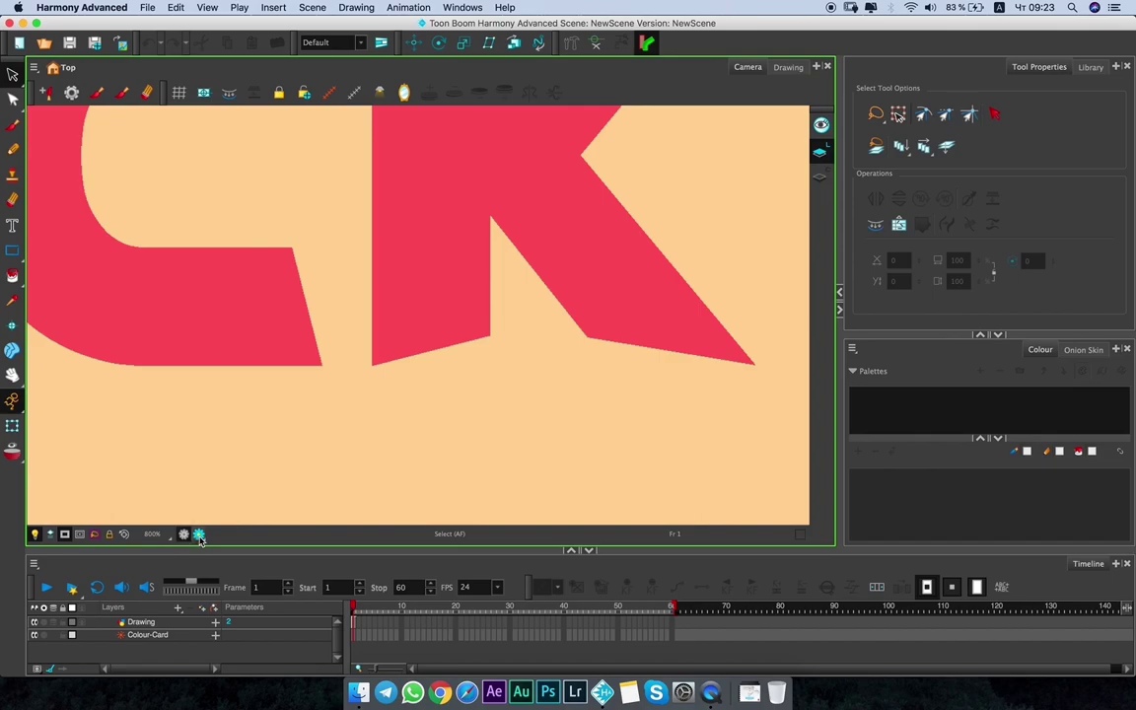
Return the camera view to OpenGL display mode and show the whole QUICK START page.
{"action": "left_click", "coordinate": [183, 535]}
{"action": "scroll", "coordinate": [380, 328], "scroll_direction": "down", "scroll_amount": 5}
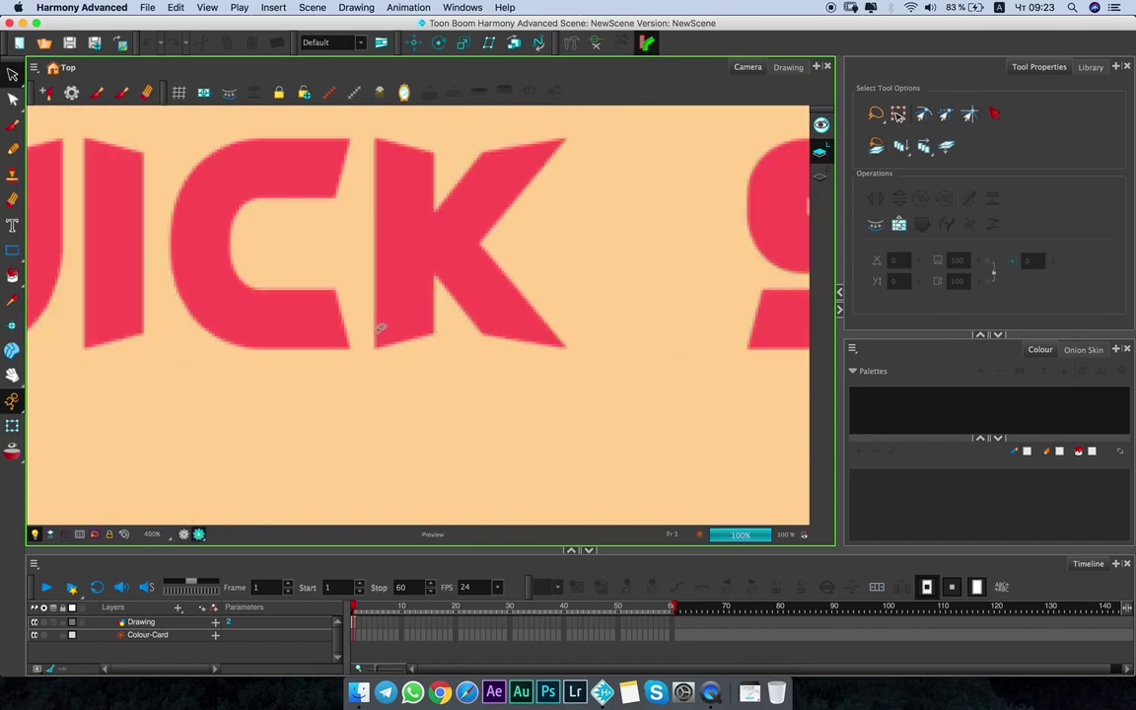
{"action": "scroll", "coordinate": [379, 327], "scroll_direction": "down", "scroll_amount": 1}
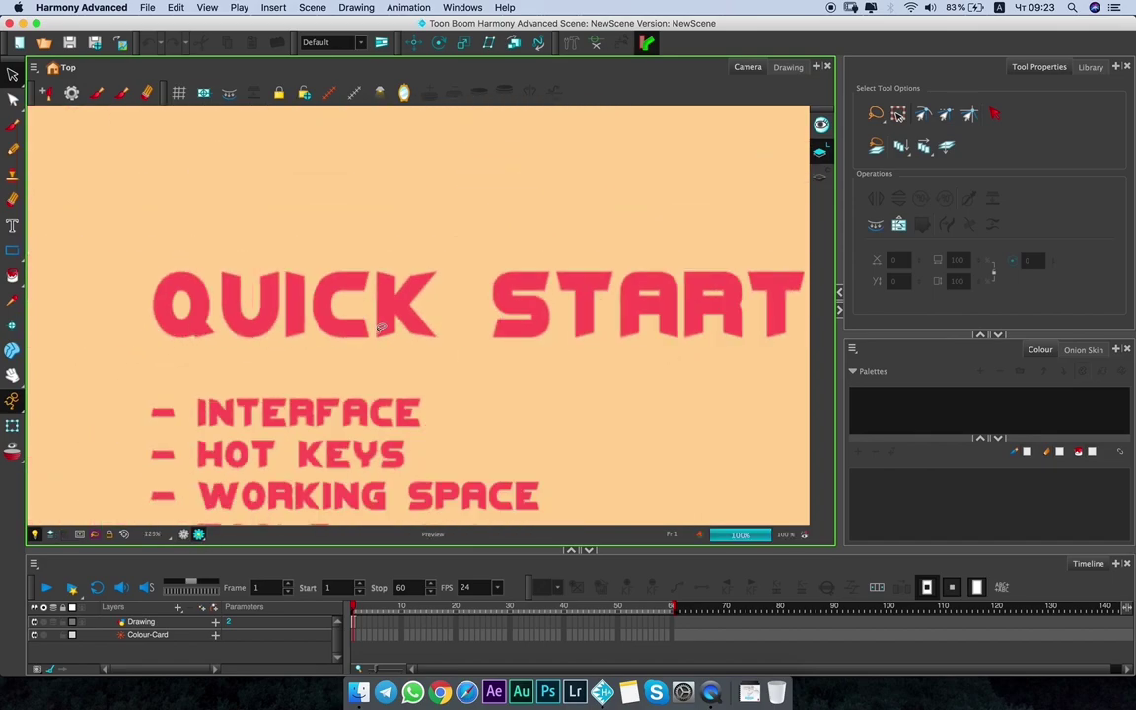
{"action": "scroll", "coordinate": [380, 327], "scroll_direction": "down", "scroll_amount": 3}
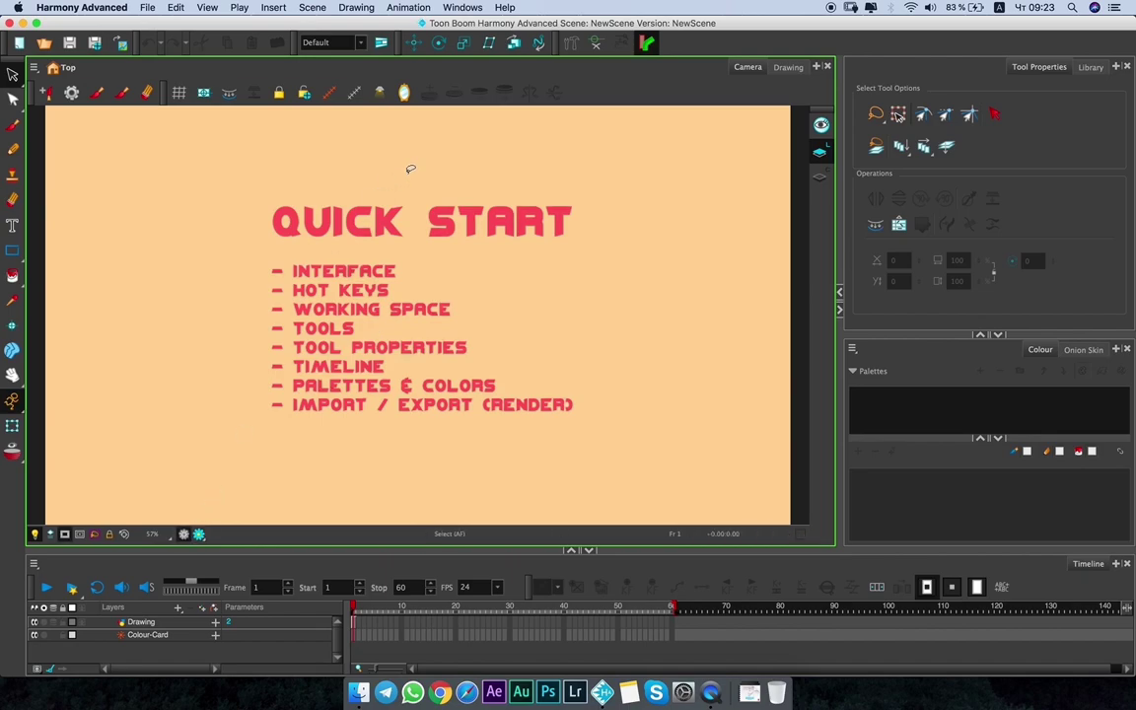
Enable full scene antialiasing with 10 samples in the OpenGL preferences and accept the change.
{"action": "left_click", "coordinate": [103, 8]}
{"action": "left_click", "coordinate": [104, 44]}
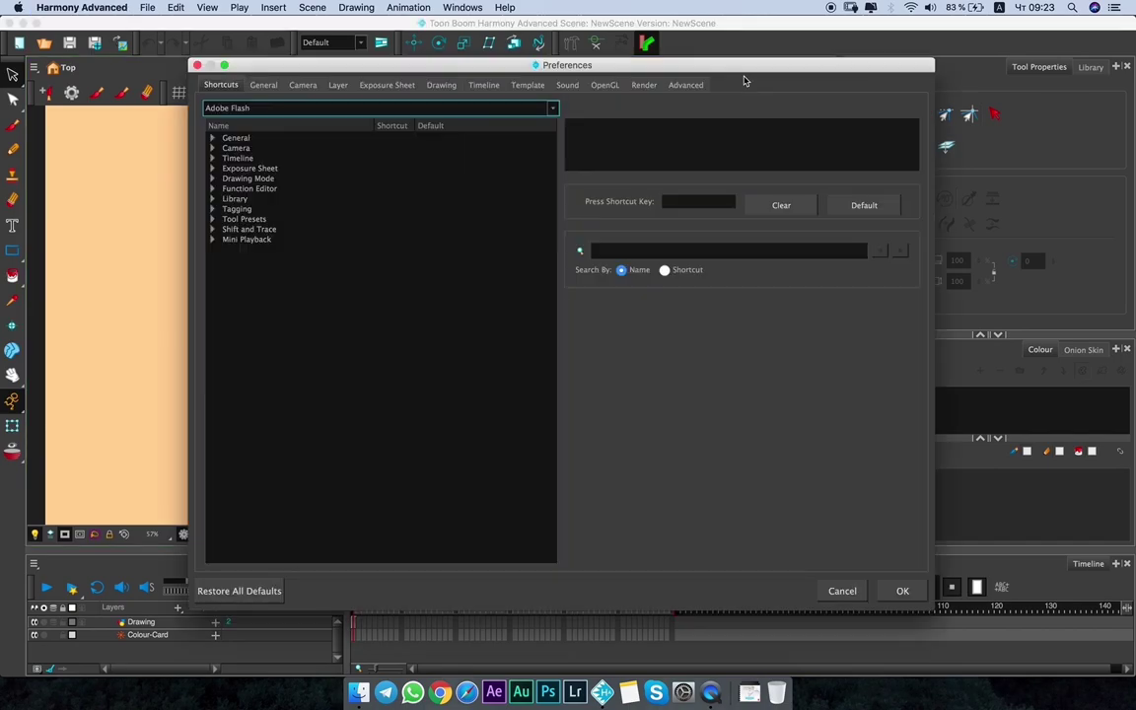
{"action": "left_click", "coordinate": [605, 86]}
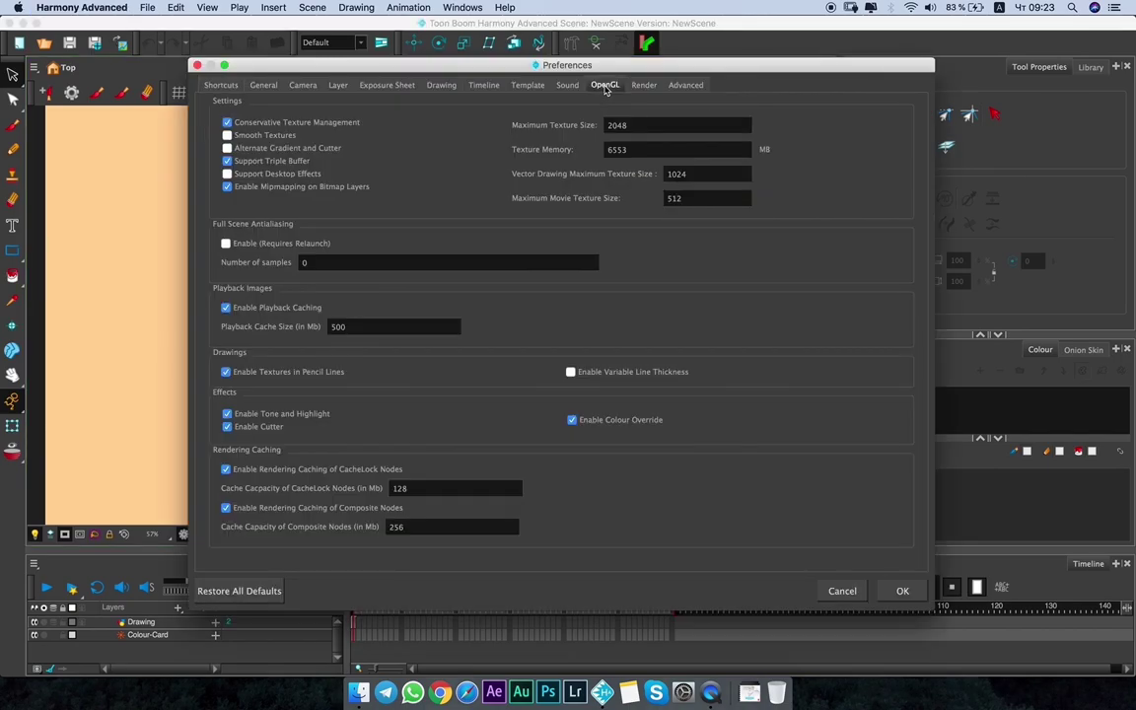
{"action": "left_click", "coordinate": [227, 244]}
{"action": "key", "text": "Tab"}
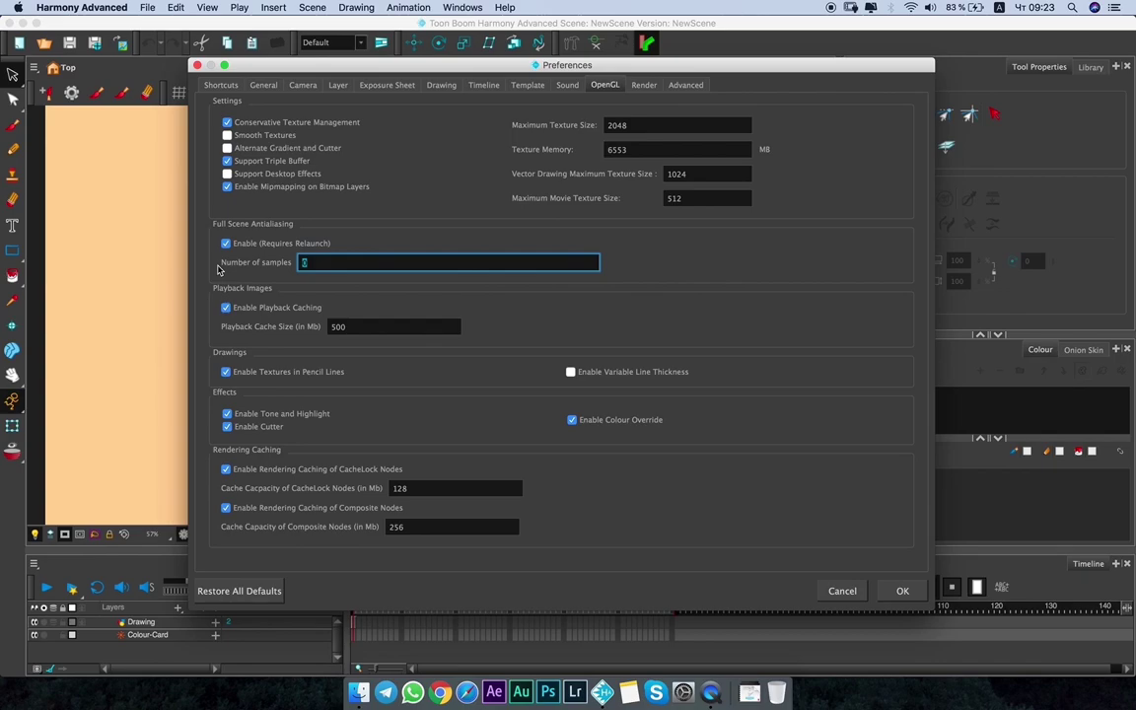
{"action": "type", "text": "10"}
{"action": "left_click", "coordinate": [901, 591]}
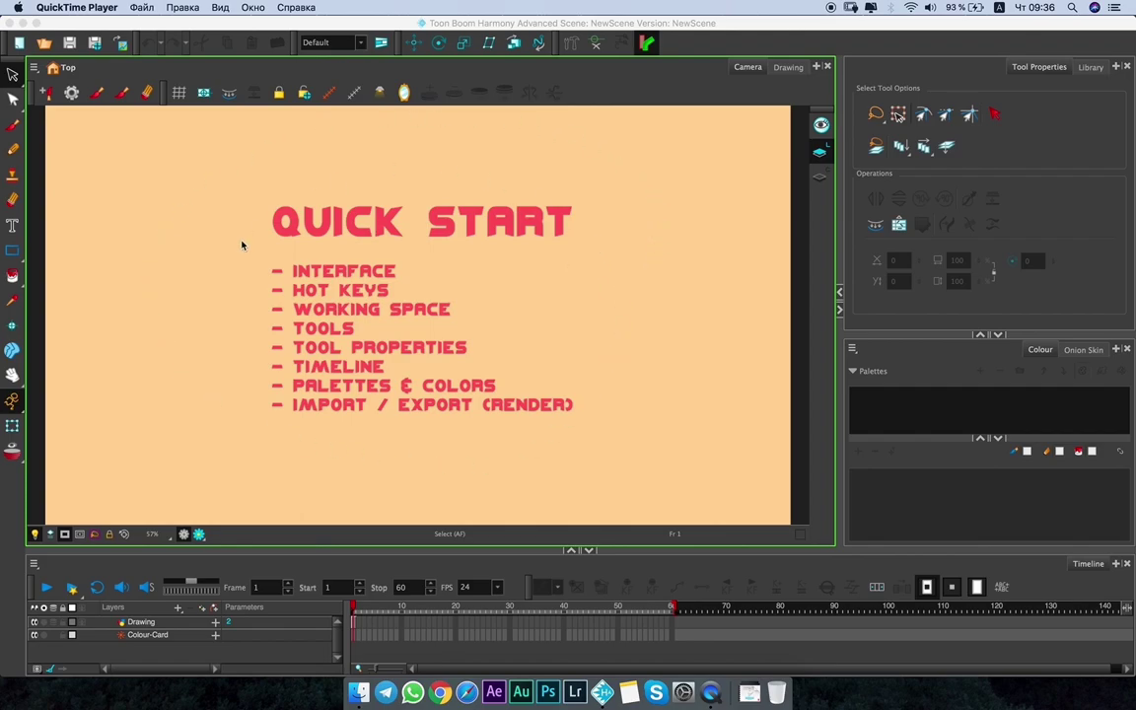
Give focus to the Timeline, Tool Properties and Colour views in turn, and select the Drawing layer.
{"action": "left_click", "coordinate": [642, 570]}
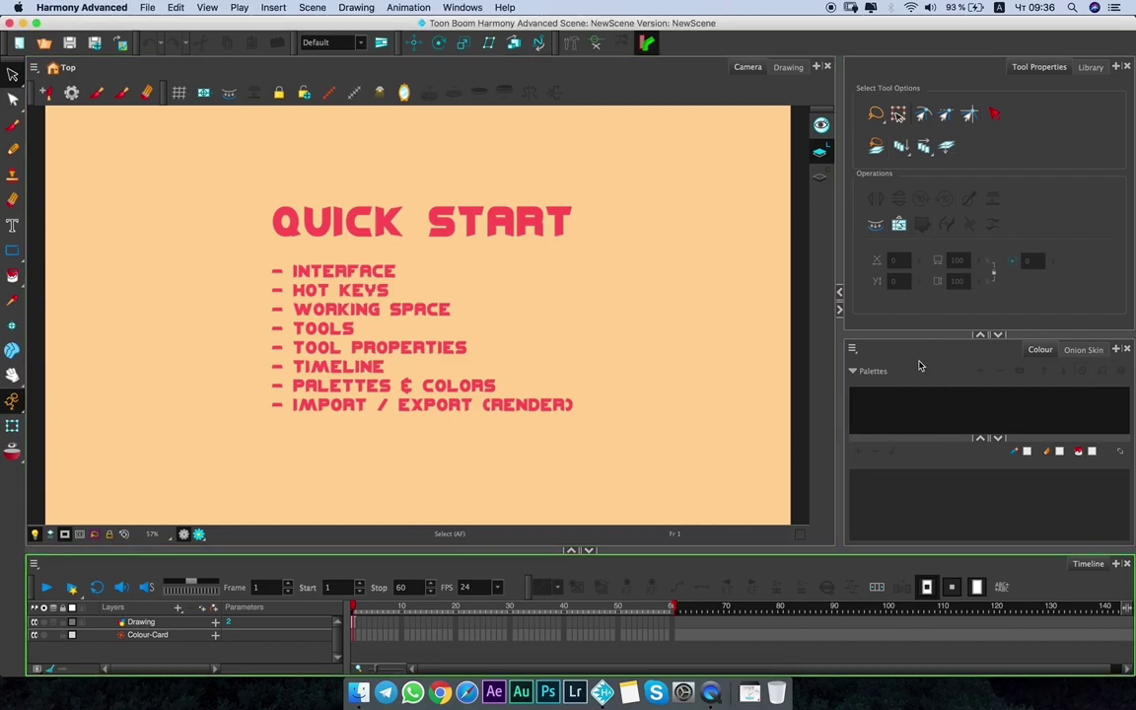
{"action": "left_click", "coordinate": [946, 381]}
{"action": "left_click", "coordinate": [868, 318]}
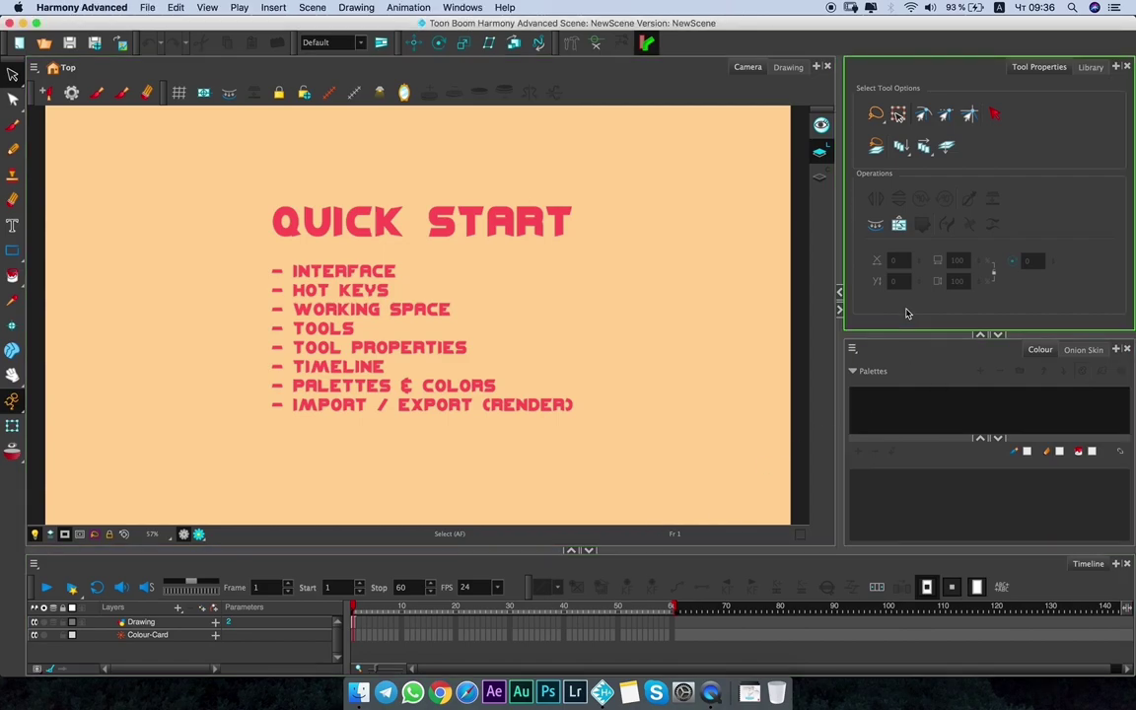
{"action": "left_click", "coordinate": [915, 356]}
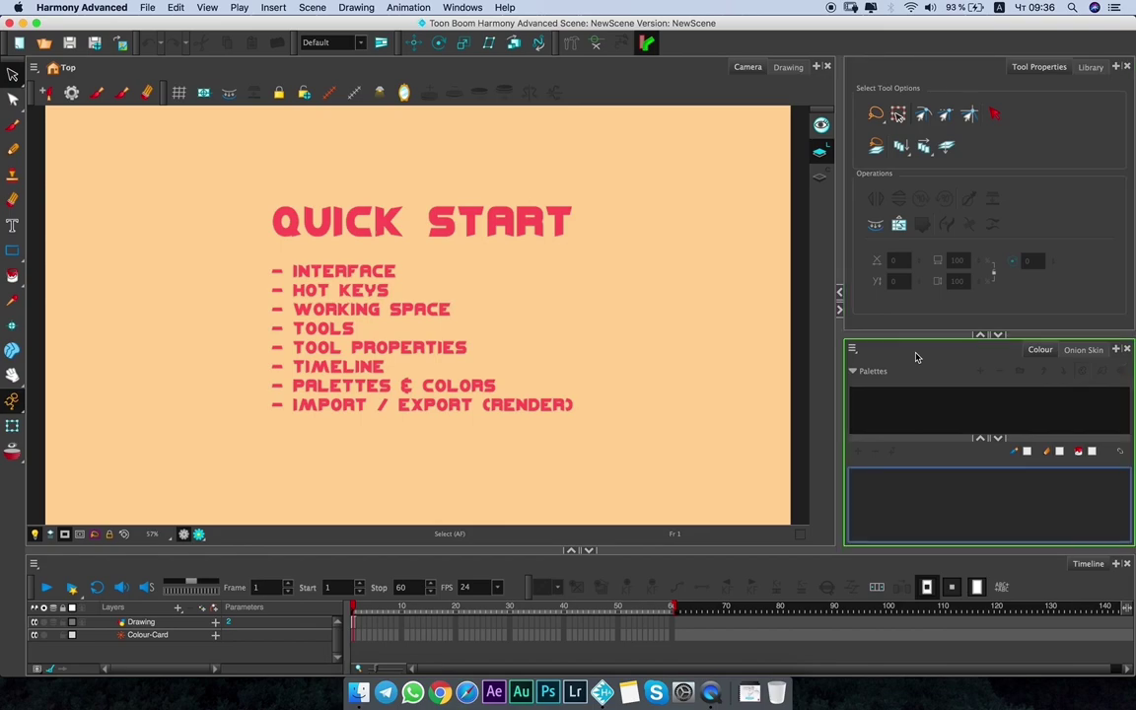
{"action": "left_click", "coordinate": [163, 623]}
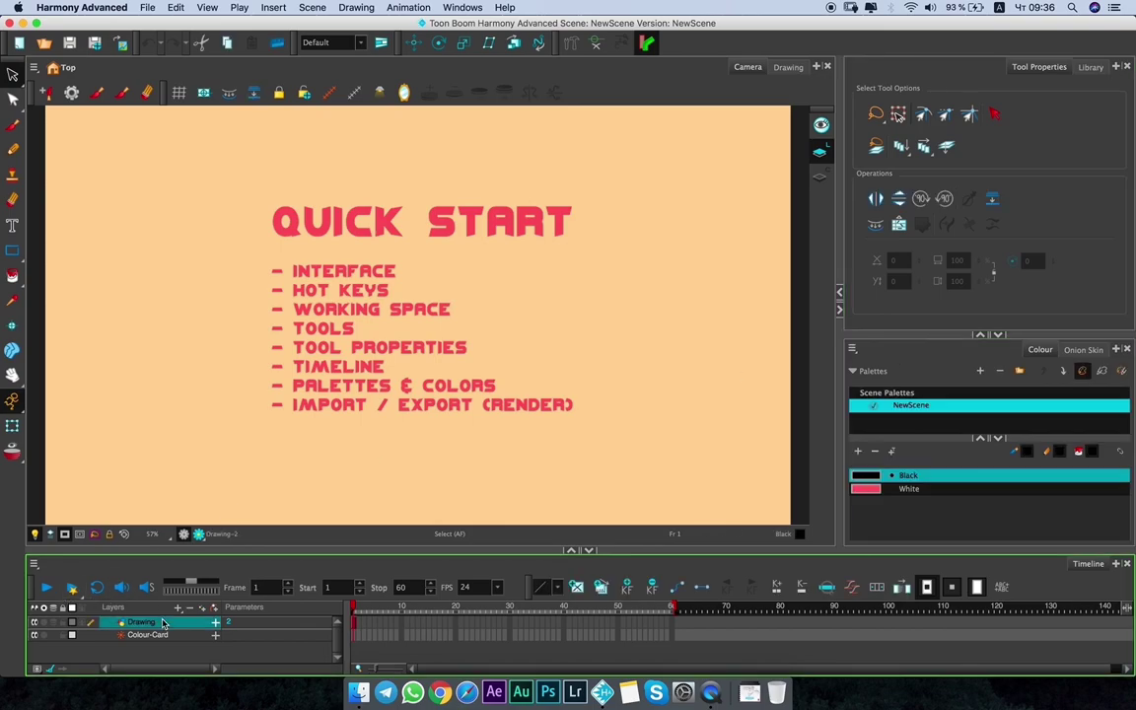
{"action": "left_click", "coordinate": [933, 315]}
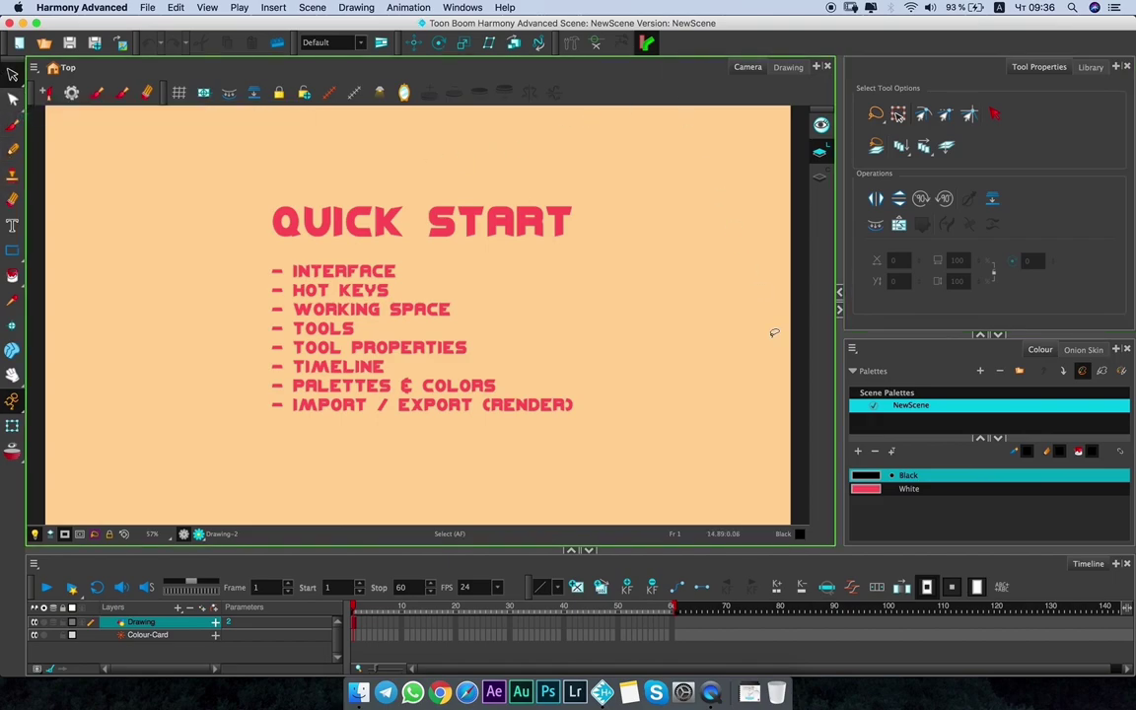
{"action": "left_click", "coordinate": [681, 631]}
Compare the Drawing view with the Camera view, and the Library view with the Tool Properties view.
{"action": "left_click", "coordinate": [788, 68]}
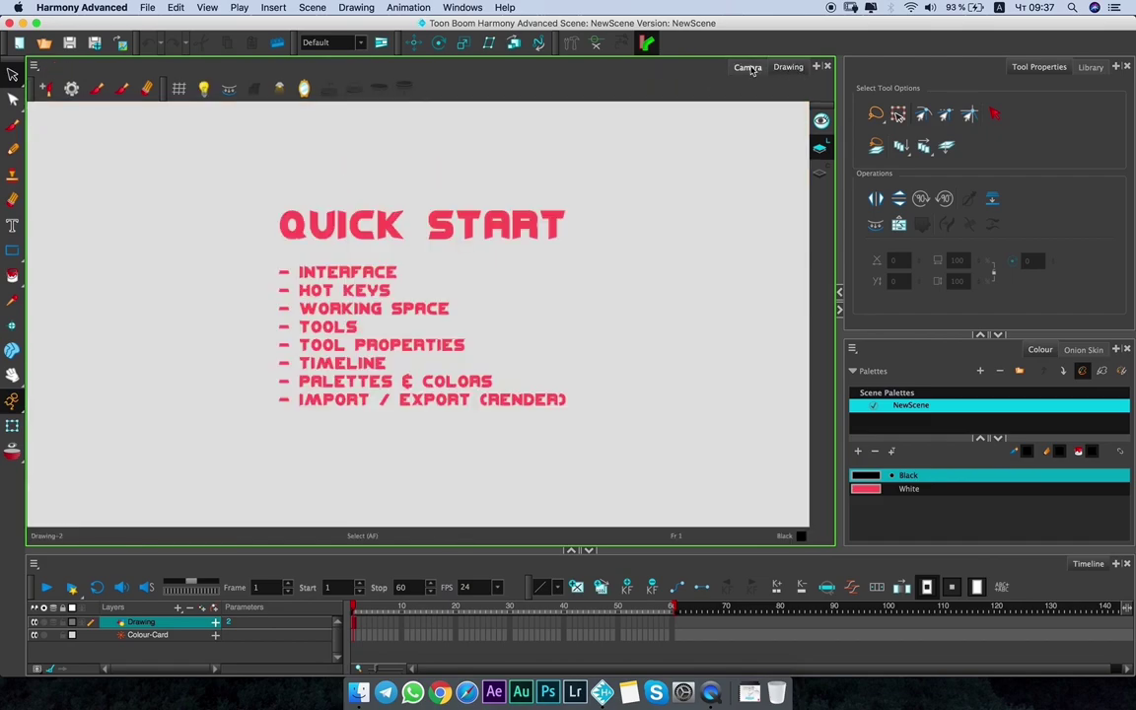
{"action": "left_click", "coordinate": [747, 67]}
{"action": "left_click", "coordinate": [1095, 66]}
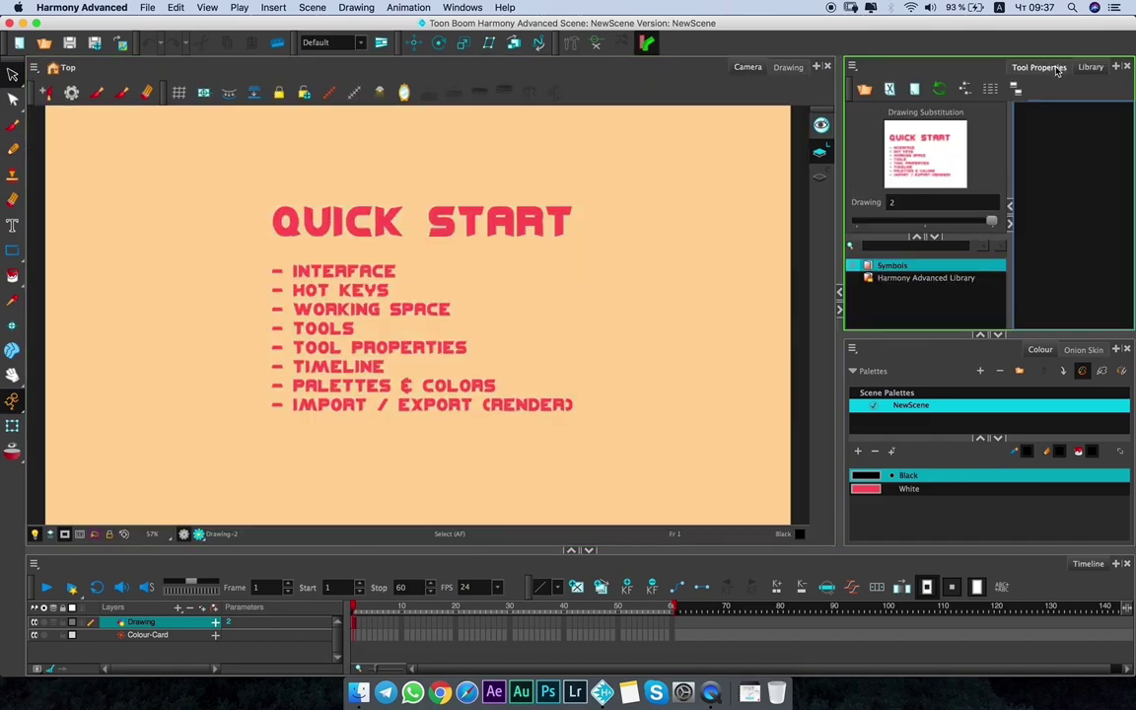
{"action": "left_click", "coordinate": [1057, 69]}
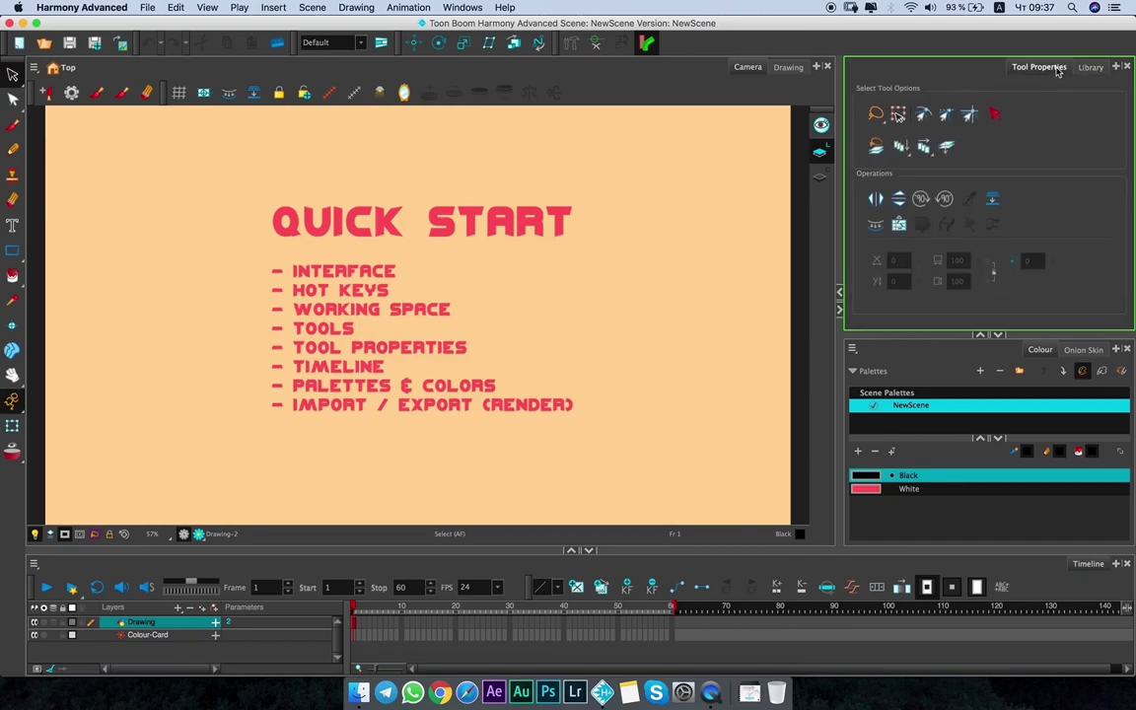
{"action": "left_click", "coordinate": [1091, 67]}
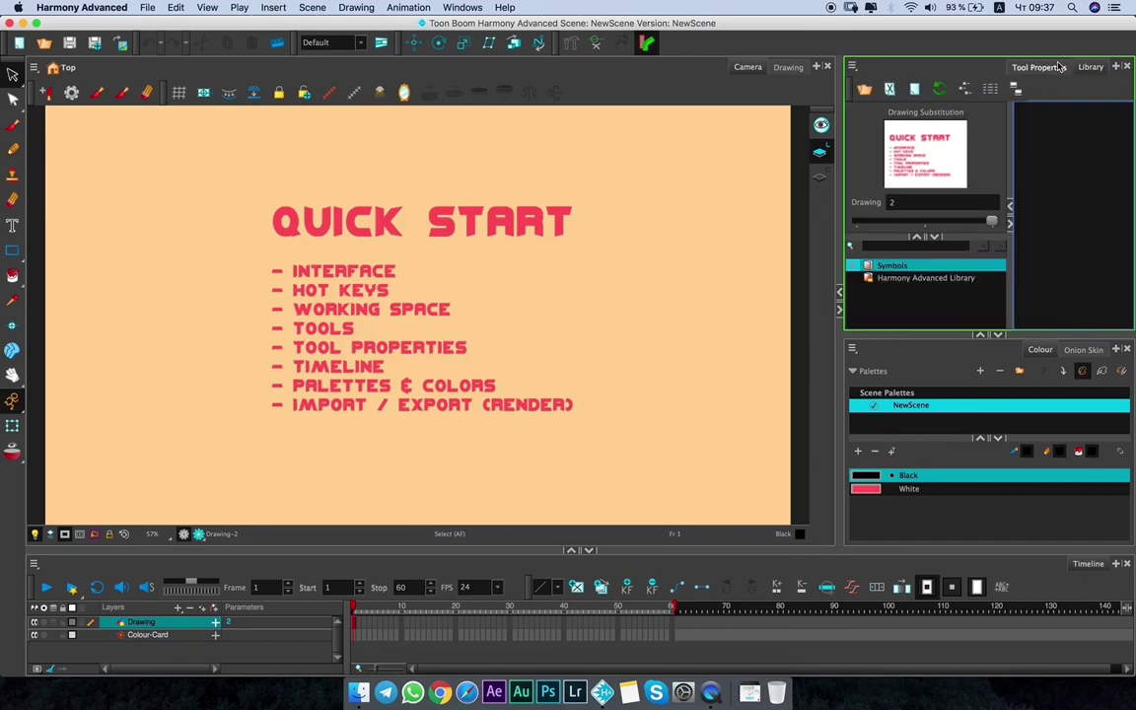
{"action": "left_click", "coordinate": [1038, 68]}
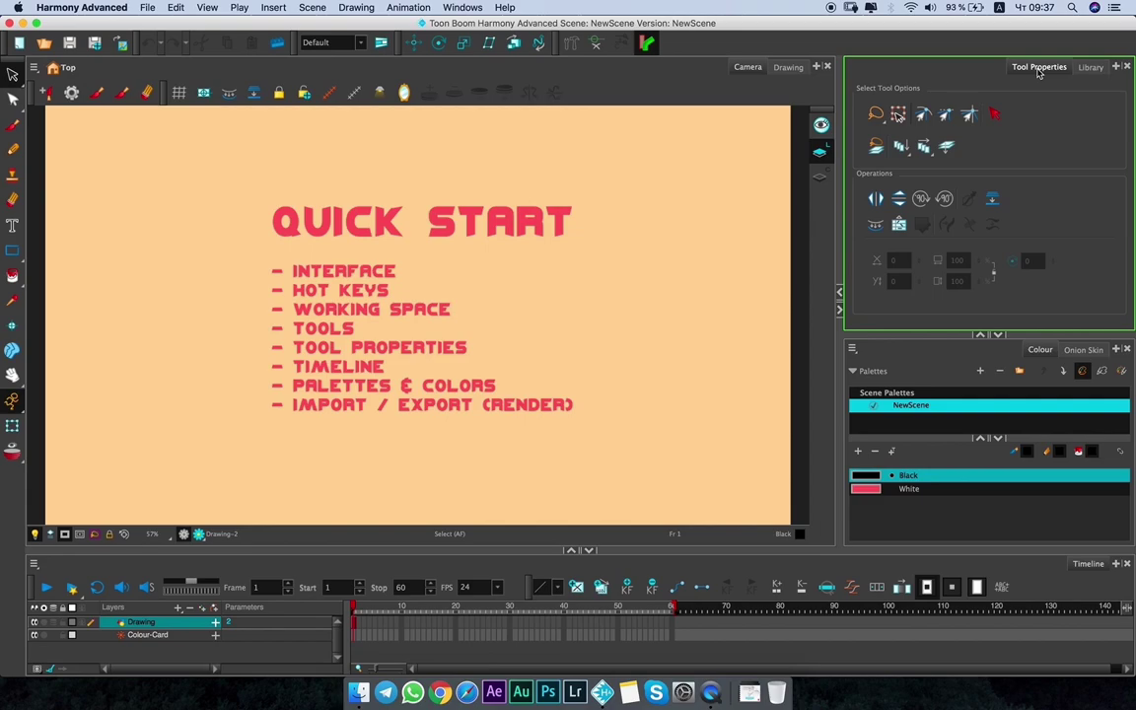
Close the Library view and add it again beside Tool Properties.
{"action": "left_click", "coordinate": [1100, 68]}
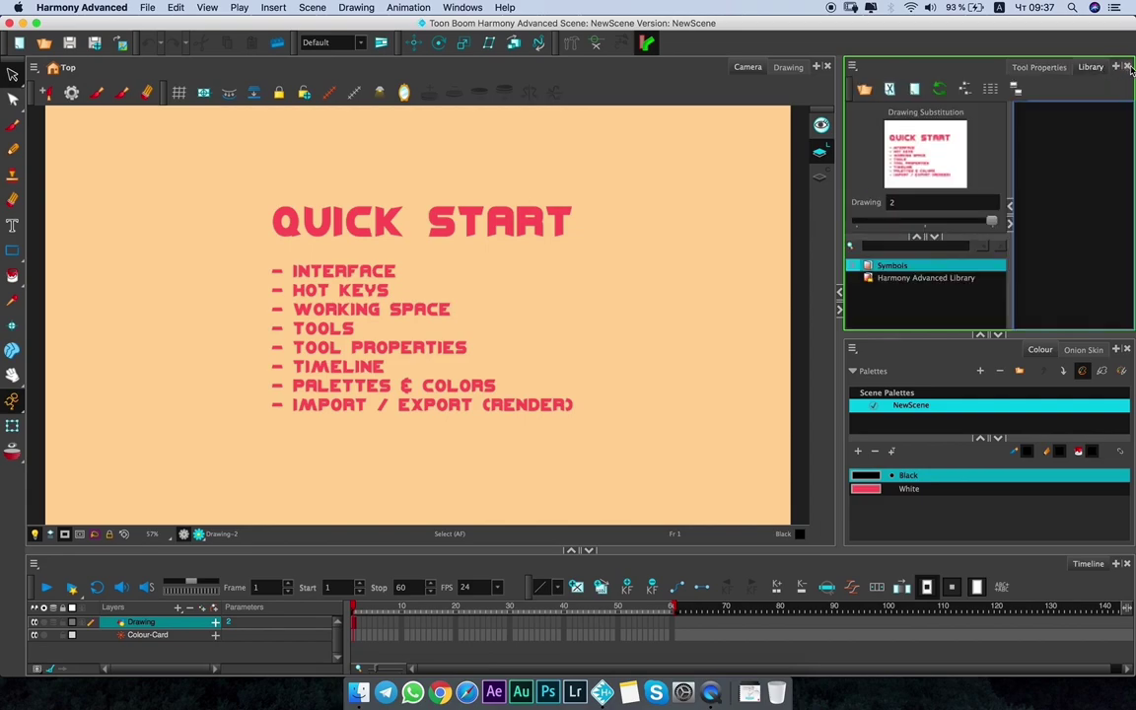
{"action": "left_click", "coordinate": [1118, 67]}
{"action": "left_click", "coordinate": [1117, 66]}
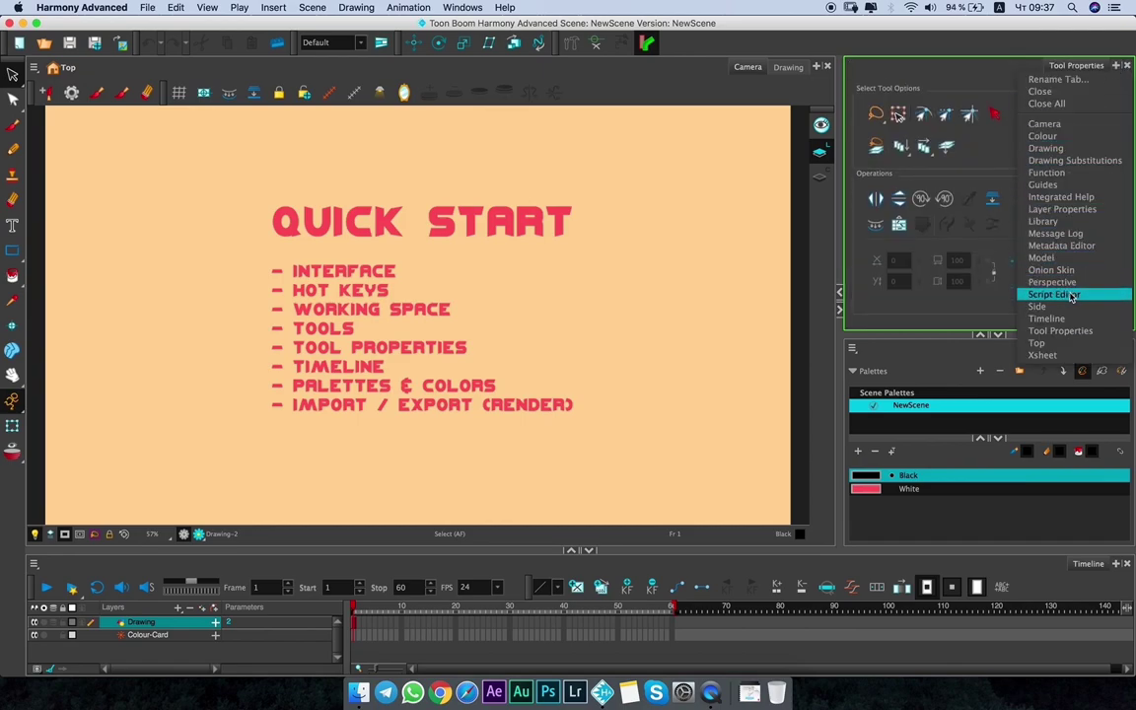
{"action": "left_click", "coordinate": [1045, 220]}
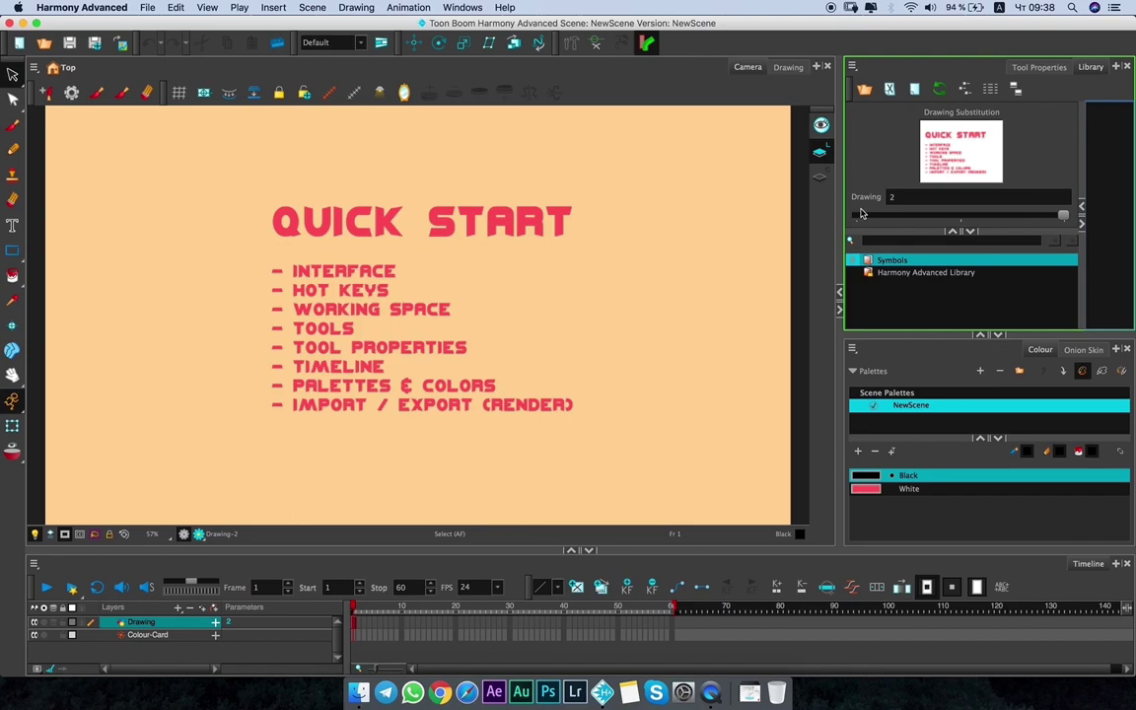
Resize the workspace views by adjusting the Library column's width, making the Library taller and the Timeline slightly shorter.
{"action": "left_click_drag", "start_coordinate": [845, 219], "coordinate": [814, 221]}
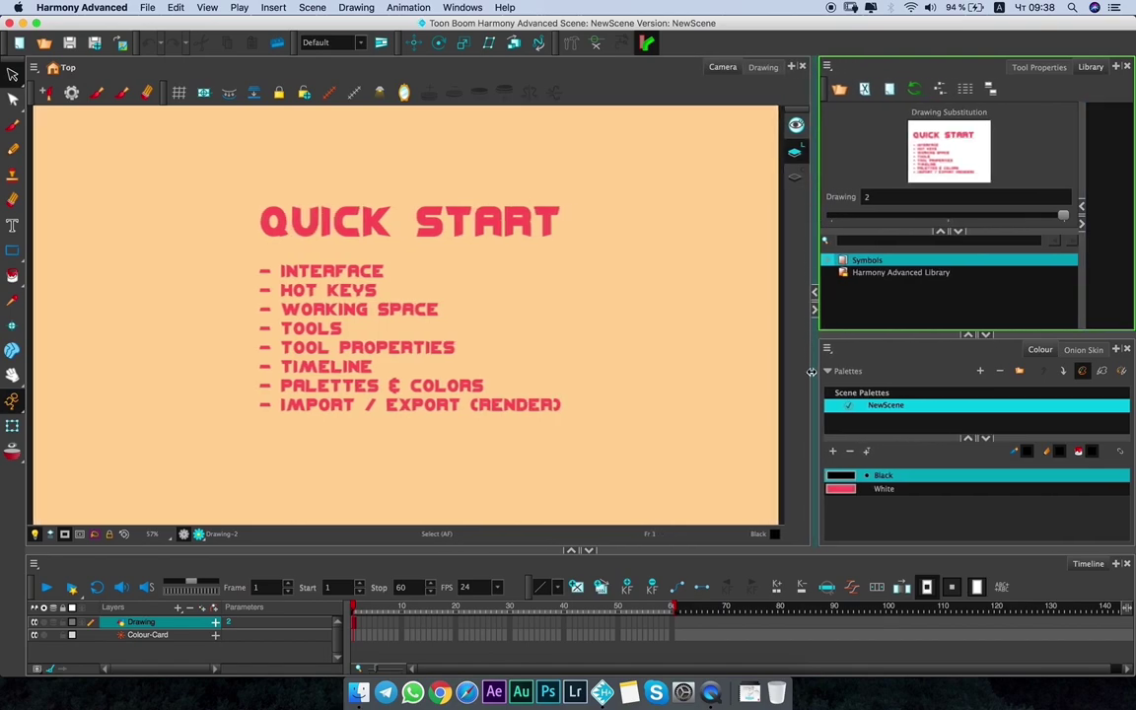
{"action": "left_click_drag", "start_coordinate": [814, 155], "coordinate": [847, 130]}
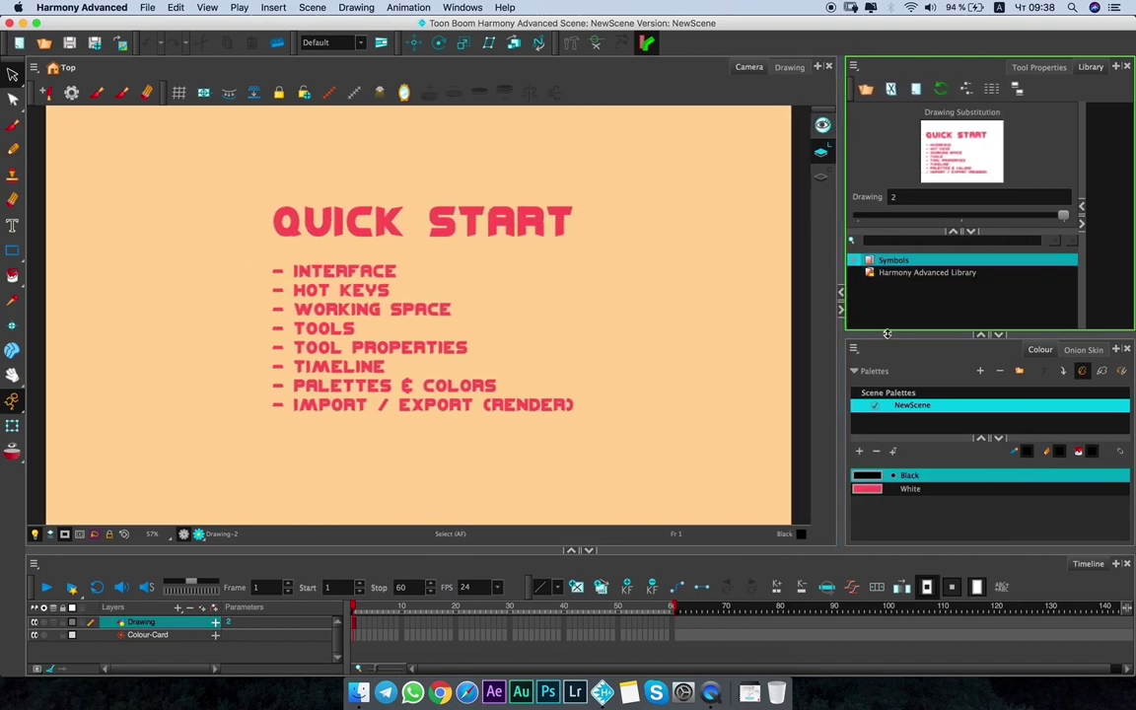
{"action": "mouse_move", "coordinate": [890, 339]}
{"action": "left_mouse_down"}
{"action": "mouse_move", "coordinate": [891, 300]}
{"action": "mouse_move", "coordinate": [890, 356]}
{"action": "left_mouse_up"}
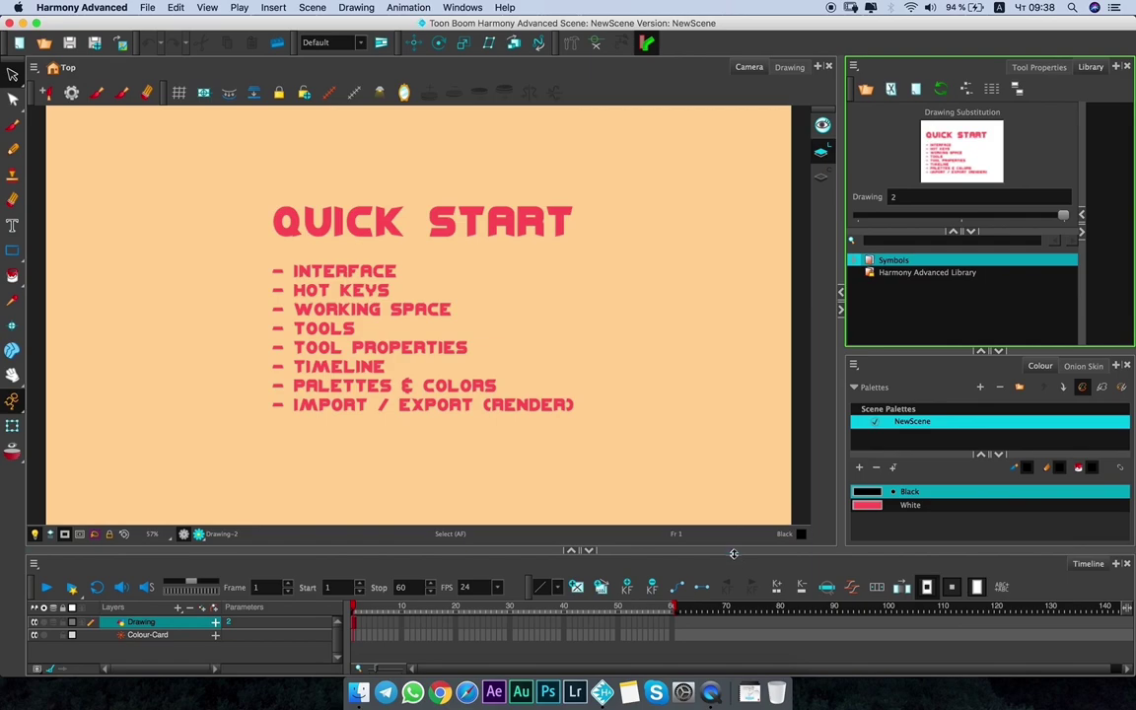
{"action": "left_click_drag", "start_coordinate": [736, 540], "coordinate": [570, 560]}
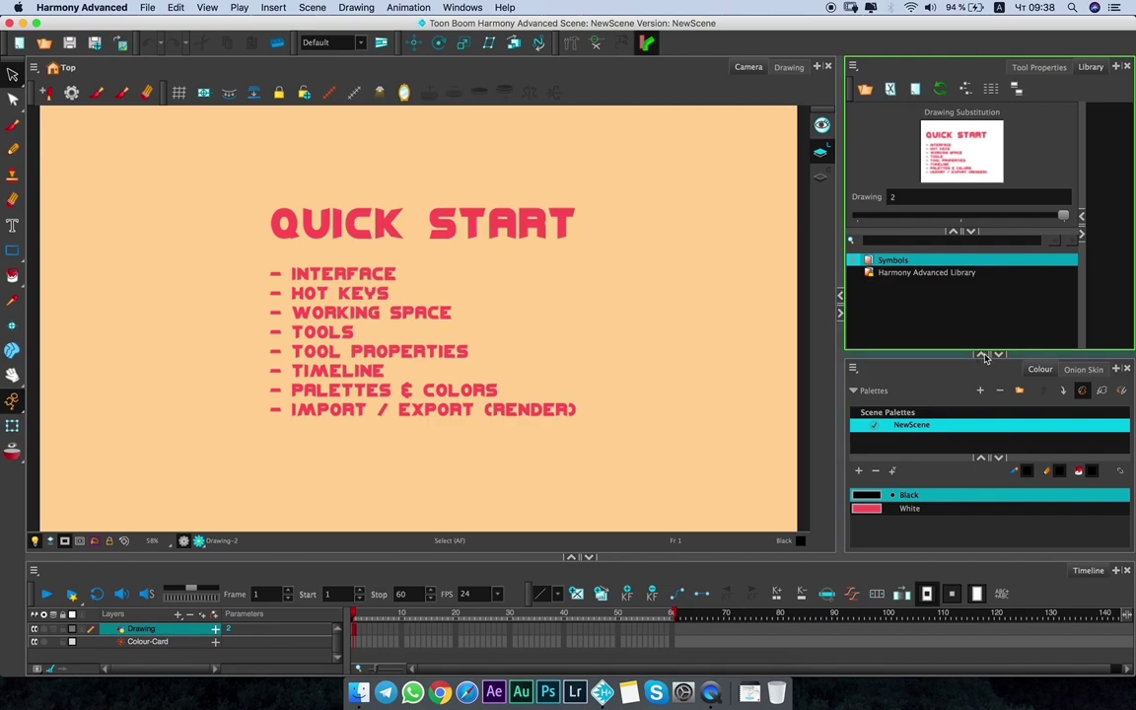
Expand the Timeline view to fill the whole workspace and restore the previous layout.
{"action": "left_click", "coordinate": [757, 289]}
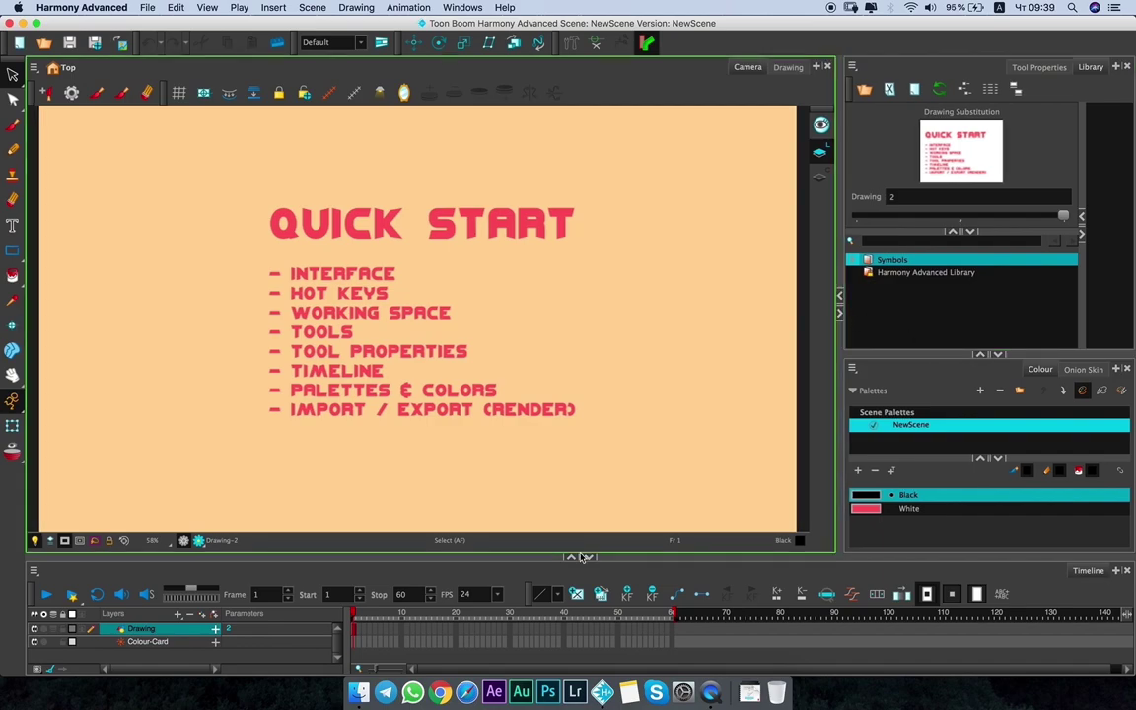
{"action": "left_click", "coordinate": [374, 574]}
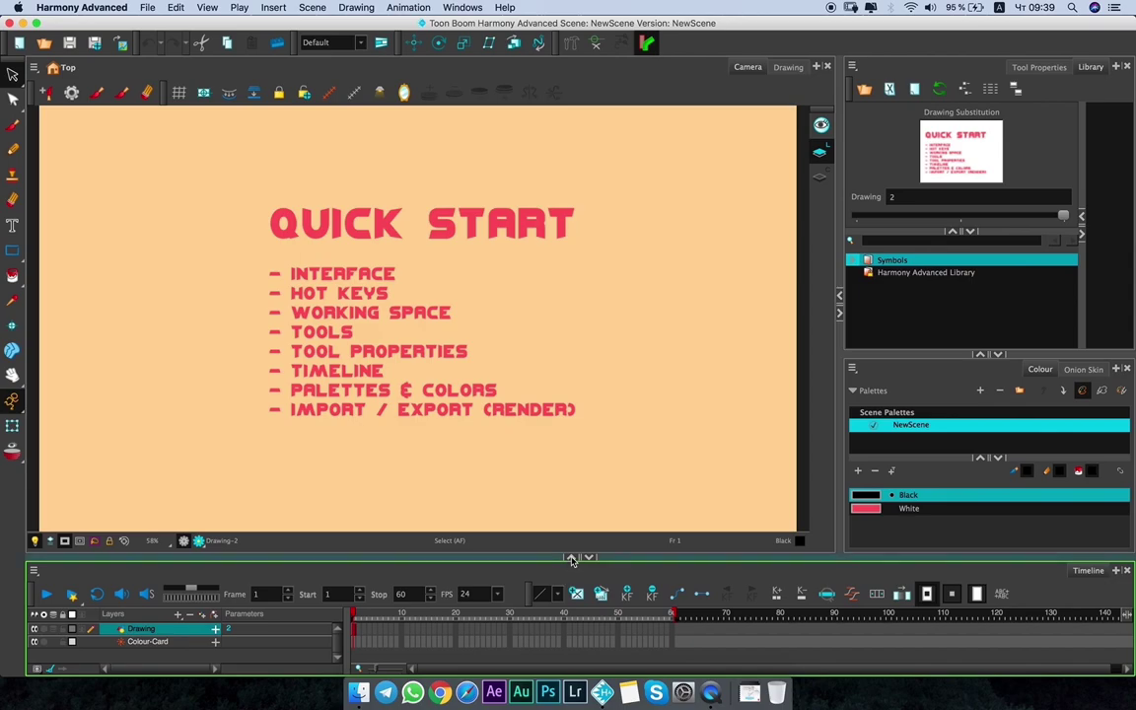
{"action": "key", "text": "grave"}
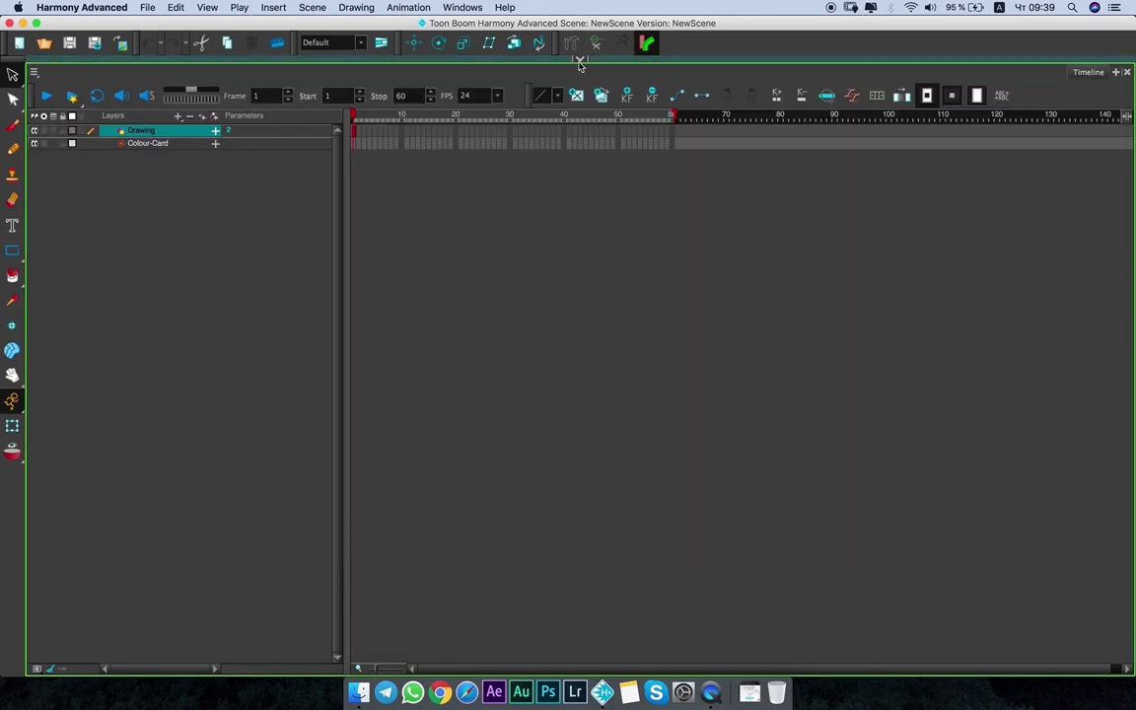
{"action": "key", "text": "grave"}
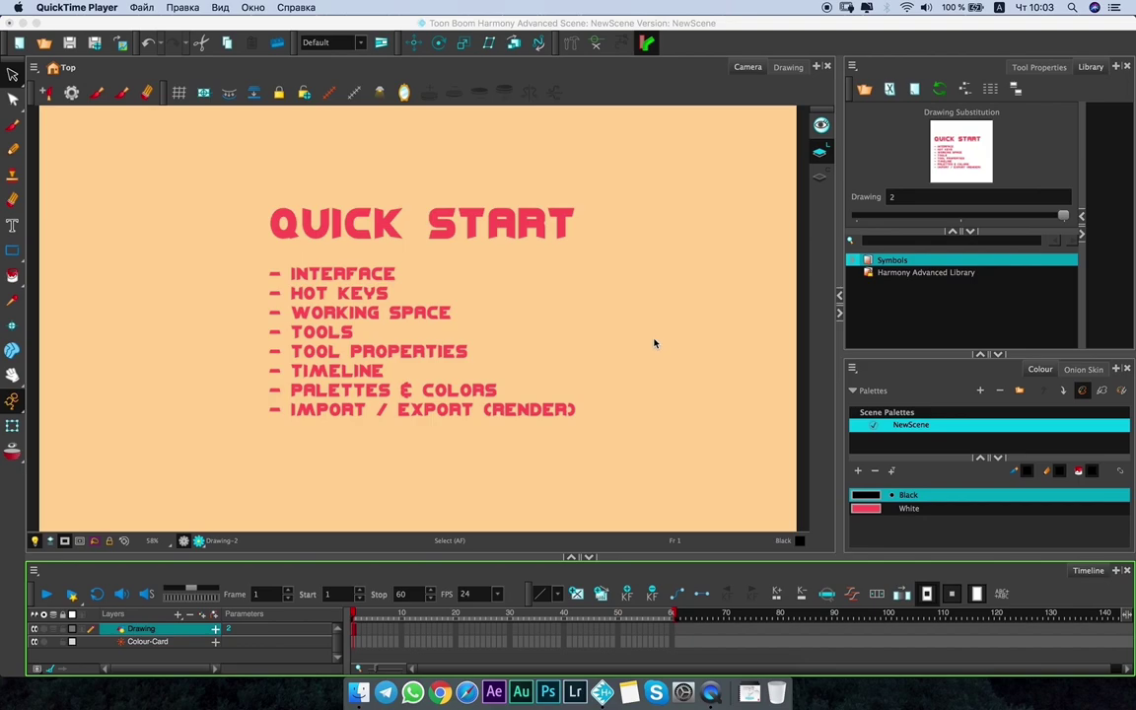
{"action": "left_click", "coordinate": [501, 508]}
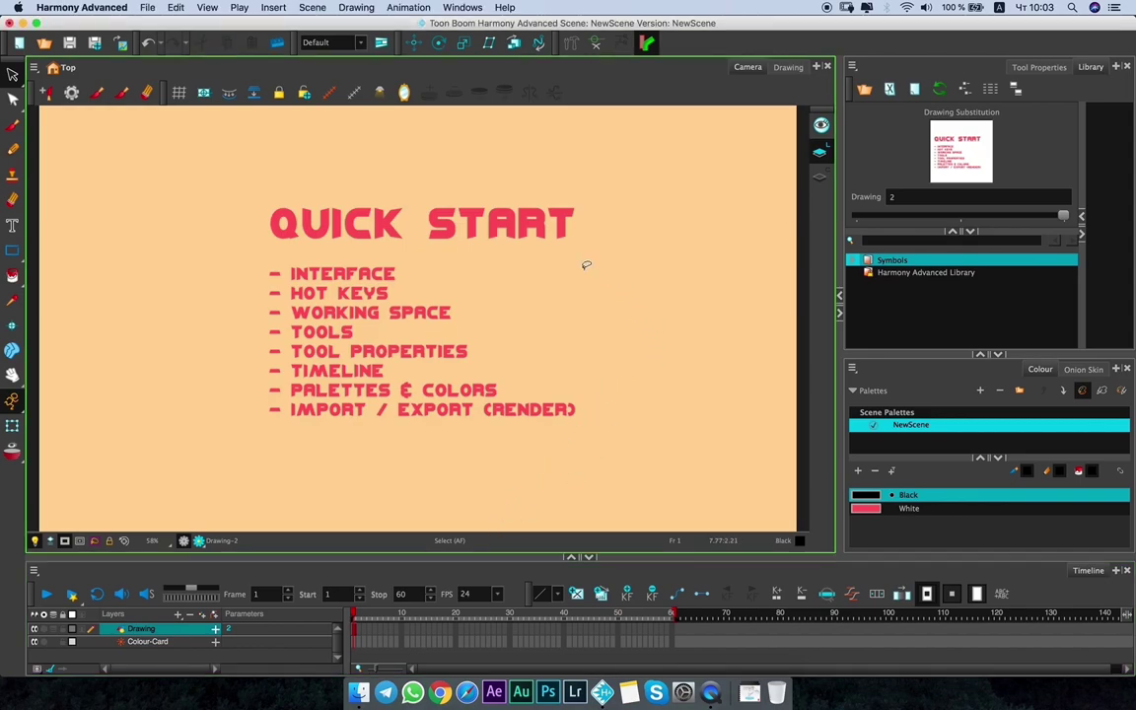
{"action": "left_click", "coordinate": [523, 573]}
{"action": "left_click", "coordinate": [553, 463]}
Choose the Adobe Flash keyboard shortcut set in the preferences.
{"action": "left_click", "coordinate": [102, 9]}
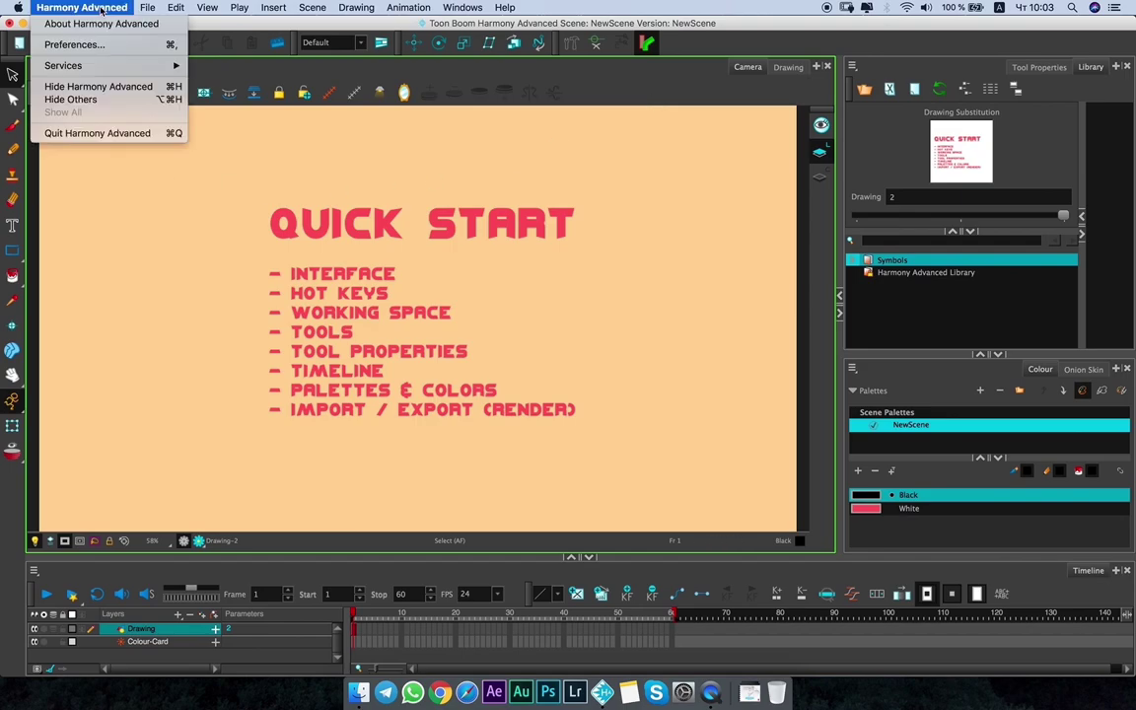
{"action": "left_click", "coordinate": [96, 45]}
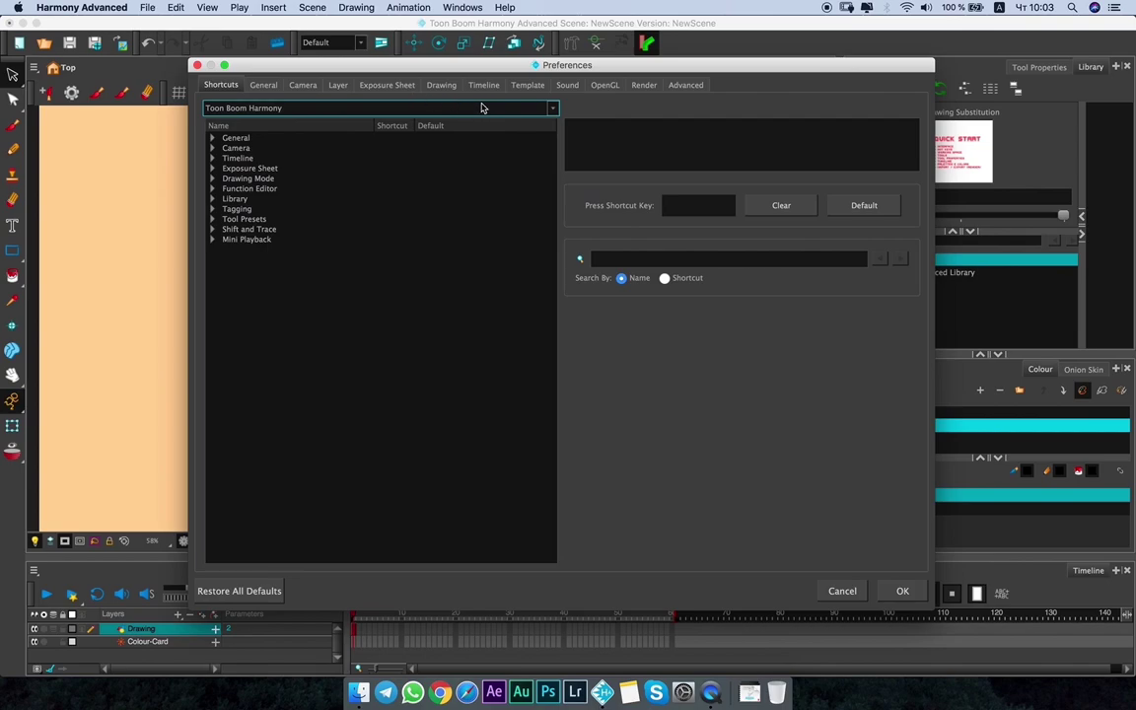
{"action": "left_click", "coordinate": [553, 108]}
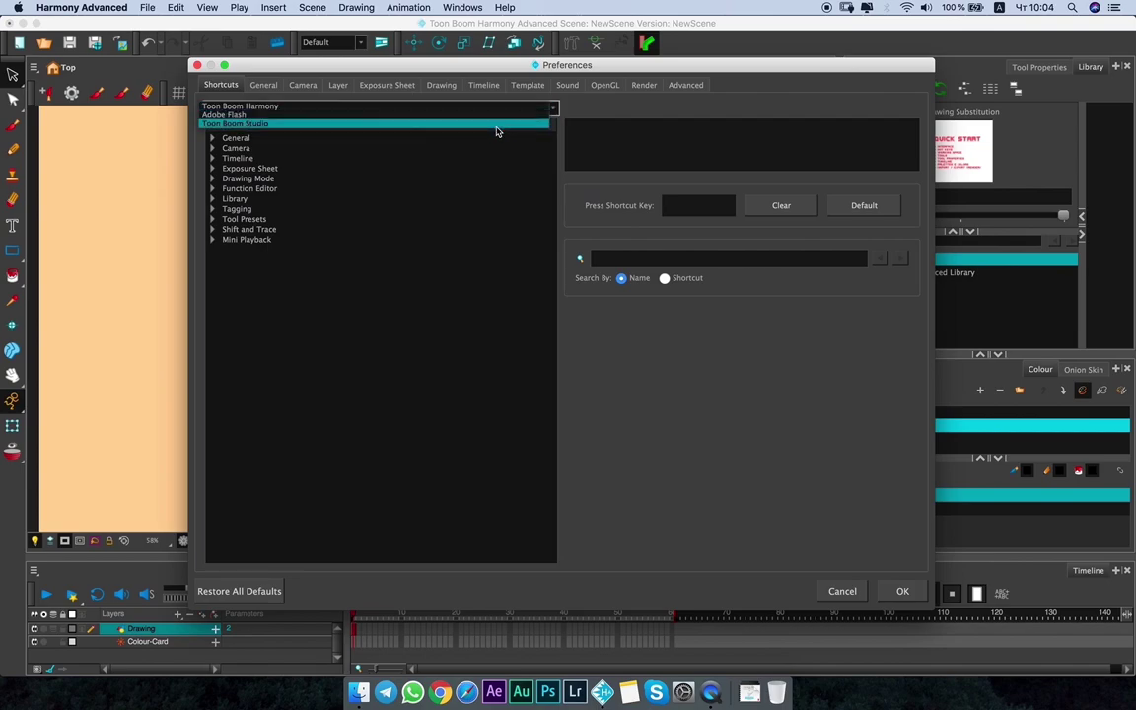
{"action": "left_click", "coordinate": [491, 117]}
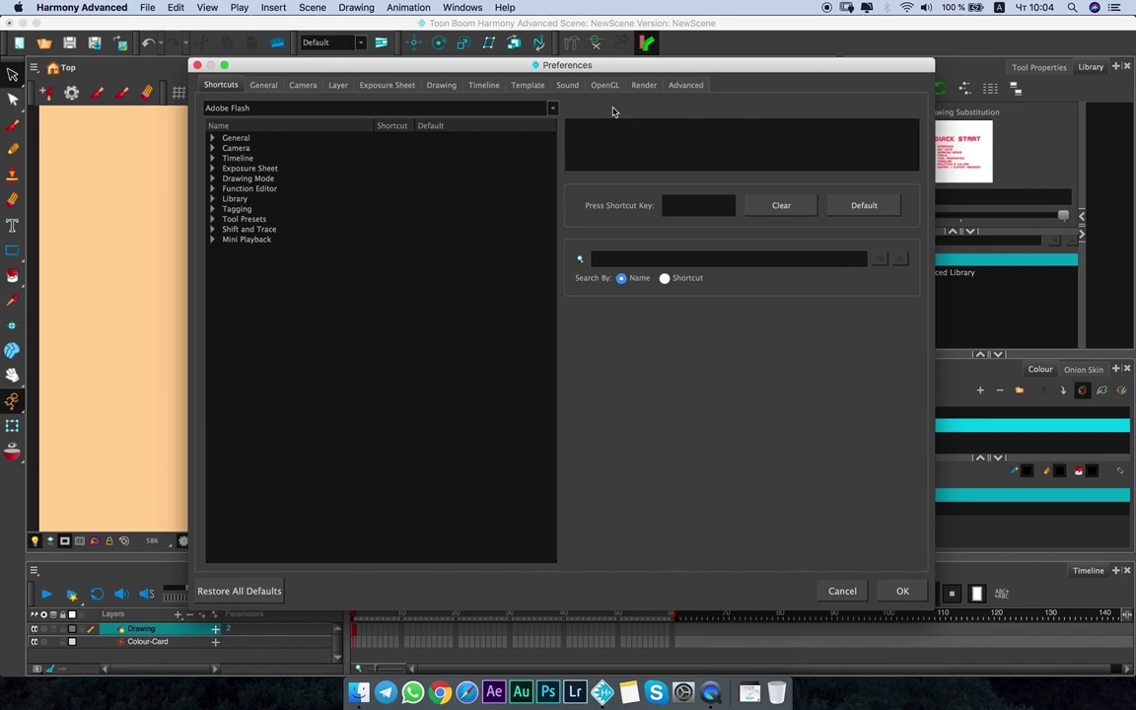
Expand the General shortcut category and examine the Add Frame After Selection and Add Frame At End commands.
{"action": "left_click", "coordinate": [211, 139]}
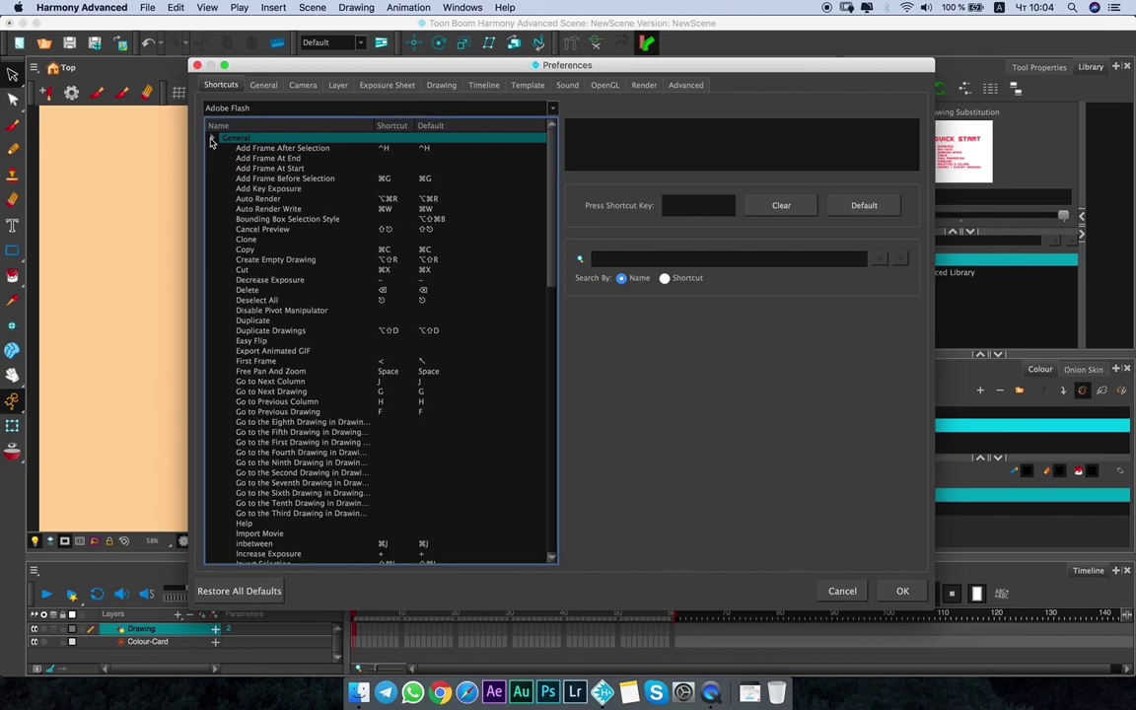
{"action": "left_click", "coordinate": [281, 148]}
{"action": "left_click", "coordinate": [306, 160]}
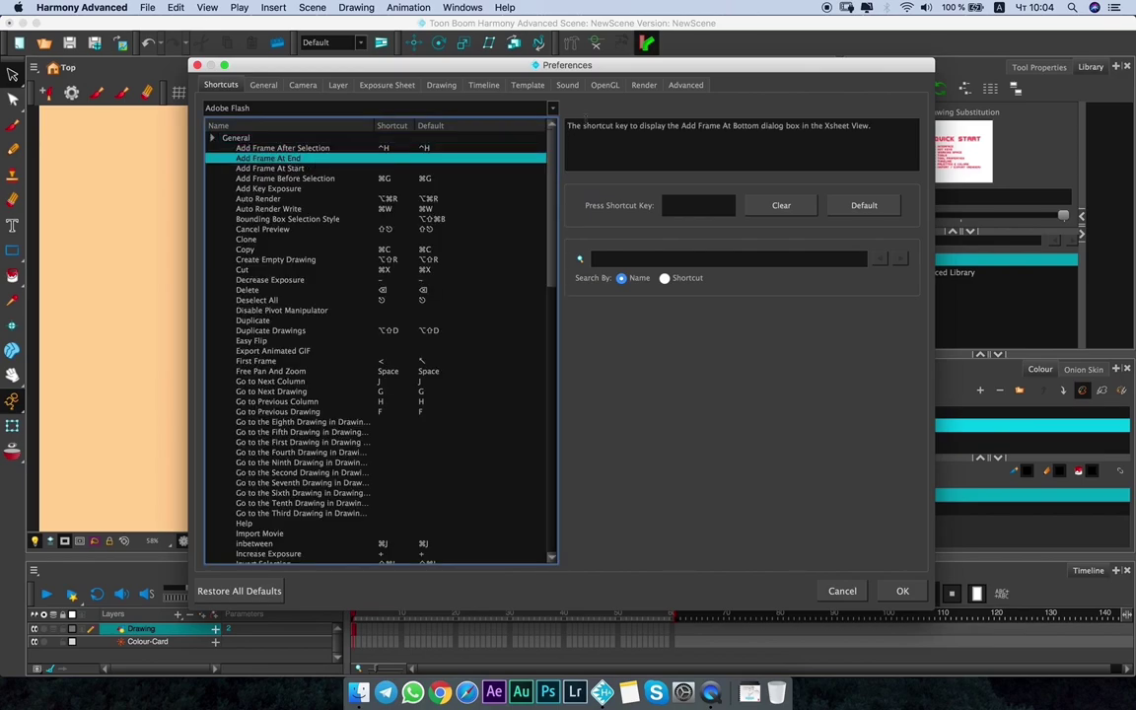
Try to assign O as the shortcut for Add Frame At End and cancel the assignment.
{"action": "triple_click", "coordinate": [613, 128]}
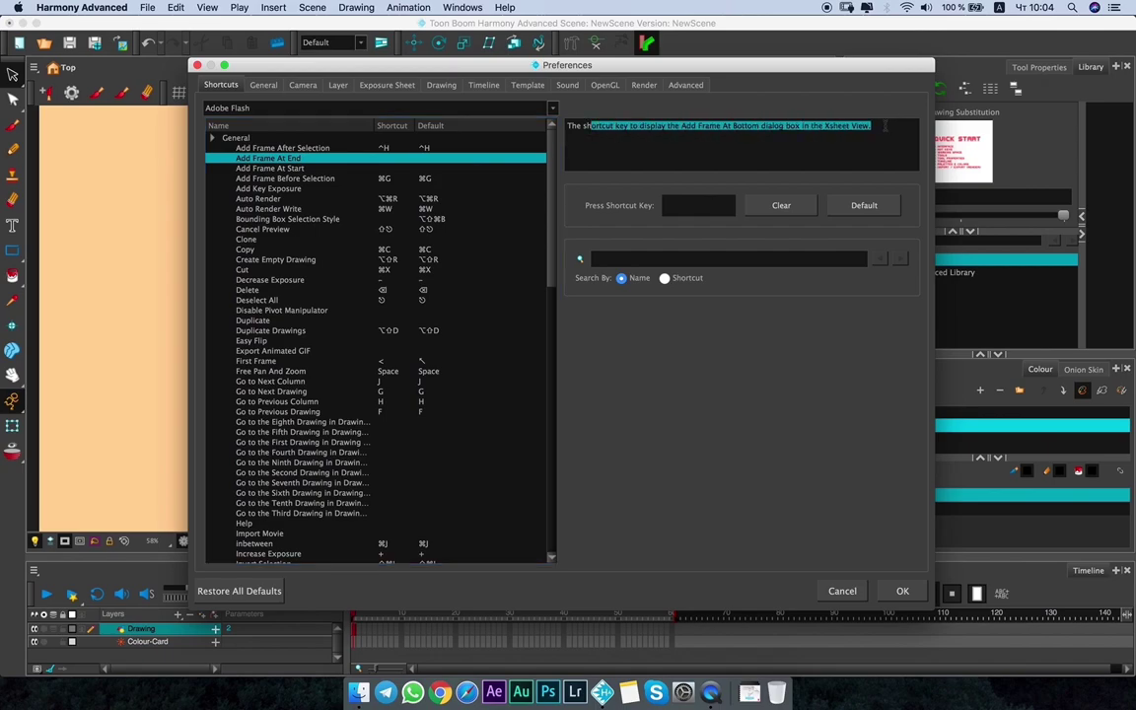
{"action": "left_click", "coordinate": [631, 158]}
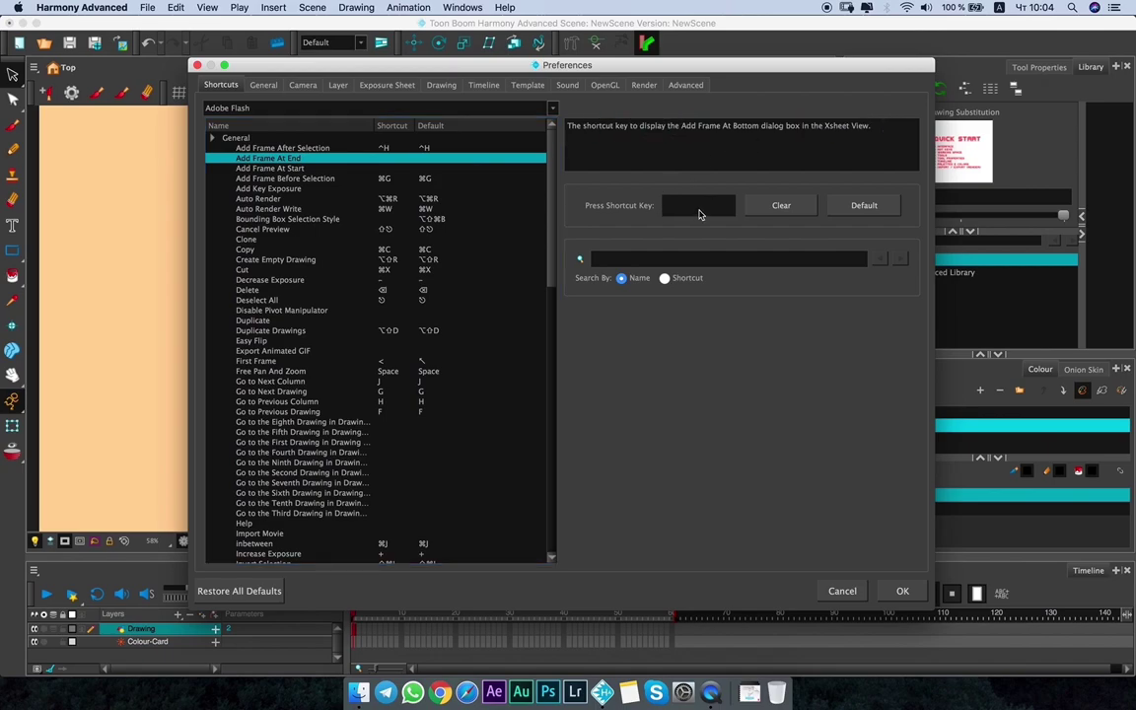
{"action": "left_click", "coordinate": [699, 214]}
{"action": "key", "text": "o"}
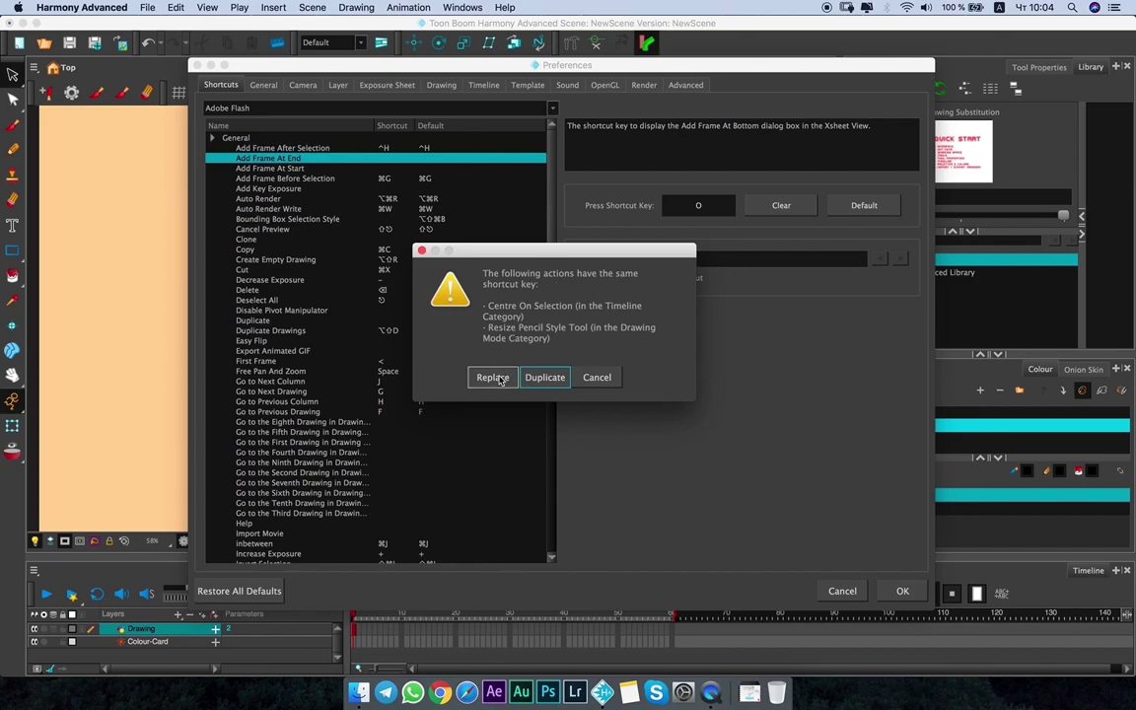
{"action": "left_click", "coordinate": [598, 378]}
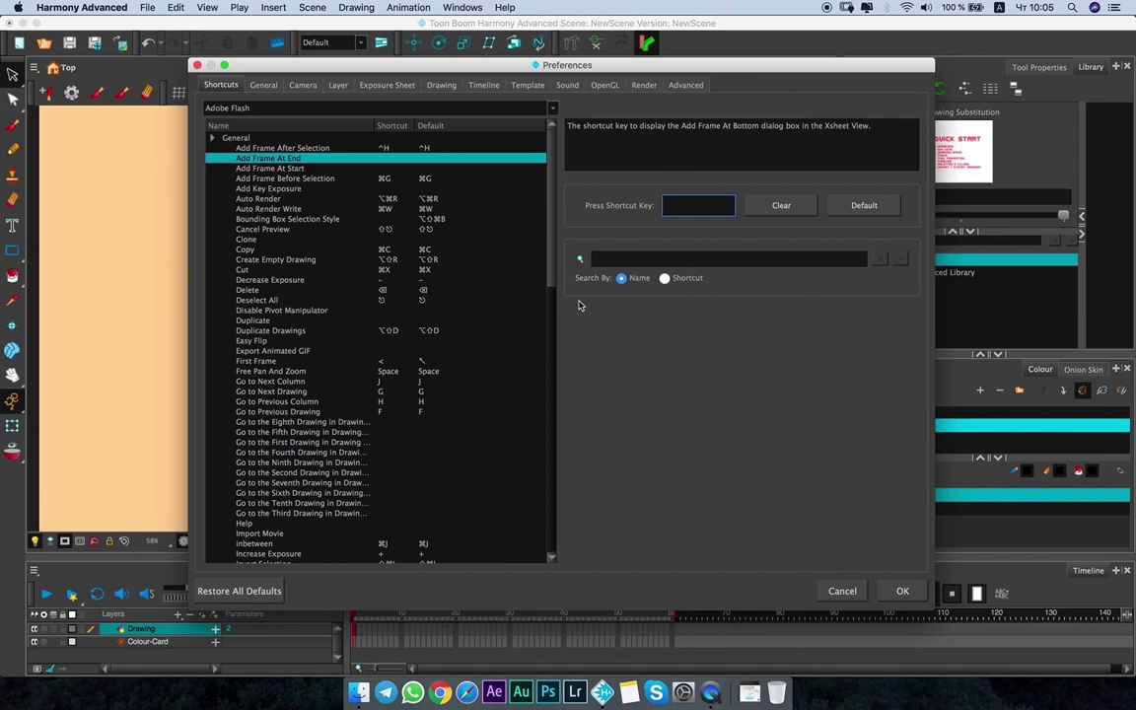
Search the keyboard shortcuts by shortcut key for q and select the Bitmap Image Quality command.
{"action": "left_click", "coordinate": [666, 257]}
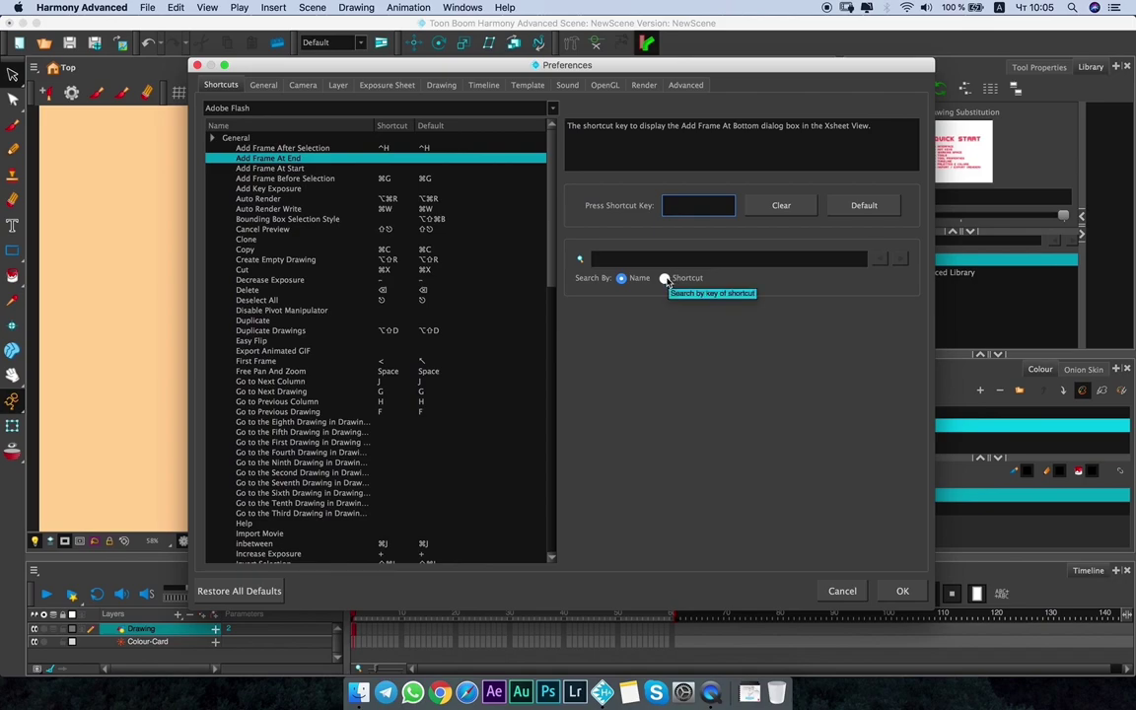
{"action": "left_click", "coordinate": [622, 279]}
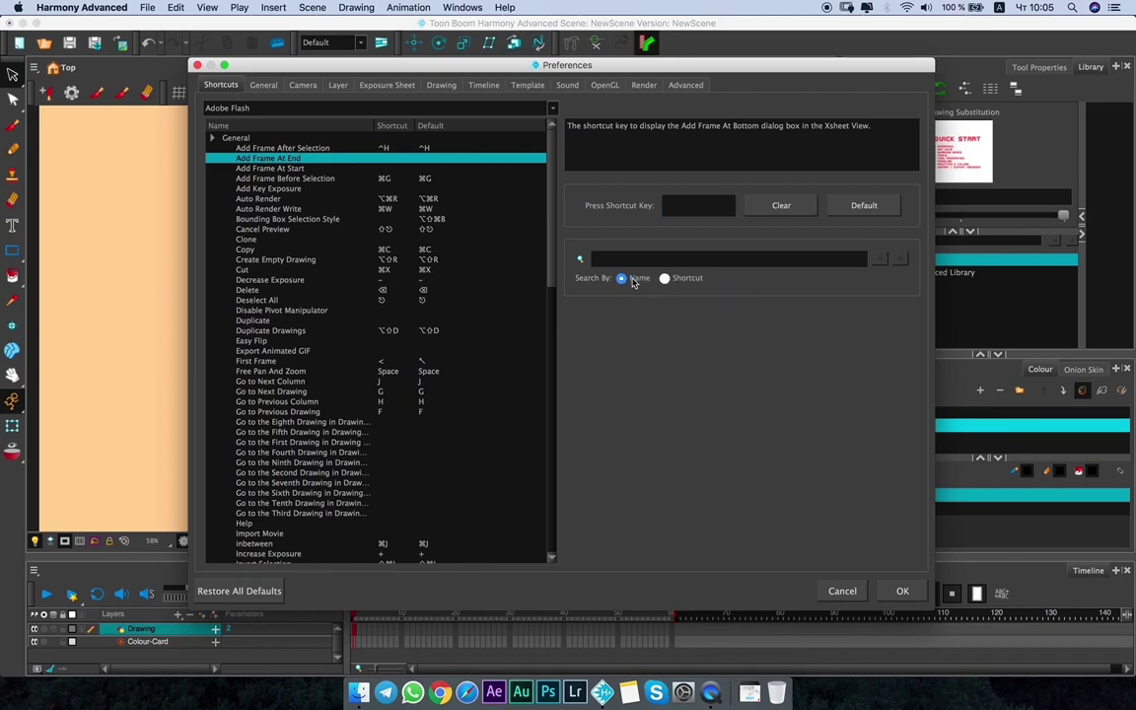
{"action": "left_click", "coordinate": [665, 280]}
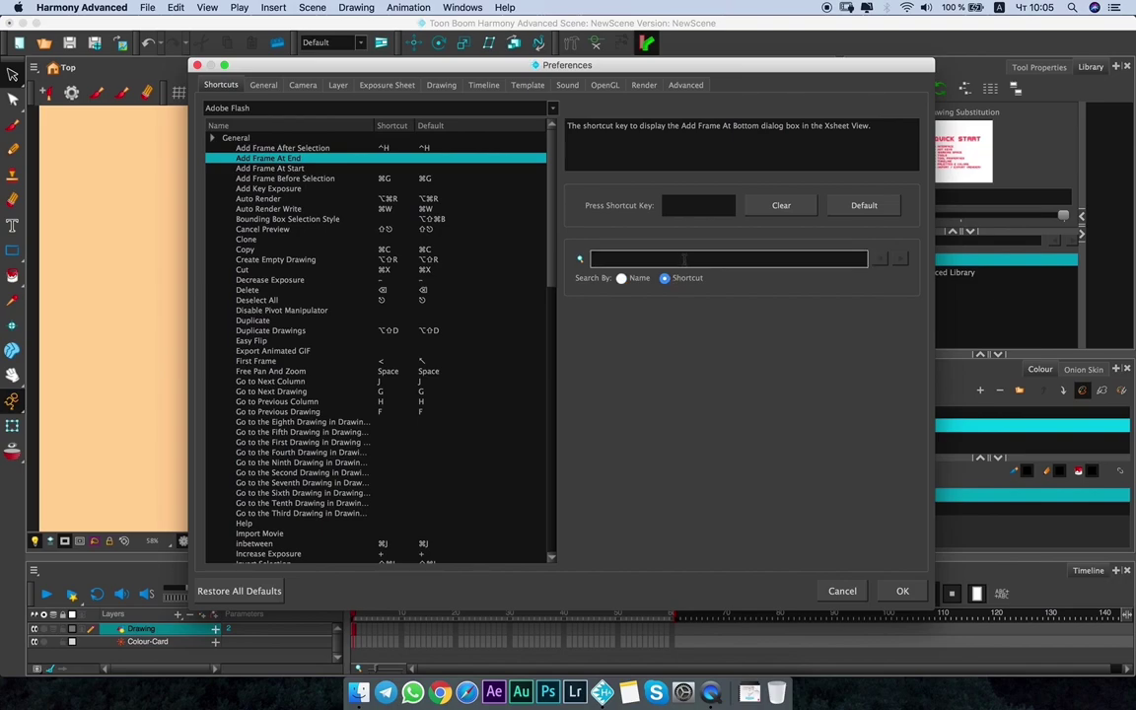
{"action": "left_click", "coordinate": [685, 258]}
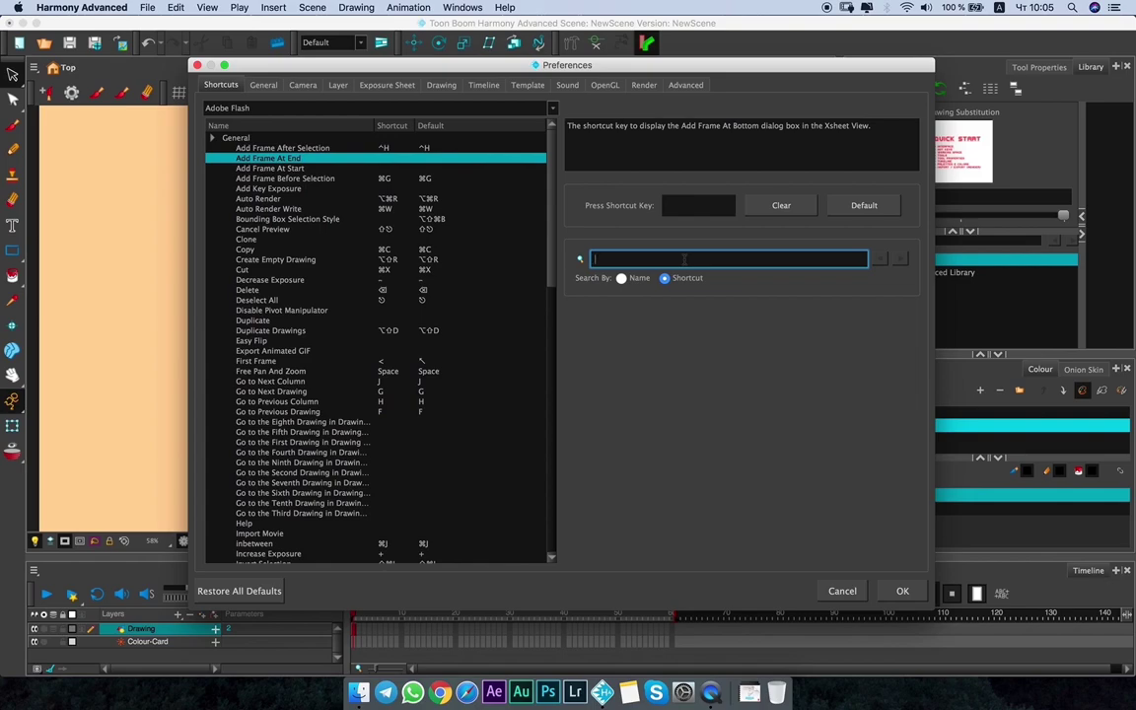
{"action": "type", "text": "q"}
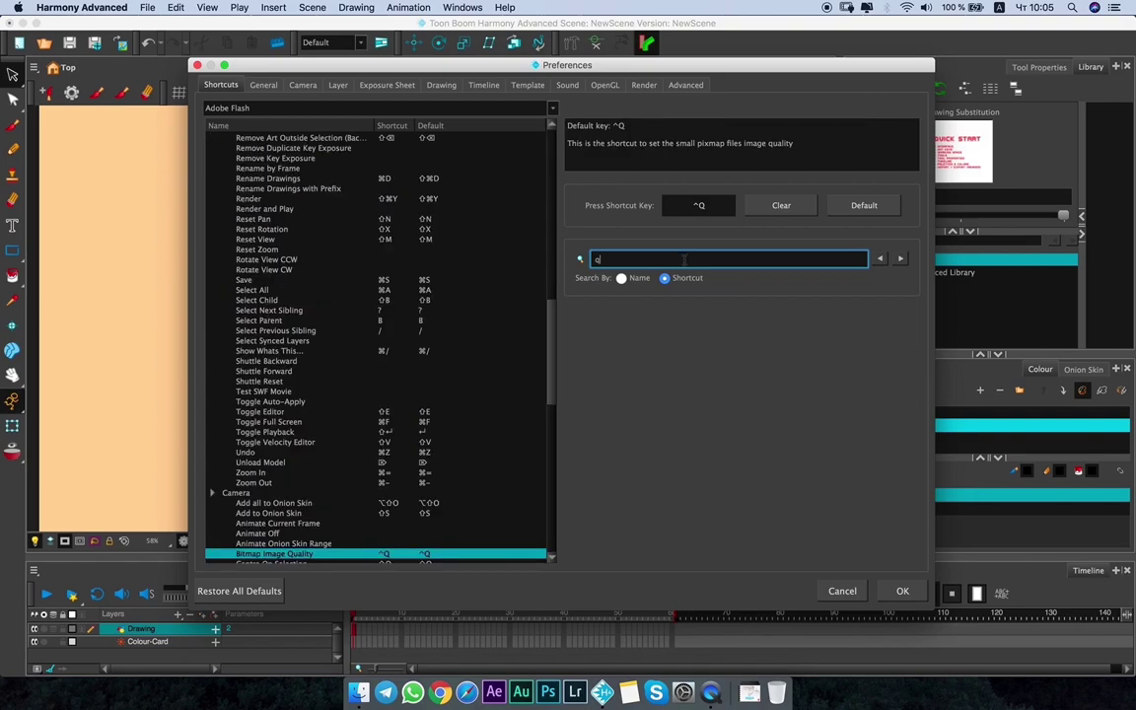
{"action": "scroll", "coordinate": [424, 474], "scroll_direction": "down", "scroll_amount": 3}
{"action": "left_click", "coordinate": [424, 475]}
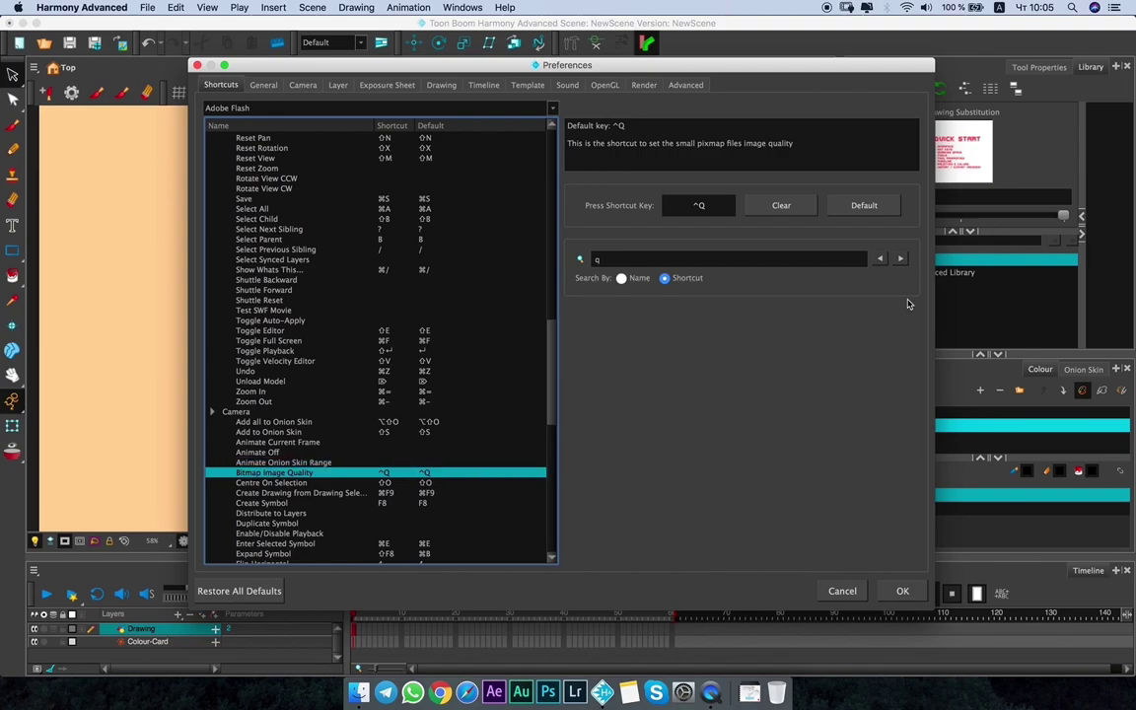
Step forward and back through the commands matching q and collapse the expanded shortcut categories.
{"action": "left_click", "coordinate": [901, 260]}
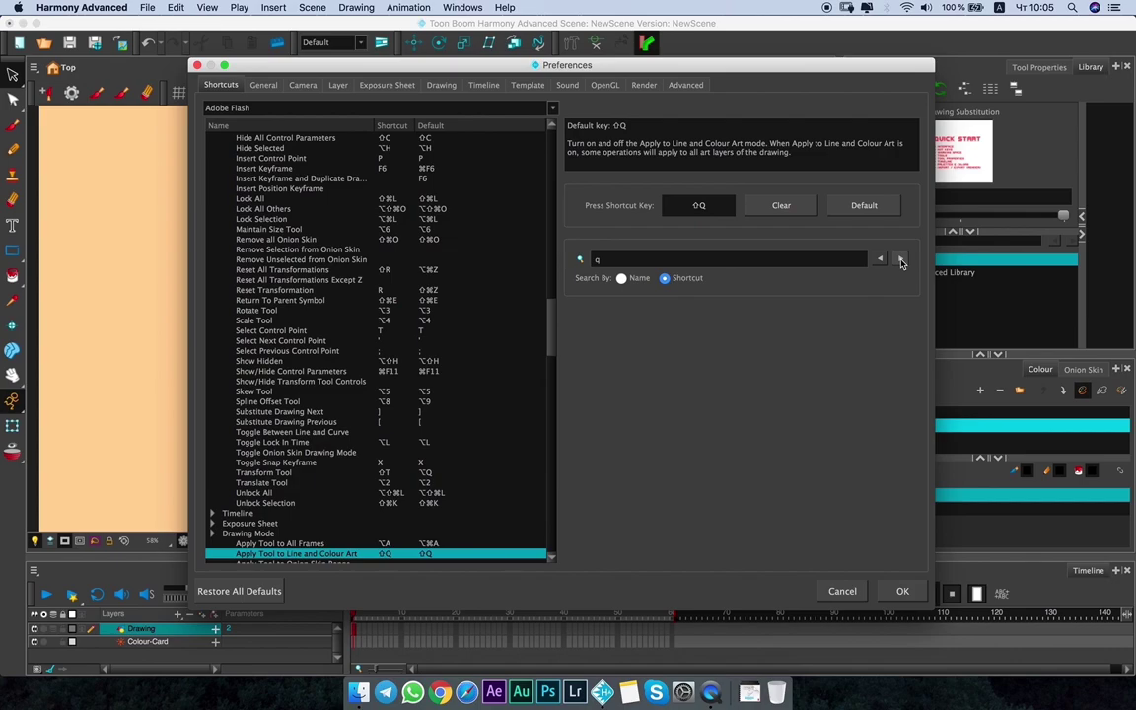
{"action": "left_click", "coordinate": [900, 261]}
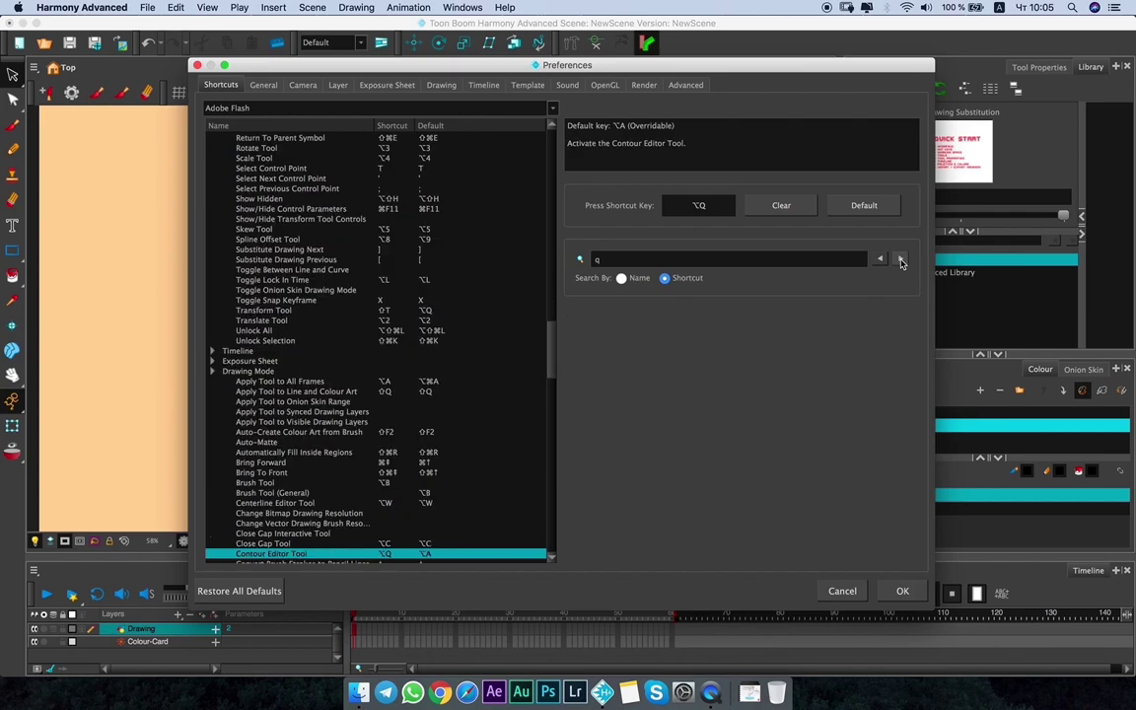
{"action": "left_click", "coordinate": [879, 259]}
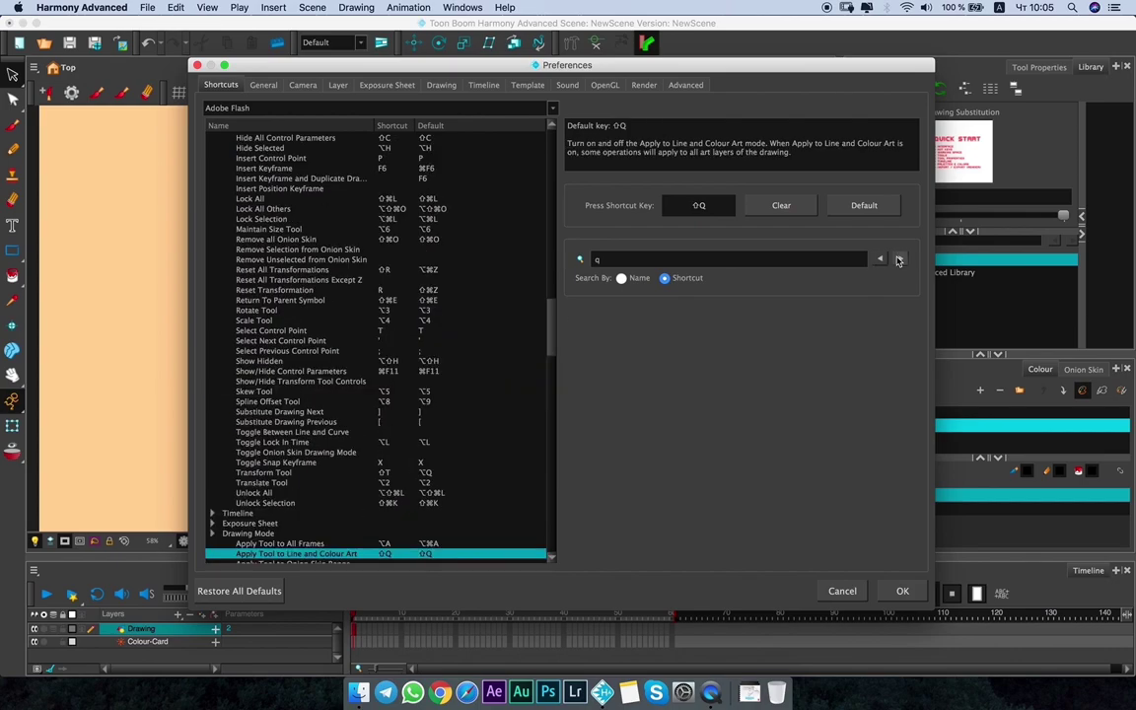
{"action": "left_click", "coordinate": [880, 259]}
{"action": "left_click", "coordinate": [880, 259]}
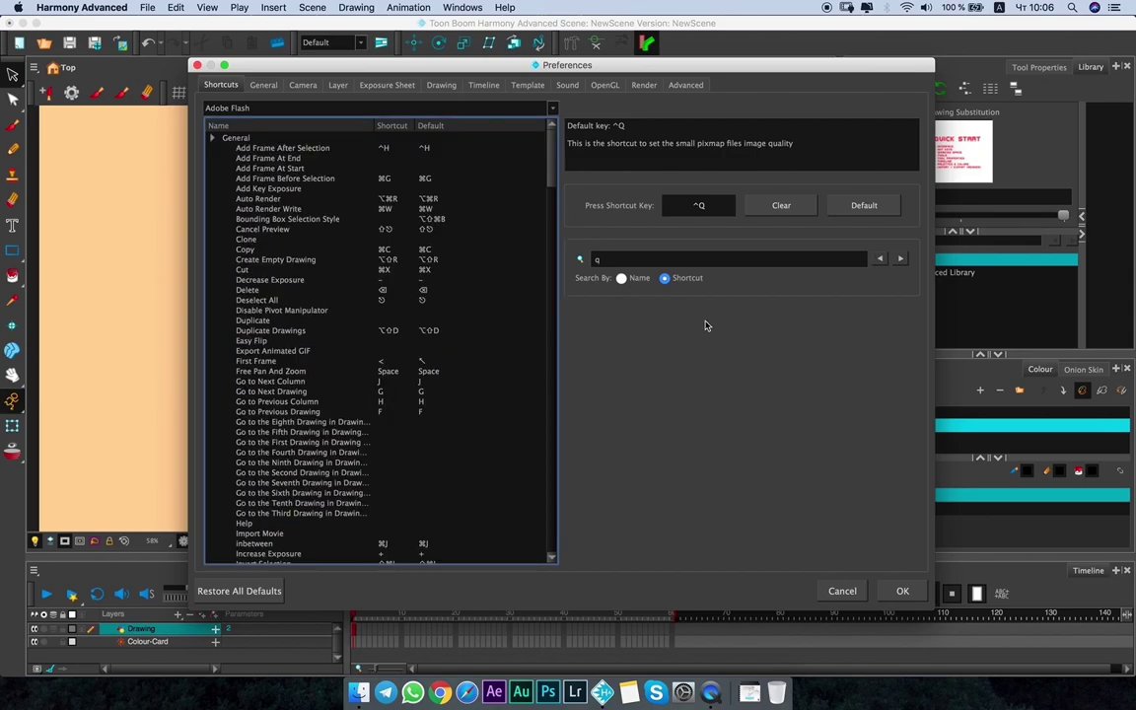
{"action": "left_click", "coordinate": [211, 139]}
{"action": "left_click", "coordinate": [212, 179]}
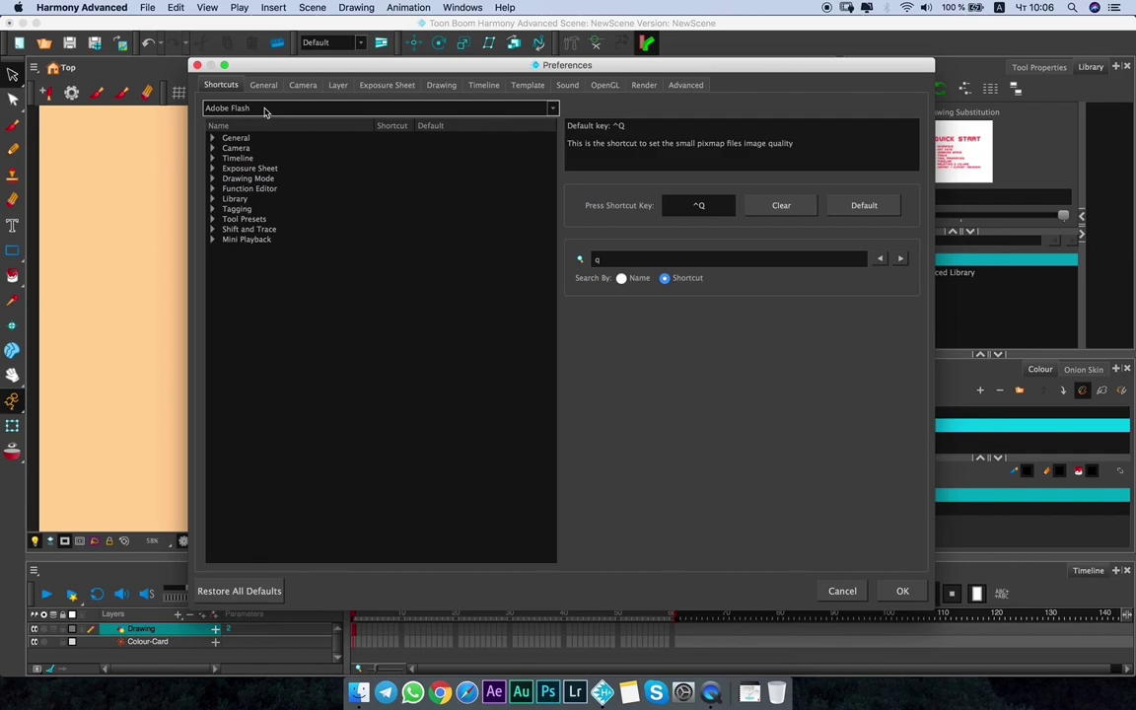
Search the shortcuts by name for zoom and assign Z to the Zoom In command.
{"action": "left_click", "coordinate": [621, 278]}
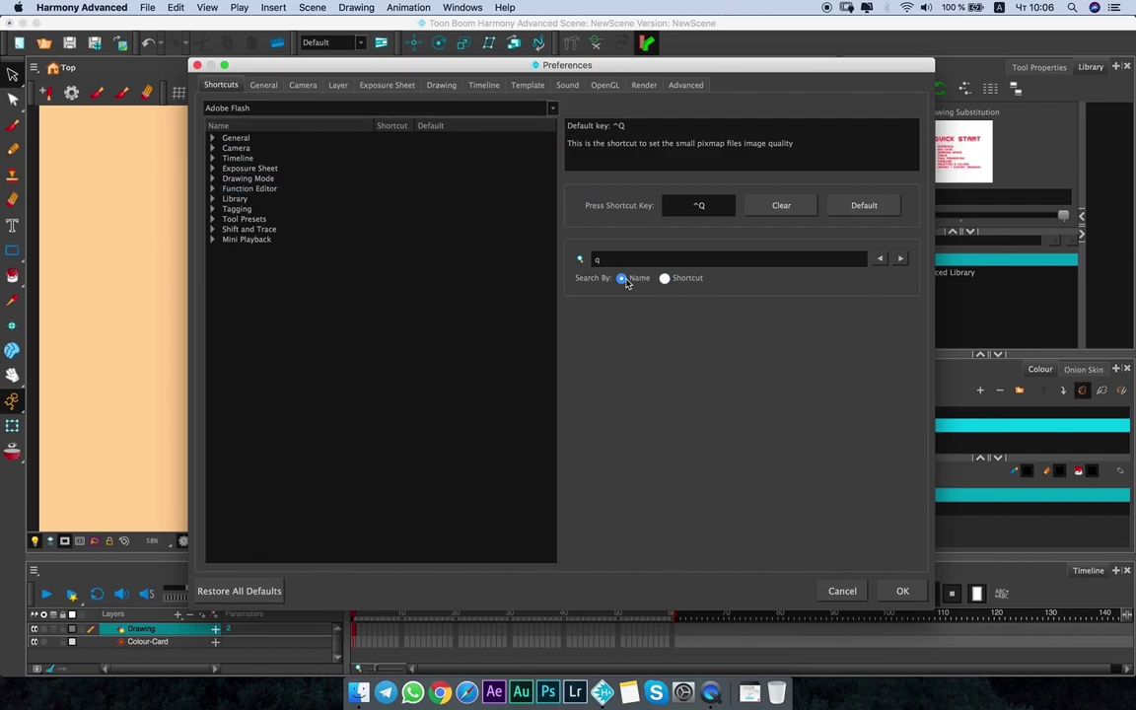
{"action": "left_click", "coordinate": [615, 258]}
{"action": "key", "text": "BackSpace"}
{"action": "type", "text": "zoom"}
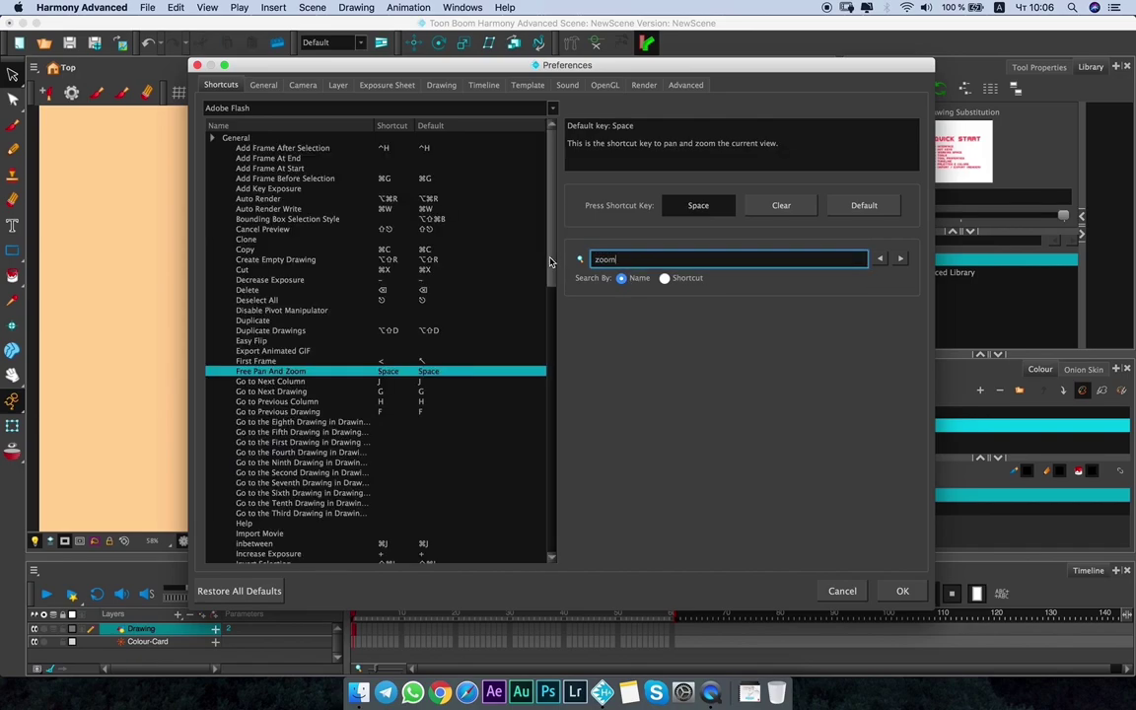
{"action": "left_click", "coordinate": [900, 259]}
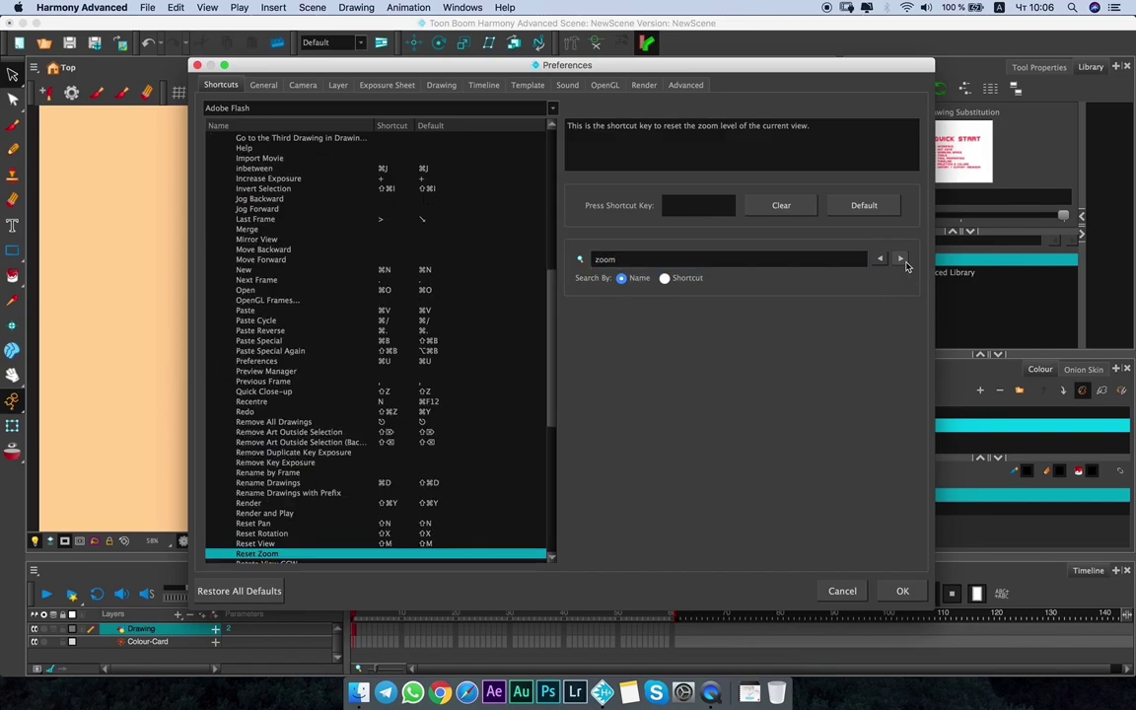
{"action": "scroll", "coordinate": [493, 434], "scroll_direction": "down", "scroll_amount": 3}
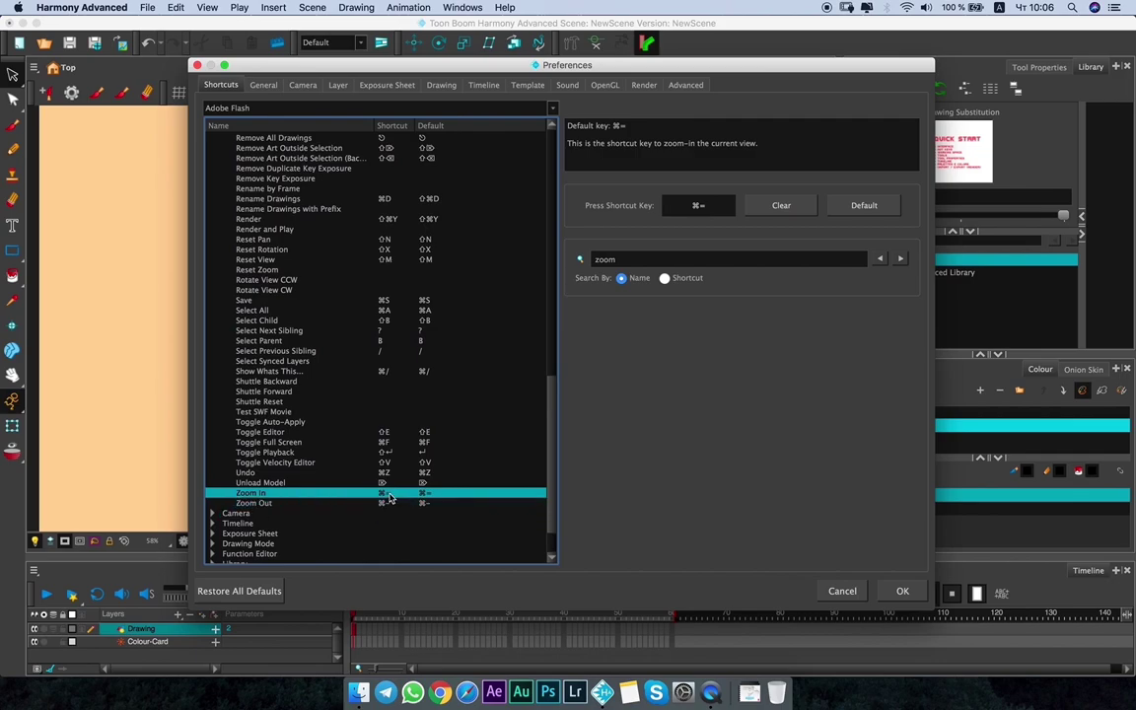
{"action": "left_click", "coordinate": [711, 205]}
{"action": "key", "text": "z"}
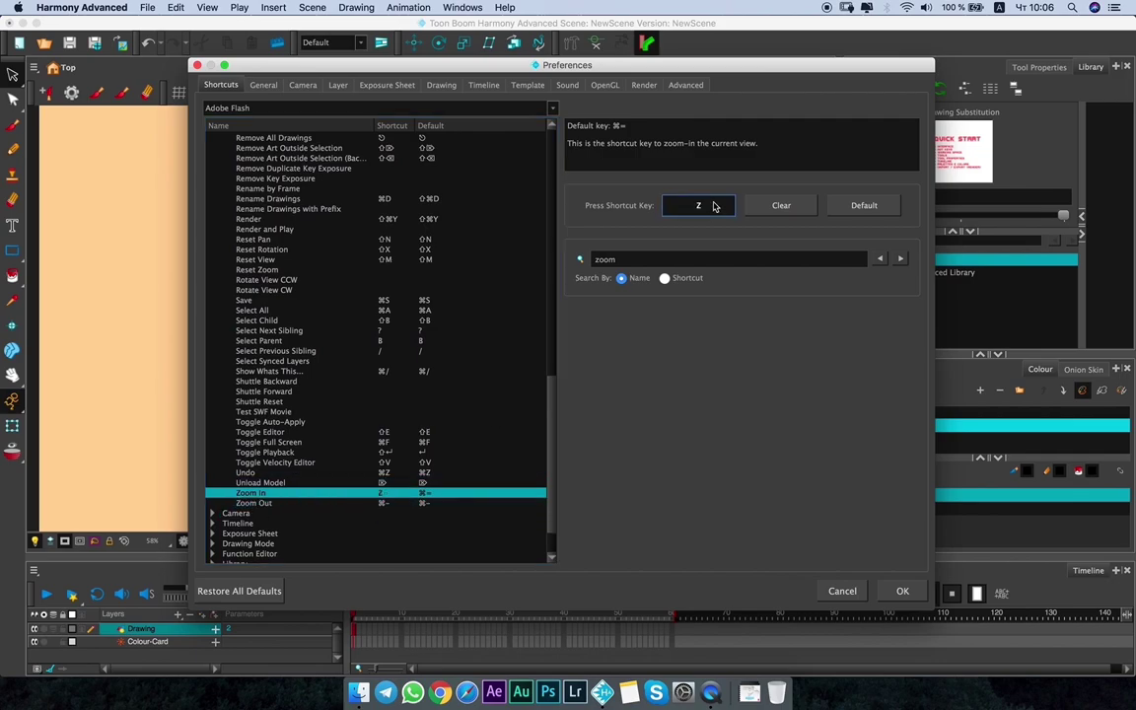
Assign the backtick key as the shortcut for the Zoom Out command.
{"action": "key", "text": "Down"}
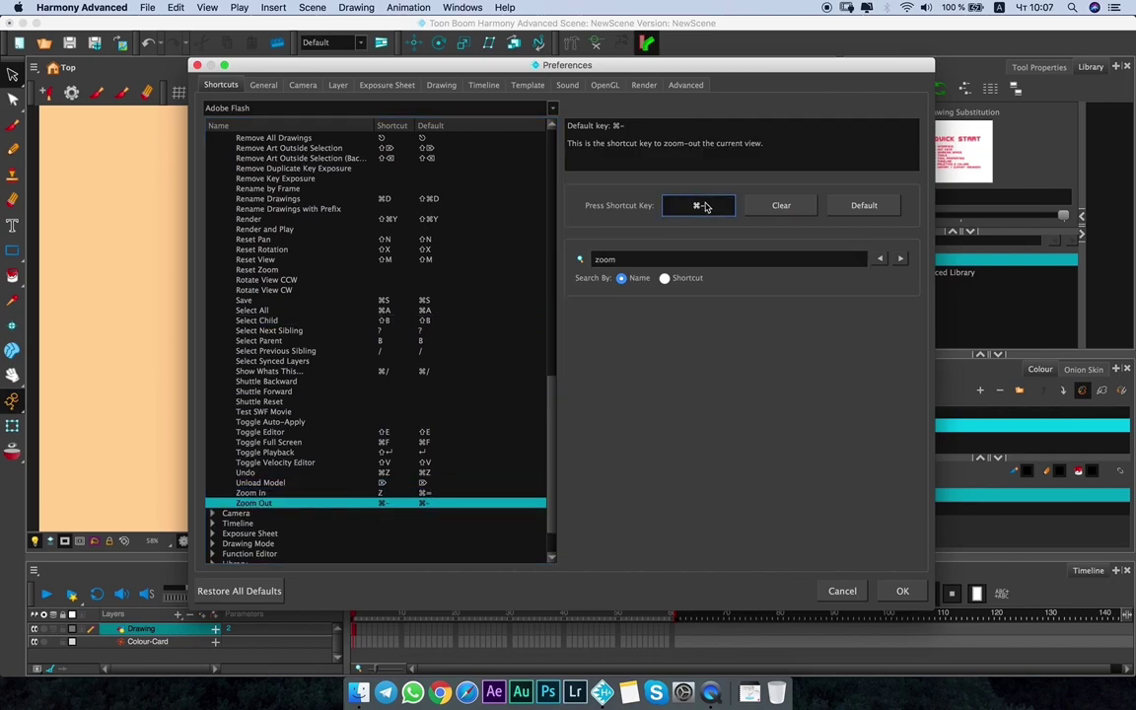
{"action": "left_click", "coordinate": [705, 206]}
{"action": "key", "text": "Tab"}
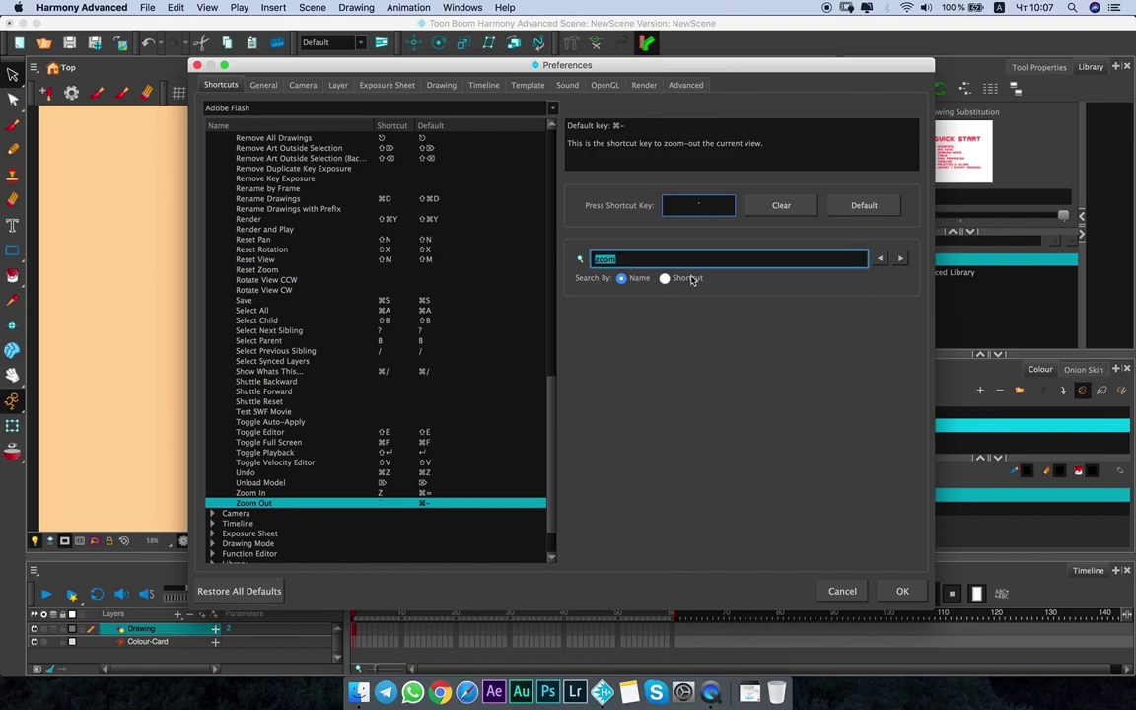
Find the Increase Exposure command by searching for exposure, set its shortcut to =, and accept the preferences.
{"action": "type", "text": "exposure"}
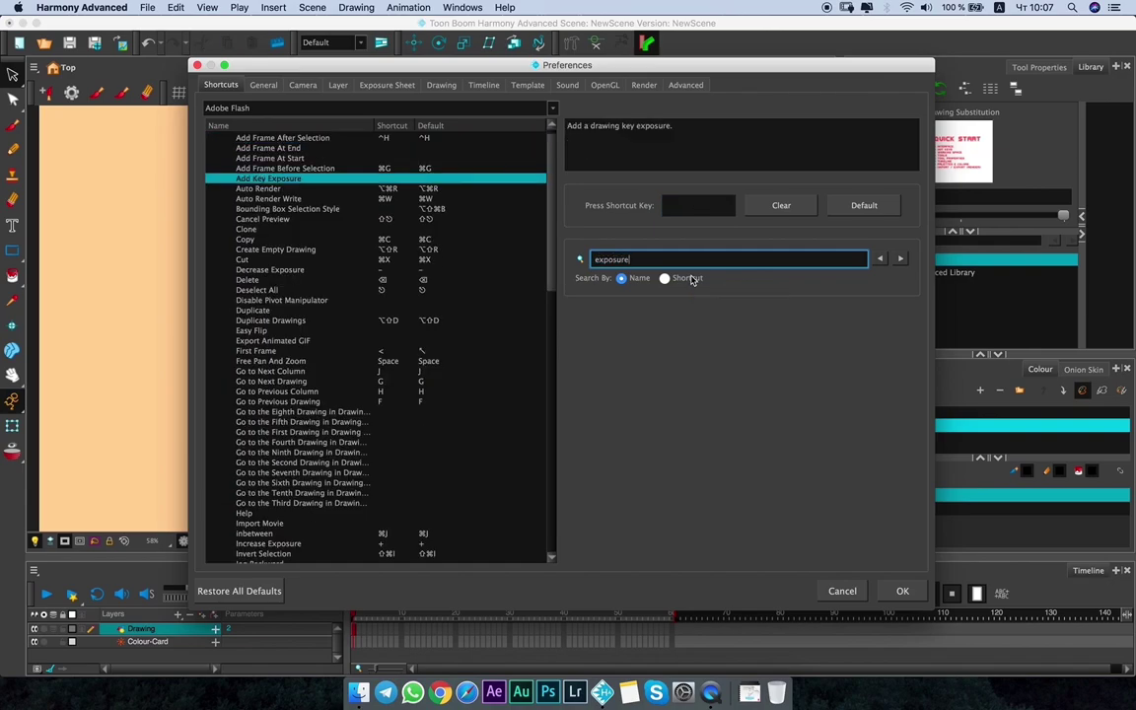
{"action": "left_click", "coordinate": [899, 260]}
{"action": "left_click", "coordinate": [899, 260]}
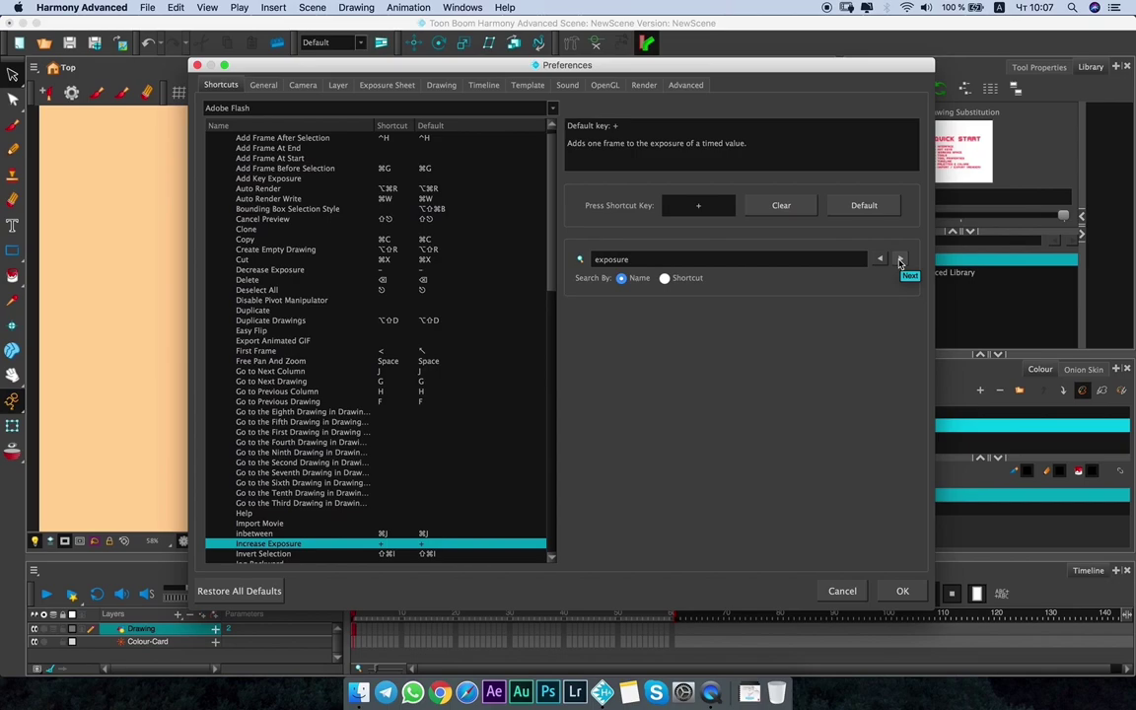
{"action": "left_click", "coordinate": [707, 207]}
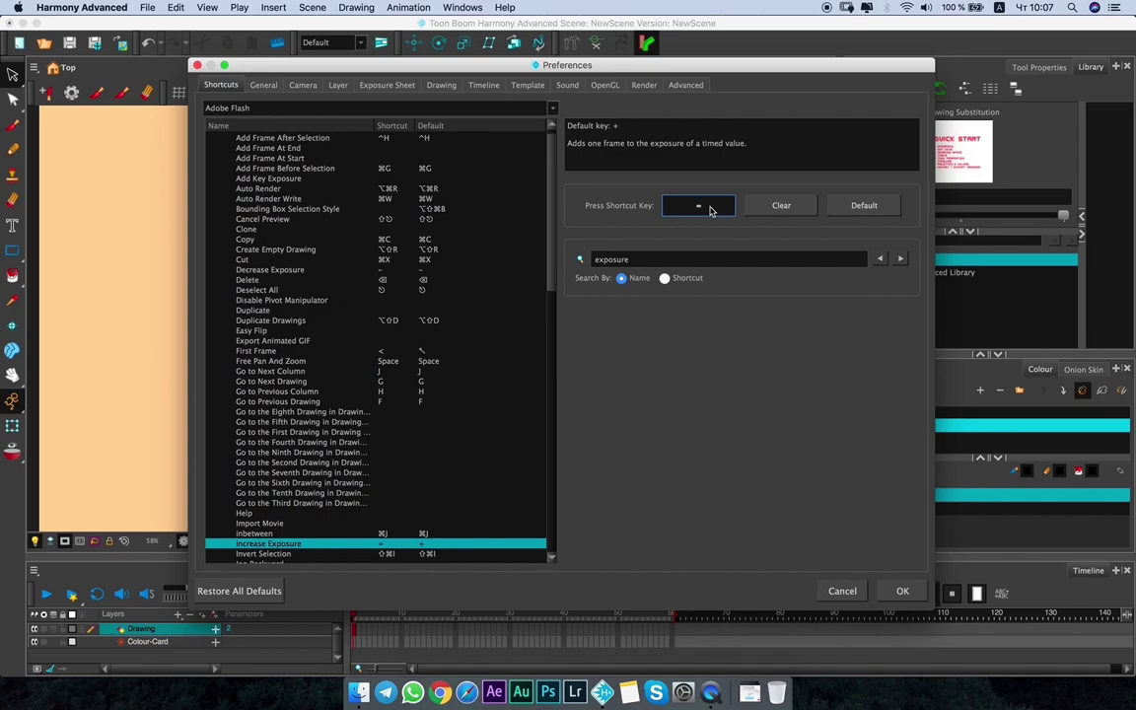
{"action": "left_click", "coordinate": [900, 591]}
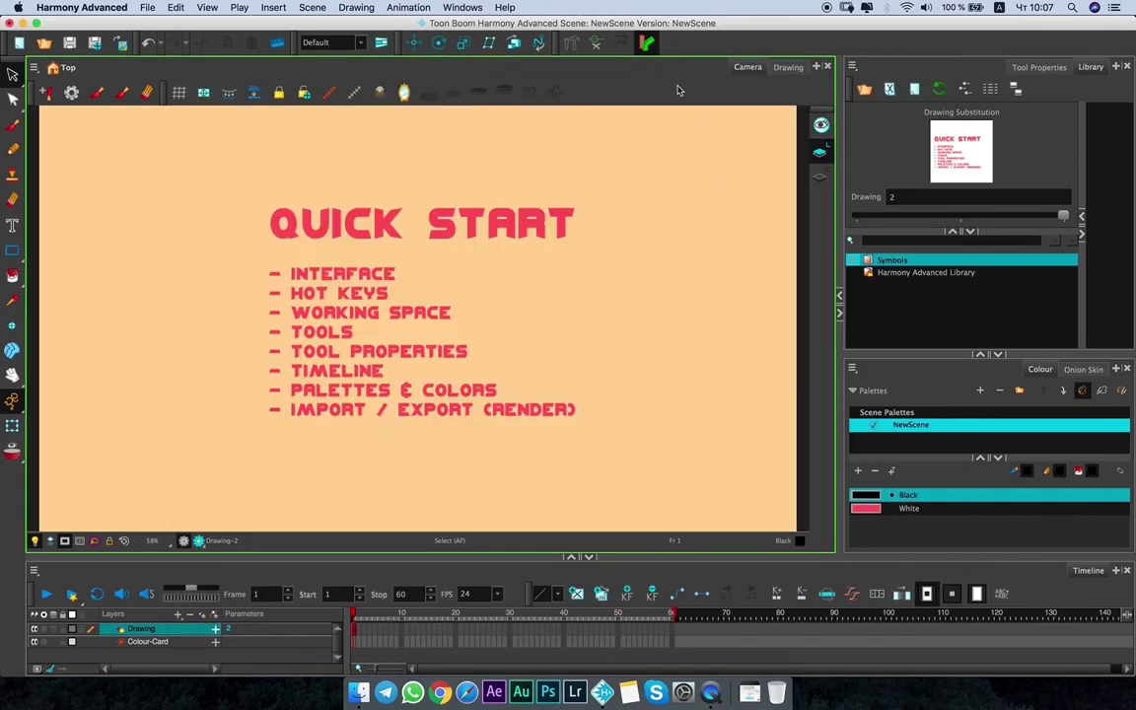
Test zooming in and out of the Camera view, and switch focus to the Timeline's first frame and back.
{"action": "scroll", "coordinate": [398, 308], "scroll_direction": "up", "scroll_amount": 1}
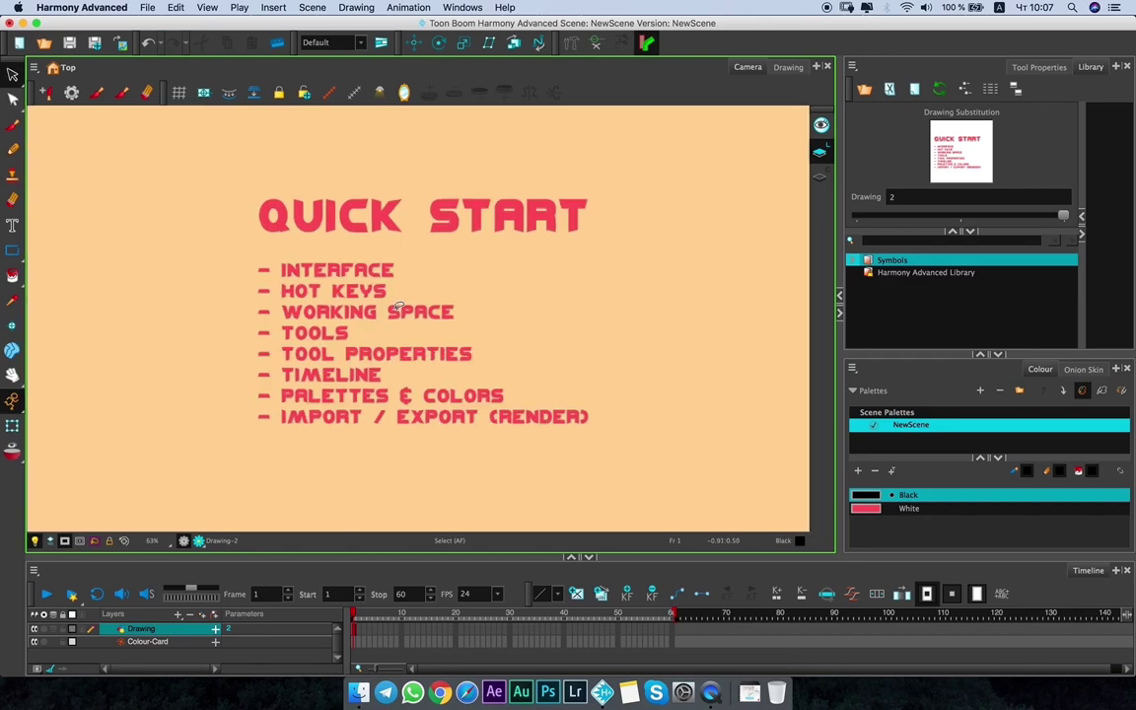
{"action": "scroll", "coordinate": [399, 308], "scroll_direction": "up", "scroll_amount": 6}
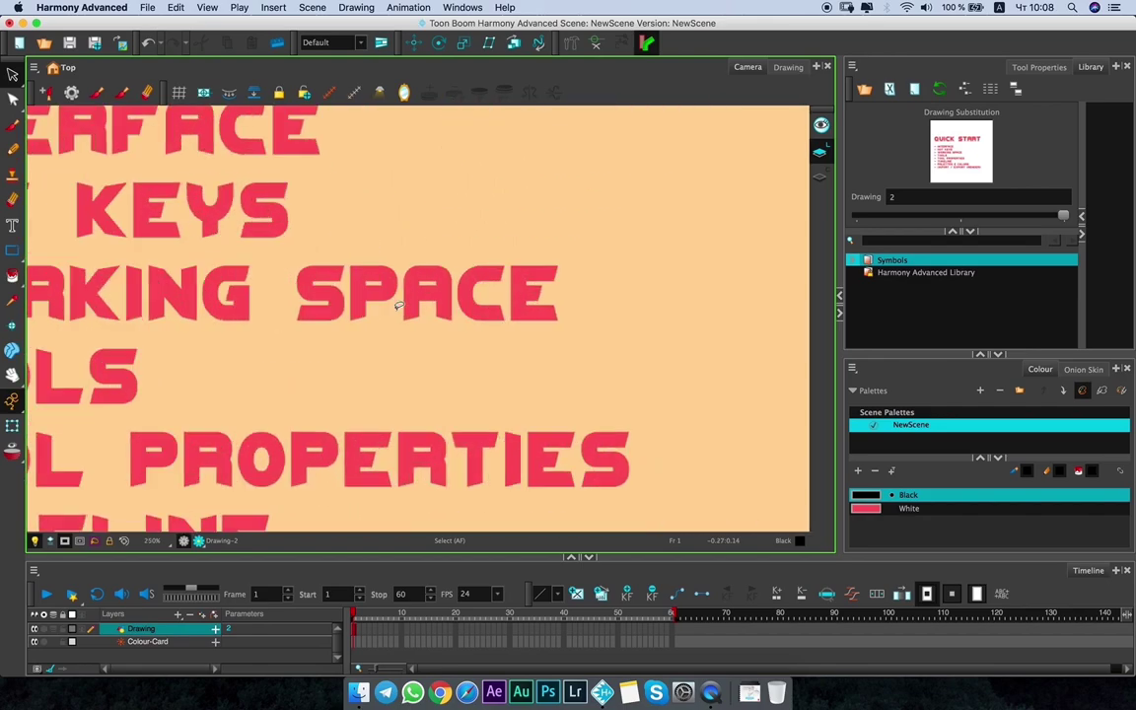
{"action": "scroll", "coordinate": [398, 307], "scroll_direction": "down", "scroll_amount": 3}
{"action": "scroll", "coordinate": [398, 308], "scroll_direction": "up", "scroll_amount": 2}
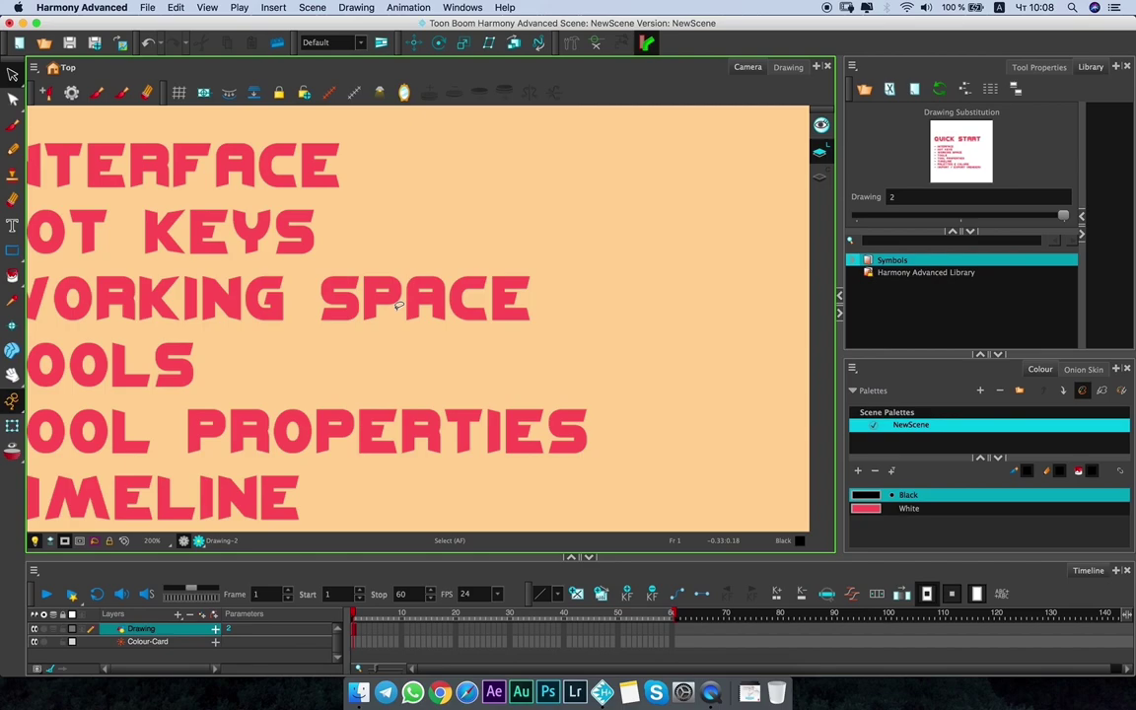
{"action": "scroll", "coordinate": [398, 307], "scroll_direction": "down", "scroll_amount": 4}
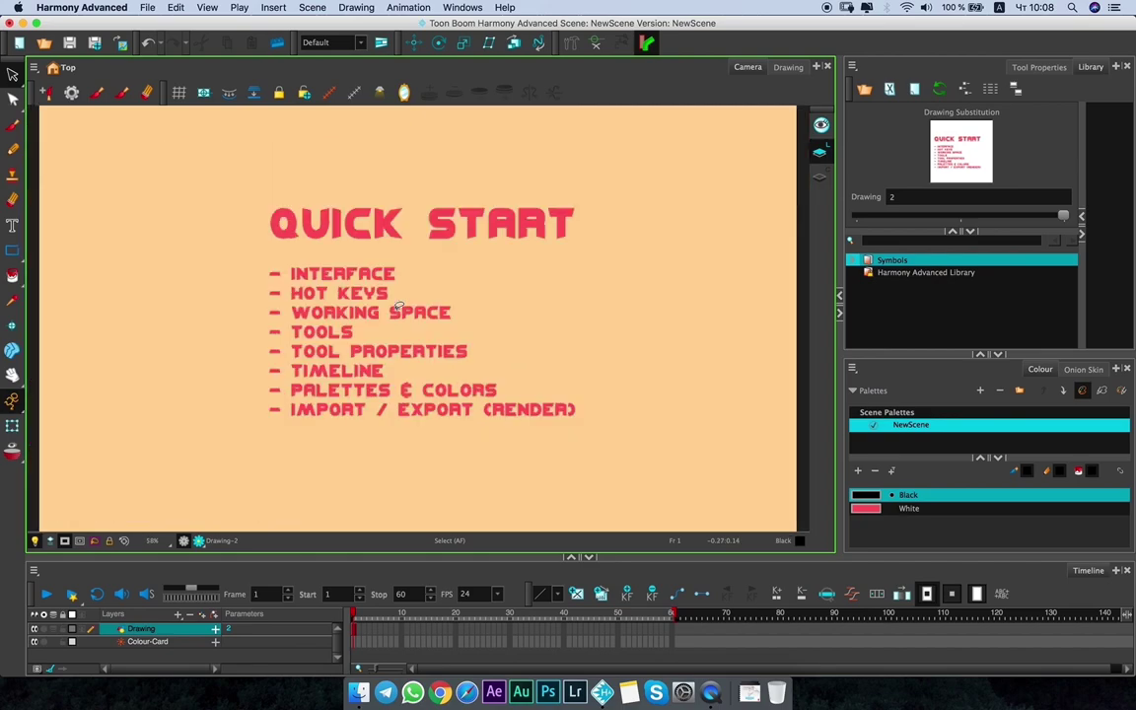
{"action": "left_click", "coordinate": [355, 634]}
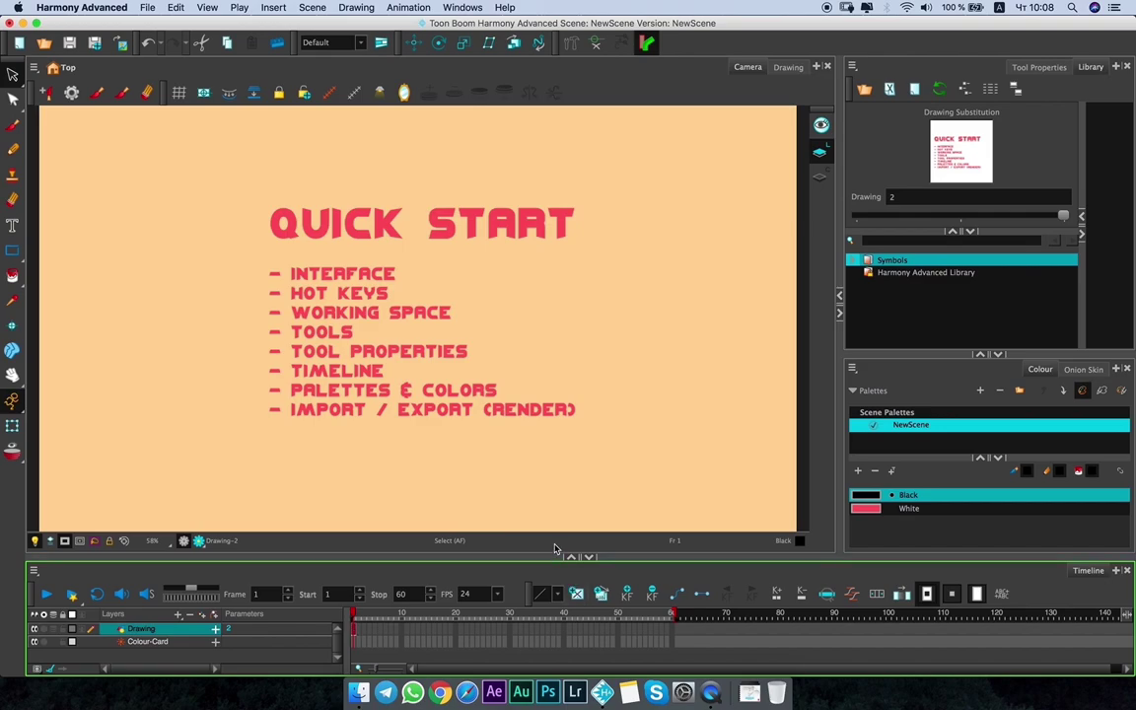
{"action": "left_click", "coordinate": [501, 493]}
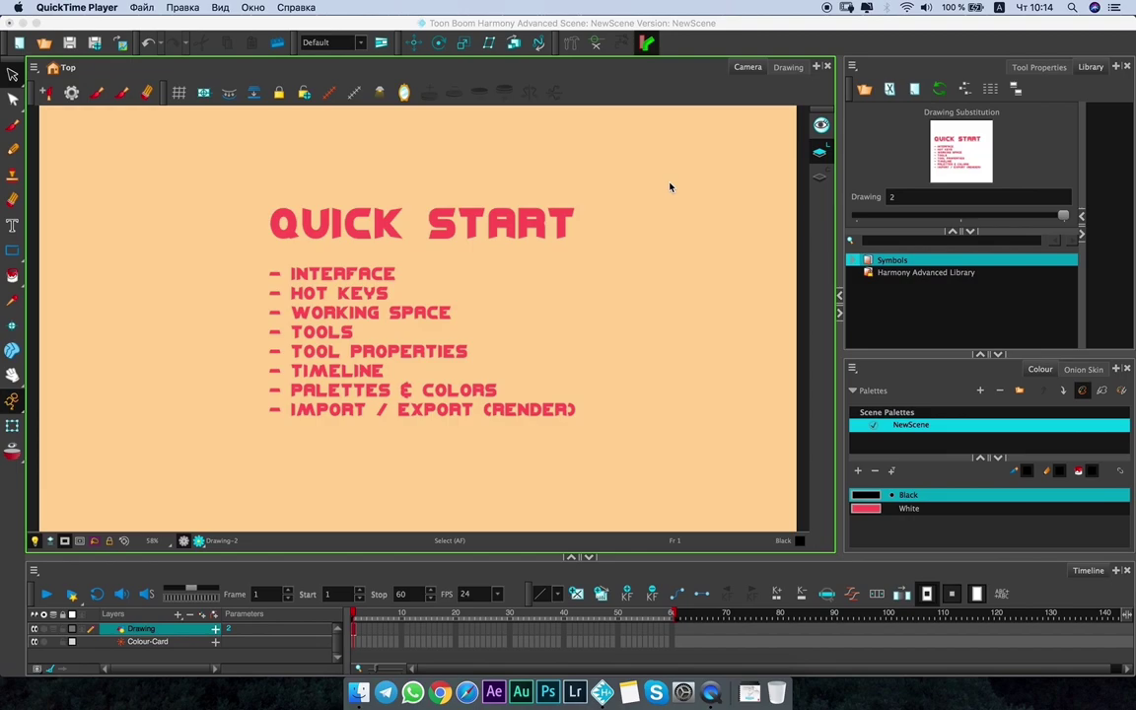
Try the Brush and Eraser tools with a stroke above the QUICK START title, undo it and reactivate the Brush.
{"action": "left_click", "coordinate": [150, 248]}
{"action": "key", "text": "alt+b"}
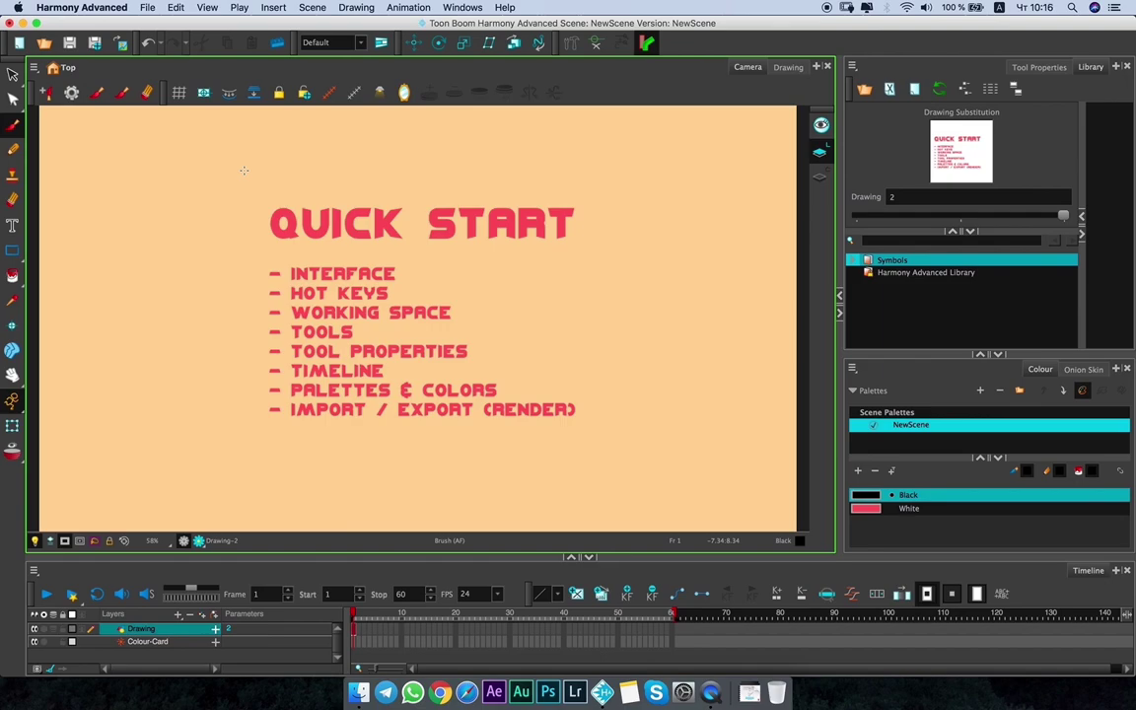
{"action": "key", "text": "alt+e"}
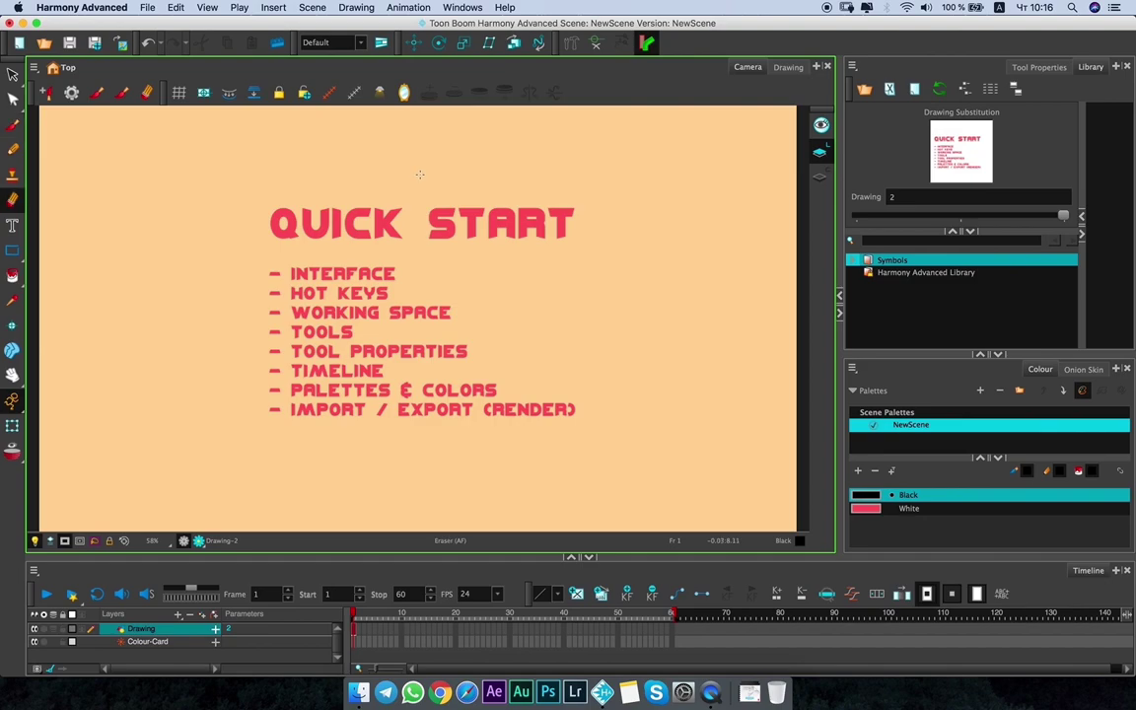
{"action": "mouse_move", "coordinate": [454, 168]}
{"action": "left_mouse_down"}
{"action": "mouse_move", "coordinate": [274, 172]}
{"action": "mouse_move", "coordinate": [311, 177]}
{"action": "left_mouse_up"}
{"action": "key", "text": "ctrl+z"}
{"action": "key", "text": "alt+b"}
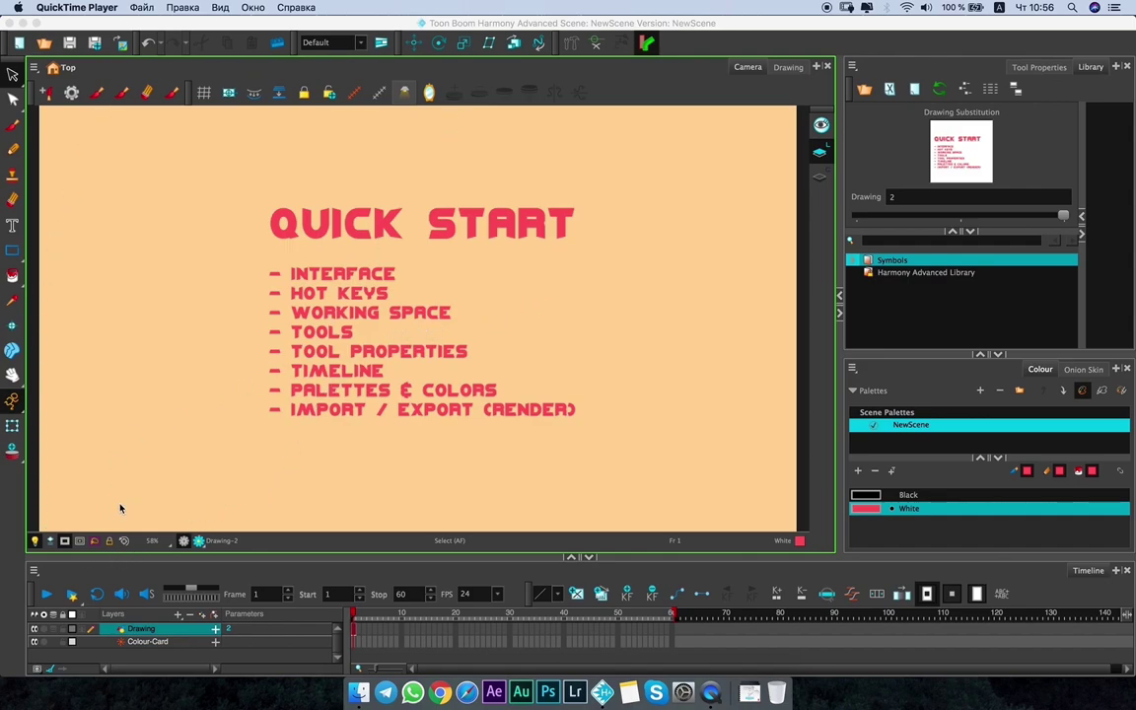
Turn off the camera mask and examine the area outside the camera frame at several zoom levels.
{"action": "scroll", "coordinate": [342, 351], "scroll_direction": "down", "scroll_amount": 2}
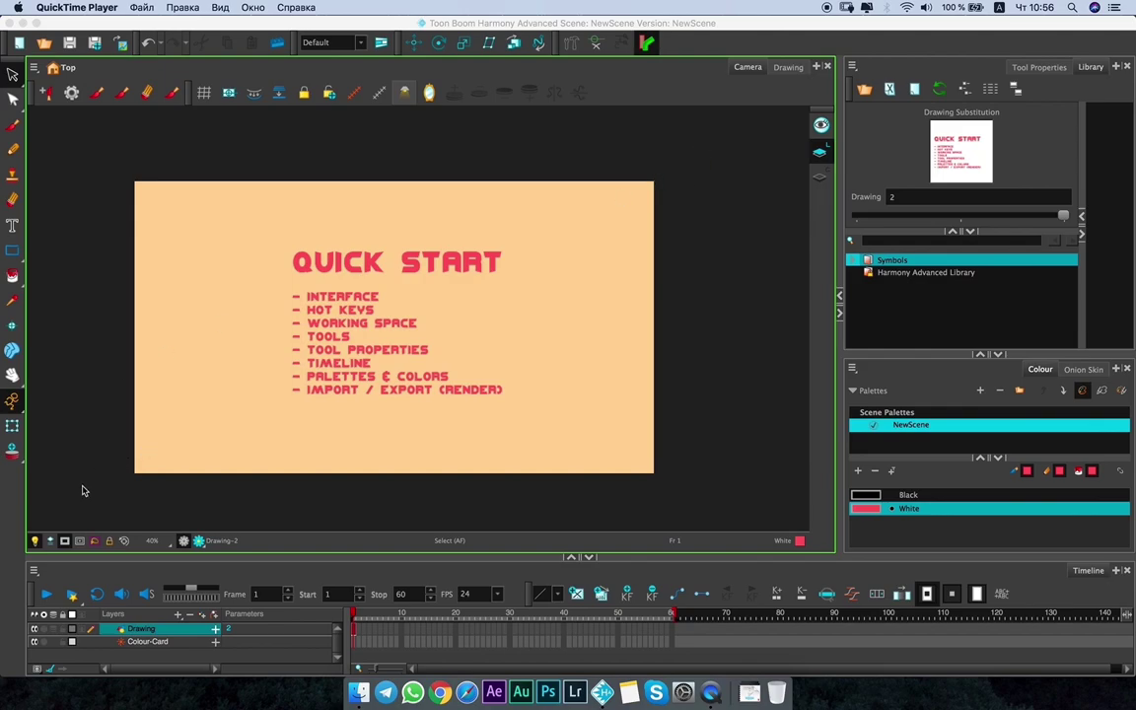
{"action": "left_click", "coordinate": [64, 540]}
{"action": "scroll", "coordinate": [298, 301], "scroll_direction": "down", "scroll_amount": 4}
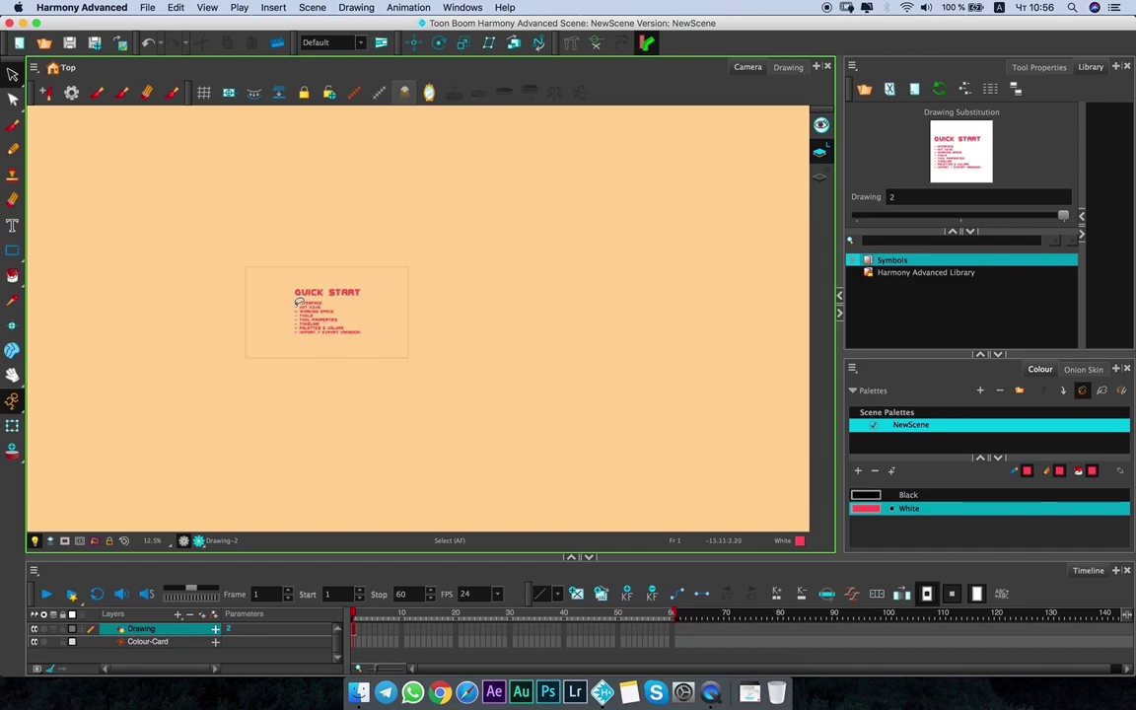
{"action": "scroll", "coordinate": [296, 296], "scroll_direction": "up", "scroll_amount": 1}
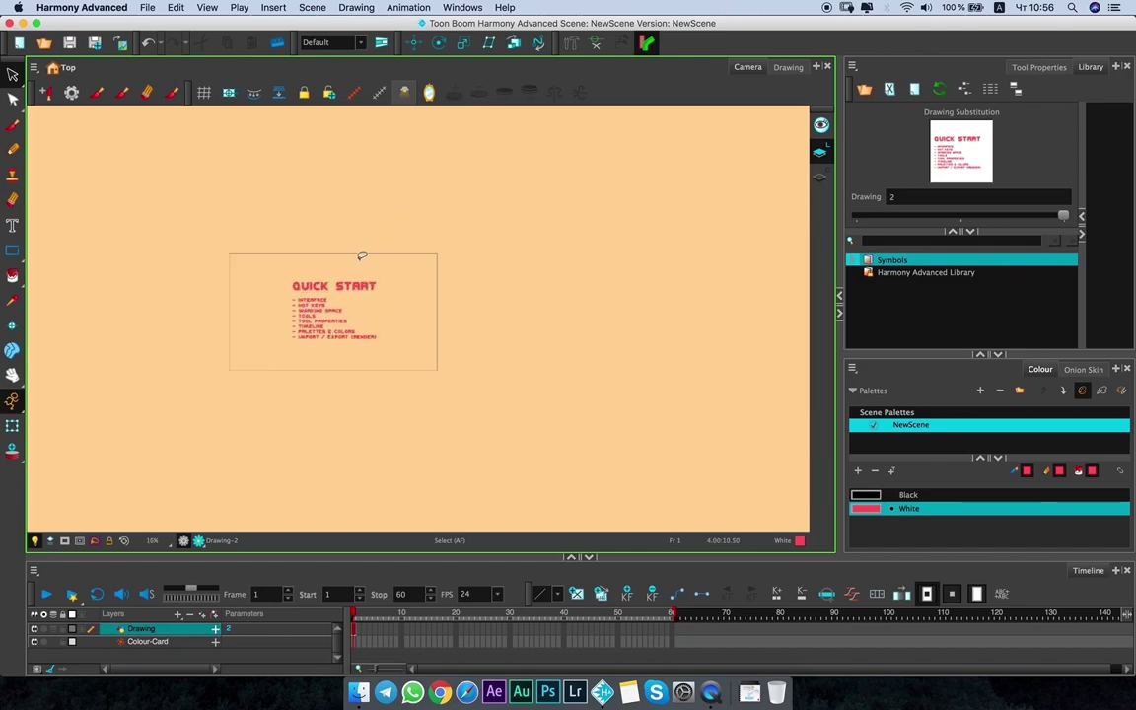
{"action": "scroll", "coordinate": [326, 315], "scroll_direction": "up", "scroll_amount": 1}
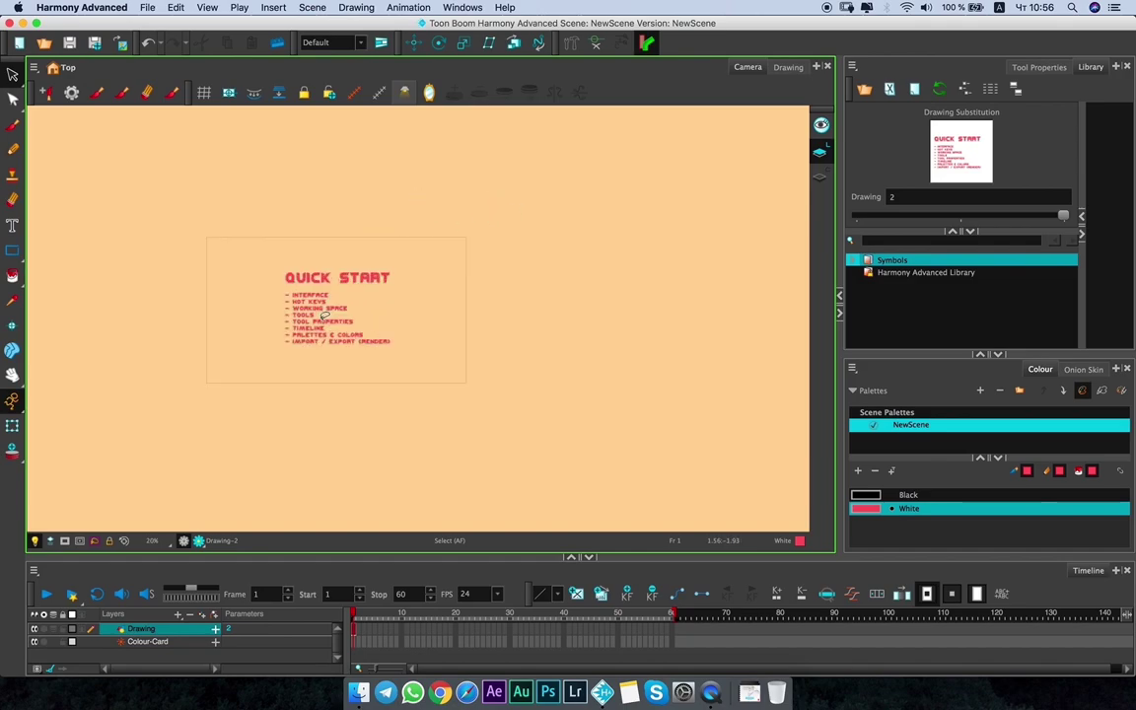
{"action": "scroll", "coordinate": [326, 315], "scroll_direction": "up", "scroll_amount": 3}
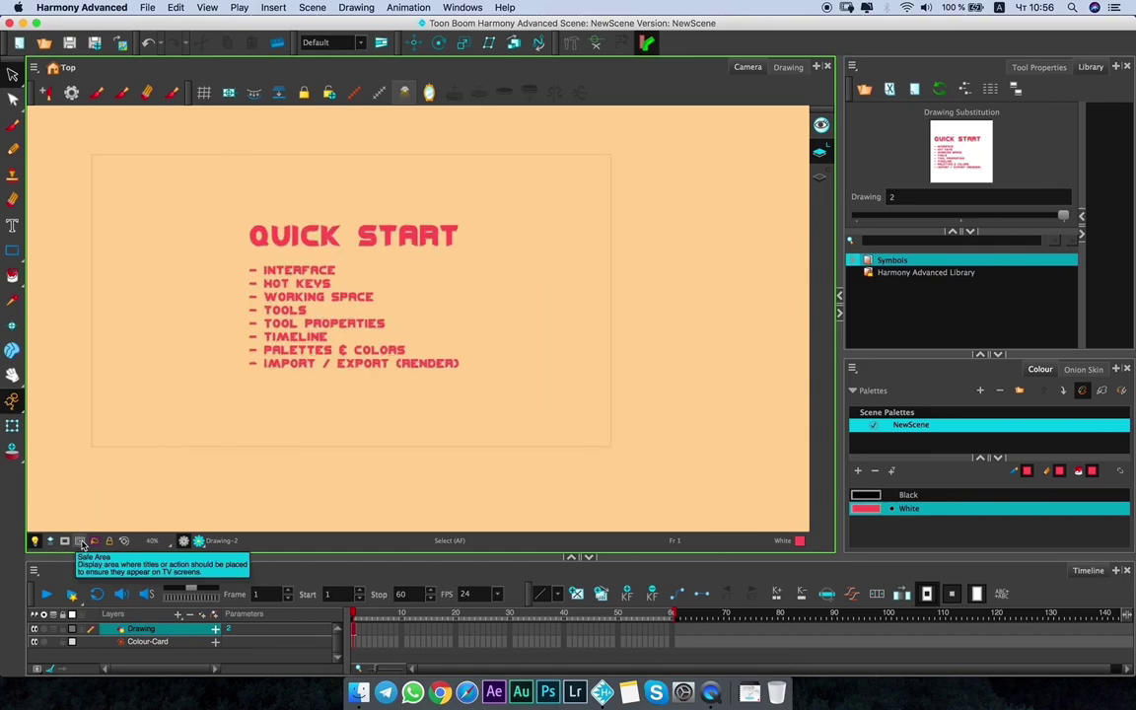
Display the Safe Area guides over the camera frame and inspect them close up.
{"action": "left_click", "coordinate": [81, 542]}
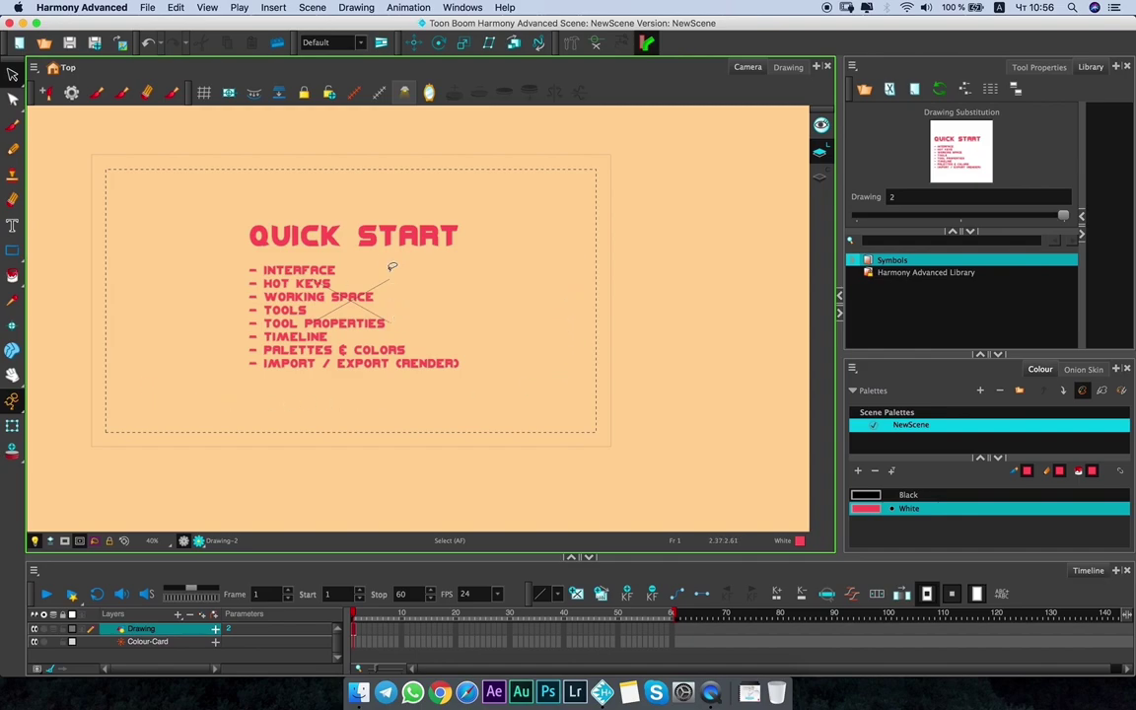
{"action": "scroll", "coordinate": [349, 296], "scroll_direction": "up", "scroll_amount": 3}
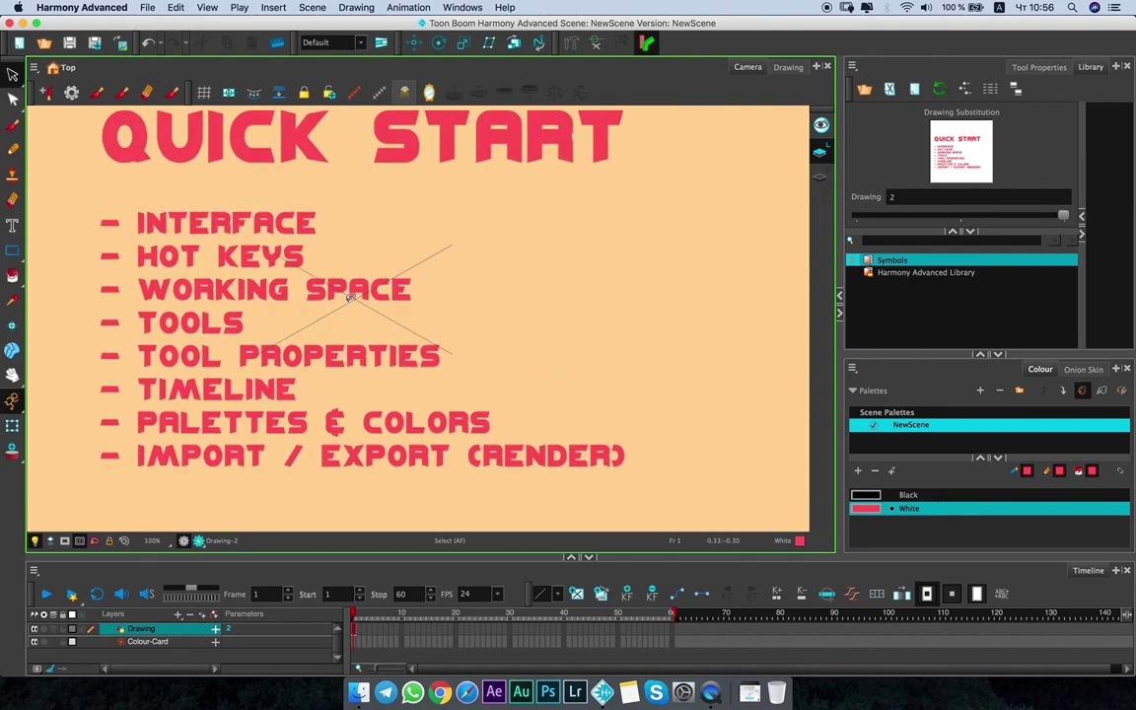
{"action": "scroll", "coordinate": [349, 295], "scroll_direction": "down", "scroll_amount": 3}
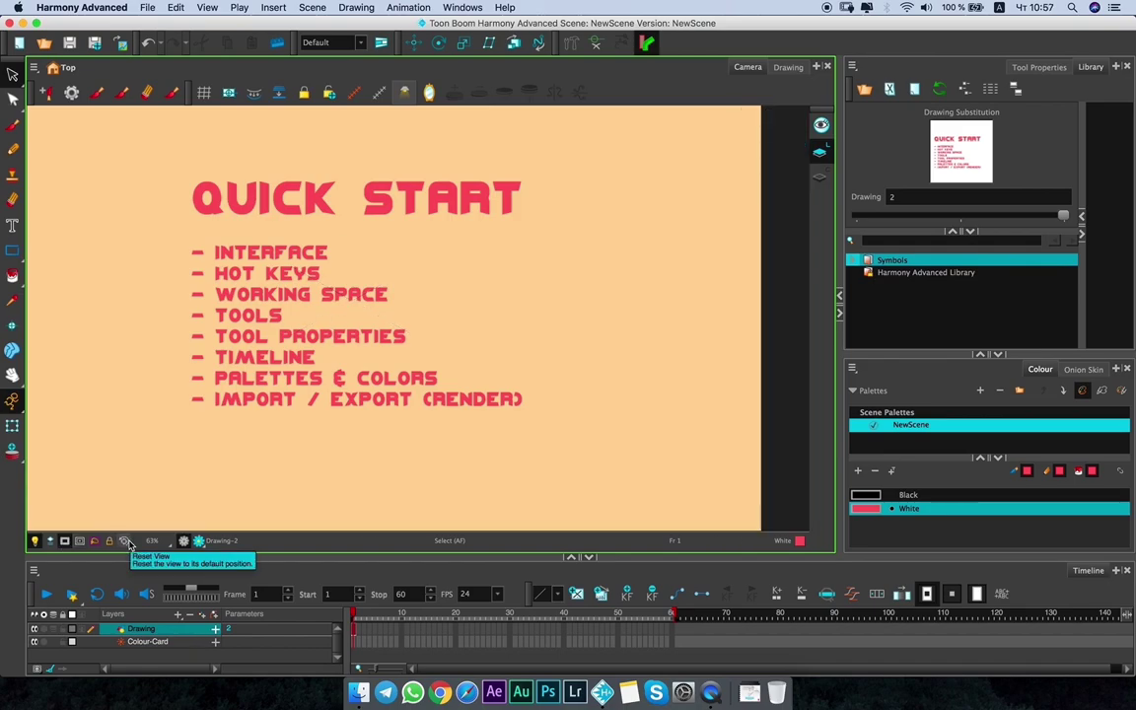
Reset the Camera view to its default position, and switch to the rendered preview and back.
{"action": "left_click", "coordinate": [125, 542]}
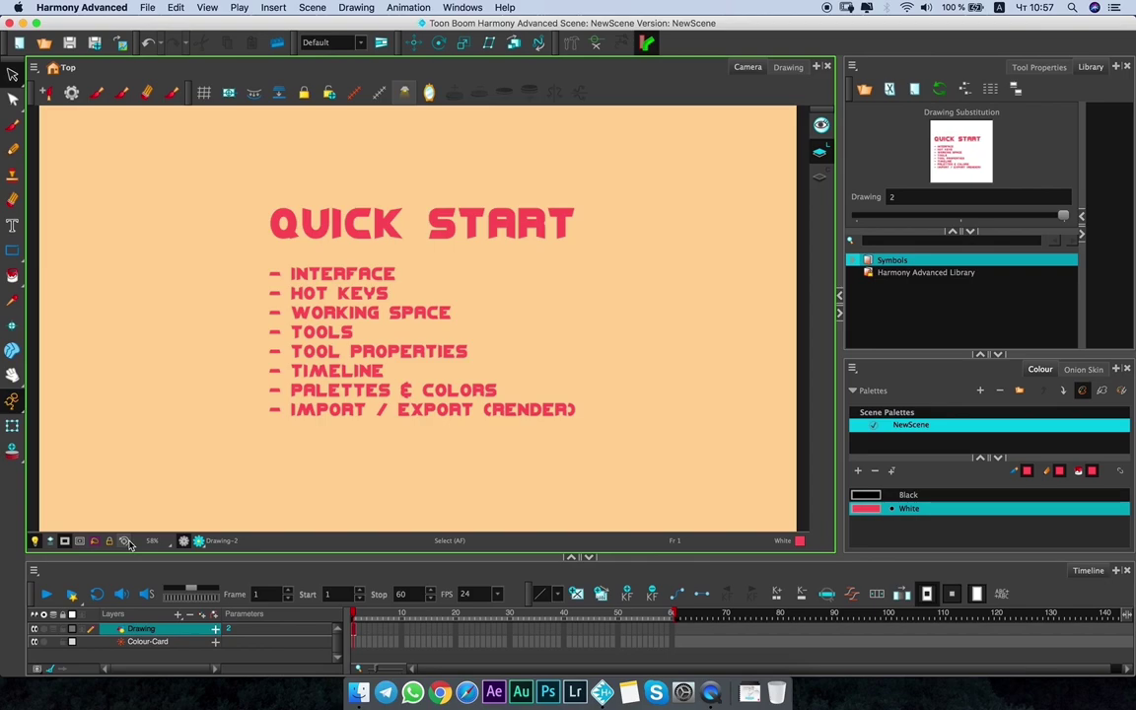
{"action": "left_click", "coordinate": [184, 544]}
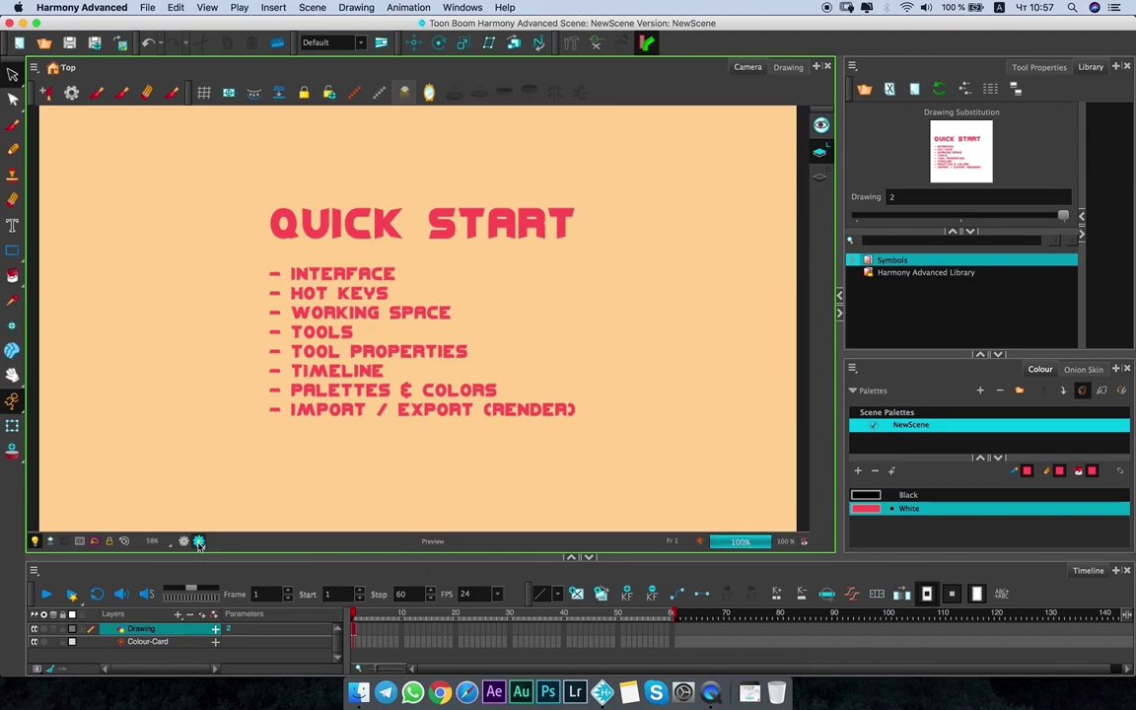
{"action": "left_click", "coordinate": [184, 543]}
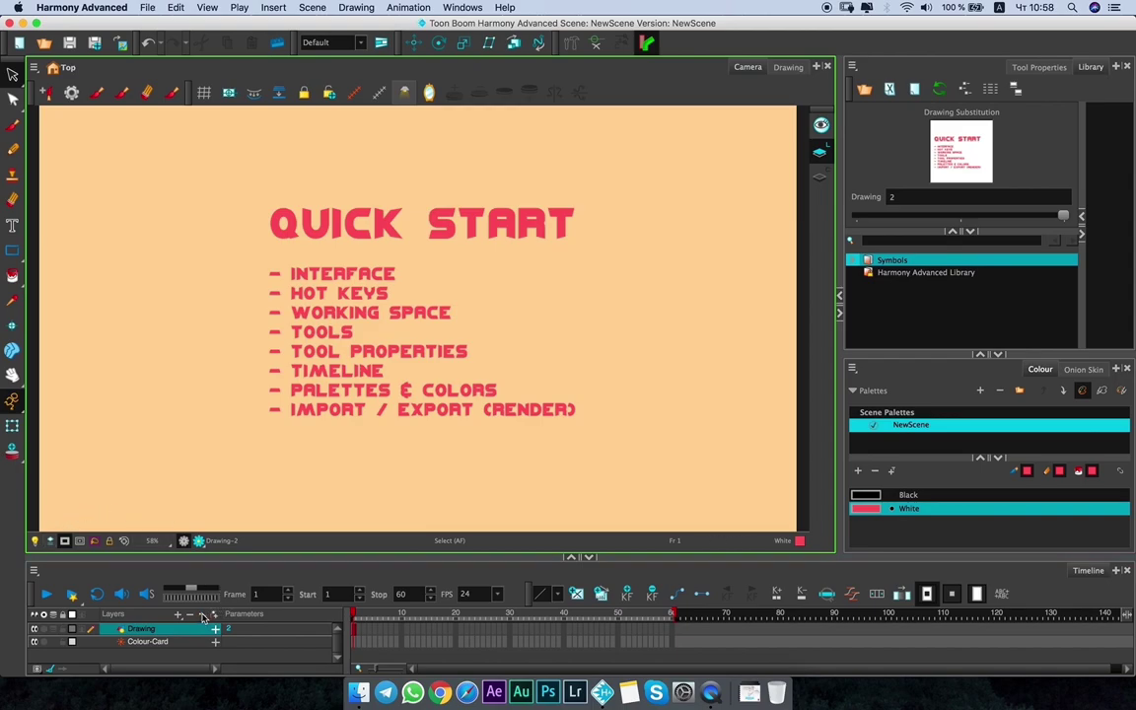
Add two new drawing layers with vector line art and vector colour art.
{"action": "left_click", "coordinate": [203, 616]}
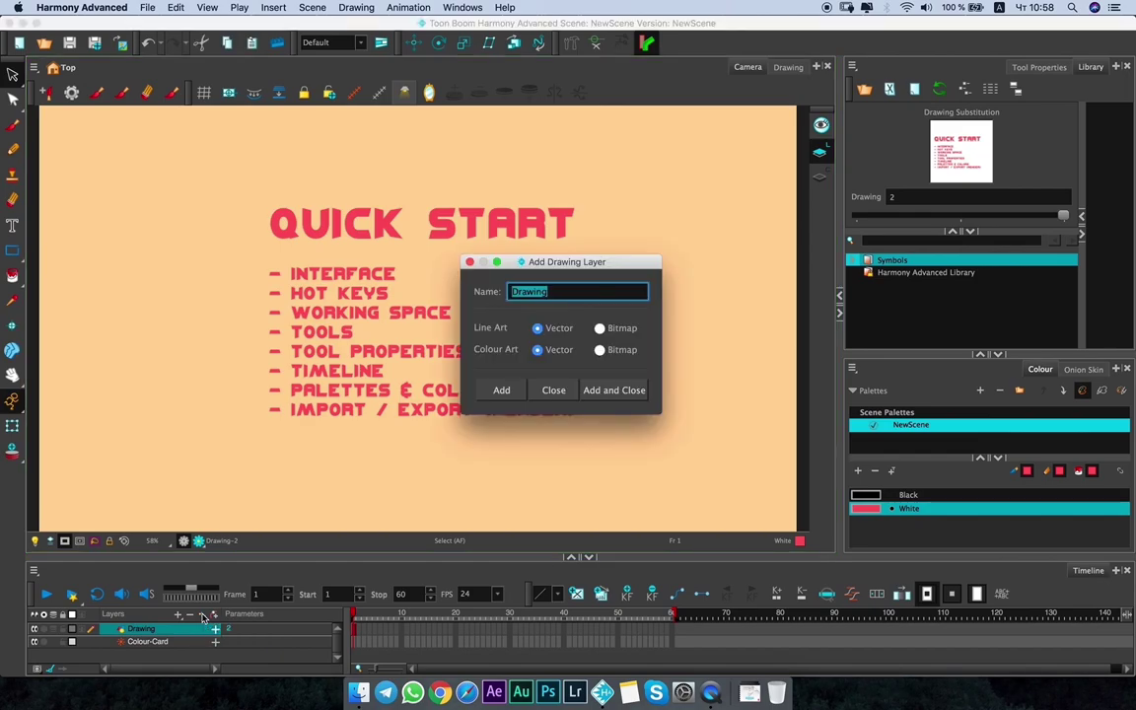
{"action": "left_click", "coordinate": [501, 391]}
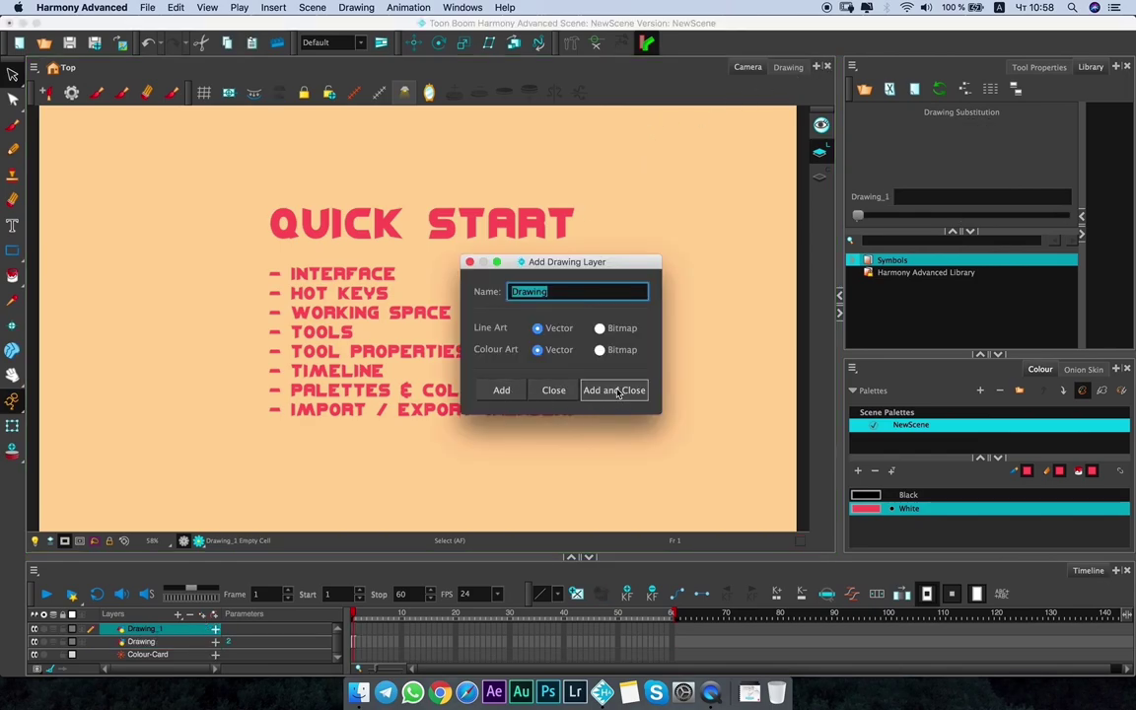
{"action": "left_click", "coordinate": [616, 391]}
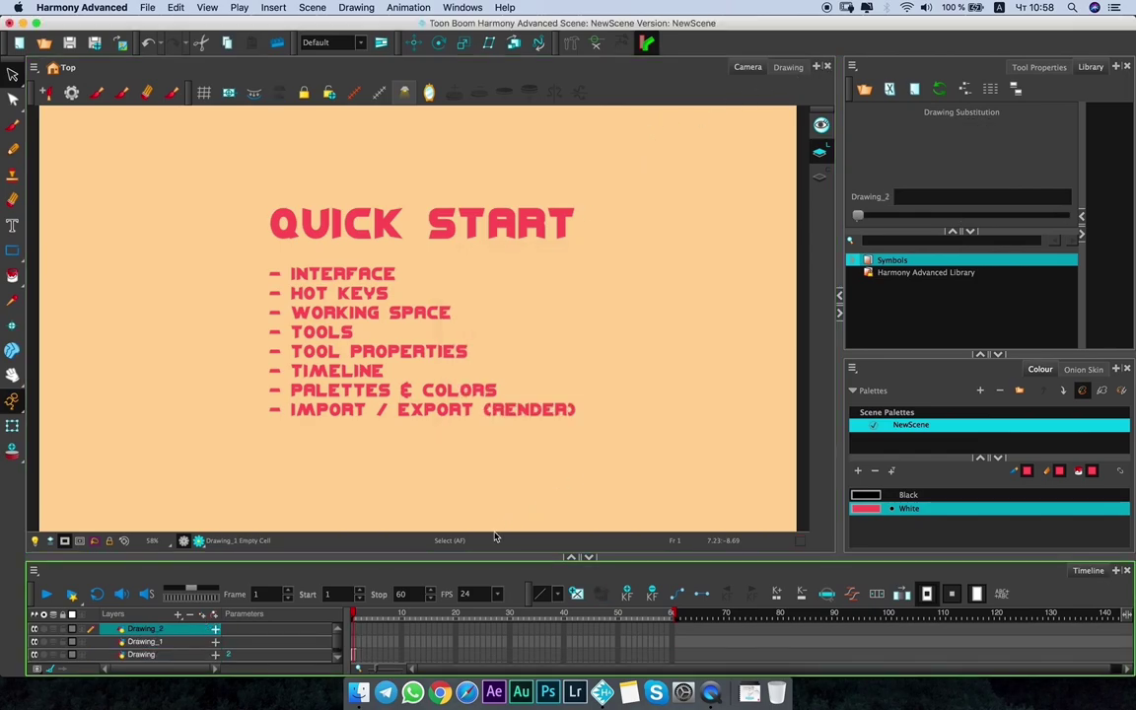
Brush a small circle beside the title on the Drawing_2 layer and another one below it on Drawing_1.
{"action": "left_click", "coordinate": [13, 125]}
{"action": "left_click", "coordinate": [1053, 95]}
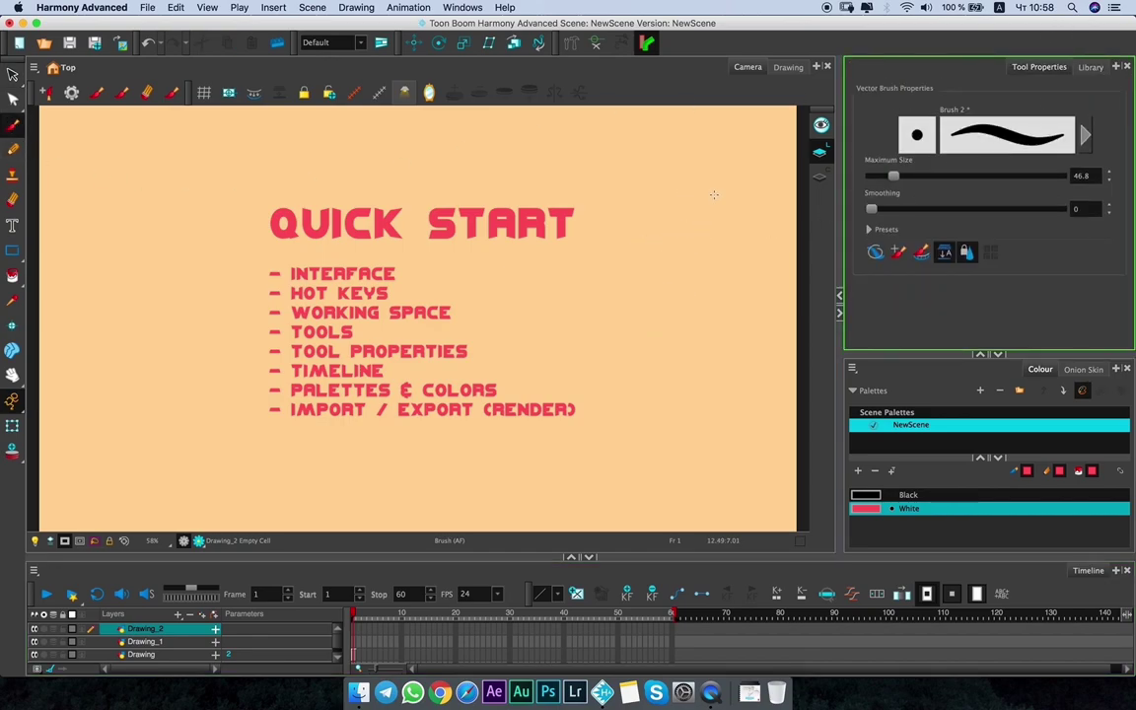
{"action": "mouse_move", "coordinate": [663, 236]}
{"action": "left_mouse_down"}
{"action": "mouse_move", "coordinate": [654, 282]}
{"action": "mouse_move", "coordinate": [664, 237]}
{"action": "left_mouse_up"}
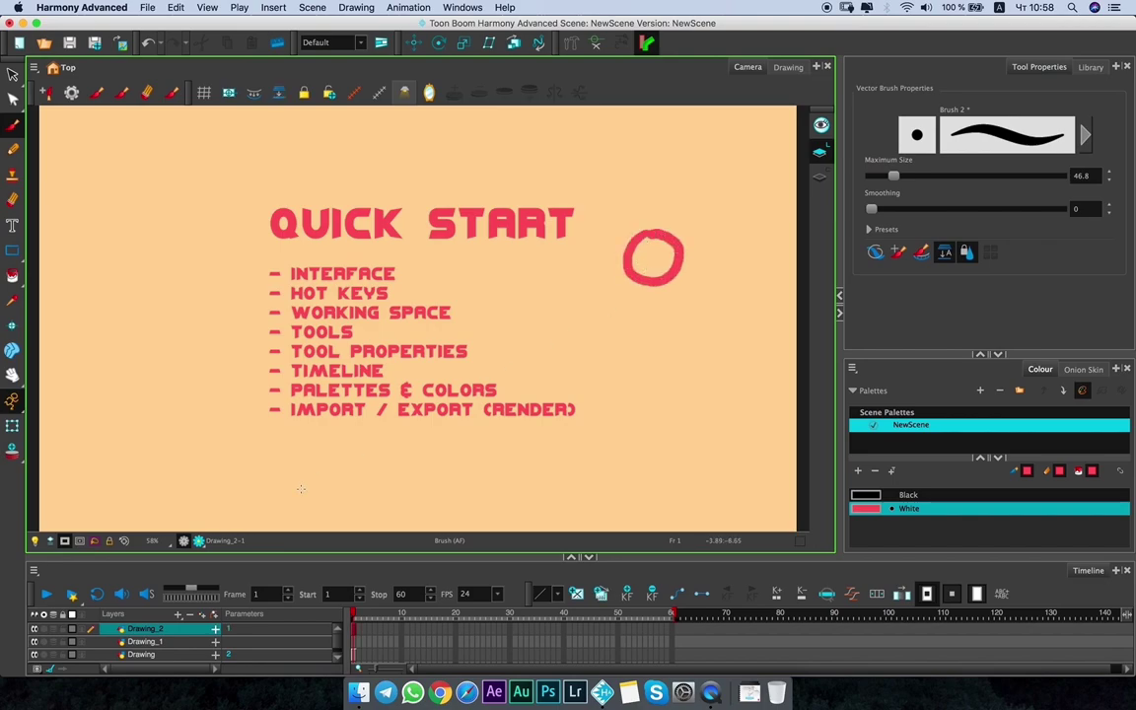
{"action": "left_click", "coordinate": [167, 642]}
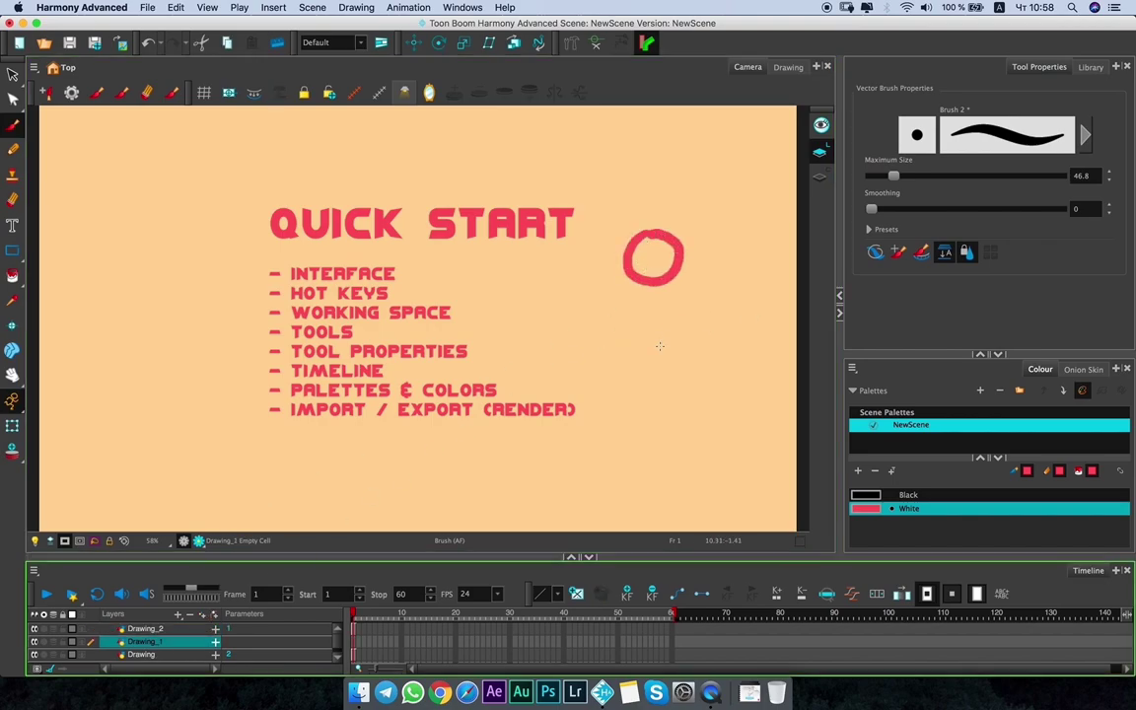
{"action": "mouse_move", "coordinate": [626, 348]}
{"action": "left_mouse_down"}
{"action": "mouse_move", "coordinate": [660, 391]}
{"action": "mouse_move", "coordinate": [663, 341]}
{"action": "left_mouse_up"}
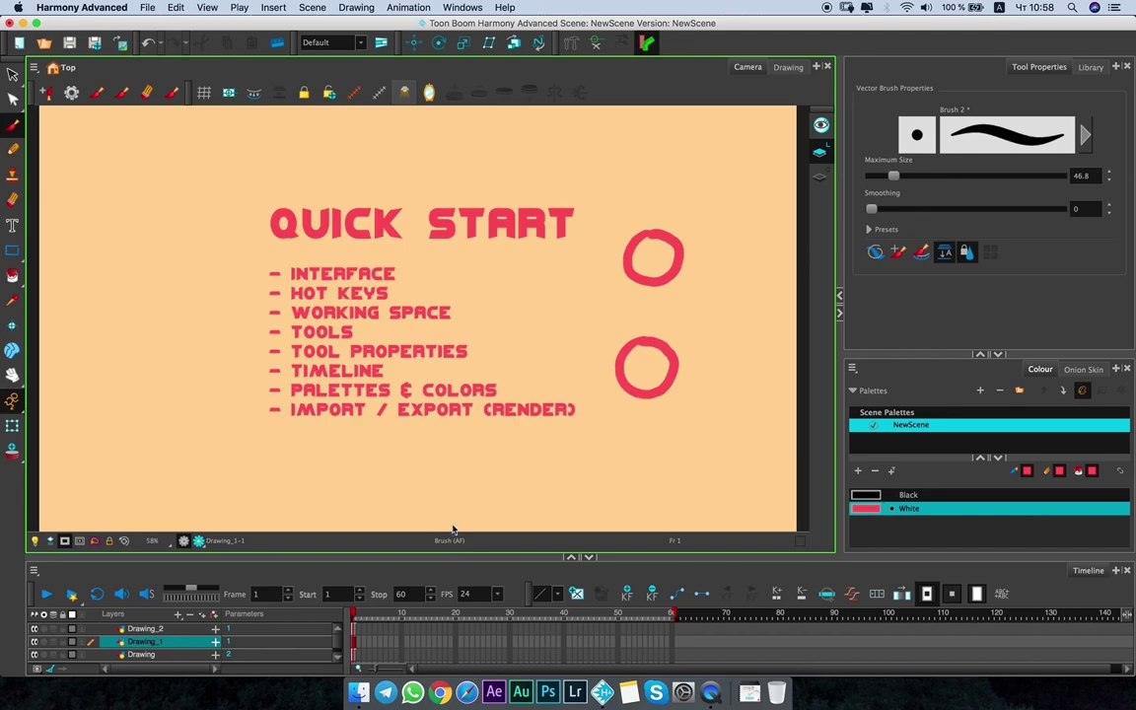
Turn on the Light Table and compare the artwork with Drawing_2 and then Drawing as the active layer.
{"action": "left_click", "coordinate": [36, 542]}
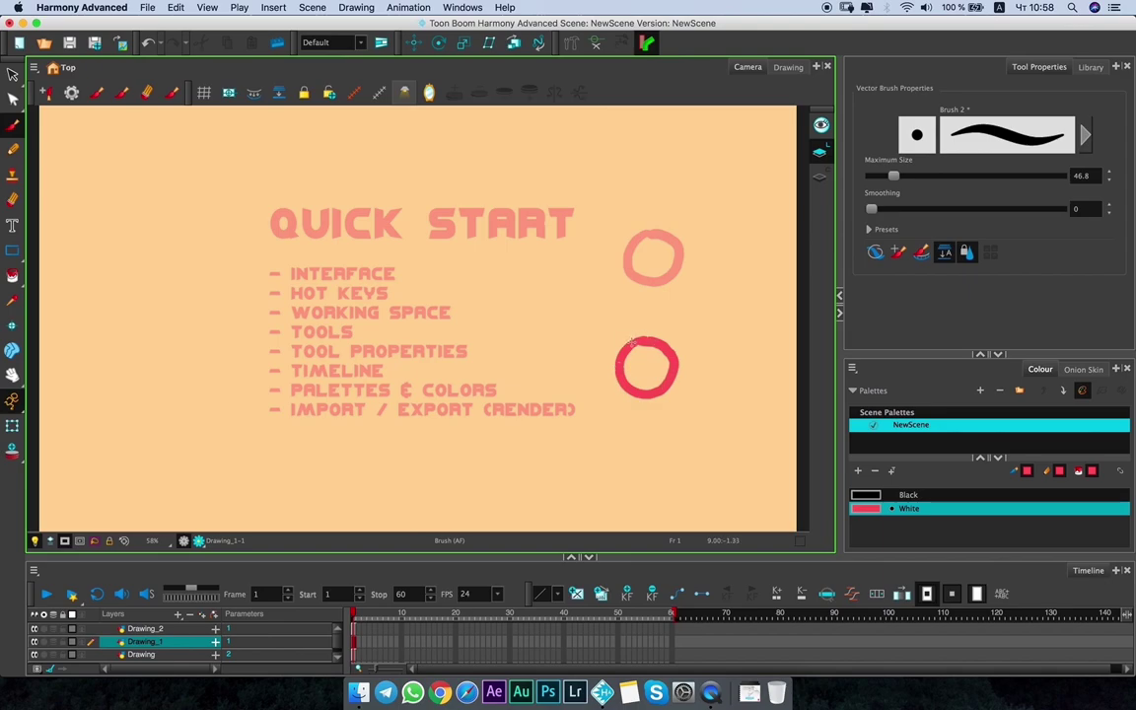
{"action": "left_click", "coordinate": [175, 632]}
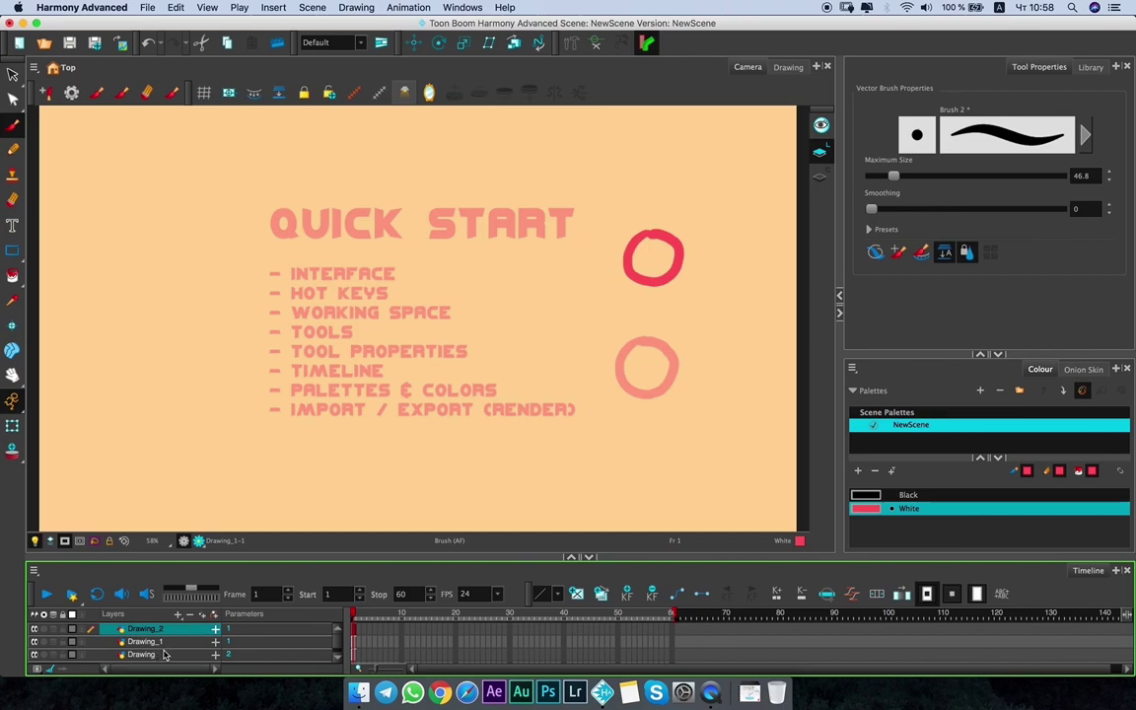
{"action": "left_click", "coordinate": [158, 654]}
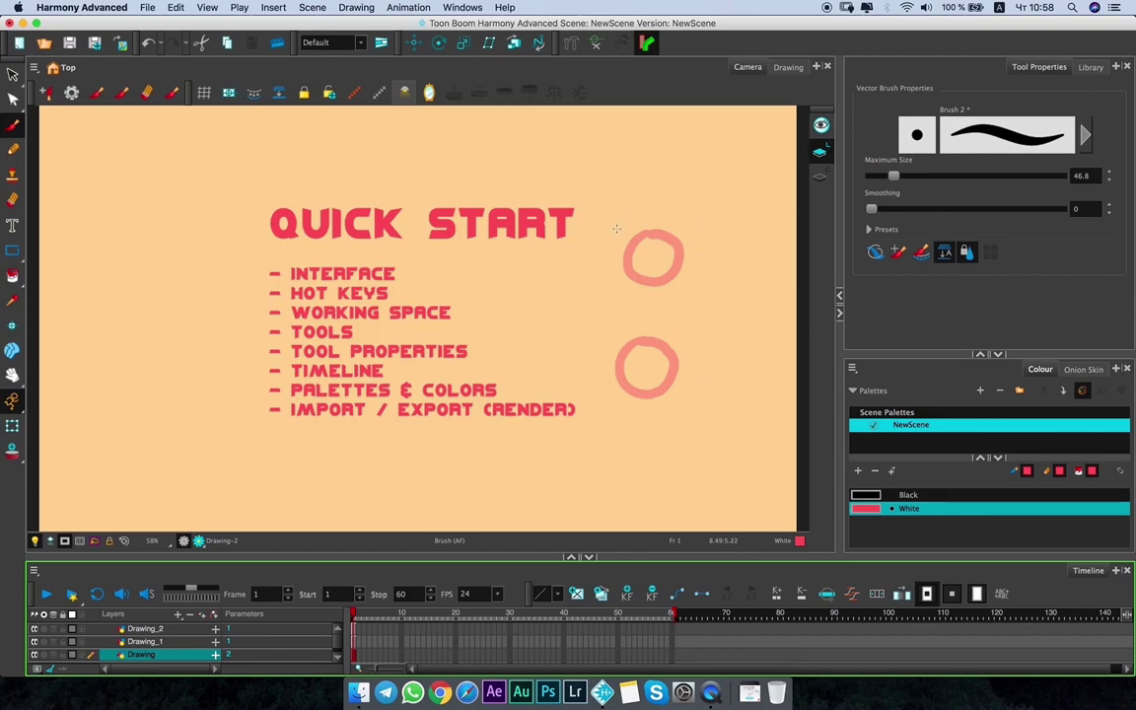
{"action": "left_click", "coordinate": [583, 283]}
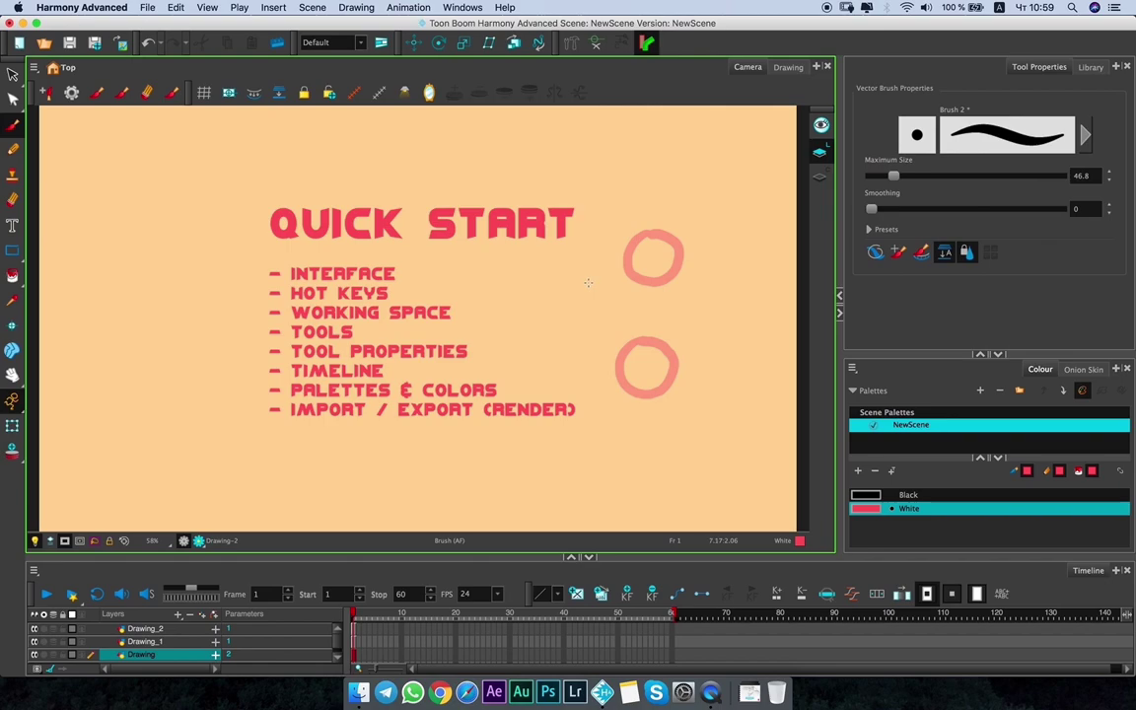
Slightly adjust the LightTable Opacity and LightTable Wash in the transparency settings and accept them.
{"action": "left_click", "coordinate": [405, 92]}
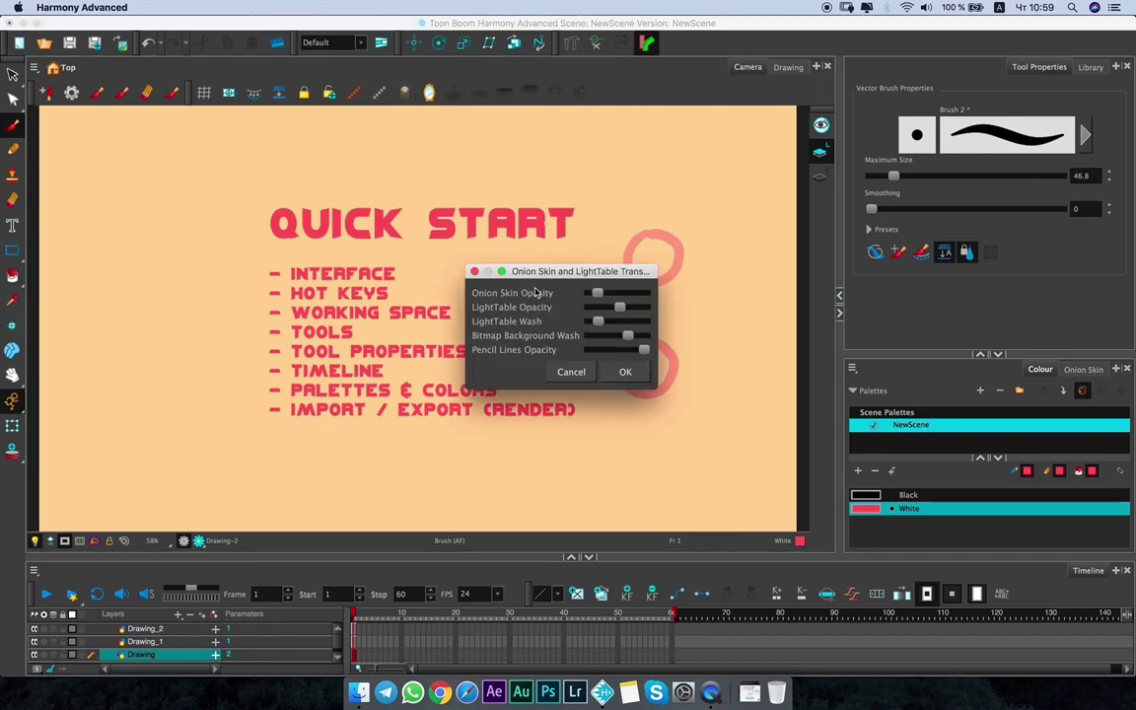
{"action": "left_click_drag", "start_coordinate": [559, 266], "coordinate": [139, 256]}
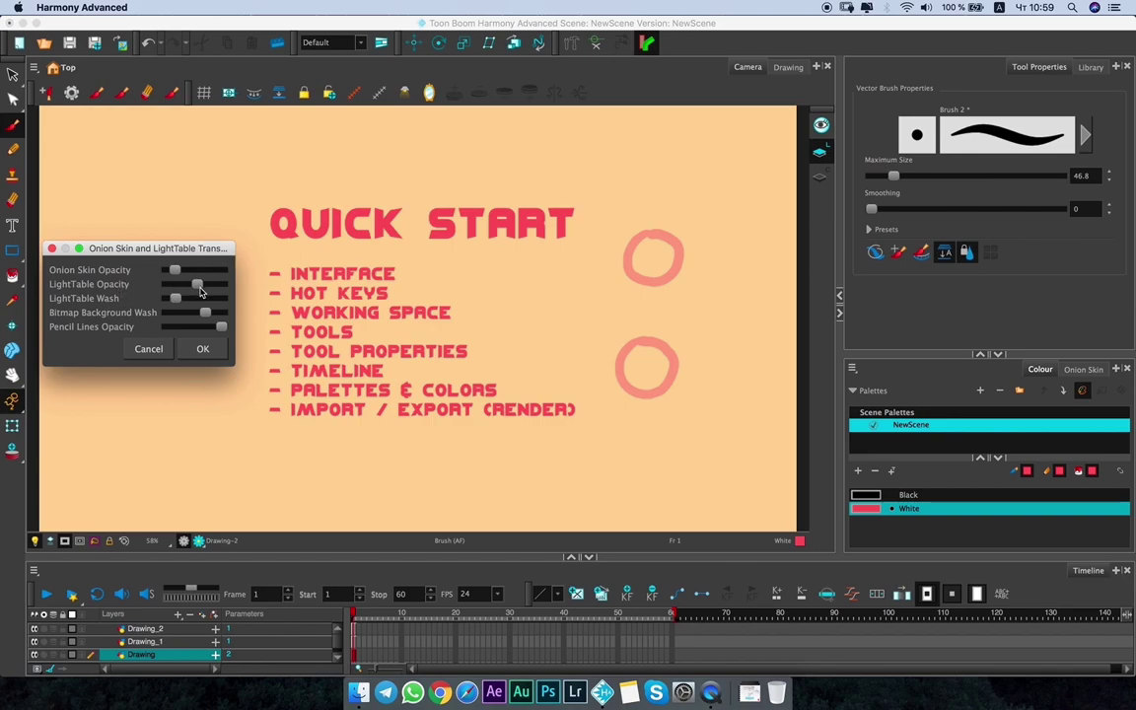
{"action": "mouse_move", "coordinate": [200, 291]}
{"action": "left_mouse_down"}
{"action": "mouse_move", "coordinate": [183, 292]}
{"action": "mouse_move", "coordinate": [218, 298]}
{"action": "mouse_move", "coordinate": [170, 284]}
{"action": "mouse_move", "coordinate": [163, 269]}
{"action": "mouse_move", "coordinate": [211, 299]}
{"action": "mouse_move", "coordinate": [163, 302]}
{"action": "mouse_move", "coordinate": [193, 311]}
{"action": "mouse_move", "coordinate": [181, 301]}
{"action": "left_mouse_up"}
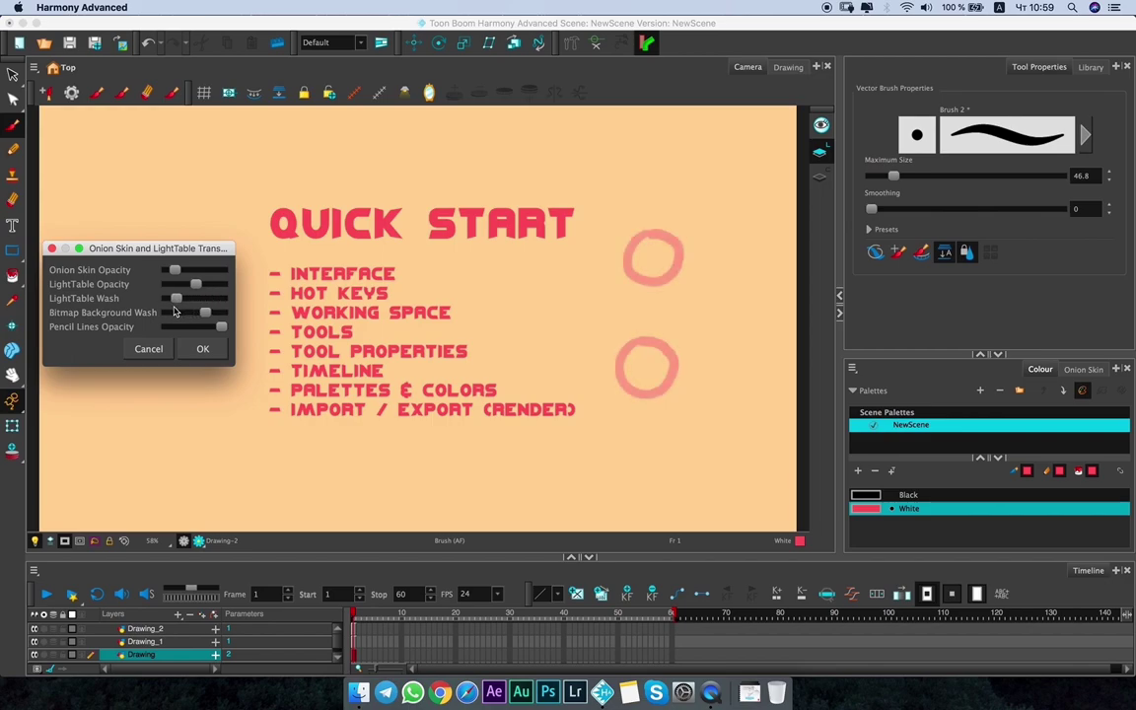
{"action": "left_click", "coordinate": [201, 351]}
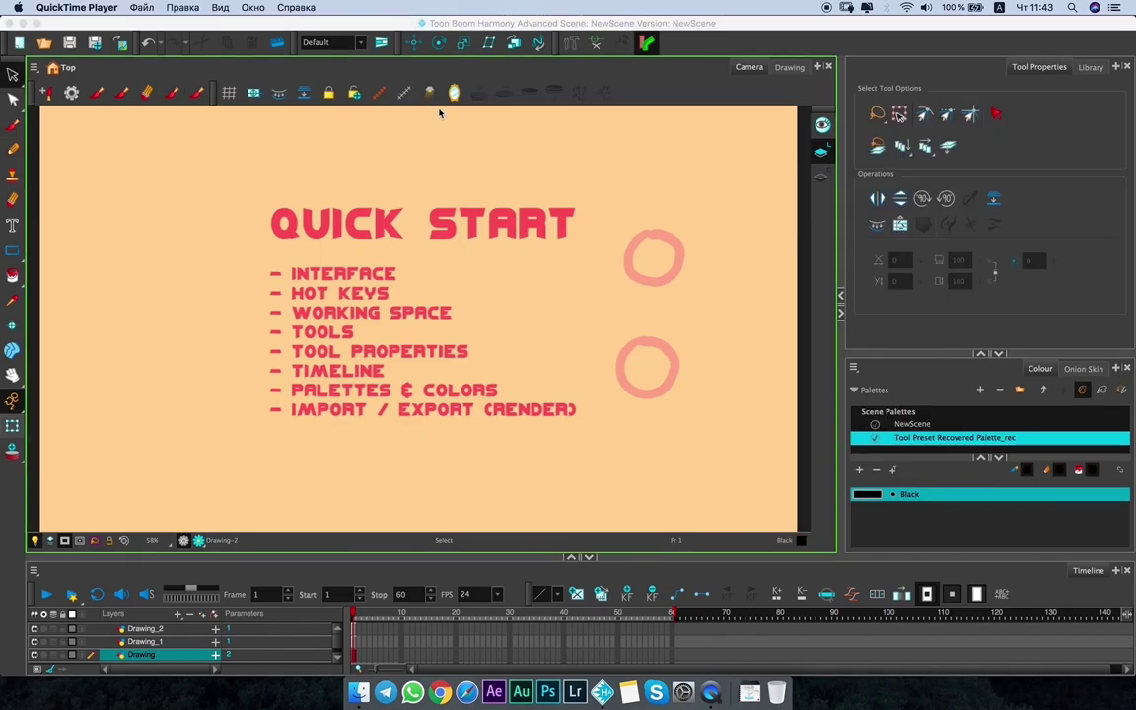
Try Mirror View on the Camera view and restore the normal orientation.
{"action": "left_click", "coordinate": [462, 91]}
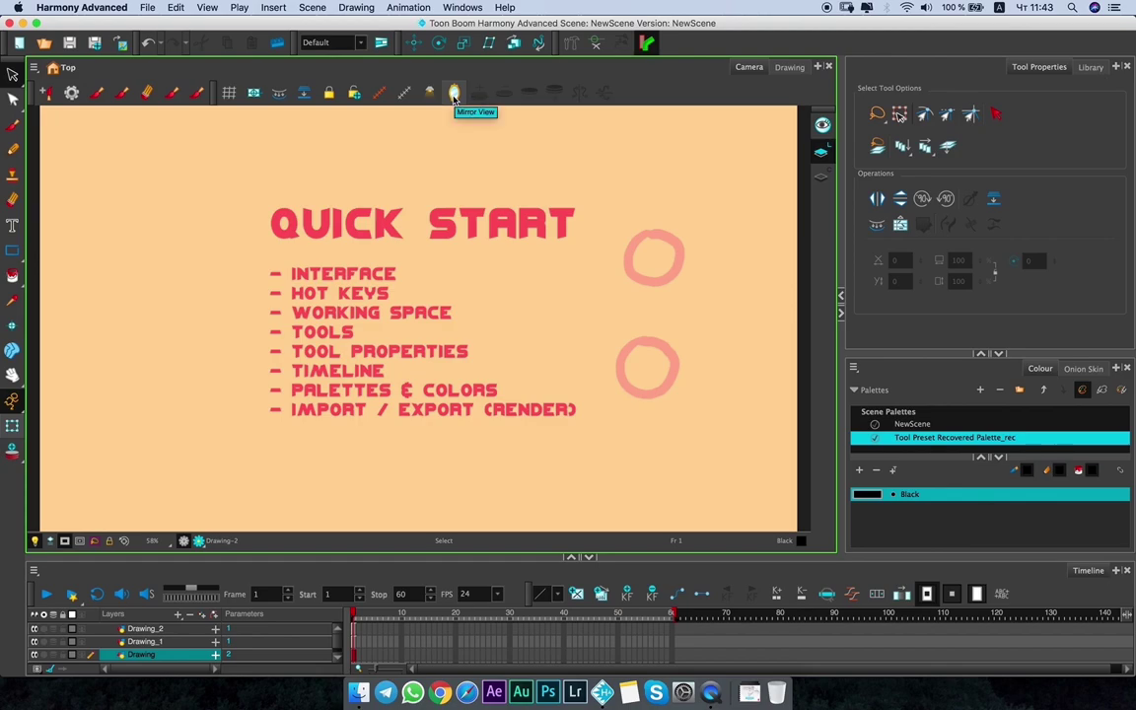
{"action": "left_click", "coordinate": [454, 94]}
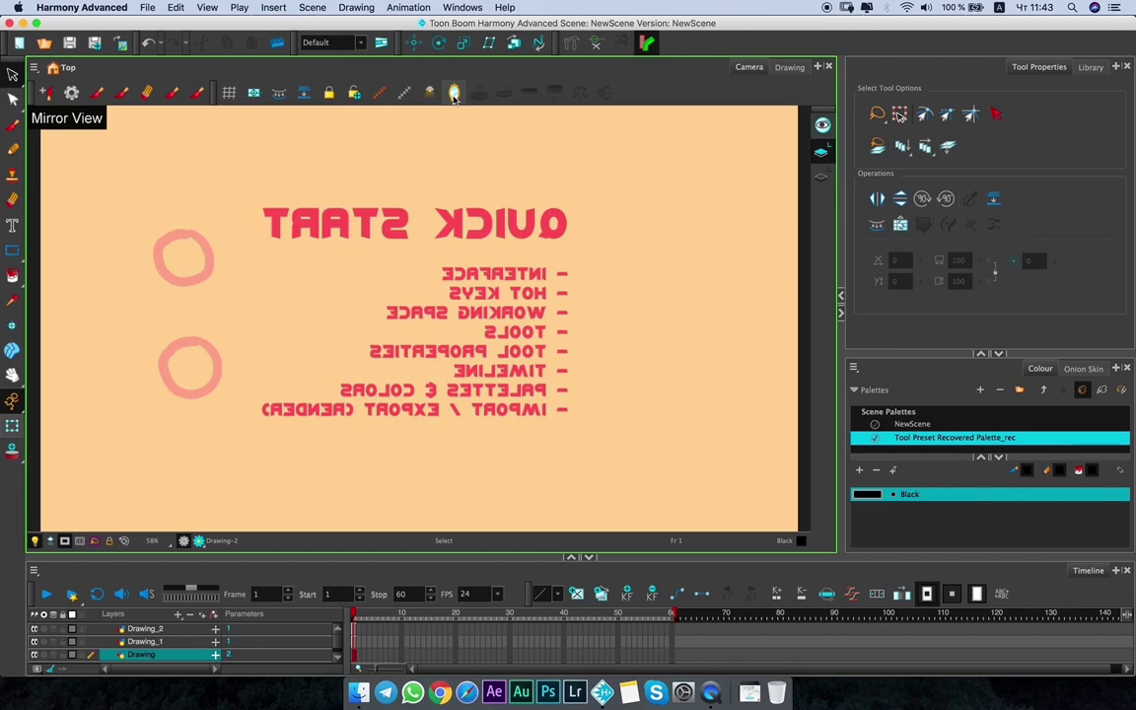
{"action": "left_click", "coordinate": [454, 94]}
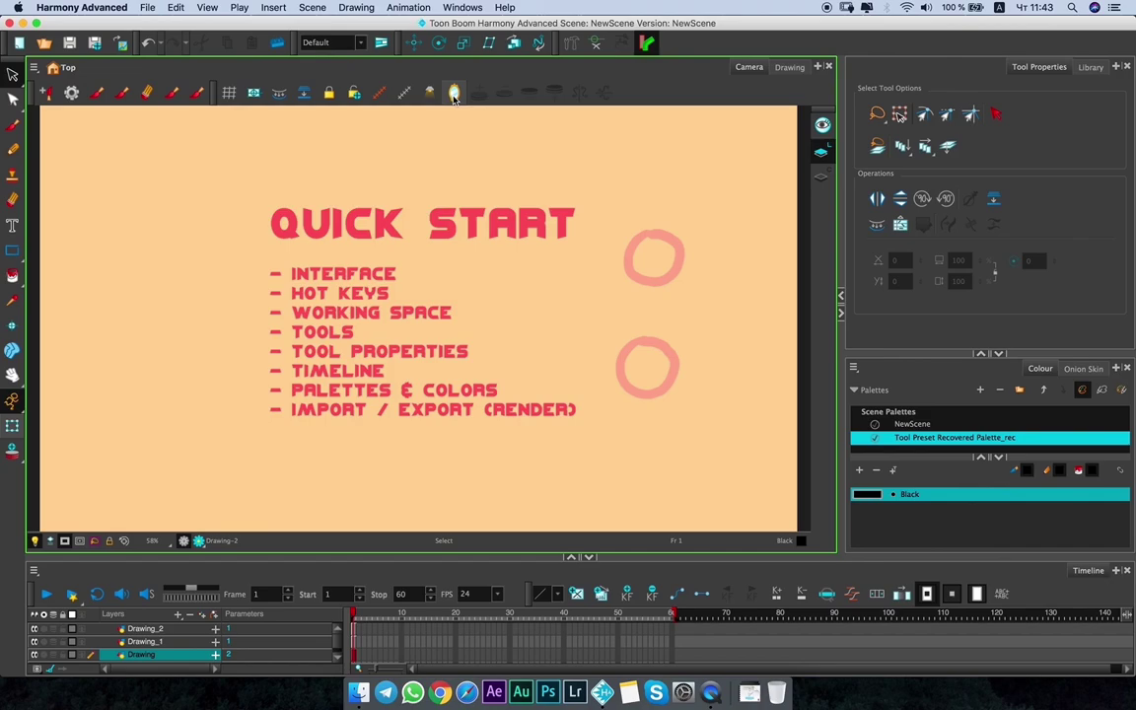
{"action": "left_click", "coordinate": [454, 95]}
{"action": "left_click", "coordinate": [453, 94]}
Delete the Drawing_1 and Drawing_2 layers together with their circles.
{"action": "left_click", "coordinate": [143, 628]}
{"action": "left_click", "coordinate": [143, 641], "text": "shift"}
{"action": "key", "text": "Delete"}
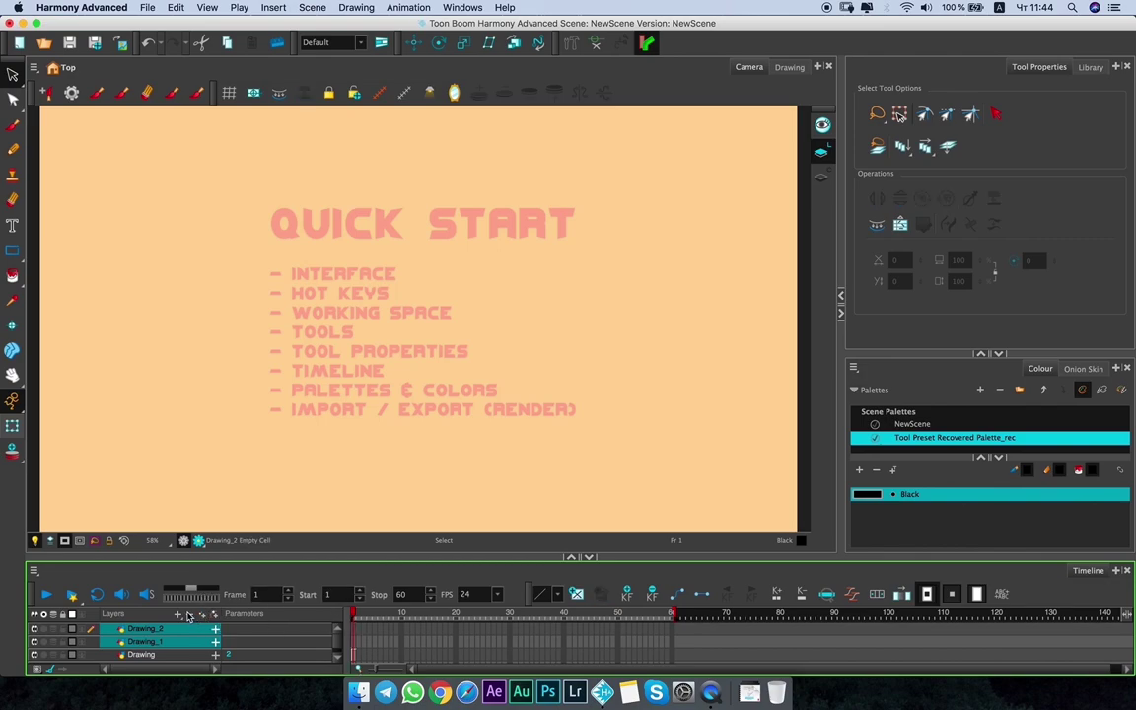
Lock the Drawing layer and unlock it again.
{"action": "left_click", "coordinate": [507, 120]}
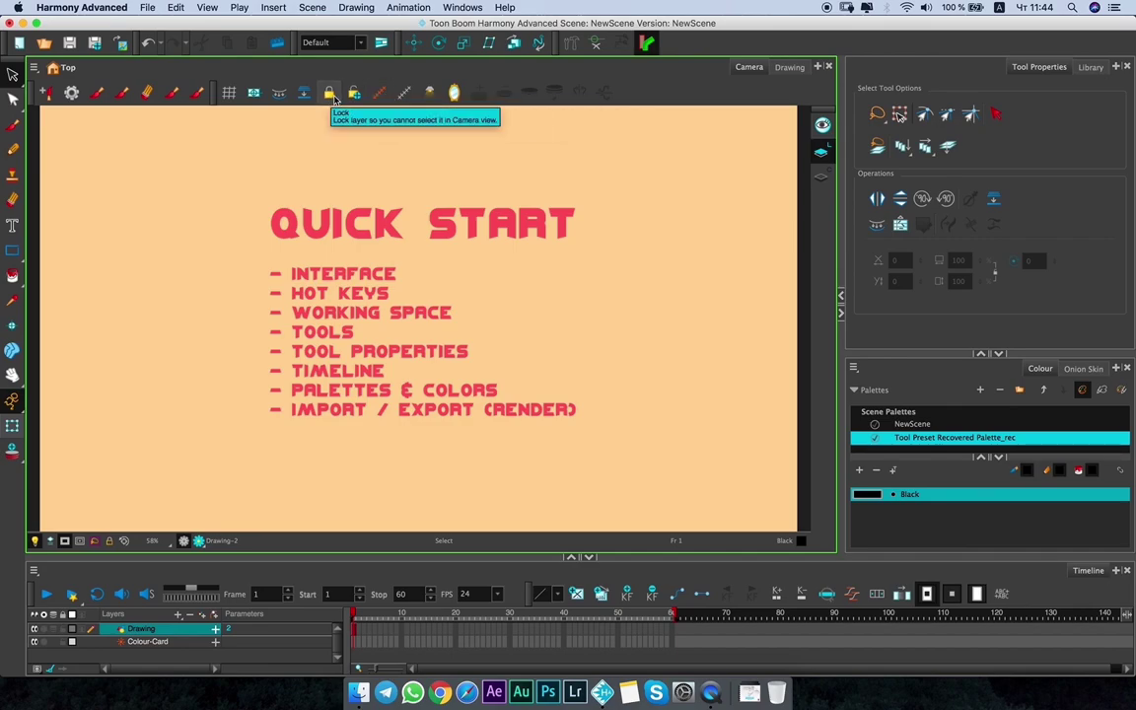
{"action": "left_click", "coordinate": [330, 94]}
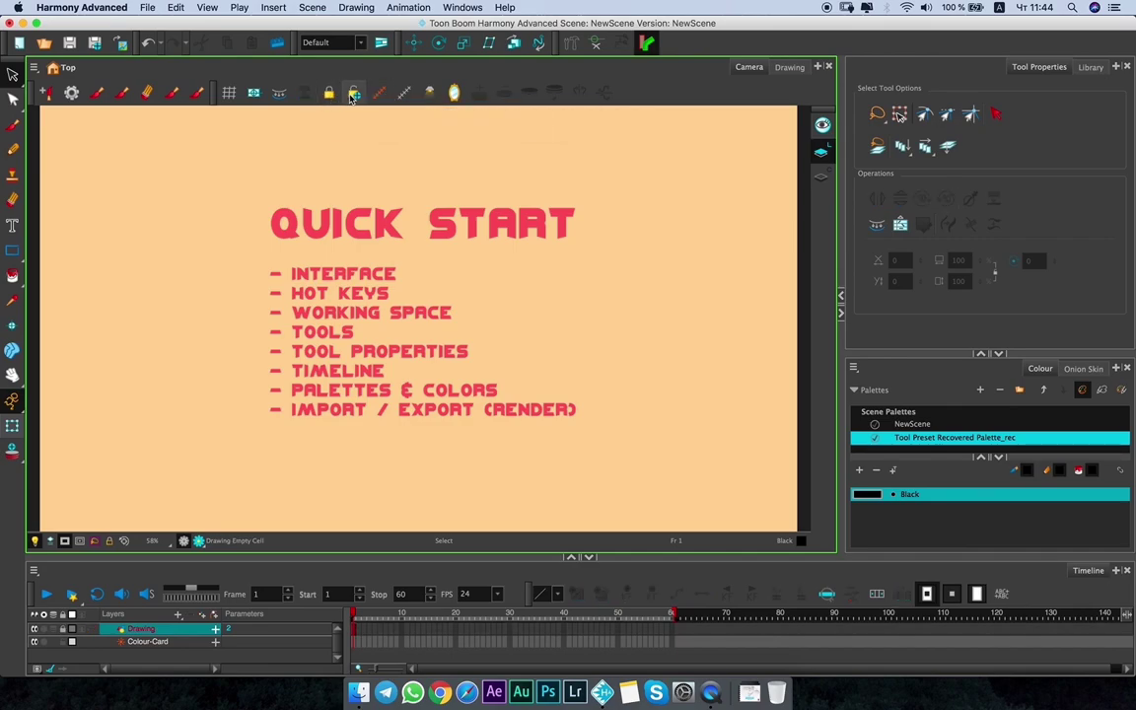
{"action": "left_click", "coordinate": [354, 94]}
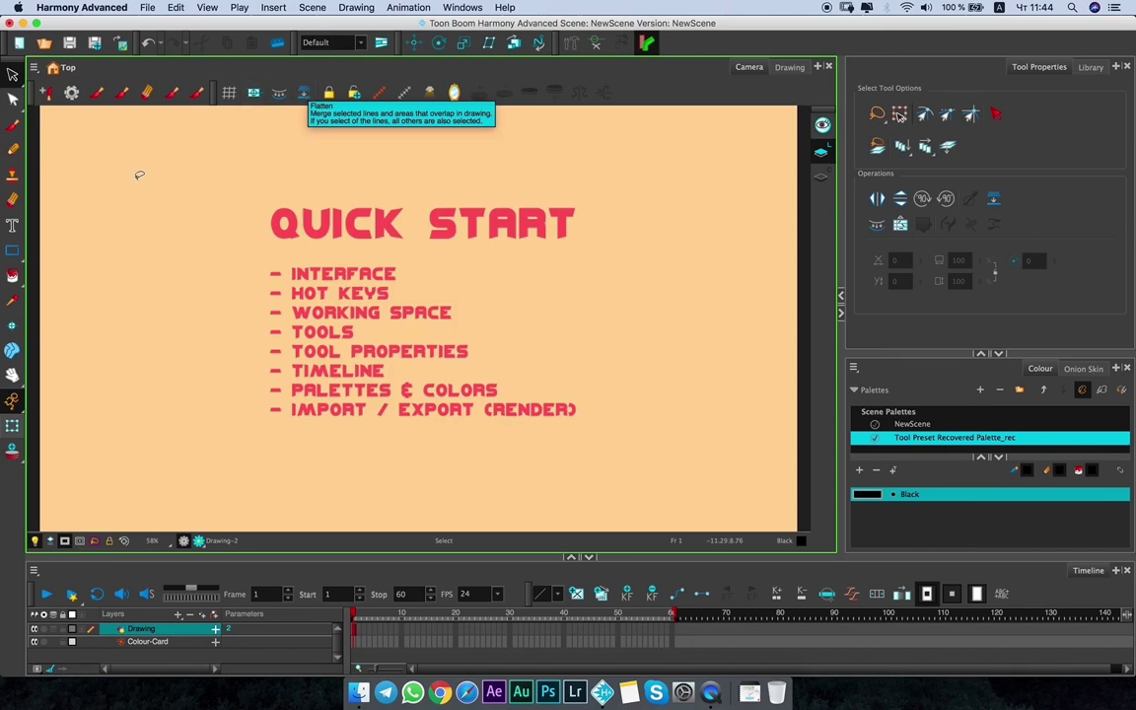
Draw three crossing red brush strokes in the empty area beside the QUICK START heading.
{"action": "scroll", "coordinate": [576, 188], "scroll_direction": "up", "scroll_amount": 5}
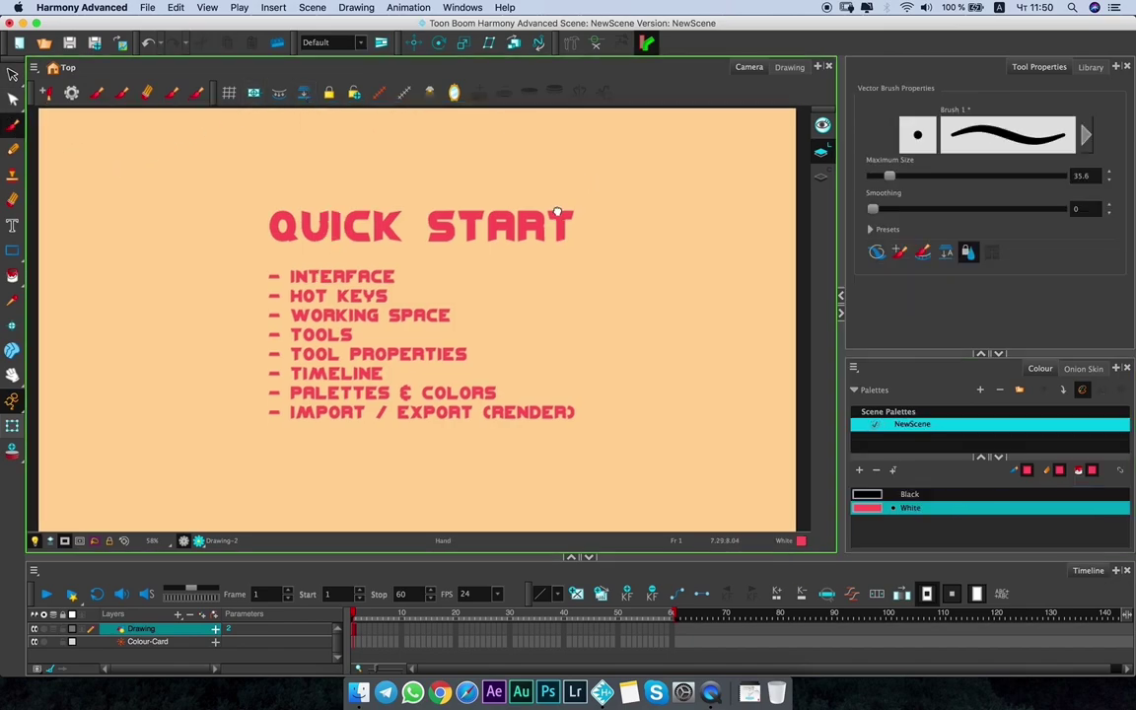
{"action": "left_click_drag", "start_coordinate": [639, 183], "coordinate": [411, 302]}
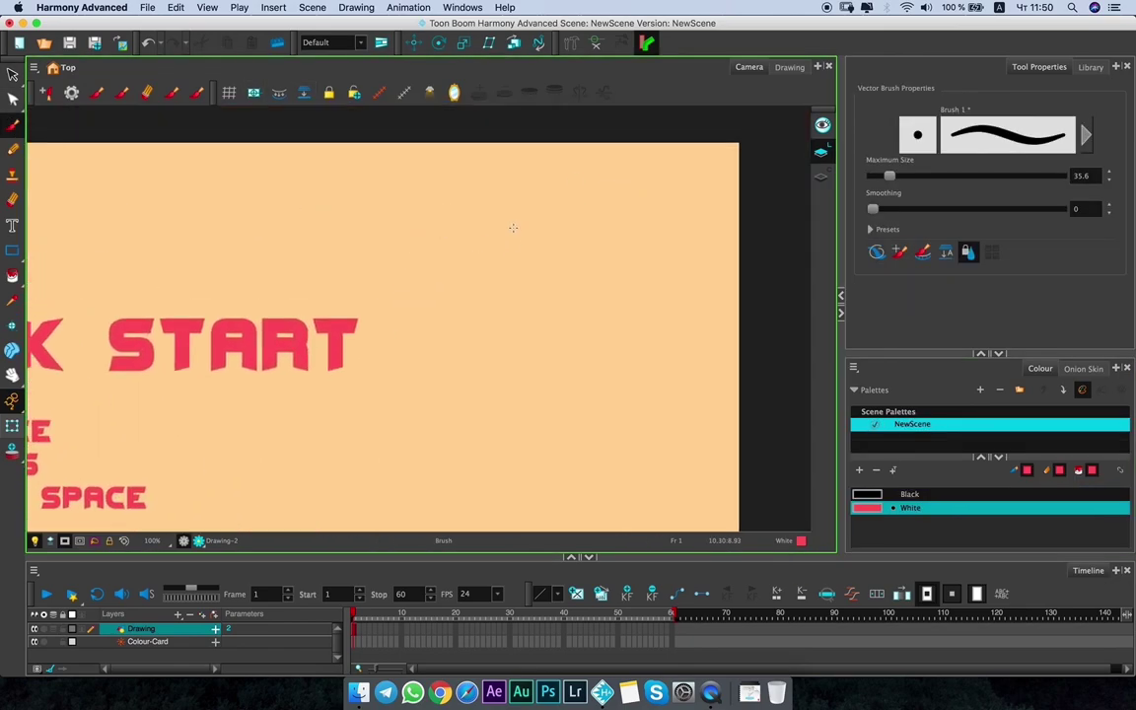
{"action": "mouse_move", "coordinate": [523, 209]}
{"action": "left_mouse_down"}
{"action": "mouse_move", "coordinate": [479, 295]}
{"action": "mouse_move", "coordinate": [552, 252]}
{"action": "left_mouse_up"}
{"action": "left_click_drag", "start_coordinate": [540, 309], "coordinate": [430, 349]}
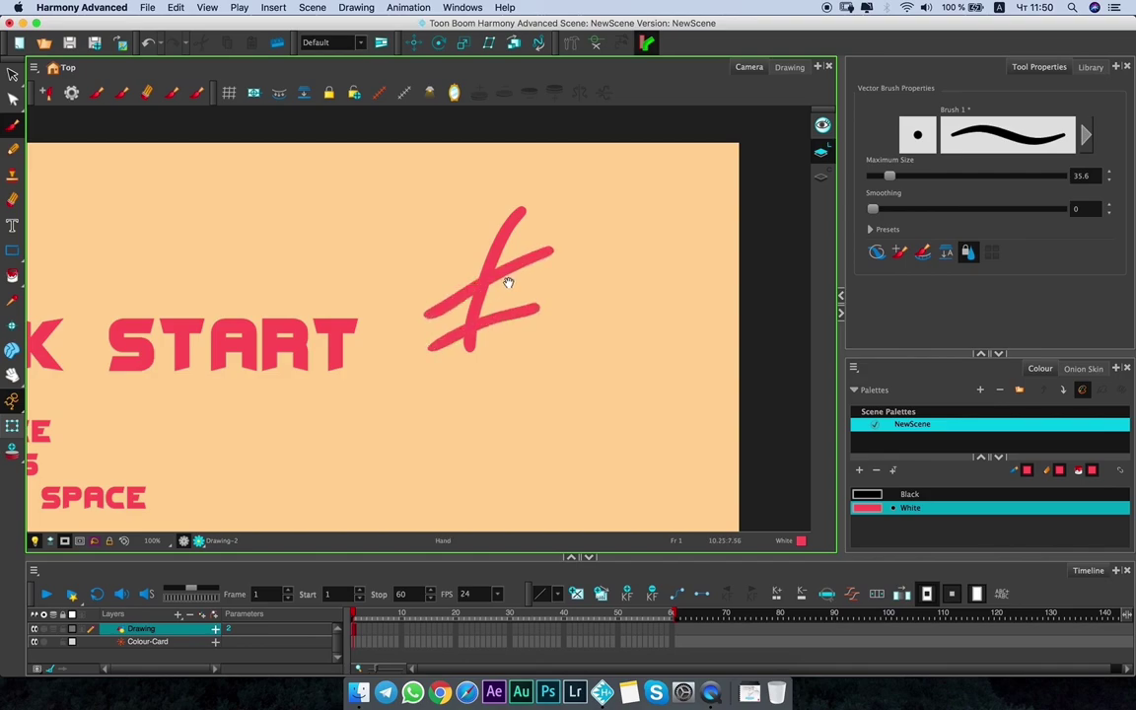
Move the upper diagonal stroke away from the other strokes and back, and transform it so it slants the opposite way.
{"action": "scroll", "coordinate": [506, 284], "scroll_direction": "up", "scroll_amount": 4}
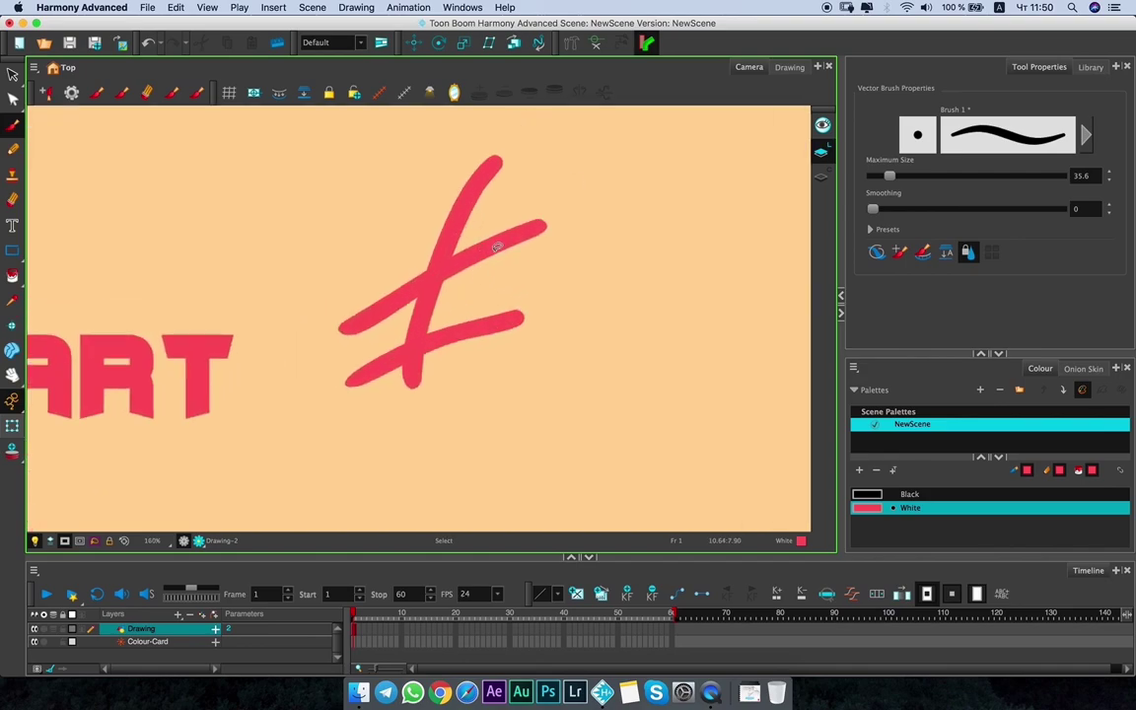
{"action": "left_click", "coordinate": [497, 247]}
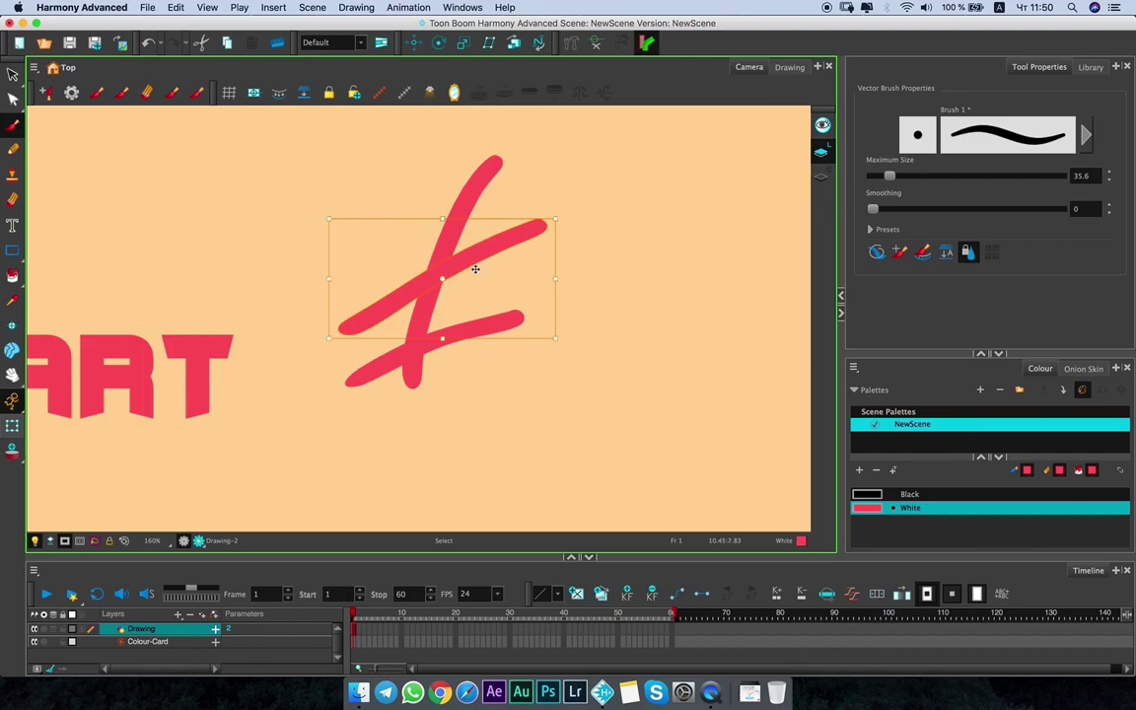
{"action": "mouse_move", "coordinate": [477, 259]}
{"action": "left_mouse_down"}
{"action": "mouse_move", "coordinate": [600, 242]}
{"action": "mouse_move", "coordinate": [510, 238]}
{"action": "mouse_move", "coordinate": [609, 206]}
{"action": "left_mouse_up"}
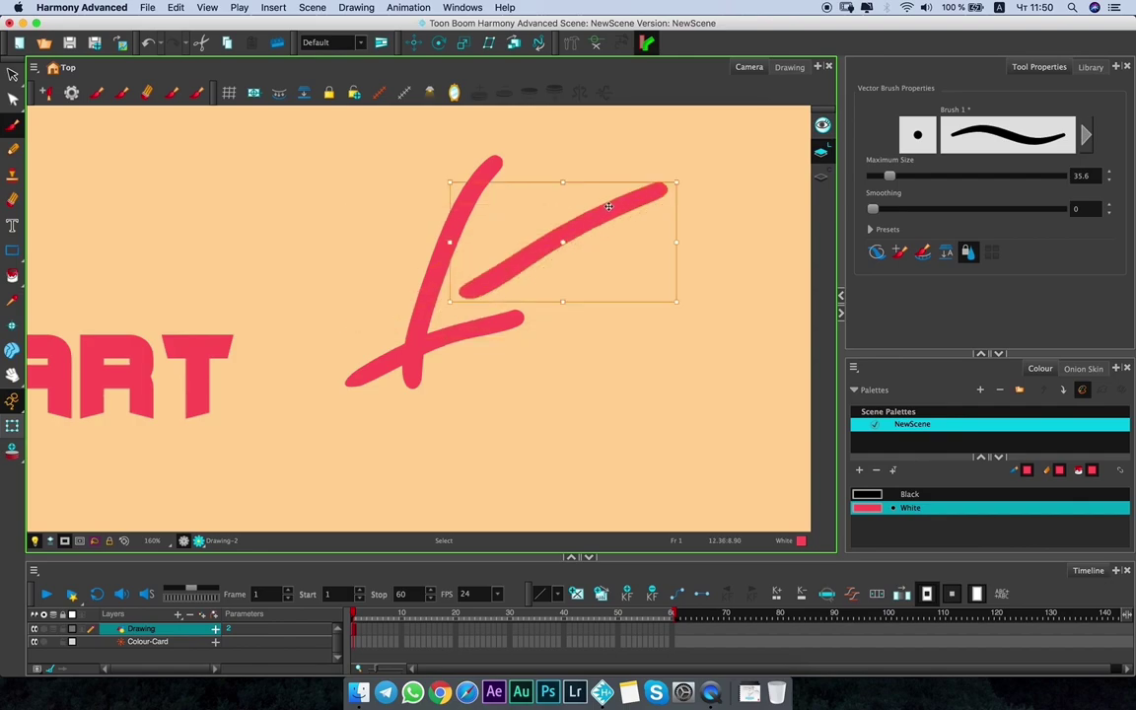
{"action": "left_click_drag", "start_coordinate": [536, 246], "coordinate": [463, 256]}
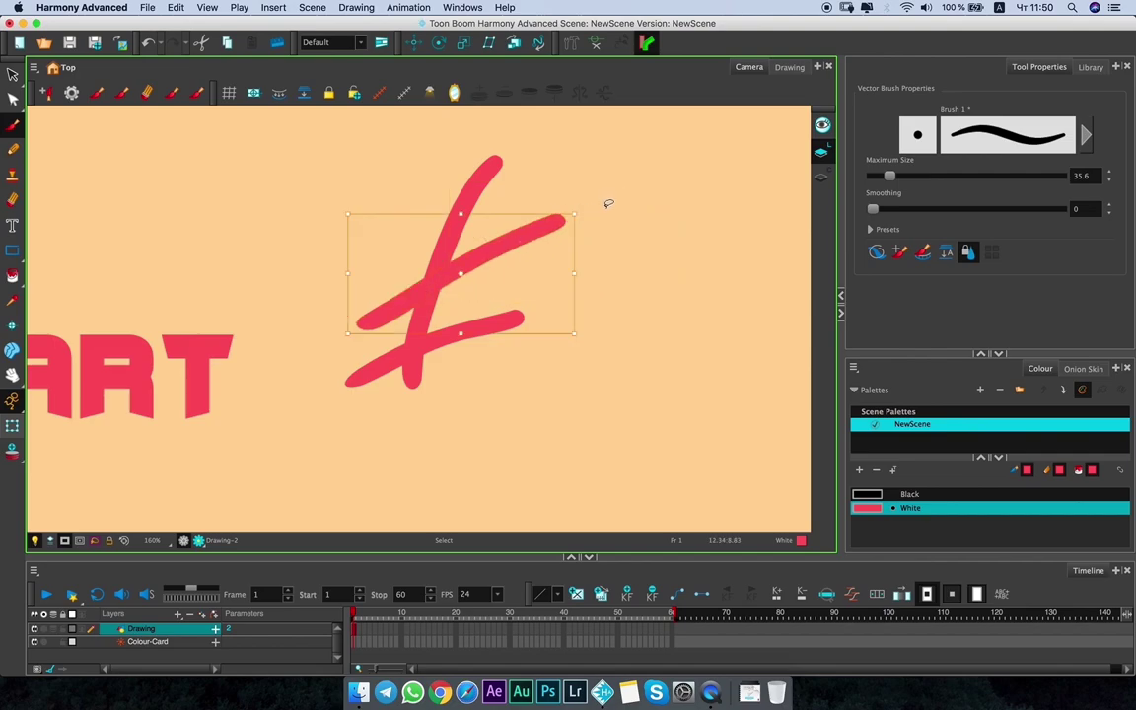
{"action": "mouse_move", "coordinate": [540, 212]}
{"action": "left_mouse_down"}
{"action": "mouse_move", "coordinate": [493, 213]}
{"action": "mouse_move", "coordinate": [431, 182]}
{"action": "mouse_move", "coordinate": [375, 237]}
{"action": "mouse_move", "coordinate": [323, 203]}
{"action": "left_mouse_up"}
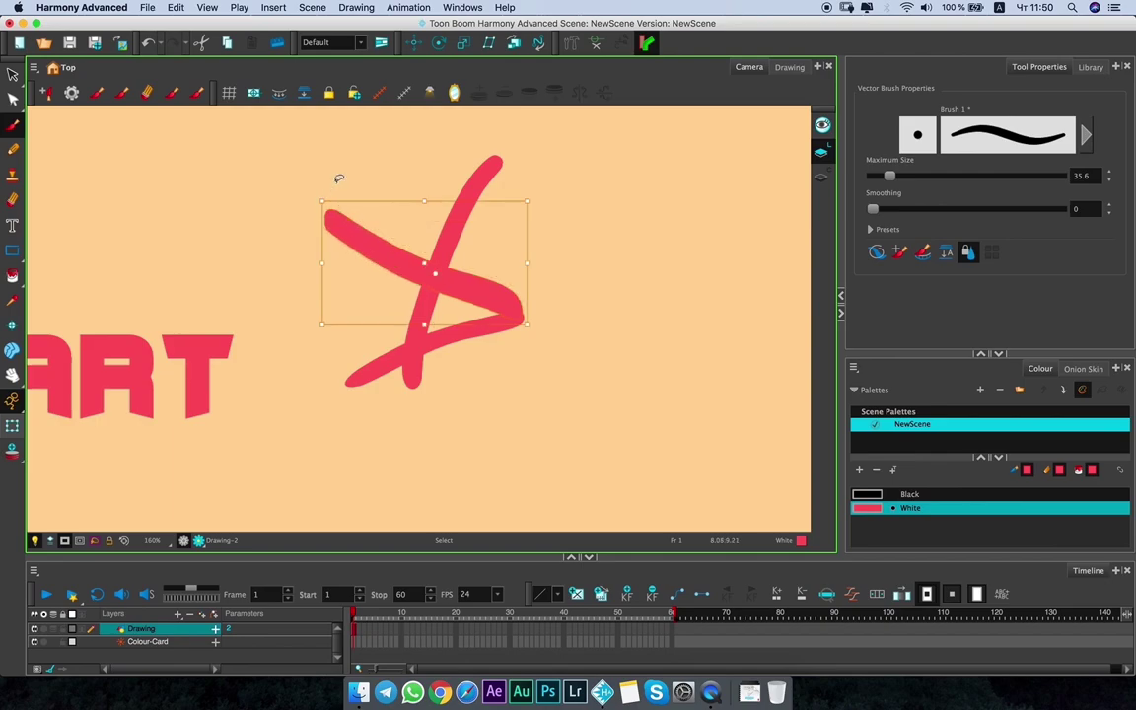
Select all three brush strokes and flatten them into one shape.
{"action": "left_click", "coordinate": [406, 173]}
{"action": "mouse_move", "coordinate": [508, 244]}
{"action": "left_mouse_down"}
{"action": "mouse_move", "coordinate": [403, 211]}
{"action": "mouse_move", "coordinate": [527, 247]}
{"action": "left_mouse_up"}
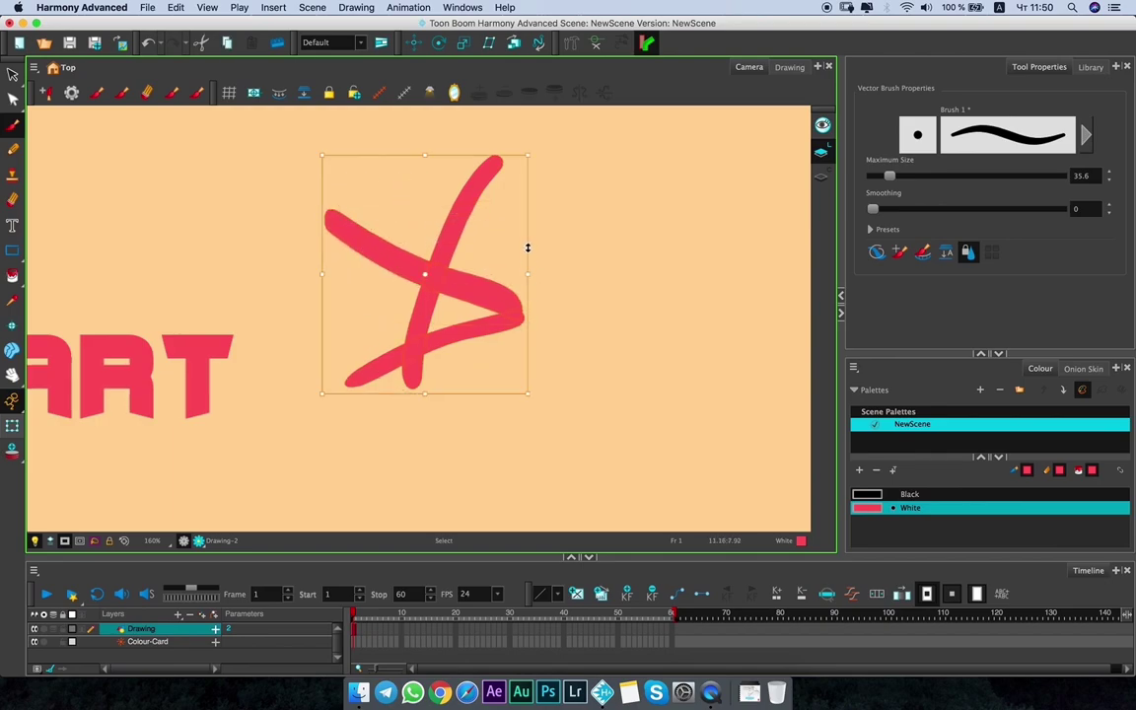
{"action": "key", "text": "alt+b"}
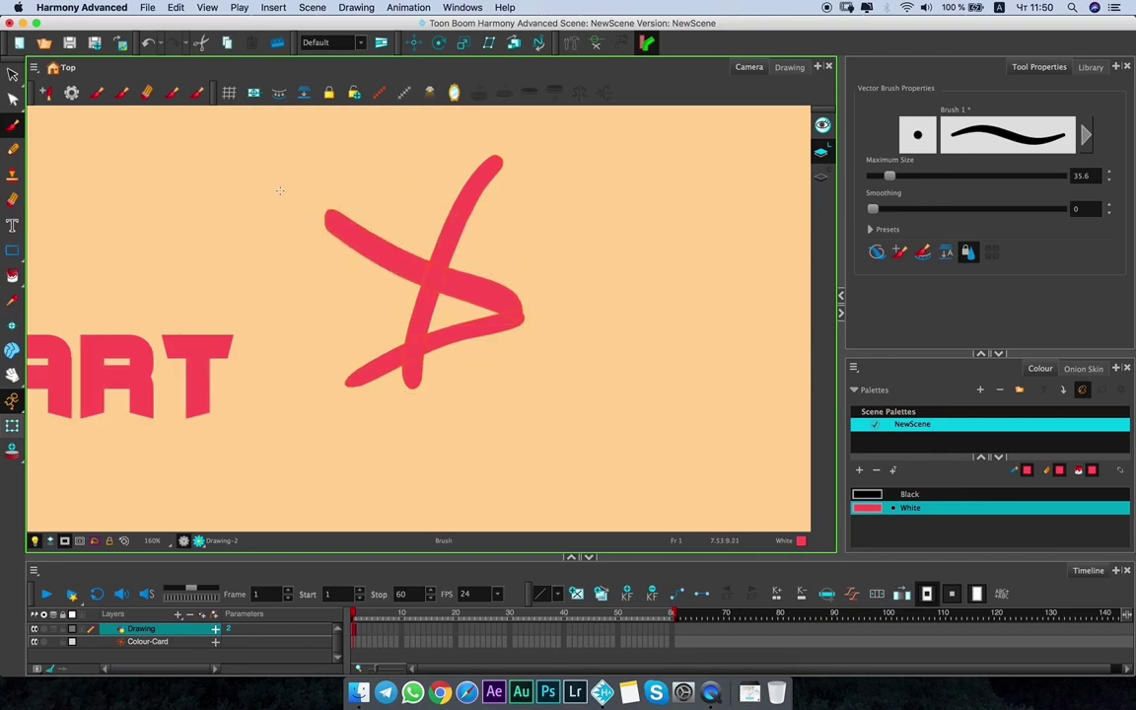
Move the merged brush shape slightly down and delete it.
{"action": "left_click", "coordinate": [13, 76]}
{"action": "mouse_move", "coordinate": [389, 264]}
{"action": "left_mouse_down"}
{"action": "mouse_move", "coordinate": [472, 245]}
{"action": "mouse_move", "coordinate": [392, 287]}
{"action": "left_mouse_up"}
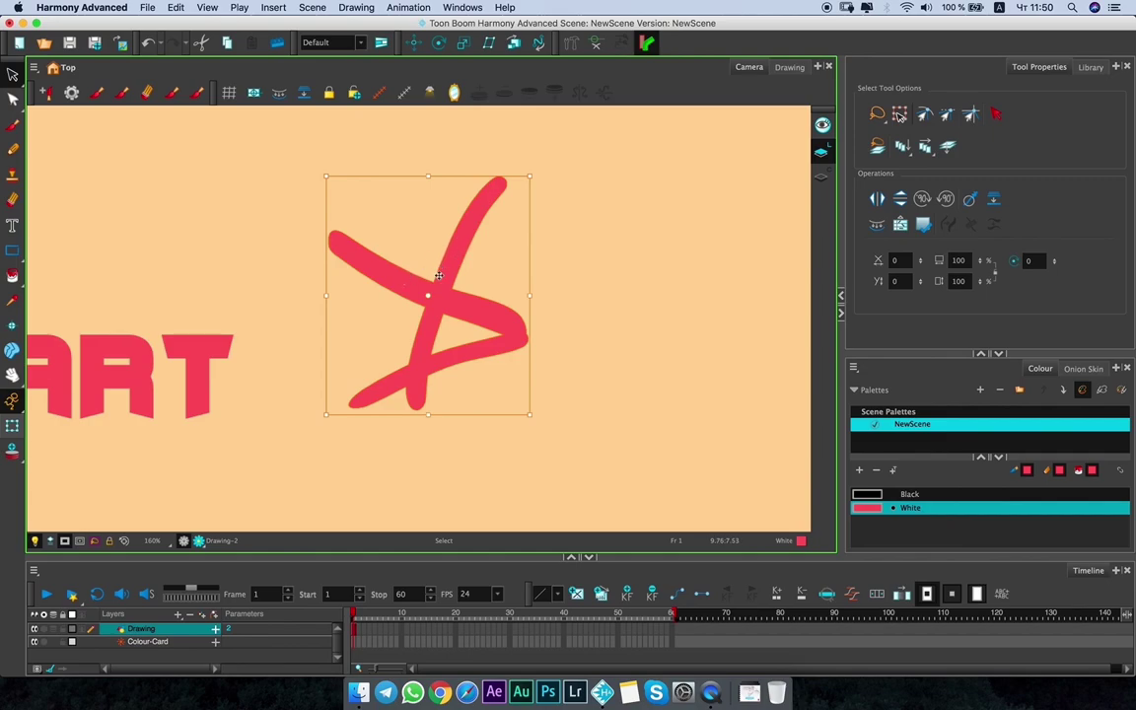
{"action": "key", "text": "Delete"}
{"action": "key", "text": "shift+m"}
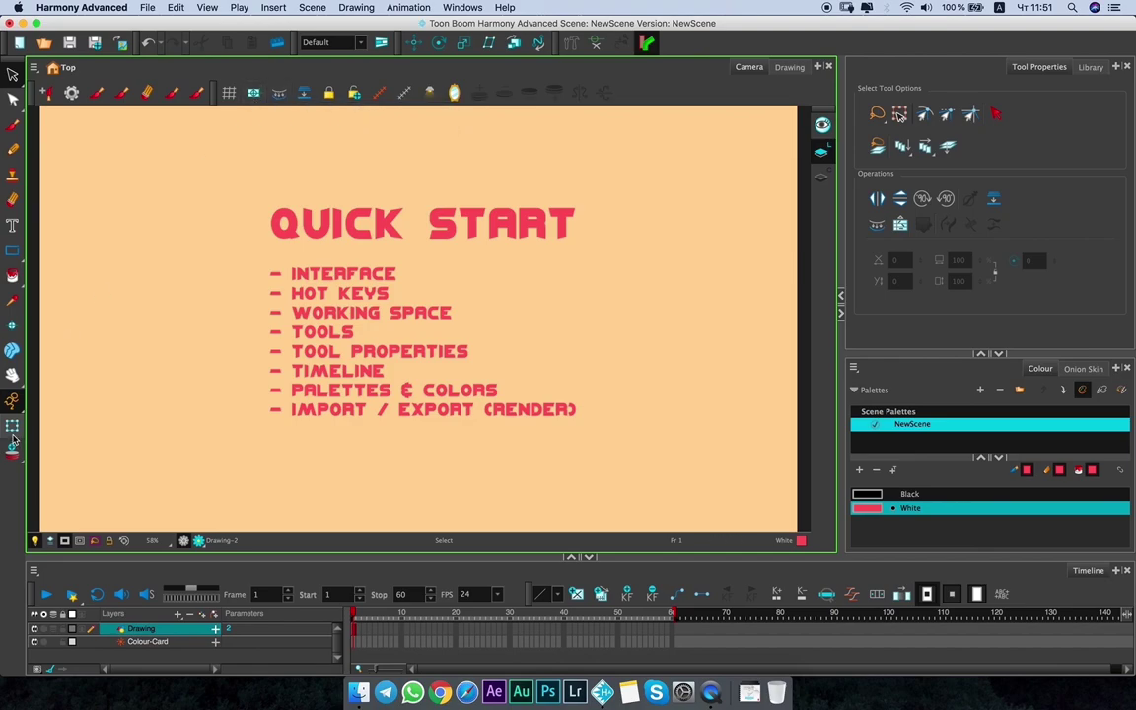
Select the QUICK START heading and its list with the Transform tool.
{"action": "left_click", "coordinate": [12, 395]}
{"action": "left_click_drag", "start_coordinate": [590, 178], "coordinate": [498, 110]}
{"action": "left_click", "coordinate": [253, 92]}
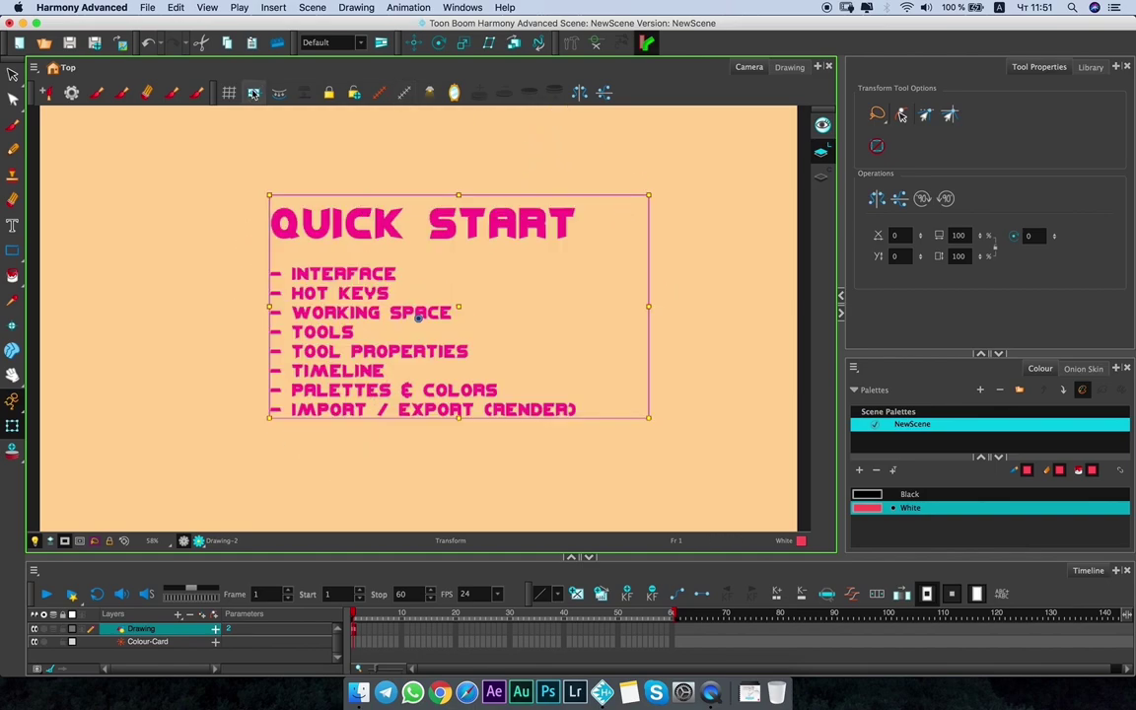
Return to the Select tool, and show the grid over the drawing and hide it again.
{"action": "left_click", "coordinate": [13, 74]}
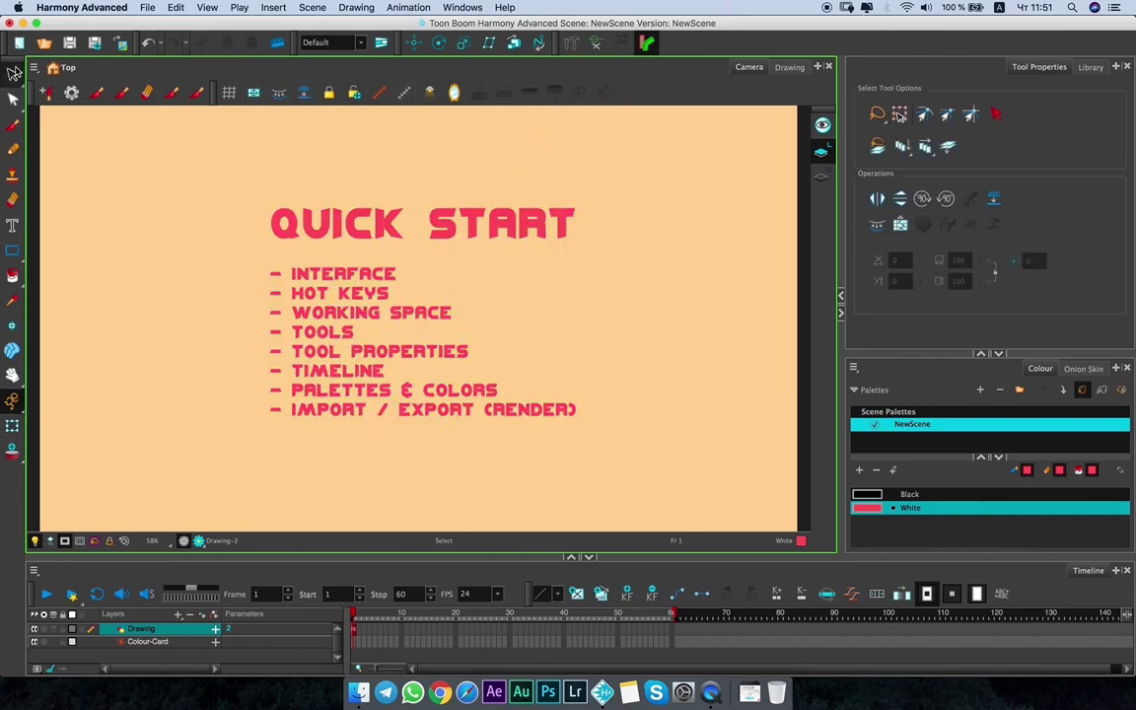
{"action": "left_click", "coordinate": [229, 92]}
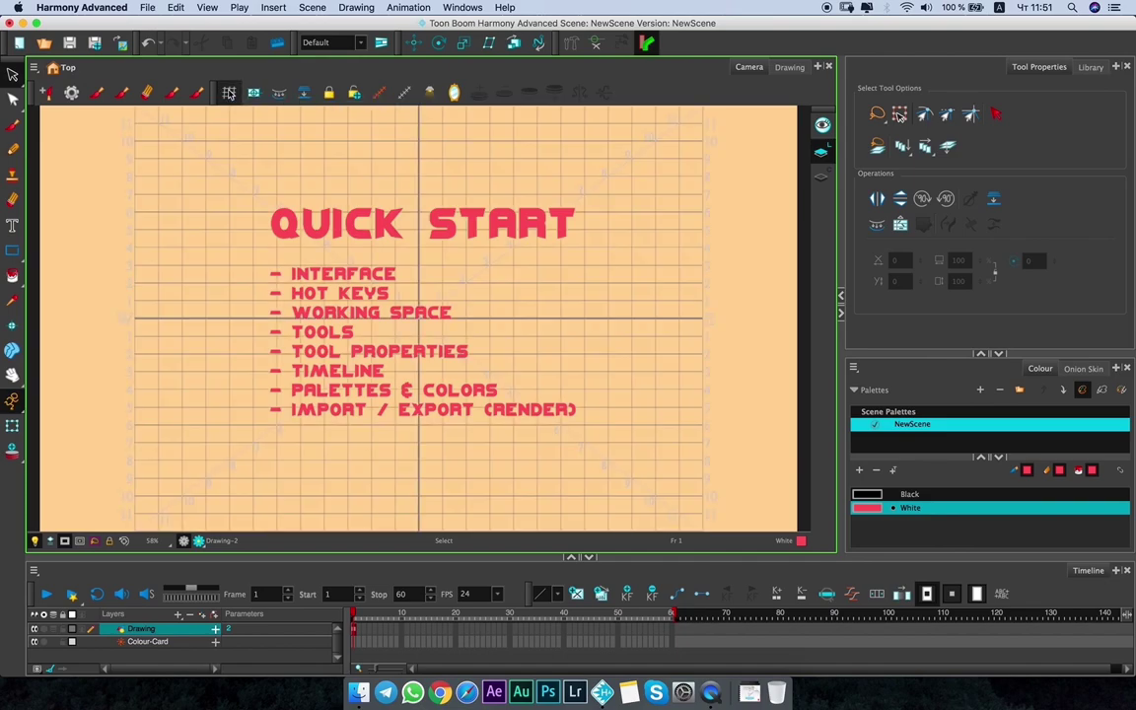
{"action": "left_click", "coordinate": [229, 92]}
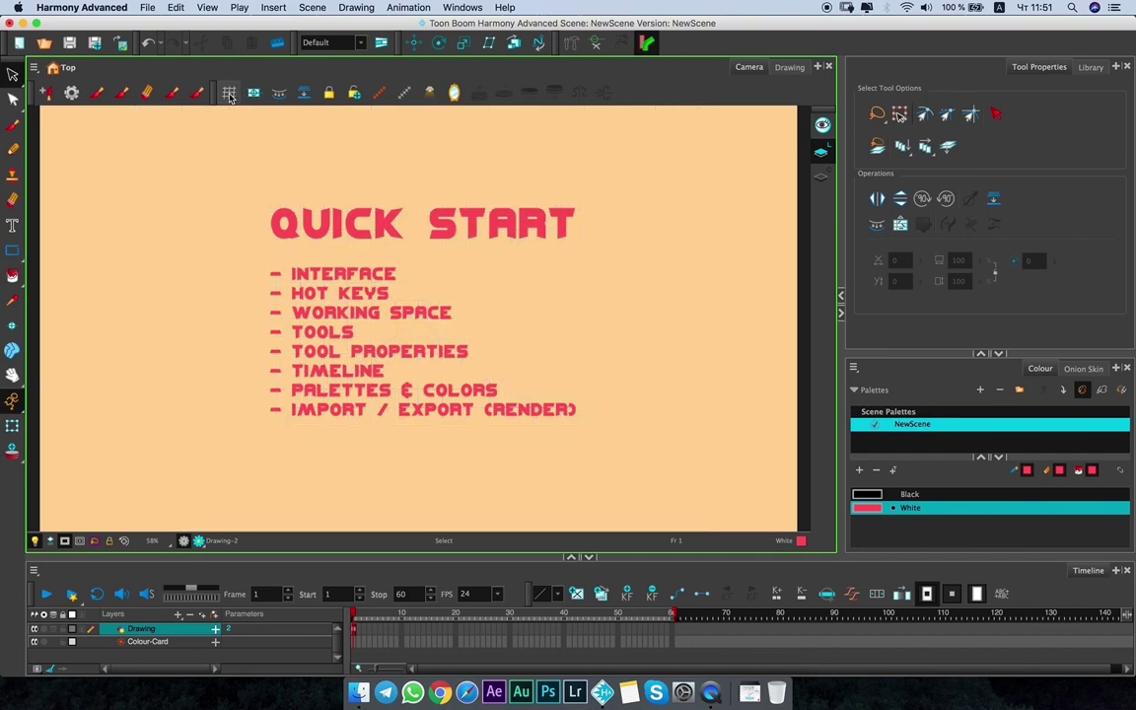
Delete all existing tool presets, including Brush 05, Brush Charcoal, Eraser 30 and both Brush Presets, and finish managing presets.
{"action": "key", "text": "alt+b"}
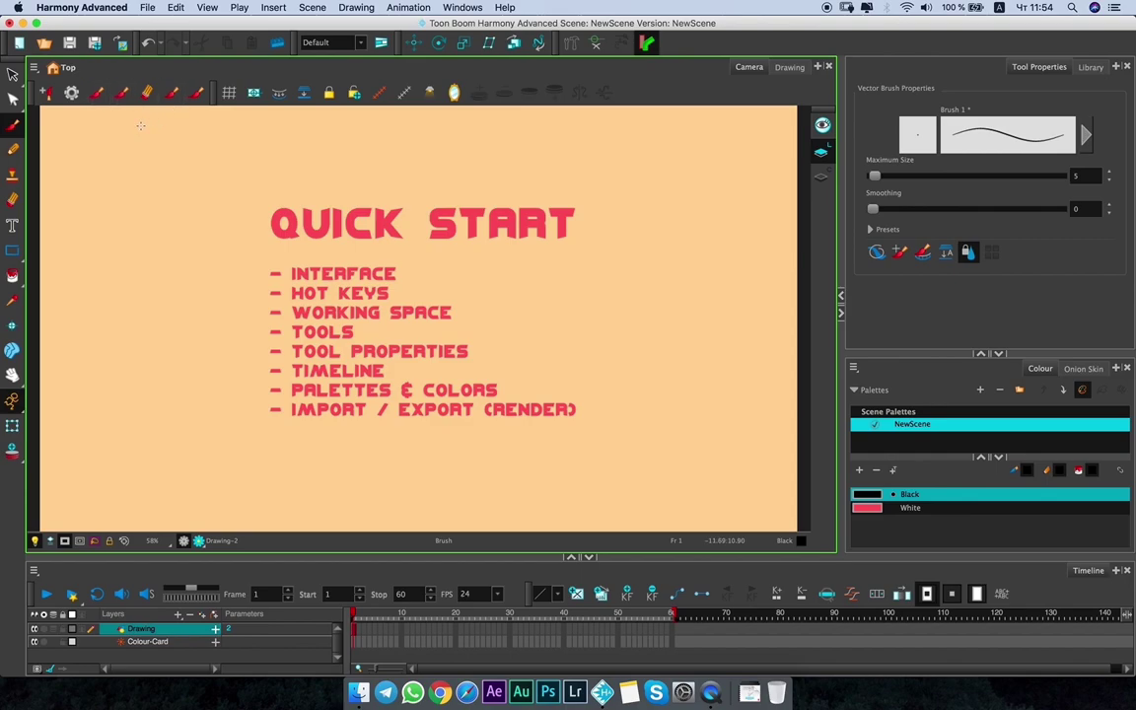
{"action": "left_click", "coordinate": [72, 93]}
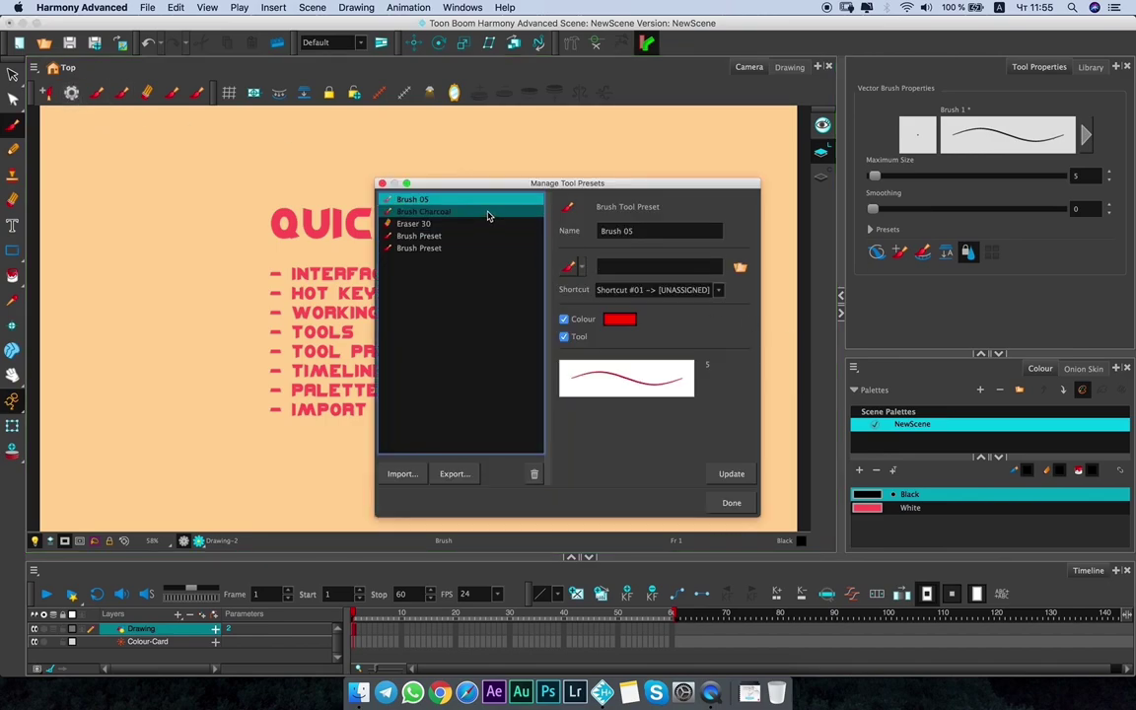
{"action": "left_click", "coordinate": [534, 474]}
{"action": "left_click", "coordinate": [533, 474]}
{"action": "left_click", "coordinate": [533, 474]}
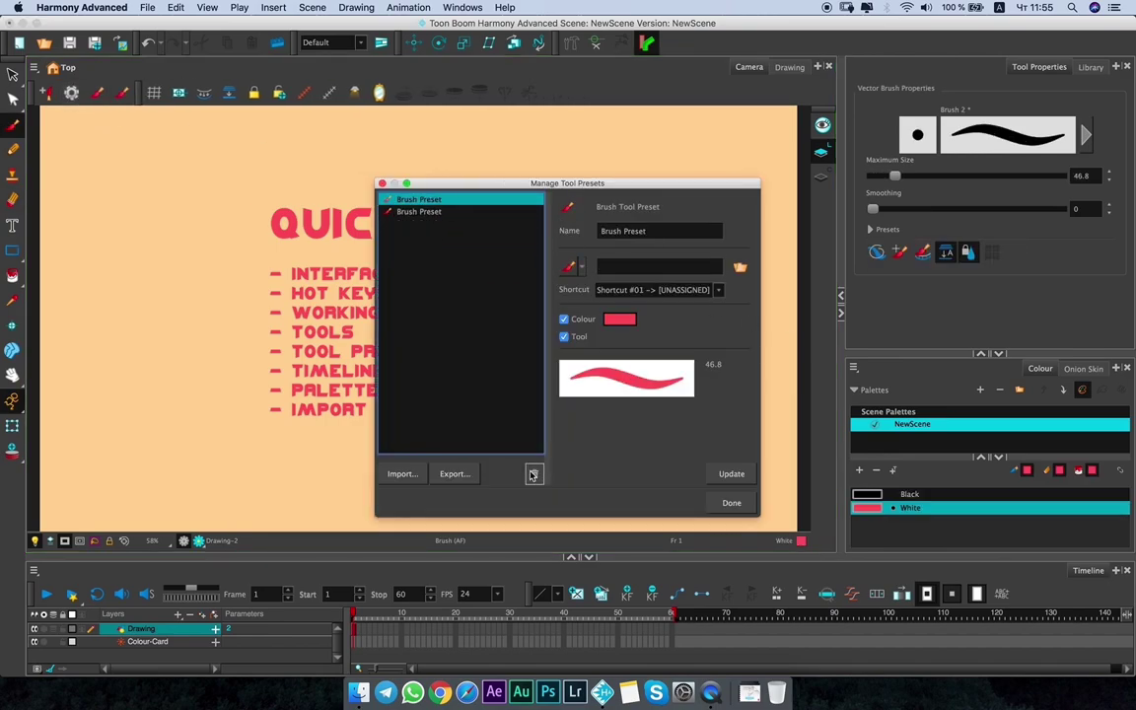
{"action": "left_click", "coordinate": [532, 476]}
{"action": "left_click", "coordinate": [531, 475]}
{"action": "left_click", "coordinate": [730, 503]}
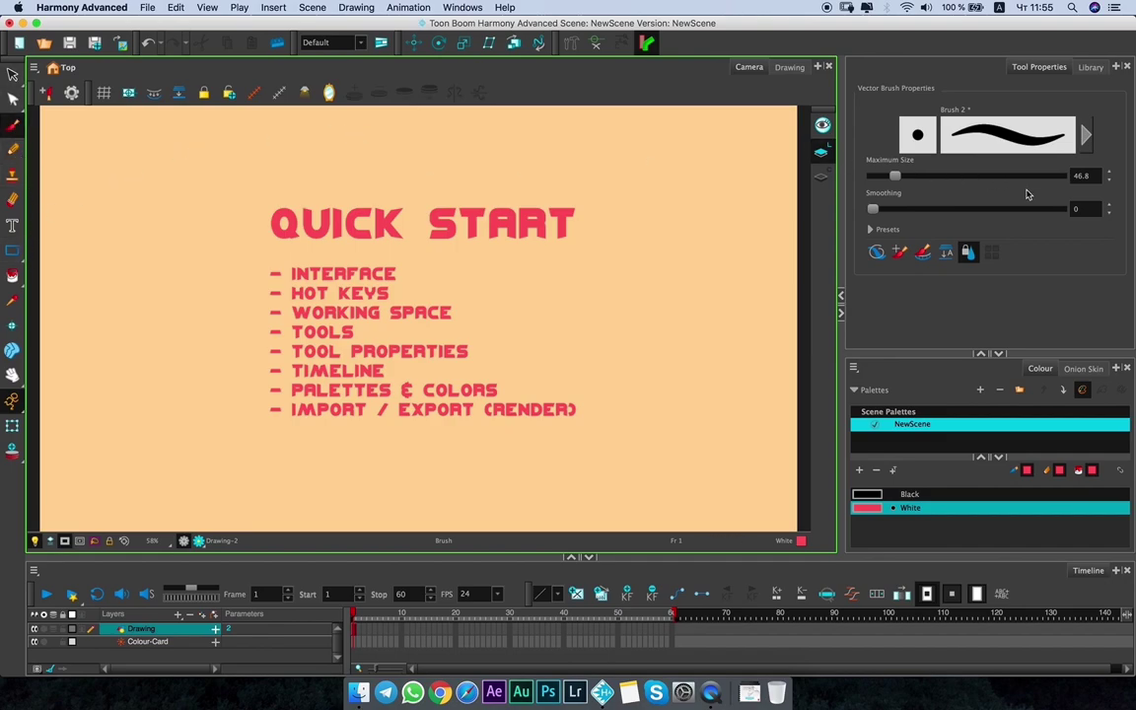
Set the brush's maximum size to 40 and save it as a tool preset named Brush Preset 1 with Shortcut #01.
{"action": "left_click_drag", "start_coordinate": [894, 177], "coordinate": [892, 180]}
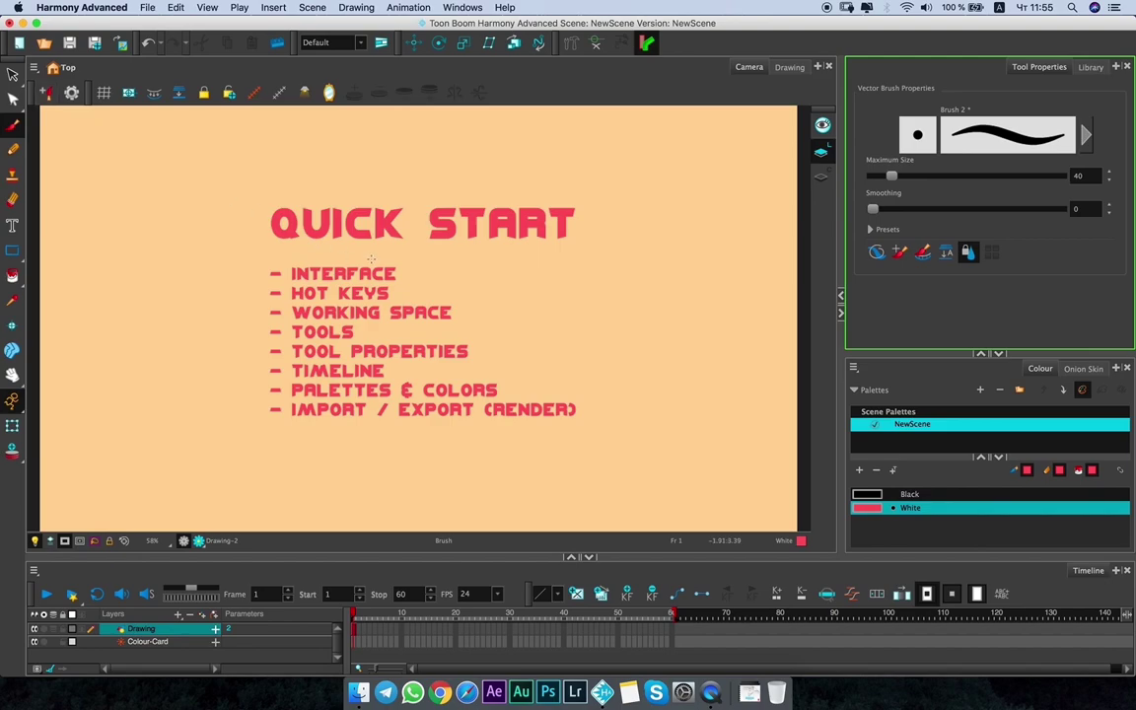
{"action": "left_click", "coordinate": [46, 93]}
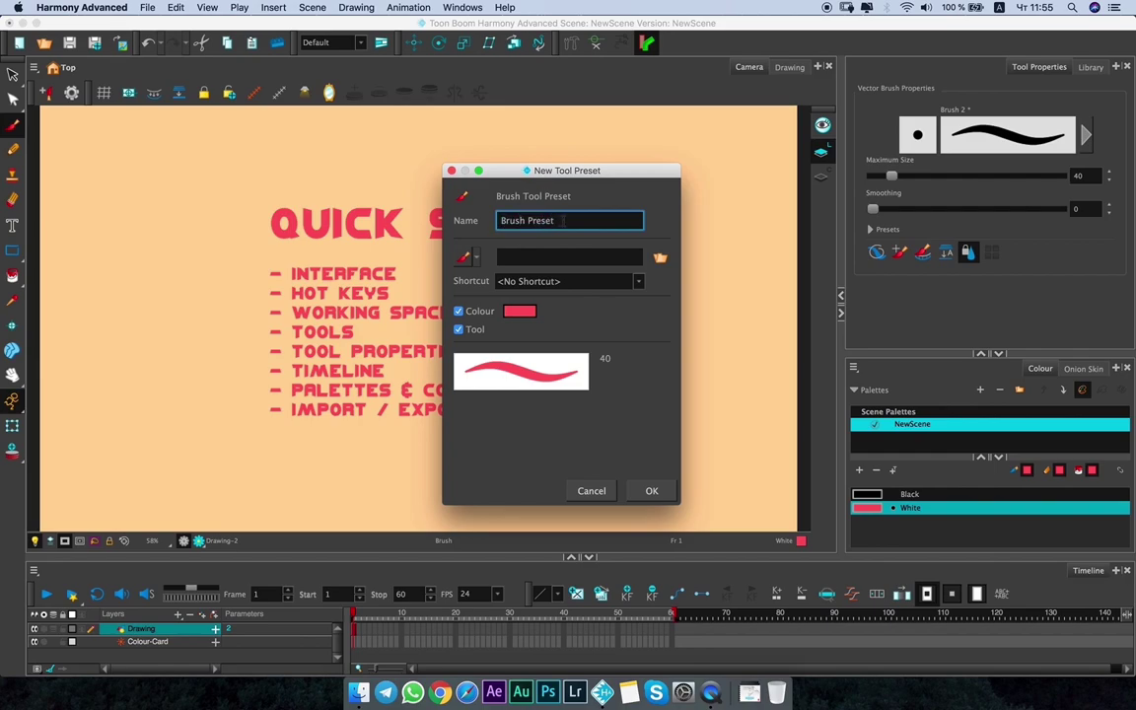
{"action": "left_click", "coordinate": [572, 222]}
{"action": "type", "text": "1"}
{"action": "left_click", "coordinate": [597, 282]}
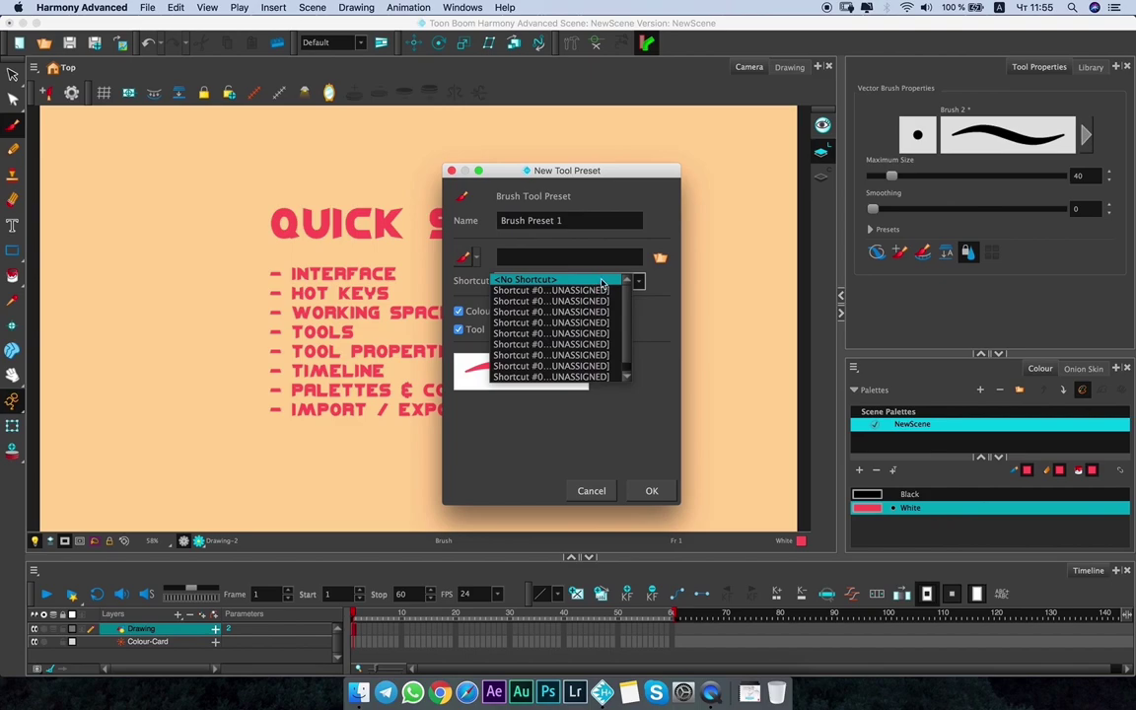
{"action": "scroll", "coordinate": [616, 325], "scroll_direction": "down", "scroll_amount": 1}
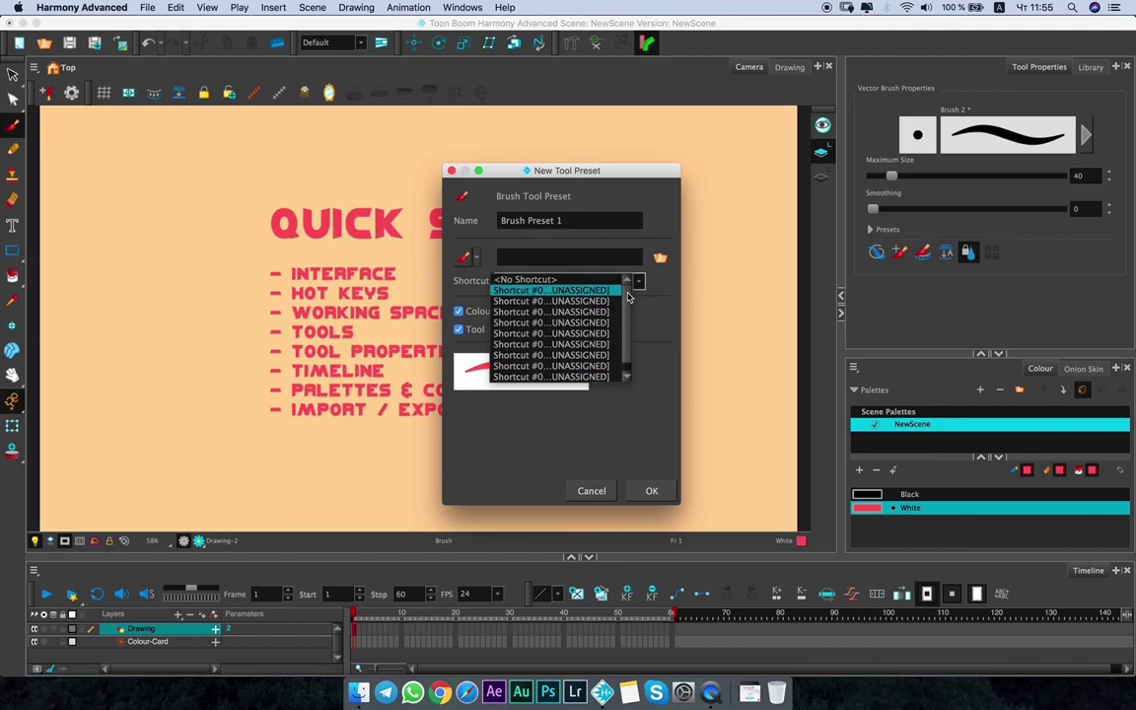
{"action": "scroll", "coordinate": [582, 325], "scroll_direction": "up", "scroll_amount": 1}
{"action": "left_click", "coordinate": [570, 292]}
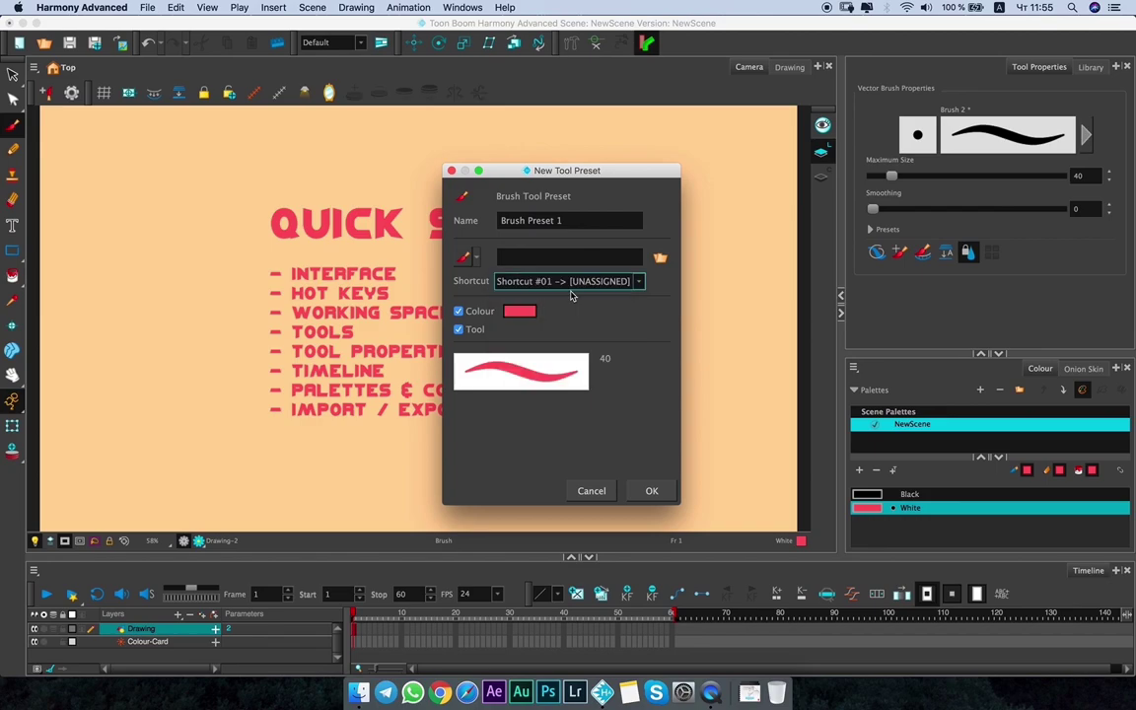
{"action": "left_click", "coordinate": [654, 492]}
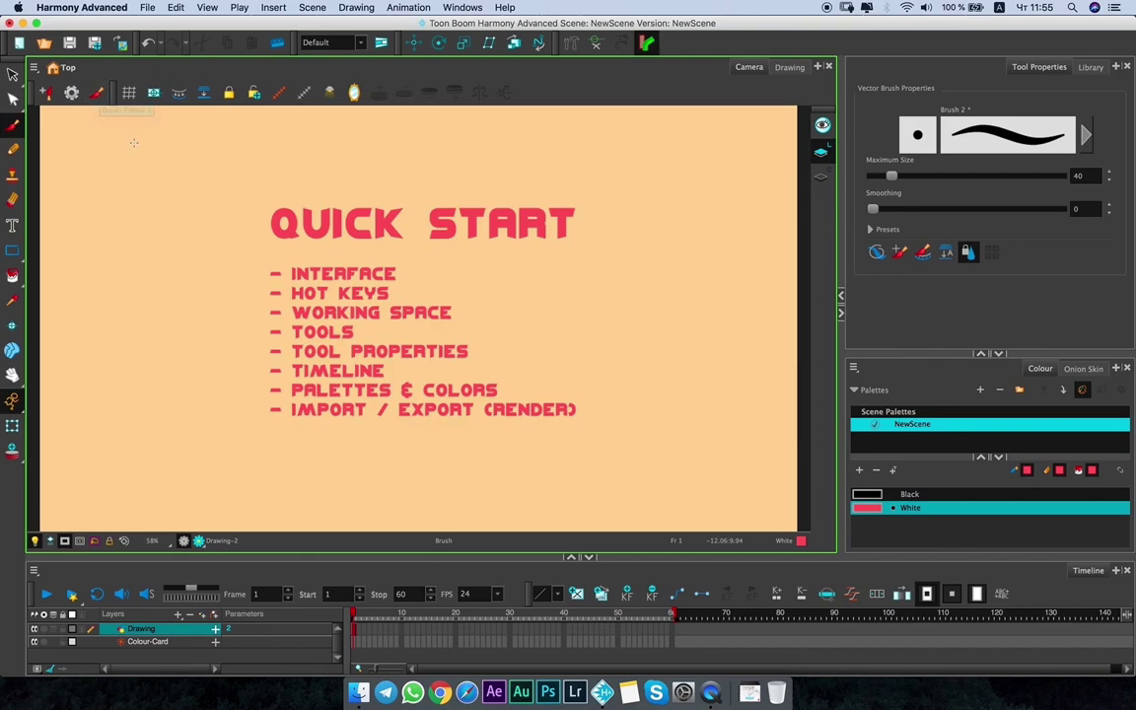
Search the shortcut preferences for "short" and assign key 1 to Tool Preset Shortcut #01.
{"action": "left_click", "coordinate": [82, 7]}
{"action": "left_click", "coordinate": [99, 45]}
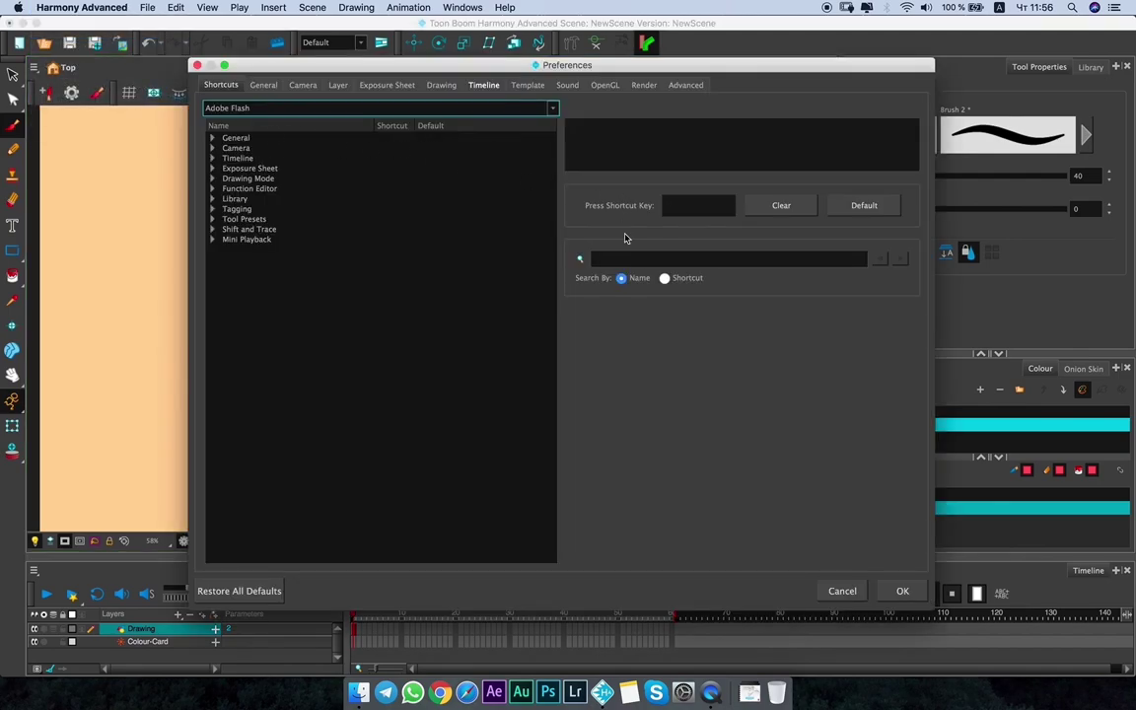
{"action": "left_click", "coordinate": [589, 259]}
{"action": "type", "text": "sh"}
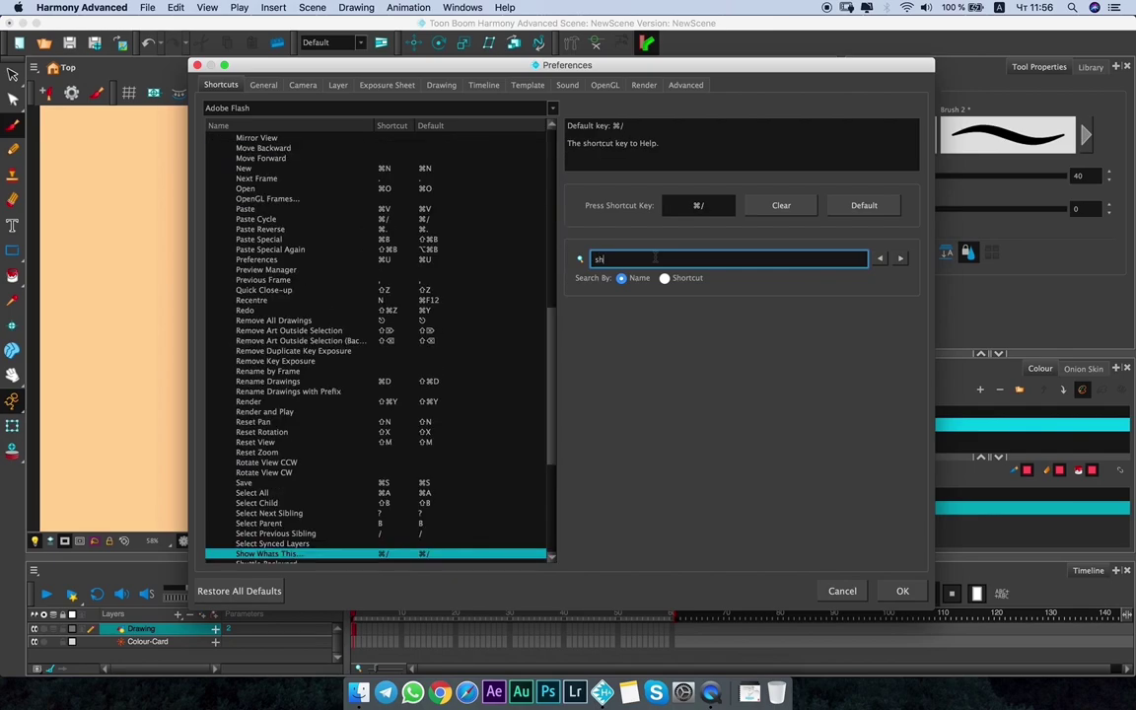
{"action": "type", "text": "ort"}
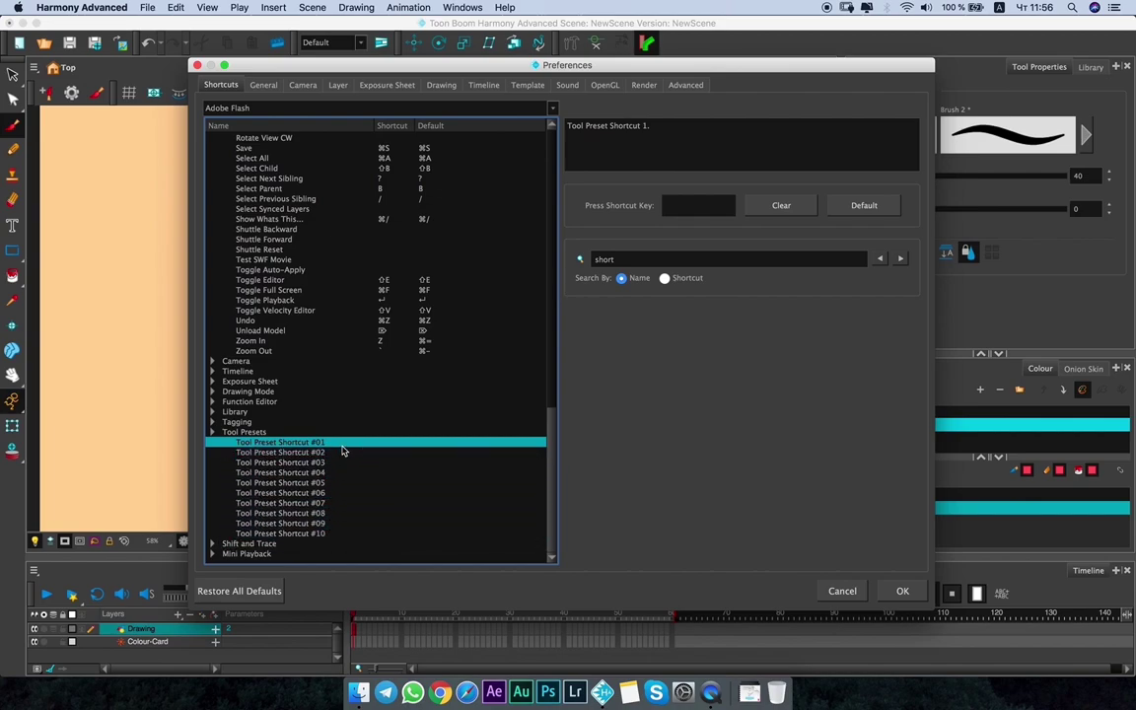
{"action": "left_click", "coordinate": [697, 209]}
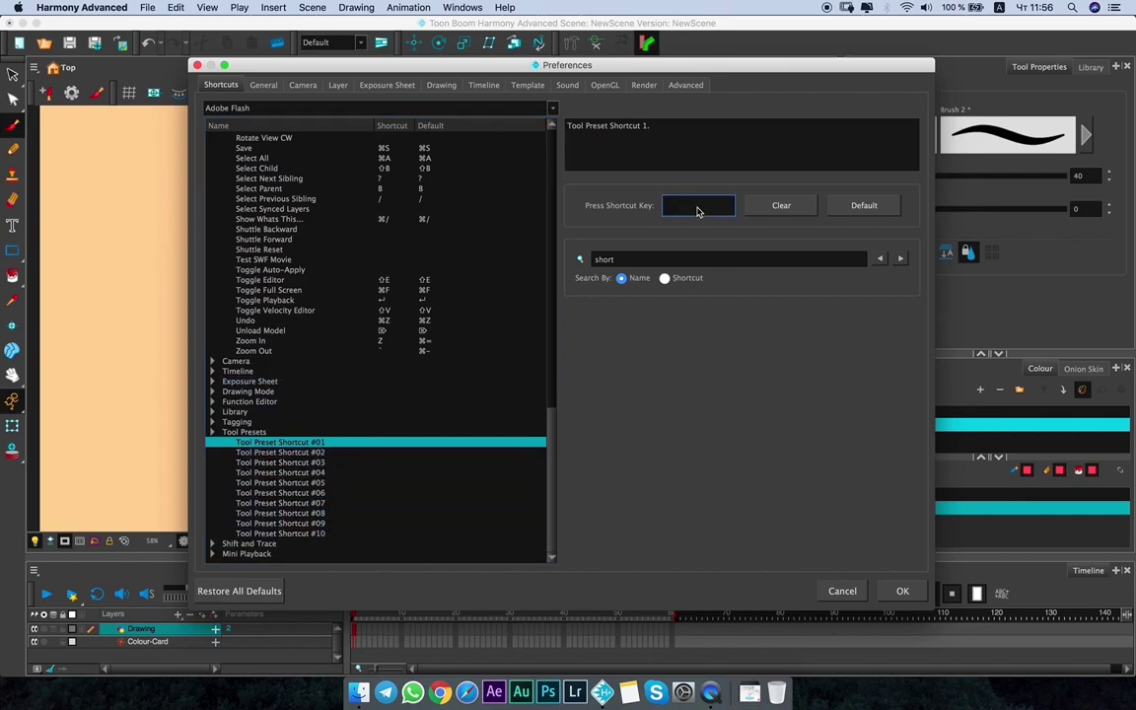
{"action": "key", "text": "1"}
Assign key 2 to Tool Preset Shortcut #02 and key 3 to Tool Preset Shortcut #03, and accept the preferences.
{"action": "left_click", "coordinate": [393, 453]}
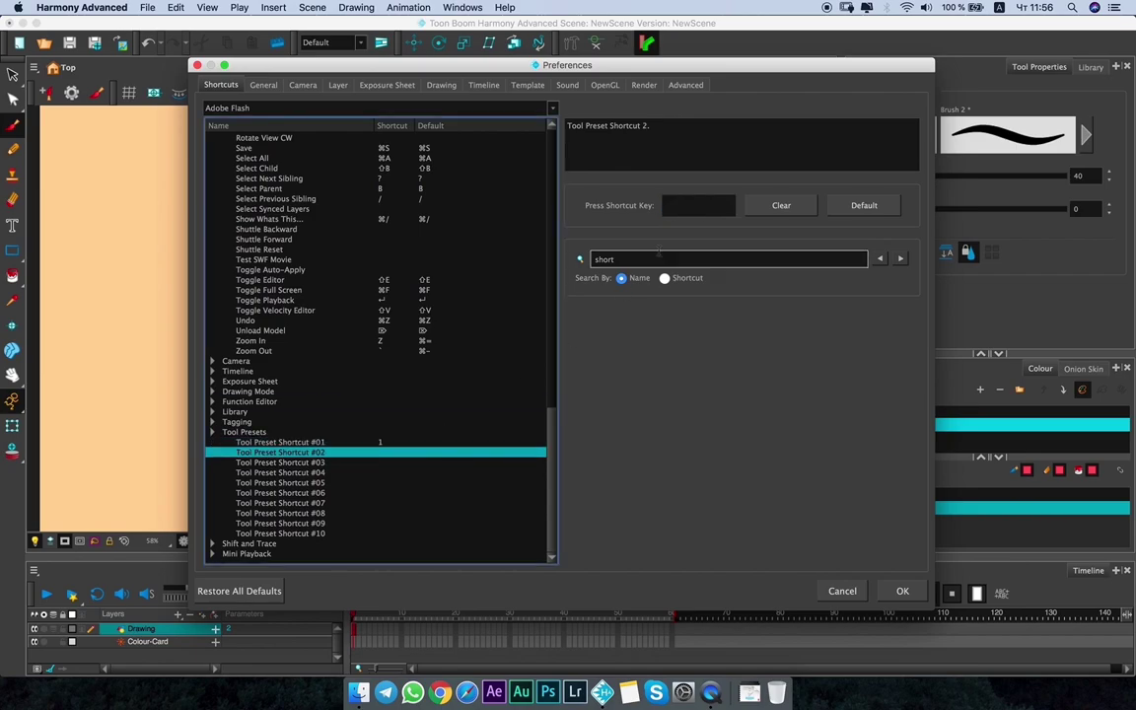
{"action": "left_click", "coordinate": [697, 205]}
{"action": "key", "text": "2"}
{"action": "left_click", "coordinate": [413, 462]}
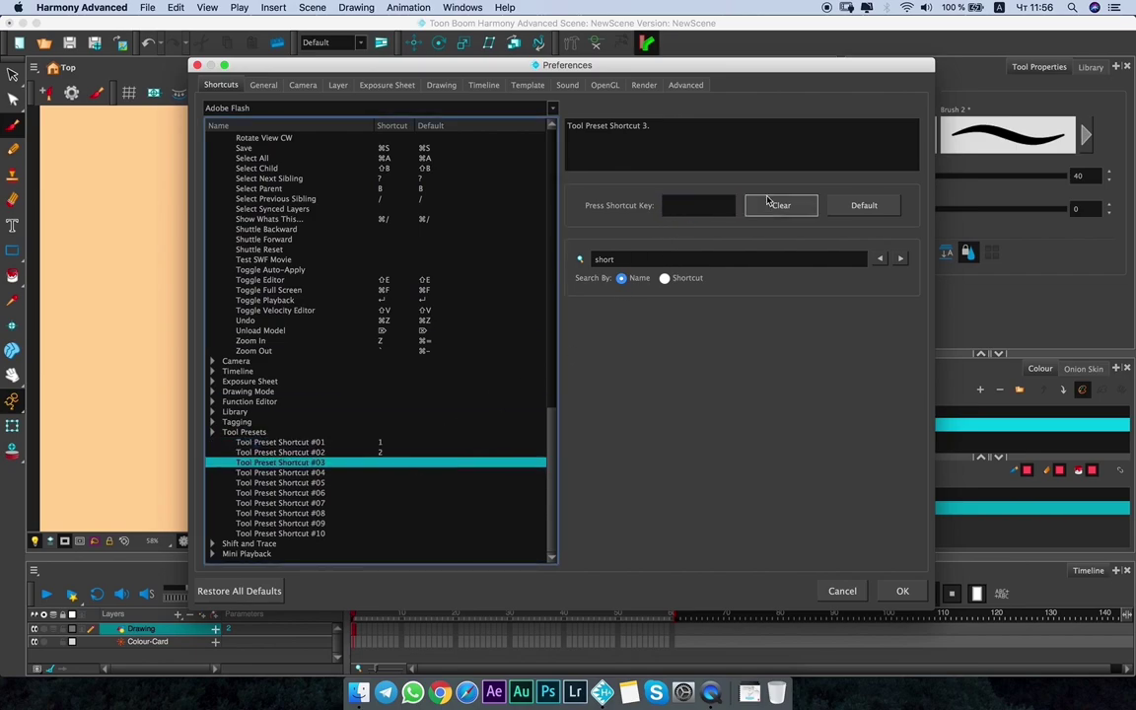
{"action": "left_click", "coordinate": [705, 206]}
{"action": "key", "text": "3"}
{"action": "left_click", "coordinate": [467, 331]}
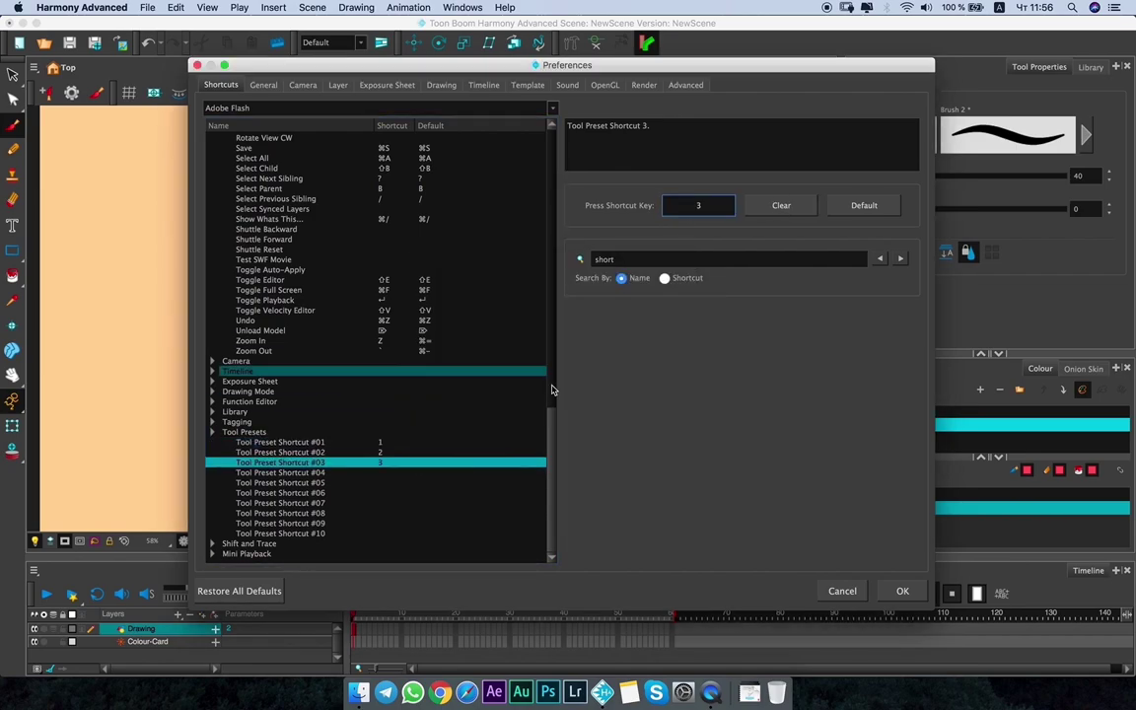
{"action": "left_click", "coordinate": [902, 591]}
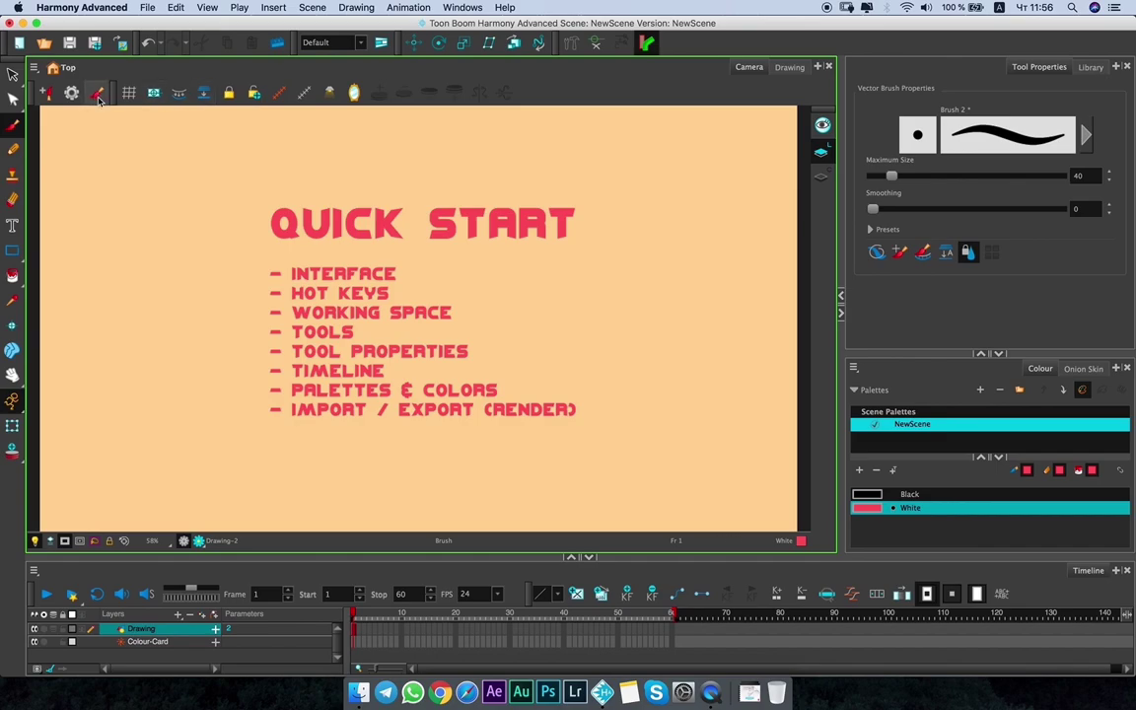
Try a pink brush stroke beside the Quick Start title and undo it.
{"action": "mouse_move", "coordinate": [227, 175]}
{"action": "left_mouse_down"}
{"action": "mouse_move", "coordinate": [216, 233]}
{"action": "mouse_move", "coordinate": [145, 258]}
{"action": "left_mouse_up"}
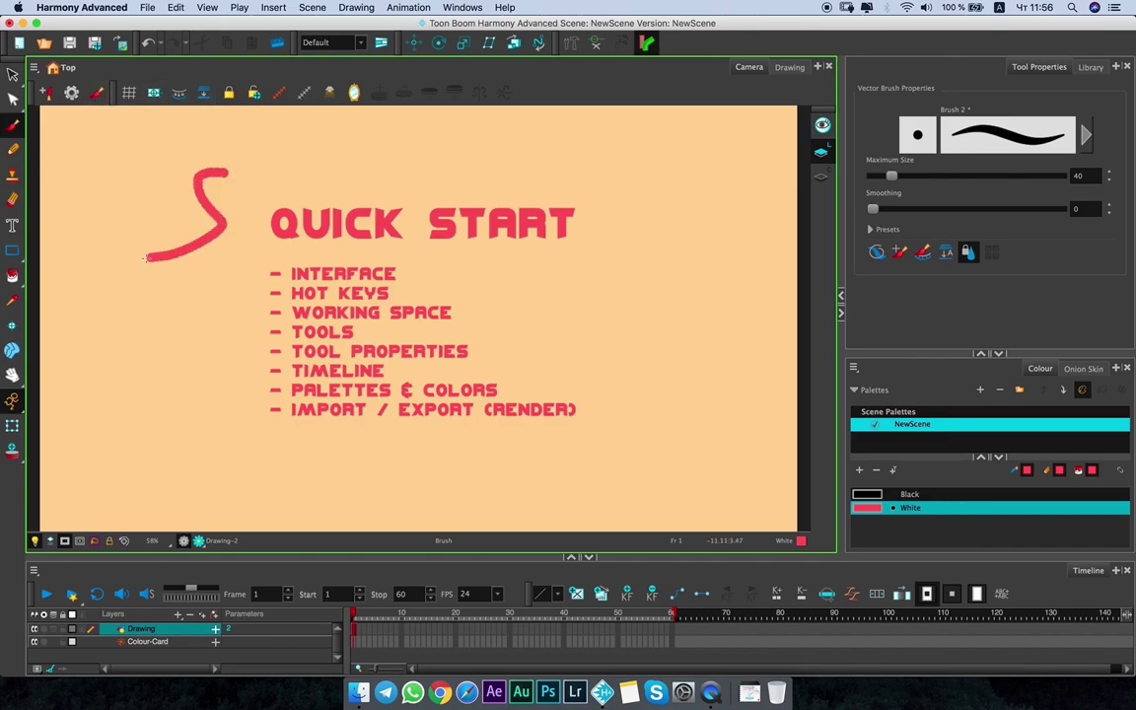
{"action": "key", "text": "super+z"}
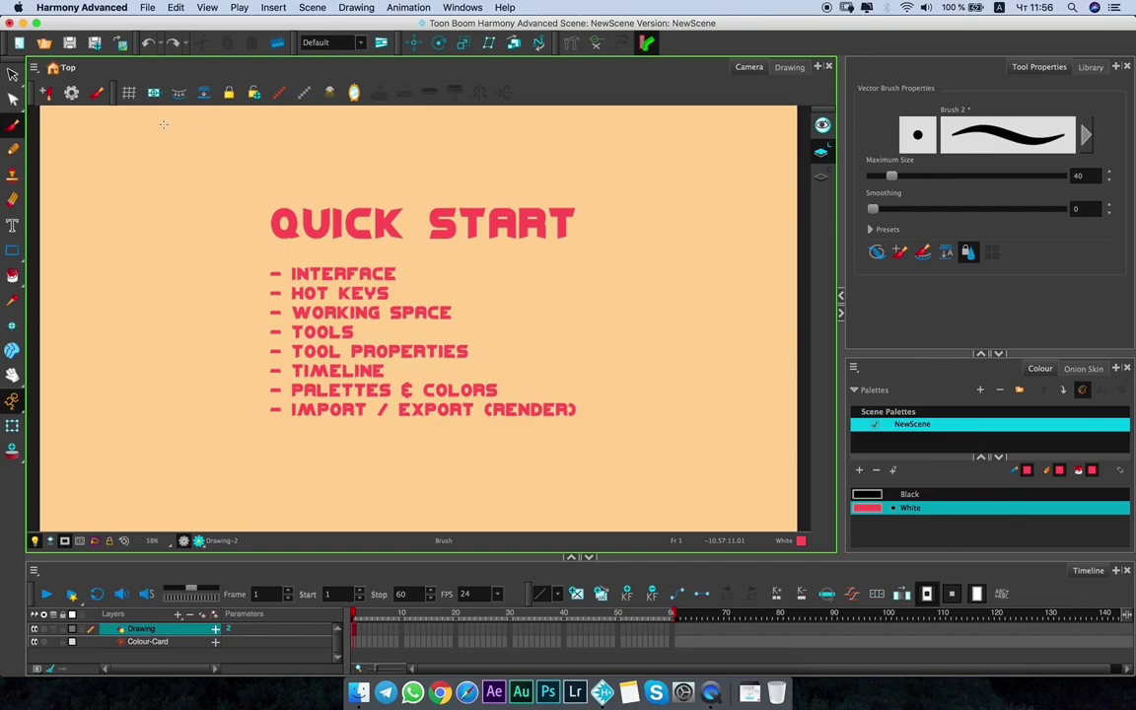
Delete the tool preset Brush Preset 1 and finish managing presets.
{"action": "left_click", "coordinate": [71, 94]}
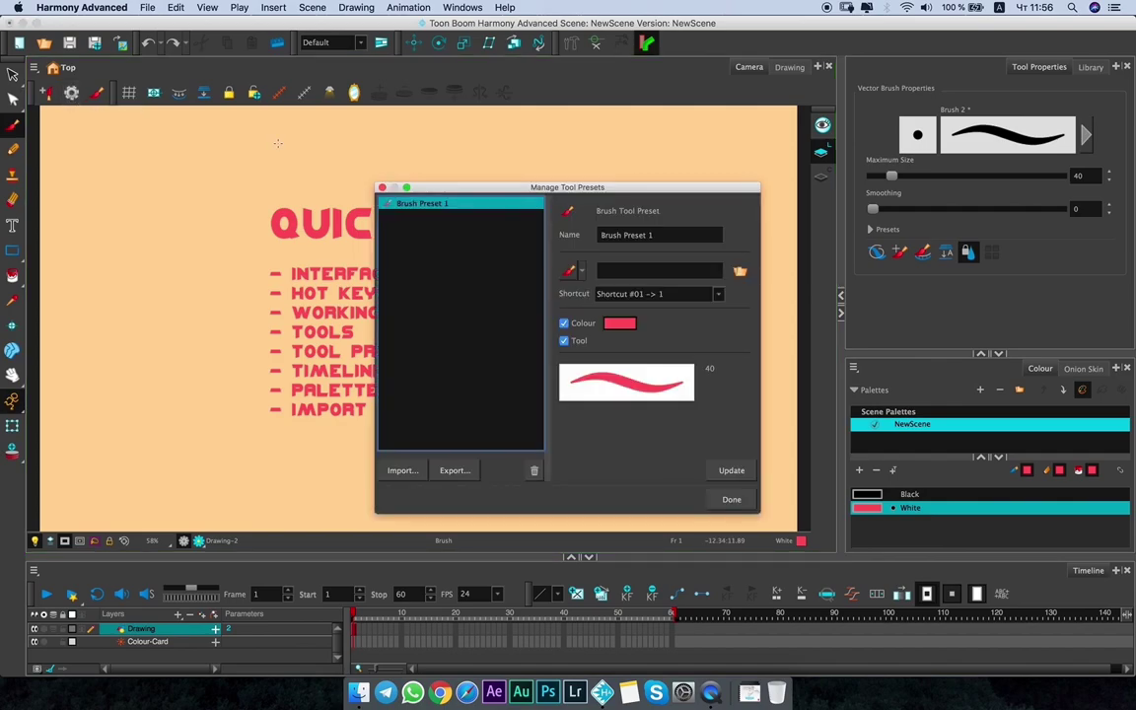
{"action": "left_click", "coordinate": [534, 475]}
{"action": "left_click", "coordinate": [732, 499]}
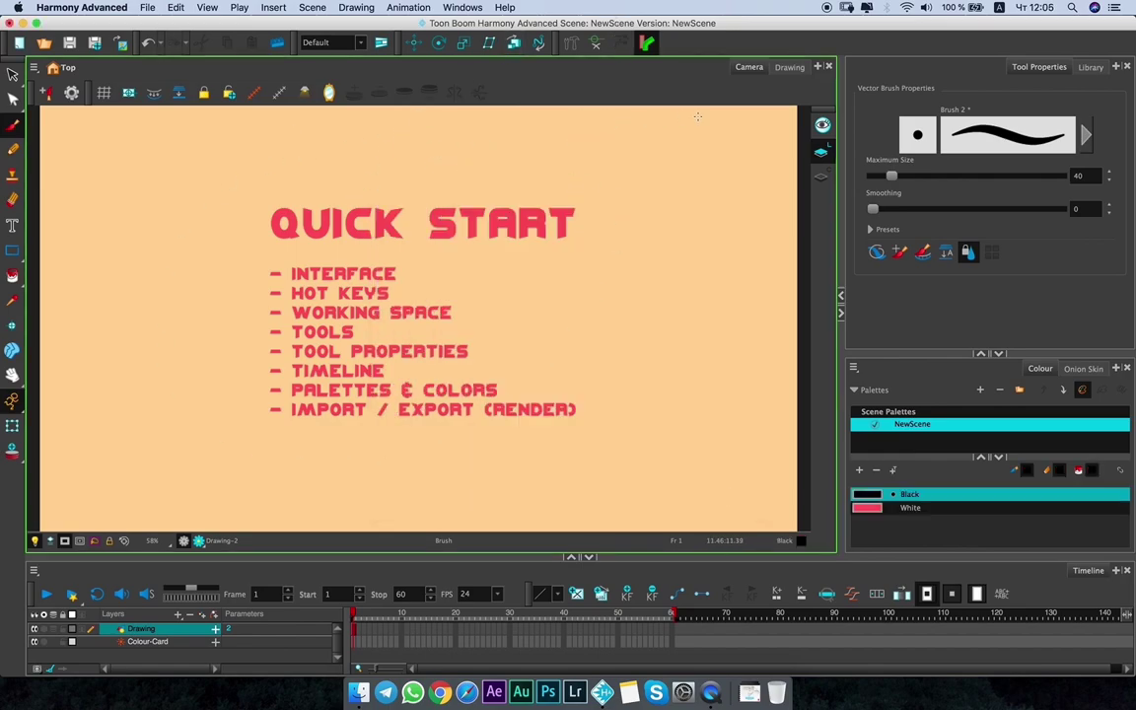
Switch the Drawing layer's current art layer back and forth between Line Art and Colour Art, finishing on Line Art.
{"action": "left_click", "coordinate": [822, 155]}
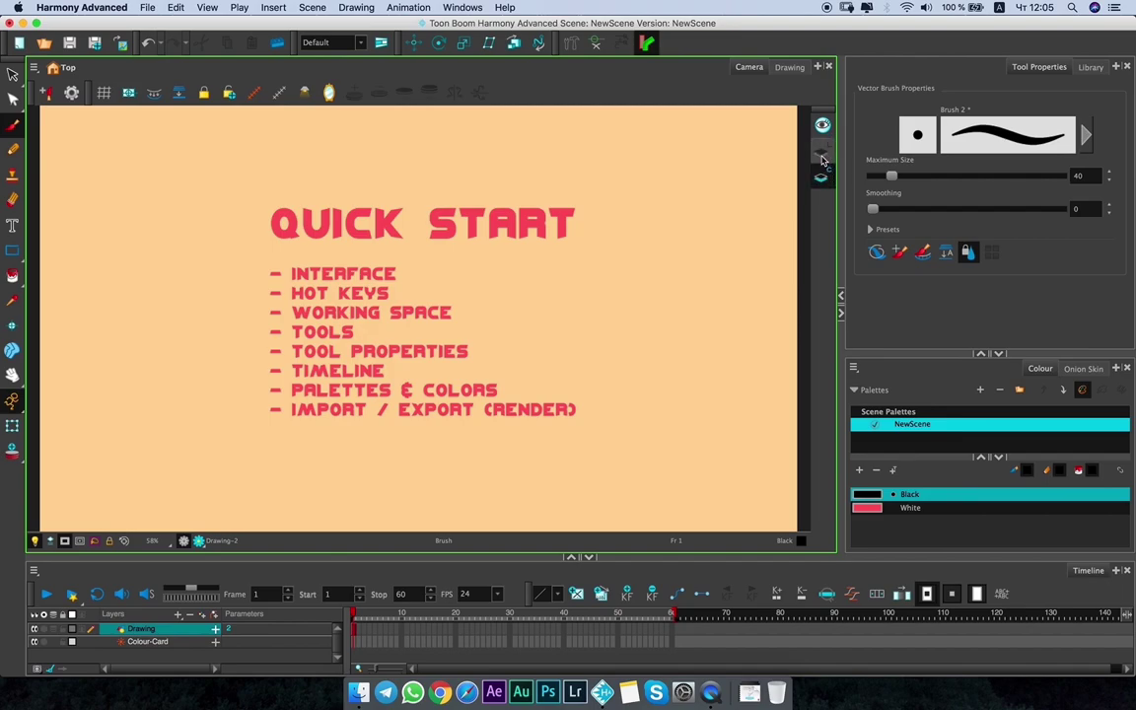
{"action": "left_click", "coordinate": [822, 156]}
{"action": "left_click", "coordinate": [823, 157]}
{"action": "left_click", "coordinate": [822, 158]}
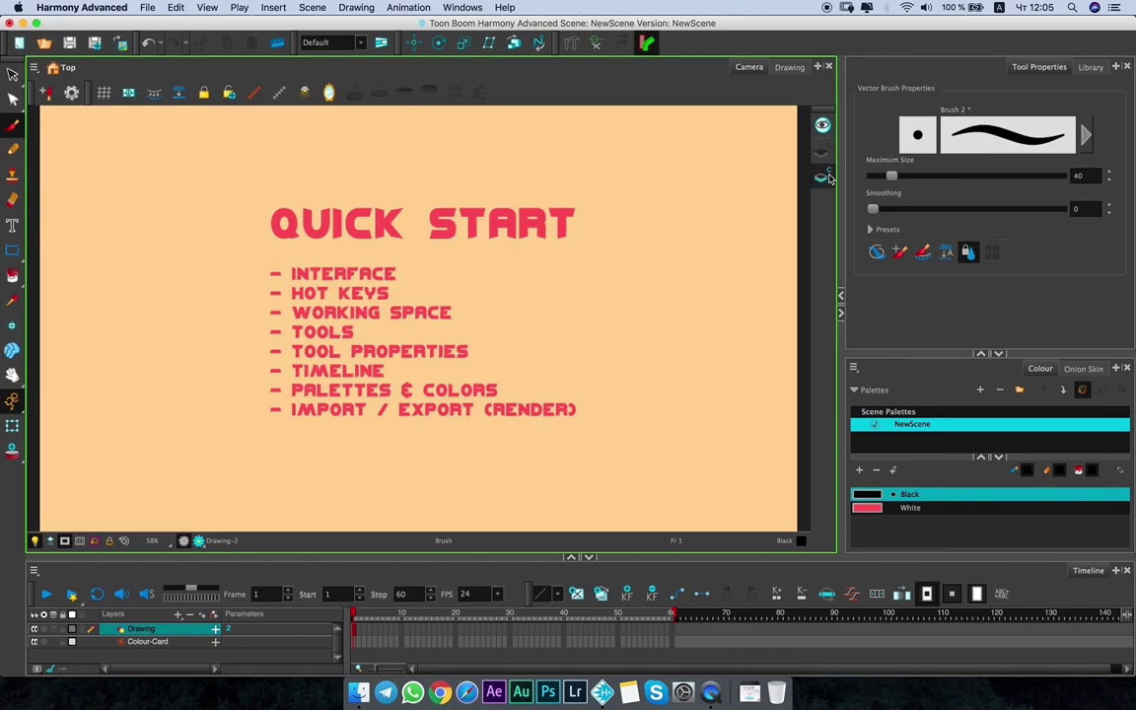
{"action": "double_click", "coordinate": [822, 158]}
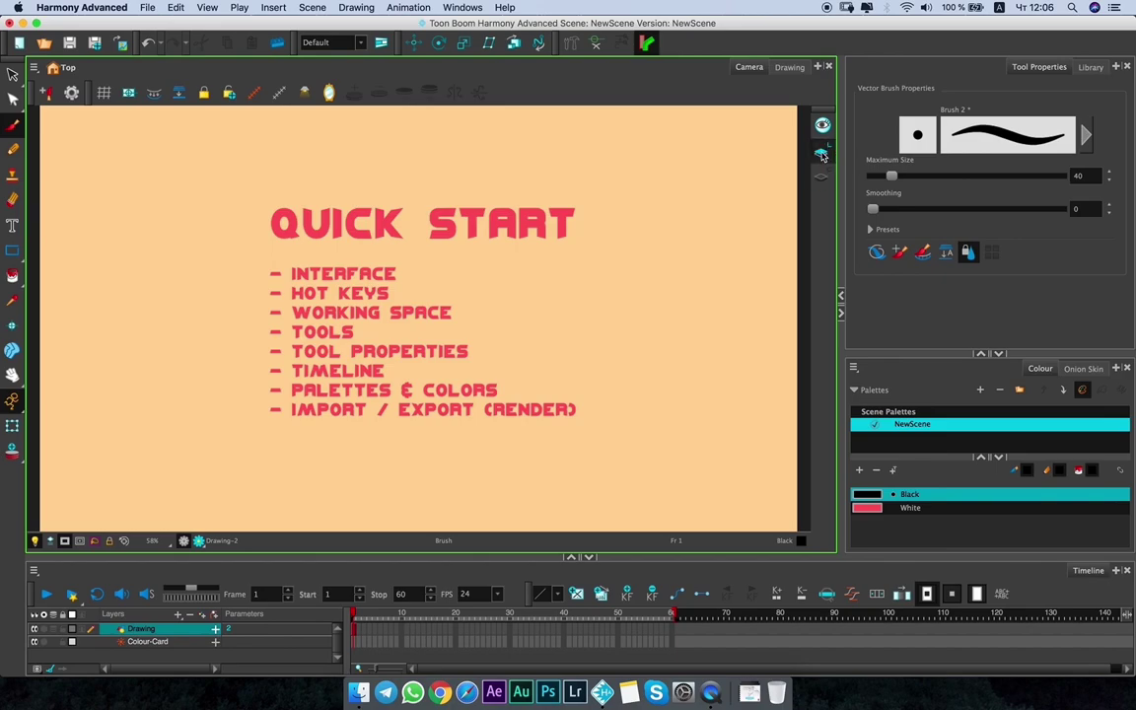
{"action": "left_click", "coordinate": [827, 176]}
{"action": "left_click", "coordinate": [826, 158]}
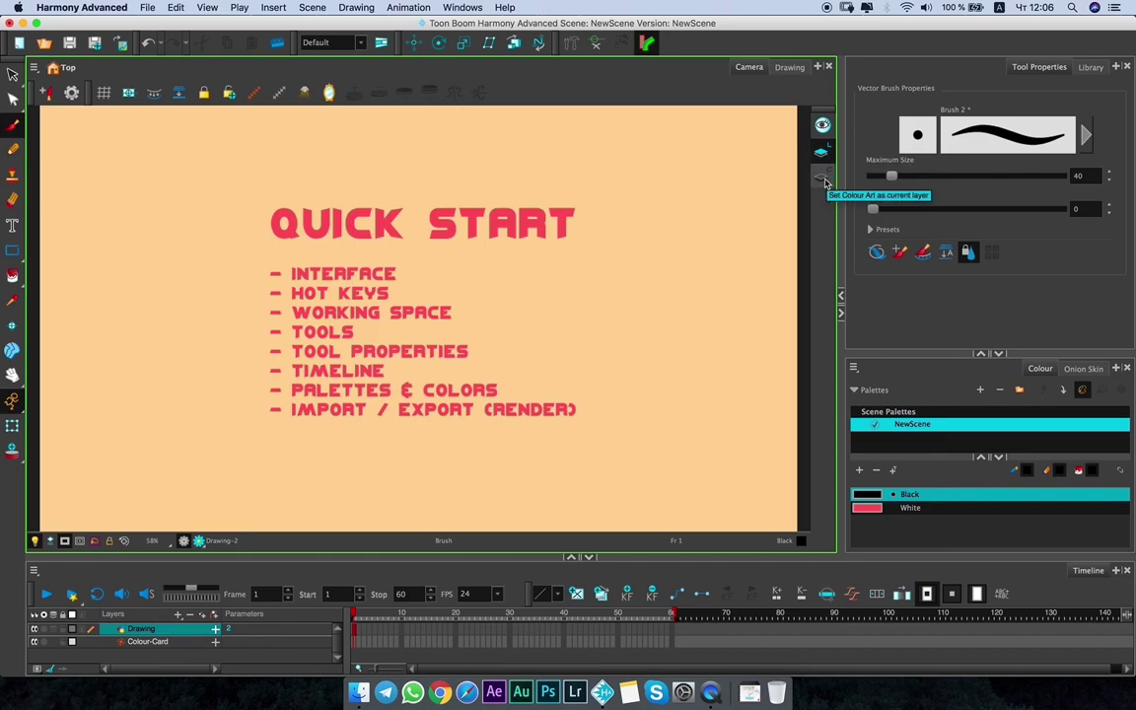
{"action": "left_click", "coordinate": [824, 174]}
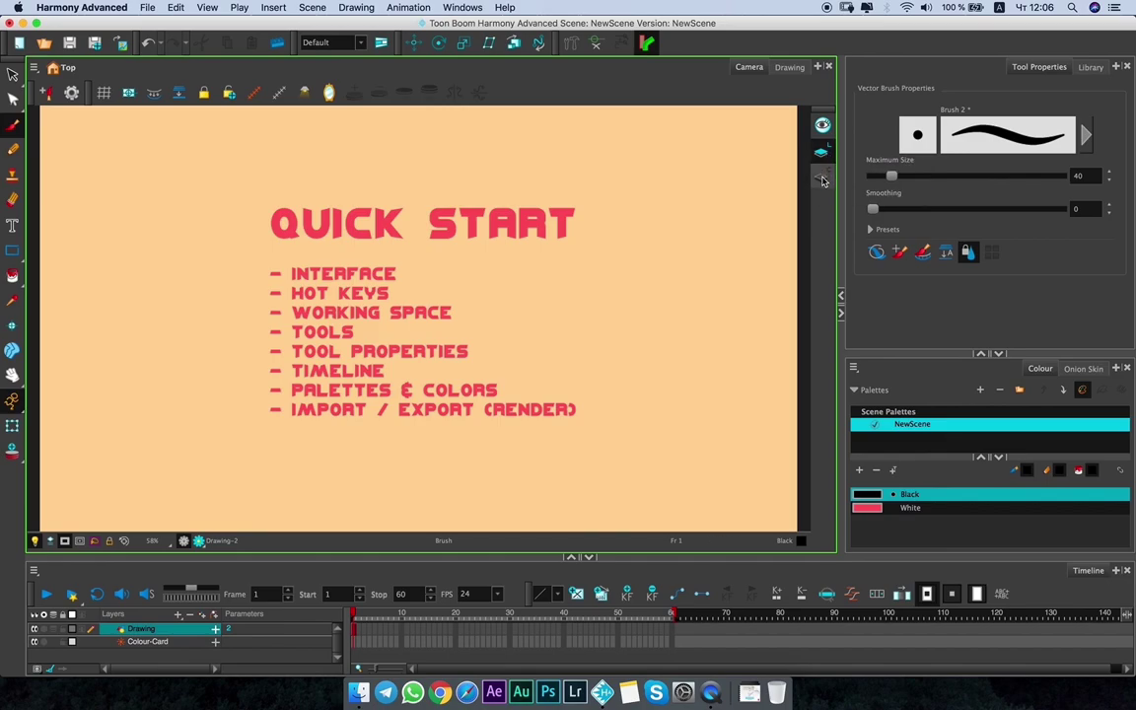
{"action": "left_click", "coordinate": [821, 153]}
{"action": "left_click", "coordinate": [152, 630]}
{"action": "left_click", "coordinate": [831, 148]}
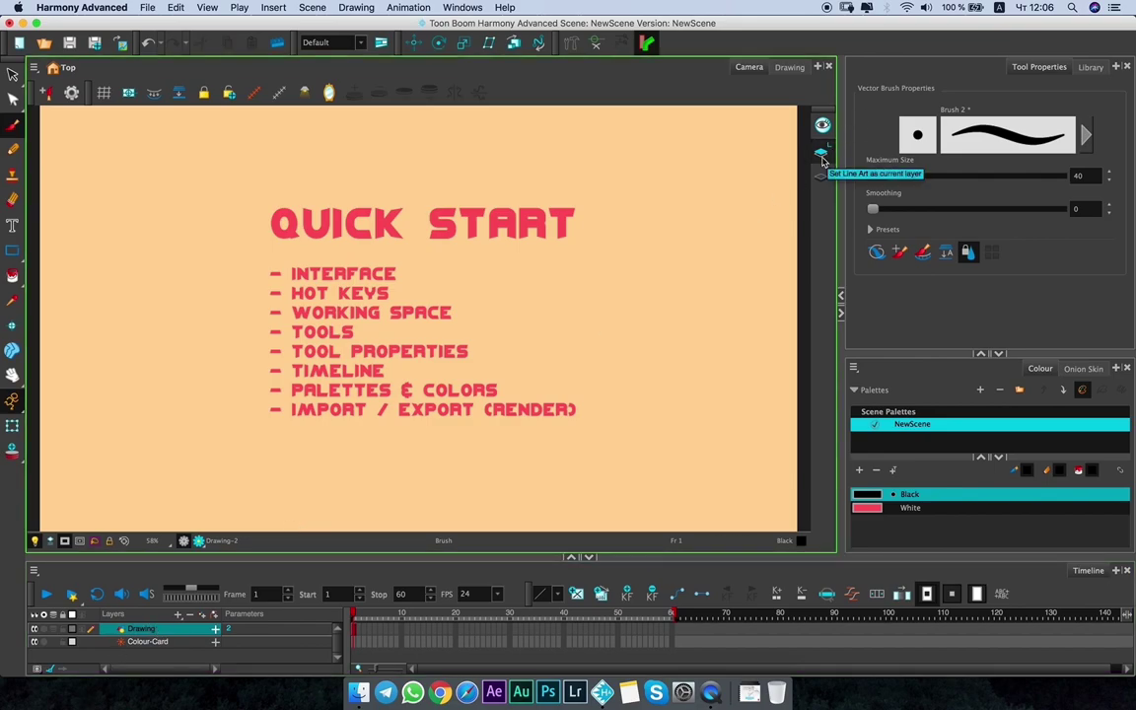
{"action": "left_click", "coordinate": [821, 154]}
Hide the Drawing layer and add a new drawing layer with vector Line Art and vector Colour Art.
{"action": "mouse_move", "coordinate": [623, 185]}
{"action": "left_mouse_down"}
{"action": "mouse_move", "coordinate": [551, 210]}
{"action": "mouse_move", "coordinate": [634, 208]}
{"action": "left_mouse_up"}
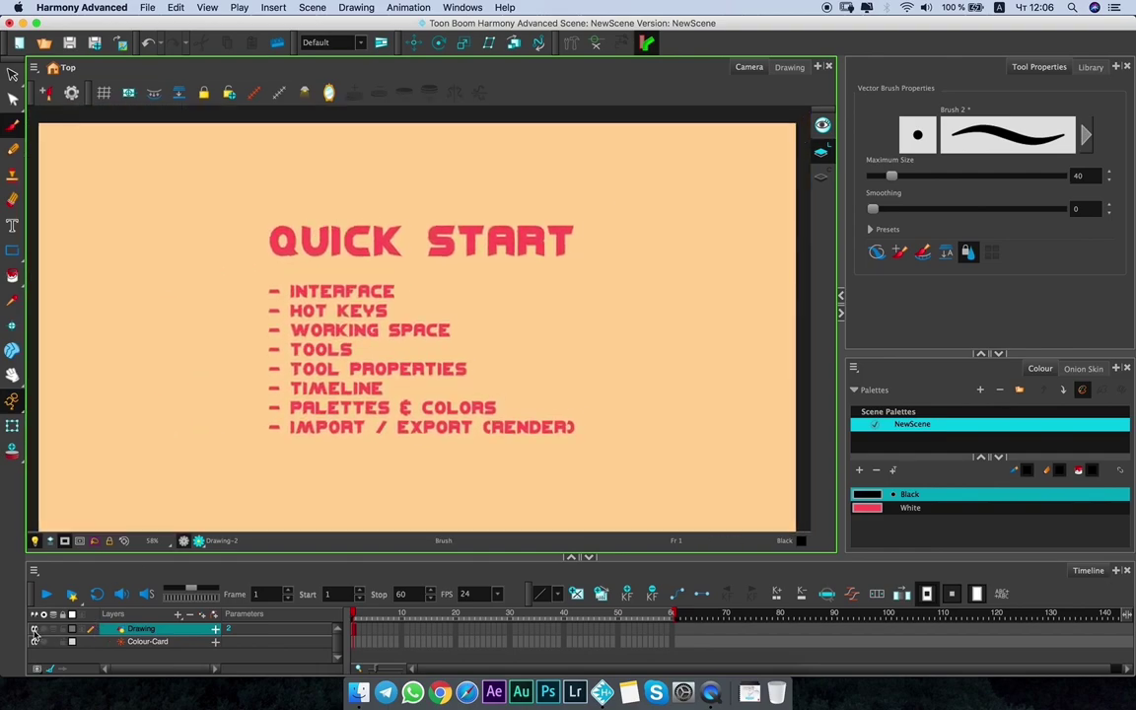
{"action": "left_click", "coordinate": [34, 630]}
{"action": "left_click", "coordinate": [179, 614]}
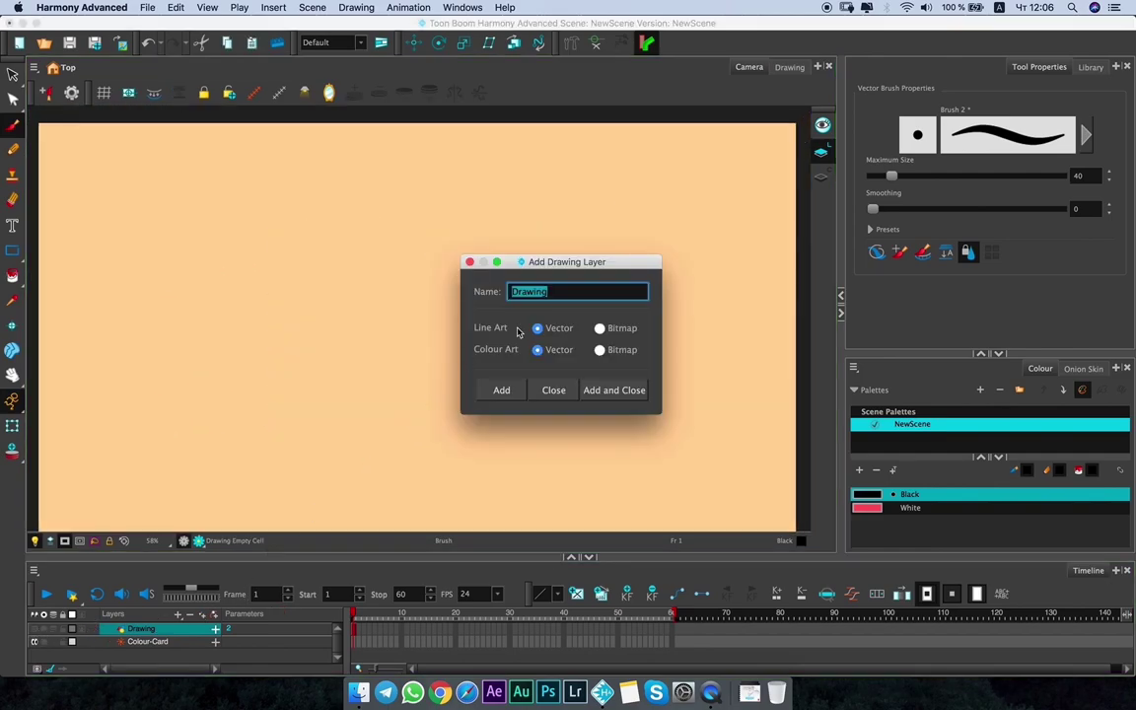
{"action": "left_click", "coordinate": [613, 391]}
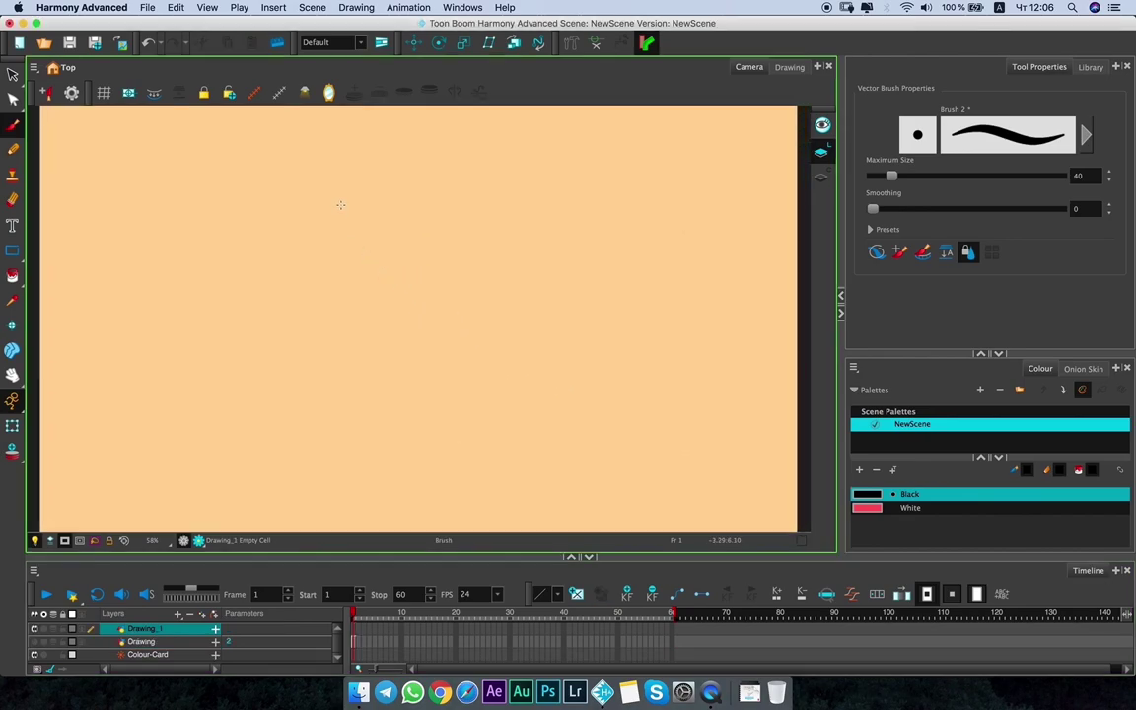
Draw a closed black oval outline with the brush in the upper middle of the canvas on Line Art.
{"action": "mouse_move", "coordinate": [368, 185]}
{"action": "left_mouse_down"}
{"action": "mouse_move", "coordinate": [342, 253]}
{"action": "mouse_move", "coordinate": [398, 304]}
{"action": "left_mouse_up"}
{"action": "mouse_move", "coordinate": [340, 228]}
{"action": "left_mouse_down"}
{"action": "mouse_move", "coordinate": [401, 186]}
{"action": "mouse_move", "coordinate": [425, 229]}
{"action": "mouse_move", "coordinate": [397, 186]}
{"action": "mouse_move", "coordinate": [421, 226]}
{"action": "mouse_move", "coordinate": [396, 302]}
{"action": "left_mouse_up"}
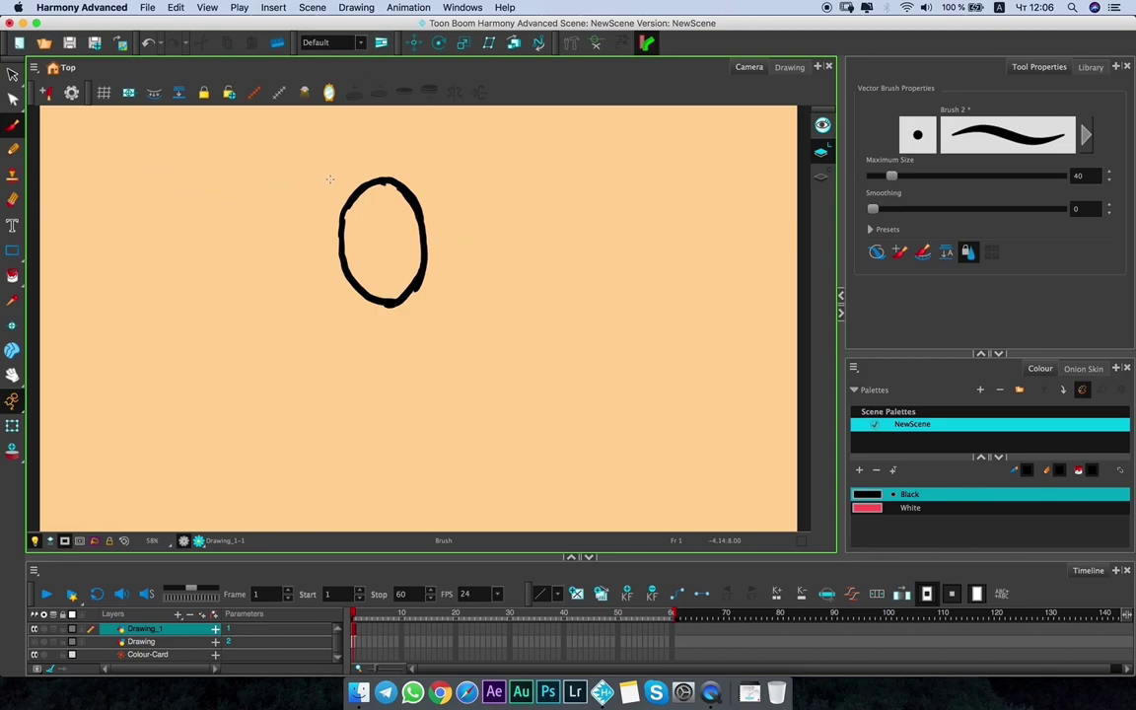
Lasso the oval with the Select tool on Line Art and on Colour Art to compare what each contains.
{"action": "key", "text": "alt+s"}
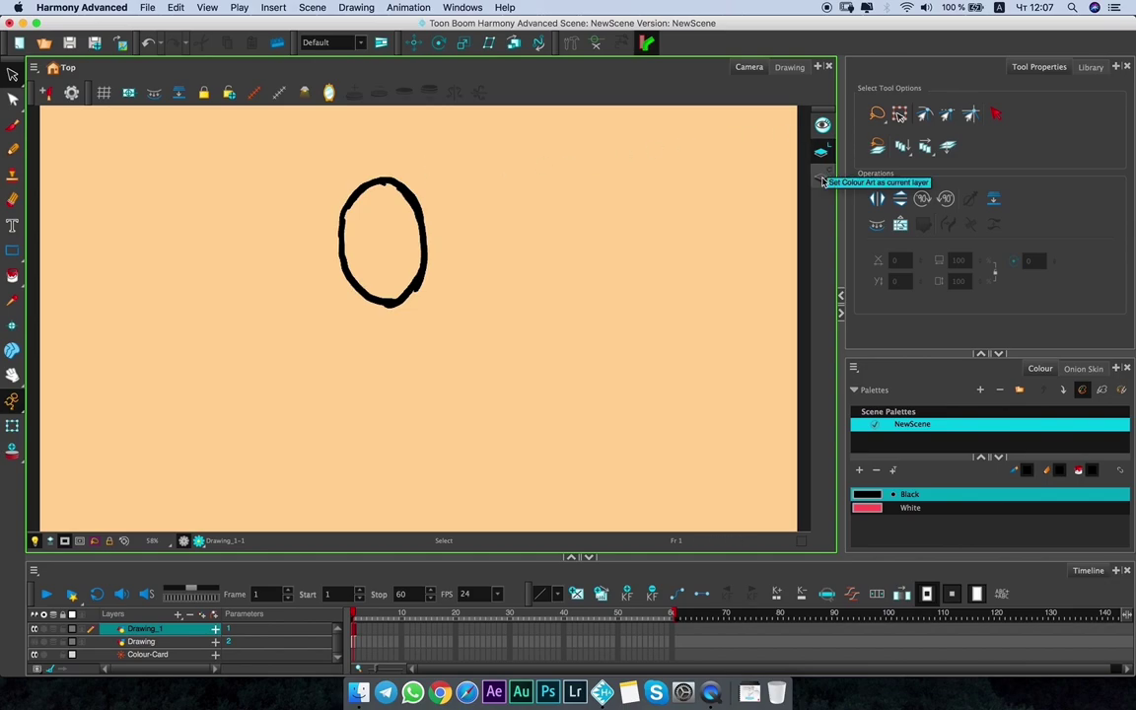
{"action": "mouse_move", "coordinate": [427, 157]}
{"action": "left_mouse_down"}
{"action": "mouse_move", "coordinate": [325, 259]}
{"action": "mouse_move", "coordinate": [434, 286]}
{"action": "left_mouse_up"}
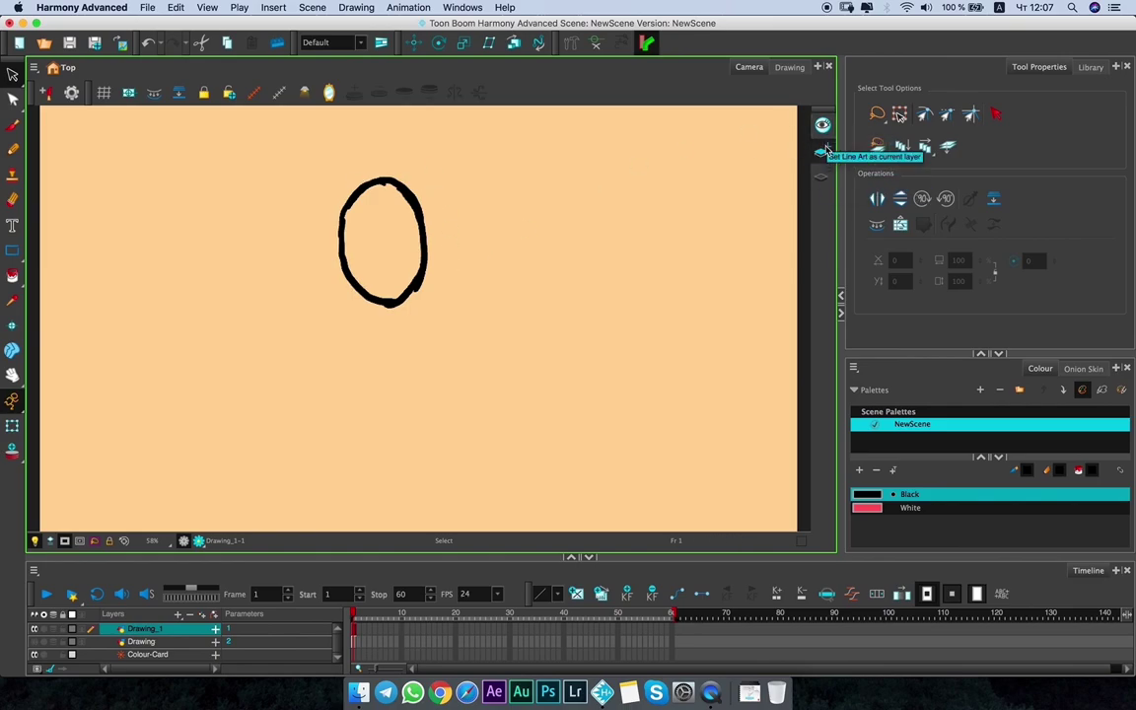
{"action": "left_click", "coordinate": [822, 178]}
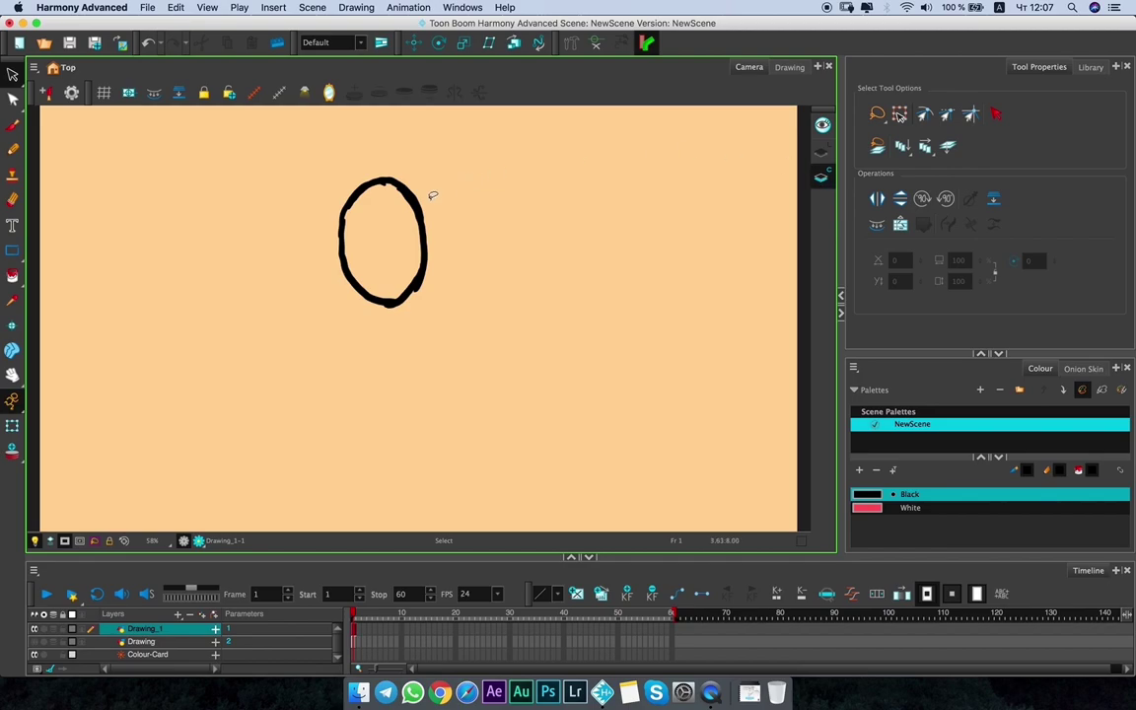
{"action": "mouse_move", "coordinate": [440, 190]}
{"action": "left_mouse_down"}
{"action": "mouse_move", "coordinate": [317, 203]}
{"action": "mouse_move", "coordinate": [377, 169]}
{"action": "mouse_move", "coordinate": [350, 263]}
{"action": "mouse_move", "coordinate": [428, 178]}
{"action": "mouse_move", "coordinate": [363, 240]}
{"action": "mouse_move", "coordinate": [420, 232]}
{"action": "left_mouse_up"}
Create Colour Art from the oval's Line Art and make Colour Art the current layer.
{"action": "left_click", "coordinate": [823, 155]}
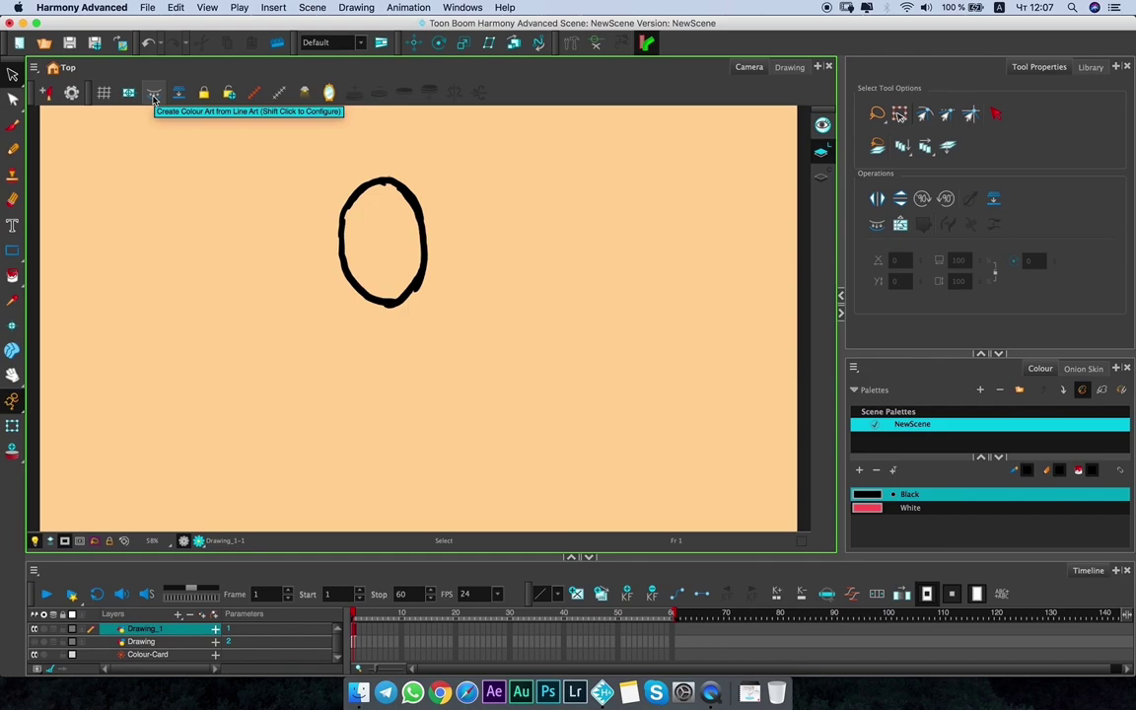
{"action": "mouse_move", "coordinate": [449, 162]}
{"action": "left_mouse_down"}
{"action": "mouse_move", "coordinate": [426, 156]}
{"action": "mouse_move", "coordinate": [384, 352]}
{"action": "mouse_move", "coordinate": [484, 192]}
{"action": "left_mouse_up"}
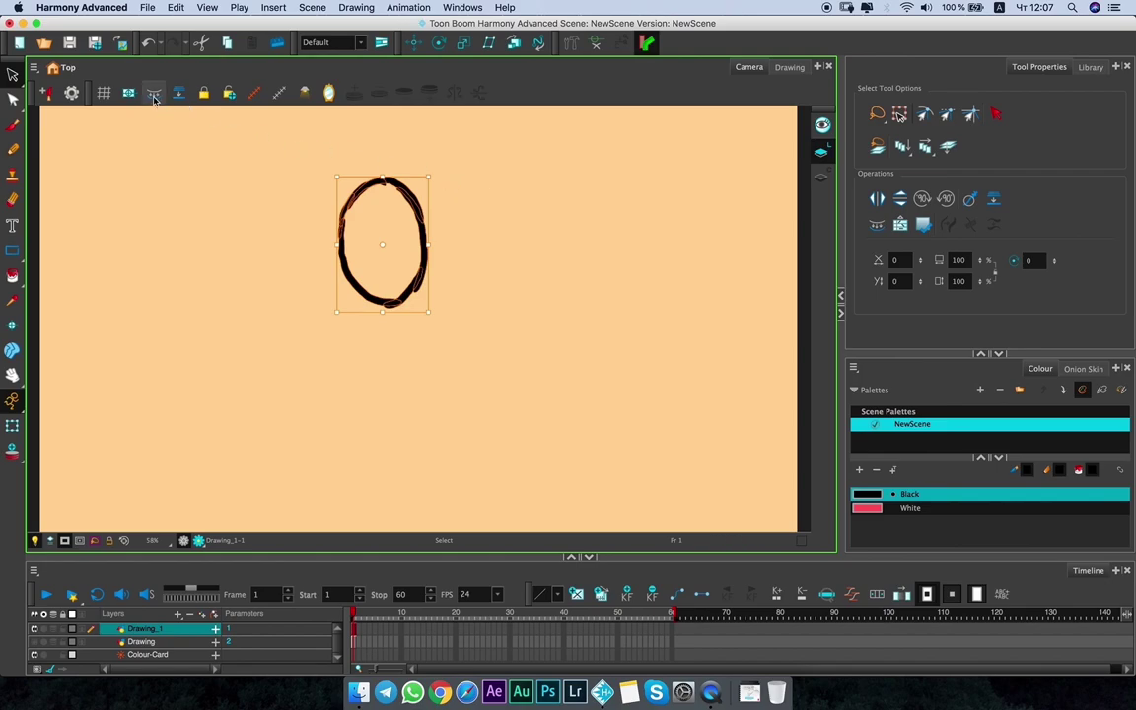
{"action": "left_click", "coordinate": [474, 150]}
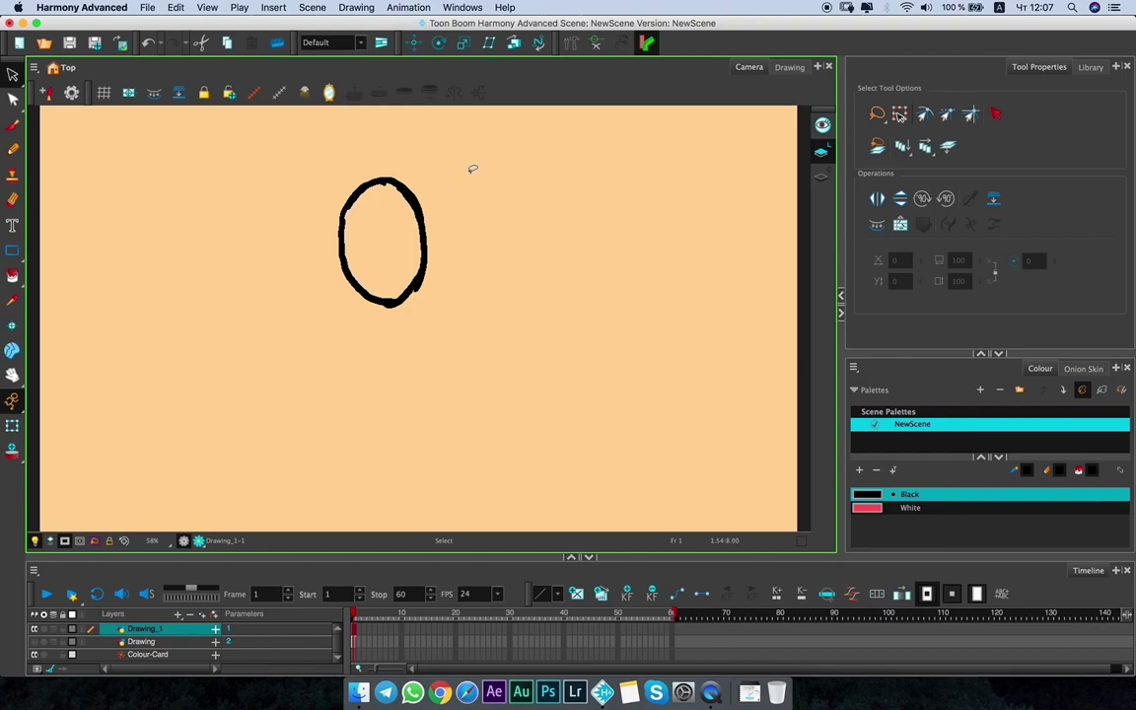
{"action": "left_click", "coordinate": [821, 179]}
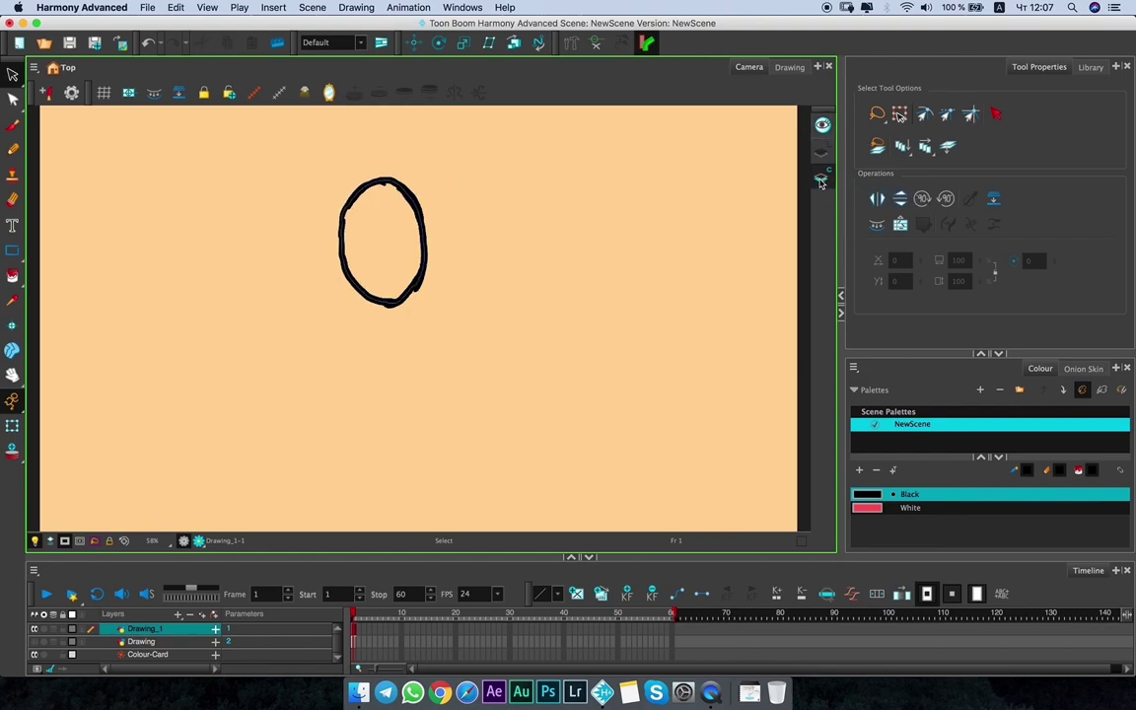
Paint the inside of the oval on Colour Art with the pink swatch named White.
{"action": "scroll", "coordinate": [404, 218], "scroll_direction": "up", "scroll_amount": 5}
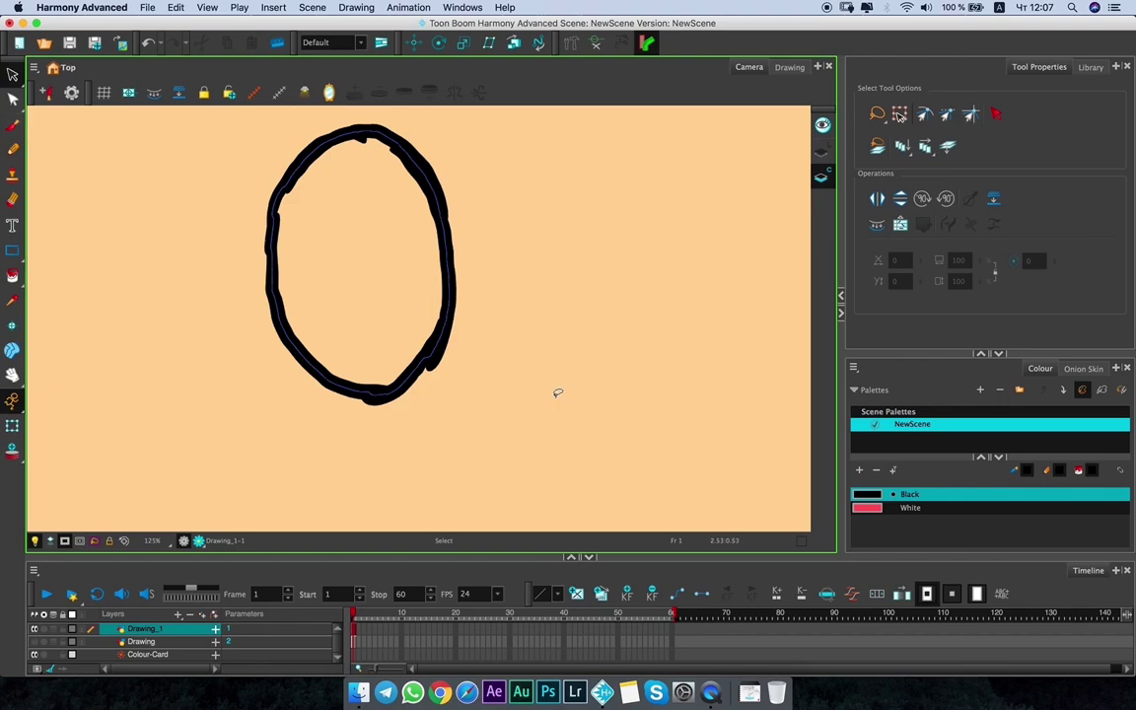
{"action": "left_click", "coordinate": [880, 511]}
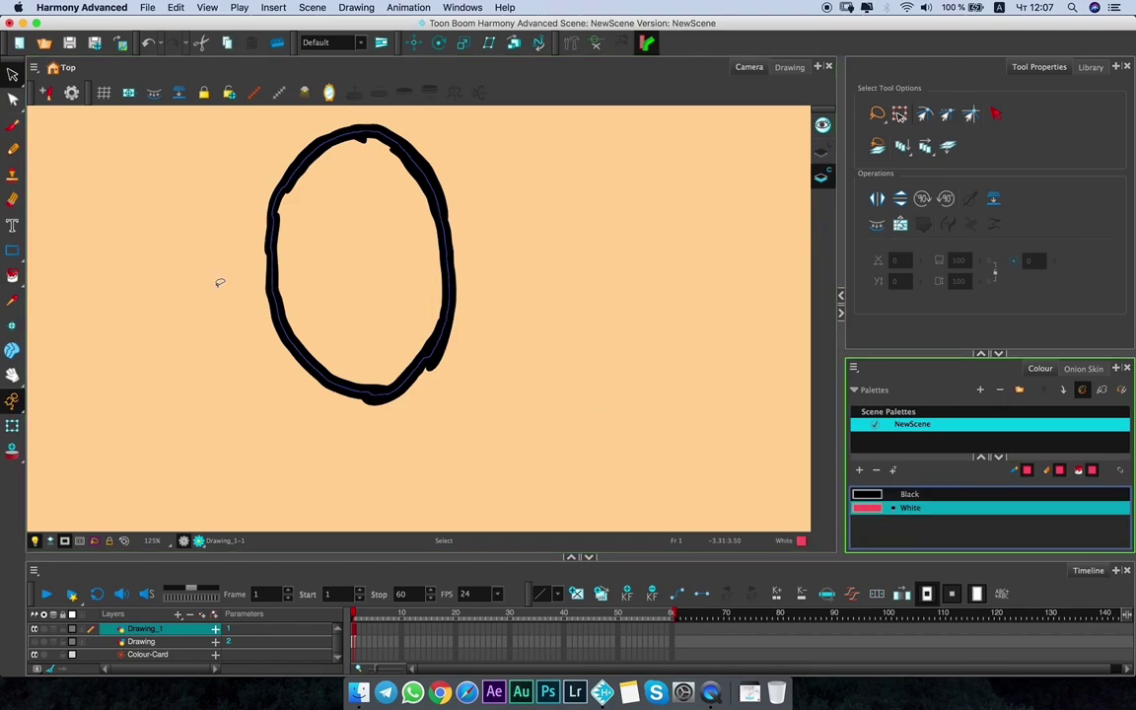
{"action": "left_click", "coordinate": [12, 274]}
{"action": "left_click", "coordinate": [379, 219]}
Check the outline's selection on Line Art and erase a gap in its upper-right part.
{"action": "key", "text": "alt+s"}
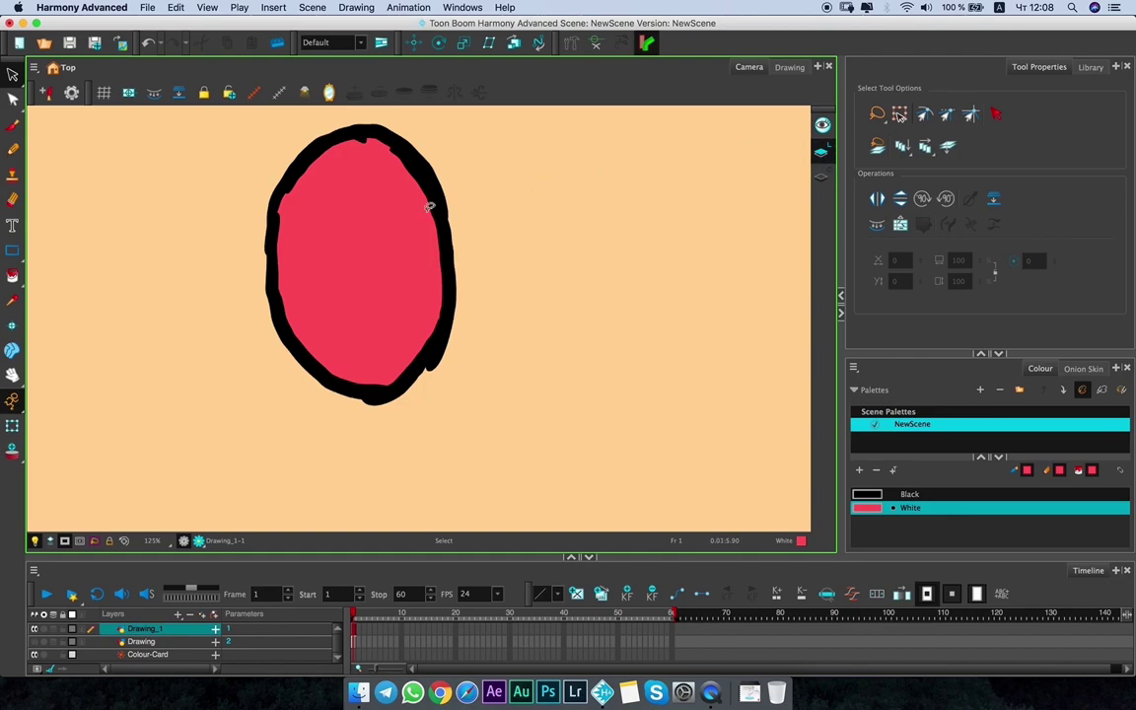
{"action": "left_click_drag", "start_coordinate": [480, 198], "coordinate": [381, 246]}
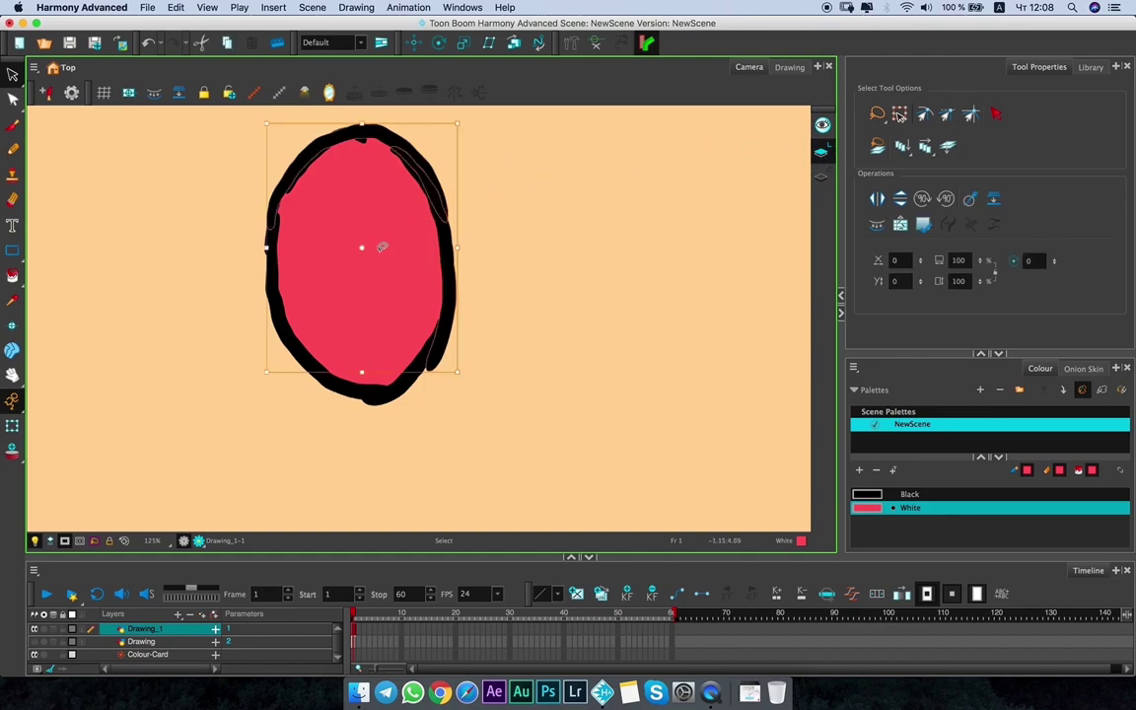
{"action": "left_click", "coordinate": [478, 173]}
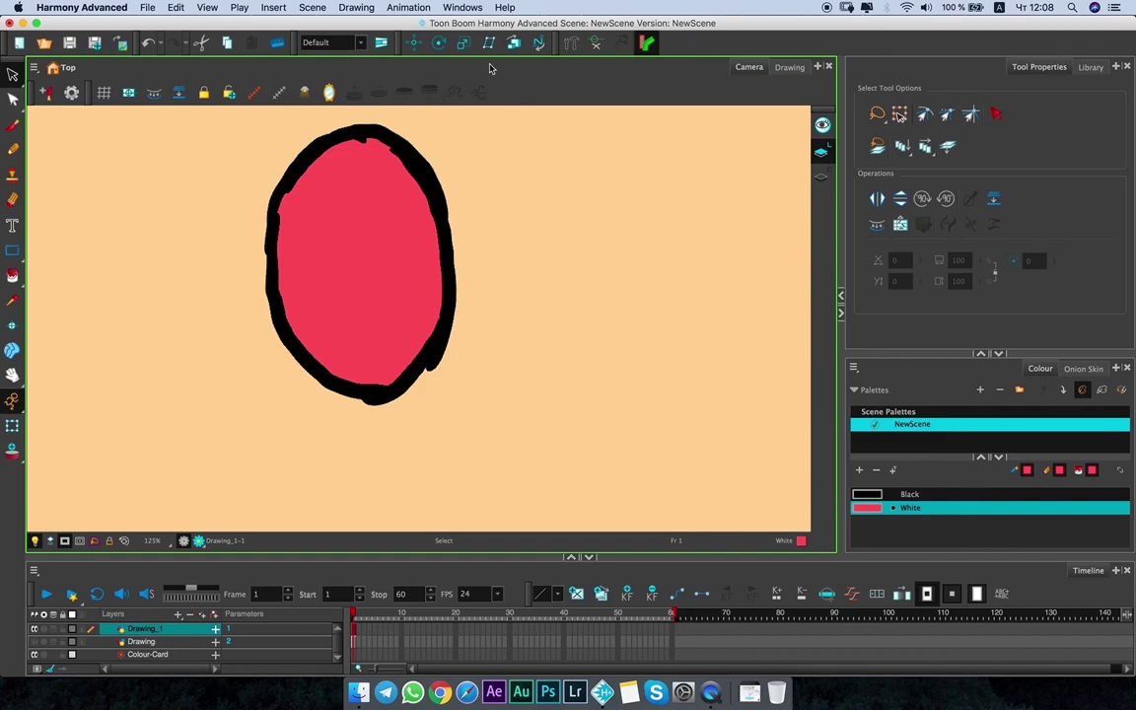
{"action": "key", "text": "alt+e"}
{"action": "left_click_drag", "start_coordinate": [426, 163], "coordinate": [445, 201]}
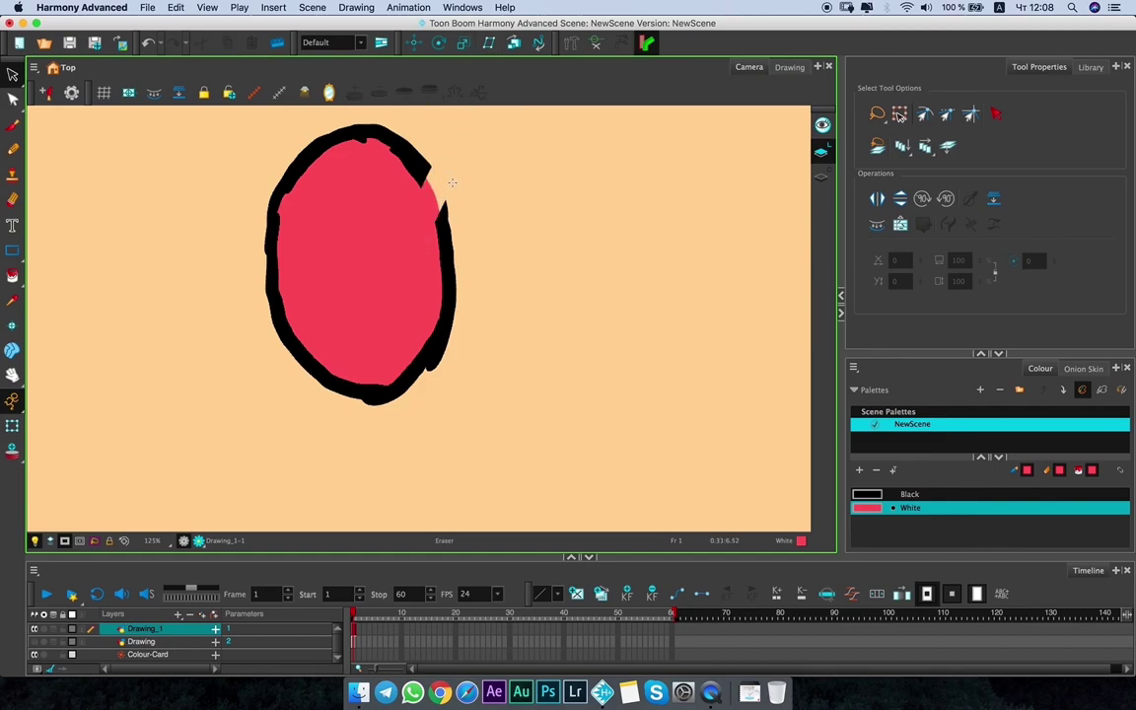
Cut away the upper-left part of the oval's pink fill on Colour Art.
{"action": "key", "text": "alt+s"}
{"action": "key", "text": "ctrl+a"}
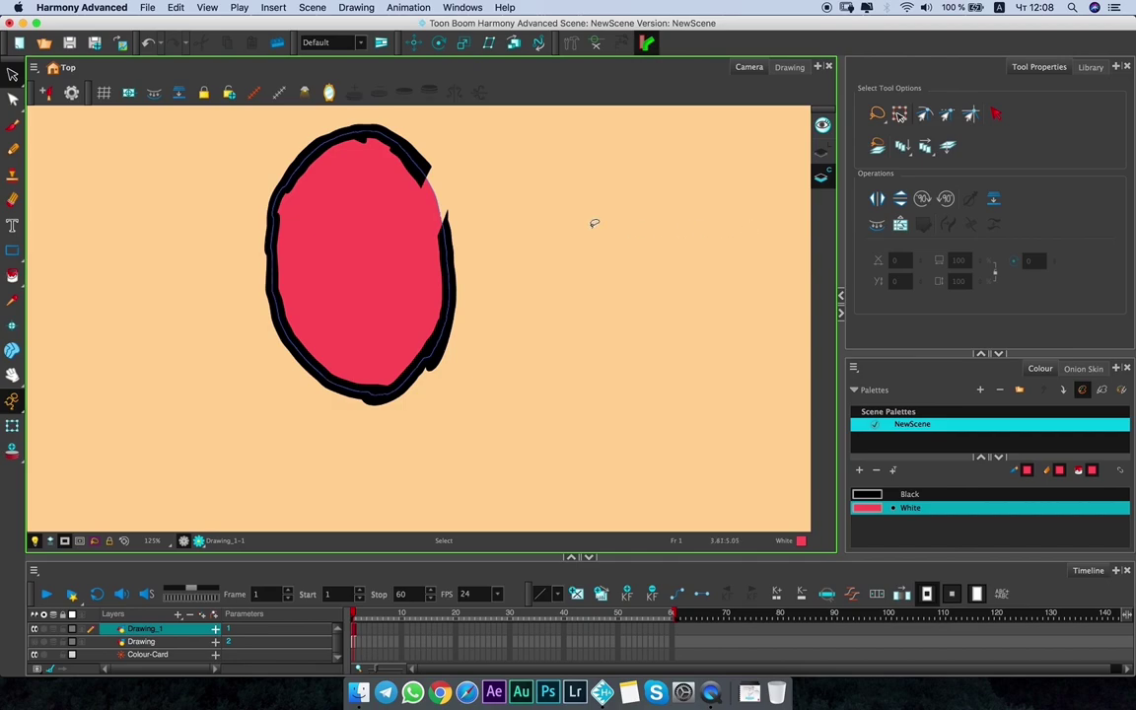
{"action": "mouse_move", "coordinate": [310, 156]}
{"action": "left_mouse_down"}
{"action": "mouse_move", "coordinate": [296, 148]}
{"action": "mouse_move", "coordinate": [360, 133]}
{"action": "mouse_move", "coordinate": [325, 123]}
{"action": "mouse_move", "coordinate": [353, 131]}
{"action": "mouse_move", "coordinate": [255, 229]}
{"action": "mouse_move", "coordinate": [246, 254]}
{"action": "left_mouse_up"}
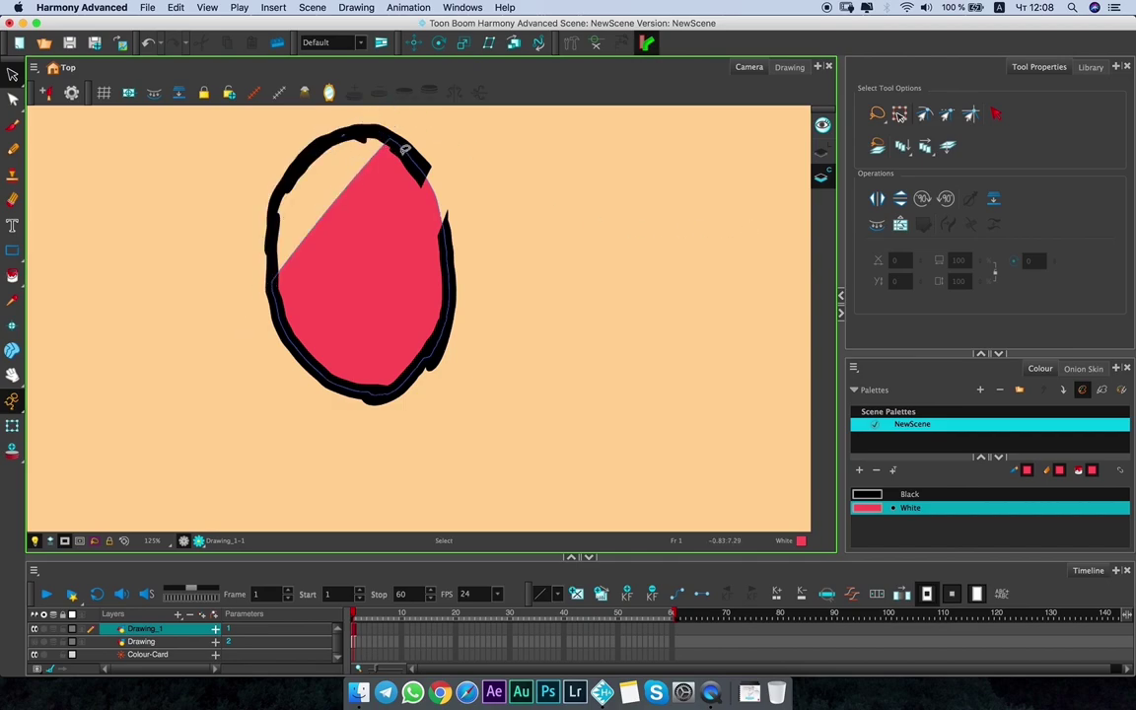
{"action": "key", "text": "alt+s"}
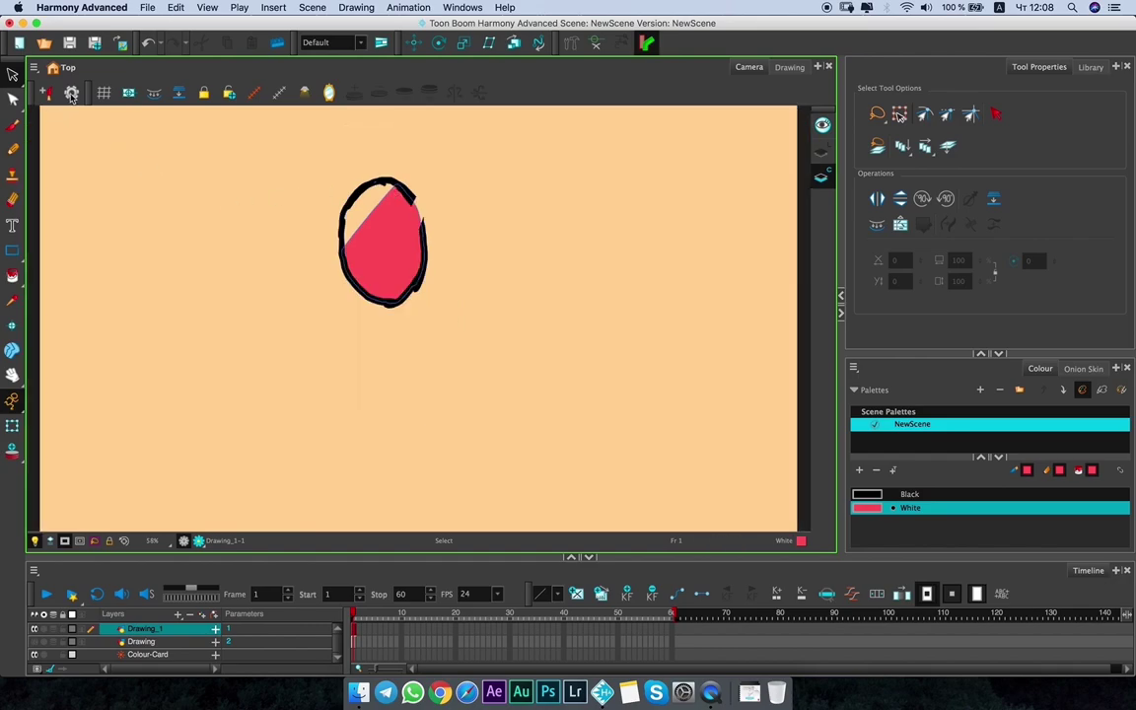
Delete the remaining pink fill from the oval, keeping only the black outline.
{"action": "left_click", "coordinate": [820, 155]}
{"action": "mouse_move", "coordinate": [394, 128]}
{"action": "left_mouse_down"}
{"action": "mouse_move", "coordinate": [487, 336]}
{"action": "mouse_move", "coordinate": [485, 146]}
{"action": "left_mouse_up"}
{"action": "key", "text": "Delete"}
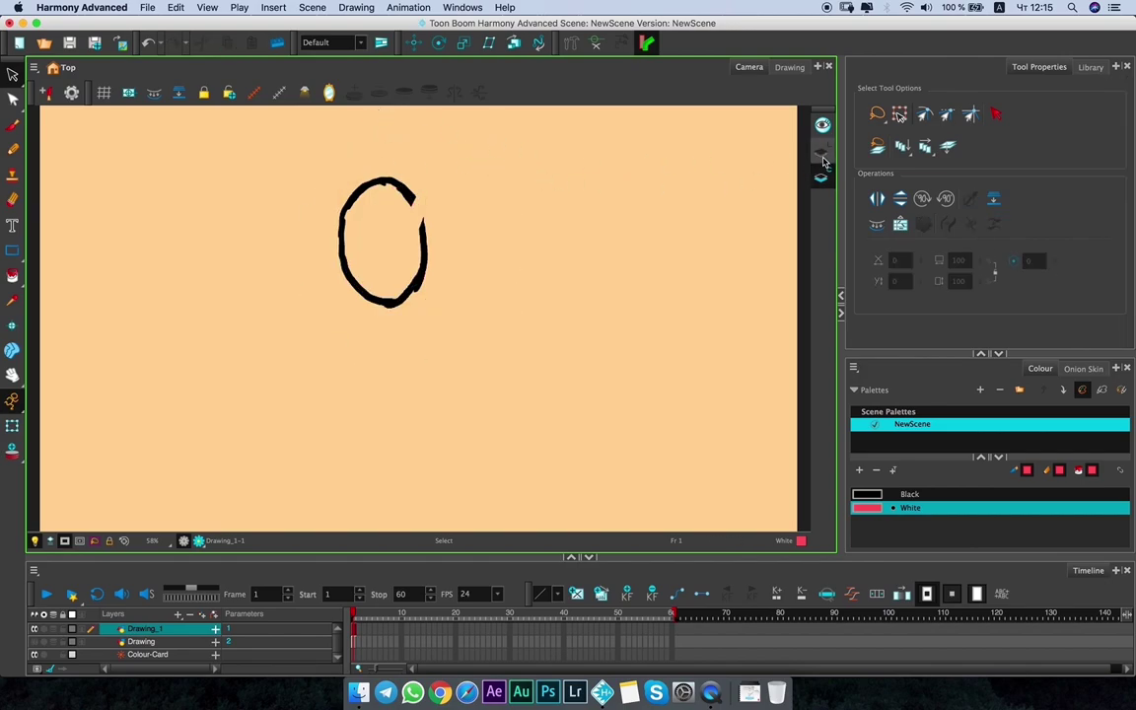
Examine the oval's outline by selecting around it on Line Art and Colour Art, returning to Line Art.
{"action": "left_click", "coordinate": [820, 155]}
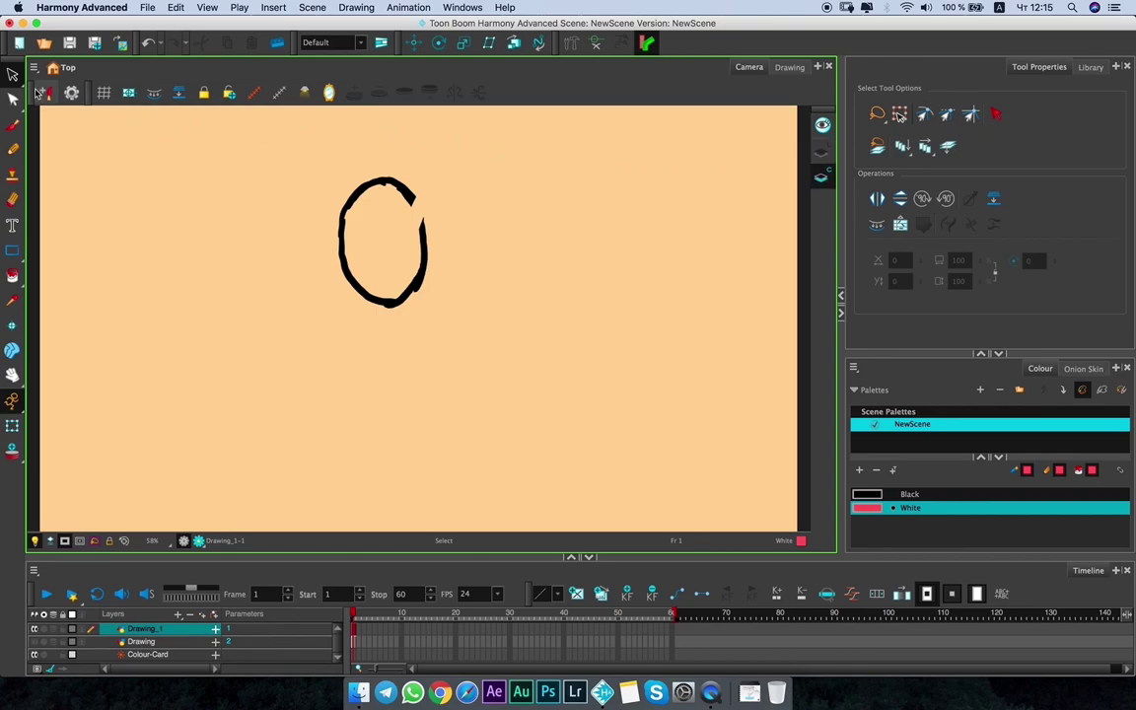
{"action": "key", "text": "shift+e"}
{"action": "mouse_move", "coordinate": [394, 179]}
{"action": "left_mouse_down"}
{"action": "mouse_move", "coordinate": [405, 215]}
{"action": "mouse_move", "coordinate": [318, 225]}
{"action": "left_mouse_up"}
{"action": "key", "text": "alt+s"}
{"action": "left_click", "coordinate": [822, 181]}
{"action": "left_click_drag", "start_coordinate": [390, 160], "coordinate": [394, 146]}
{"action": "left_click", "coordinate": [821, 151]}
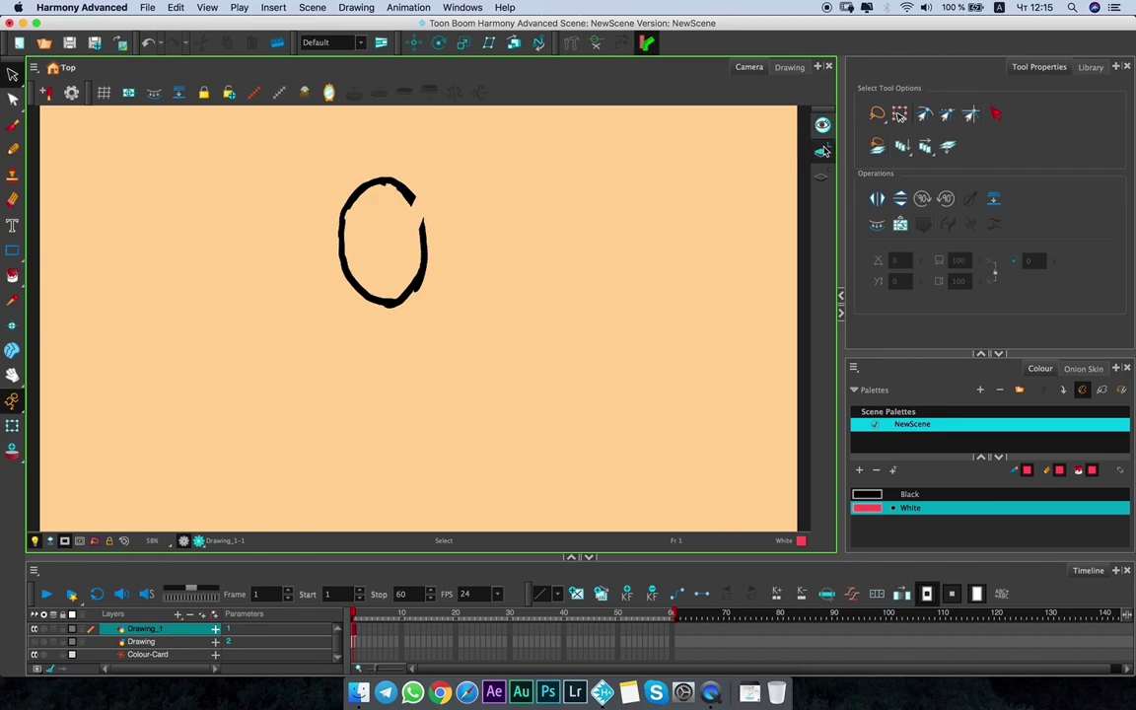
Delete the drawing layer holding the test oval and show the Drawing layer again.
{"action": "left_click", "coordinate": [189, 615]}
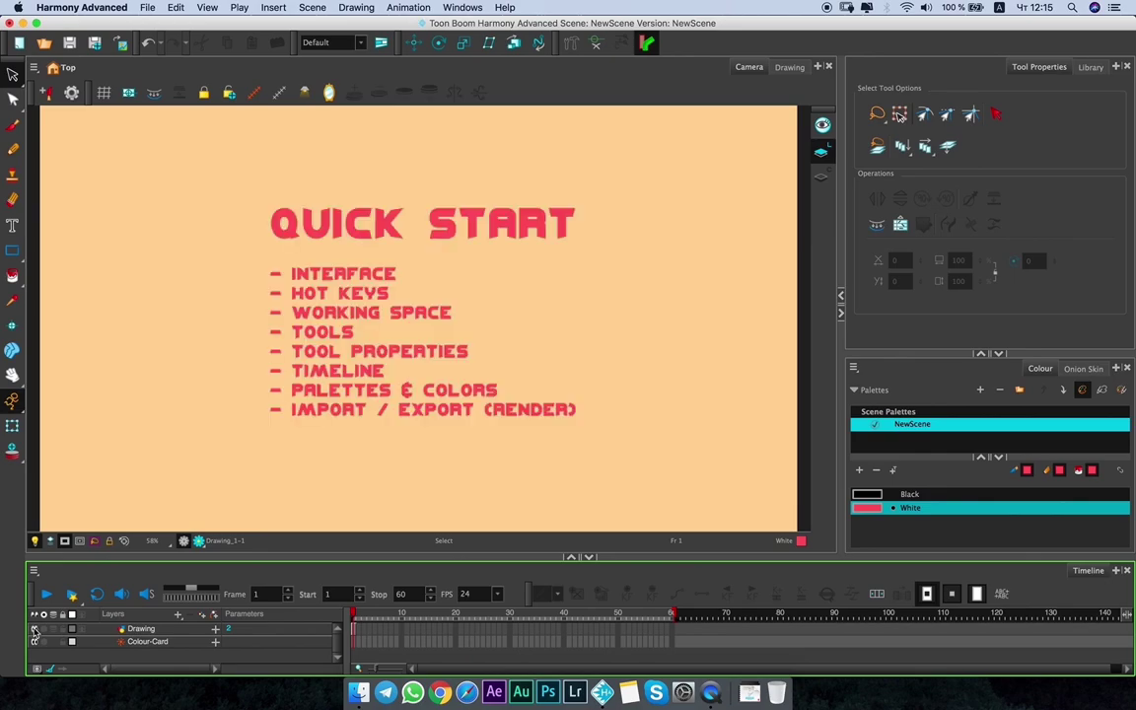
{"action": "left_click", "coordinate": [403, 310]}
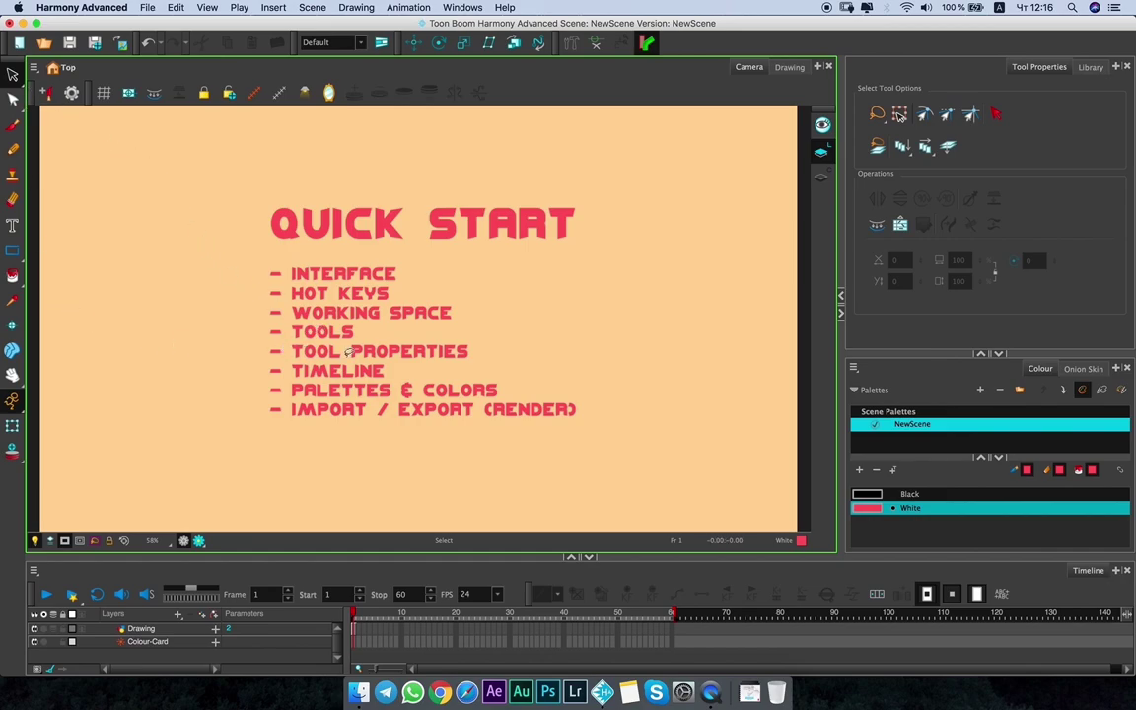
Activate the Select tool from its group of related tools for work on the Quick Start drawing.
{"action": "left_click", "coordinate": [1051, 123]}
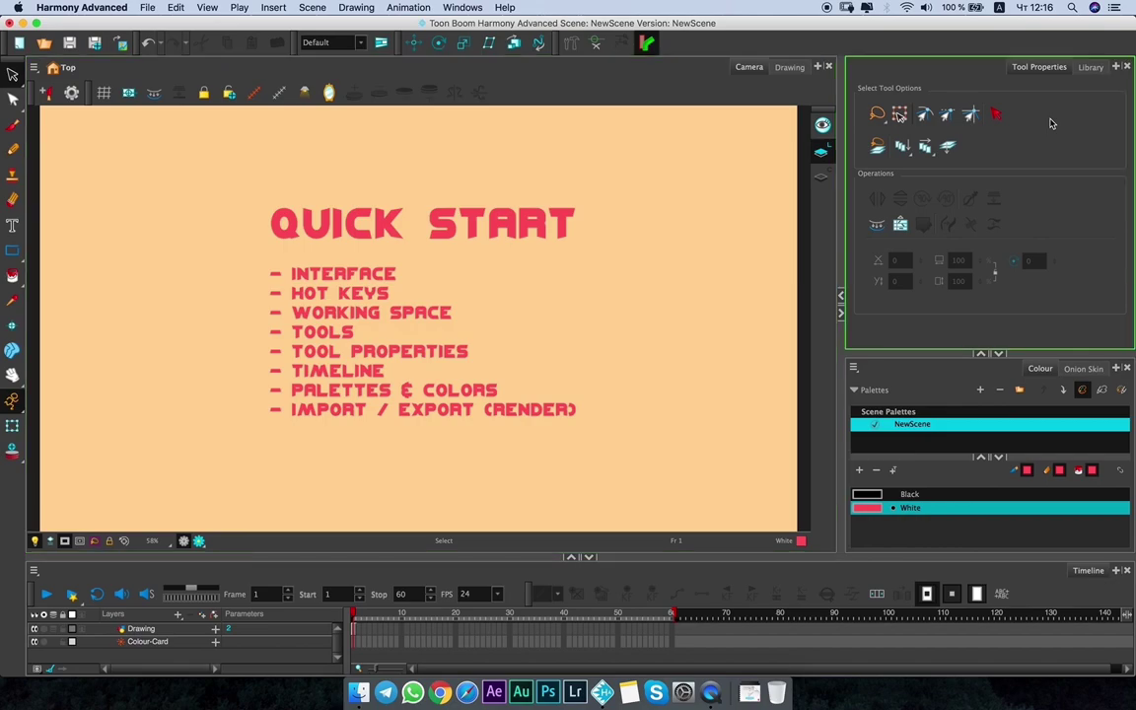
{"action": "left_click", "coordinate": [202, 222]}
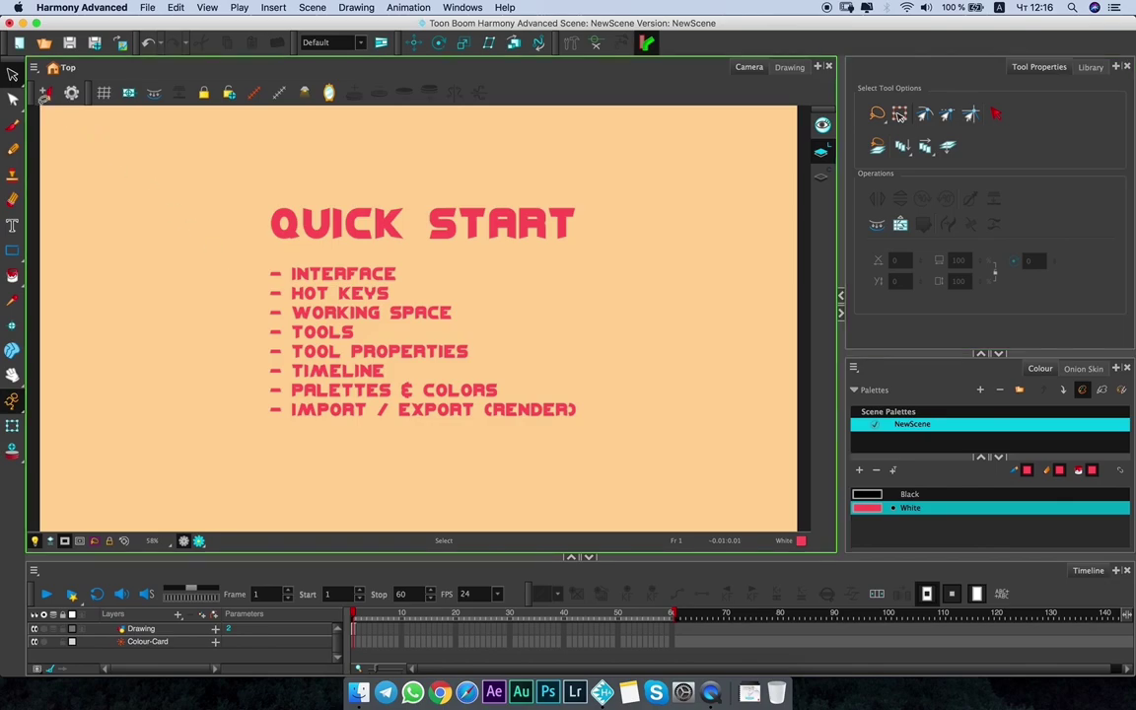
{"action": "left_click", "coordinate": [13, 77]}
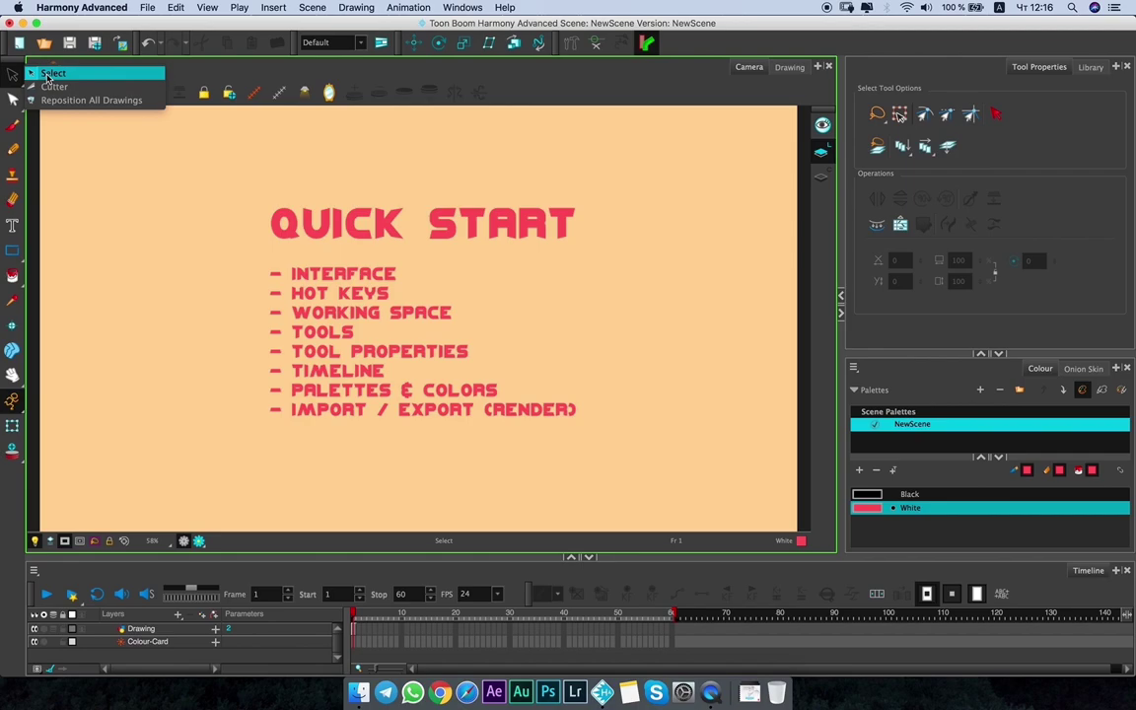
{"action": "left_click", "coordinate": [49, 74]}
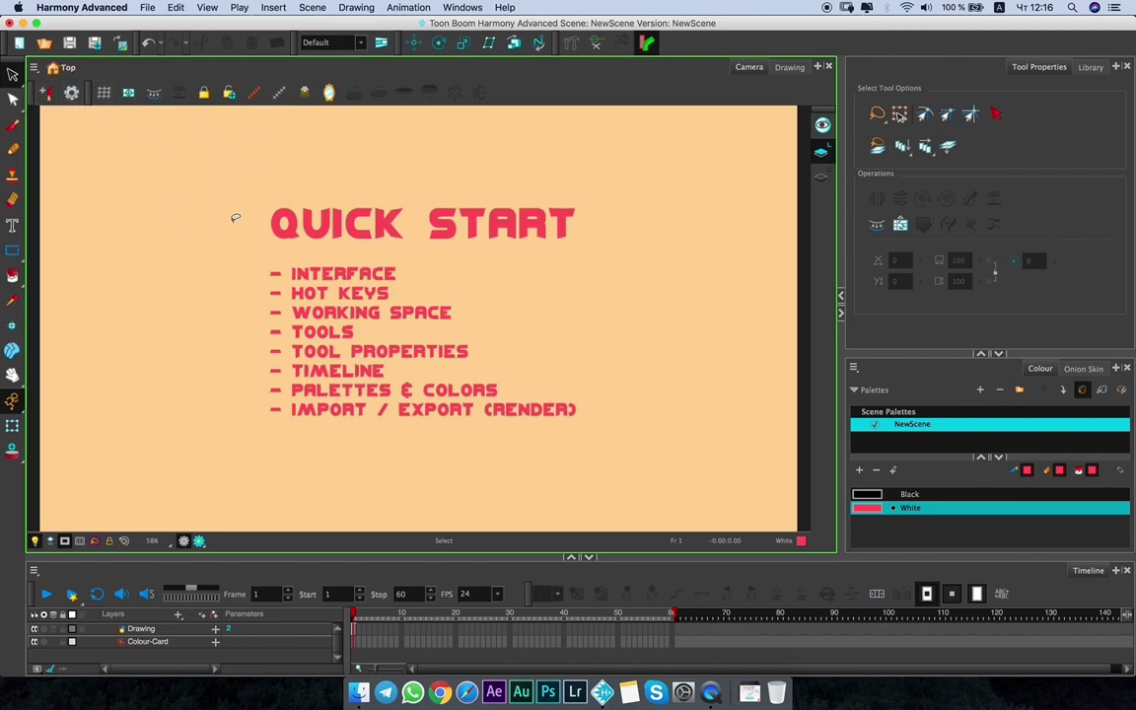
Try lasso selections in the empty area around the Quick Start text and check the lasso selection option.
{"action": "mouse_move", "coordinate": [244, 150]}
{"action": "left_mouse_down"}
{"action": "mouse_move", "coordinate": [176, 180]}
{"action": "mouse_move", "coordinate": [249, 261]}
{"action": "mouse_move", "coordinate": [306, 154]}
{"action": "left_mouse_up"}
{"action": "left_click", "coordinate": [475, 148]}
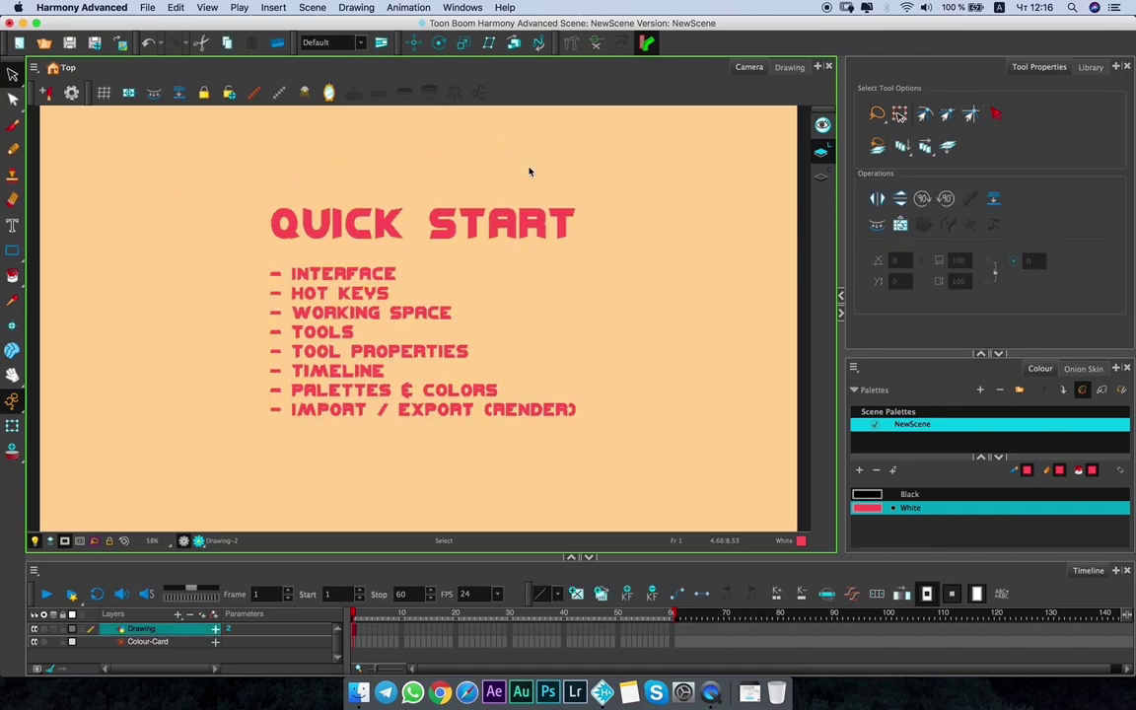
{"action": "mouse_move", "coordinate": [591, 159]}
{"action": "left_mouse_down"}
{"action": "mouse_move", "coordinate": [550, 257]}
{"action": "mouse_move", "coordinate": [676, 252]}
{"action": "mouse_move", "coordinate": [626, 156]}
{"action": "mouse_move", "coordinate": [612, 156]}
{"action": "left_mouse_up"}
{"action": "left_click", "coordinate": [877, 114]}
{"action": "left_click", "coordinate": [892, 135]}
{"action": "mouse_move", "coordinate": [715, 152]}
{"action": "left_mouse_down"}
{"action": "mouse_move", "coordinate": [626, 243]}
{"action": "mouse_move", "coordinate": [564, 212]}
{"action": "left_mouse_up"}
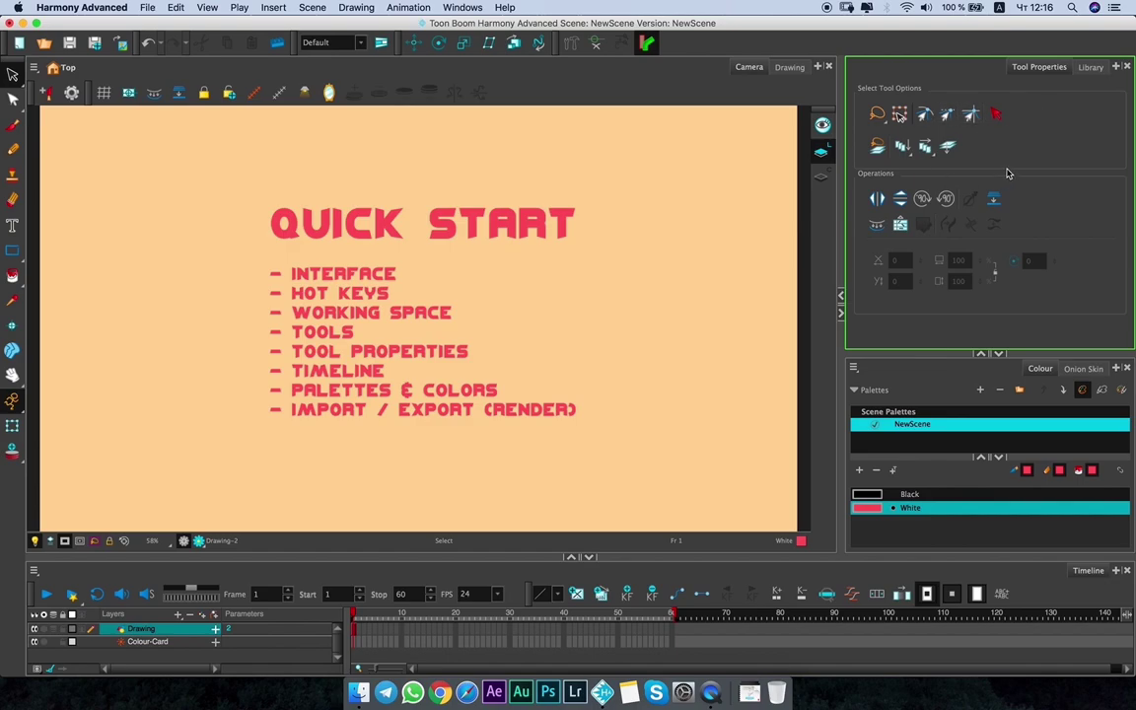
Flip the Quick Start text horizontally and vertically, then rotate it 90° clockwise and counter-clockwise, restoring its original orientation.
{"action": "left_click", "coordinate": [455, 221]}
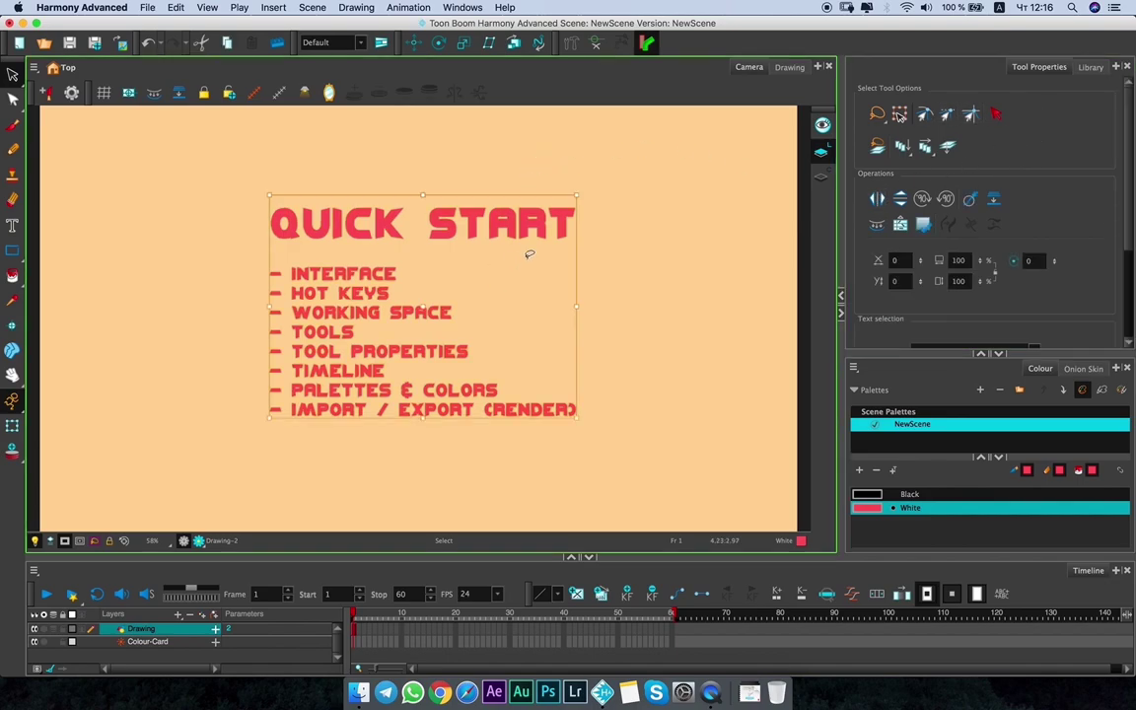
{"action": "left_click", "coordinate": [876, 199]}
{"action": "left_click", "coordinate": [878, 200]}
{"action": "left_click", "coordinate": [899, 199]}
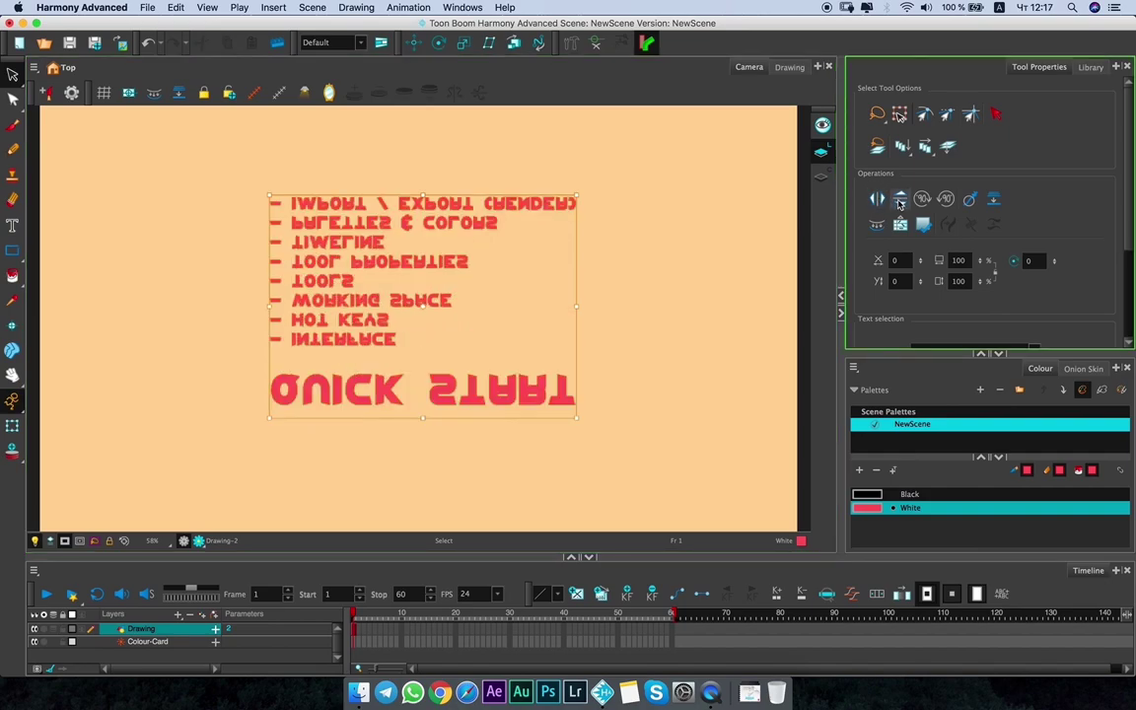
{"action": "left_click", "coordinate": [899, 199]}
{"action": "left_click", "coordinate": [921, 200]}
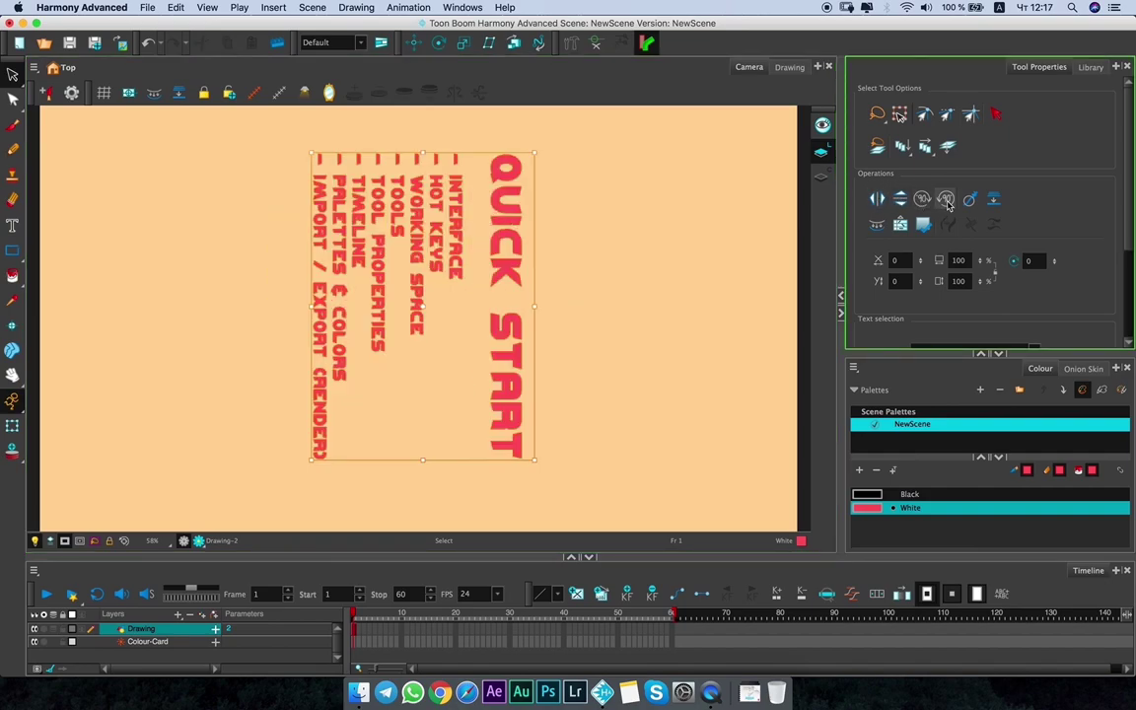
{"action": "left_click", "coordinate": [945, 200]}
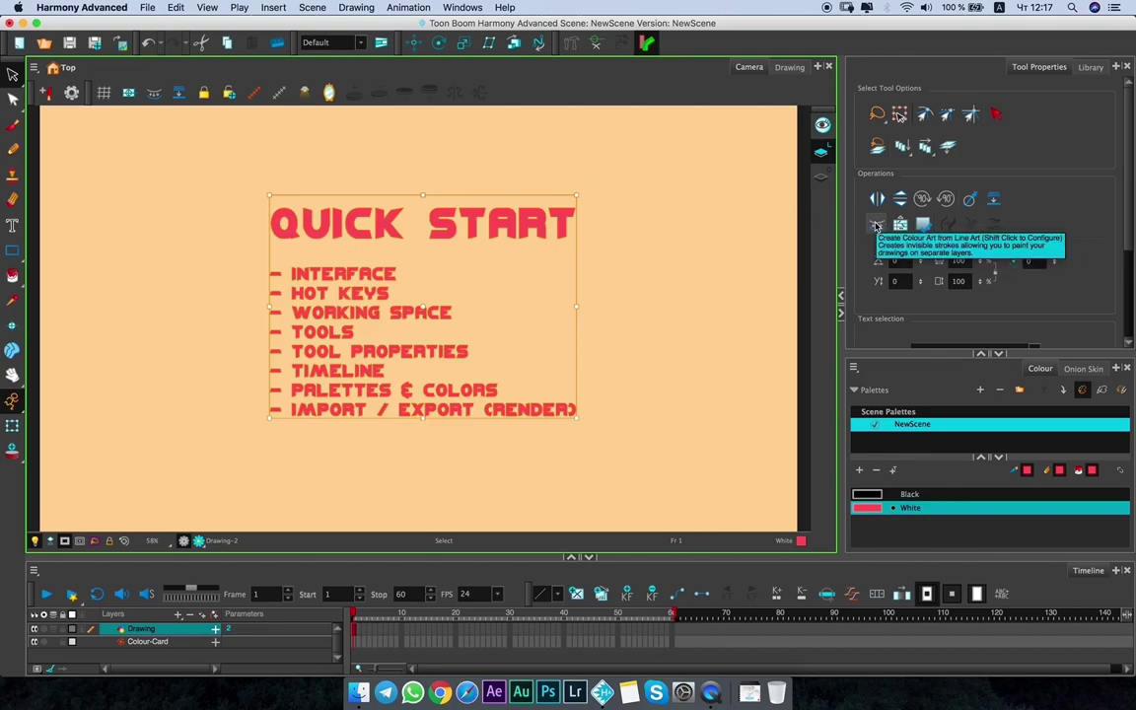
Try out the Select tool's red arrow and contour snapping options on and around the Quick Start text.
{"action": "left_click", "coordinate": [976, 120]}
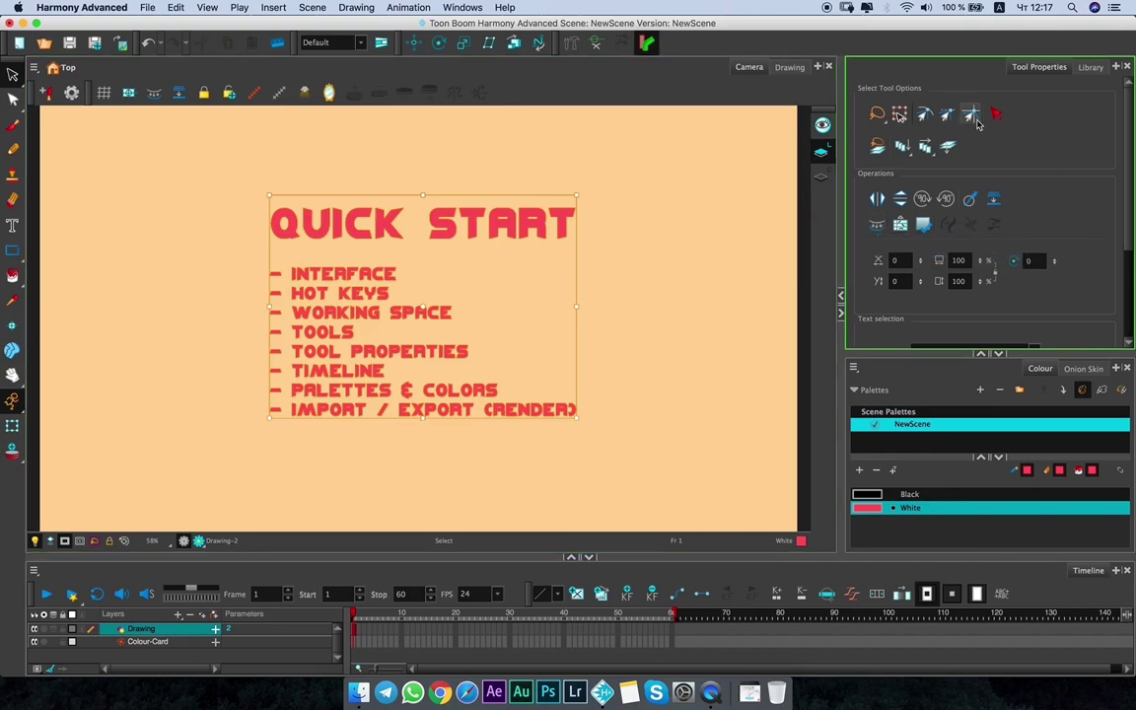
{"action": "left_click", "coordinate": [999, 117]}
{"action": "left_click", "coordinate": [725, 160]}
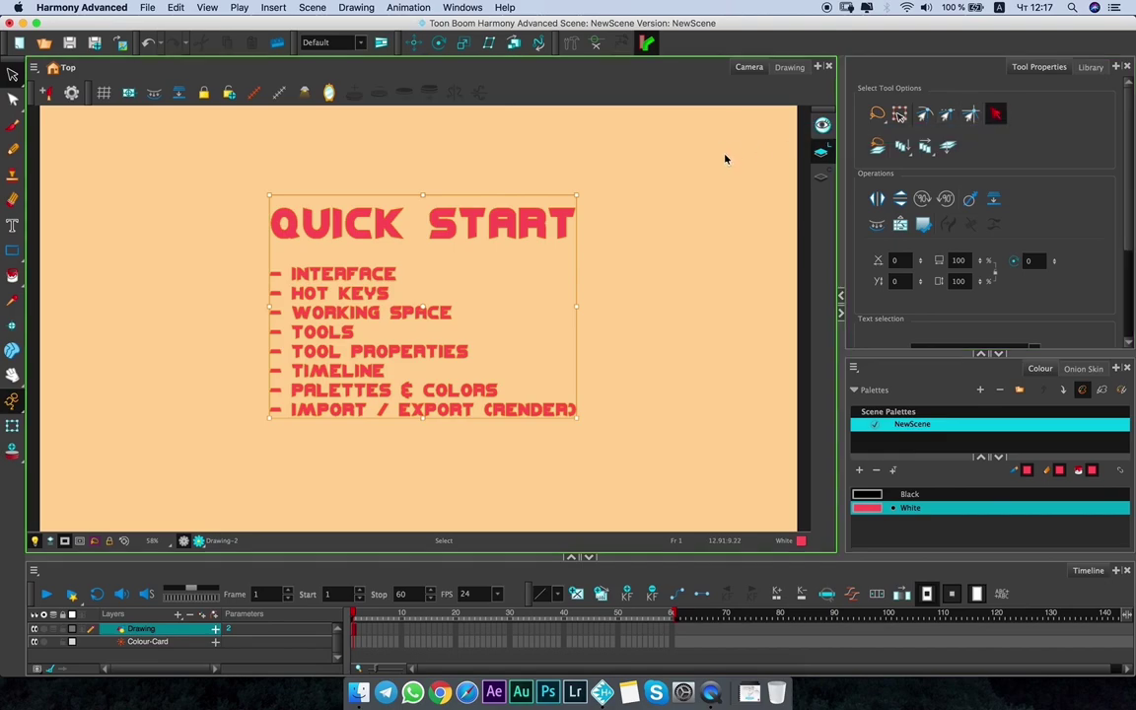
{"action": "left_click", "coordinate": [569, 218]}
{"action": "left_click", "coordinate": [926, 118]}
{"action": "left_click", "coordinate": [700, 175]}
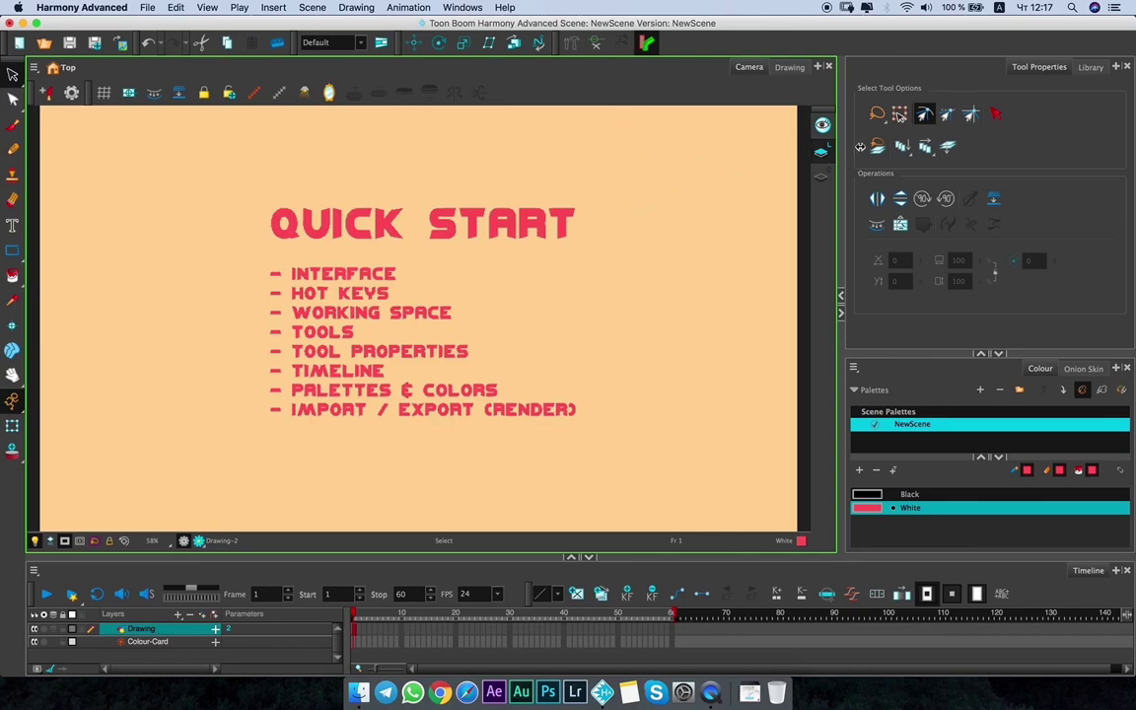
{"action": "left_click", "coordinate": [928, 118]}
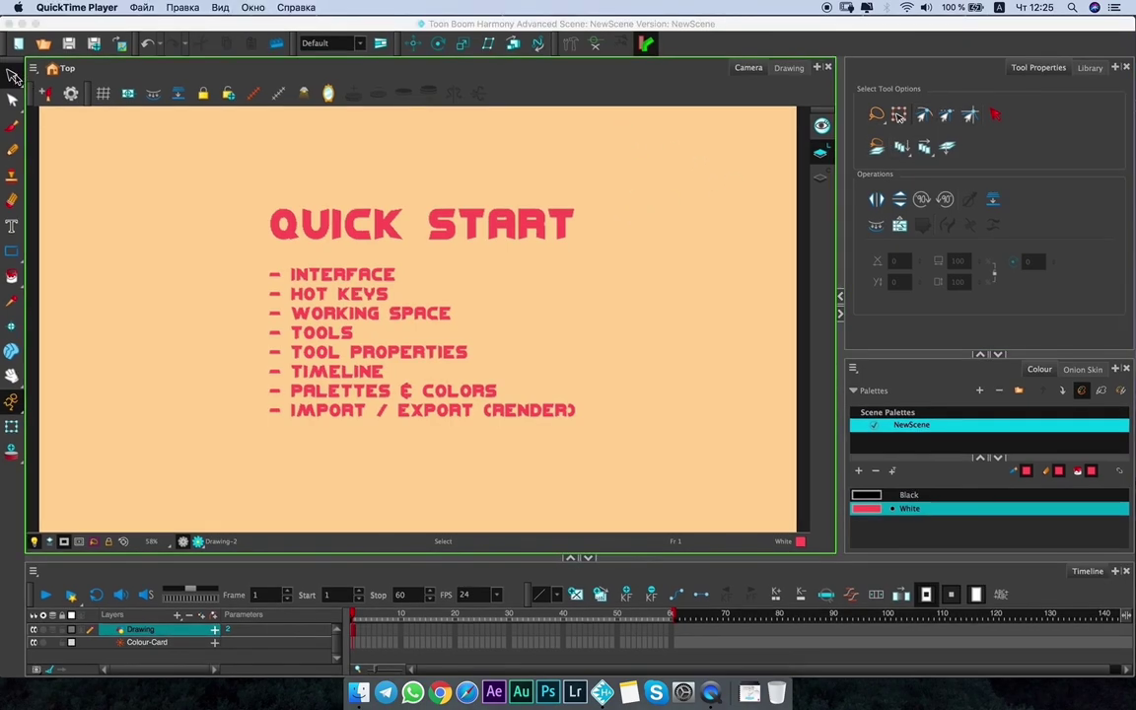
Switch from the Select tool to the Cutter tool.
{"action": "left_click", "coordinate": [13, 77]}
{"action": "left_click_drag", "start_coordinate": [14, 77], "coordinate": [60, 89]}
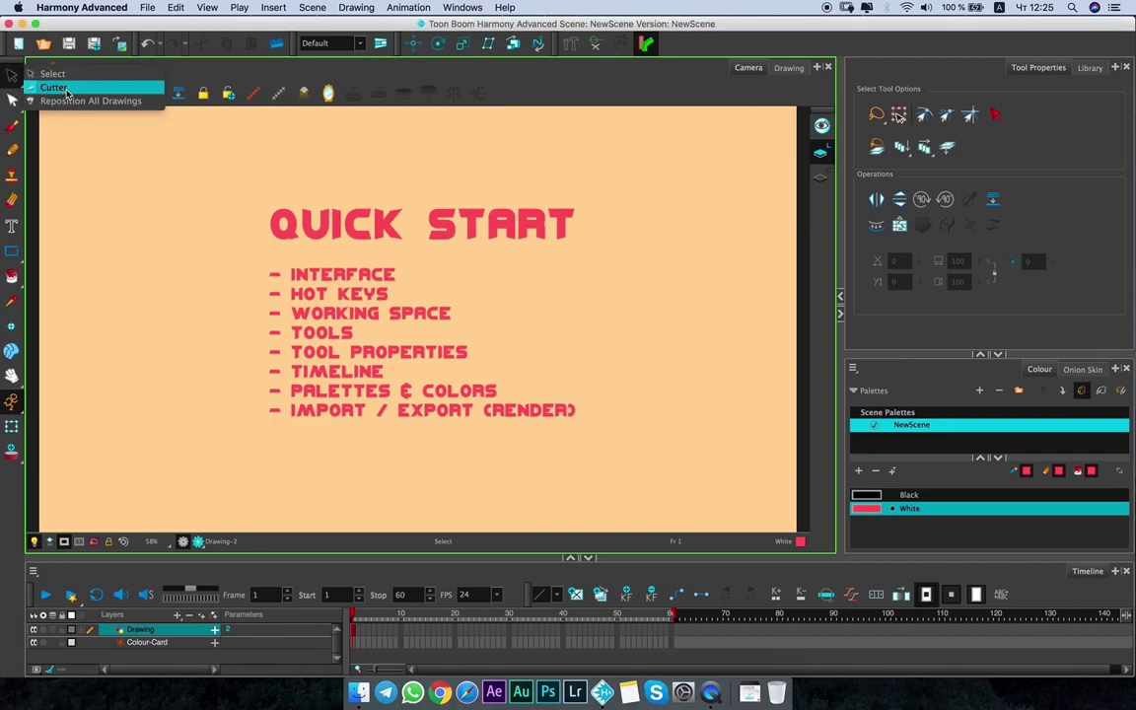
{"action": "left_click_drag", "start_coordinate": [68, 91], "coordinate": [68, 91]}
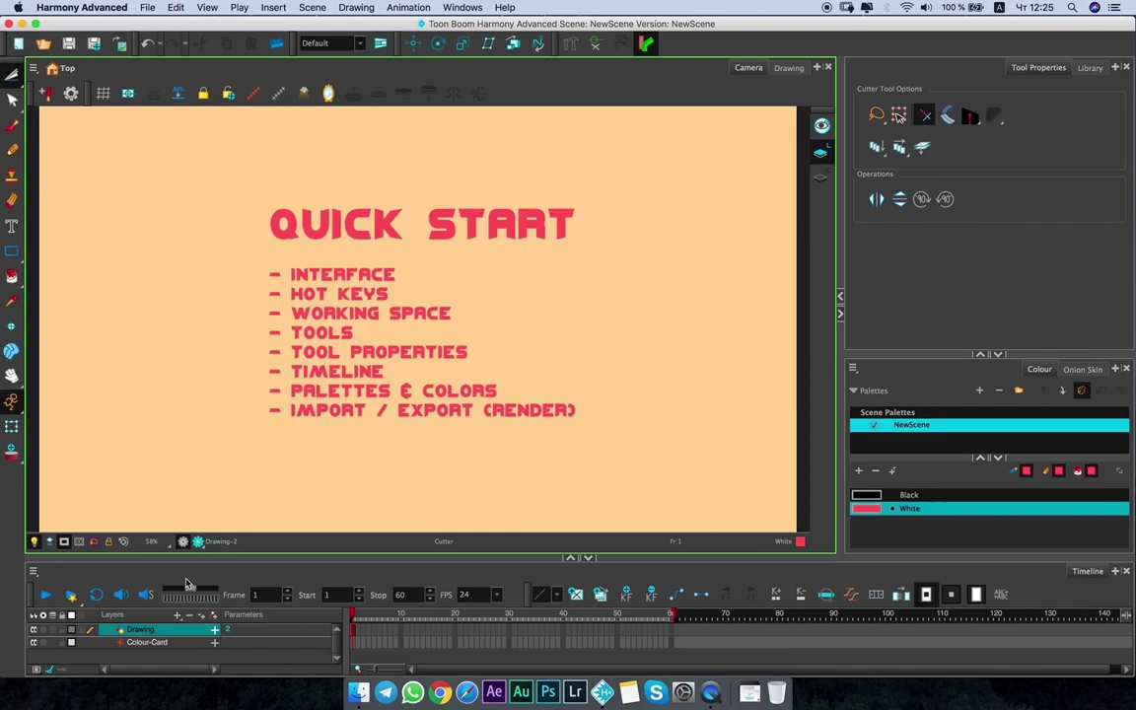
Hide the Drawing layer and add a new drawing layer for testing.
{"action": "left_click", "coordinate": [39, 631]}
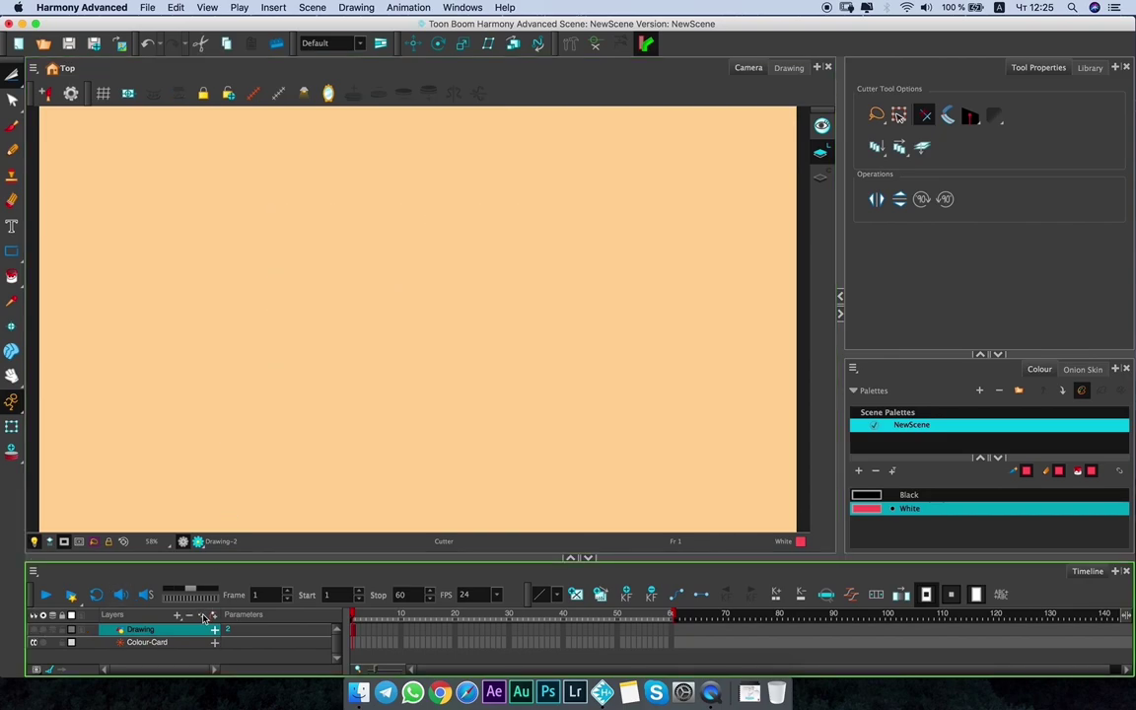
{"action": "left_click", "coordinate": [178, 615]}
{"action": "left_click", "coordinate": [599, 393]}
Draw four crossing pink brush strokes at size 40 that form a square frame with overhanging ends.
{"action": "key", "text": "alt+b"}
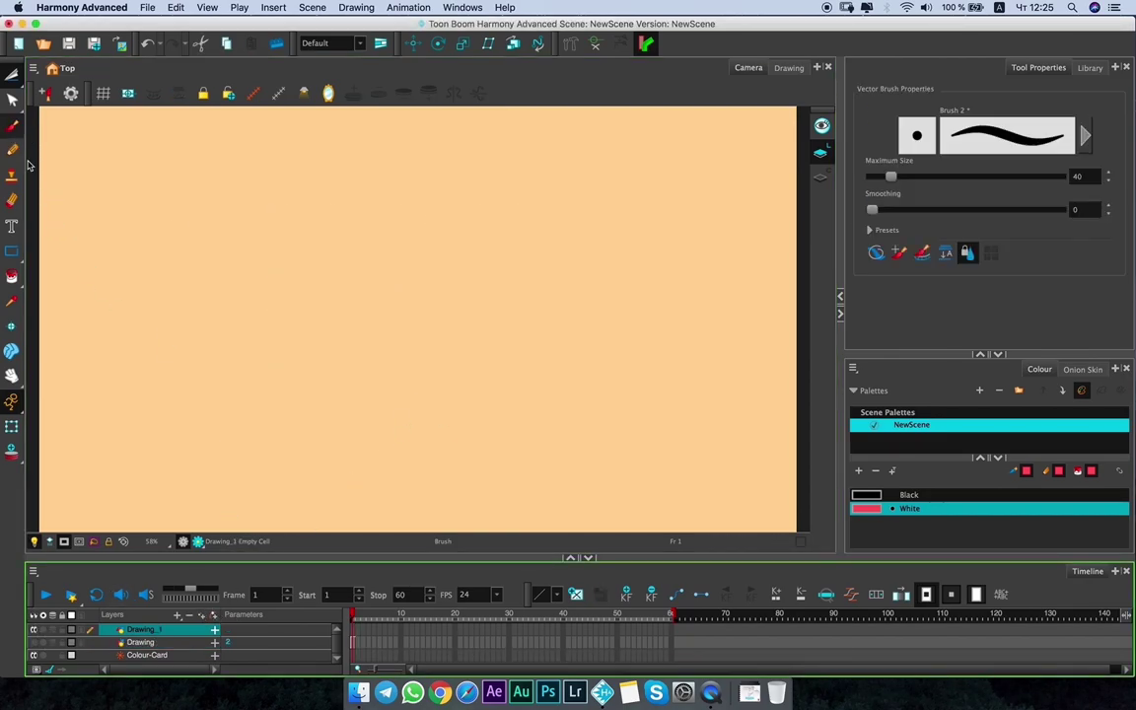
{"action": "left_click_drag", "start_coordinate": [350, 184], "coordinate": [350, 356]}
{"action": "mouse_move", "coordinate": [330, 206]}
{"action": "left_mouse_down"}
{"action": "mouse_move", "coordinate": [425, 203]}
{"action": "mouse_move", "coordinate": [472, 333]}
{"action": "left_mouse_up"}
{"action": "left_click_drag", "start_coordinate": [325, 309], "coordinate": [500, 292]}
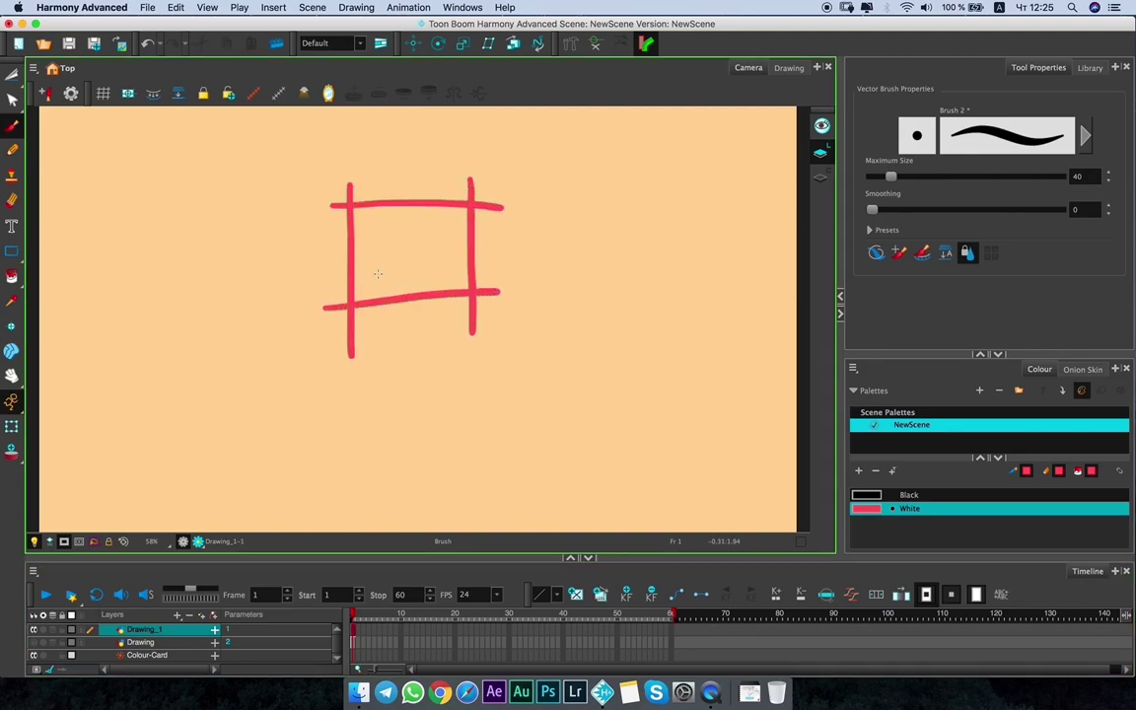
Cut off the frame's overhanging stroke ends and delete its upper-left corner using the Cutter tool.
{"action": "left_click", "coordinate": [11, 73]}
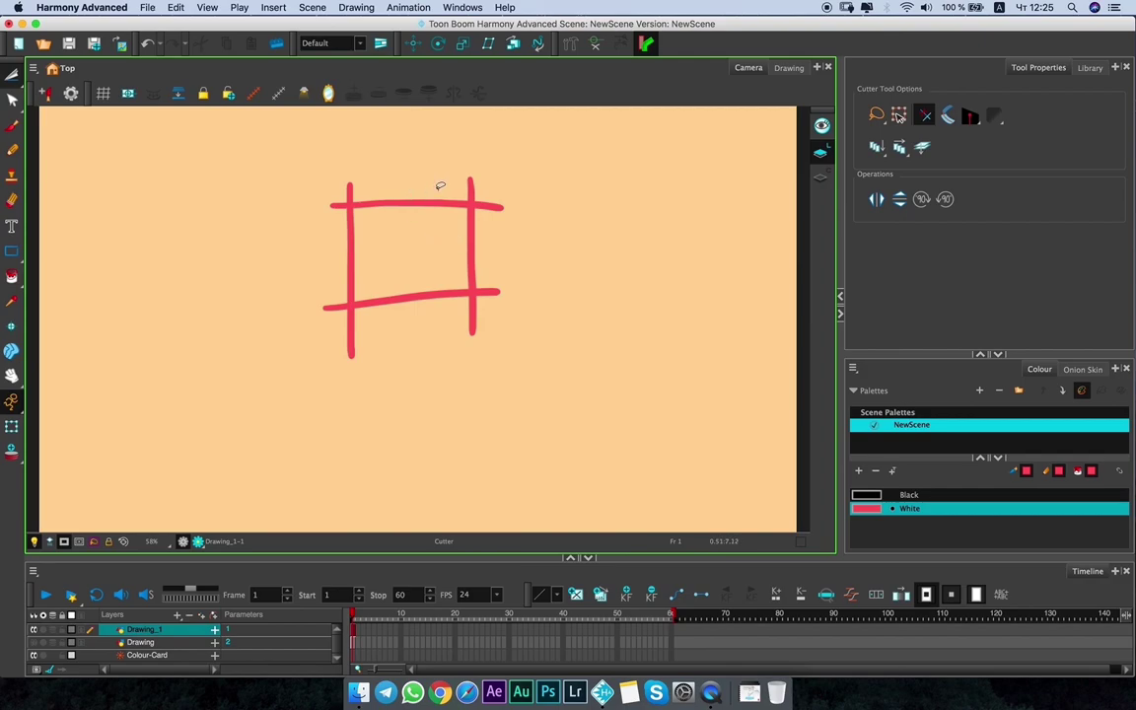
{"action": "left_click_drag", "start_coordinate": [498, 193], "coordinate": [483, 221]}
{"action": "left_click_drag", "start_coordinate": [461, 322], "coordinate": [489, 306]}
{"action": "mouse_move", "coordinate": [347, 289]}
{"action": "left_mouse_down"}
{"action": "mouse_move", "coordinate": [367, 325]}
{"action": "mouse_move", "coordinate": [296, 335]}
{"action": "left_mouse_up"}
{"action": "mouse_move", "coordinate": [347, 185]}
{"action": "left_mouse_down"}
{"action": "mouse_move", "coordinate": [327, 219]}
{"action": "mouse_move", "coordinate": [367, 183]}
{"action": "mouse_move", "coordinate": [345, 180]}
{"action": "mouse_move", "coordinate": [392, 238]}
{"action": "mouse_move", "coordinate": [396, 170]}
{"action": "left_mouse_up"}
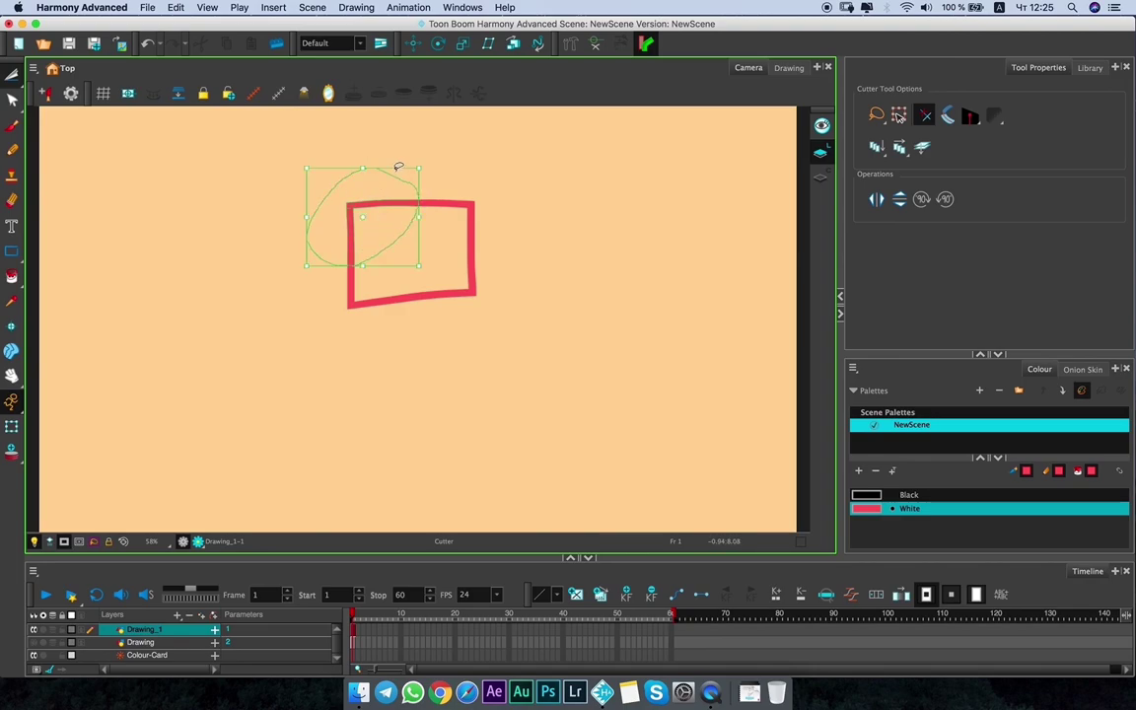
{"action": "key", "text": "Delete"}
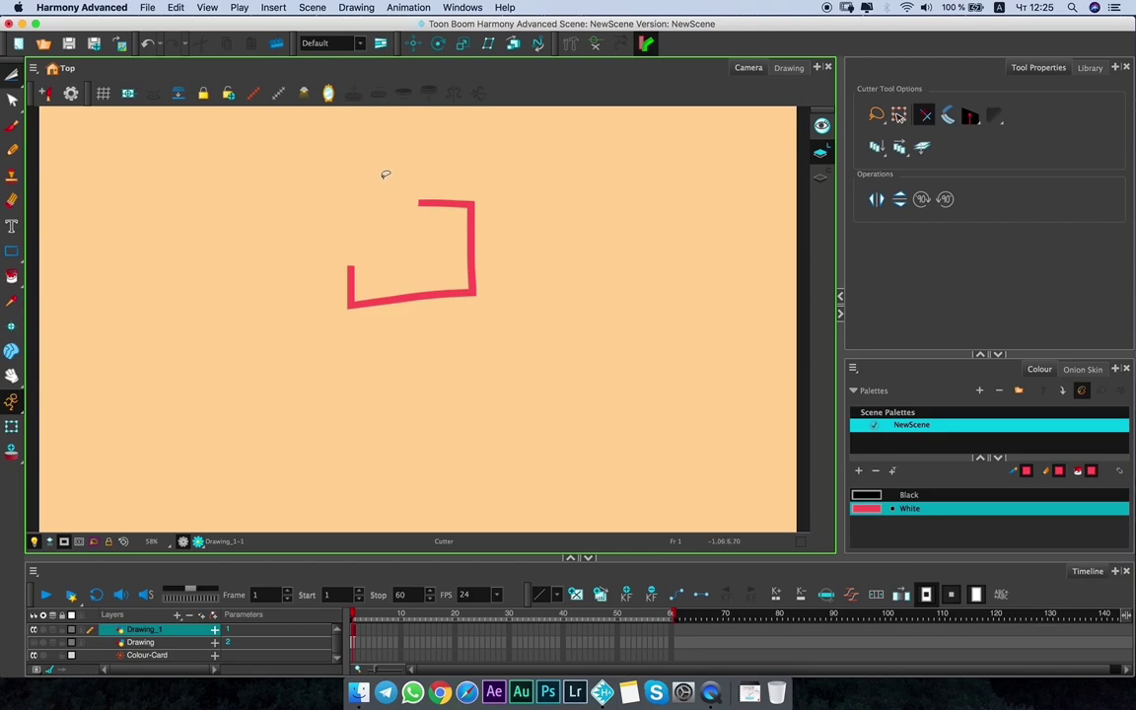
Delete the remaining frame strokes using the Select tool.
{"action": "left_click", "coordinate": [20, 85]}
{"action": "left_click", "coordinate": [51, 73]}
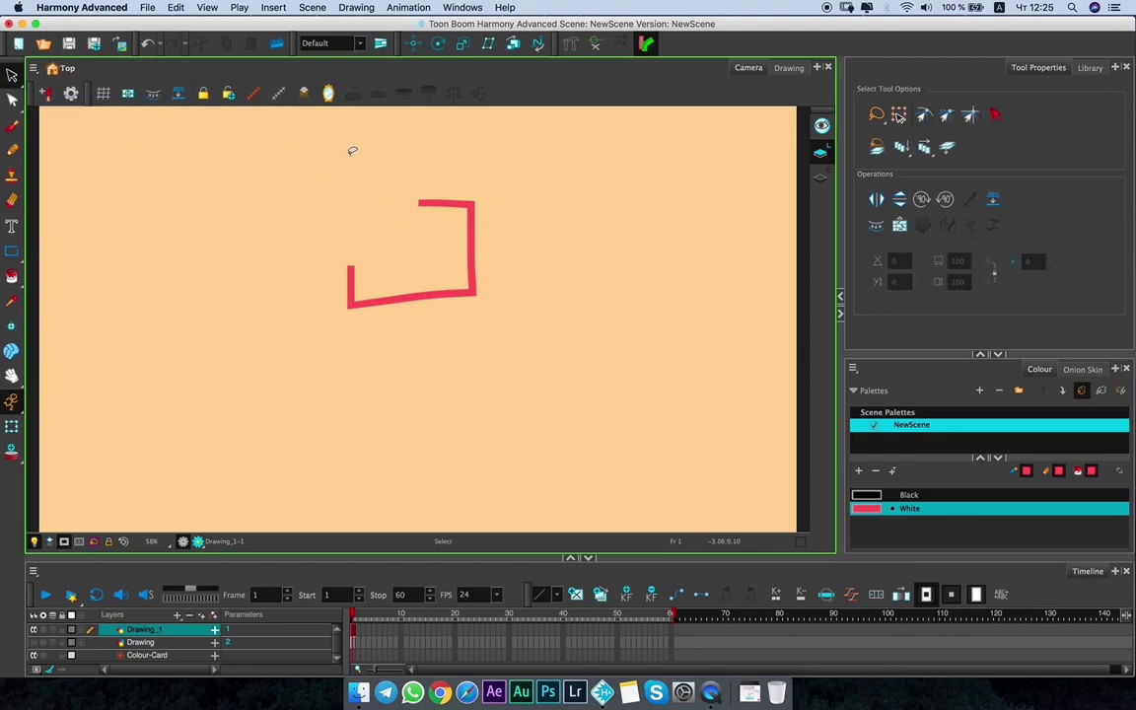
{"action": "left_click_drag", "start_coordinate": [341, 138], "coordinate": [413, 250]}
{"action": "key", "text": "Delete"}
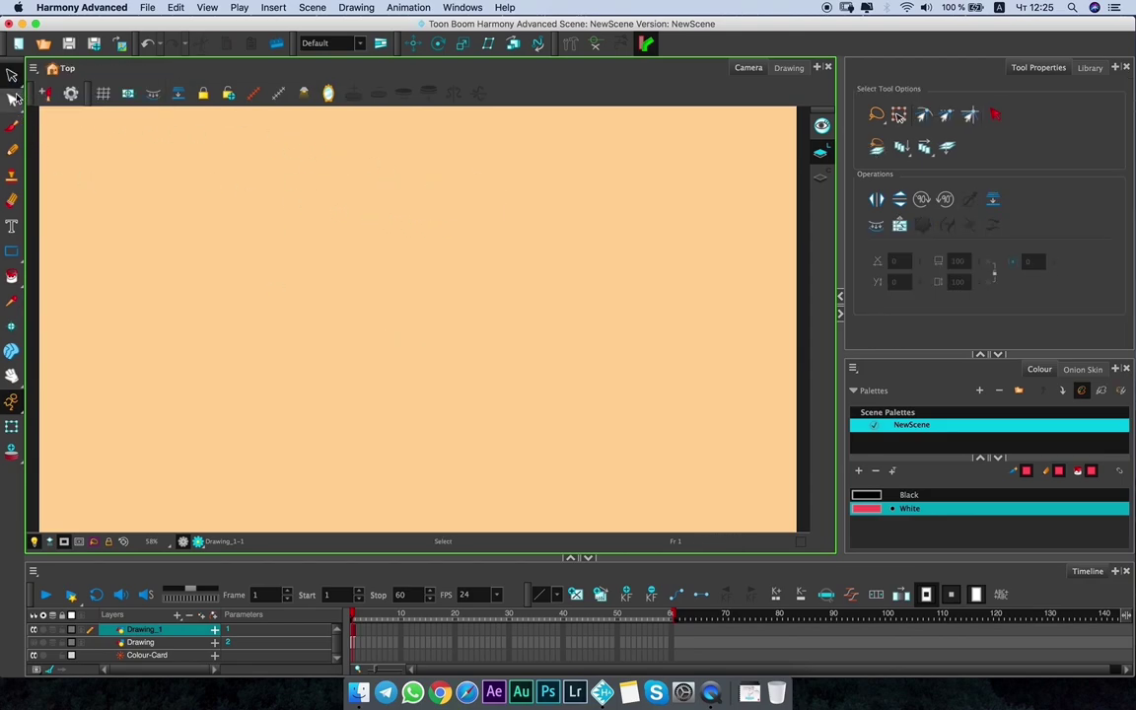
Draw a pink zigzag brush stroke at size 40 on the emptied layer and show it enlarged.
{"action": "left_click", "coordinate": [12, 100]}
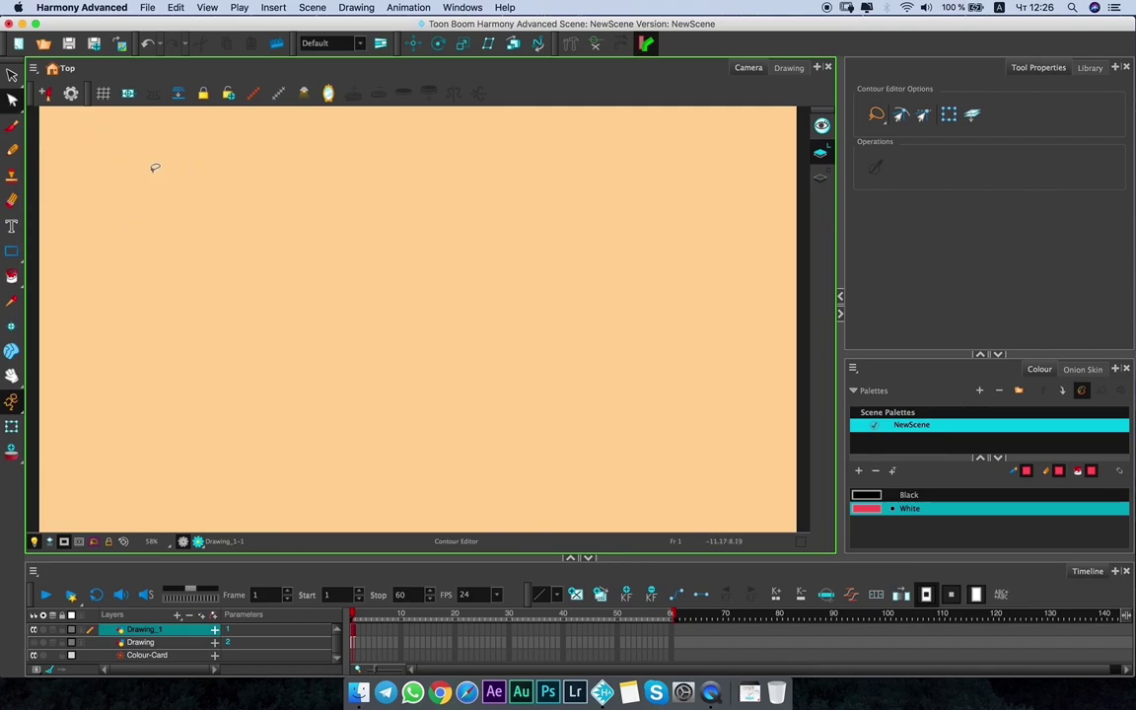
{"action": "left_click", "coordinate": [12, 126]}
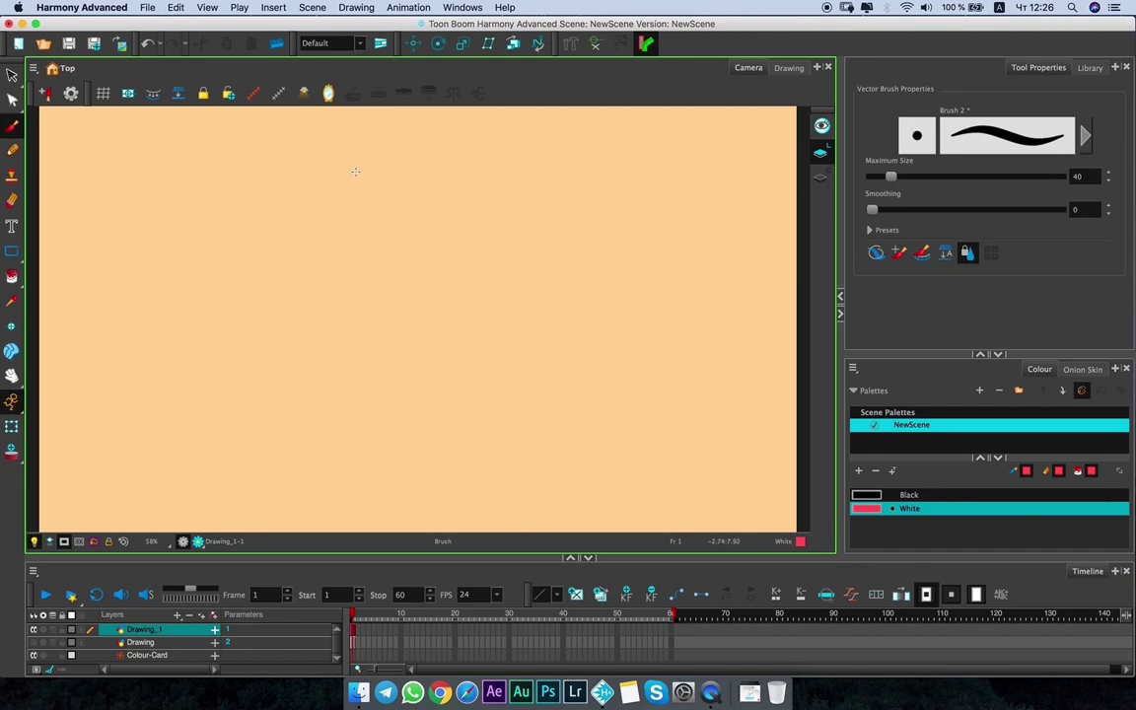
{"action": "mouse_move", "coordinate": [317, 254]}
{"action": "left_mouse_down"}
{"action": "mouse_move", "coordinate": [354, 256]}
{"action": "mouse_move", "coordinate": [404, 233]}
{"action": "mouse_move", "coordinate": [377, 288]}
{"action": "left_mouse_up"}
{"action": "scroll", "coordinate": [371, 244], "scroll_direction": "up", "scroll_amount": 5}
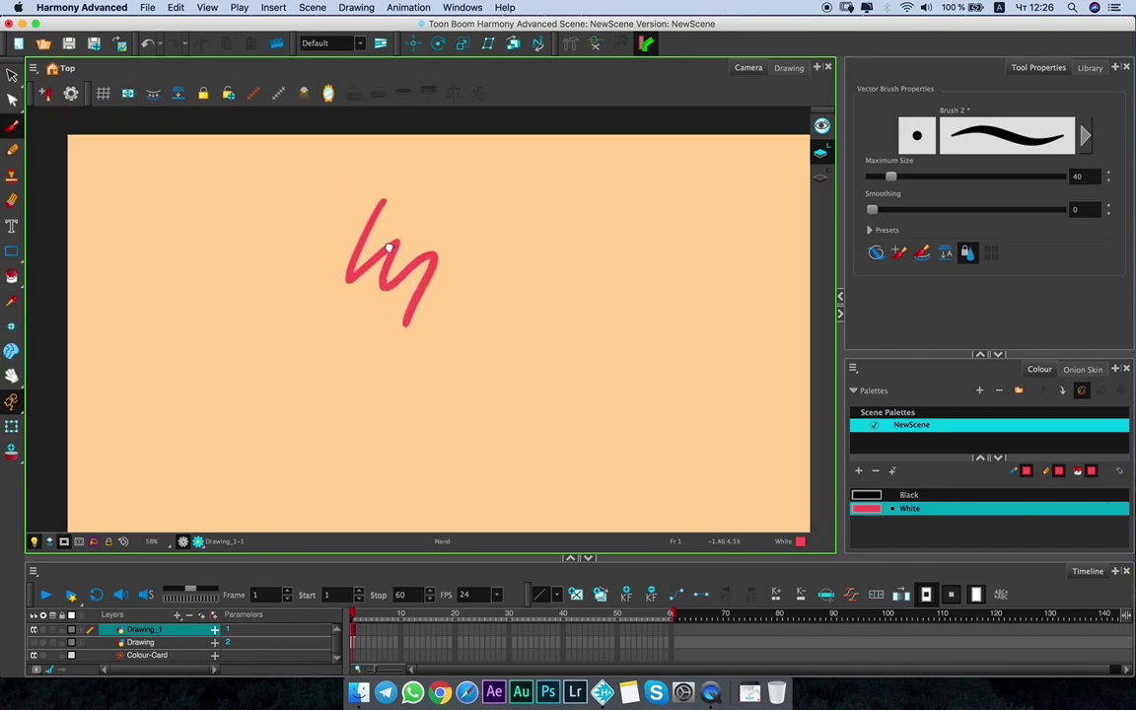
{"action": "left_click_drag", "start_coordinate": [364, 205], "coordinate": [395, 290]}
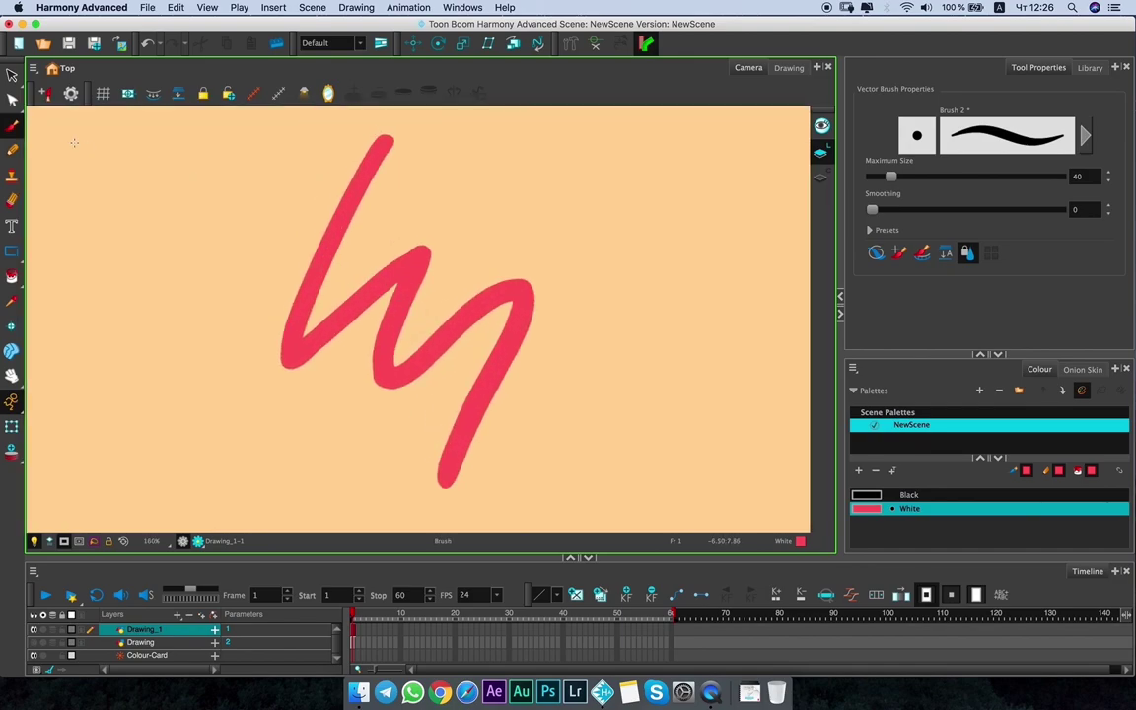
Reshape the zigzag's top end with the Contour Editor, extending its tip upward and thinning the stroke below it.
{"action": "left_click", "coordinate": [12, 99]}
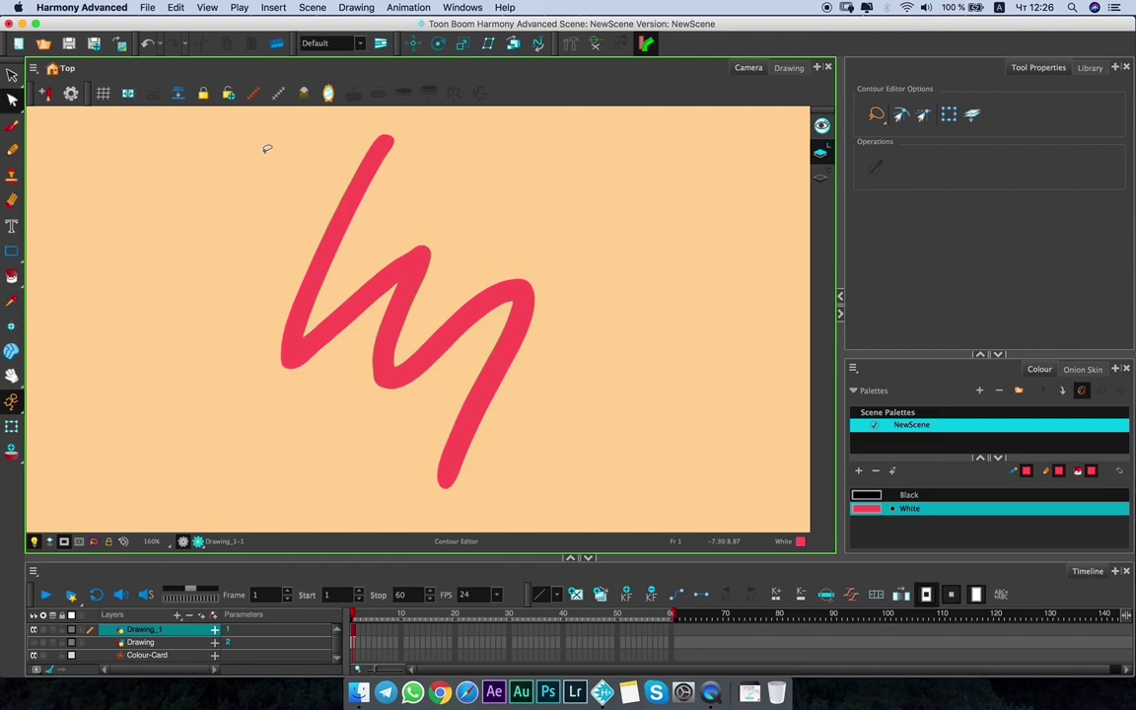
{"action": "left_click", "coordinate": [389, 145]}
{"action": "left_click_drag", "start_coordinate": [394, 130], "coordinate": [400, 116]}
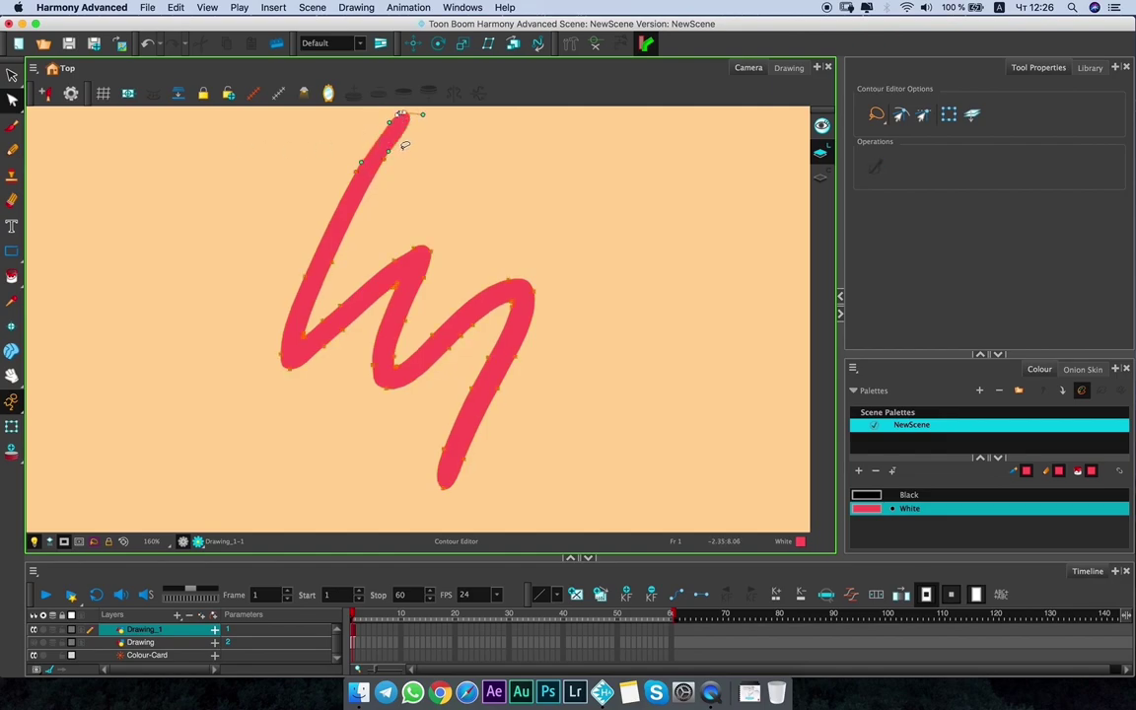
{"action": "left_click", "coordinate": [394, 156]}
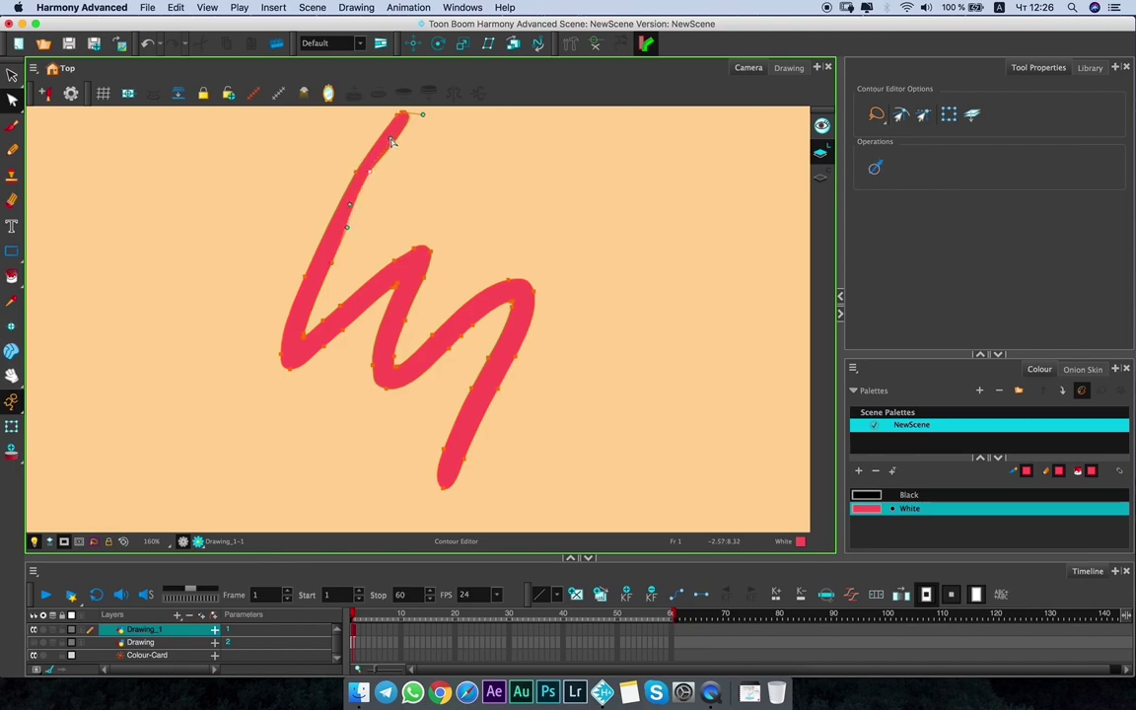
{"action": "left_click", "coordinate": [402, 157]}
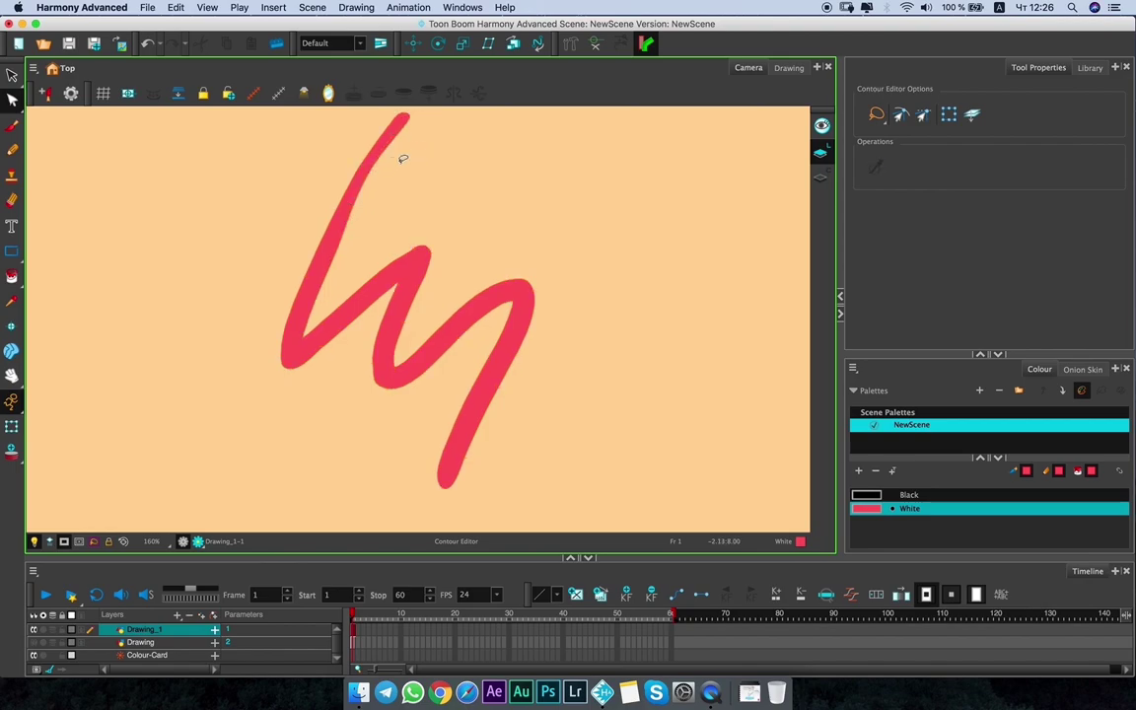
Draw a thin zigzag line with the Pencil 1 preset beside the brush stroke and select it with the Contour Editor.
{"action": "left_click", "coordinate": [11, 150]}
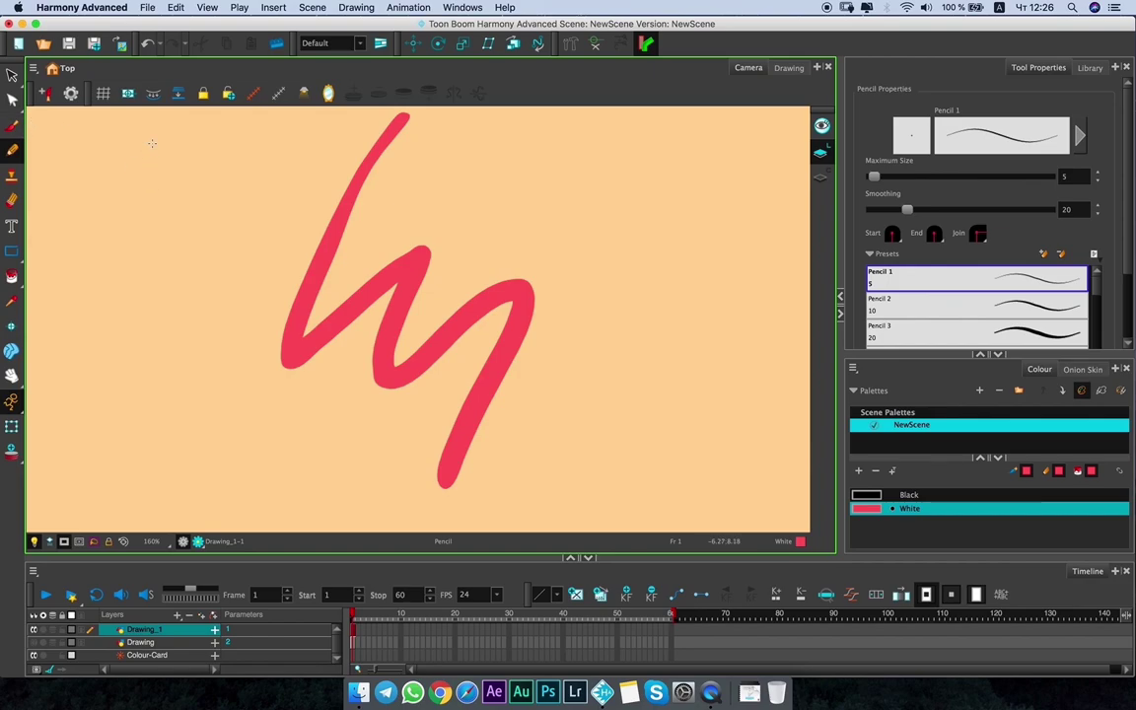
{"action": "mouse_move", "coordinate": [148, 150]}
{"action": "left_mouse_down"}
{"action": "mouse_move", "coordinate": [120, 232]}
{"action": "mouse_move", "coordinate": [159, 216]}
{"action": "mouse_move", "coordinate": [157, 271]}
{"action": "mouse_move", "coordinate": [226, 261]}
{"action": "mouse_move", "coordinate": [206, 336]}
{"action": "left_mouse_up"}
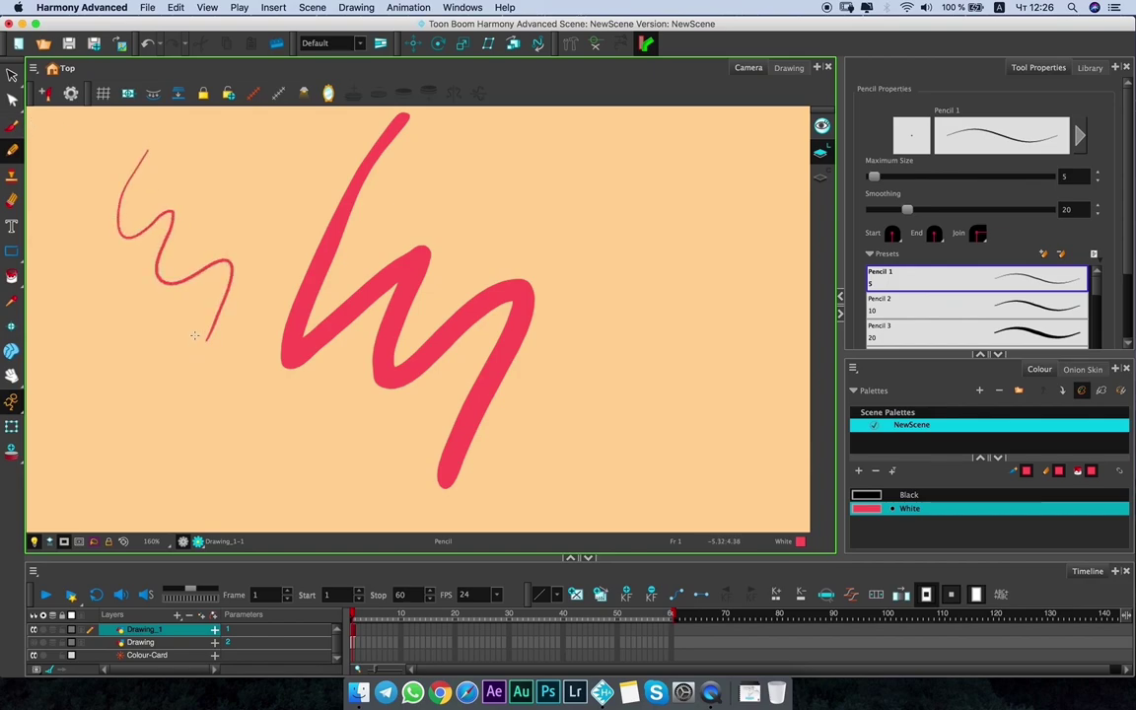
{"action": "left_click", "coordinate": [12, 99]}
{"action": "left_click", "coordinate": [135, 170]}
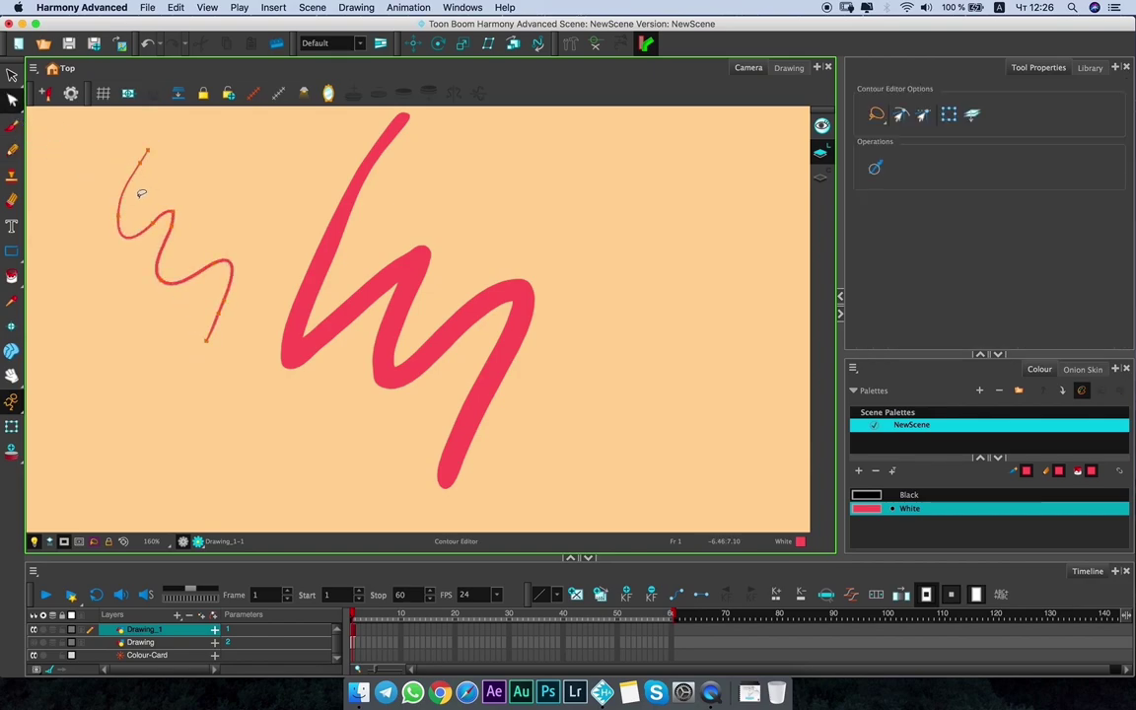
Reshape the pencil line's upper curve with the Contour Editor so that it bulges outward in a rounded arc.
{"action": "mouse_move", "coordinate": [130, 202]}
{"action": "left_mouse_down"}
{"action": "mouse_move", "coordinate": [123, 221]}
{"action": "mouse_move", "coordinate": [97, 230]}
{"action": "left_mouse_up"}
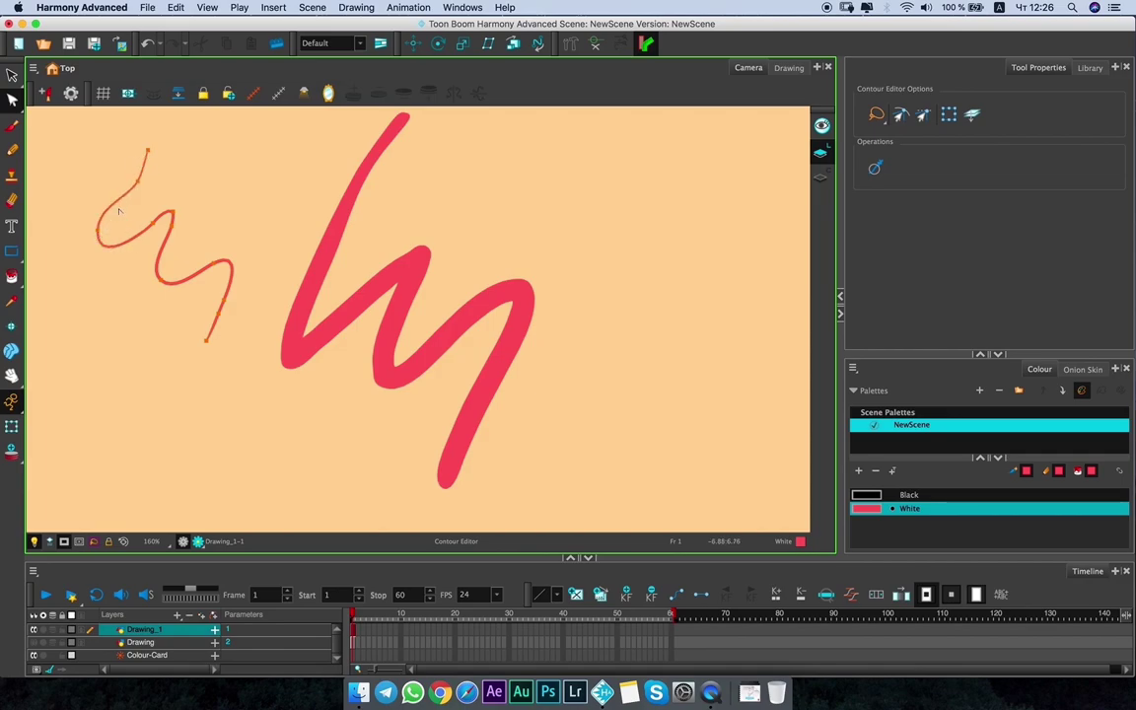
{"action": "left_click", "coordinate": [141, 189]}
{"action": "mouse_move", "coordinate": [121, 198]}
{"action": "left_mouse_down"}
{"action": "mouse_move", "coordinate": [96, 162]}
{"action": "mouse_move", "coordinate": [85, 205]}
{"action": "left_mouse_up"}
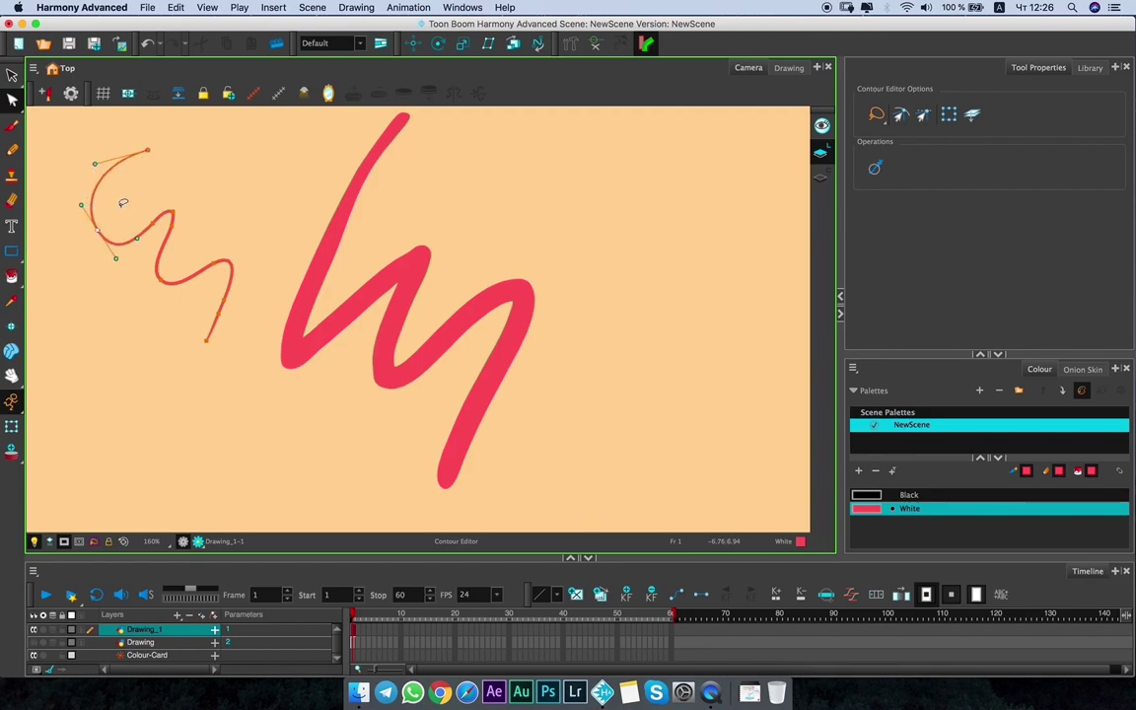
Compare the Select, Brush, Pencil and Eraser tools, returning to the Brush tool and showing its presets.
{"action": "left_click", "coordinate": [11, 73]}
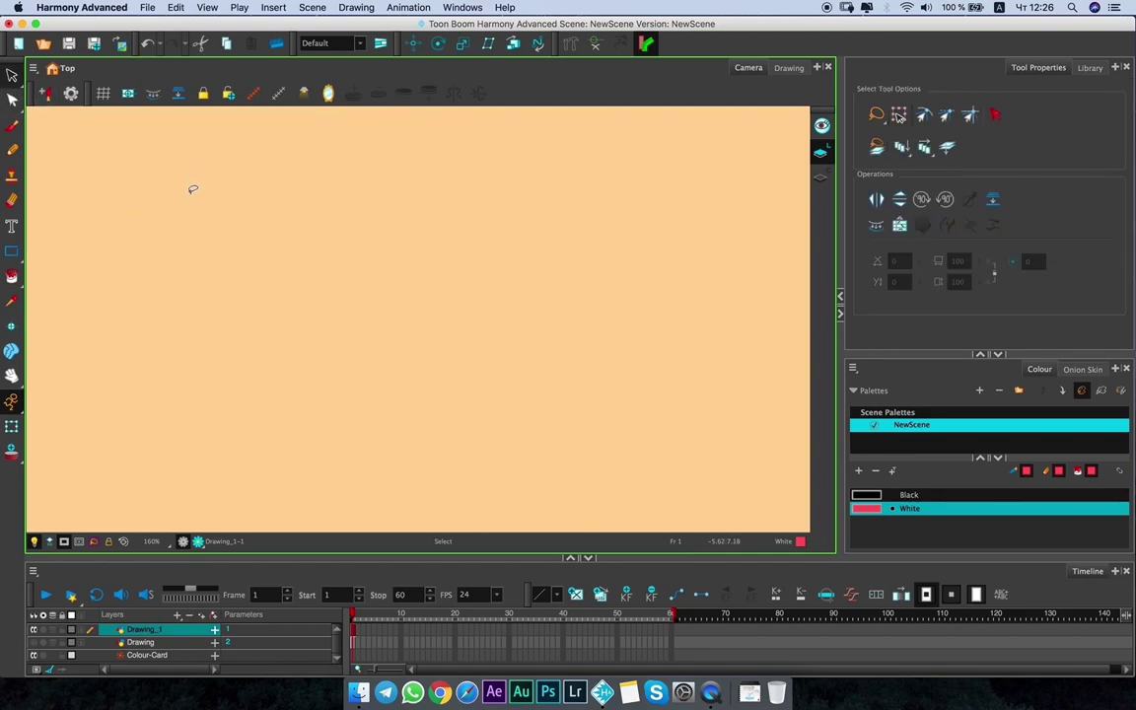
{"action": "left_click", "coordinate": [12, 125]}
{"action": "left_click", "coordinate": [13, 150]}
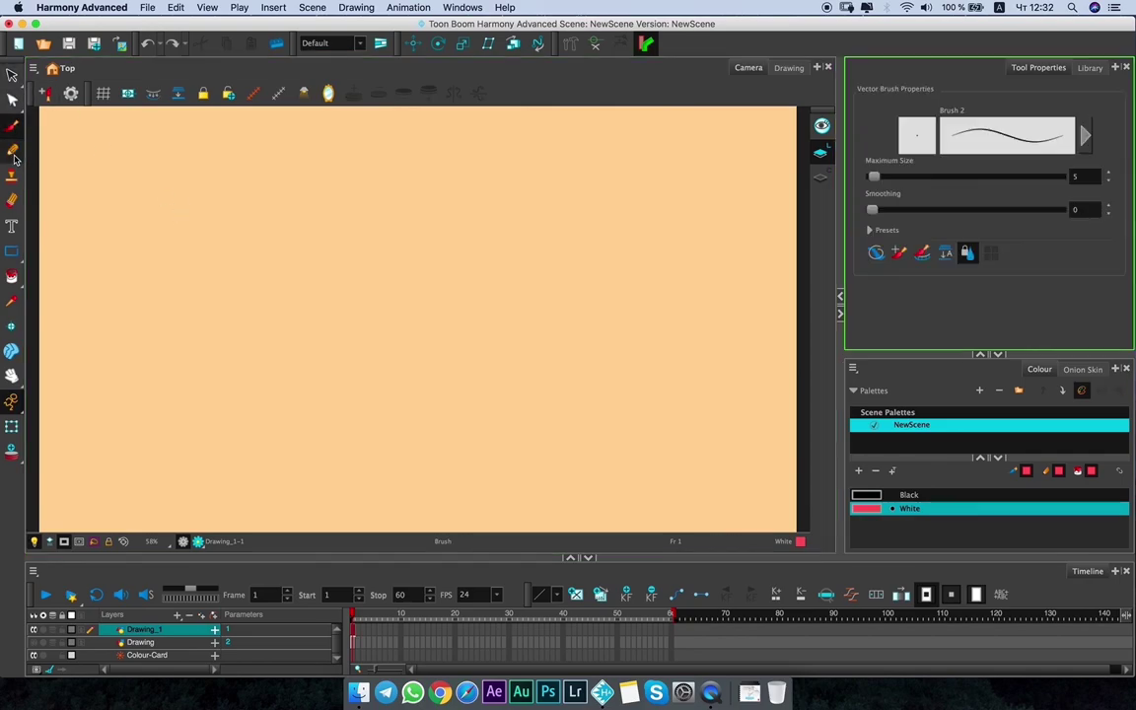
{"action": "left_click", "coordinate": [12, 195]}
{"action": "left_click", "coordinate": [12, 127]}
{"action": "left_click", "coordinate": [868, 230]}
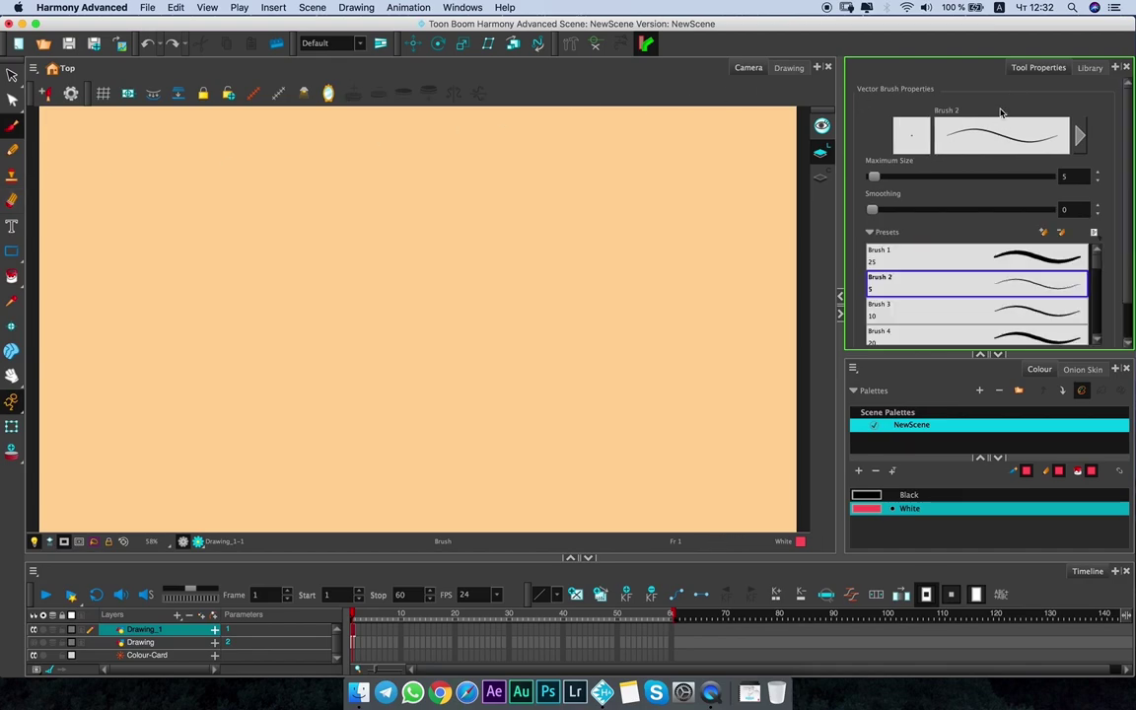
Set the brush's maximum size to 39.2, draw a short zigzag test stroke, and undo the stroke.
{"action": "left_click_drag", "start_coordinate": [873, 176], "coordinate": [892, 179]}
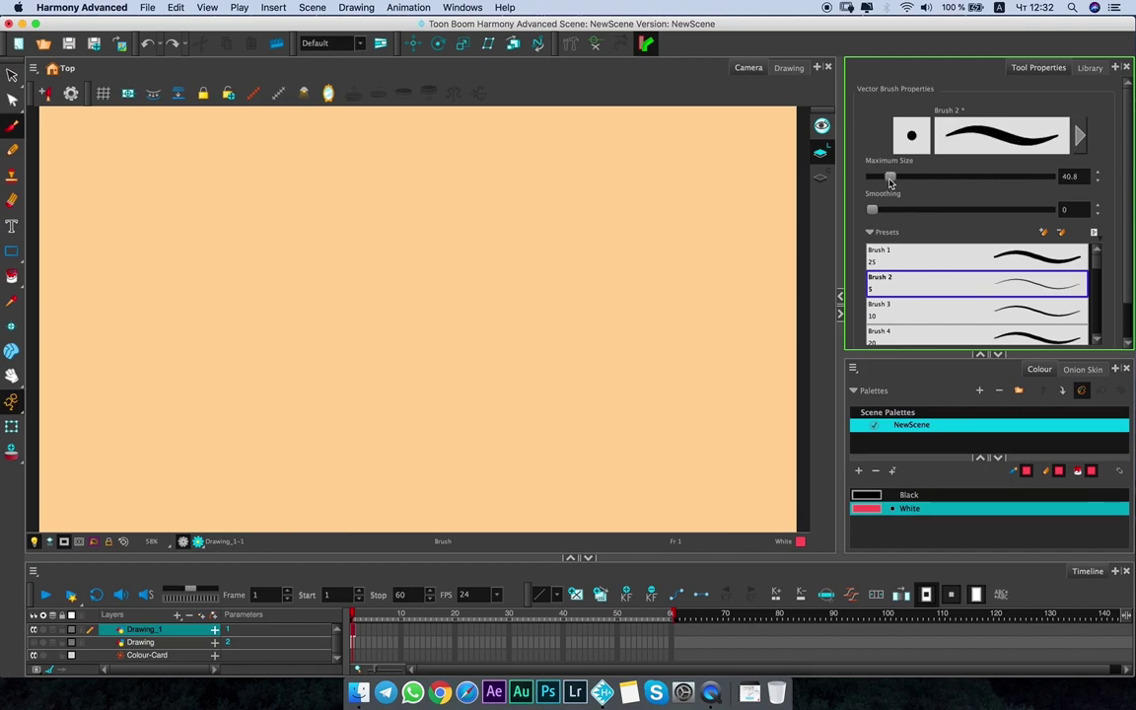
{"action": "mouse_move", "coordinate": [581, 185]}
{"action": "left_mouse_down"}
{"action": "mouse_move", "coordinate": [560, 257]}
{"action": "mouse_move", "coordinate": [597, 255]}
{"action": "mouse_move", "coordinate": [564, 266]}
{"action": "left_mouse_up"}
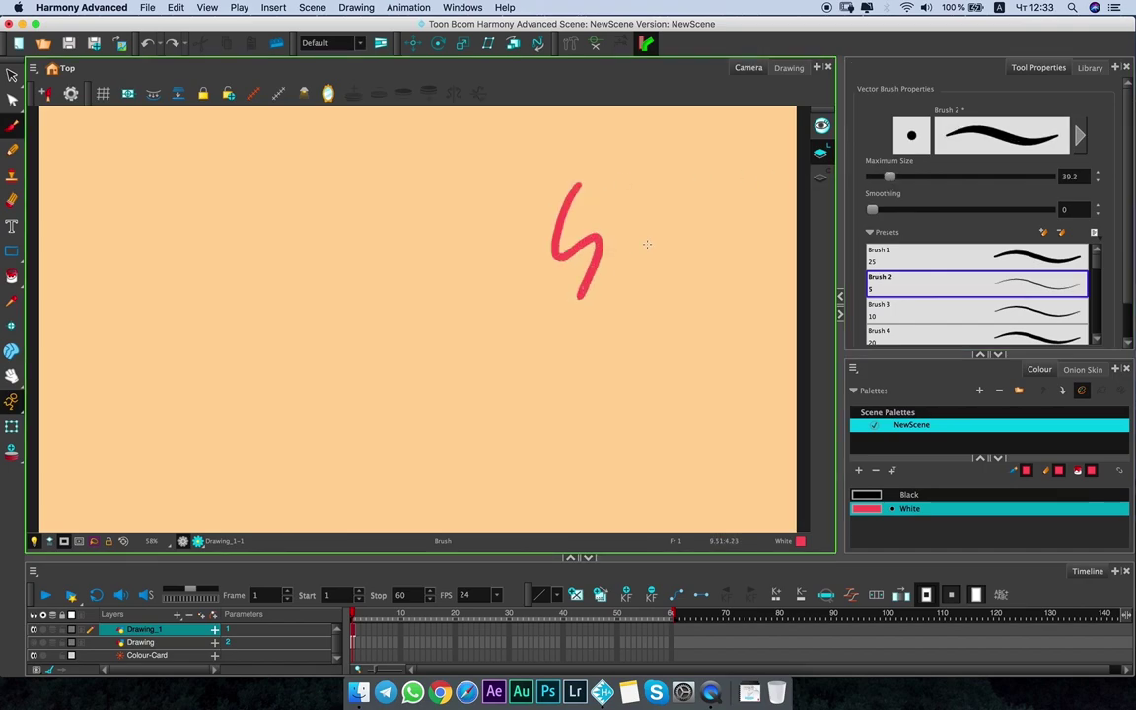
{"action": "key", "text": "super+z"}
Try the brush's smoothing setting, draw an S-shaped test stroke, and undo it.
{"action": "left_click_drag", "start_coordinate": [872, 209], "coordinate": [750, 191]}
{"action": "mouse_move", "coordinate": [506, 167]}
{"action": "left_mouse_down"}
{"action": "mouse_move", "coordinate": [506, 218]}
{"action": "mouse_move", "coordinate": [452, 281]}
{"action": "left_mouse_up"}
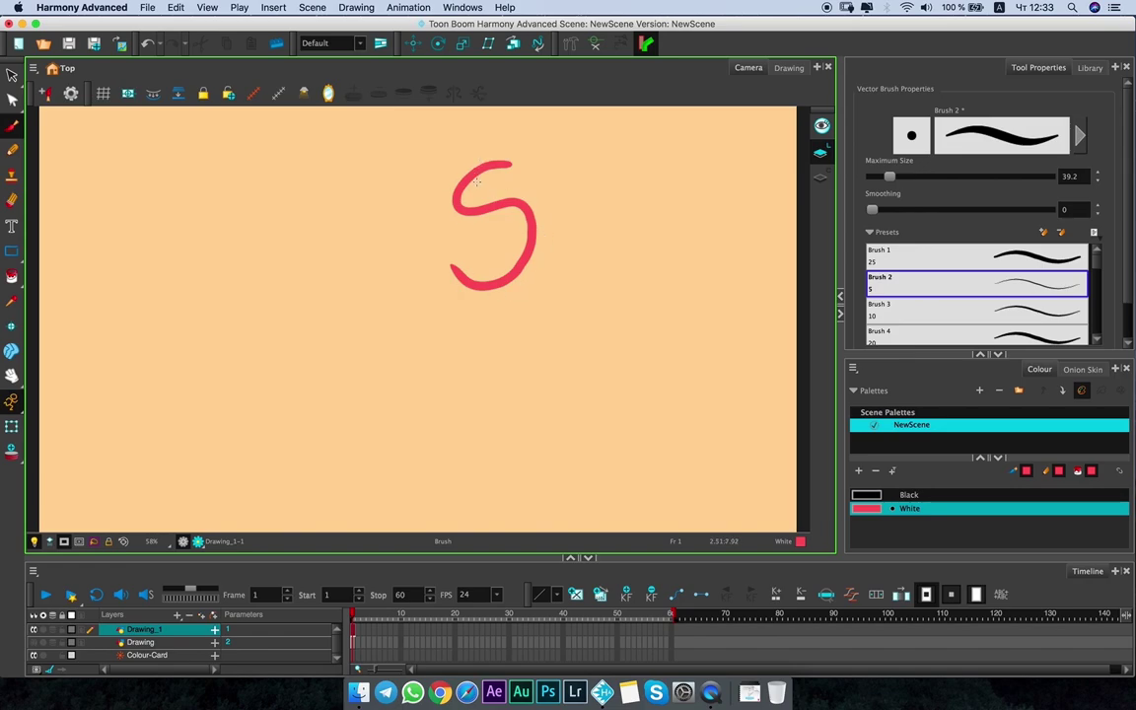
{"action": "key", "text": "super+z"}
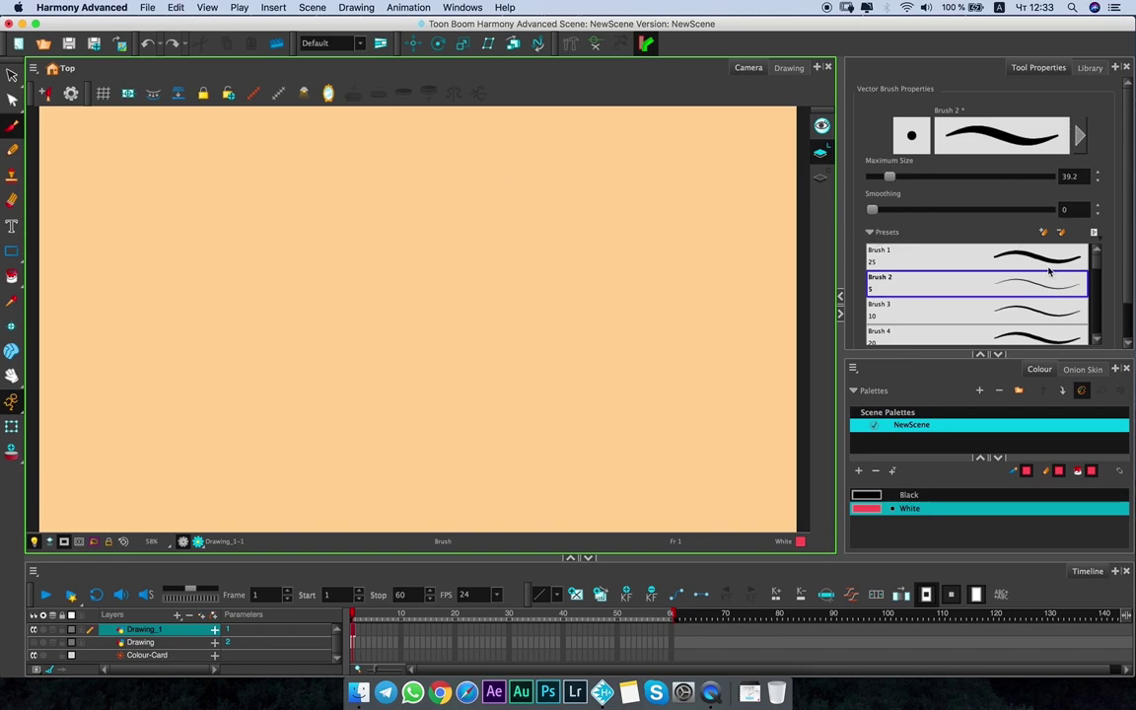
Browse the available brush presets, including the textured pastel brushes, and collapse the preset list.
{"action": "mouse_move", "coordinate": [1095, 258]}
{"action": "left_mouse_down"}
{"action": "mouse_move", "coordinate": [1099, 302]}
{"action": "mouse_move", "coordinate": [1091, 257]}
{"action": "left_mouse_up"}
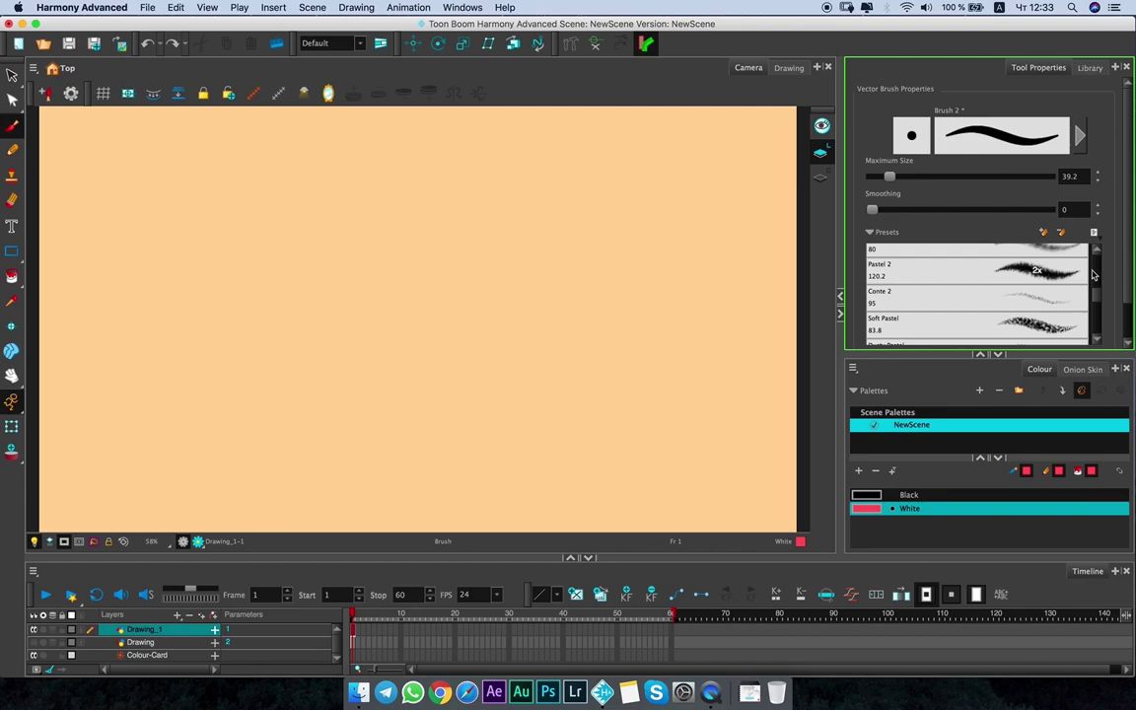
{"action": "mouse_move", "coordinate": [1100, 297]}
{"action": "left_mouse_down"}
{"action": "mouse_move", "coordinate": [1097, 314]}
{"action": "mouse_move", "coordinate": [1096, 251]}
{"action": "left_mouse_up"}
{"action": "left_click", "coordinate": [872, 232]}
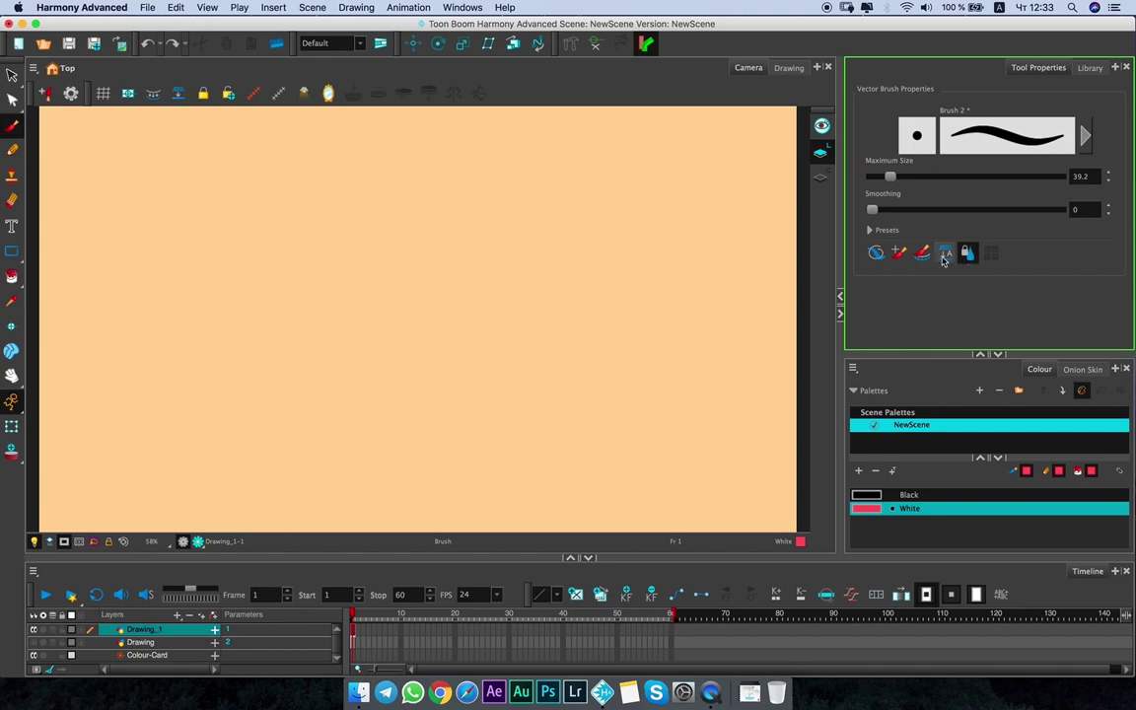
Open the detailed vector brush properties, change the brush type to Textured Vector and choose the Tip_27 tip.
{"action": "left_click", "coordinate": [1084, 136]}
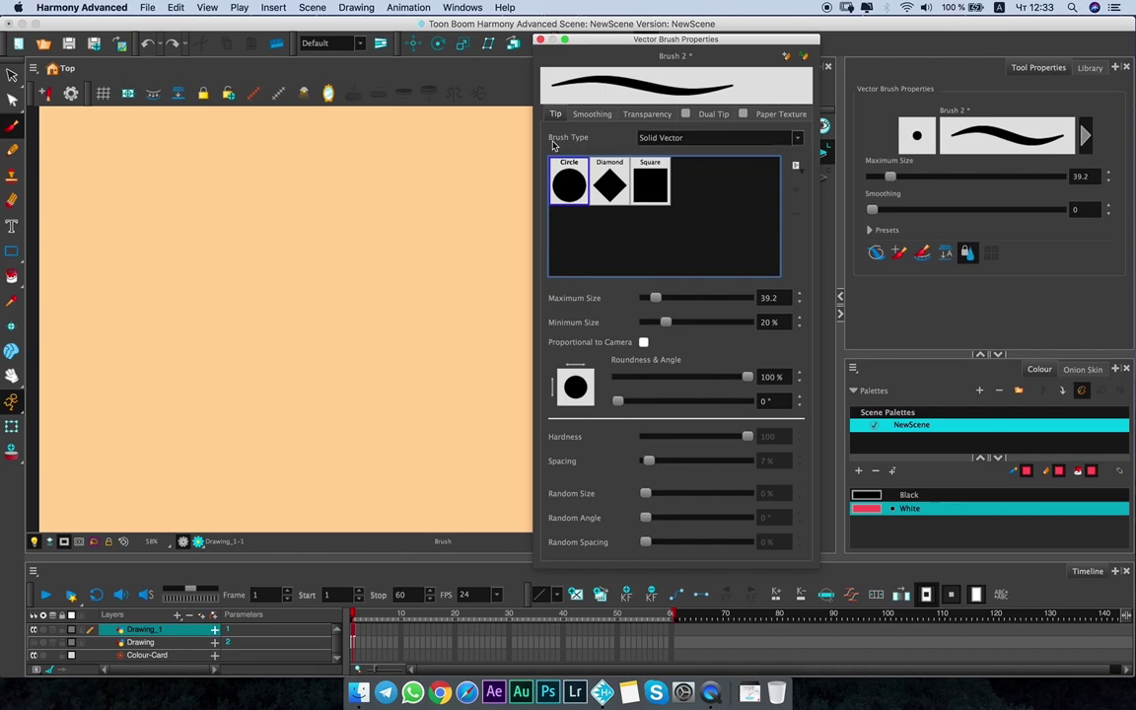
{"action": "left_click", "coordinate": [720, 138]}
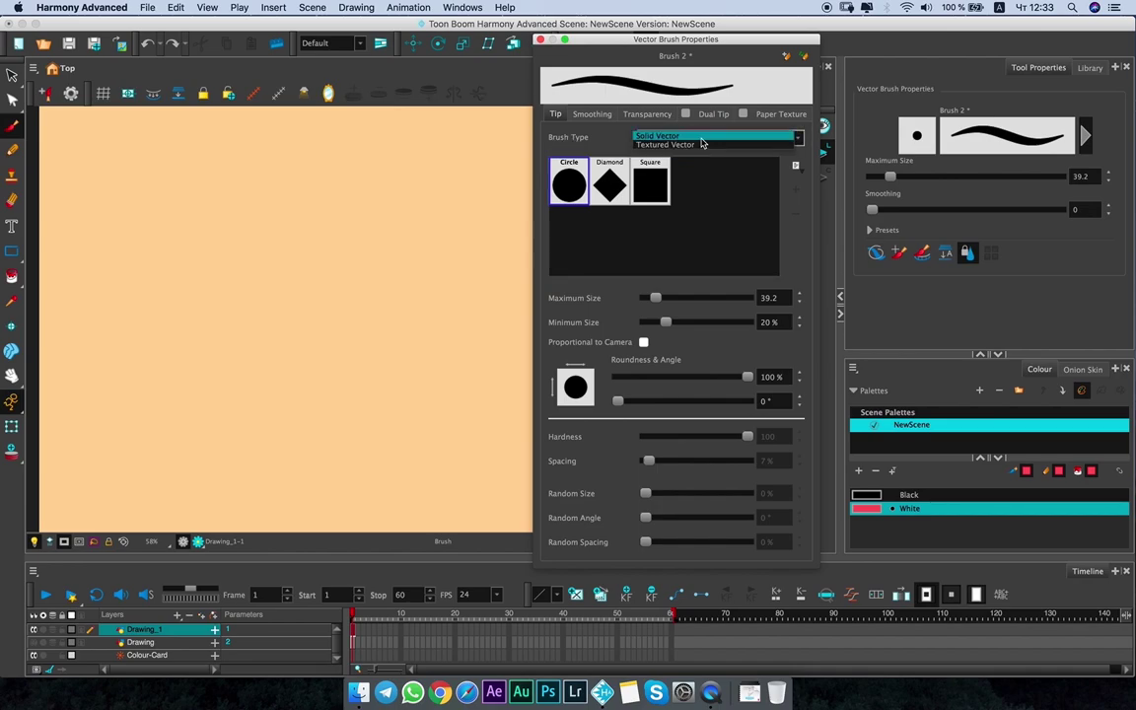
{"action": "left_click", "coordinate": [688, 146]}
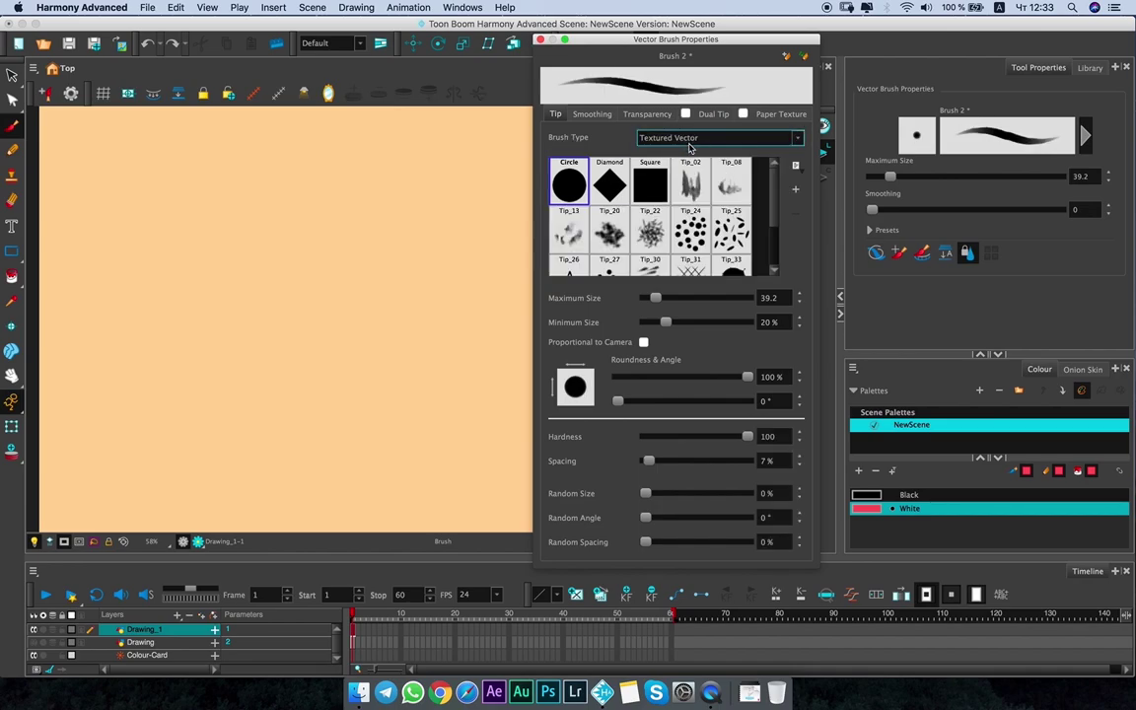
{"action": "scroll", "coordinate": [775, 200], "scroll_direction": "down", "scroll_amount": 2}
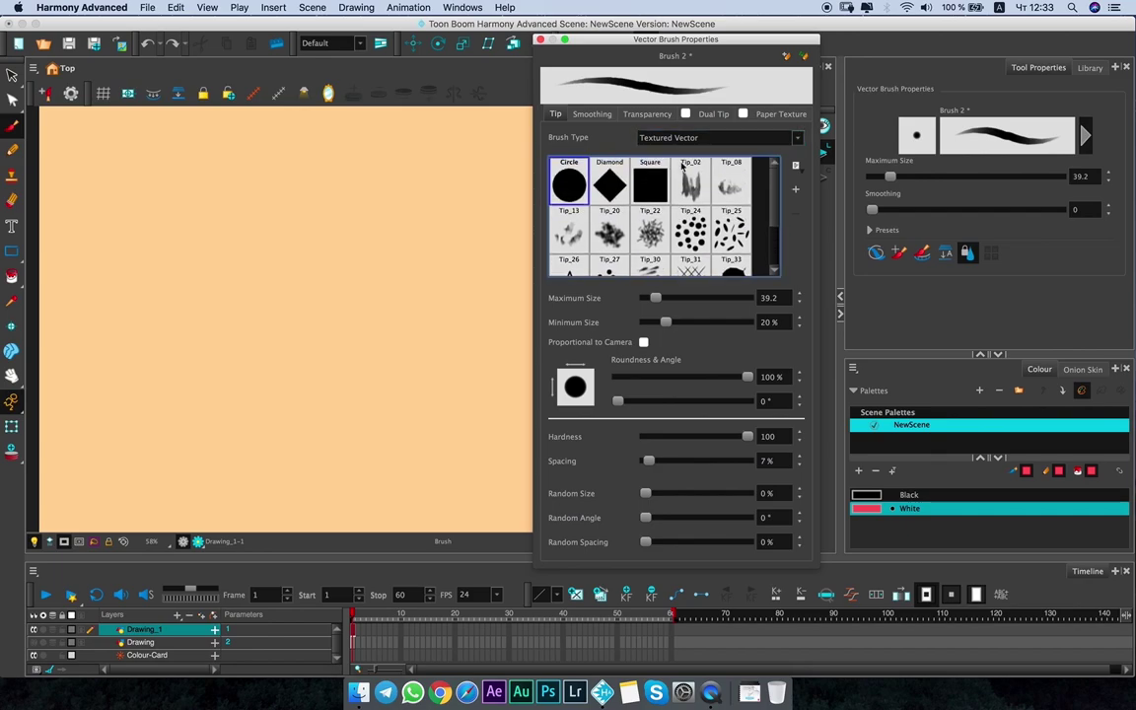
{"action": "left_click", "coordinate": [609, 237]}
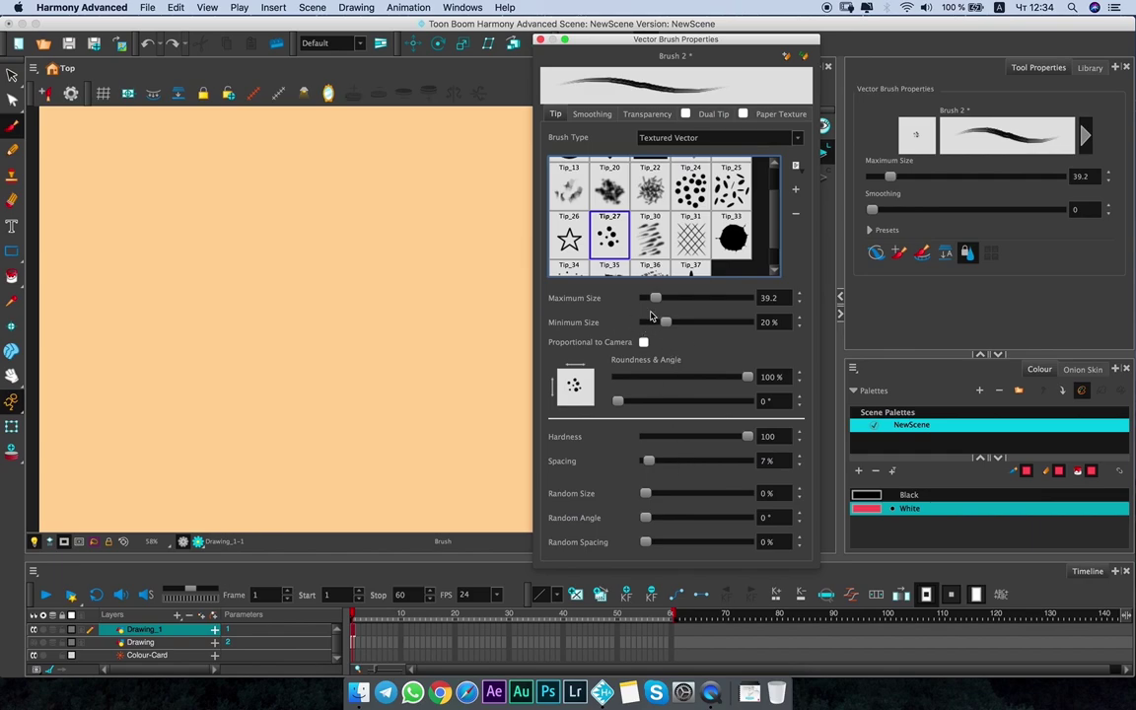
Set the textured brush to maximum size 78.4, minimum 0%, spacing 71.2%, random size 27.5% and random angle 82.4°, and close its properties.
{"action": "mouse_move", "coordinate": [667, 322]}
{"action": "left_mouse_down"}
{"action": "mouse_move", "coordinate": [643, 322]}
{"action": "mouse_move", "coordinate": [667, 298]}
{"action": "left_mouse_up"}
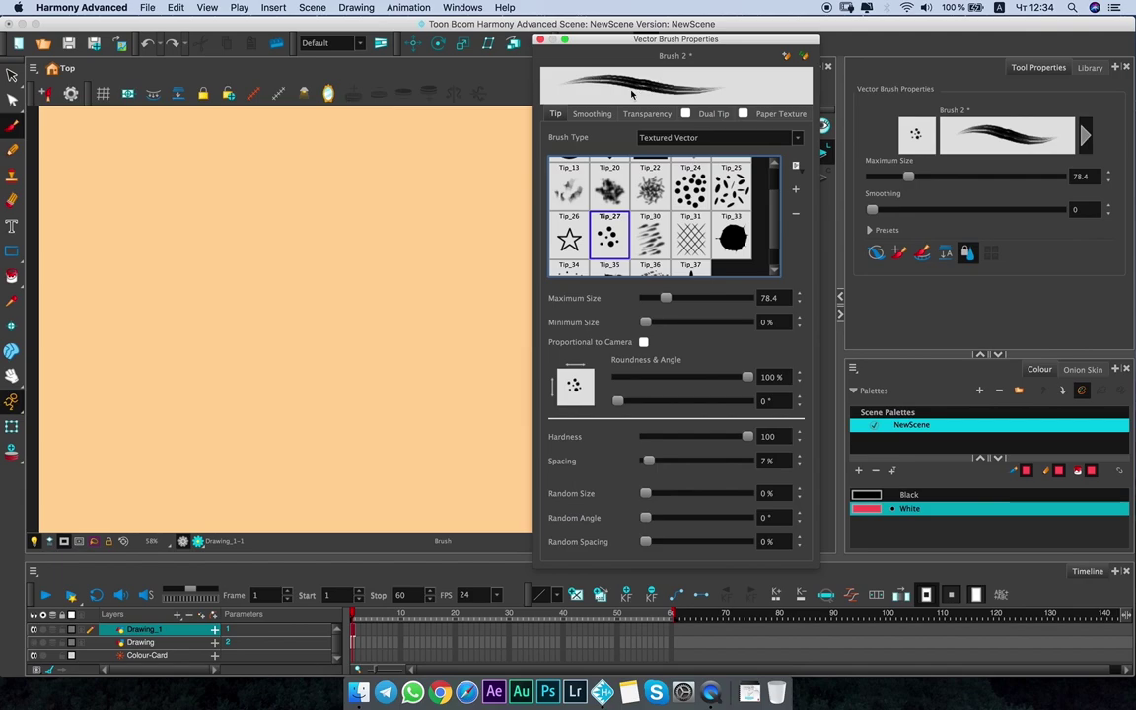
{"action": "mouse_move", "coordinate": [648, 460]}
{"action": "left_mouse_down"}
{"action": "mouse_move", "coordinate": [681, 460]}
{"action": "mouse_move", "coordinate": [662, 493]}
{"action": "mouse_move", "coordinate": [673, 493]}
{"action": "mouse_move", "coordinate": [663, 542]}
{"action": "mouse_move", "coordinate": [643, 542]}
{"action": "left_mouse_up"}
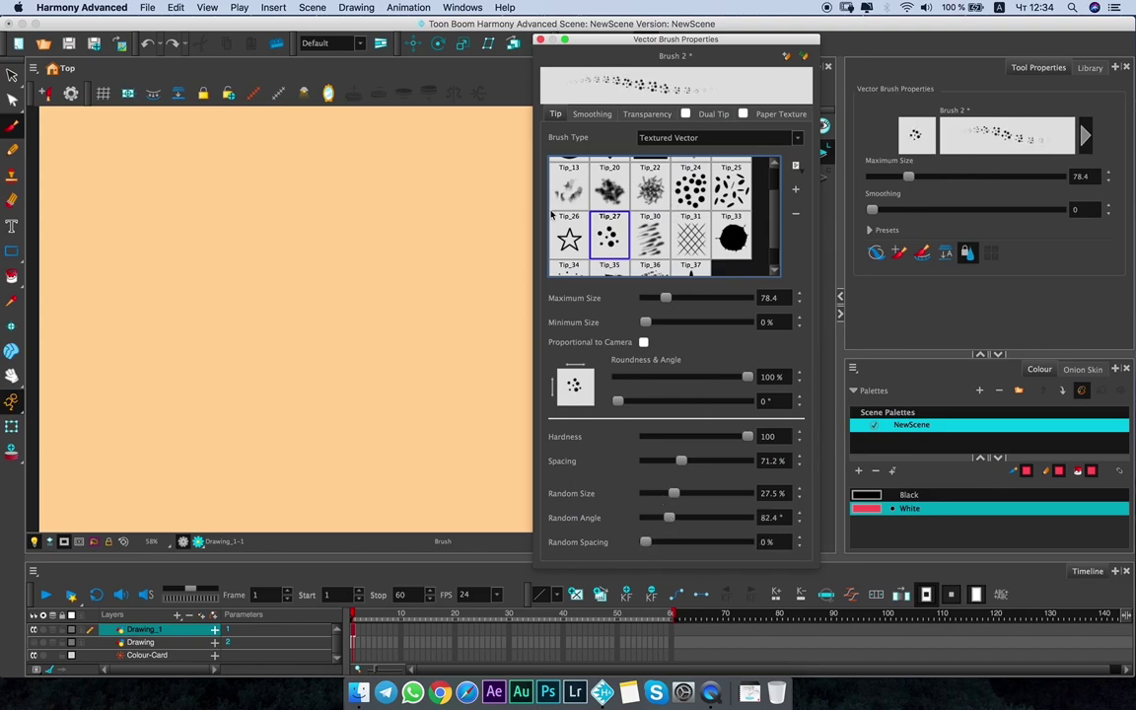
{"action": "left_click", "coordinate": [513, 45]}
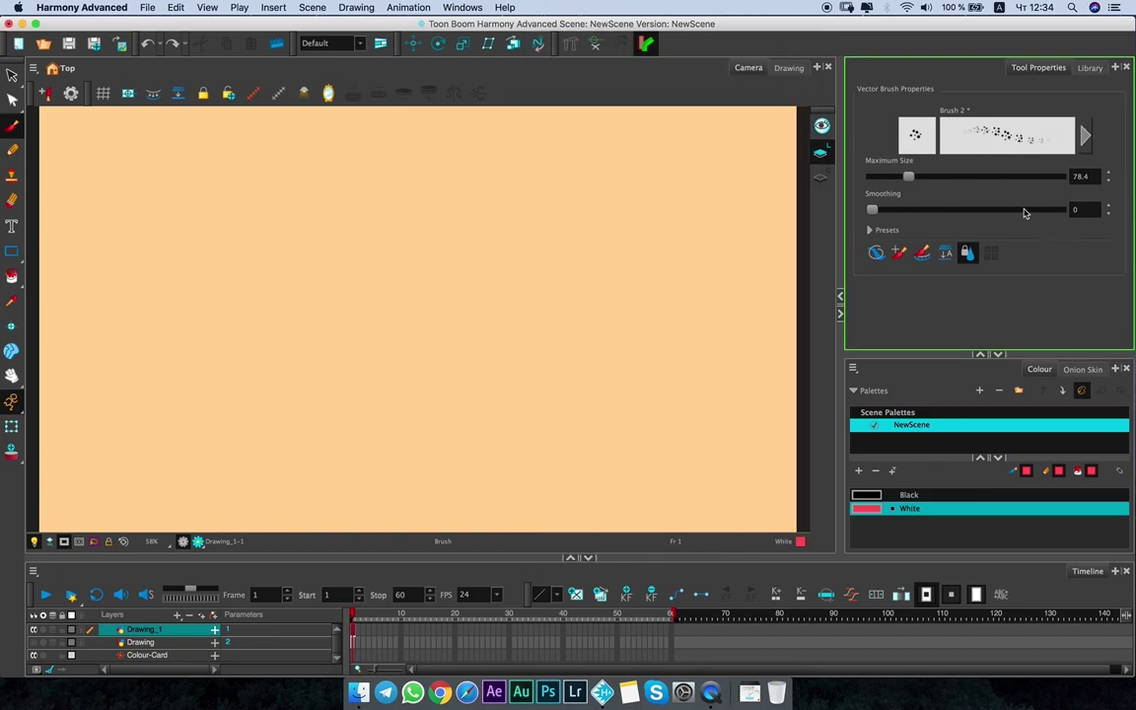
Restore the original Brush 2 preset with a size of 5 and collapse the preset list.
{"action": "left_click", "coordinate": [869, 231]}
{"action": "left_click", "coordinate": [971, 253]}
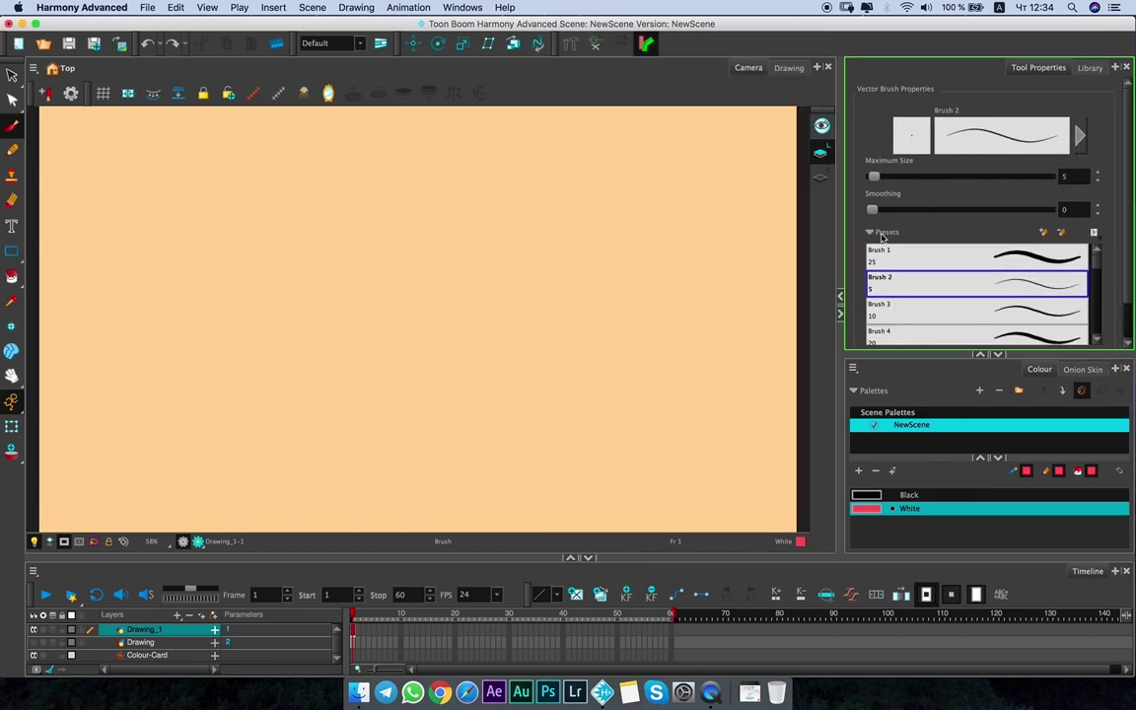
{"action": "left_click", "coordinate": [869, 230]}
Paint a pink patch at brush size 51.6 and cover its upper end with black strokes.
{"action": "left_click", "coordinate": [876, 253]}
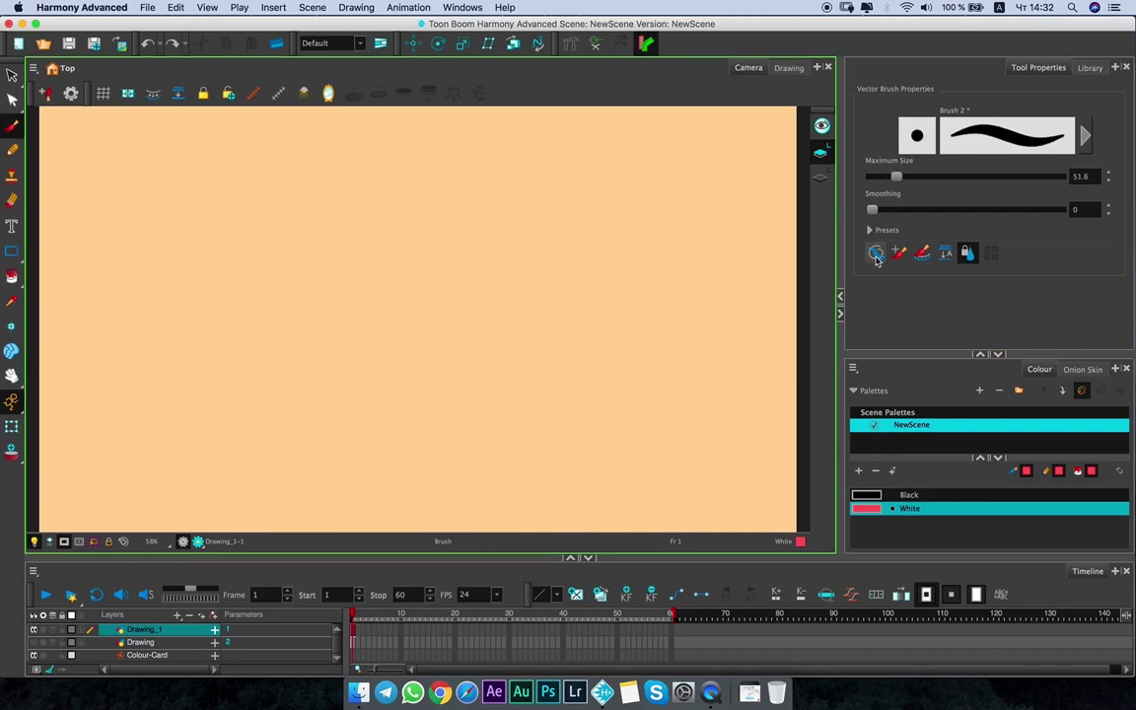
{"action": "mouse_move", "coordinate": [453, 200]}
{"action": "left_mouse_down"}
{"action": "mouse_move", "coordinate": [414, 284]}
{"action": "mouse_move", "coordinate": [455, 205]}
{"action": "mouse_move", "coordinate": [426, 286]}
{"action": "mouse_move", "coordinate": [460, 200]}
{"action": "mouse_move", "coordinate": [442, 275]}
{"action": "mouse_move", "coordinate": [459, 198]}
{"action": "mouse_move", "coordinate": [478, 209]}
{"action": "mouse_move", "coordinate": [437, 205]}
{"action": "left_mouse_up"}
{"action": "left_click", "coordinate": [880, 499]}
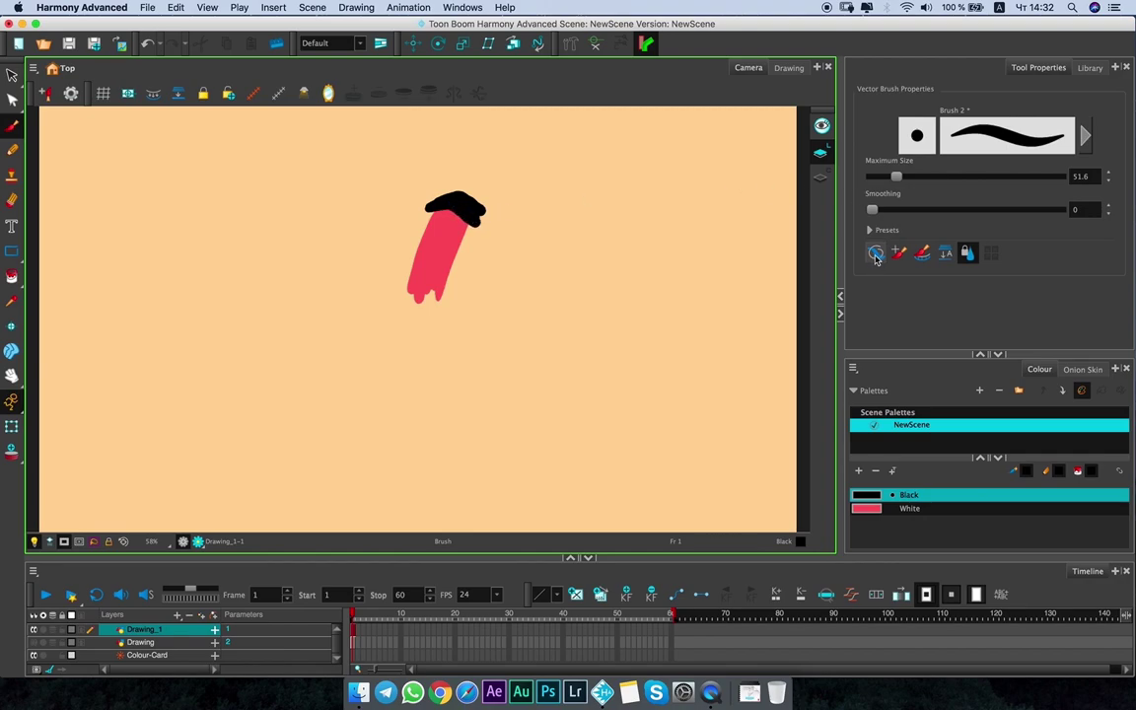
Enable Draw Behind, paint a black stroke beneath the pink patch, and delete all strokes from the drawing.
{"action": "left_click", "coordinate": [876, 254]}
{"action": "left_click_drag", "start_coordinate": [415, 227], "coordinate": [478, 252]}
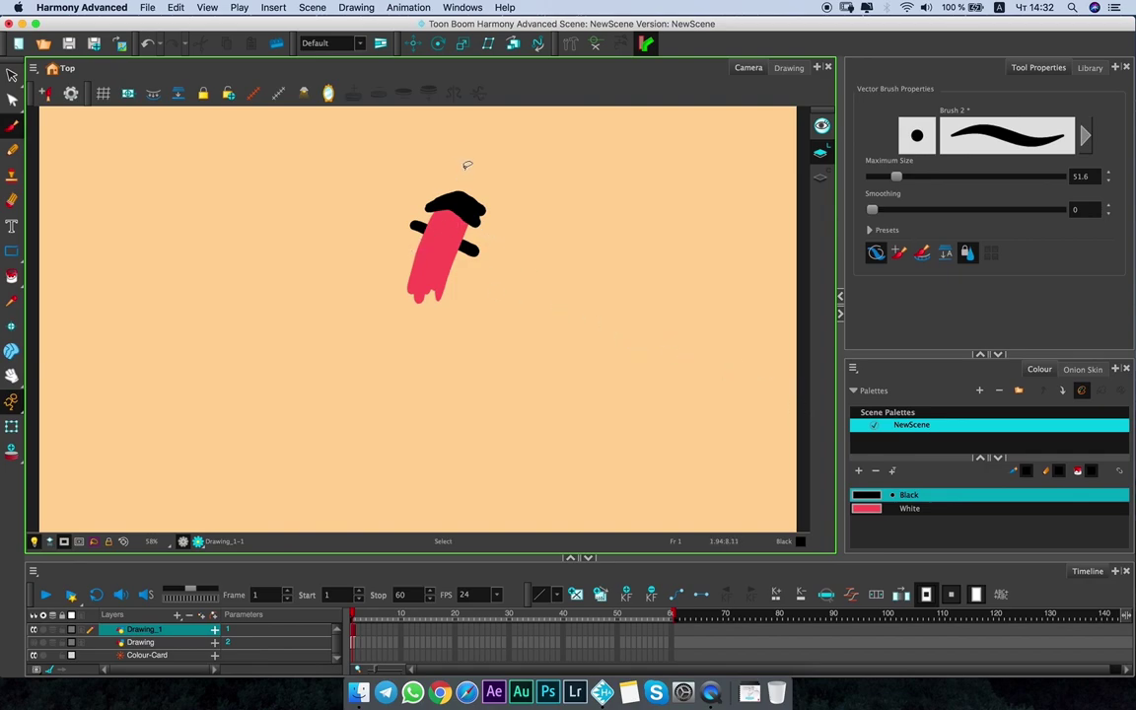
{"action": "key", "text": "super+a"}
{"action": "key", "text": "Delete"}
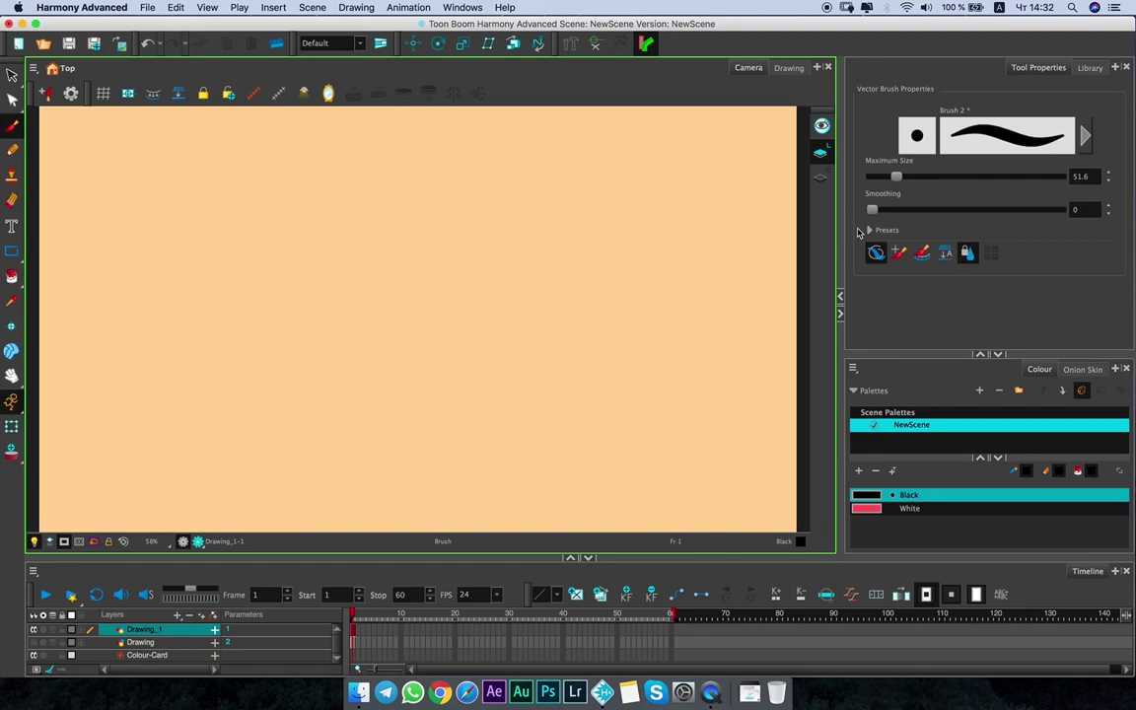
Enable Auto Flatten for the brush and draw three slanted strokes side by side in the pink White swatch.
{"action": "left_click", "coordinate": [945, 253]}
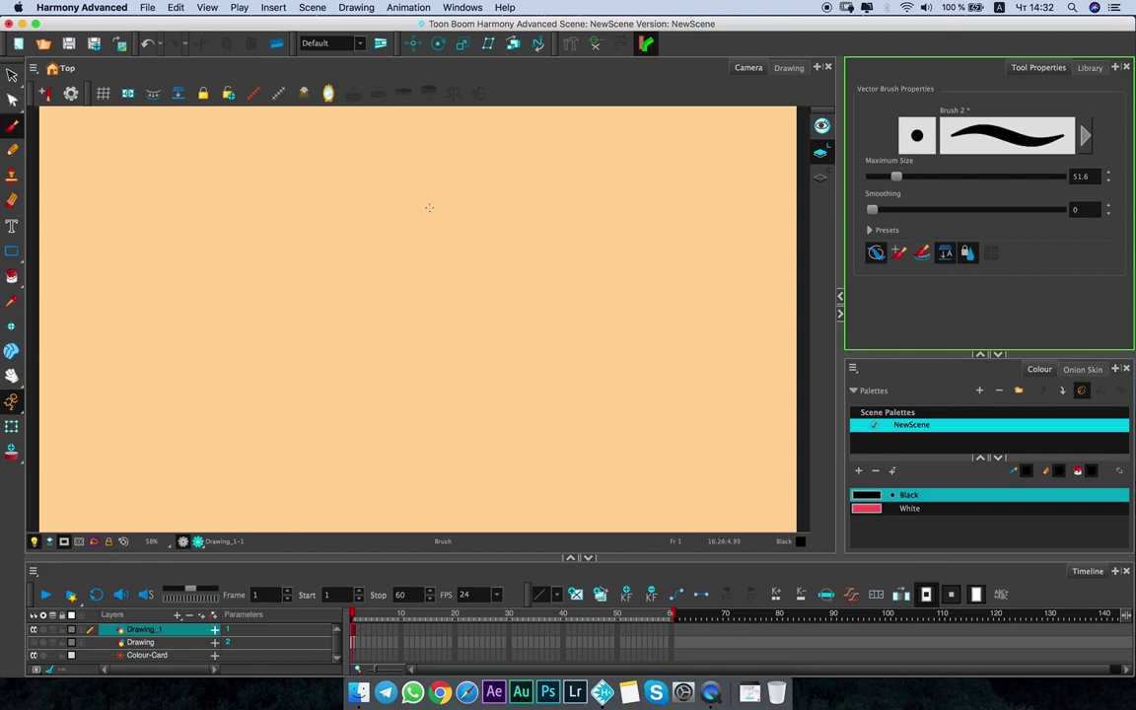
{"action": "left_click", "coordinate": [882, 510]}
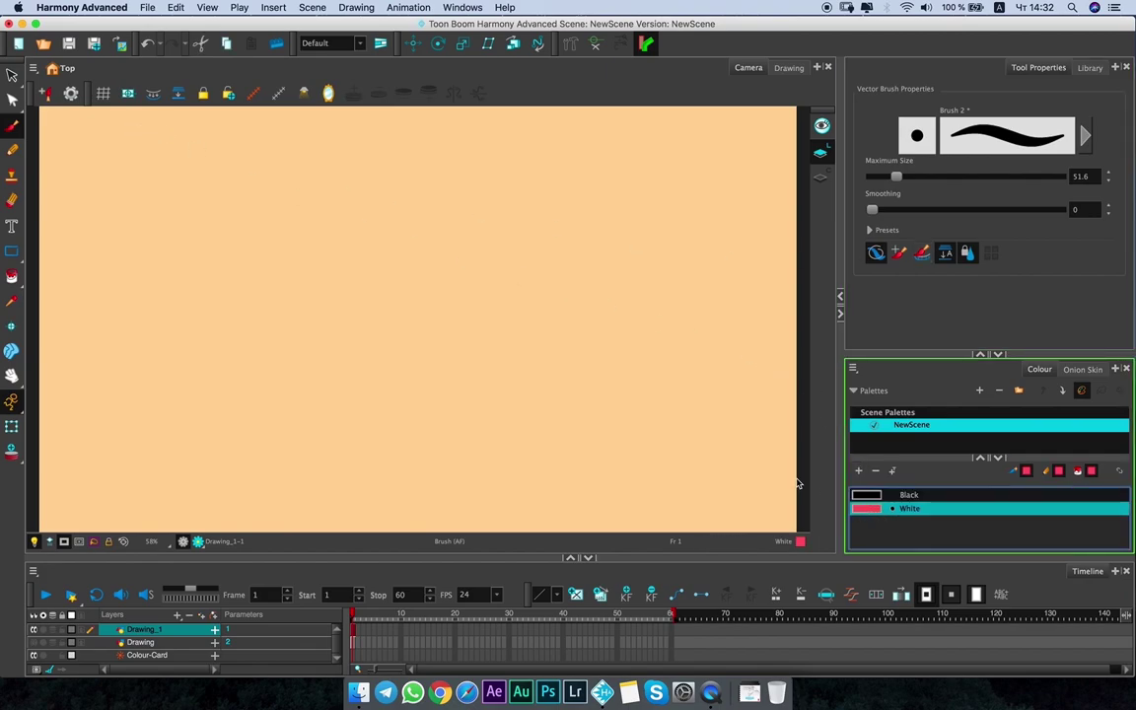
{"action": "mouse_move", "coordinate": [432, 202]}
{"action": "left_mouse_down"}
{"action": "mouse_move", "coordinate": [395, 292]}
{"action": "mouse_move", "coordinate": [409, 292]}
{"action": "left_mouse_up"}
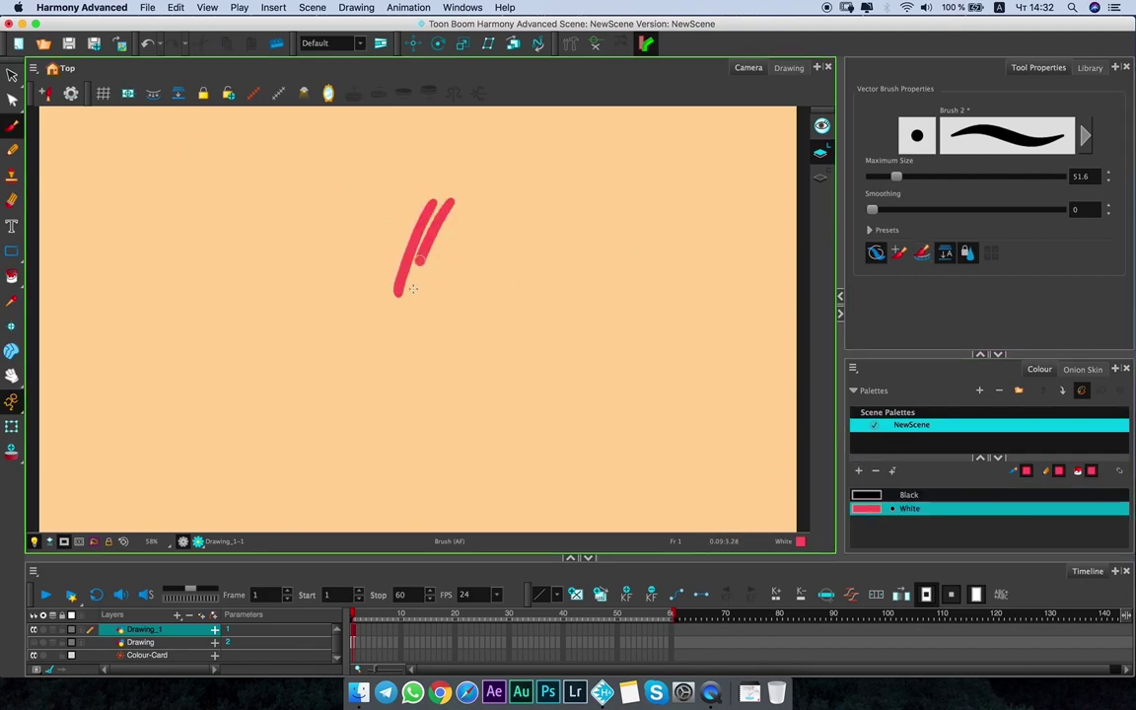
{"action": "left_click_drag", "start_coordinate": [465, 204], "coordinate": [424, 290]}
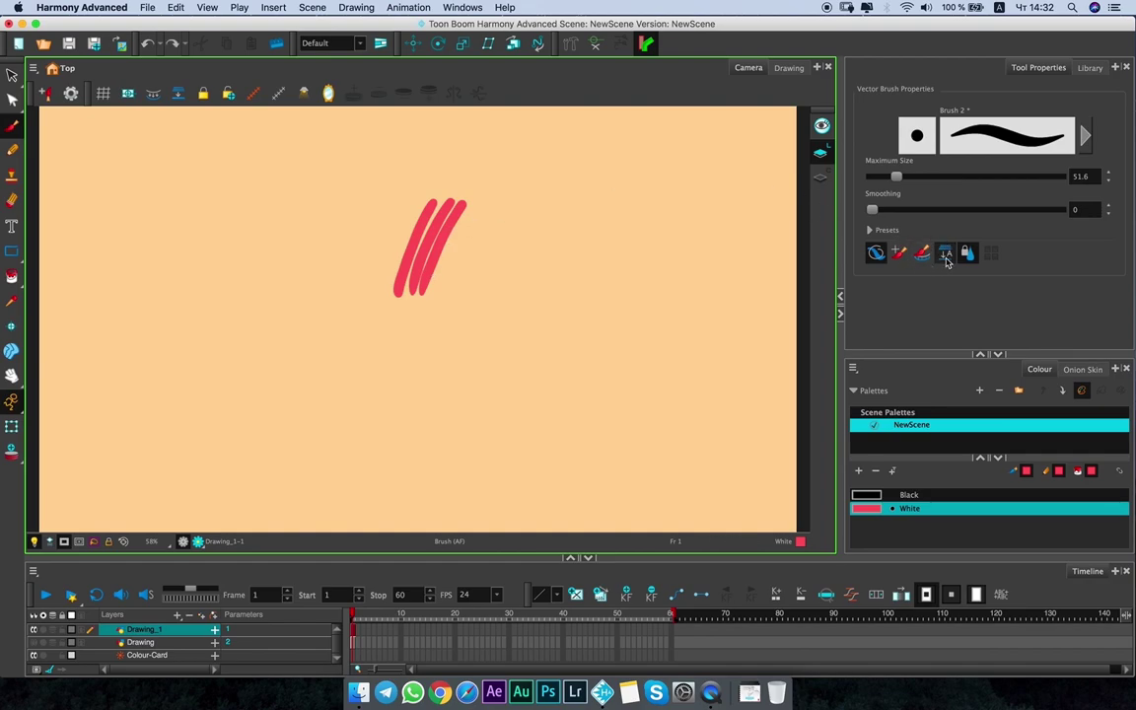
Draw a stroke crossing the three slanted ones, select all the artwork, and rotate it clockwise as one shape.
{"action": "mouse_move", "coordinate": [392, 240]}
{"action": "left_mouse_down"}
{"action": "mouse_move", "coordinate": [480, 206]}
{"action": "mouse_move", "coordinate": [507, 231]}
{"action": "mouse_move", "coordinate": [516, 213]}
{"action": "left_mouse_up"}
{"action": "key", "text": "ctrl+a"}
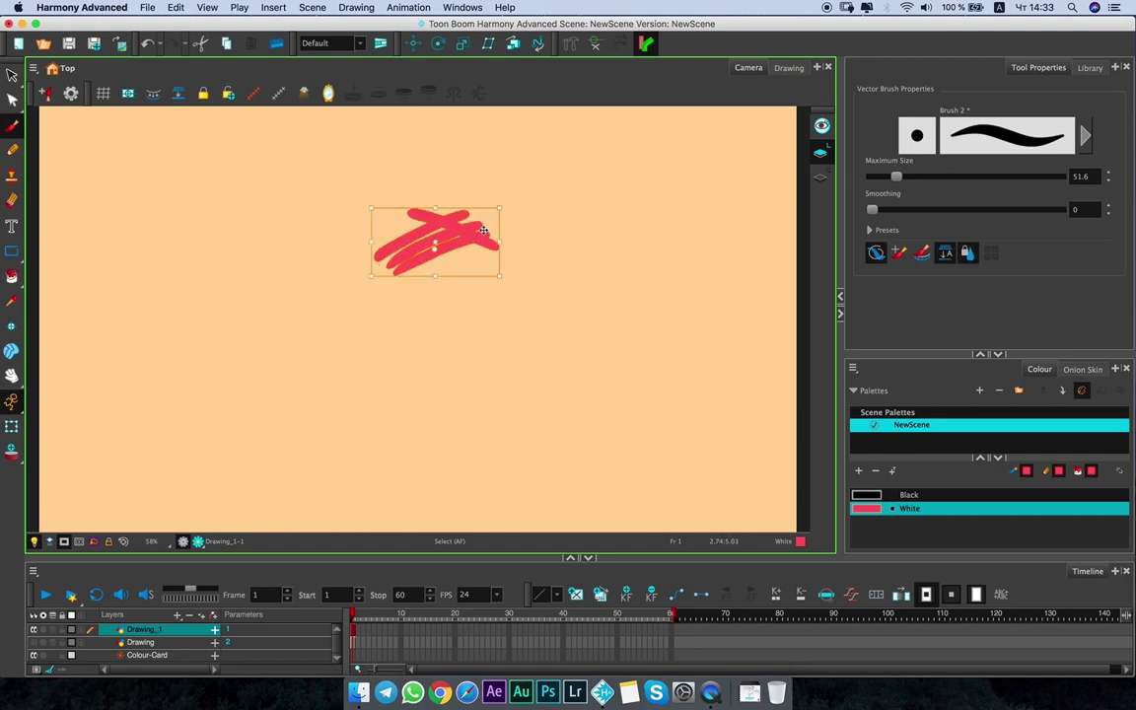
{"action": "key", "text": "alt+b"}
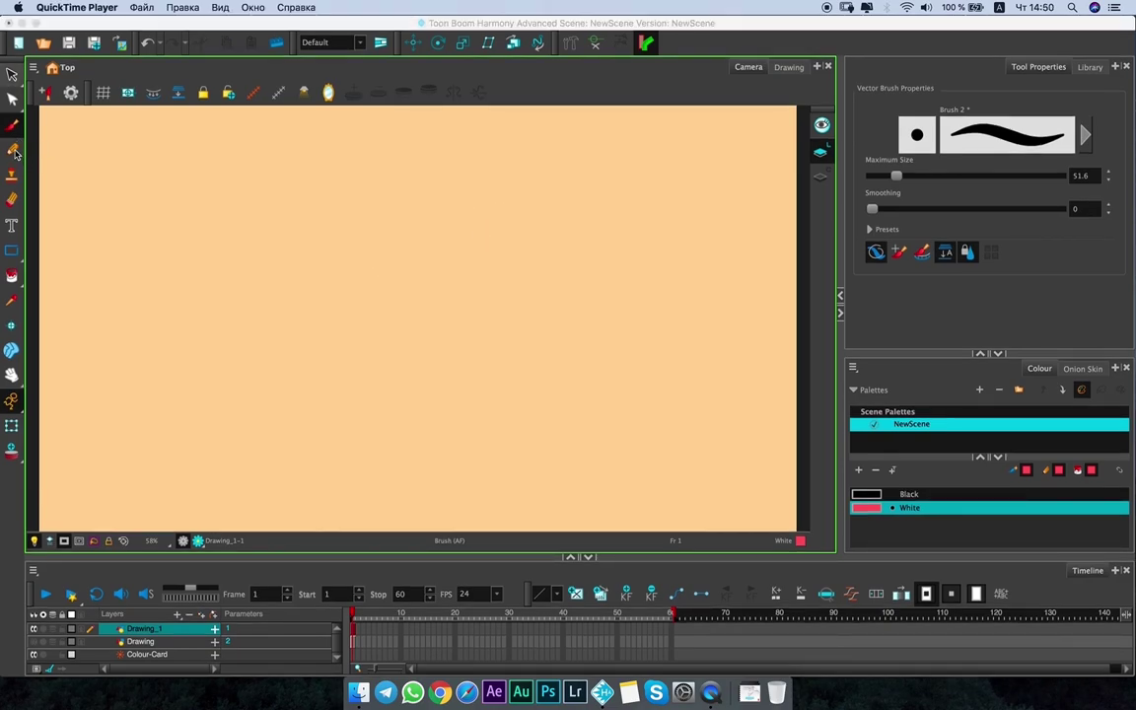
Check the Pencil tool's presets, draw a short test line with the Charcoal preset, and undo it.
{"action": "left_click", "coordinate": [14, 152]}
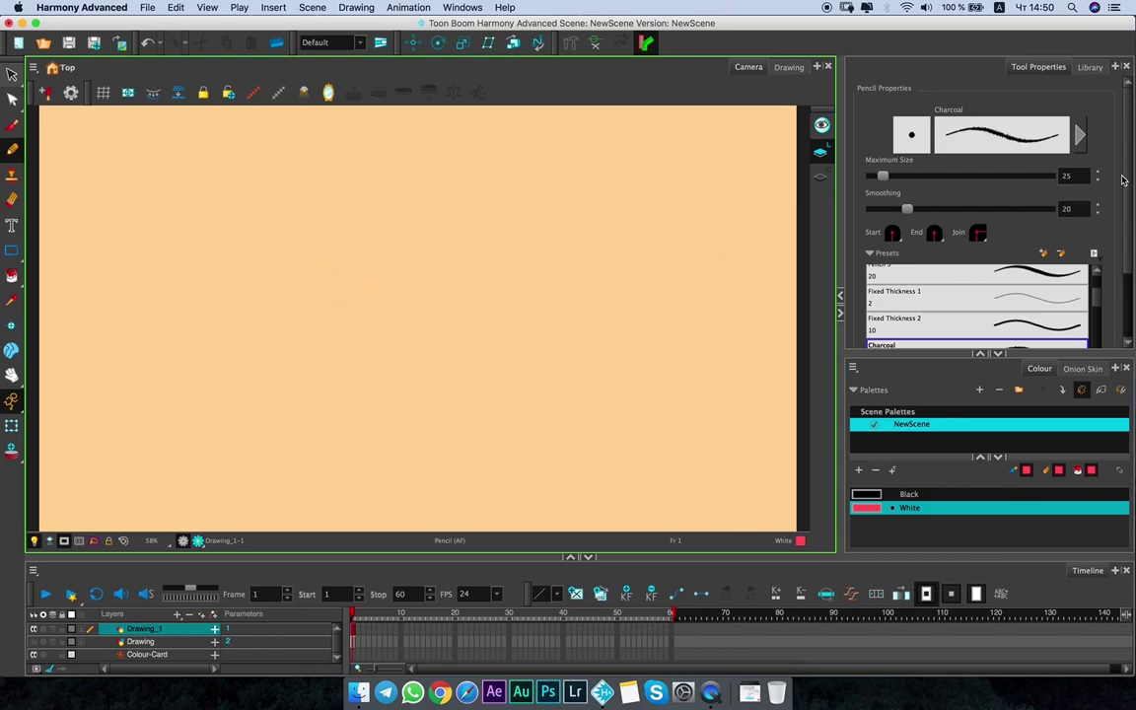
{"action": "scroll", "coordinate": [986, 296], "scroll_direction": "up", "scroll_amount": 3}
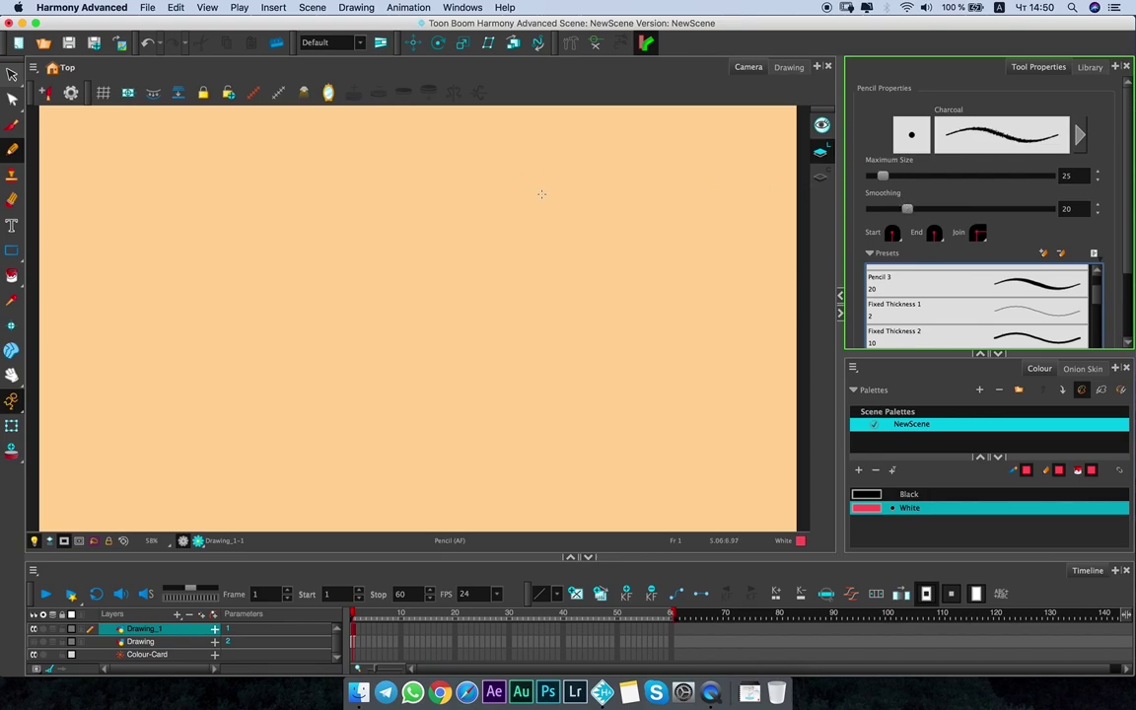
{"action": "mouse_move", "coordinate": [568, 192]}
{"action": "left_mouse_down"}
{"action": "mouse_move", "coordinate": [596, 233]}
{"action": "mouse_move", "coordinate": [572, 246]}
{"action": "mouse_move", "coordinate": [563, 235]}
{"action": "left_mouse_up"}
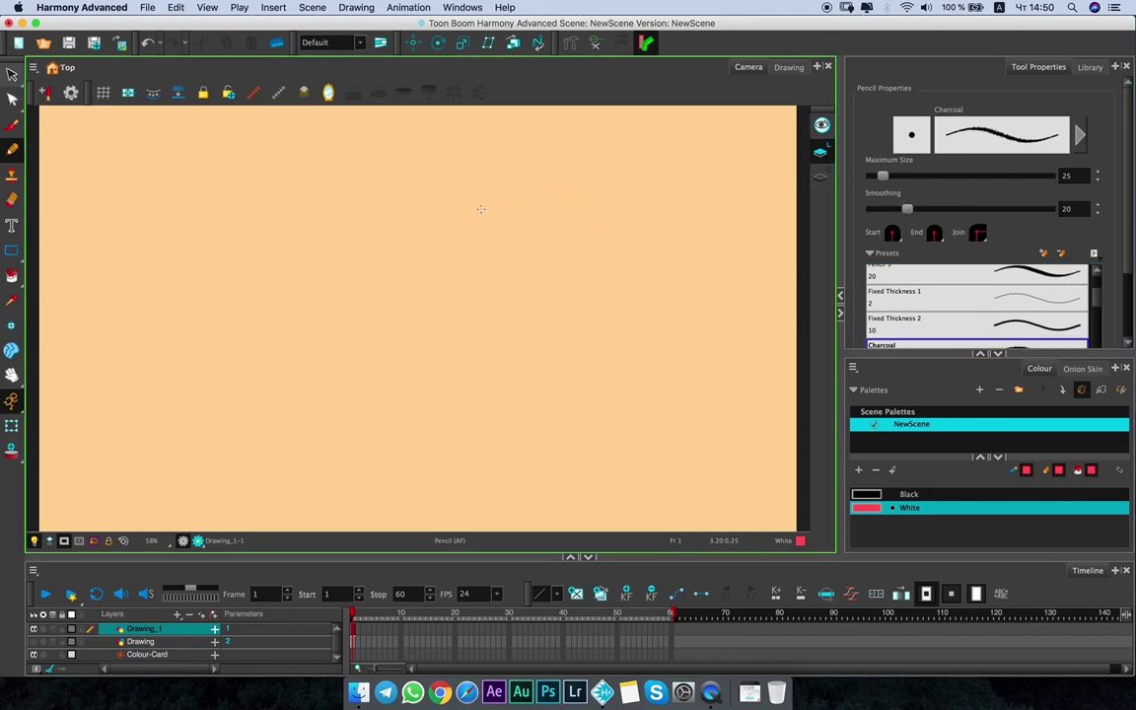
Stamp a horizontal row of spruce trees across the canvas using the TB Spruce Trees stamp at scale 18.
{"action": "left_click", "coordinate": [12, 177]}
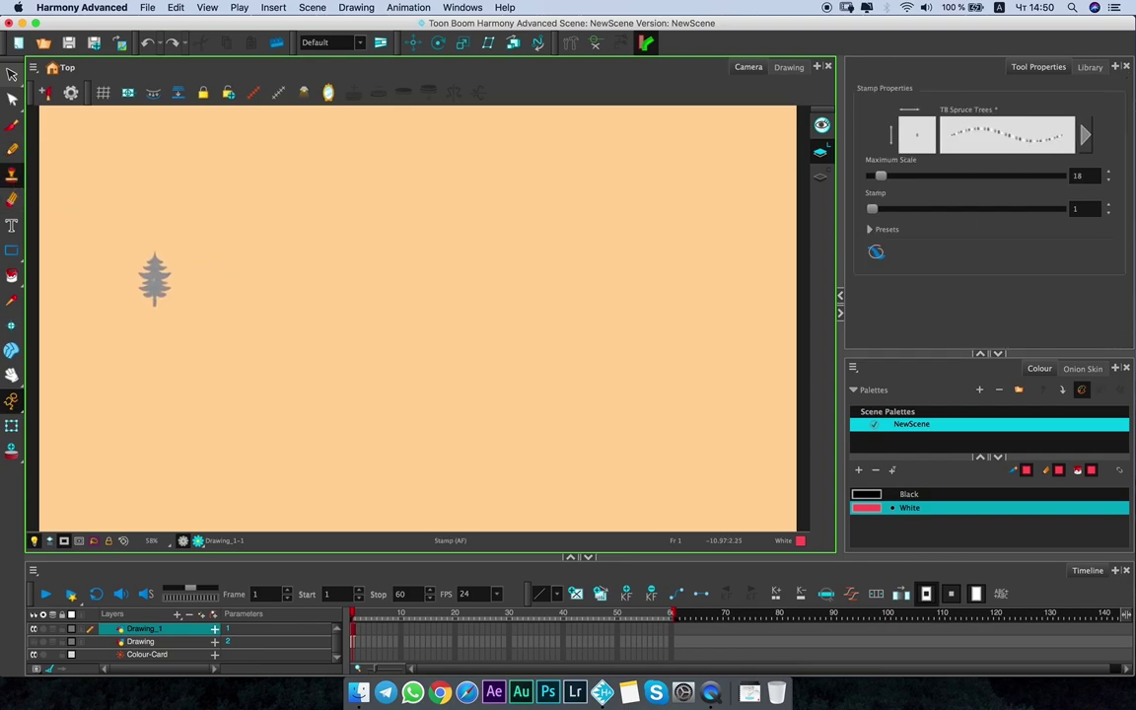
{"action": "mouse_move", "coordinate": [139, 292]}
{"action": "left_mouse_down"}
{"action": "mouse_move", "coordinate": [424, 311]}
{"action": "mouse_move", "coordinate": [467, 306]}
{"action": "left_mouse_up"}
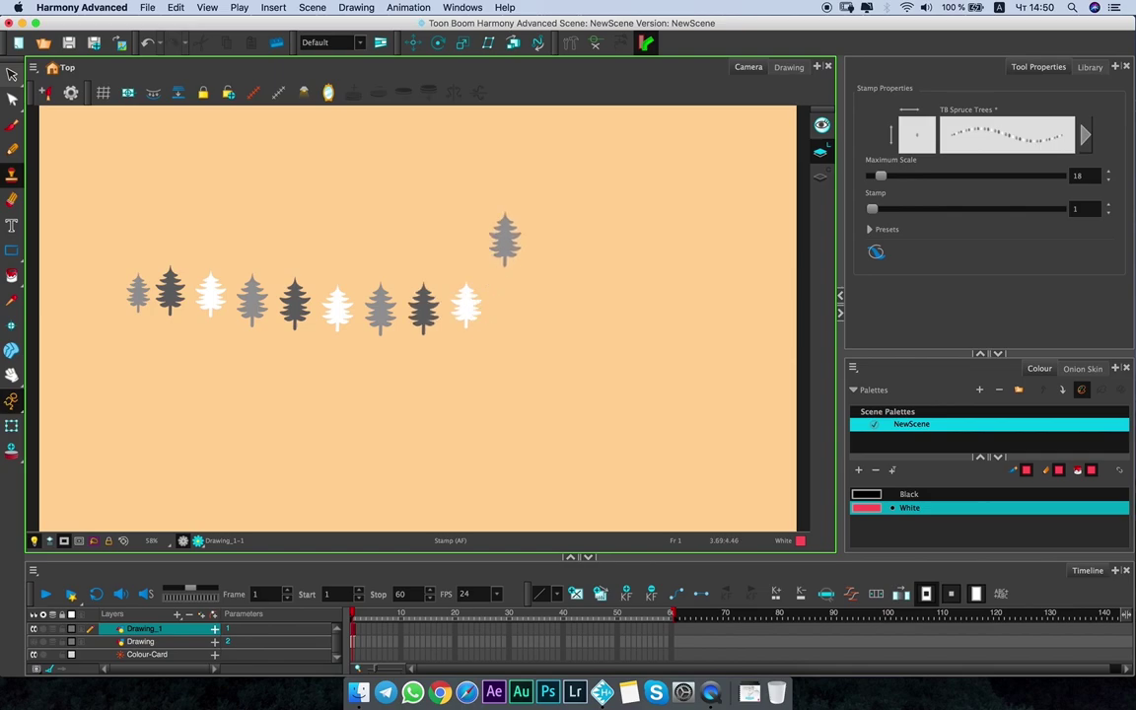
Undo the row of stamped spruce trees and check the Eraser and Text tools' properties.
{"action": "key", "text": "ctrl+z"}
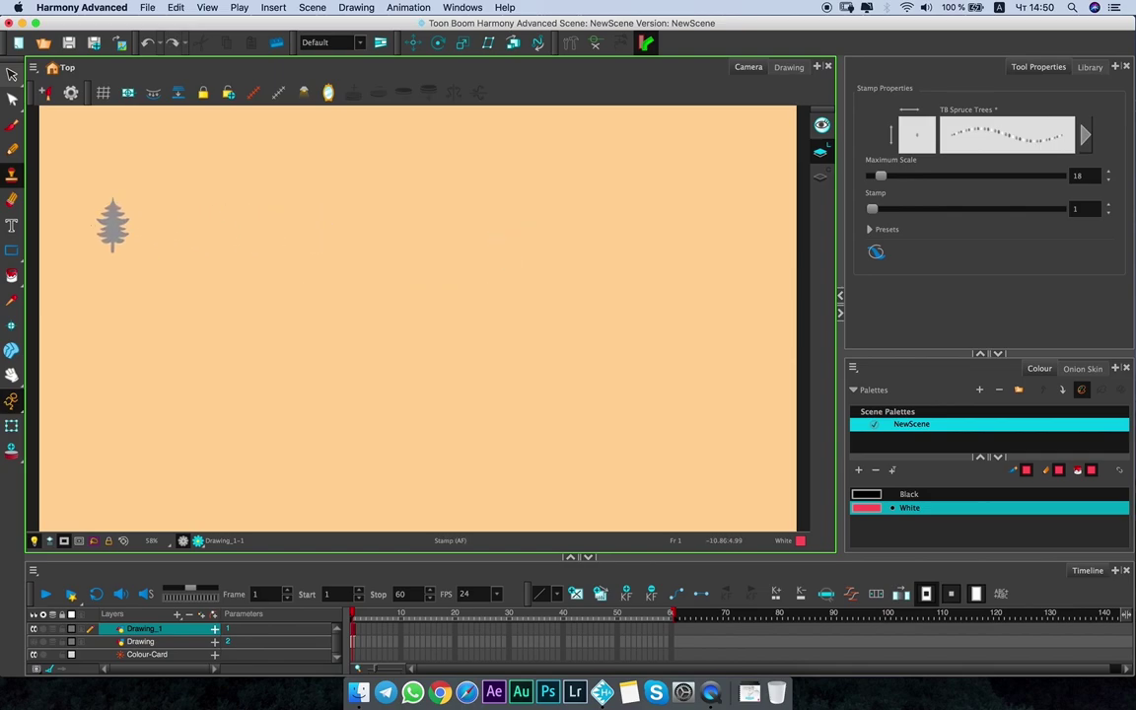
{"action": "left_click", "coordinate": [12, 198]}
{"action": "mouse_move", "coordinate": [895, 175]}
{"action": "left_mouse_down"}
{"action": "mouse_move", "coordinate": [909, 178]}
{"action": "mouse_move", "coordinate": [877, 182]}
{"action": "left_mouse_up"}
{"action": "key", "text": "alt+t"}
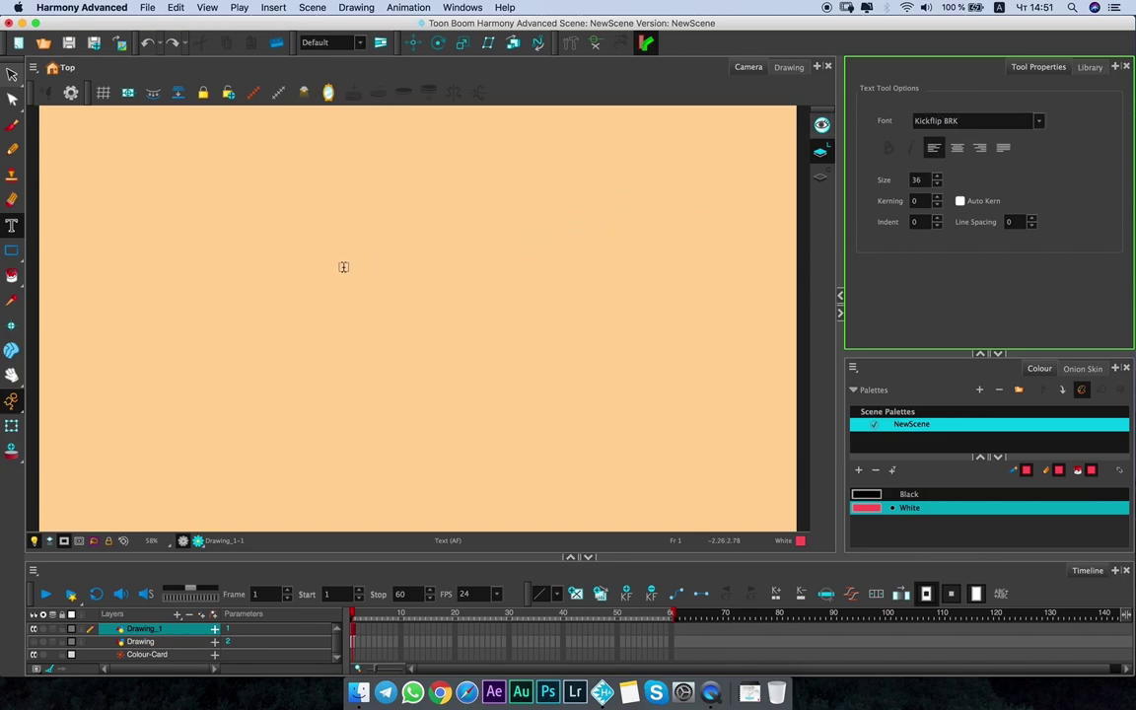
Draw a filled rectangle, draw an outline-only rectangle beside it with automatic fill turned off, and delete both.
{"action": "left_click", "coordinate": [12, 248]}
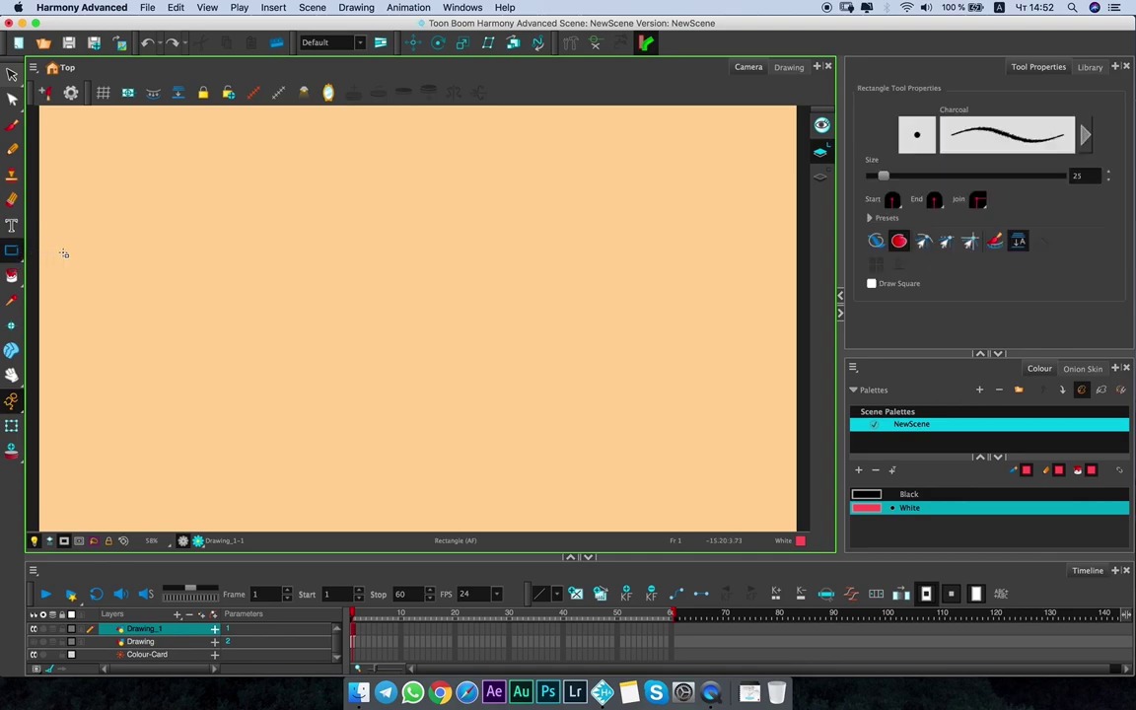
{"action": "left_click_drag", "start_coordinate": [113, 185], "coordinate": [382, 340]}
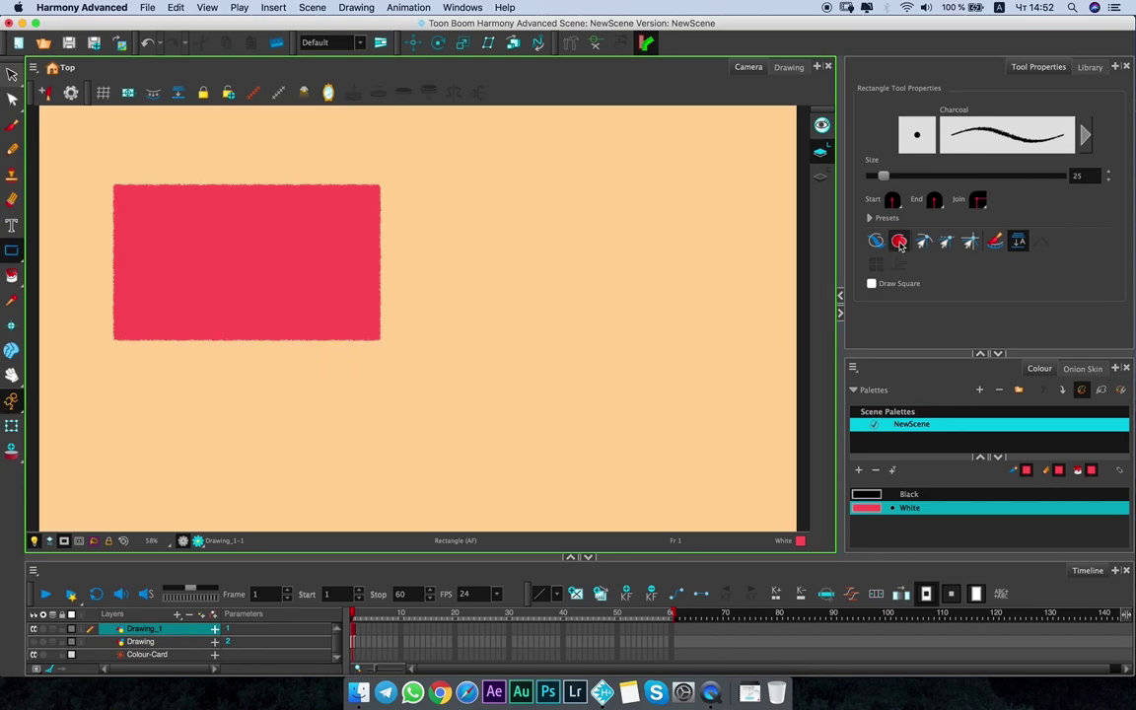
{"action": "left_click", "coordinate": [899, 244]}
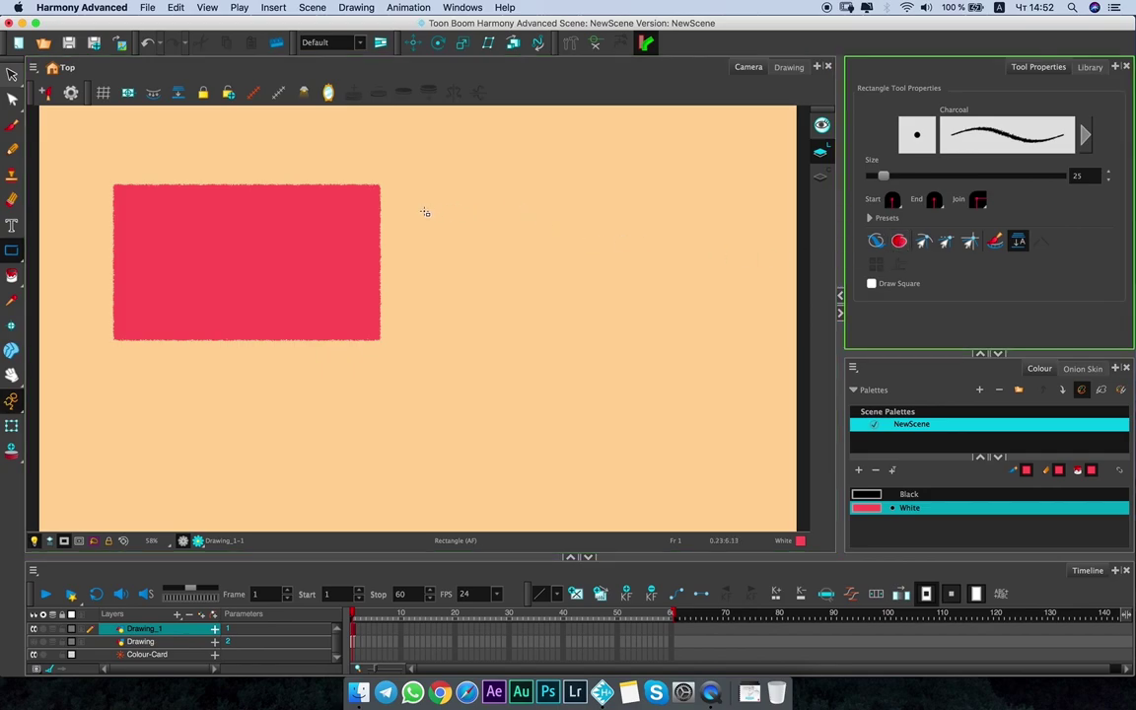
{"action": "left_click_drag", "start_coordinate": [426, 212], "coordinate": [646, 318]}
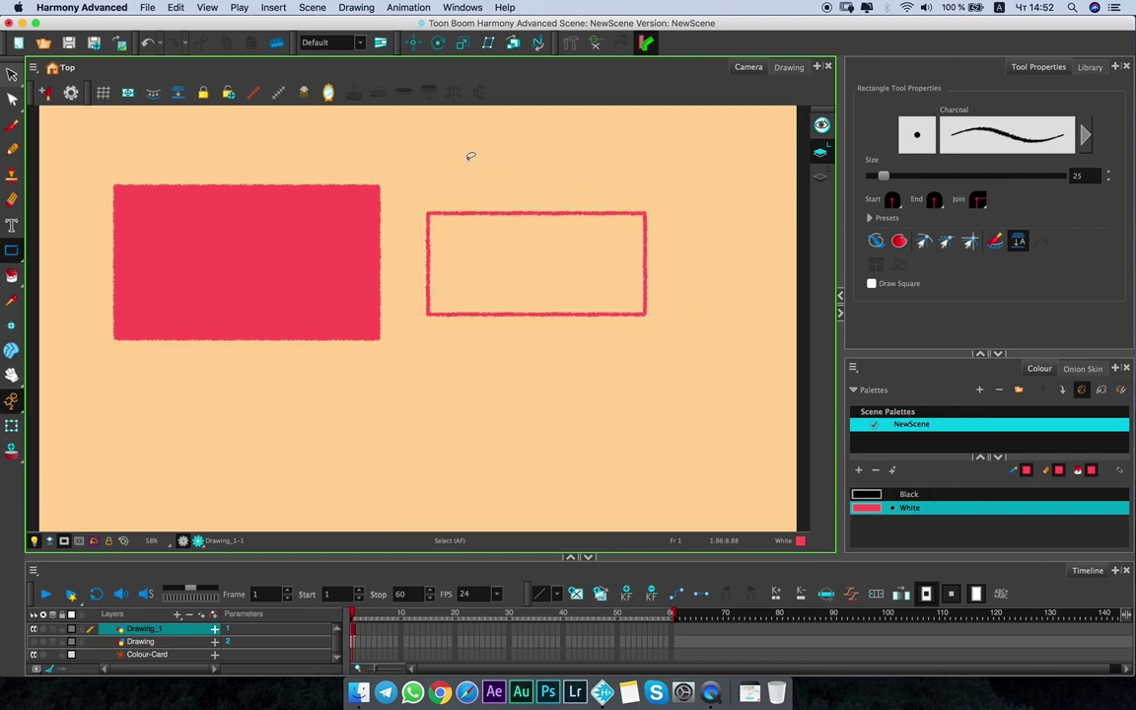
{"action": "mouse_move", "coordinate": [476, 165]}
{"action": "left_mouse_down"}
{"action": "mouse_move", "coordinate": [368, 141]}
{"action": "mouse_move", "coordinate": [443, 223]}
{"action": "left_mouse_up"}
{"action": "key", "text": "Delete"}
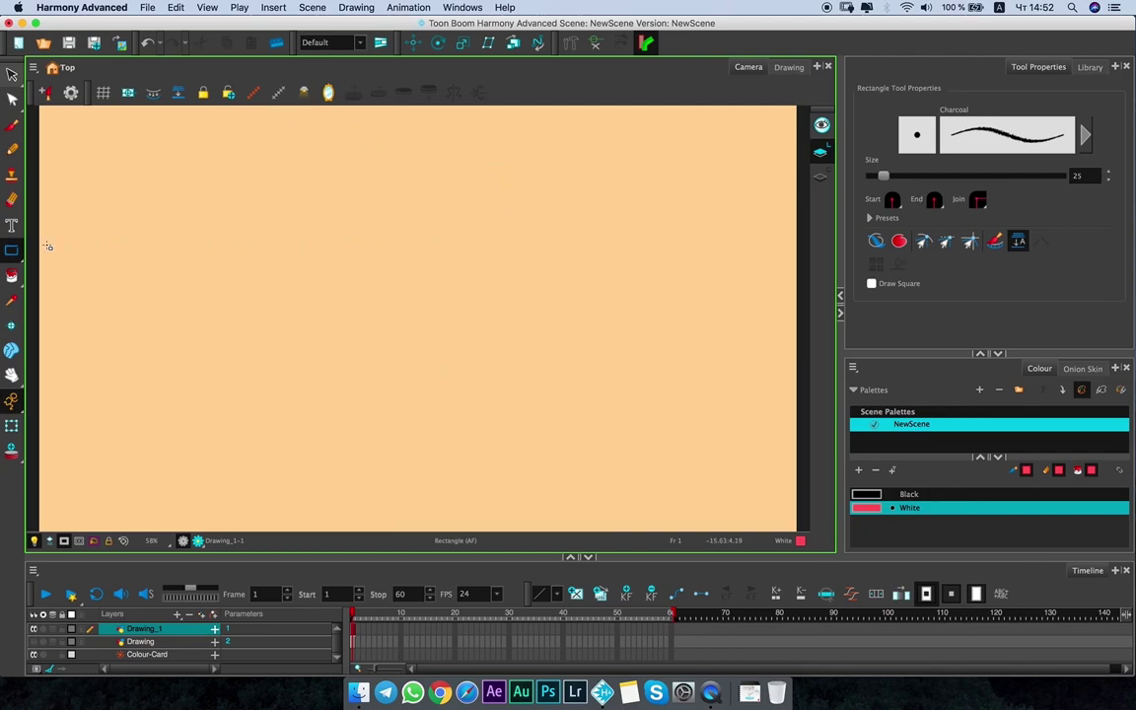
Draw an S-shaped curve through three points with the Polyline tool and the Charcoal preset, and collapse the presets list.
{"action": "left_click", "coordinate": [12, 251]}
{"action": "left_click_drag", "start_coordinate": [14, 253], "coordinate": [69, 292]}
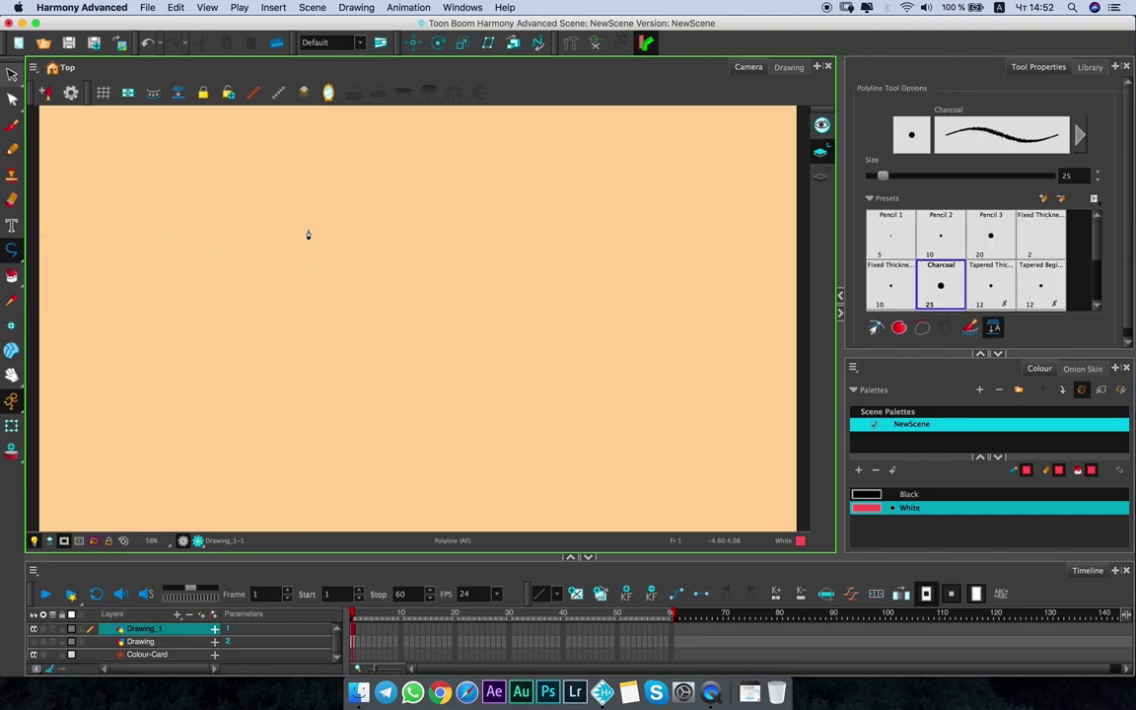
{"action": "left_click", "coordinate": [238, 276]}
{"action": "left_click_drag", "start_coordinate": [324, 263], "coordinate": [333, 317]}
{"action": "left_click_drag", "start_coordinate": [405, 264], "coordinate": [399, 220]}
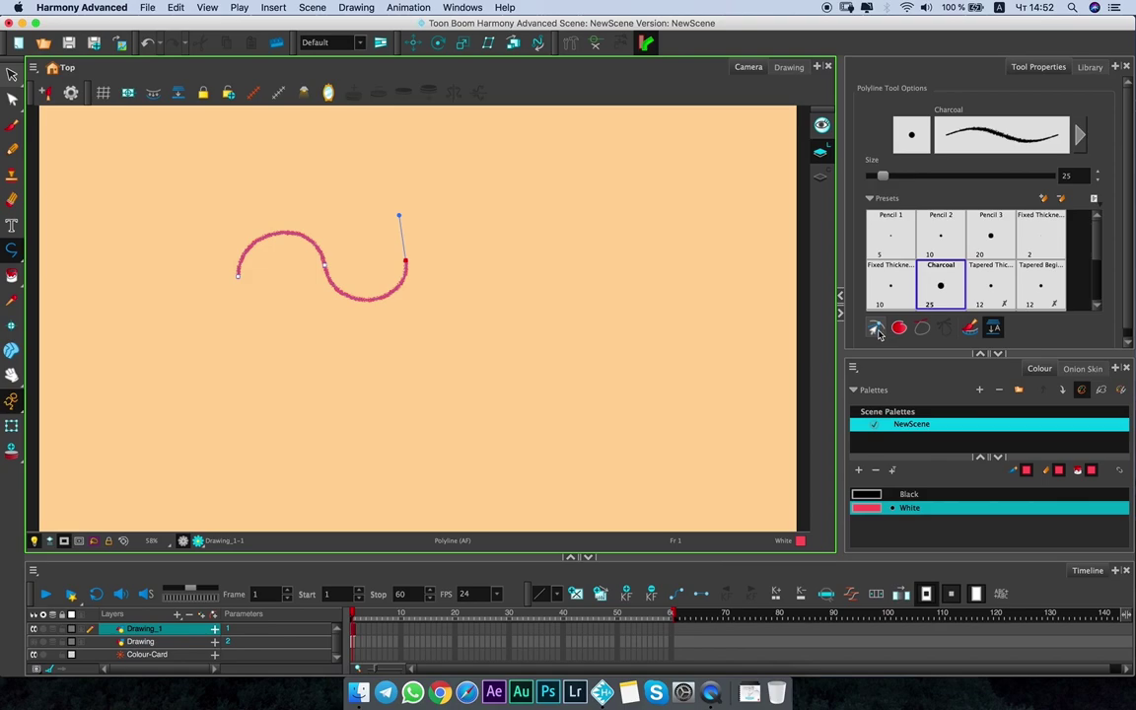
{"action": "left_click", "coordinate": [1097, 243]}
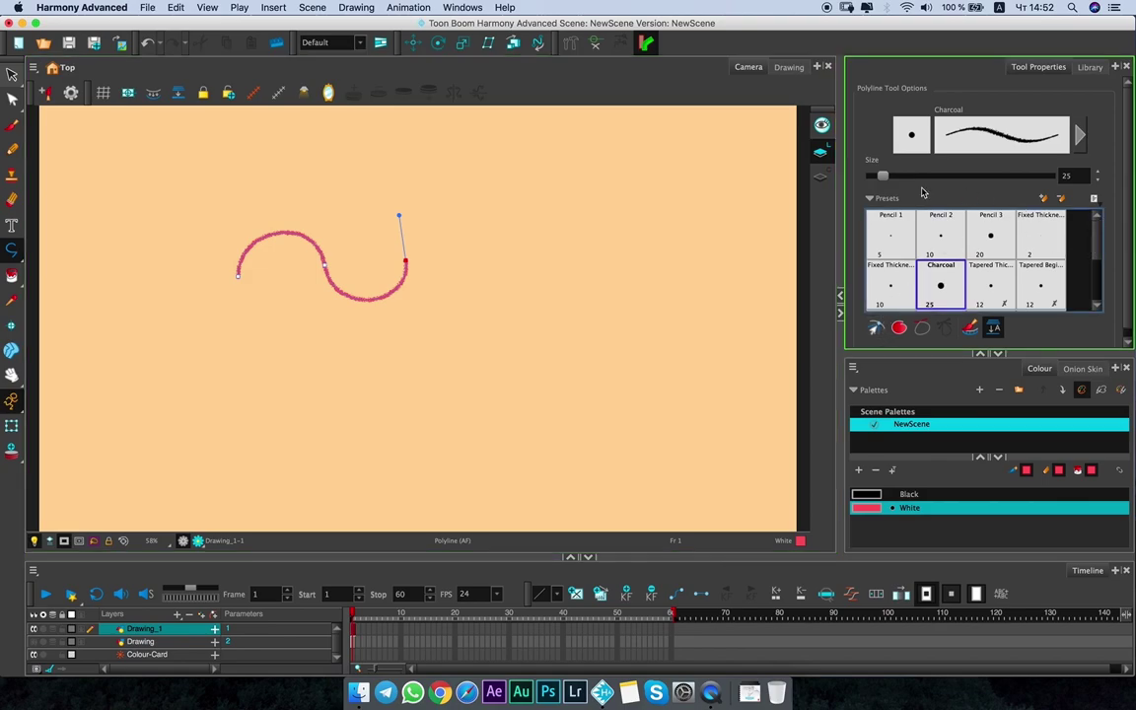
{"action": "left_click", "coordinate": [869, 197]}
Reshape the S-curve by pulling its middle point's upper handle outward with the Contour Editor, and clear the curve from the drawing.
{"action": "left_click", "coordinate": [11, 74]}
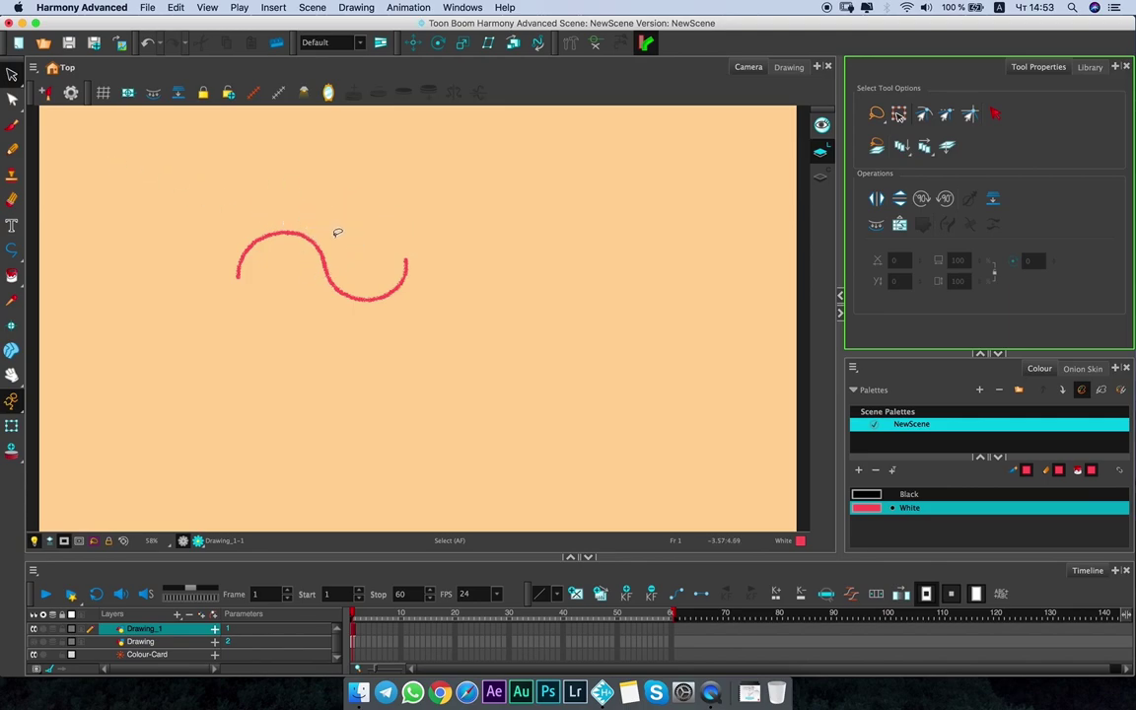
{"action": "left_click", "coordinate": [12, 99]}
{"action": "left_click", "coordinate": [325, 264]}
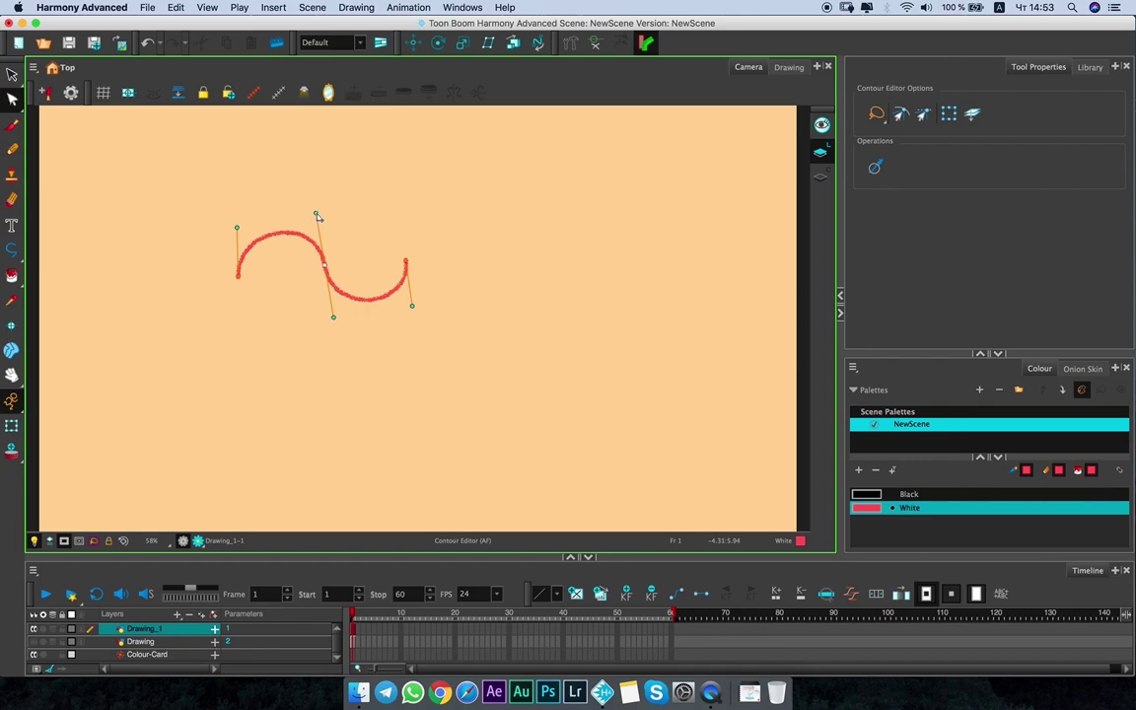
{"action": "left_click_drag", "start_coordinate": [317, 215], "coordinate": [274, 202]}
{"action": "key", "text": "alt+s"}
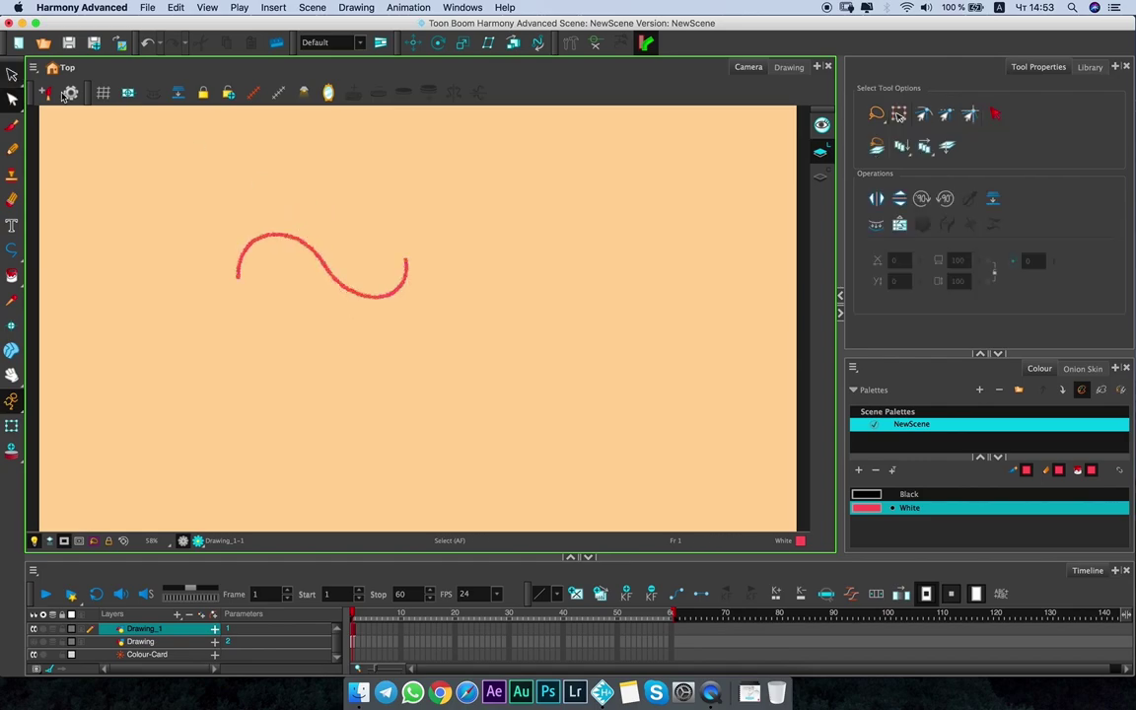
{"action": "key", "text": "ctrl+a"}
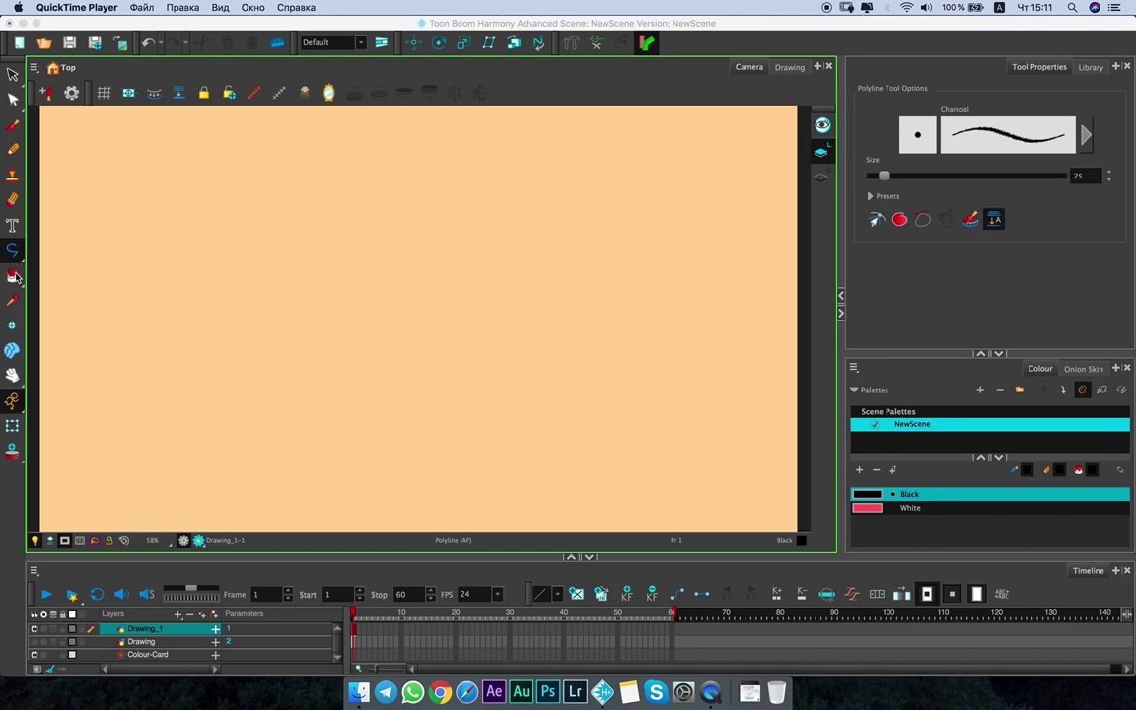
Check the Paint tool's variants and draw a closed circle with the Brush in the pink White swatch.
{"action": "left_click", "coordinate": [13, 277]}
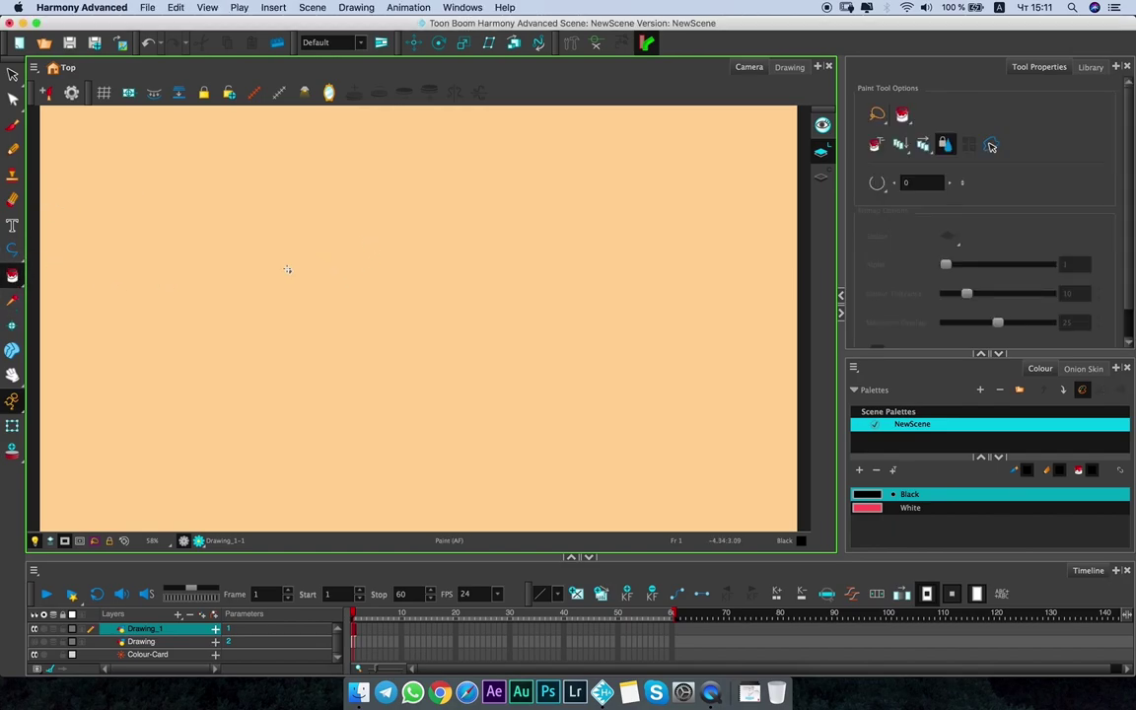
{"action": "left_click", "coordinate": [12, 278]}
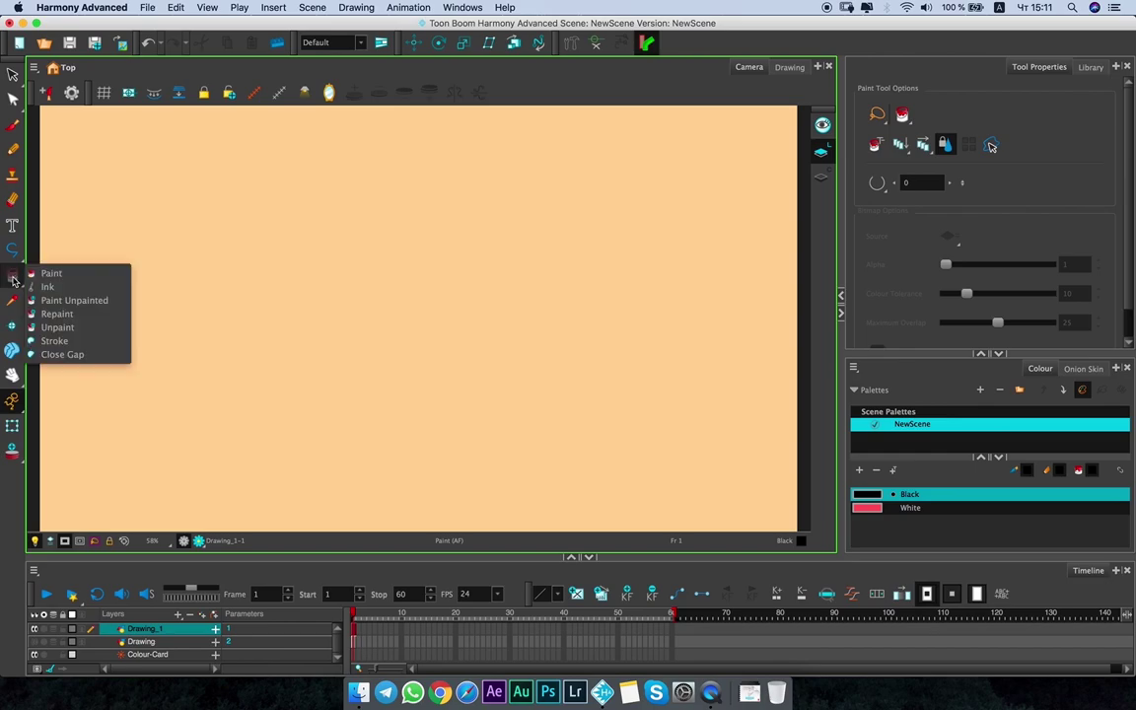
{"action": "left_click", "coordinate": [13, 125]}
{"action": "left_click", "coordinate": [13, 126]}
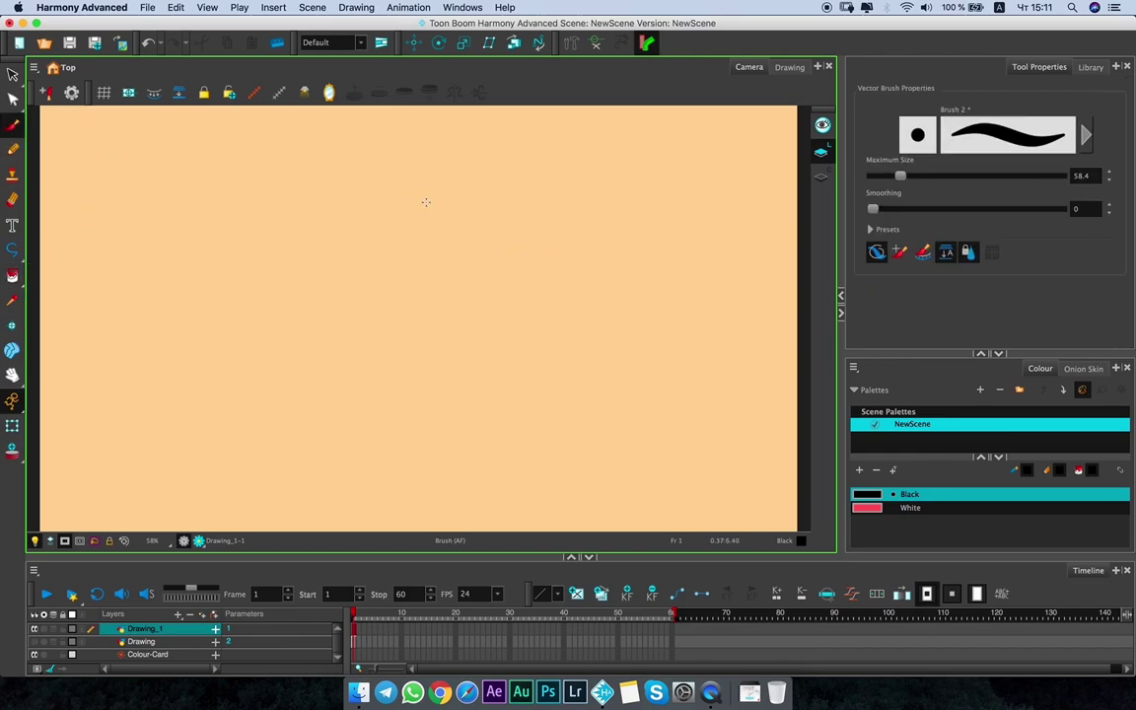
{"action": "left_click", "coordinate": [889, 509]}
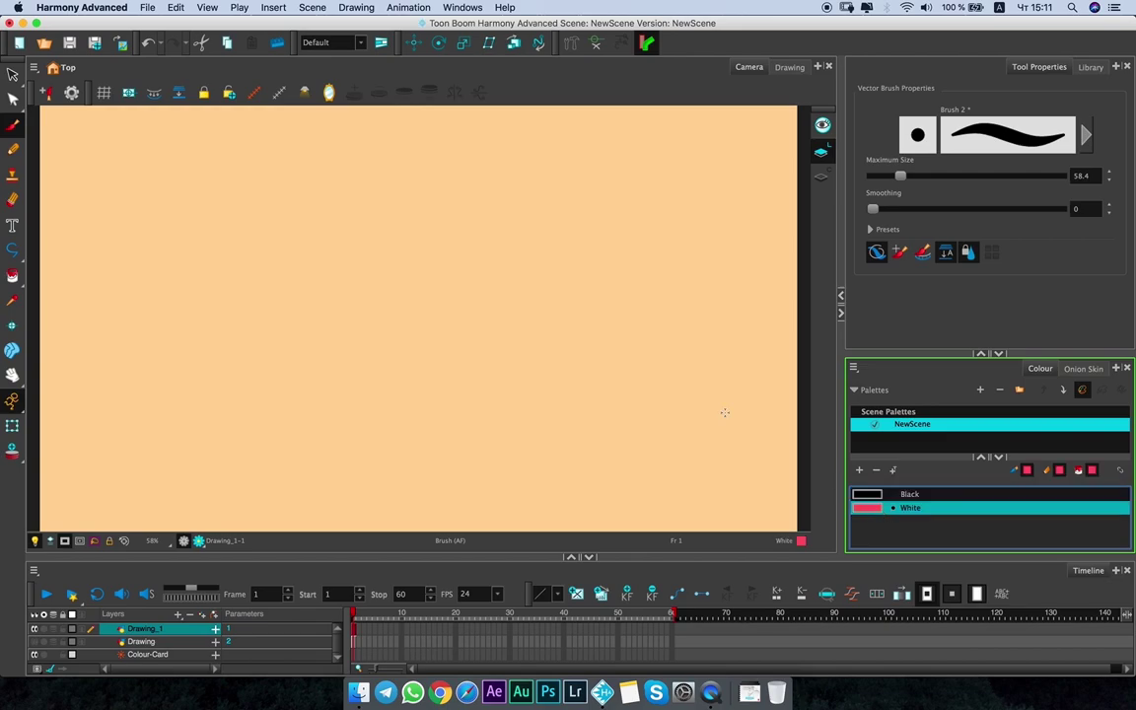
{"action": "mouse_move", "coordinate": [386, 206]}
{"action": "left_mouse_down"}
{"action": "mouse_move", "coordinate": [341, 286]}
{"action": "mouse_move", "coordinate": [424, 226]}
{"action": "mouse_move", "coordinate": [369, 202]}
{"action": "mouse_move", "coordinate": [347, 209]}
{"action": "left_mouse_up"}
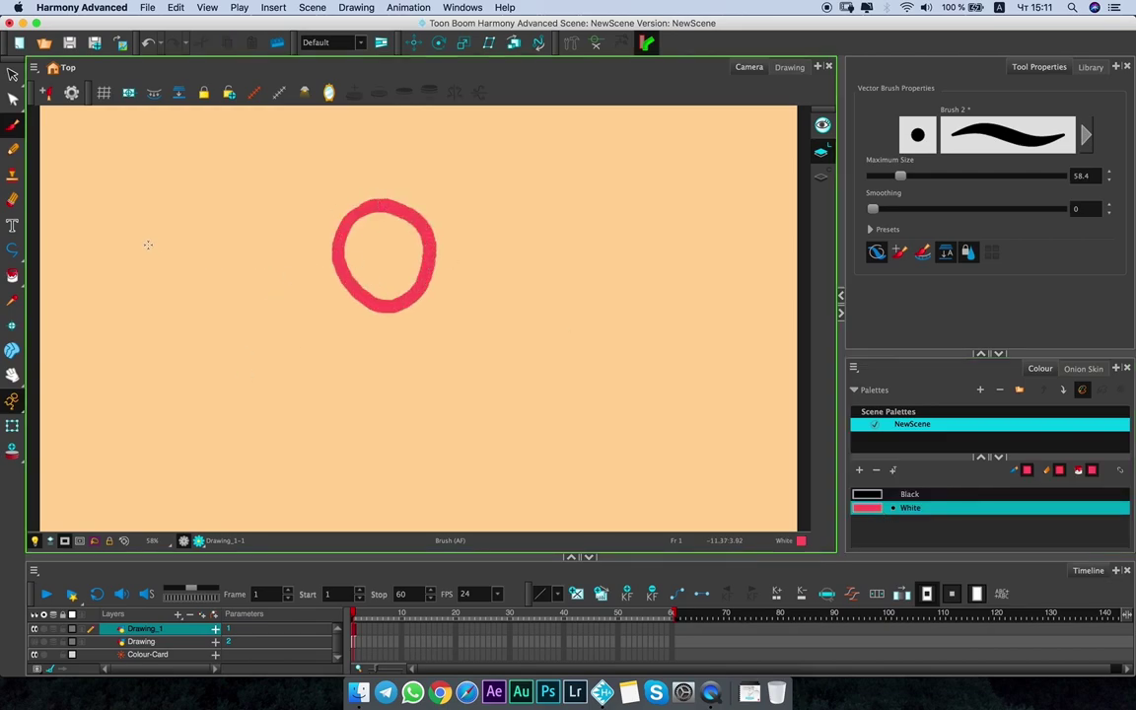
Choose the Black swatch for the Paint tool and trace sample Paint and Select lassos on the empty canvas beside the circle.
{"action": "left_click", "coordinate": [19, 277]}
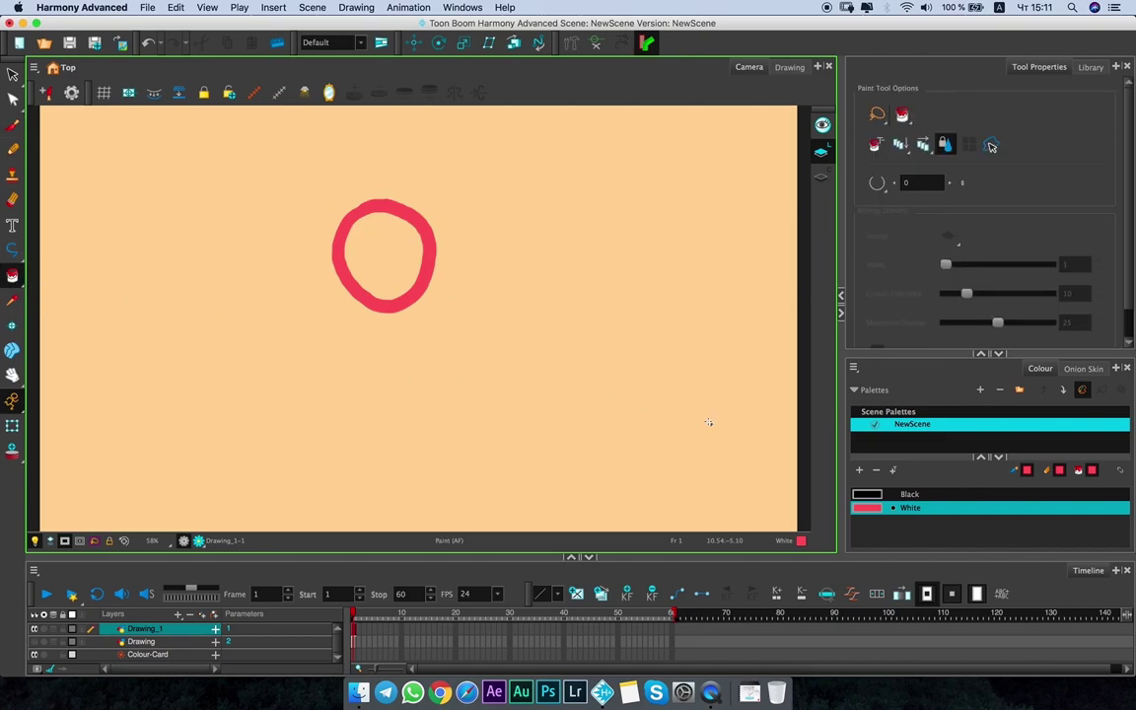
{"action": "left_click", "coordinate": [873, 494]}
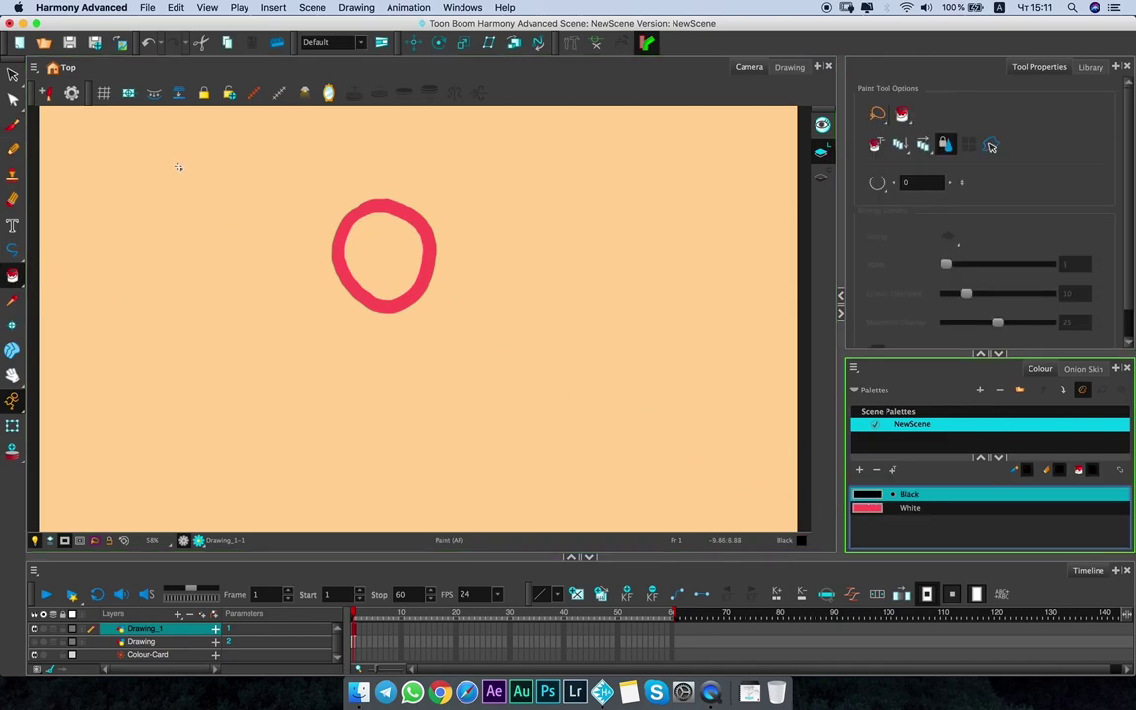
{"action": "mouse_move", "coordinate": [238, 174]}
{"action": "left_mouse_down"}
{"action": "mouse_move", "coordinate": [207, 150]}
{"action": "mouse_move", "coordinate": [225, 215]}
{"action": "mouse_move", "coordinate": [160, 221]}
{"action": "mouse_move", "coordinate": [158, 298]}
{"action": "mouse_move", "coordinate": [138, 350]}
{"action": "mouse_move", "coordinate": [108, 327]}
{"action": "left_mouse_up"}
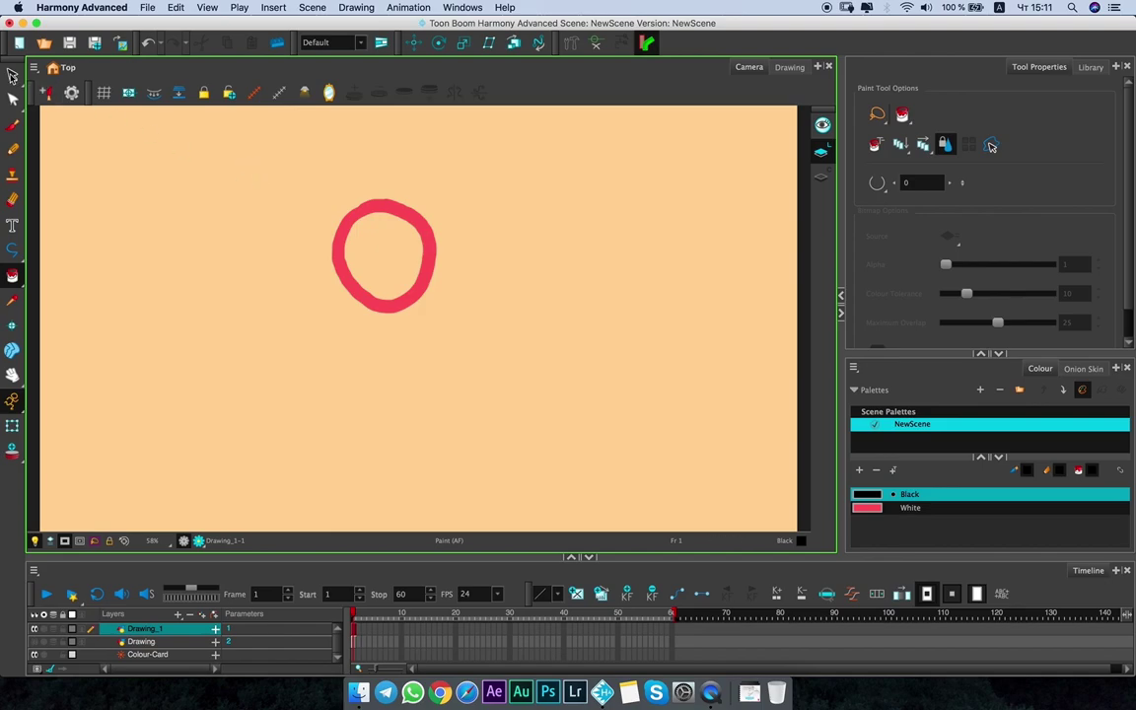
{"action": "key", "text": "alt+s"}
{"action": "left_click_drag", "start_coordinate": [204, 158], "coordinate": [197, 226]}
Lasso-paint the circle's outline black and undo it, then lasso-paint both outline and interior black and undo that too.
{"action": "key", "text": "alt+i"}
{"action": "mouse_move", "coordinate": [361, 125]}
{"action": "left_mouse_down"}
{"action": "mouse_move", "coordinate": [296, 190]}
{"action": "mouse_move", "coordinate": [304, 205]}
{"action": "mouse_move", "coordinate": [355, 214]}
{"action": "mouse_move", "coordinate": [395, 171]}
{"action": "left_mouse_up"}
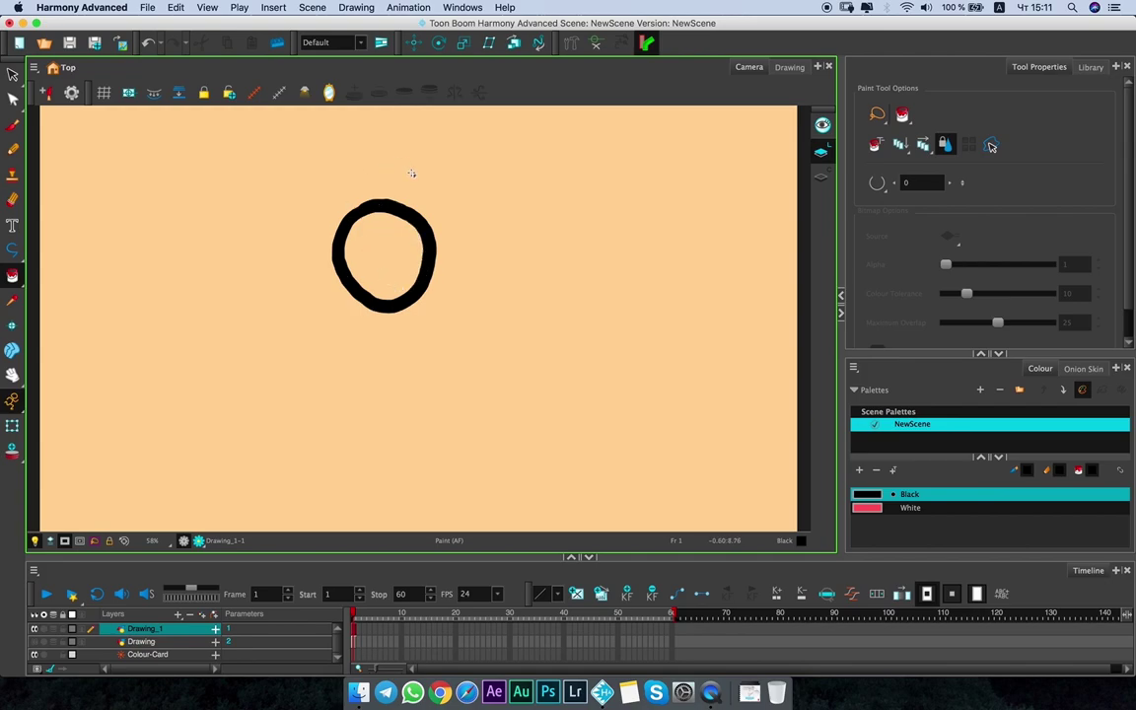
{"action": "key", "text": "super+z"}
{"action": "mouse_move", "coordinate": [374, 155]}
{"action": "left_mouse_down"}
{"action": "mouse_move", "coordinate": [306, 341]}
{"action": "mouse_move", "coordinate": [429, 344]}
{"action": "mouse_move", "coordinate": [476, 239]}
{"action": "mouse_move", "coordinate": [438, 162]}
{"action": "mouse_move", "coordinate": [403, 181]}
{"action": "left_mouse_up"}
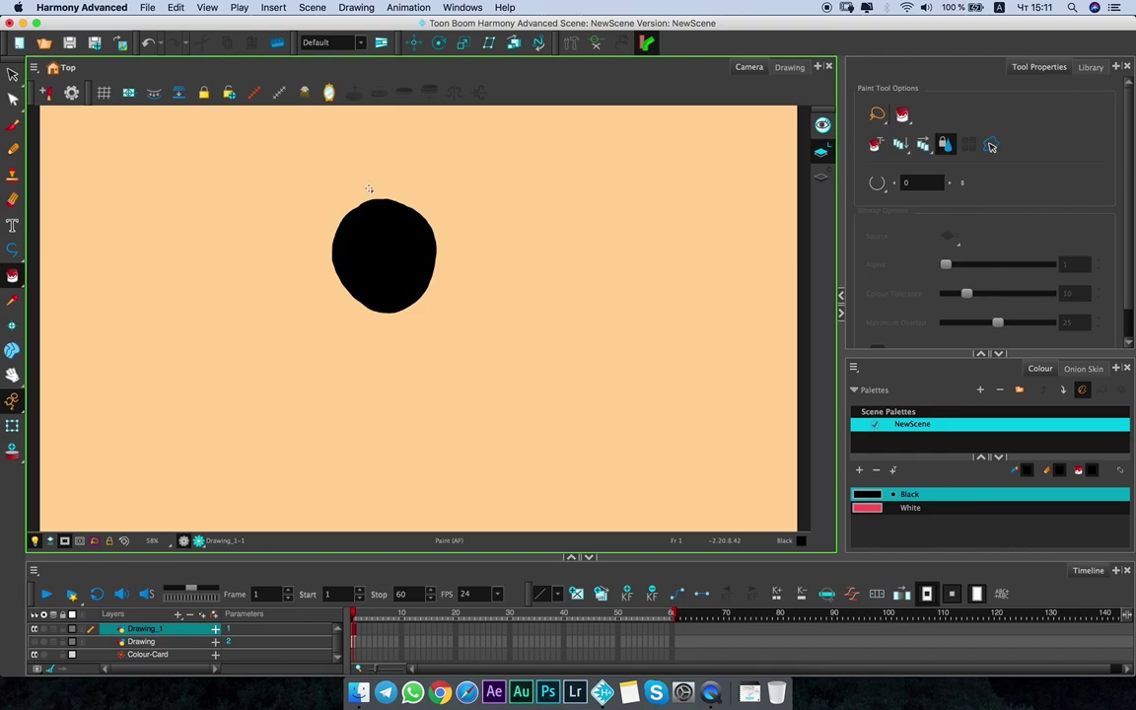
{"action": "key", "text": "super+z"}
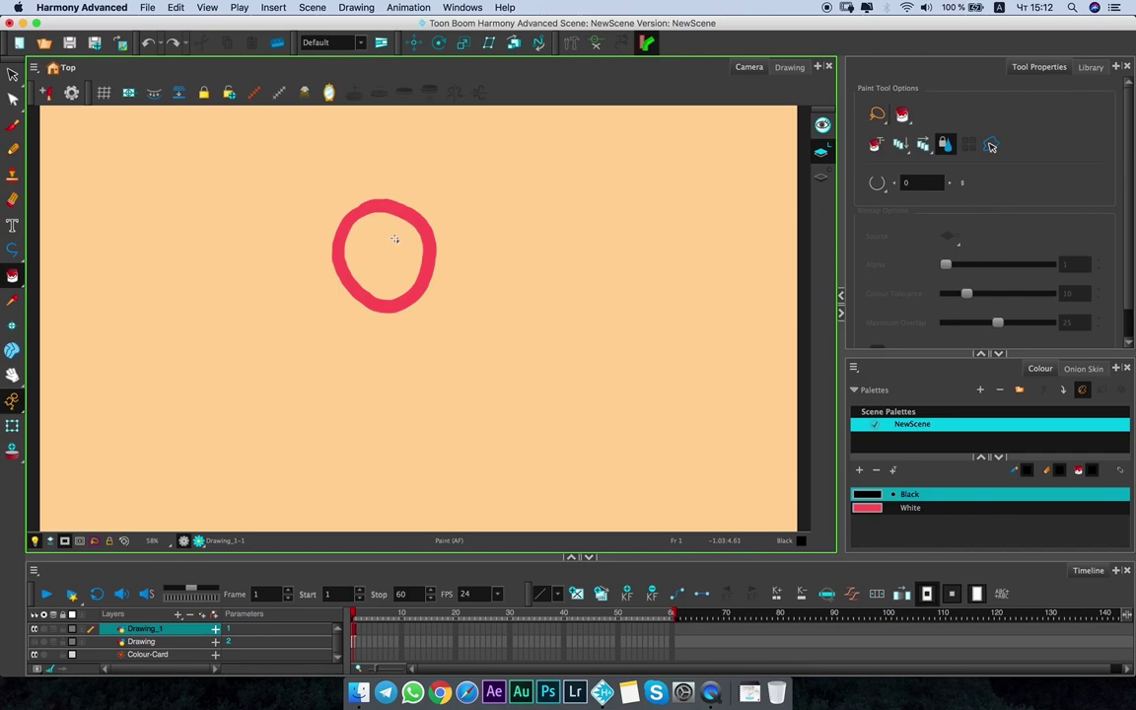
Fill only the circle's empty interior with black using Paint Unpainted, and undo the fill.
{"action": "left_click", "coordinate": [11, 273]}
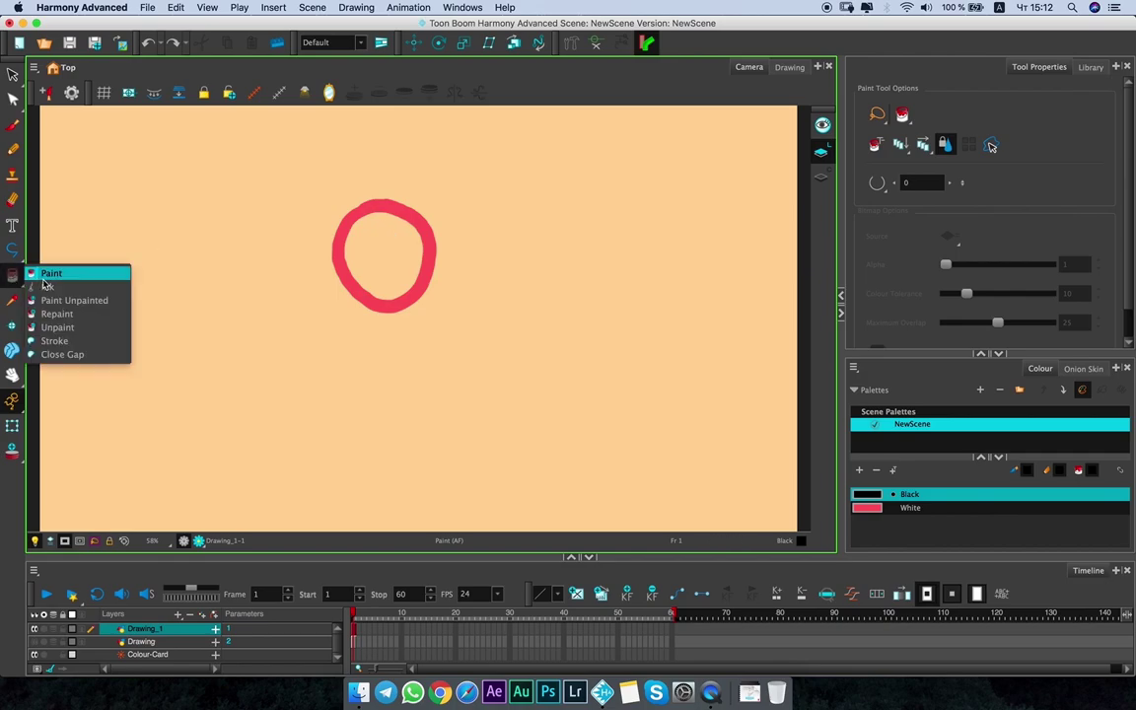
{"action": "left_click", "coordinate": [102, 300]}
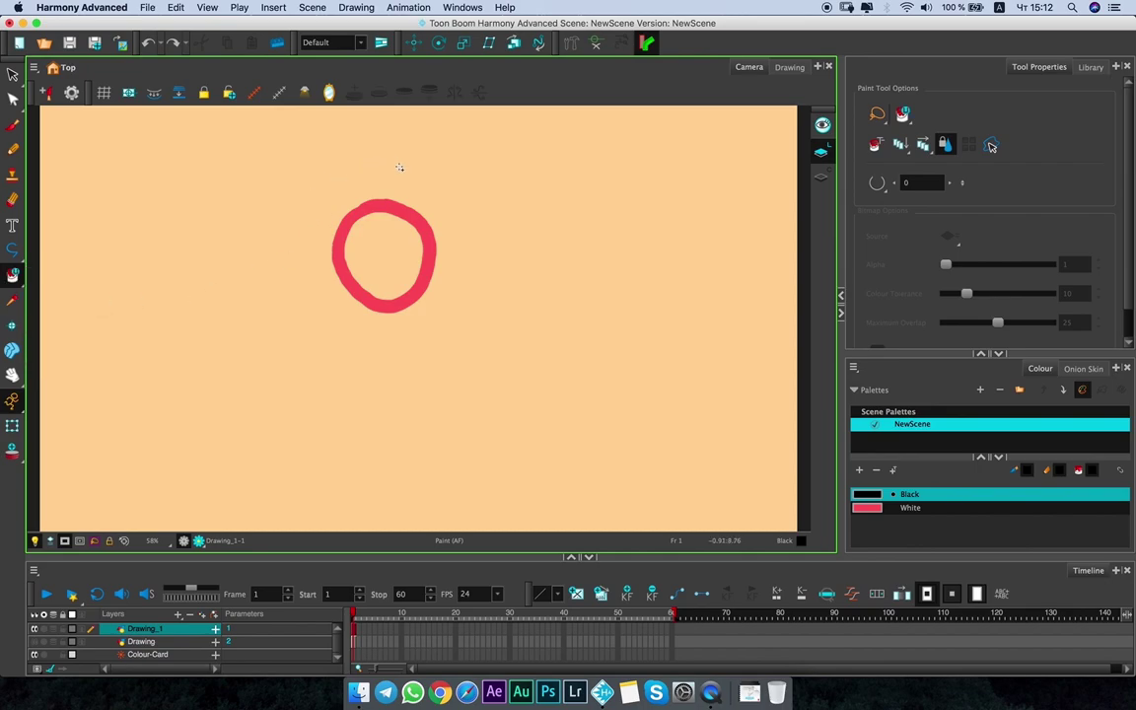
{"action": "mouse_move", "coordinate": [399, 143]}
{"action": "left_mouse_down"}
{"action": "mouse_move", "coordinate": [268, 268]}
{"action": "mouse_move", "coordinate": [438, 318]}
{"action": "mouse_move", "coordinate": [419, 136]}
{"action": "mouse_move", "coordinate": [393, 139]}
{"action": "left_mouse_up"}
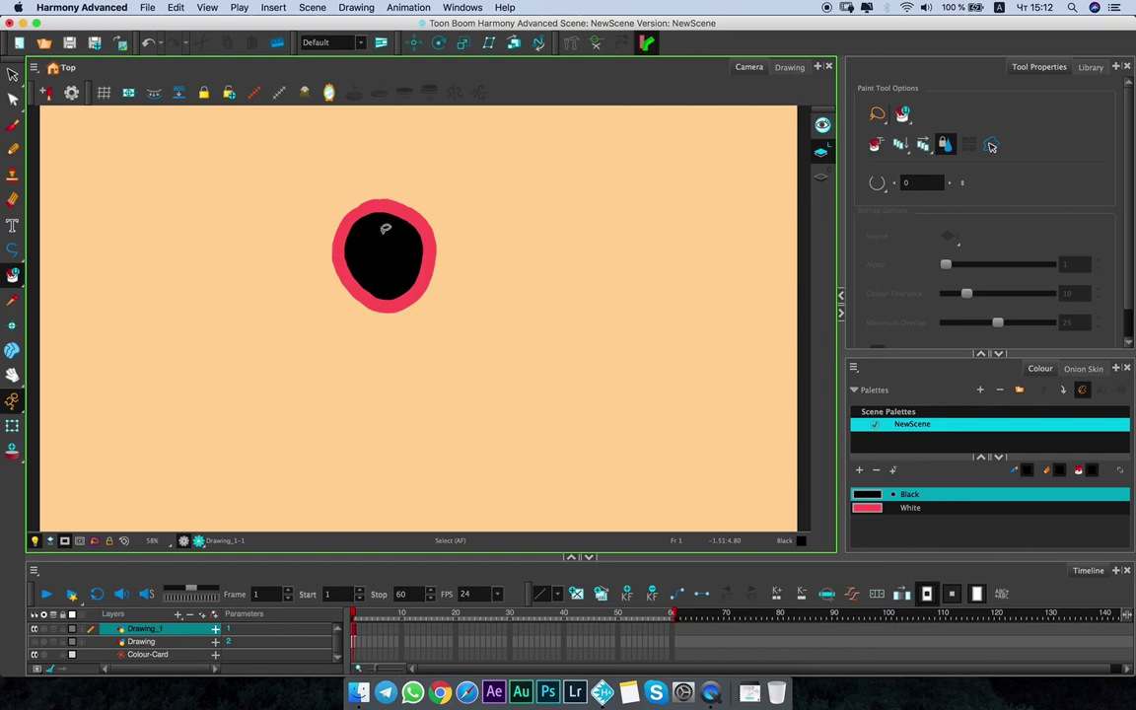
{"action": "key", "text": "super+z"}
Lasso the circle with the Repaint tool to recolour only its pink outline black, and undo it.
{"action": "left_click", "coordinate": [12, 274]}
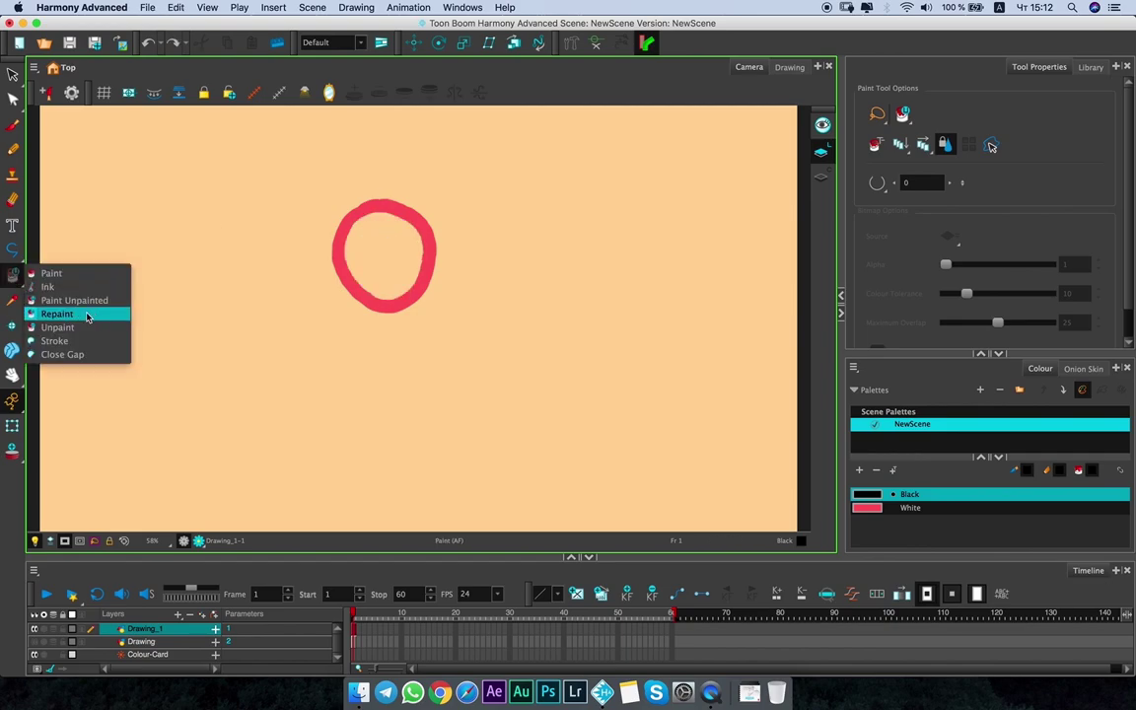
{"action": "left_click", "coordinate": [77, 314]}
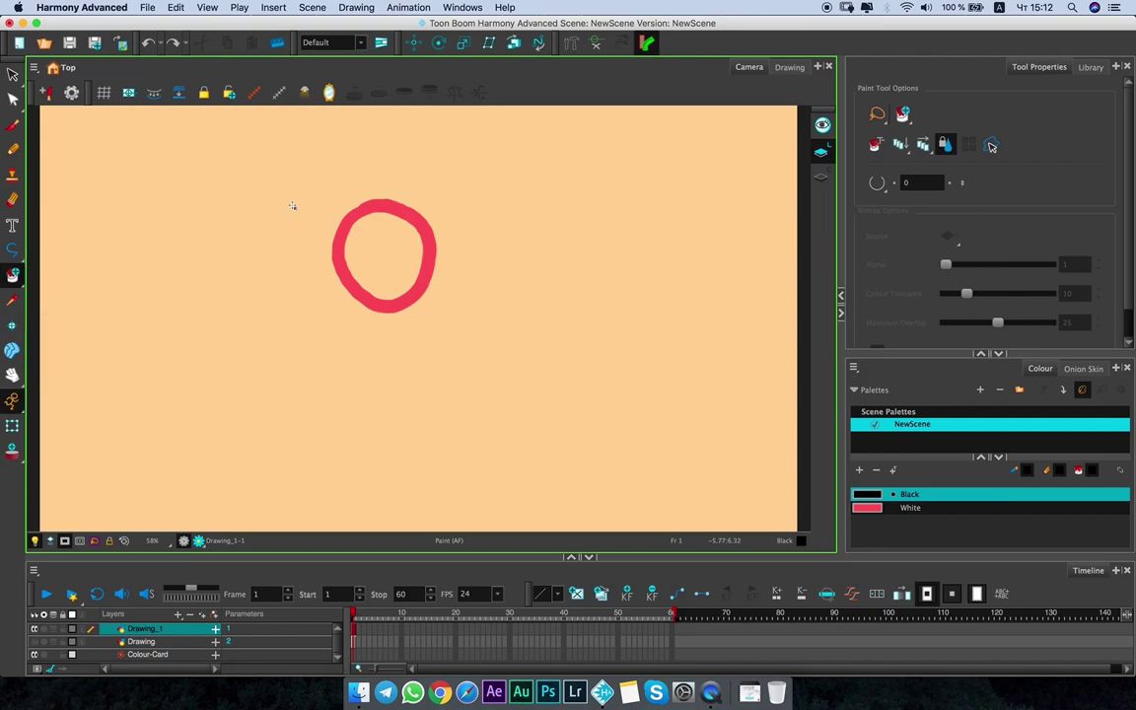
{"action": "mouse_move", "coordinate": [339, 152]}
{"action": "left_mouse_down"}
{"action": "mouse_move", "coordinate": [370, 376]}
{"action": "mouse_move", "coordinate": [473, 286]}
{"action": "mouse_move", "coordinate": [464, 164]}
{"action": "mouse_move", "coordinate": [403, 150]}
{"action": "left_mouse_up"}
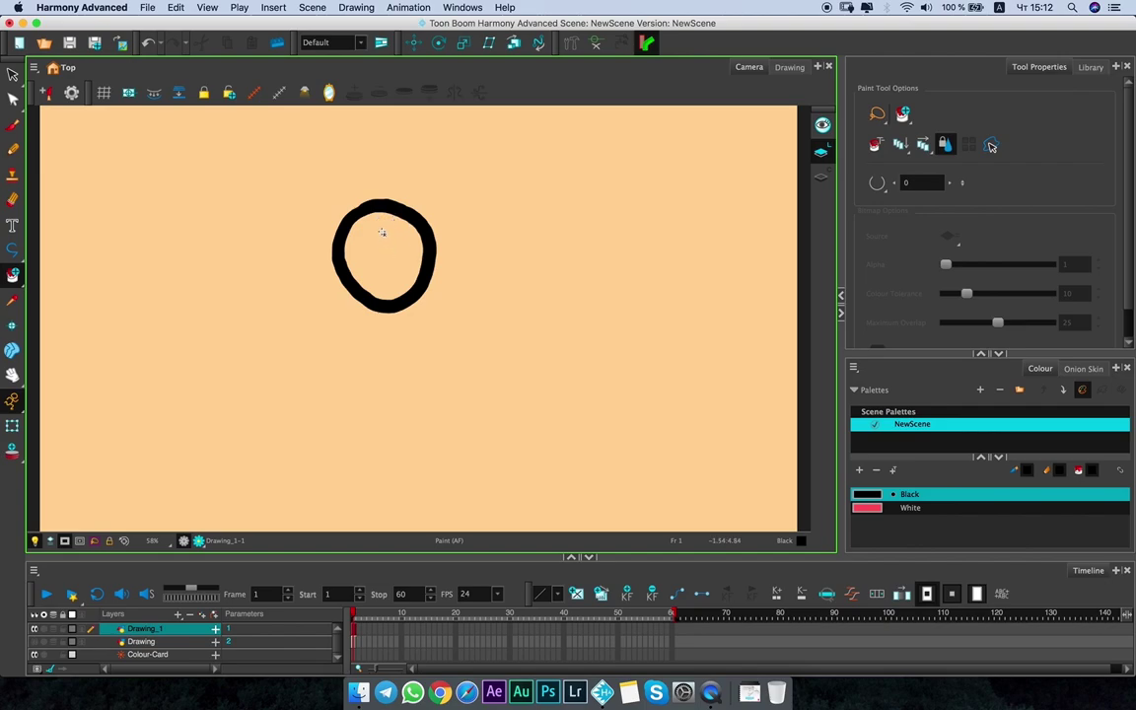
{"action": "key", "text": "super+z"}
Remove the colour from the circle's outline with the Unpaint tool, and undo it.
{"action": "left_click", "coordinate": [12, 275]}
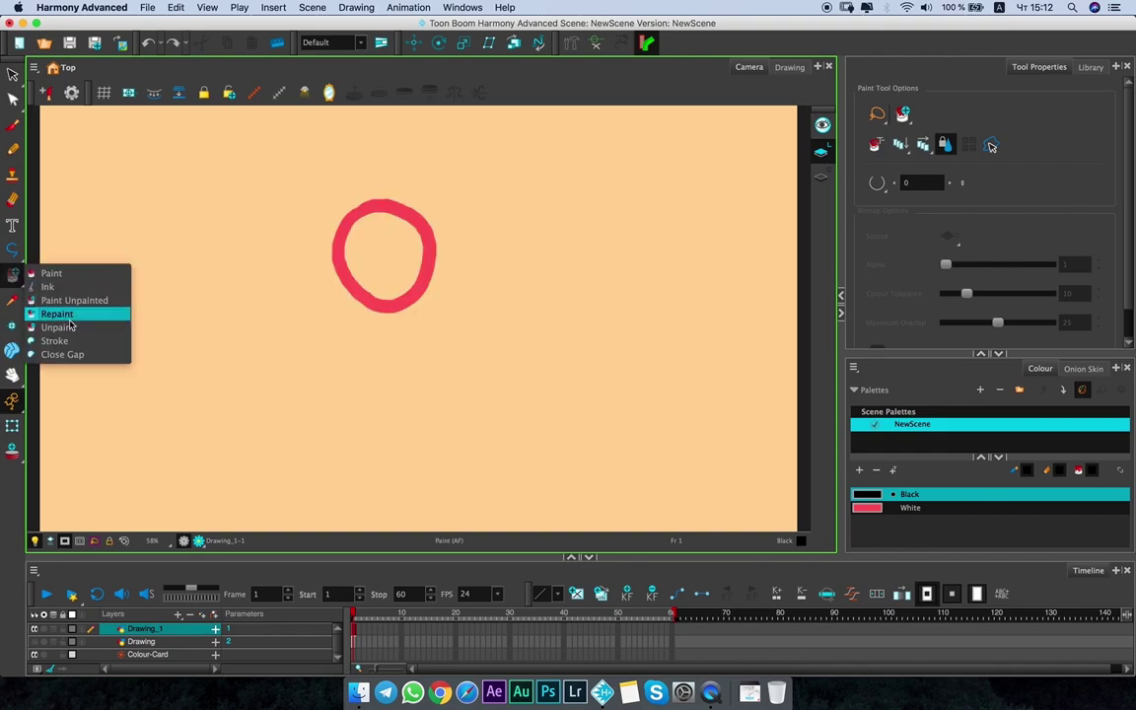
{"action": "left_click", "coordinate": [90, 322]}
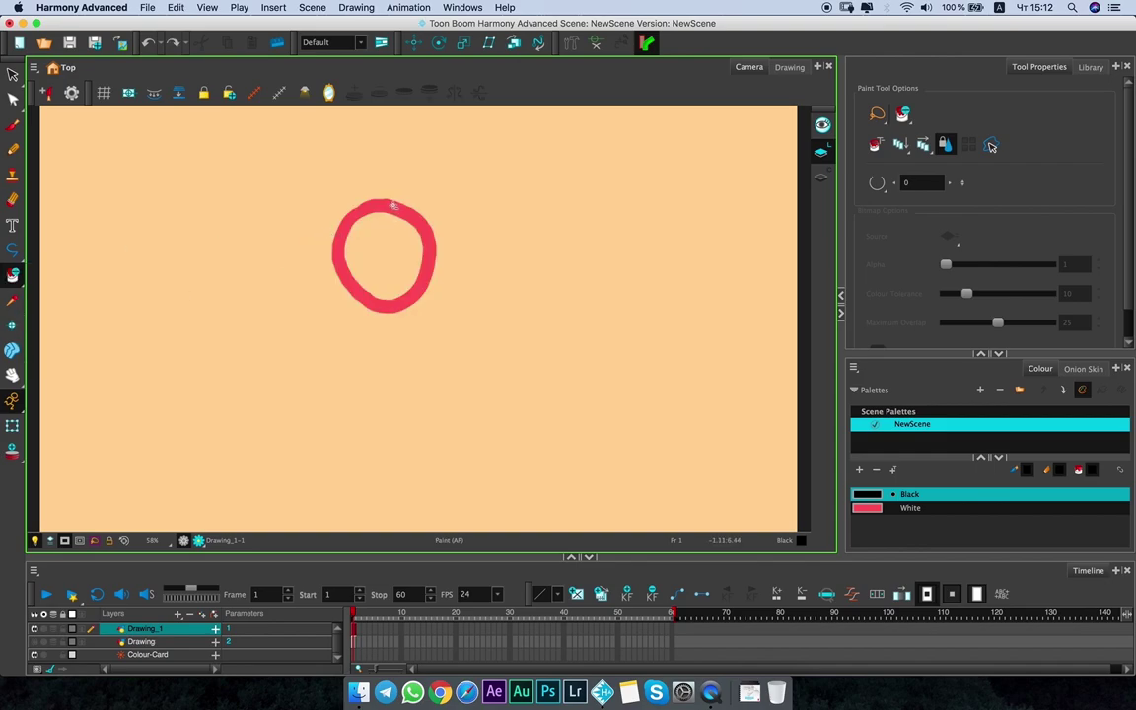
{"action": "left_click", "coordinate": [393, 205]}
{"action": "key", "text": "super+z"}
Draw a roughly vertical line through the circle with the Stroke tool and turn on the display of strokes.
{"action": "left_click", "coordinate": [12, 275]}
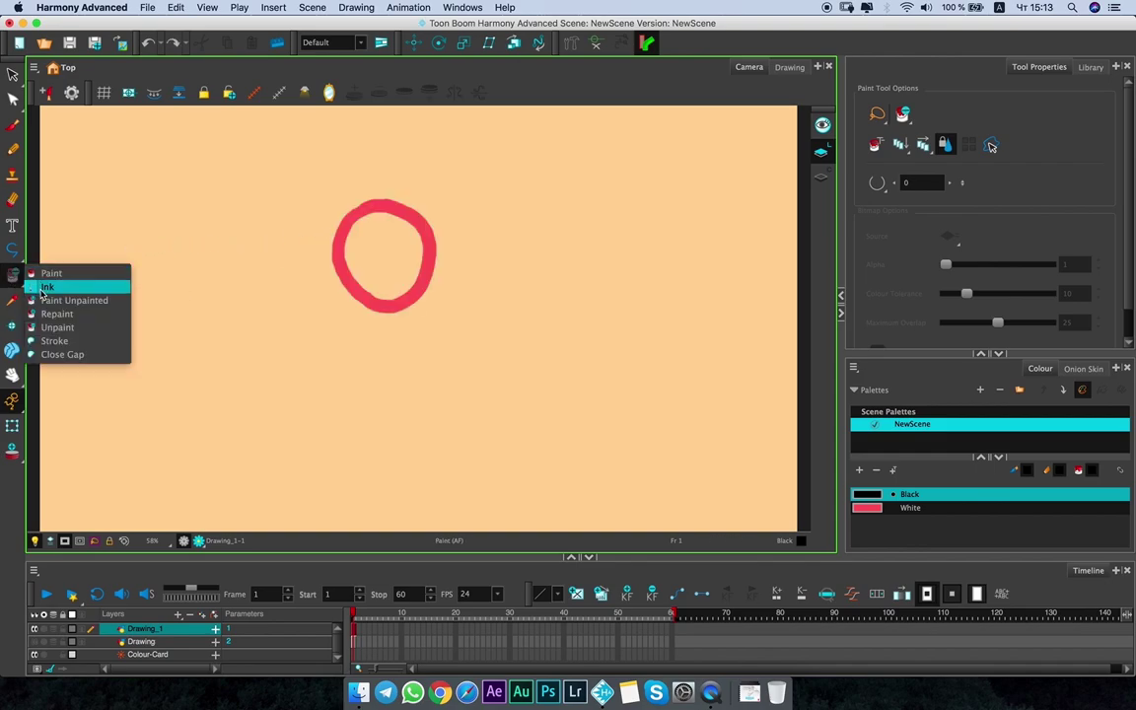
{"action": "left_click", "coordinate": [54, 341]}
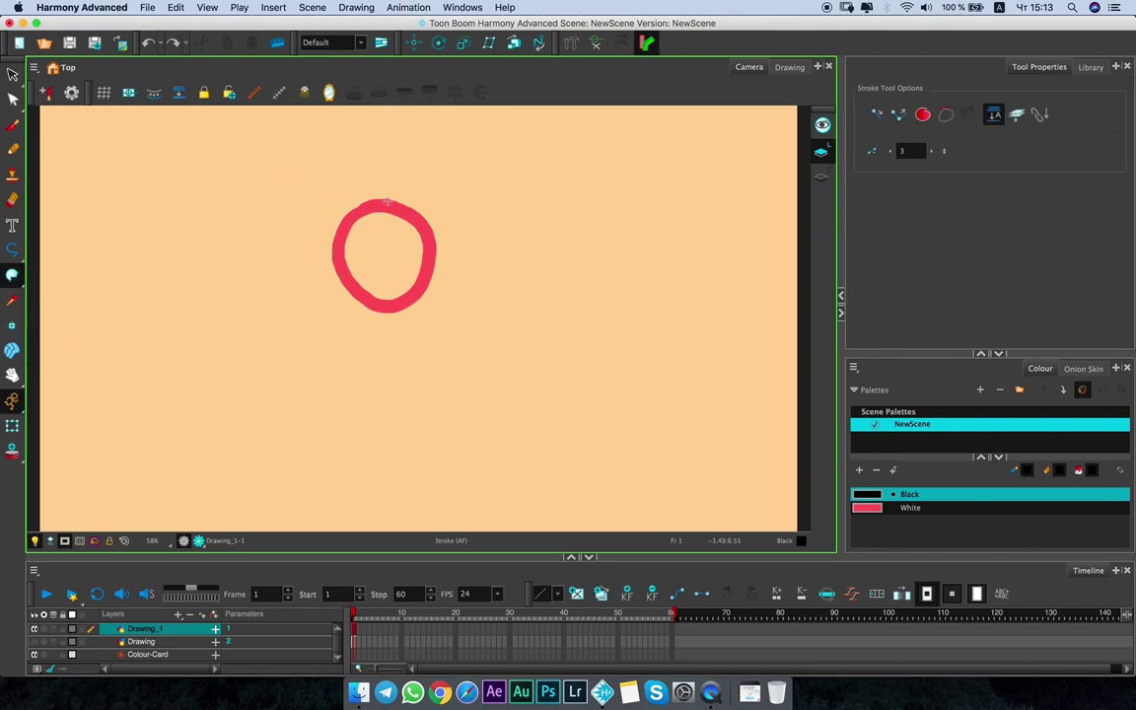
{"action": "left_click", "coordinate": [13, 280]}
{"action": "left_click", "coordinate": [248, 249]}
{"action": "left_click_drag", "start_coordinate": [393, 150], "coordinate": [381, 363]}
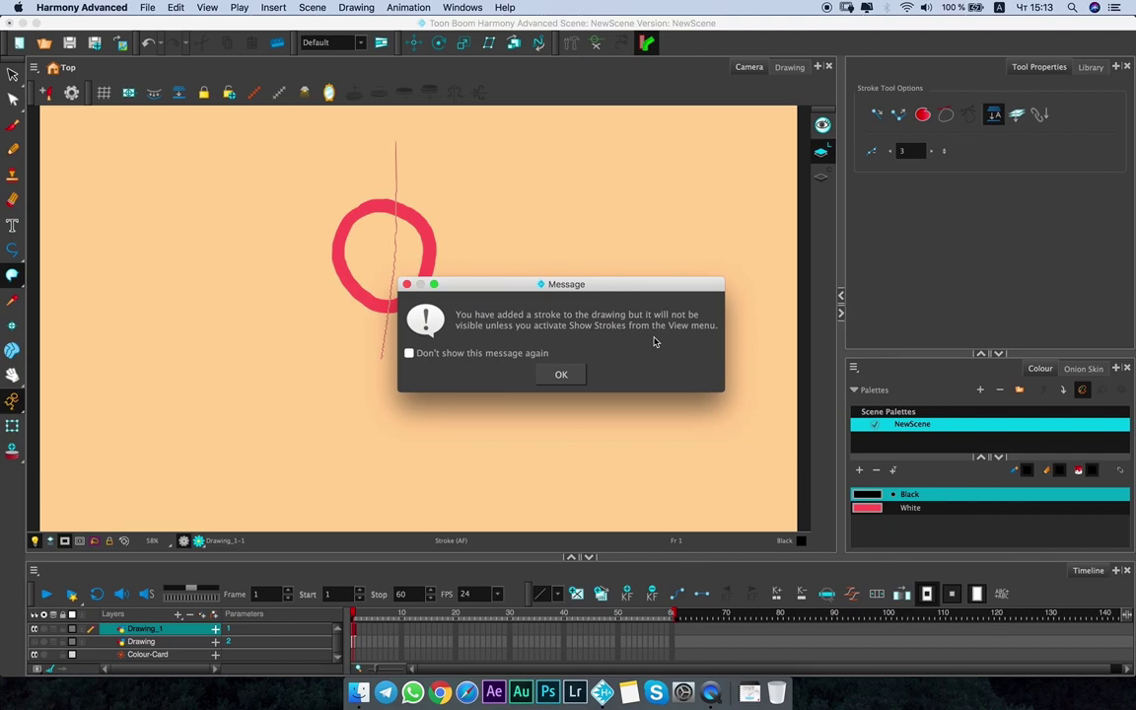
{"action": "left_click", "coordinate": [562, 375]}
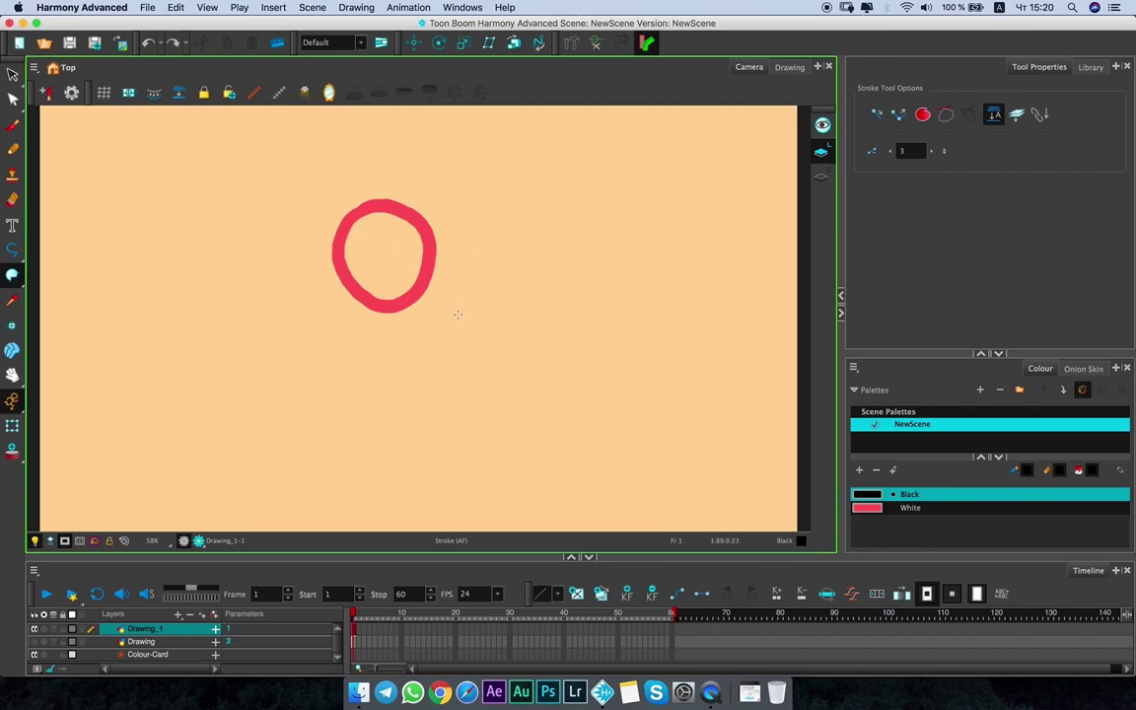
{"action": "key", "text": "super+shift+z"}
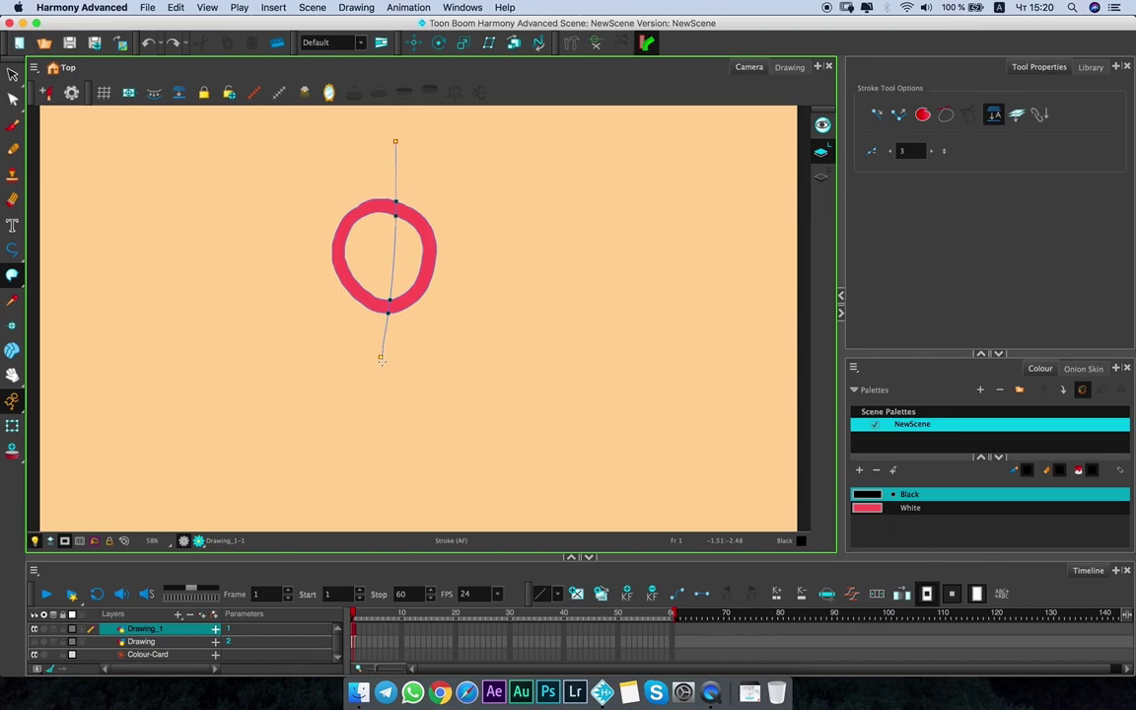
{"action": "key", "text": "super+z"}
{"action": "key", "text": "super+shift+z"}
Look up the shortcut assigned to "show strokes" in the preferences.
{"action": "left_click", "coordinate": [119, 9]}
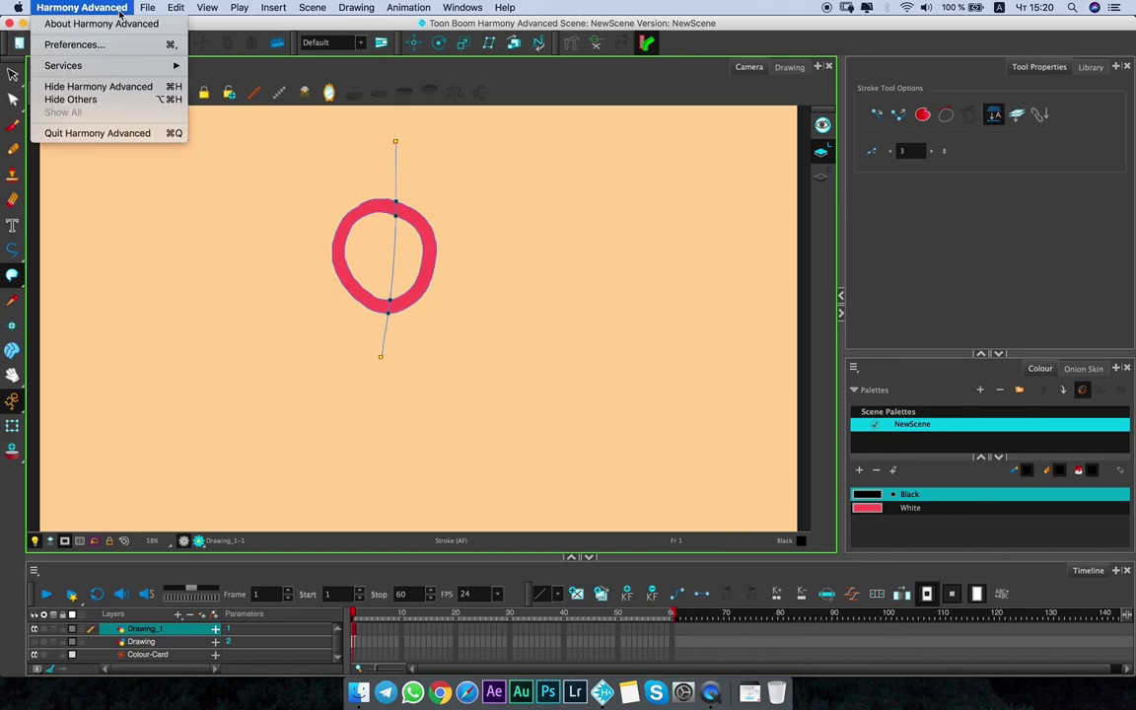
{"action": "left_click", "coordinate": [108, 44]}
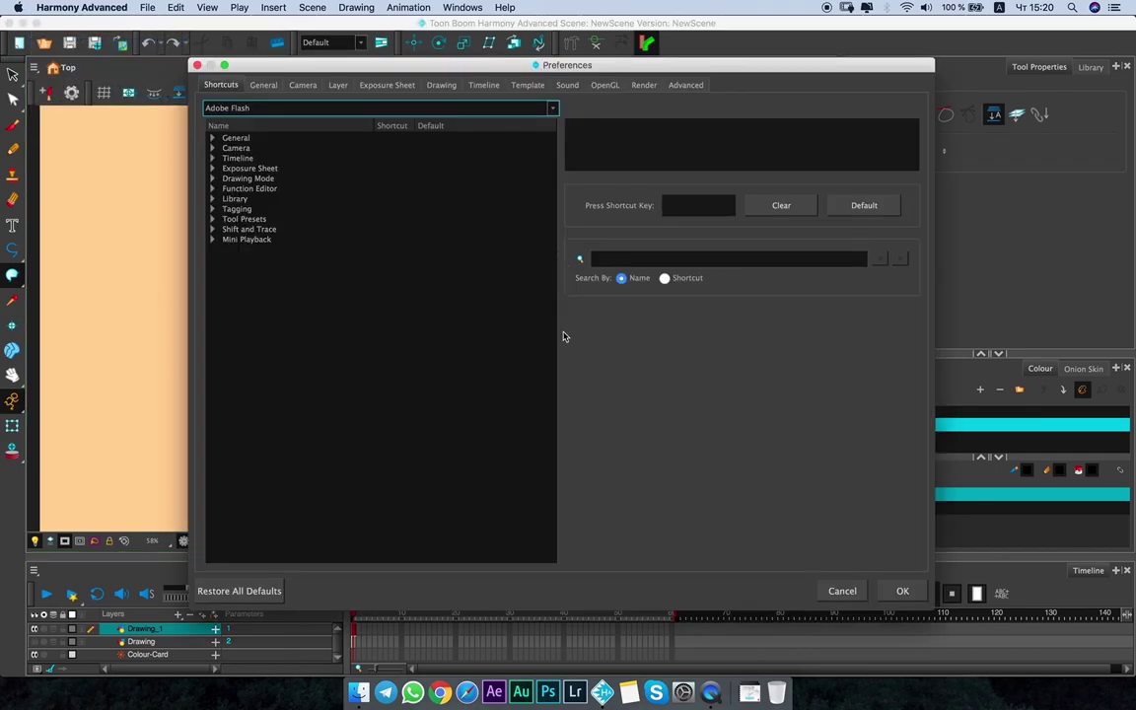
{"action": "left_click", "coordinate": [641, 258]}
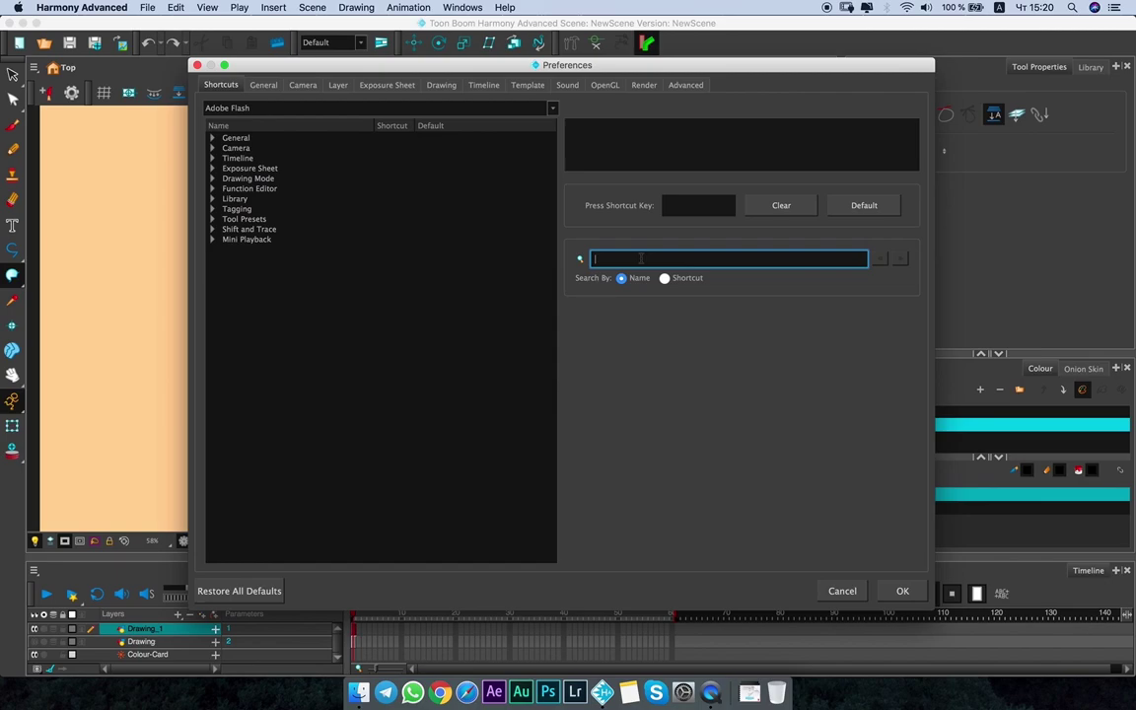
{"action": "type", "text": "show"}
{"action": "type", "text": "strokes"}
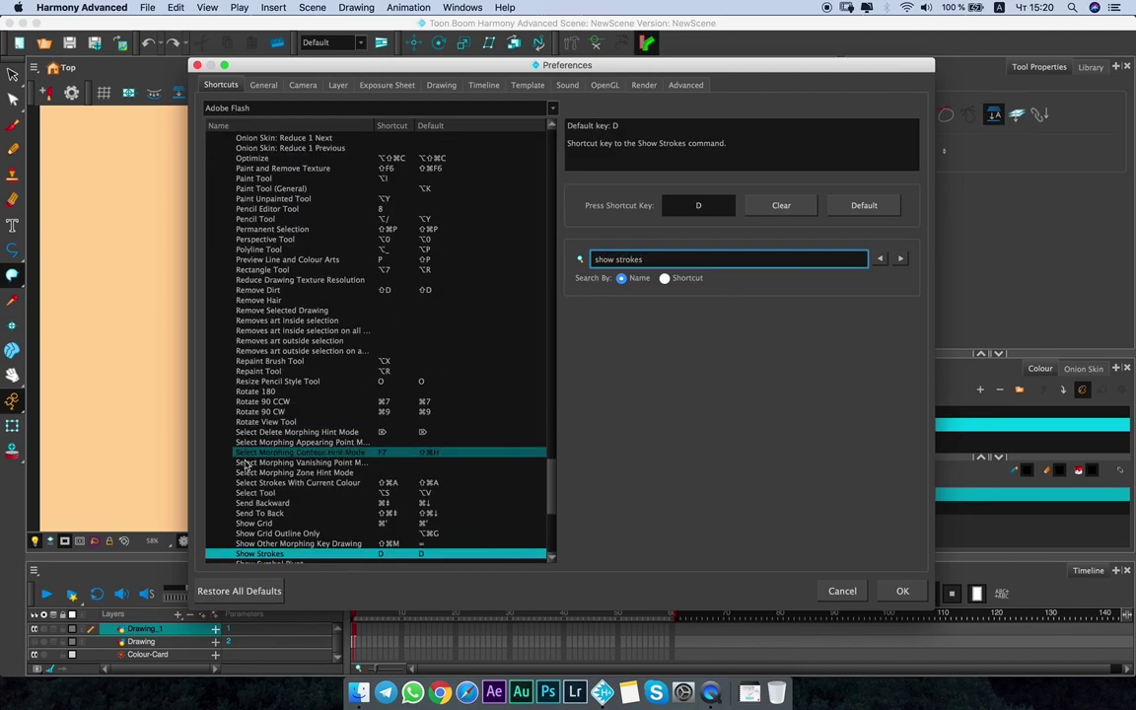
{"action": "scroll", "coordinate": [295, 448], "scroll_direction": "down", "scroll_amount": 1}
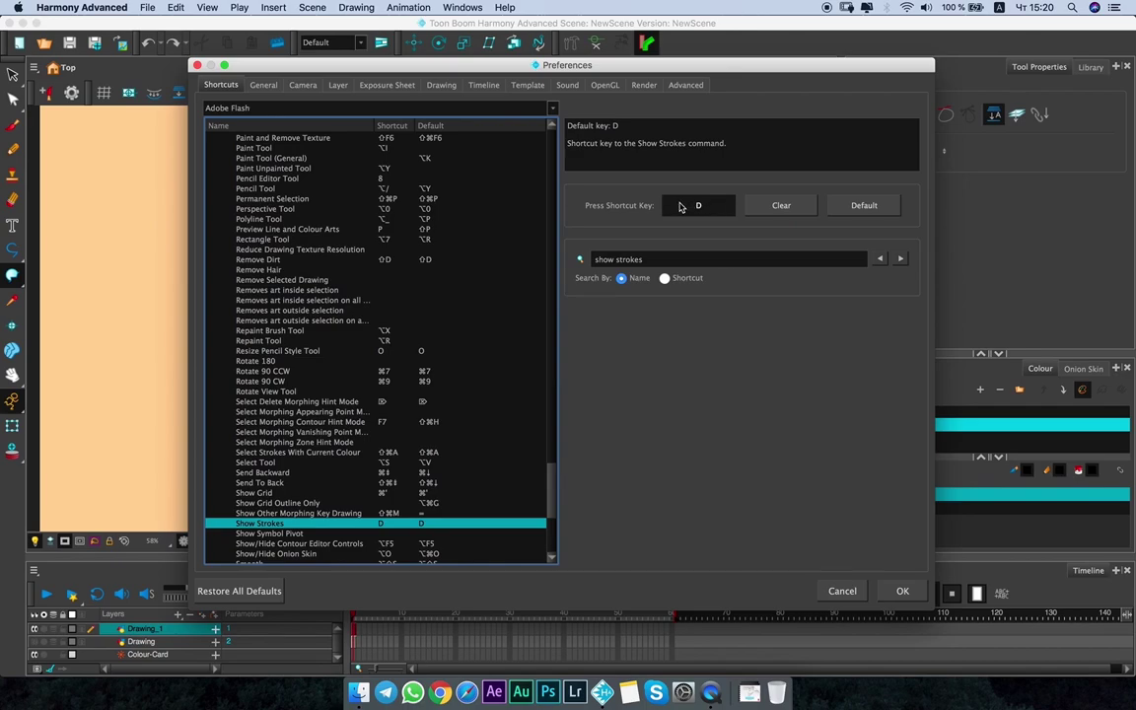
{"action": "key", "text": "Return"}
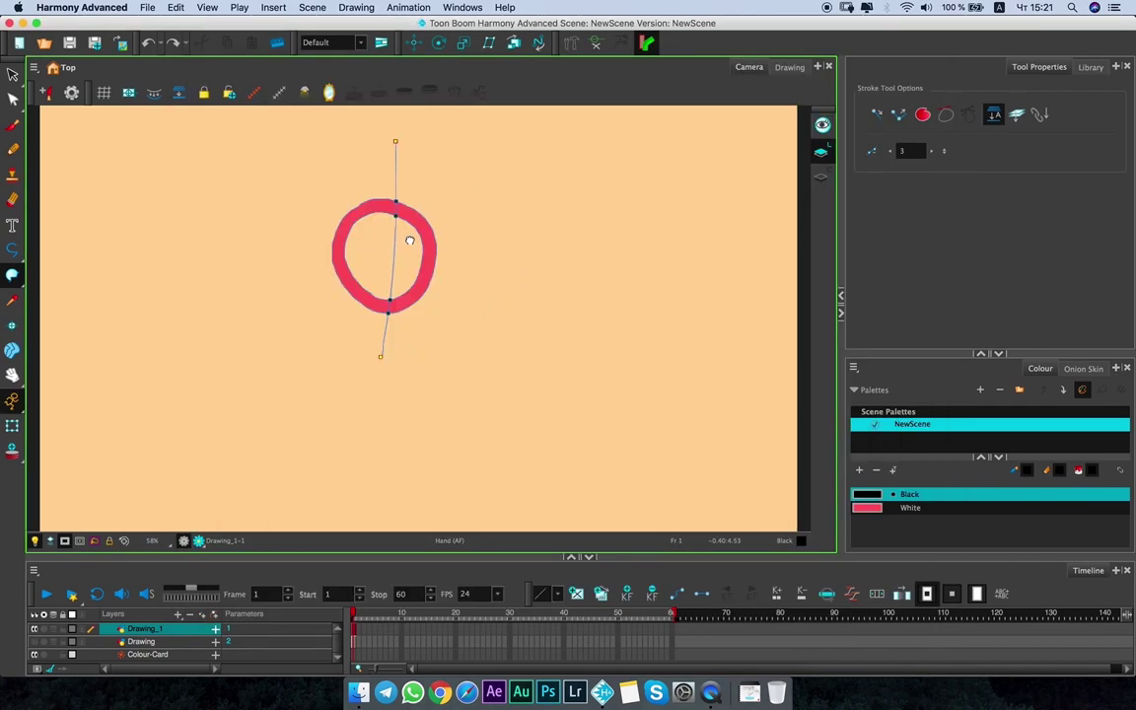
Paint the outline's left half black and undo it, then paint the interior's right half and the outline's left half black.
{"action": "left_click", "coordinate": [13, 280]}
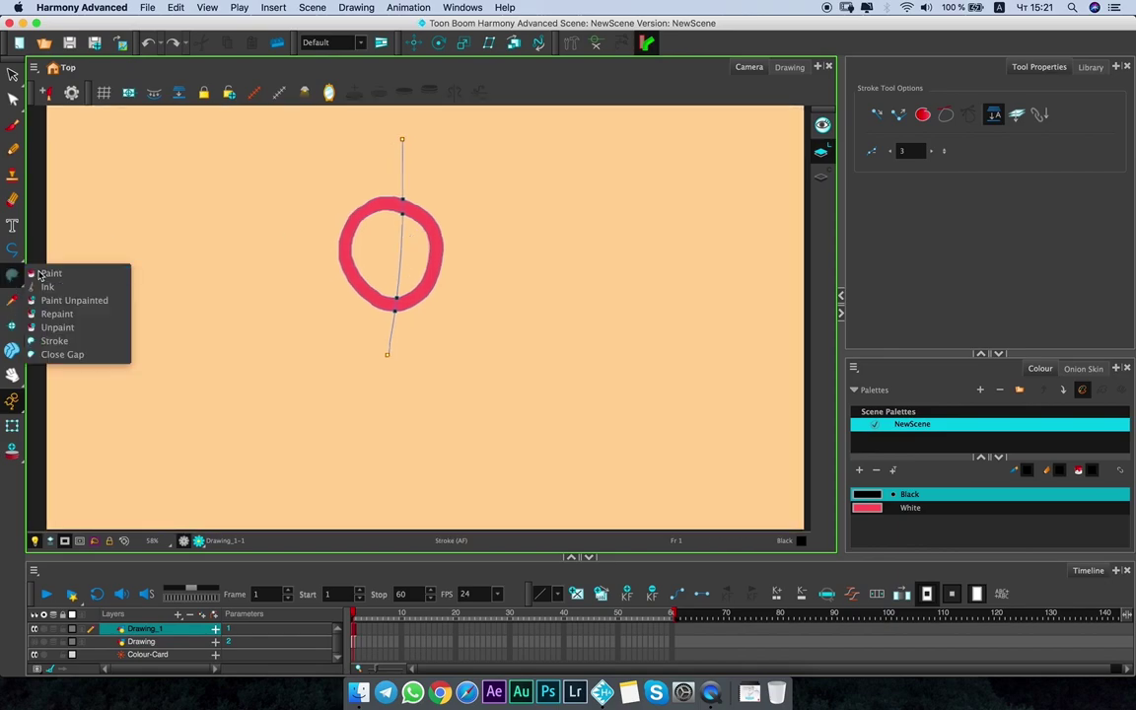
{"action": "left_click", "coordinate": [44, 273]}
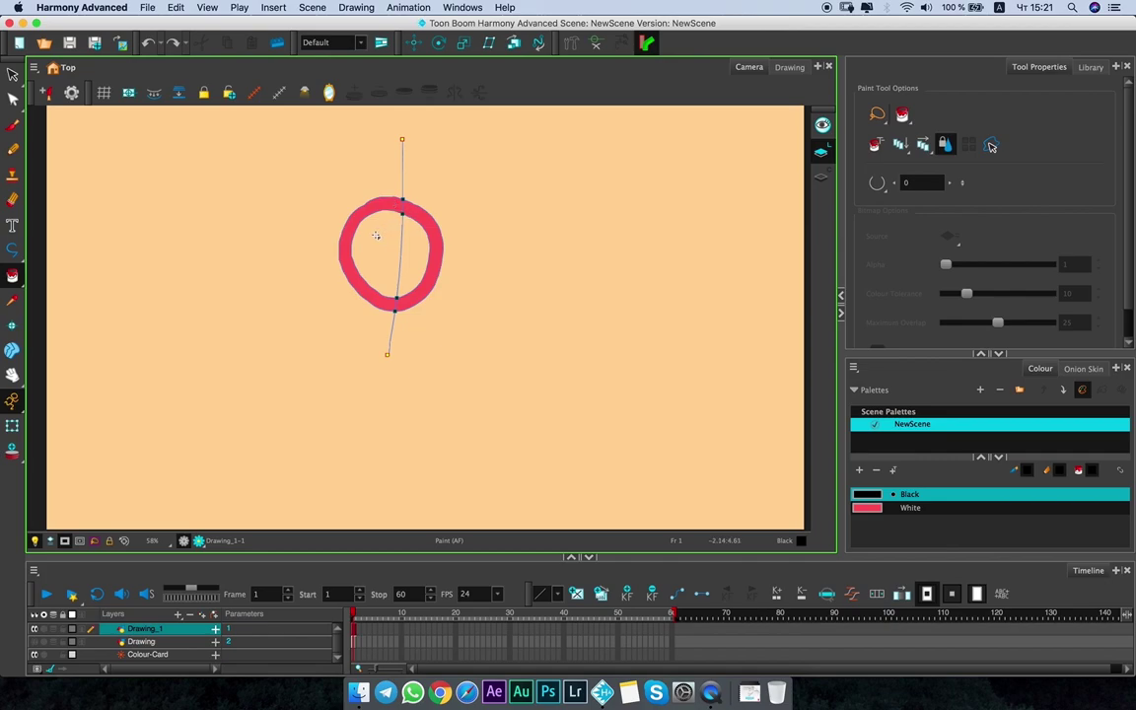
{"action": "left_click", "coordinate": [384, 202]}
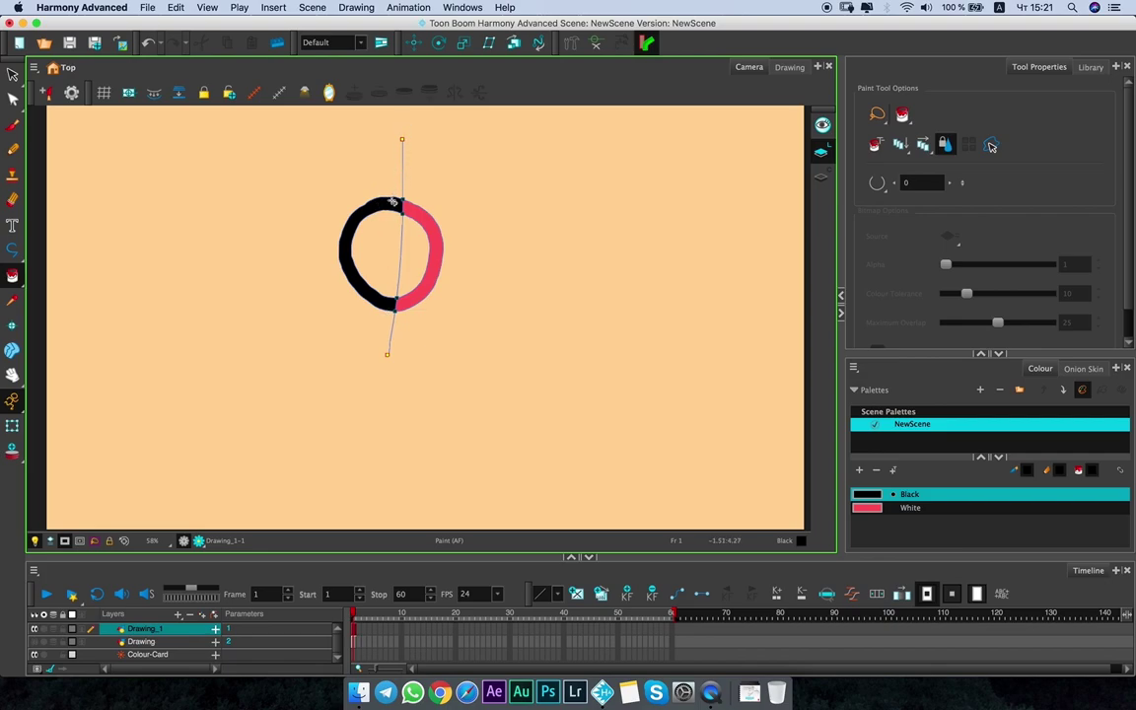
{"action": "key", "text": "super+z"}
{"action": "key", "text": "super+z"}
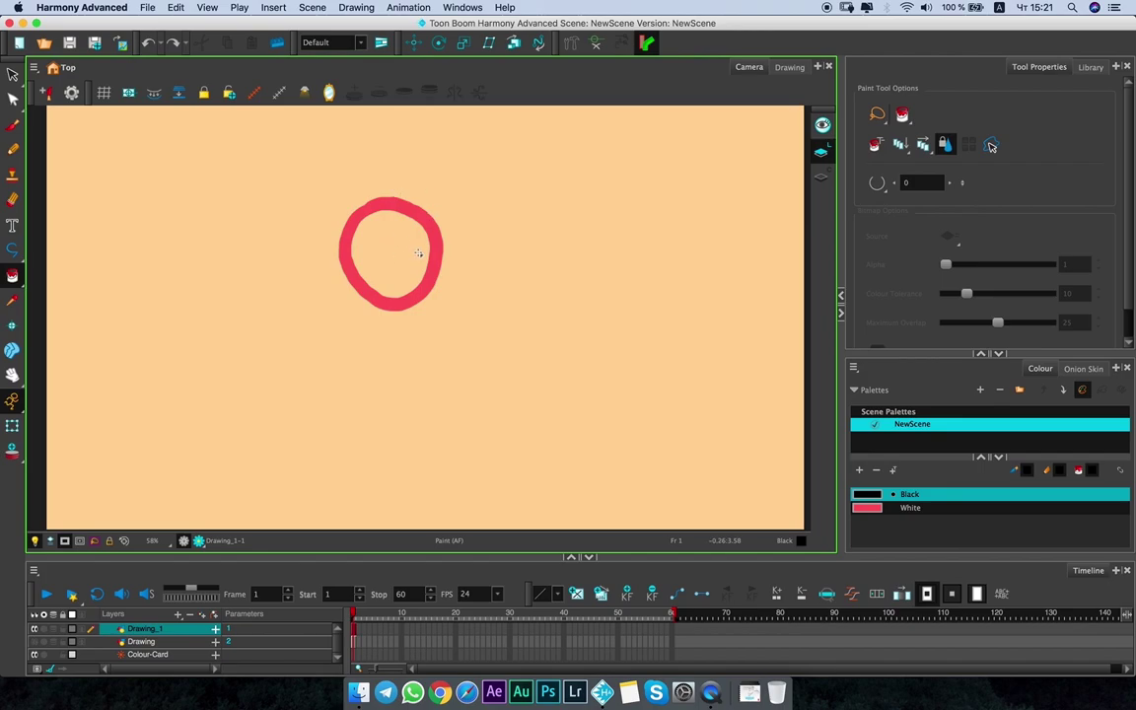
{"action": "left_click", "coordinate": [413, 264]}
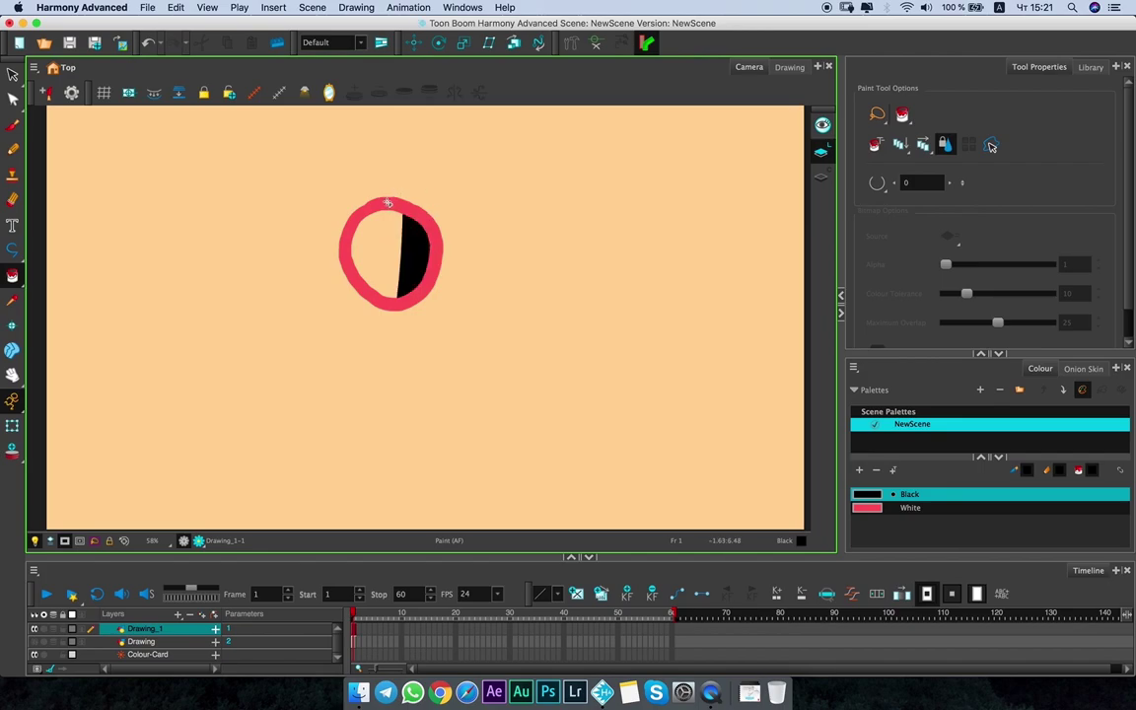
{"action": "left_click", "coordinate": [388, 204]}
Draw an S-shaped curve beside the circle's left side with the Stroke tool.
{"action": "left_click", "coordinate": [12, 275]}
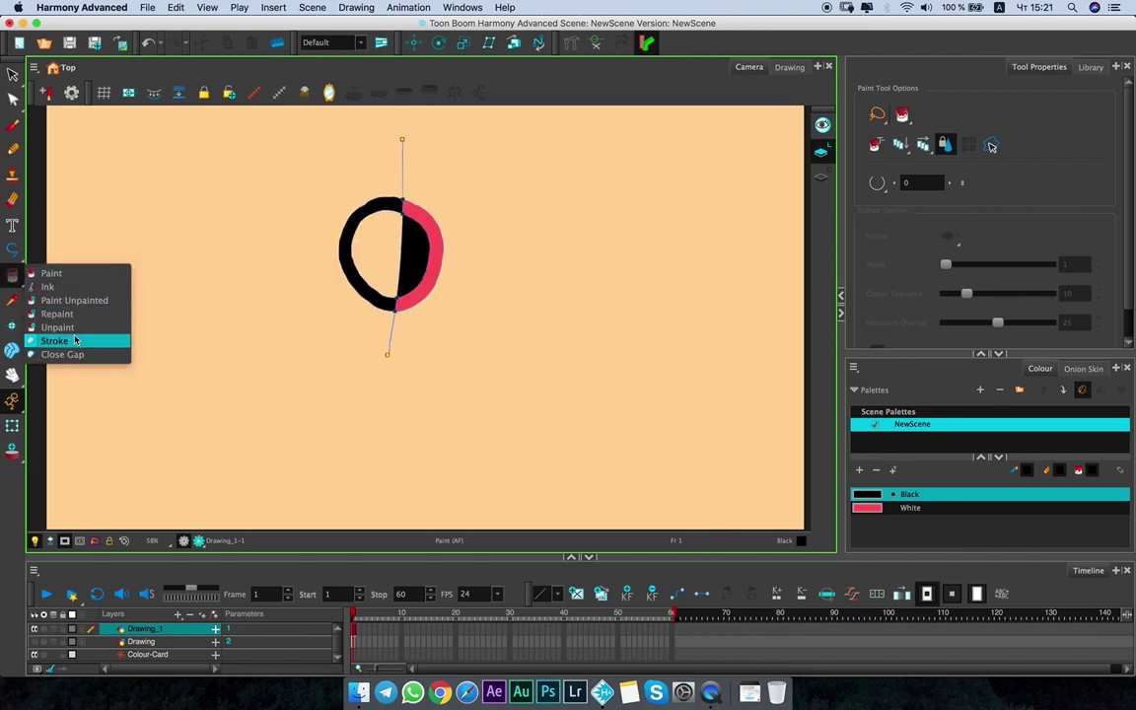
{"action": "left_click", "coordinate": [86, 355]}
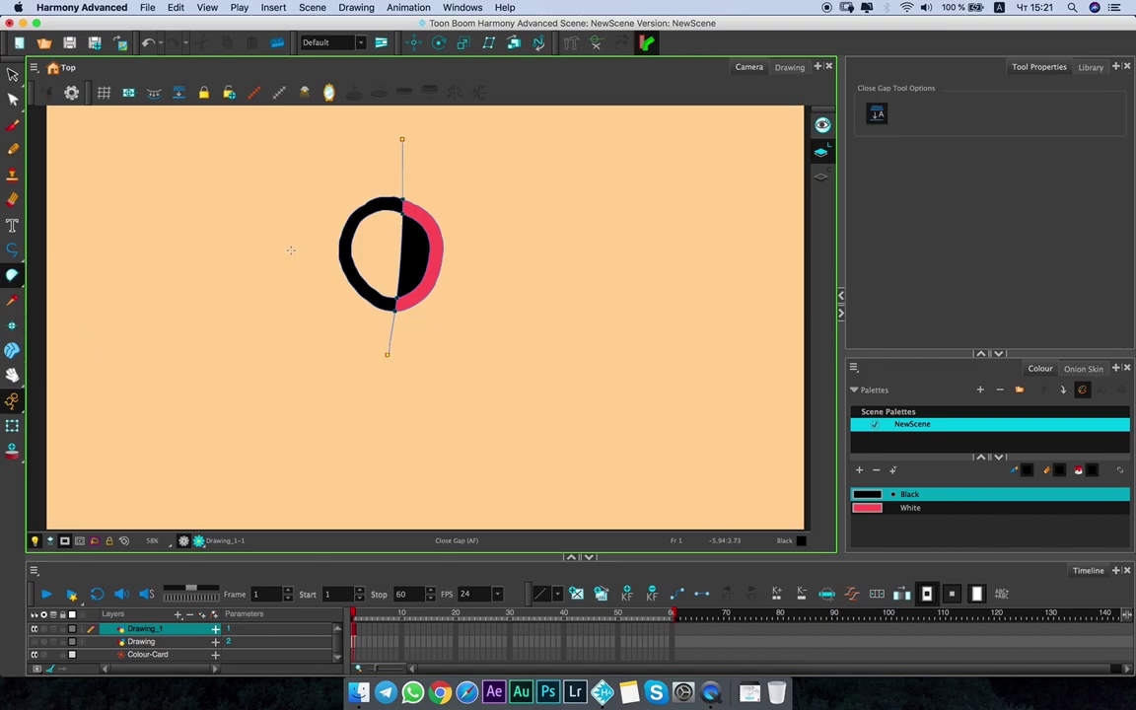
{"action": "left_click", "coordinate": [12, 275]}
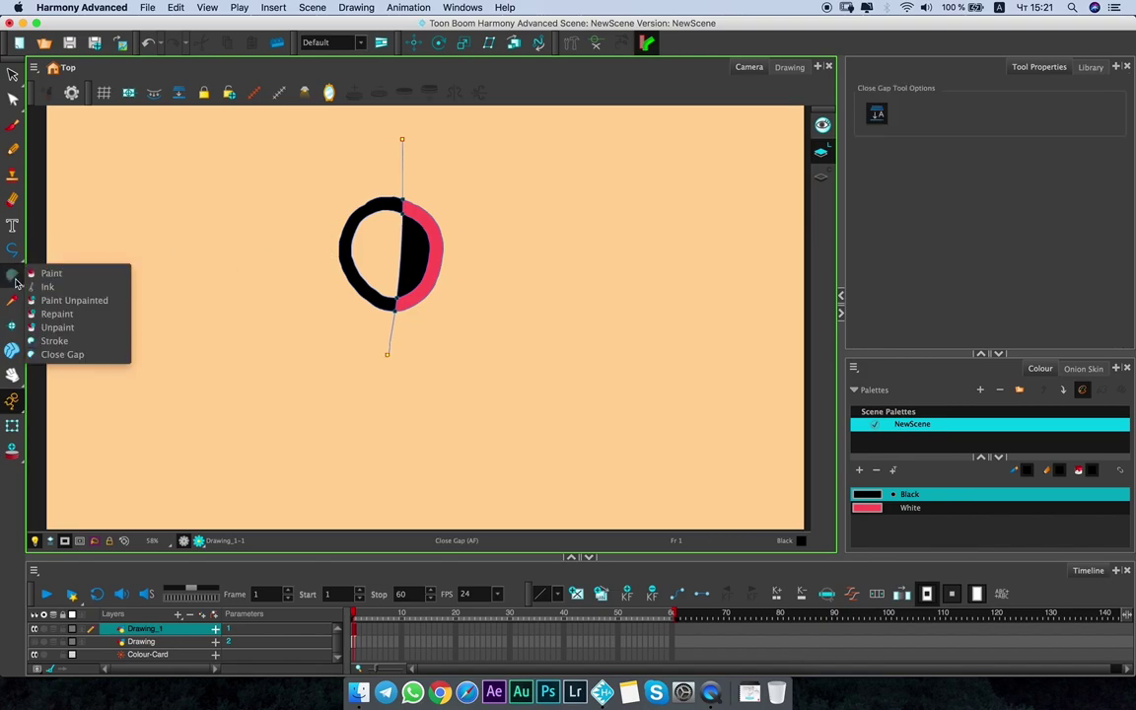
{"action": "left_click", "coordinate": [74, 341]}
{"action": "mouse_move", "coordinate": [199, 191]}
{"action": "left_mouse_down"}
{"action": "mouse_move", "coordinate": [138, 204]}
{"action": "mouse_move", "coordinate": [187, 242]}
{"action": "mouse_move", "coordinate": [168, 314]}
{"action": "mouse_move", "coordinate": [111, 283]}
{"action": "left_mouse_up"}
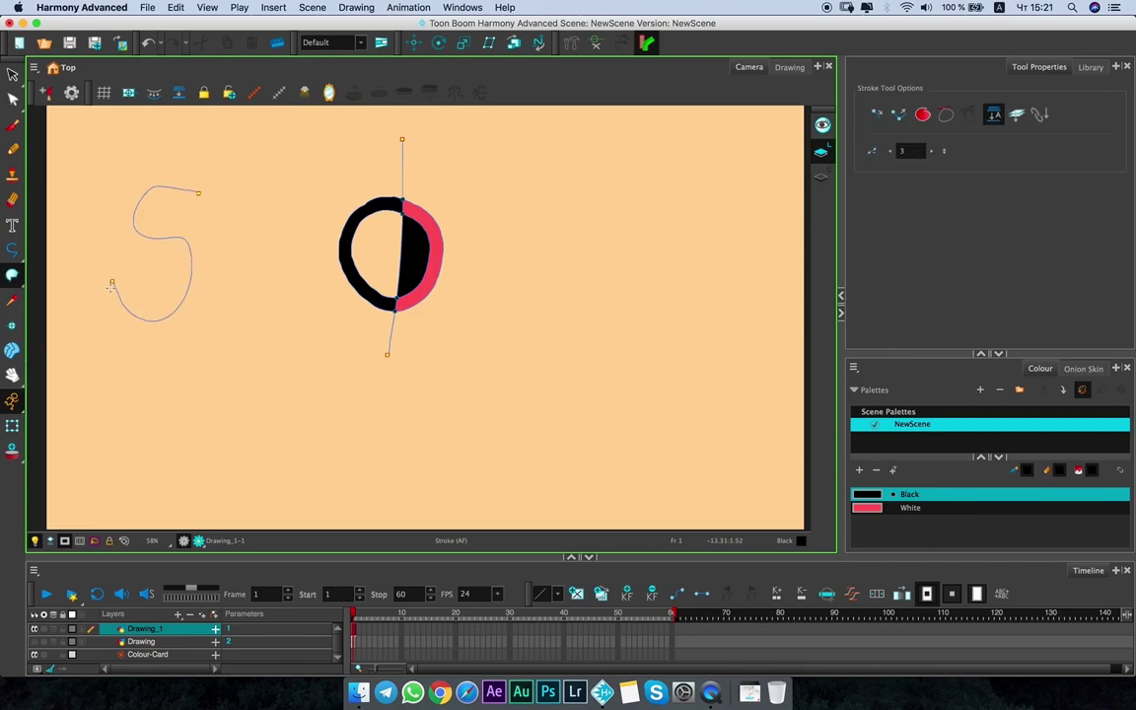
Connect the S-shaped curve to the left side of the circle's outline with the Close Gap tool.
{"action": "left_click", "coordinate": [12, 275]}
{"action": "left_click", "coordinate": [59, 355]}
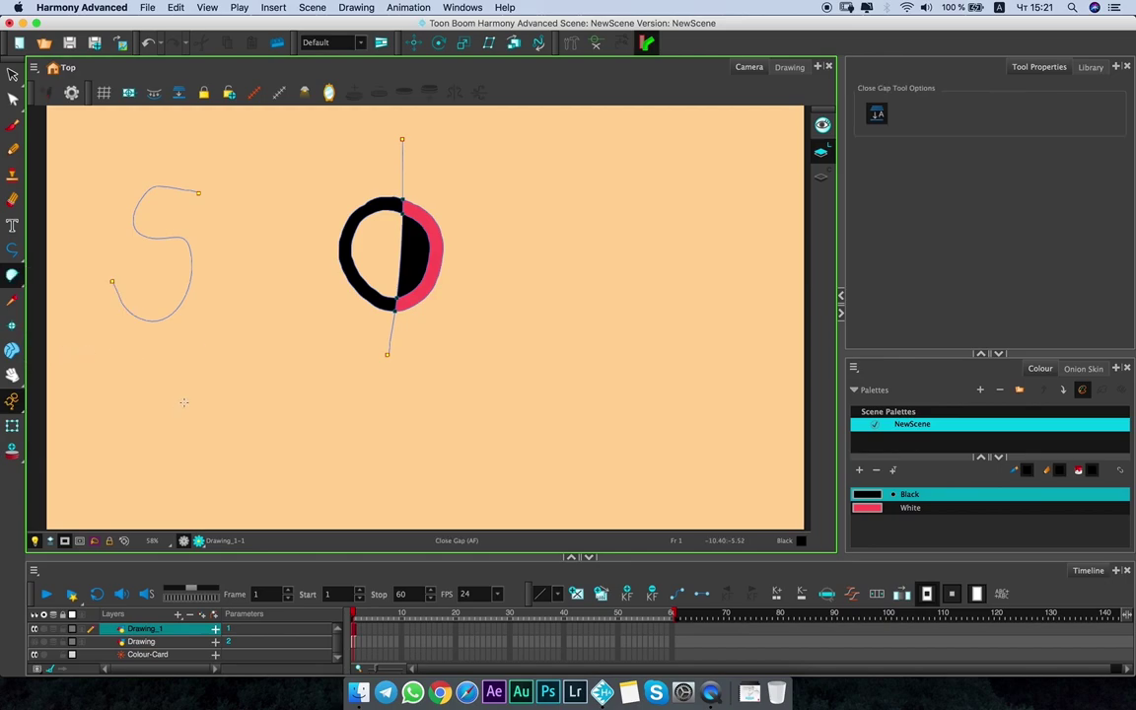
{"action": "mouse_move", "coordinate": [166, 351]}
{"action": "left_mouse_down"}
{"action": "mouse_move", "coordinate": [276, 406]}
{"action": "mouse_move", "coordinate": [332, 414]}
{"action": "left_mouse_up"}
{"action": "right_click", "coordinate": [376, 427]}
{"action": "key", "text": "Escape"}
{"action": "mouse_move", "coordinate": [178, 367]}
{"action": "left_mouse_down"}
{"action": "mouse_move", "coordinate": [278, 406]}
{"action": "mouse_move", "coordinate": [360, 397]}
{"action": "left_mouse_up"}
{"action": "mouse_move", "coordinate": [190, 270]}
{"action": "left_mouse_down"}
{"action": "mouse_move", "coordinate": [199, 241]}
{"action": "mouse_move", "coordinate": [236, 246]}
{"action": "mouse_move", "coordinate": [302, 285]}
{"action": "mouse_move", "coordinate": [292, 200]}
{"action": "mouse_move", "coordinate": [329, 230]}
{"action": "left_mouse_up"}
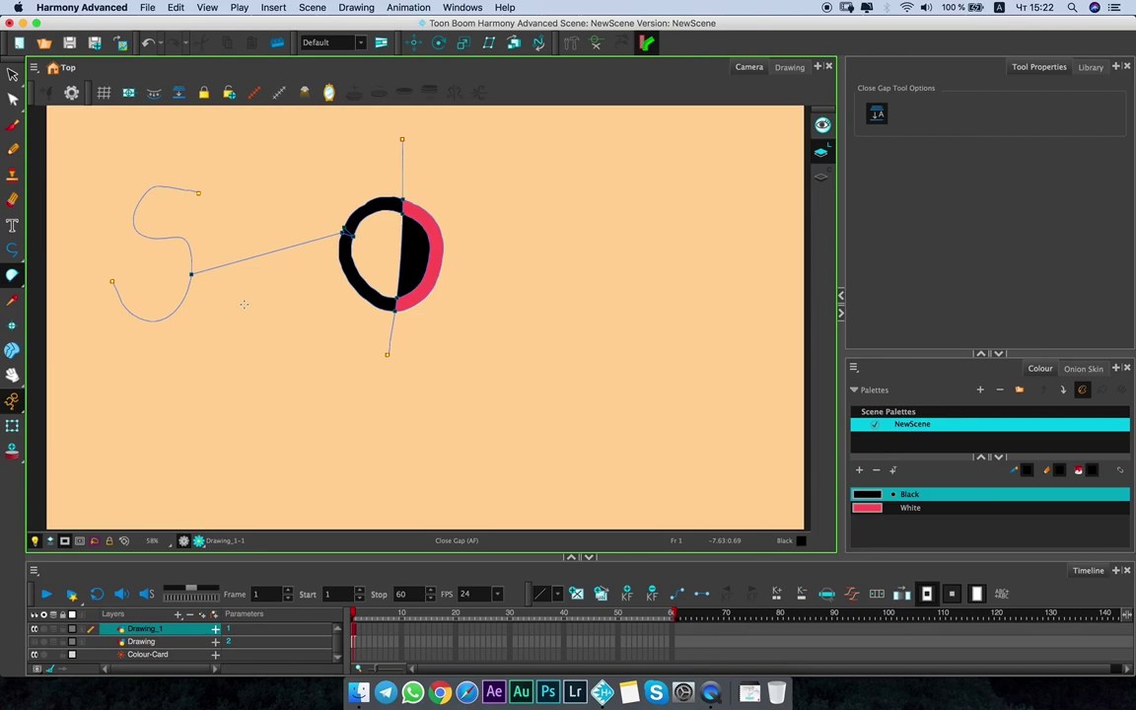
Select all the artwork in the Drawing_1 layer and delete it.
{"action": "left_click_drag", "start_coordinate": [12, 275], "coordinate": [45, 252]}
{"action": "left_click", "coordinate": [12, 74]}
{"action": "mouse_move", "coordinate": [116, 128]}
{"action": "left_mouse_down"}
{"action": "mouse_move", "coordinate": [315, 411]}
{"action": "mouse_move", "coordinate": [363, 165]}
{"action": "left_mouse_up"}
{"action": "key", "text": "Delete"}
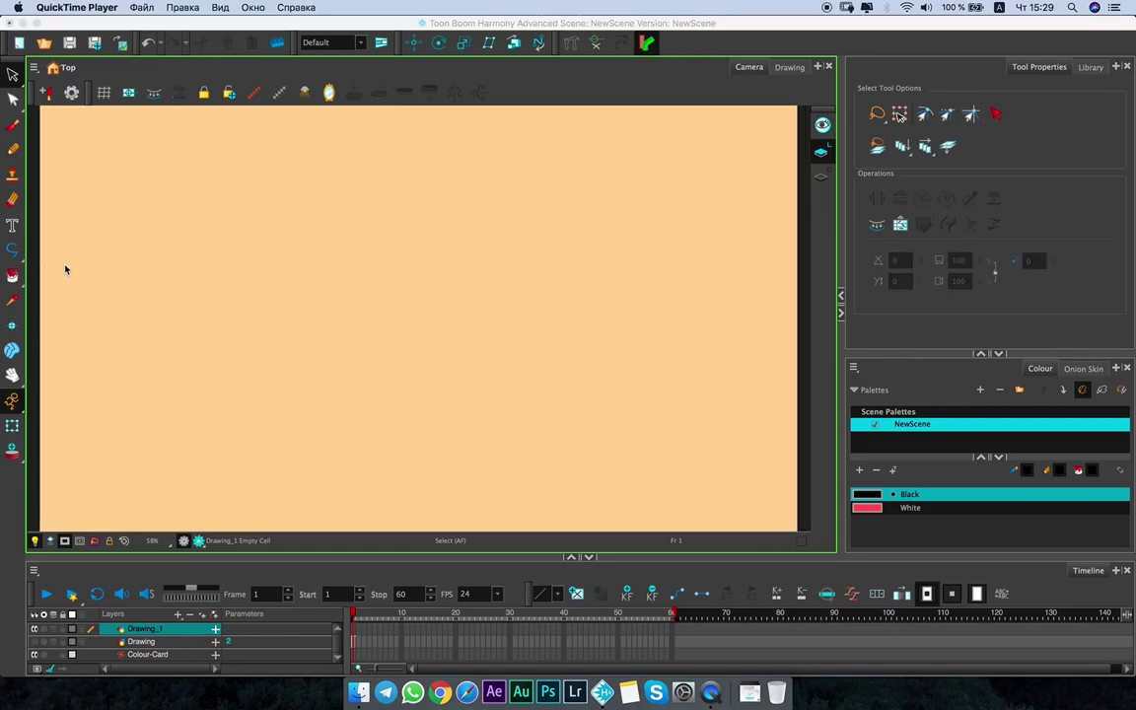
Delete the Drawing_1 layer, show the Drawing layer, and sample the QUICK START heading's pink with the Dropper tool.
{"action": "left_click", "coordinate": [12, 303]}
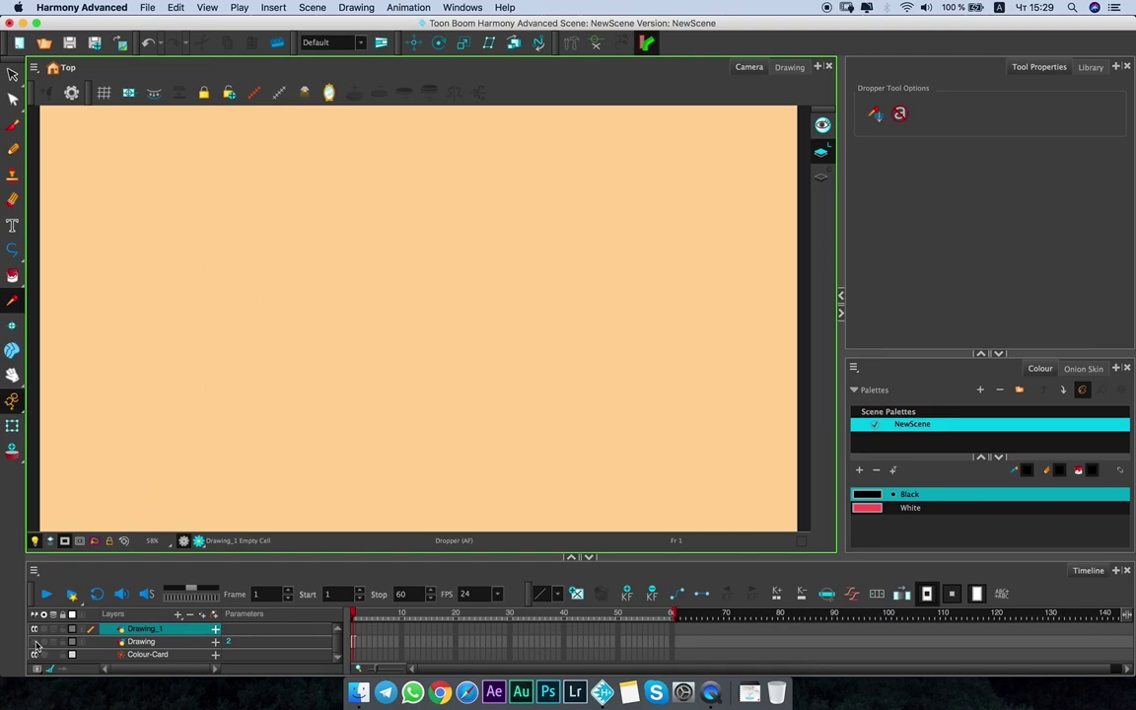
{"action": "left_click", "coordinate": [36, 585]}
{"action": "left_click", "coordinate": [193, 615]}
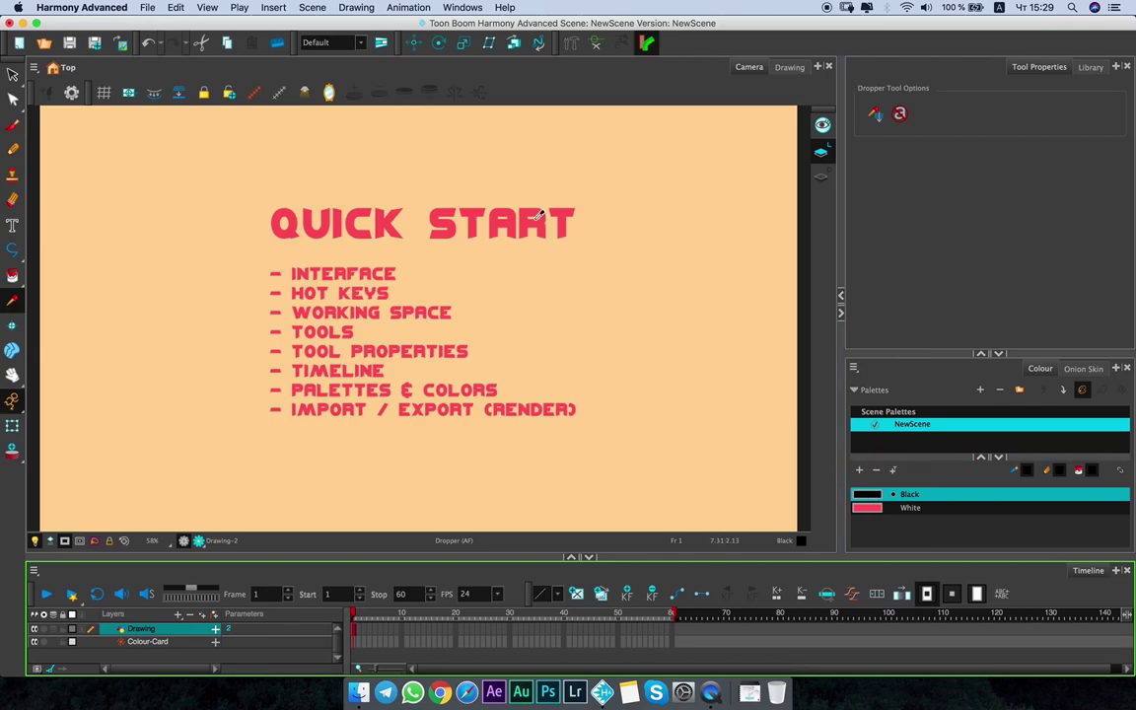
{"action": "left_click", "coordinate": [490, 198]}
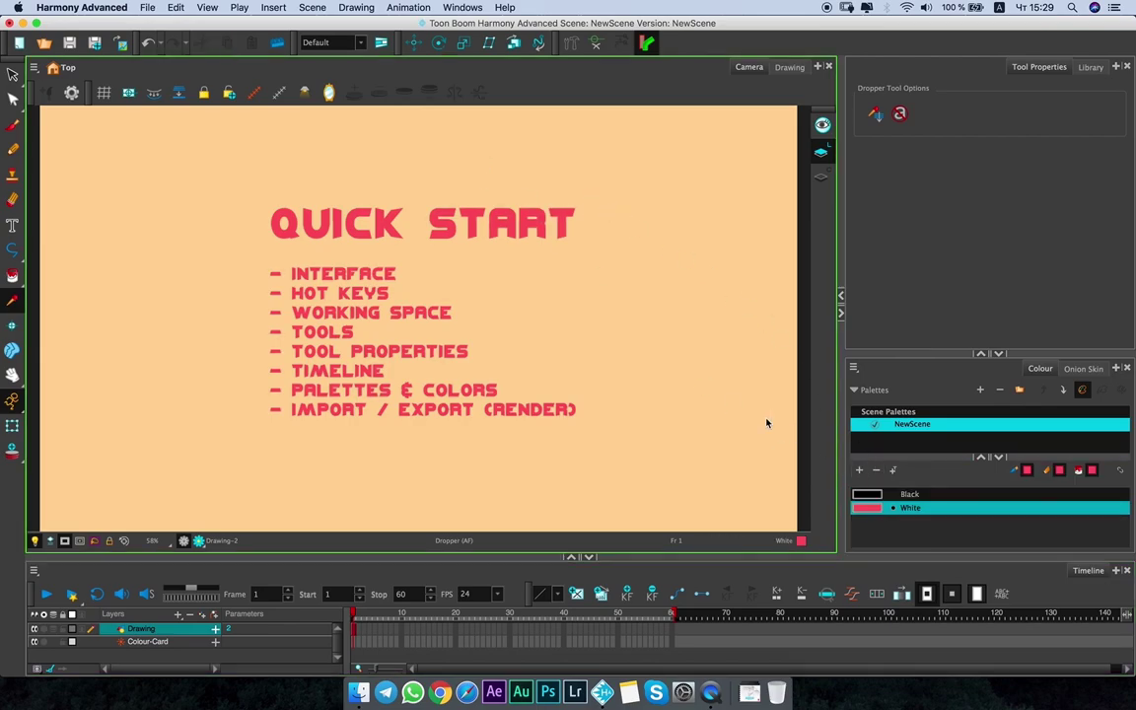
Place the drawing pivot at the heading's upper-right corner, rotate the text block clockwise around it, and undo the rotation.
{"action": "left_click", "coordinate": [12, 325]}
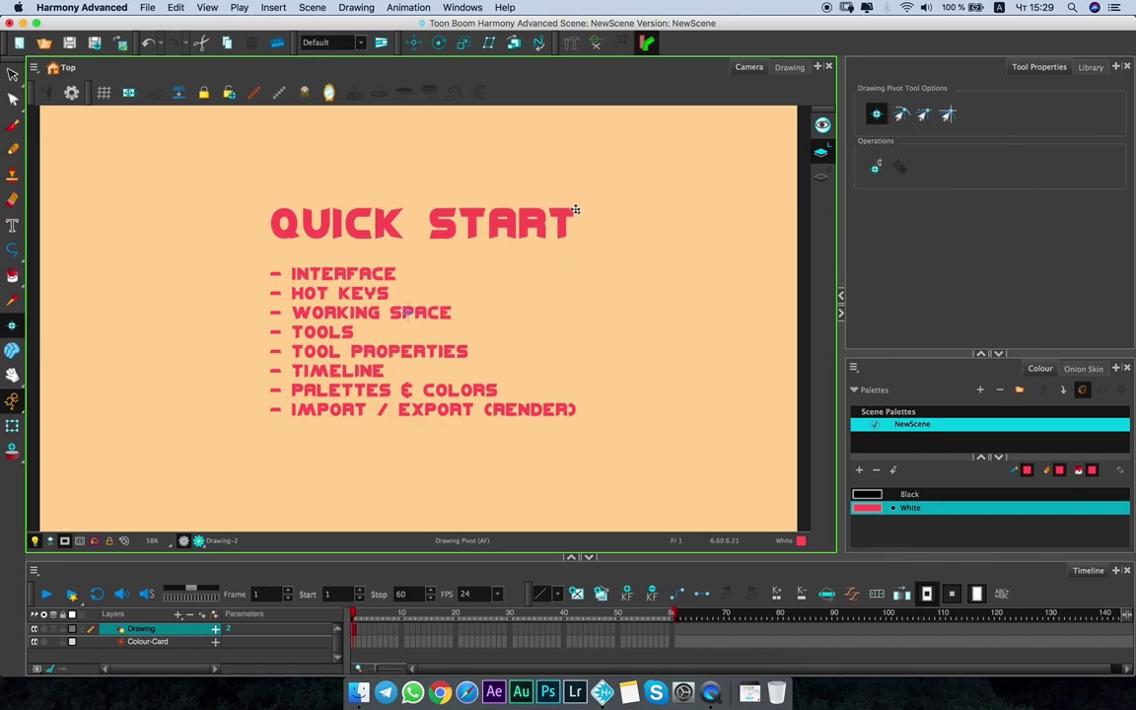
{"action": "left_click", "coordinate": [13, 424]}
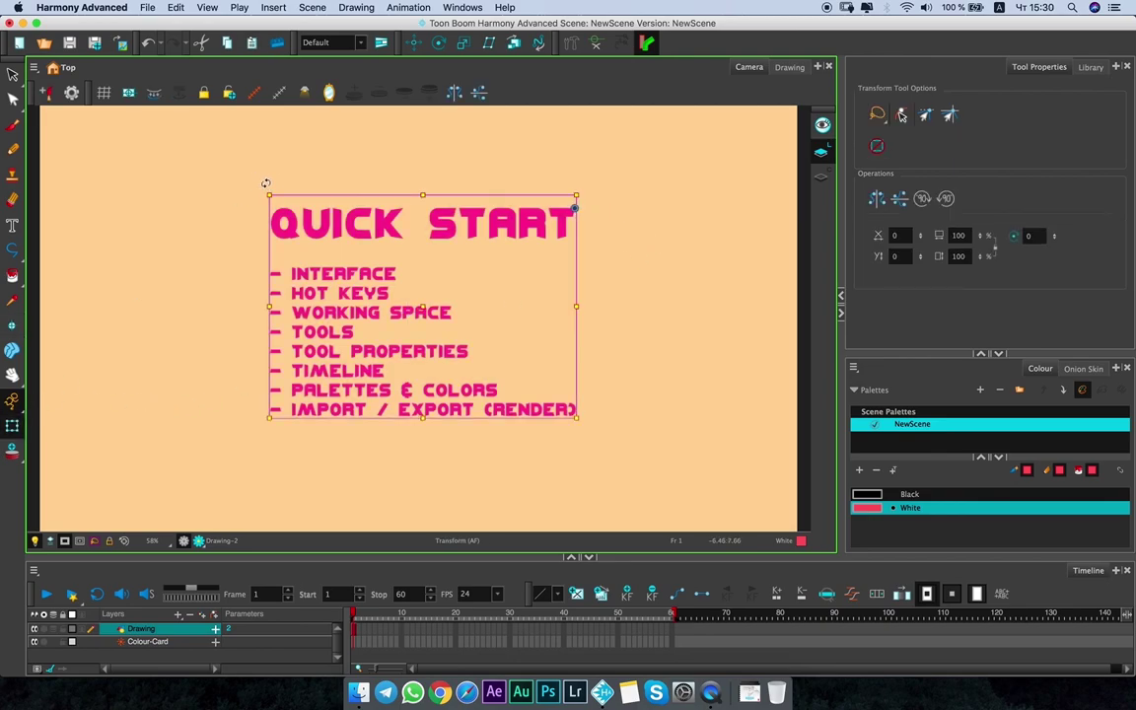
{"action": "mouse_move", "coordinate": [265, 182]}
{"action": "left_mouse_down"}
{"action": "mouse_move", "coordinate": [251, 251]}
{"action": "mouse_move", "coordinate": [330, 342]}
{"action": "mouse_move", "coordinate": [266, 172]}
{"action": "mouse_move", "coordinate": [274, 106]}
{"action": "mouse_move", "coordinate": [311, 125]}
{"action": "left_mouse_up"}
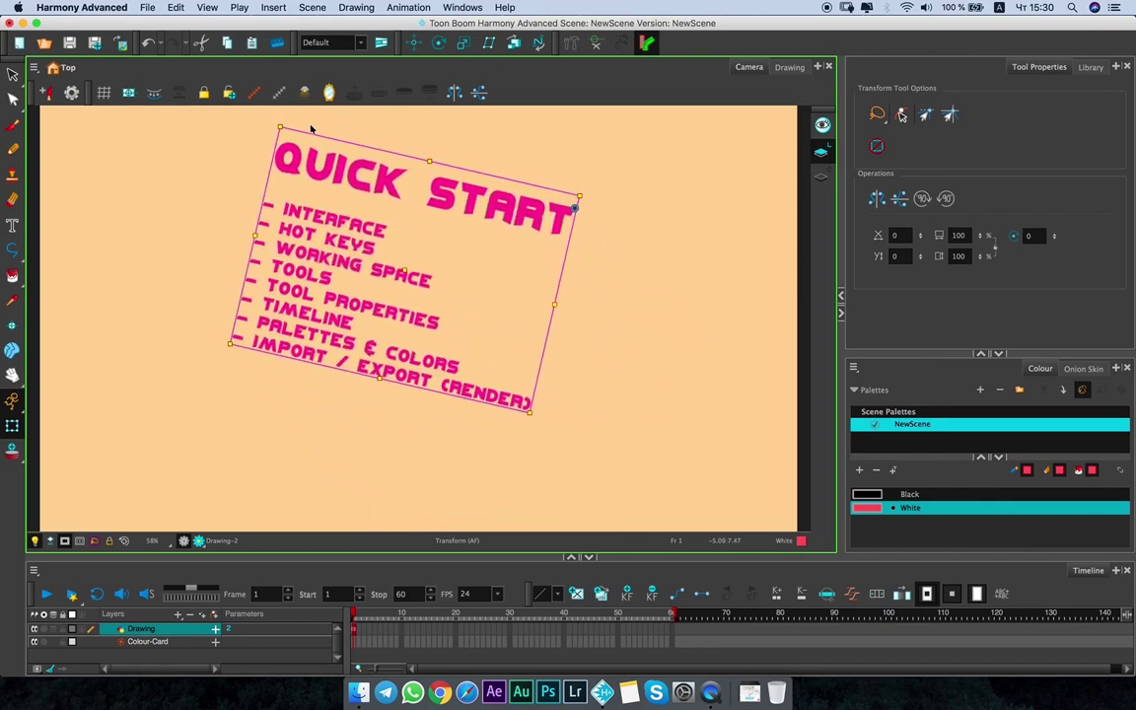
{"action": "key", "text": "ctrl+z"}
Show the Morphing tool's options, pan the canvas with the Hand tool, and bring up the Rotate View tool.
{"action": "left_click", "coordinate": [12, 350]}
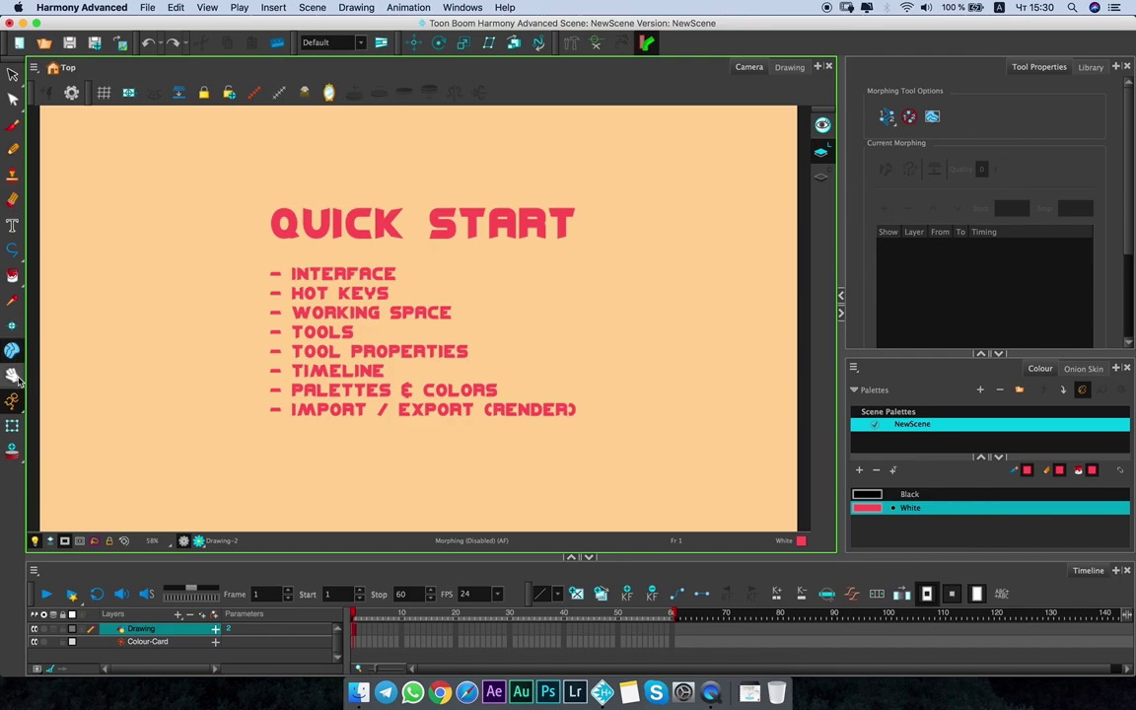
{"action": "left_click", "coordinate": [12, 375]}
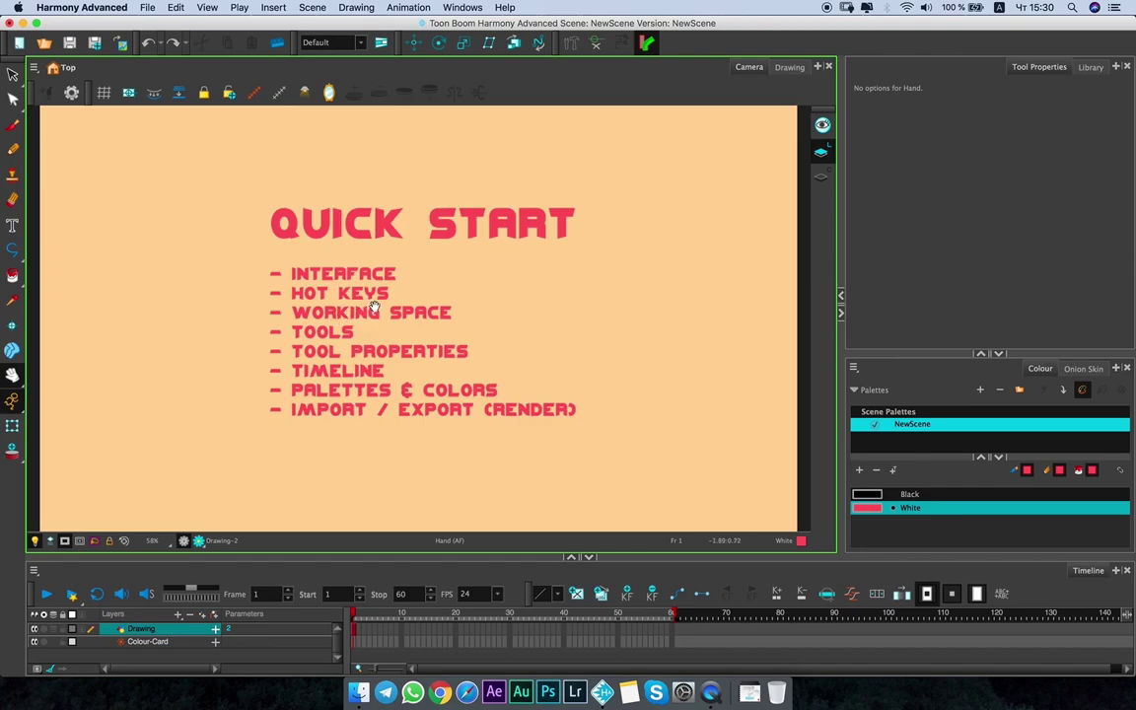
{"action": "left_click_drag", "start_coordinate": [375, 308], "coordinate": [464, 305]}
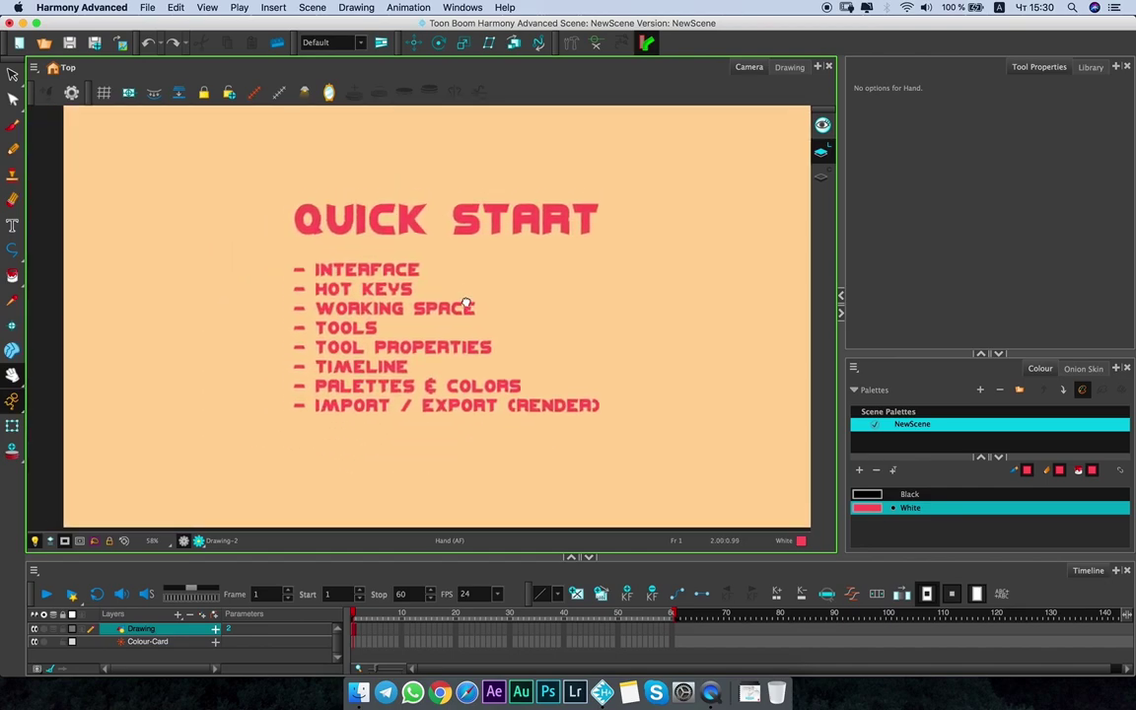
{"action": "left_click", "coordinate": [13, 376]}
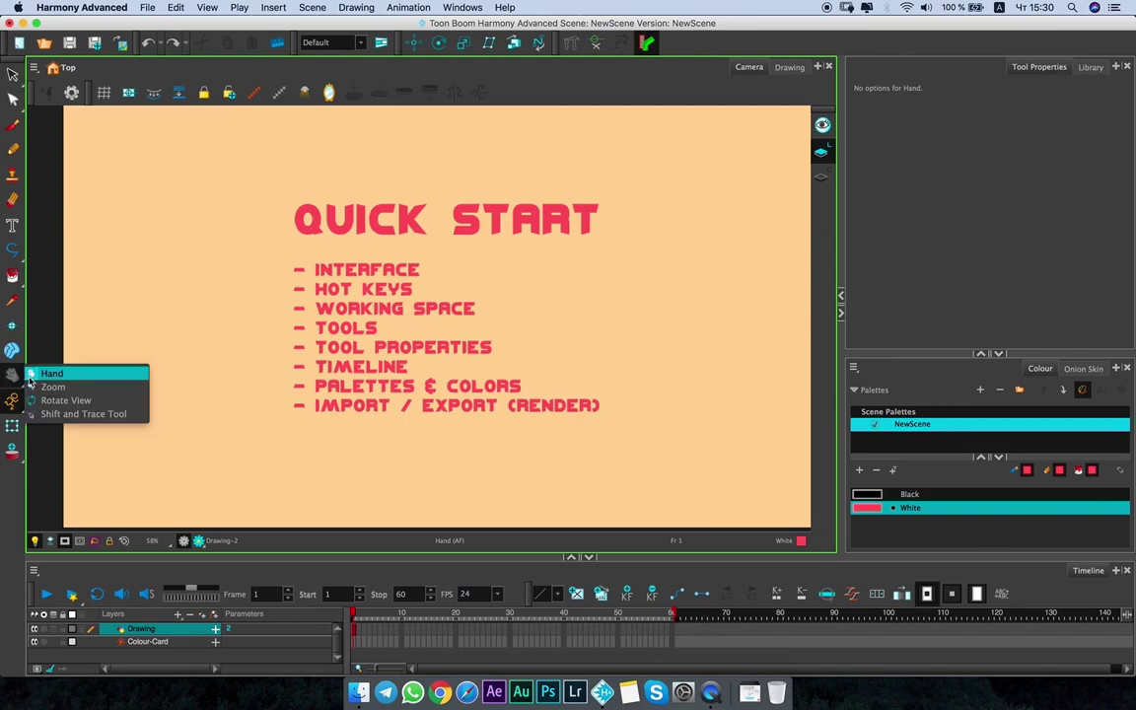
{"action": "left_click", "coordinate": [88, 402]}
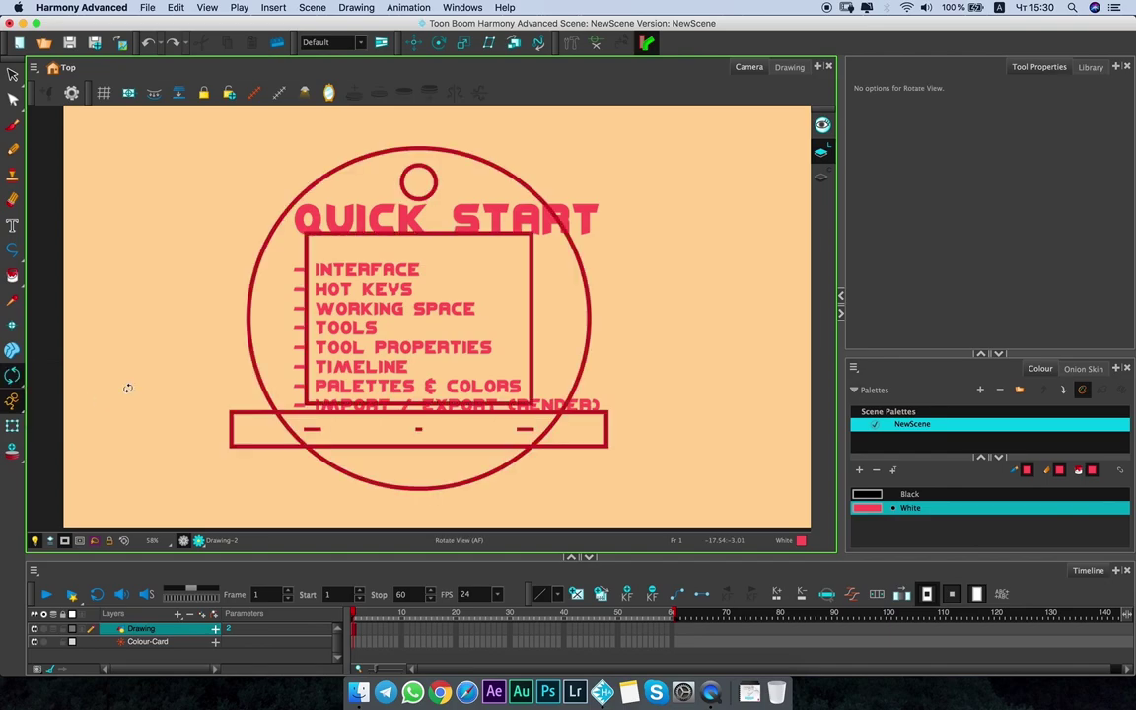
{"action": "left_click", "coordinate": [12, 74]}
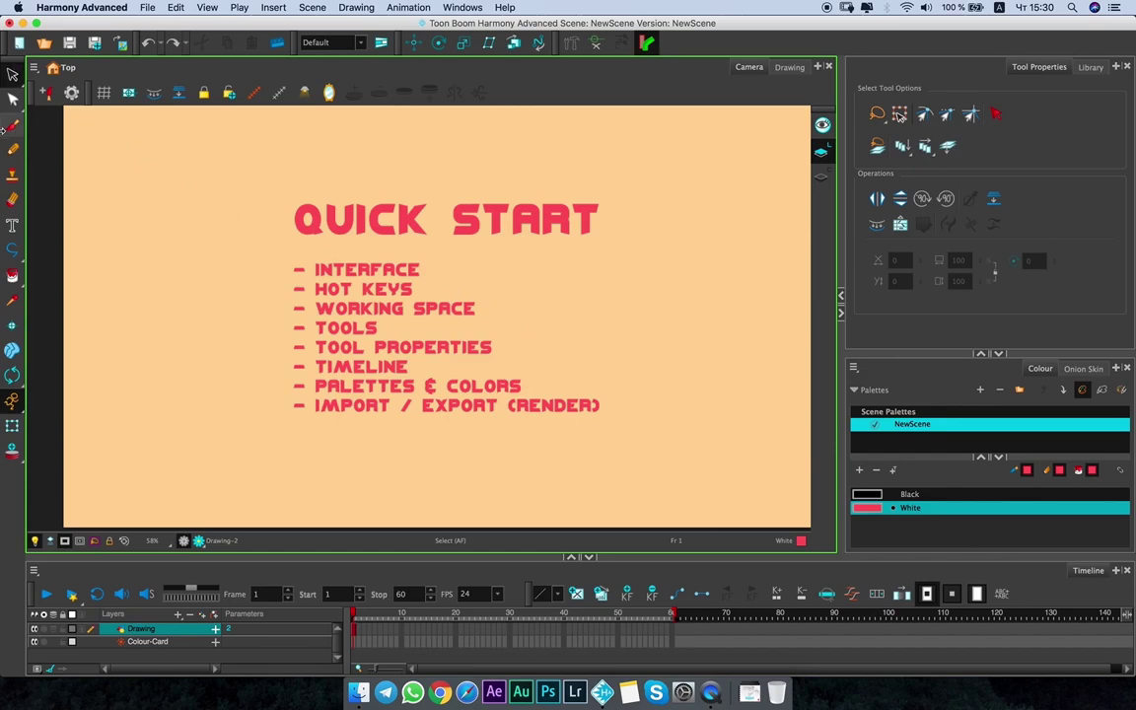
Rotate the canvas view clockwise by about a quarter of a right angle with Rotate View and reset the view rotation.
{"action": "left_click", "coordinate": [11, 124]}
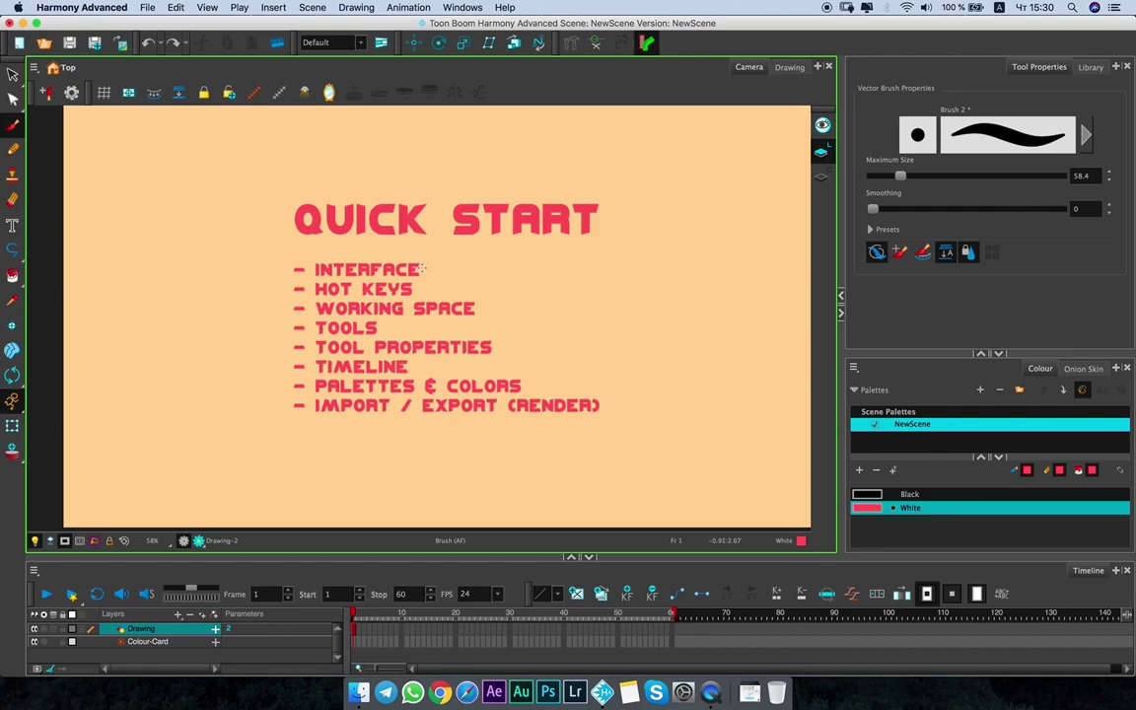
{"action": "key", "text": "super+v"}
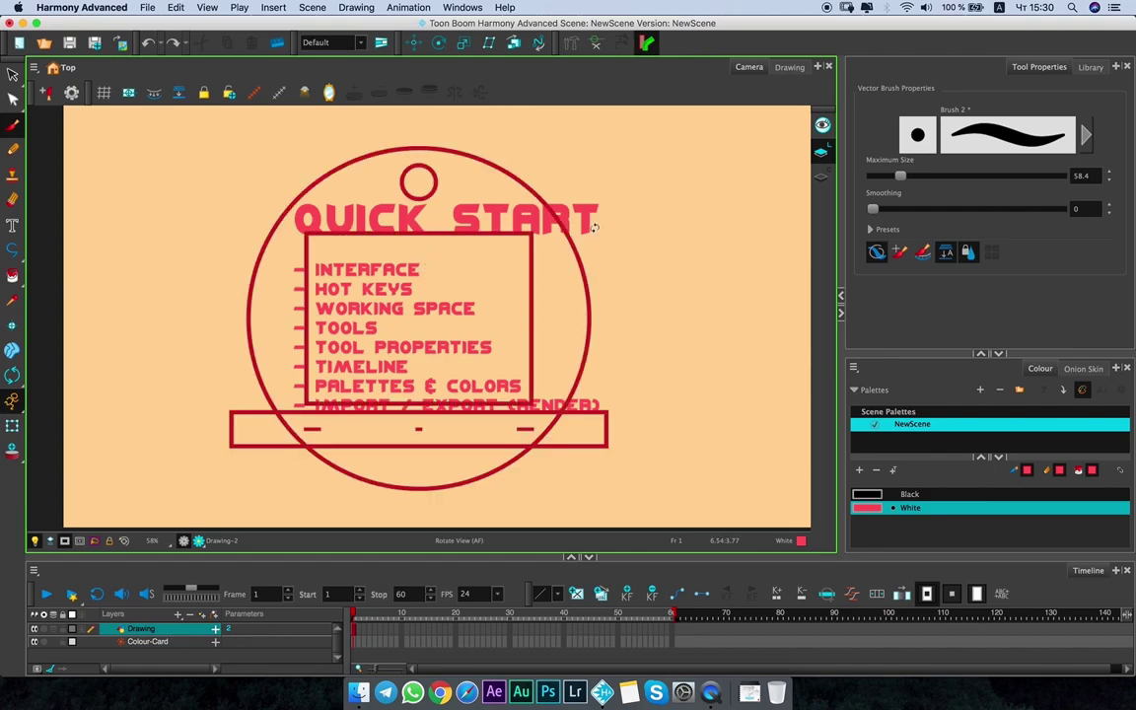
{"action": "mouse_move", "coordinate": [593, 227]}
{"action": "left_mouse_down"}
{"action": "mouse_move", "coordinate": [509, 150]}
{"action": "mouse_move", "coordinate": [545, 284]}
{"action": "mouse_move", "coordinate": [532, 328]}
{"action": "left_mouse_up"}
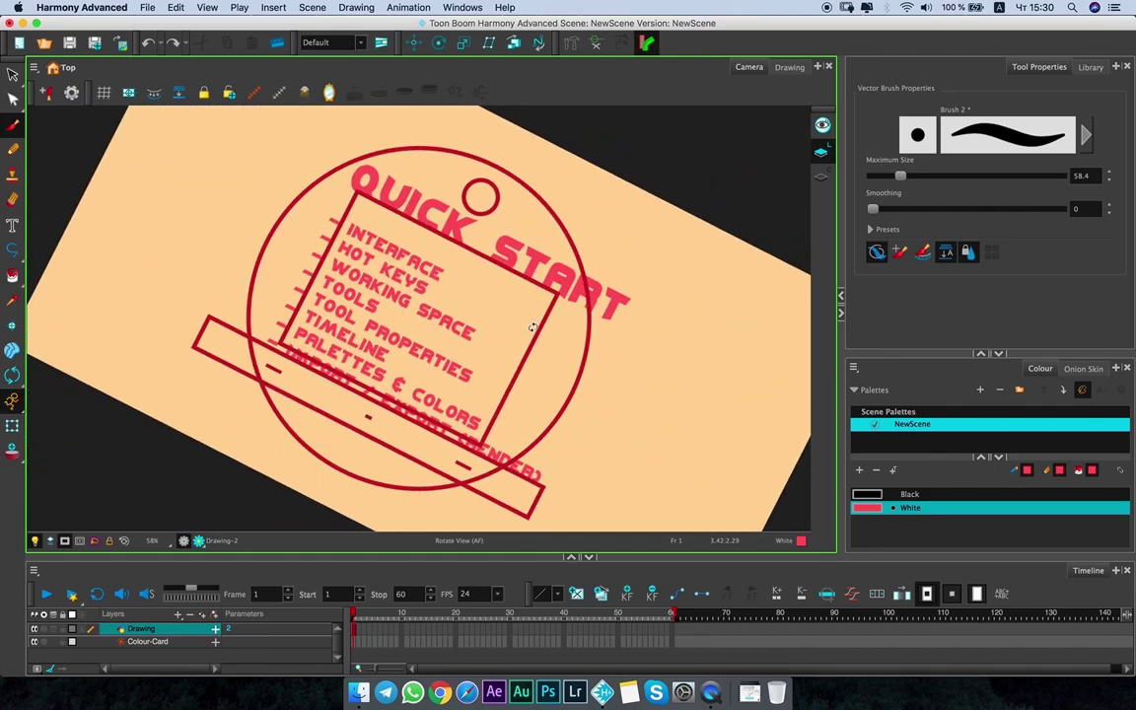
{"action": "key", "text": "super+z"}
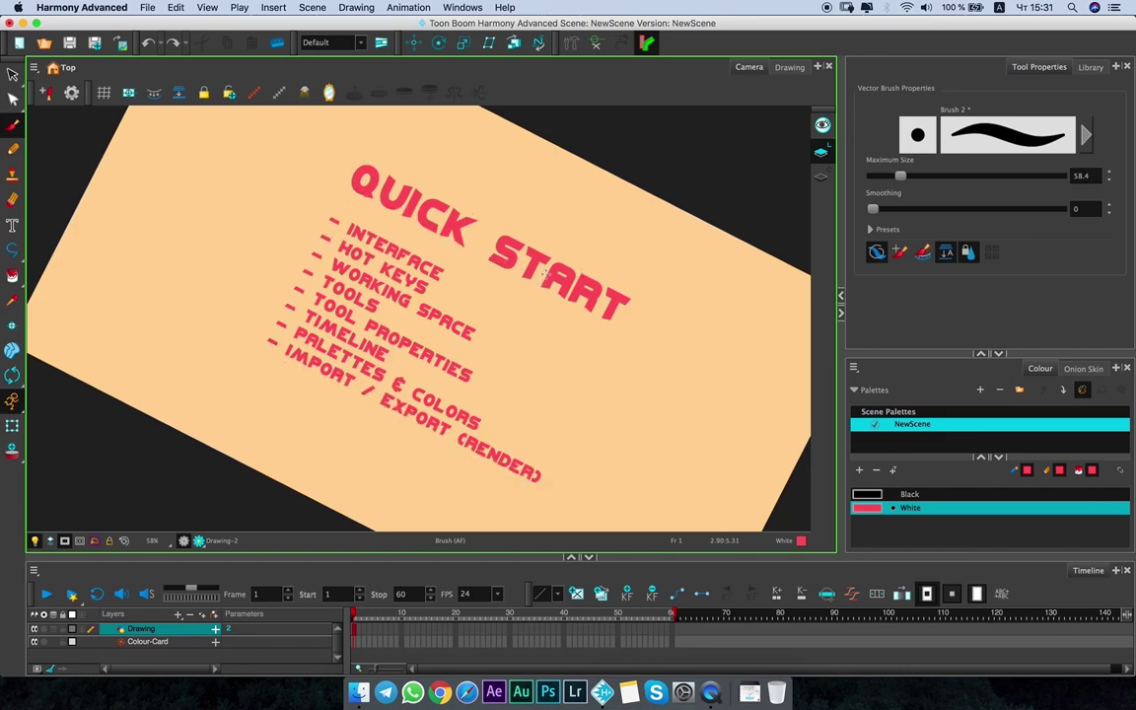
{"action": "key", "text": "shift+x"}
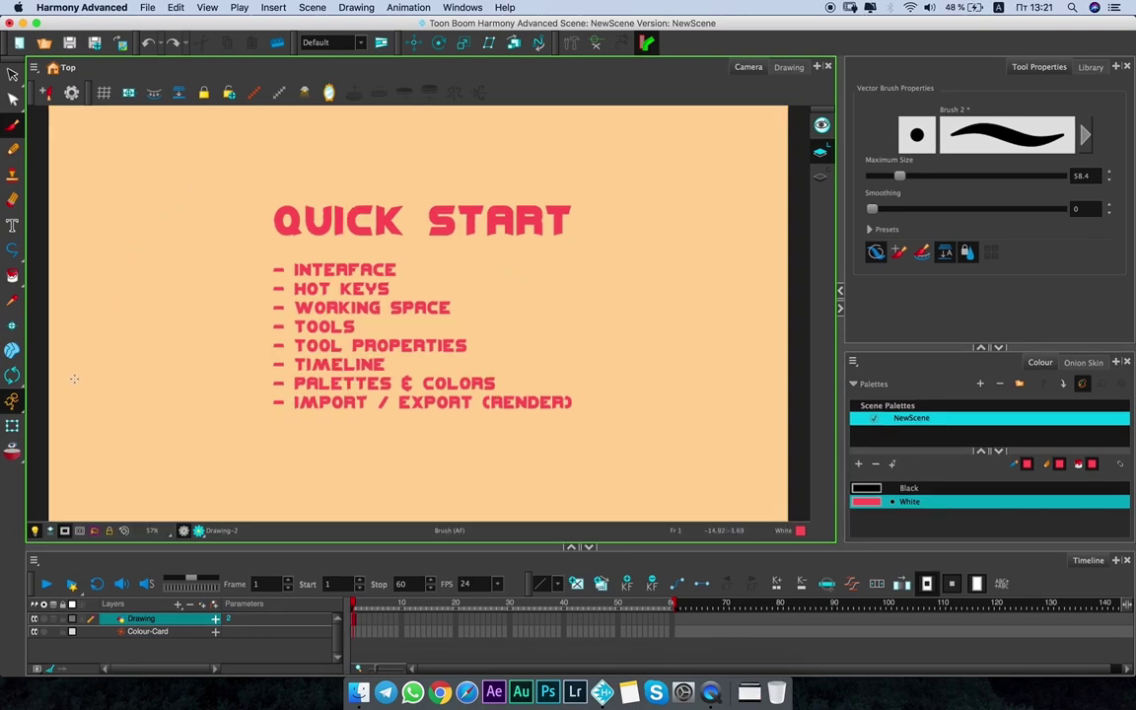
Rotate the text block counterclockwise with the Transform tool and undo the rotation.
{"action": "left_click", "coordinate": [12, 400]}
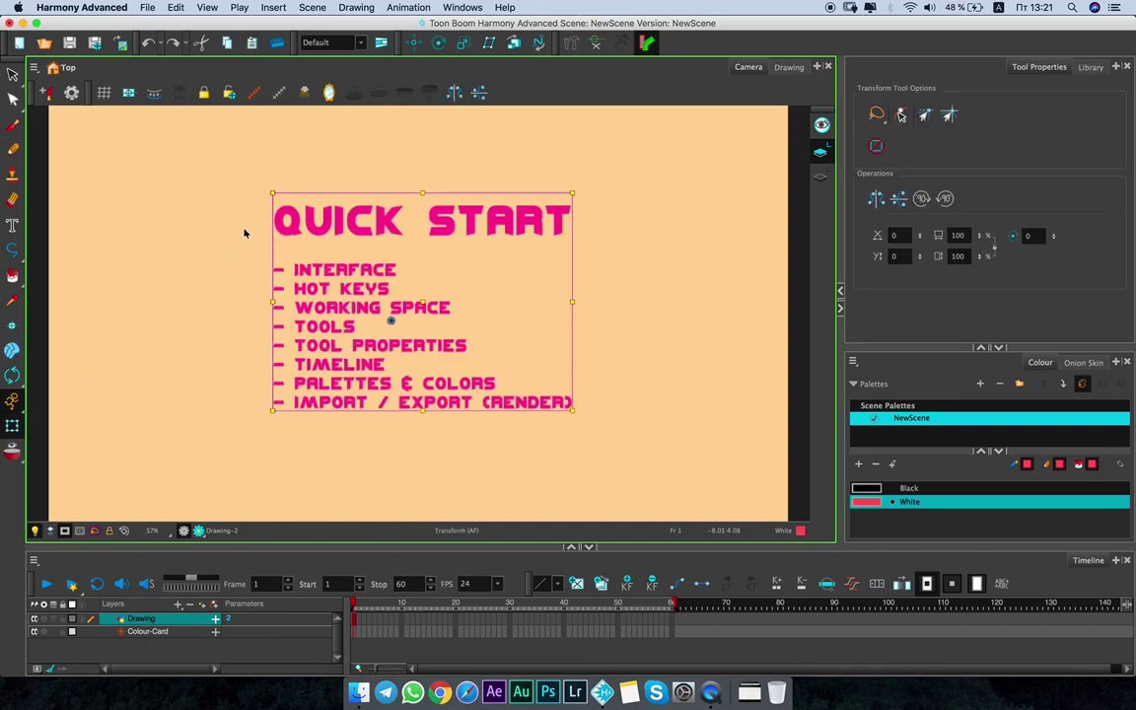
{"action": "left_click_drag", "start_coordinate": [240, 165], "coordinate": [246, 213]}
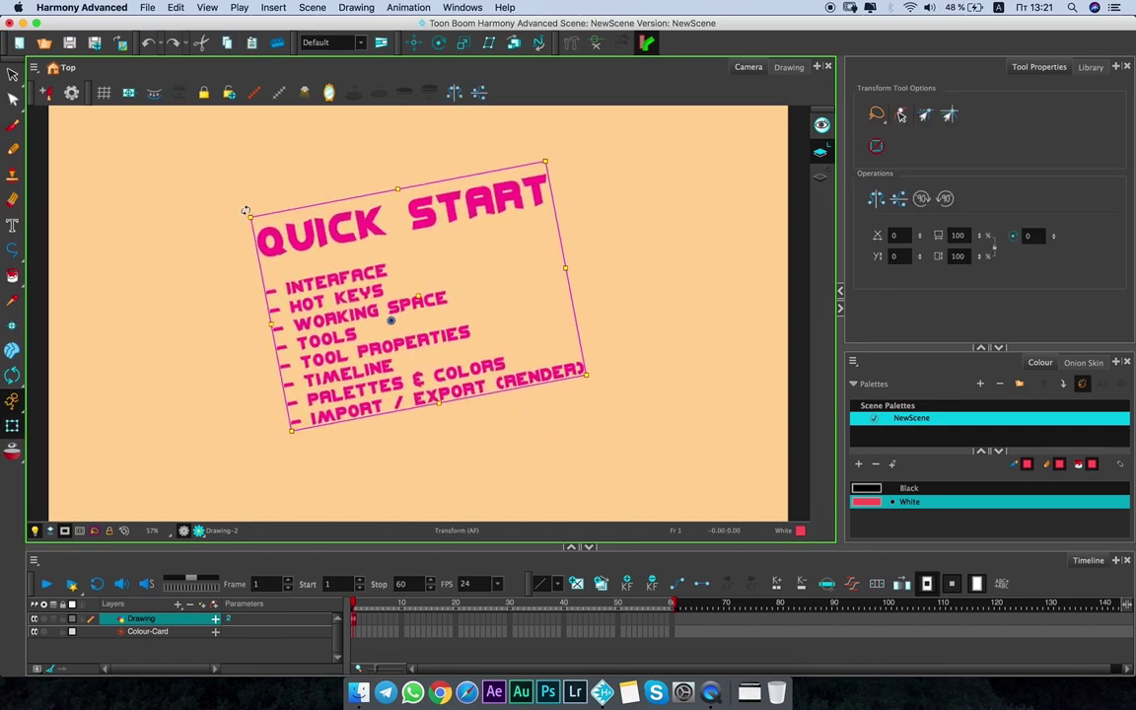
{"action": "key", "text": "super+z"}
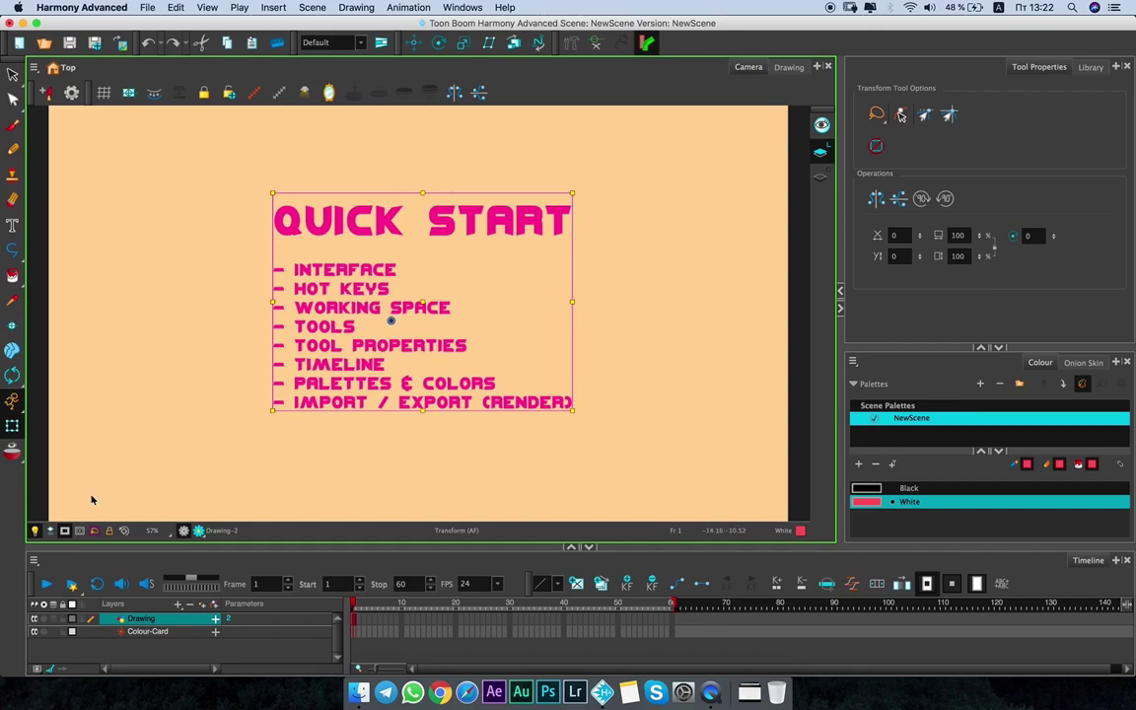
Extend the Drawing layer's exposure to frame 20 and animate the text block from the canvas's left side at frame 1 to its right side at frame 20.
{"action": "left_click", "coordinate": [455, 619]}
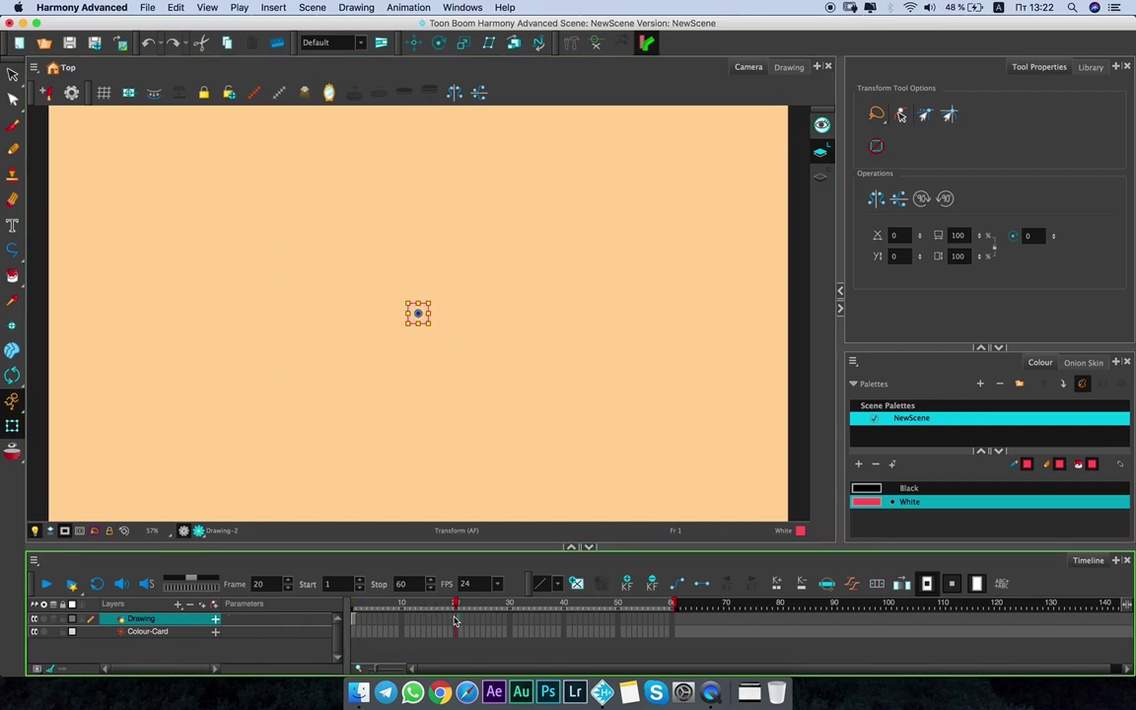
{"action": "key", "text": "ctrl+v"}
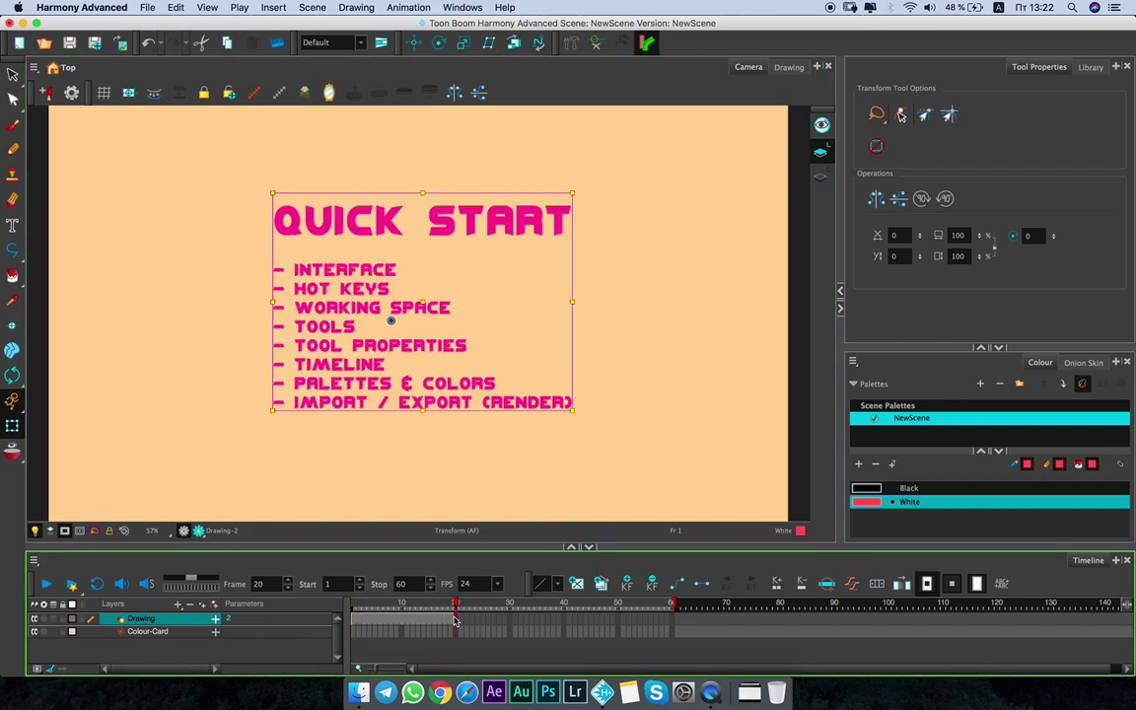
{"action": "left_click", "coordinate": [353, 621]}
{"action": "left_click_drag", "start_coordinate": [340, 221], "coordinate": [141, 221]}
{"action": "left_click", "coordinate": [458, 631]}
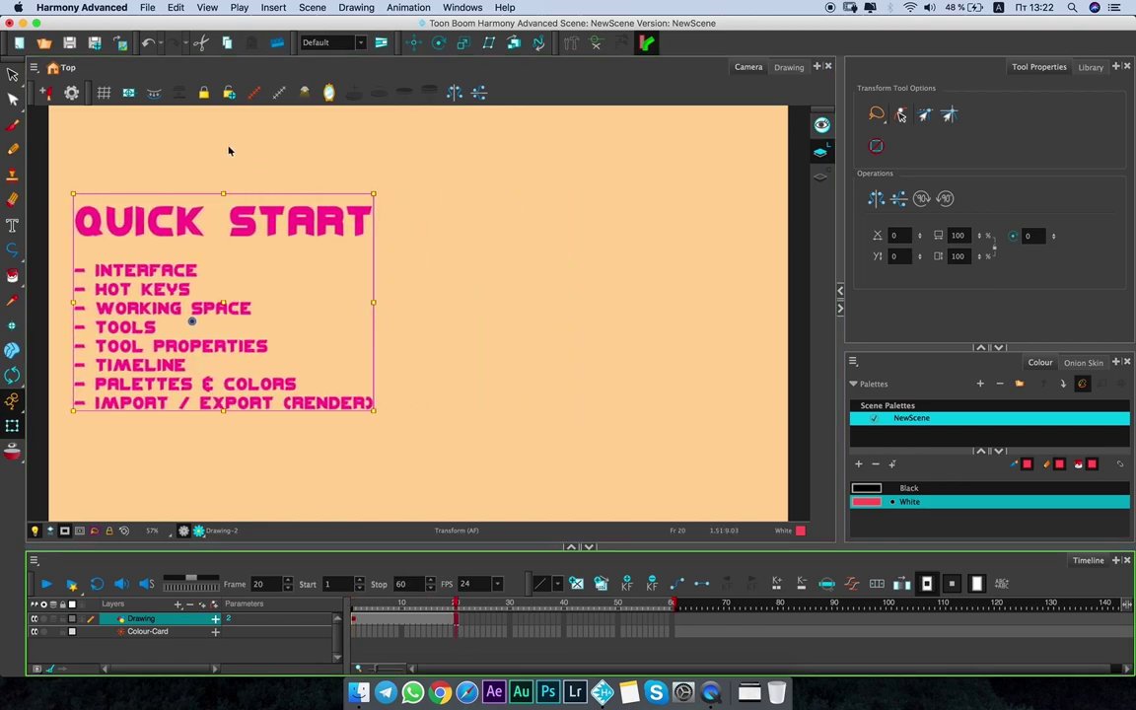
{"action": "left_click_drag", "start_coordinate": [307, 219], "coordinate": [690, 218]}
{"action": "mouse_move", "coordinate": [455, 615]}
{"action": "left_mouse_down"}
{"action": "mouse_move", "coordinate": [363, 619]}
{"action": "mouse_move", "coordinate": [412, 623]}
{"action": "mouse_move", "coordinate": [405, 631]}
{"action": "left_mouse_up"}
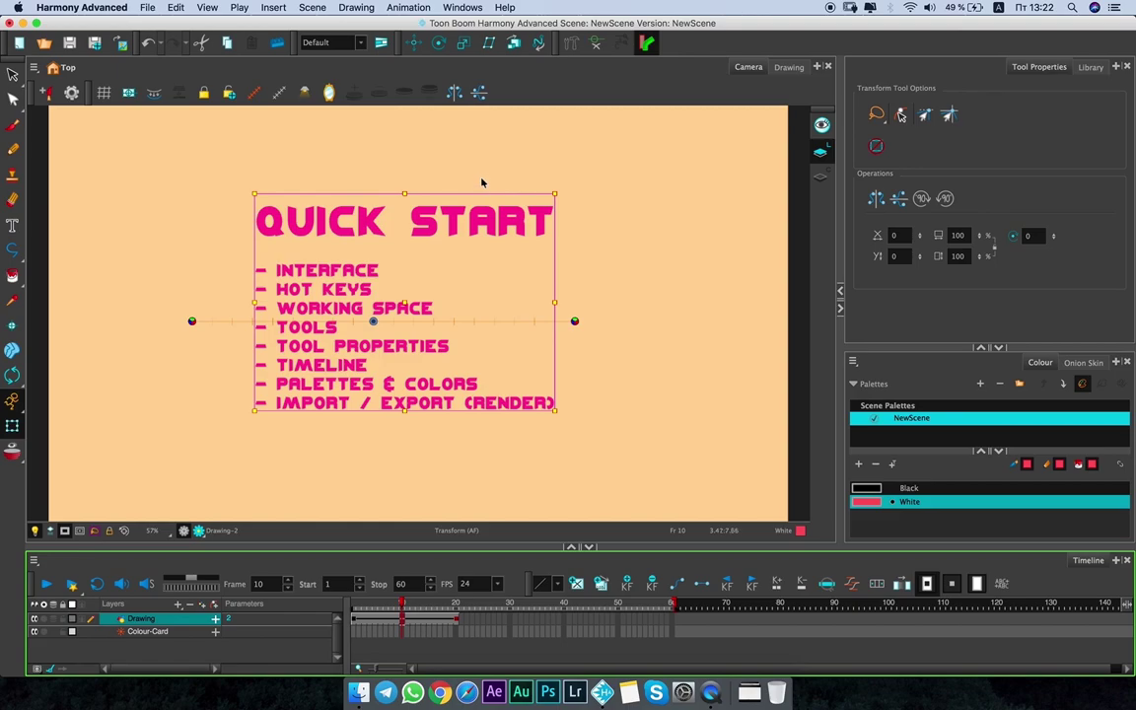
Show the Onion Skin view and bring up the list of views that can be added to a panel.
{"action": "left_click", "coordinate": [463, 8]}
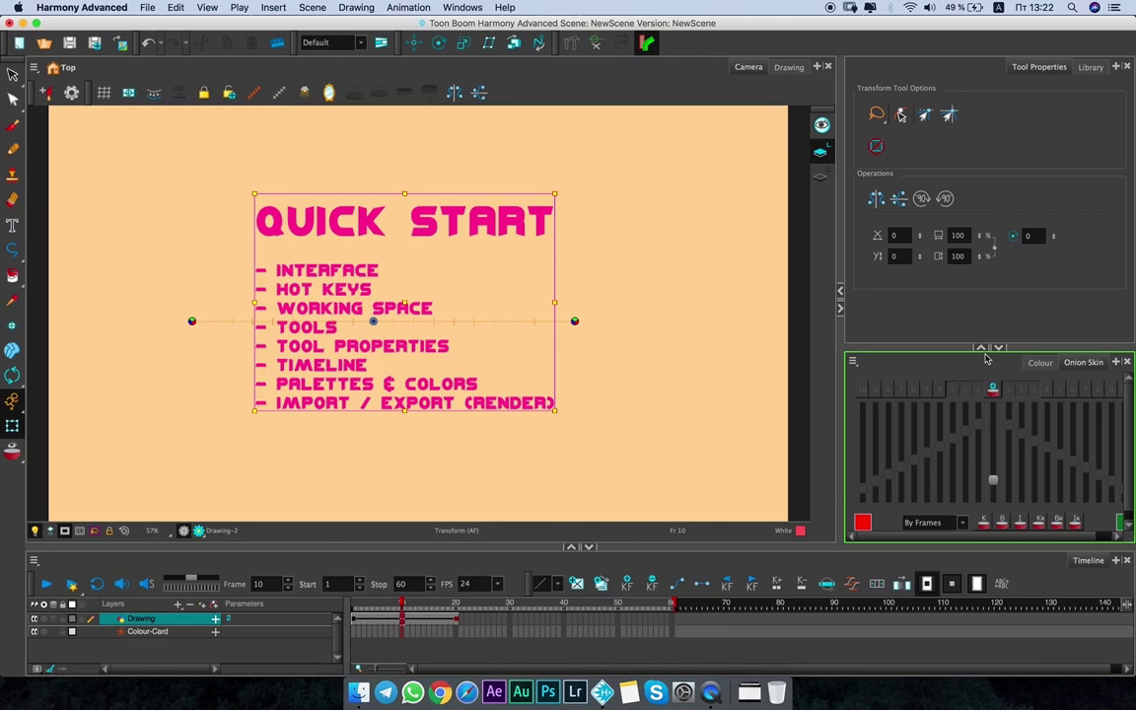
{"action": "left_click", "coordinate": [976, 119]}
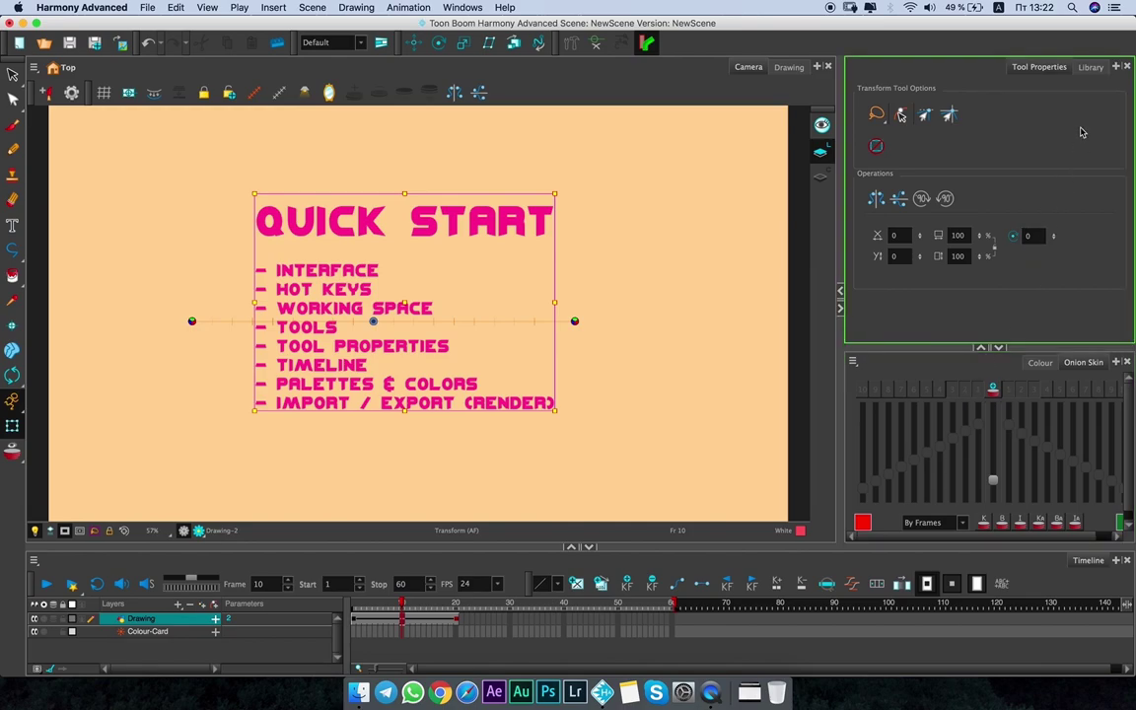
{"action": "left_click", "coordinate": [963, 364]}
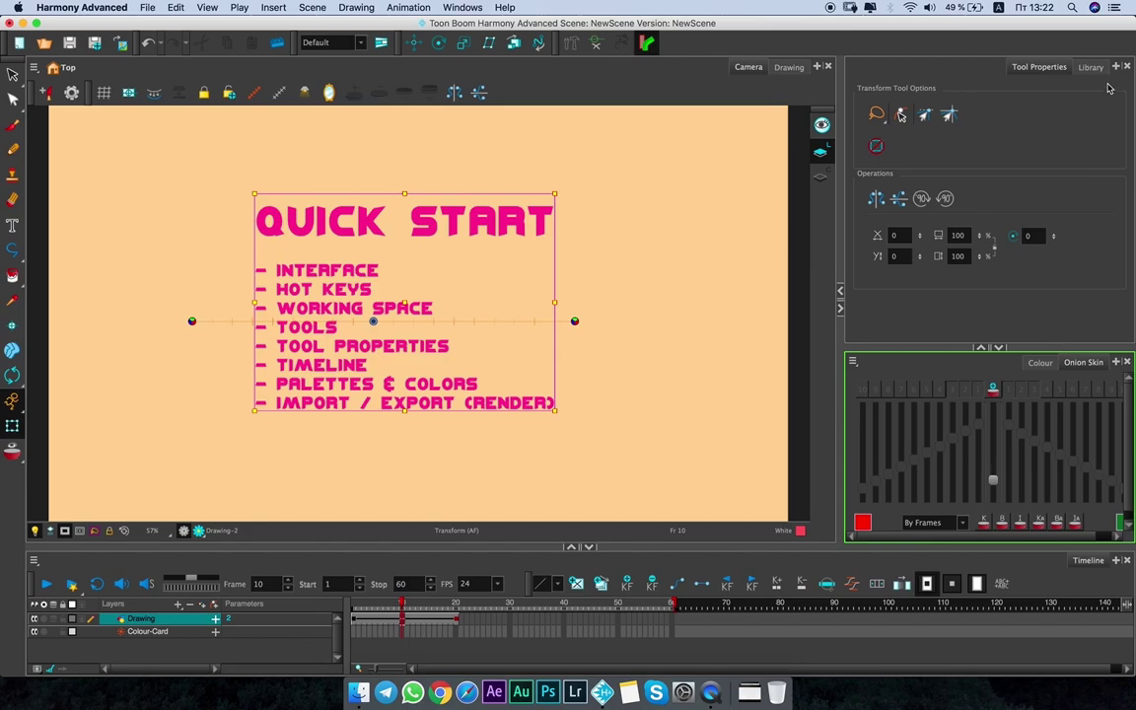
{"action": "right_click", "coordinate": [1005, 64]}
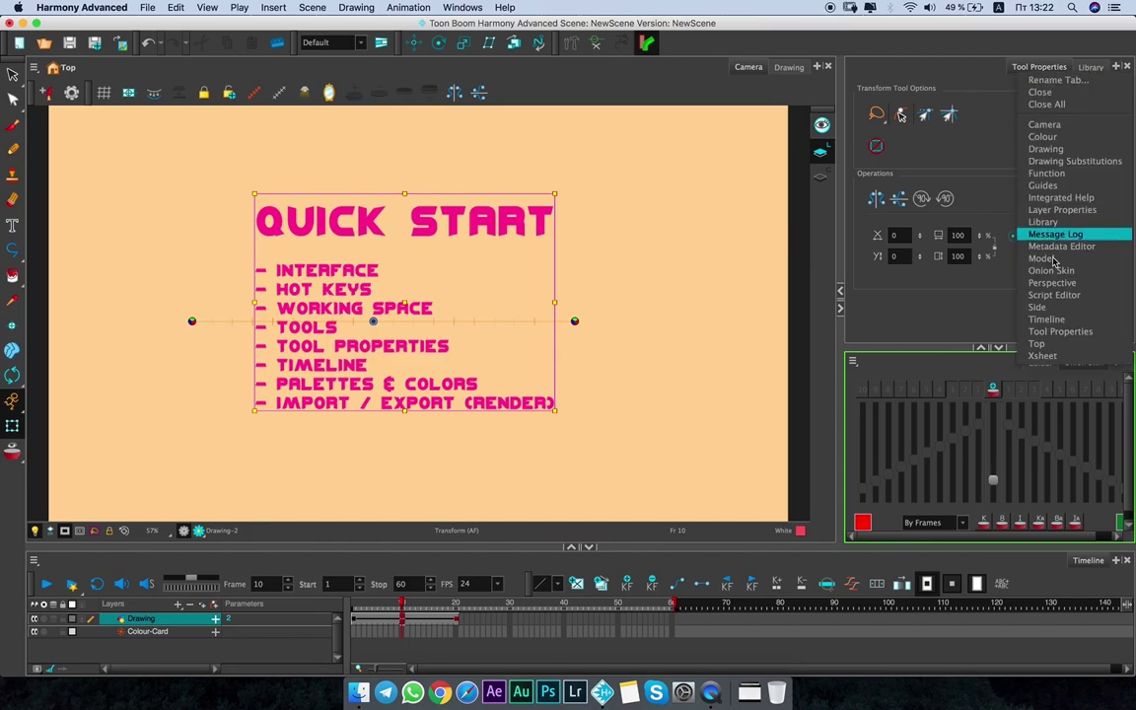
{"action": "left_click", "coordinate": [983, 303]}
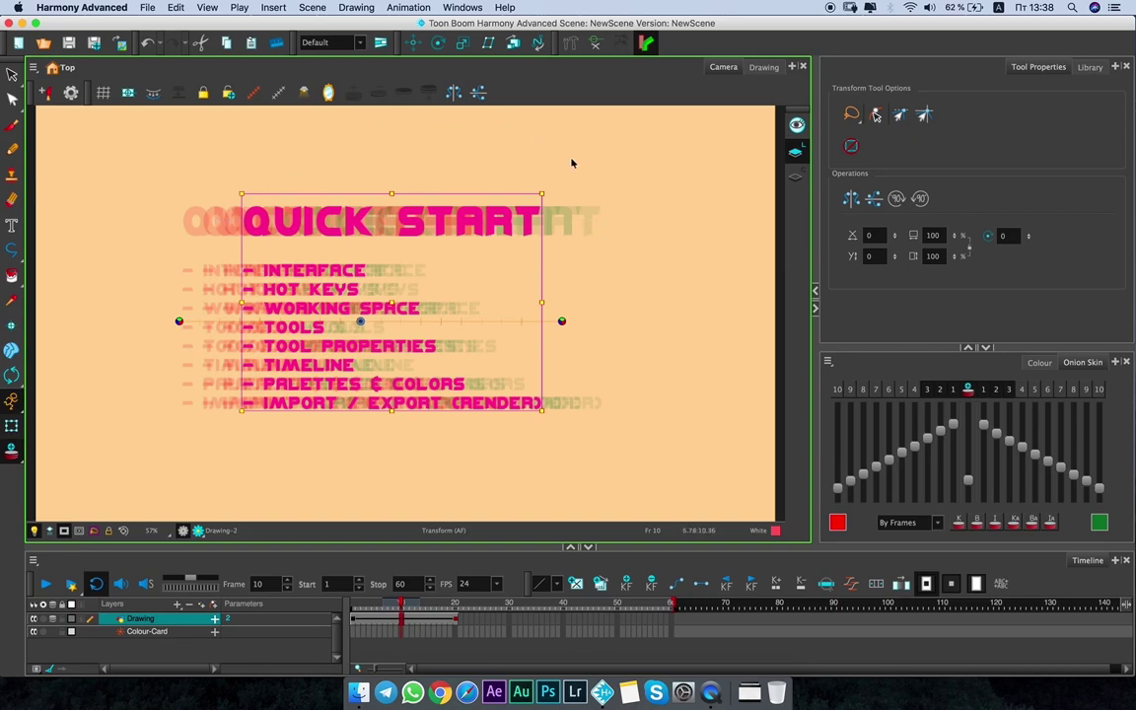
Extend the onion skin to ten previous and ten next frames, and reduce it to one frame on each side.
{"action": "left_click", "coordinate": [934, 366]}
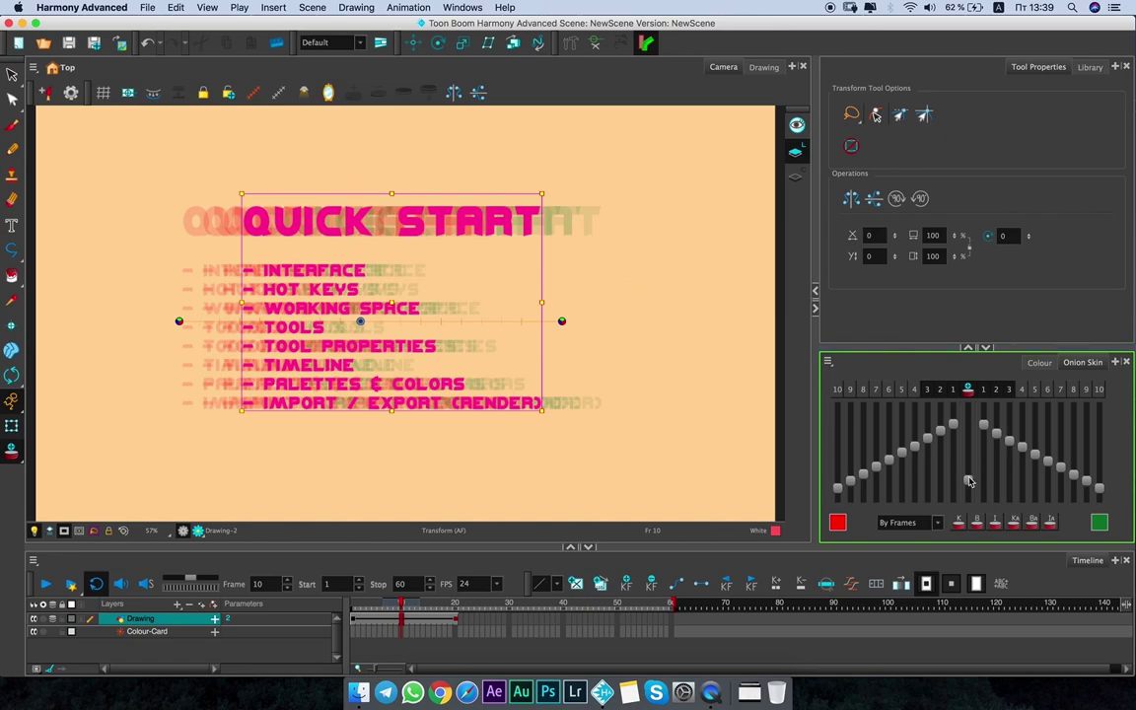
{"action": "mouse_move", "coordinate": [969, 483]}
{"action": "left_mouse_down"}
{"action": "mouse_move", "coordinate": [969, 431]}
{"action": "mouse_move", "coordinate": [969, 489]}
{"action": "left_mouse_up"}
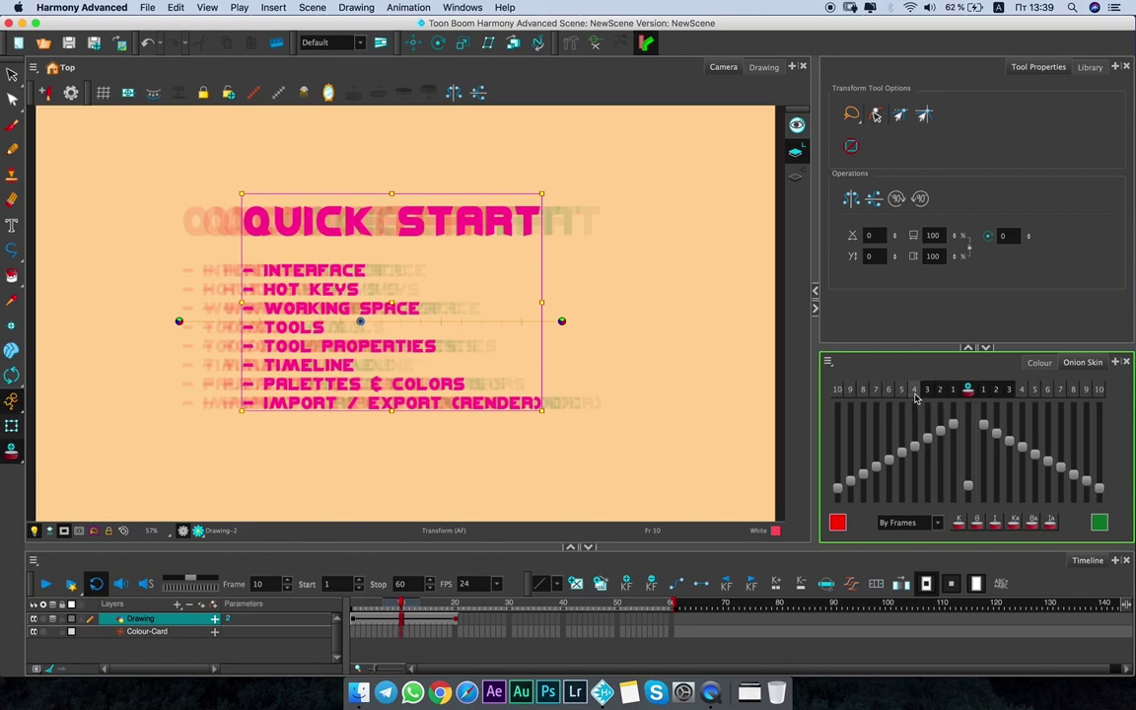
{"action": "left_click_drag", "start_coordinate": [948, 390], "coordinate": [837, 391]}
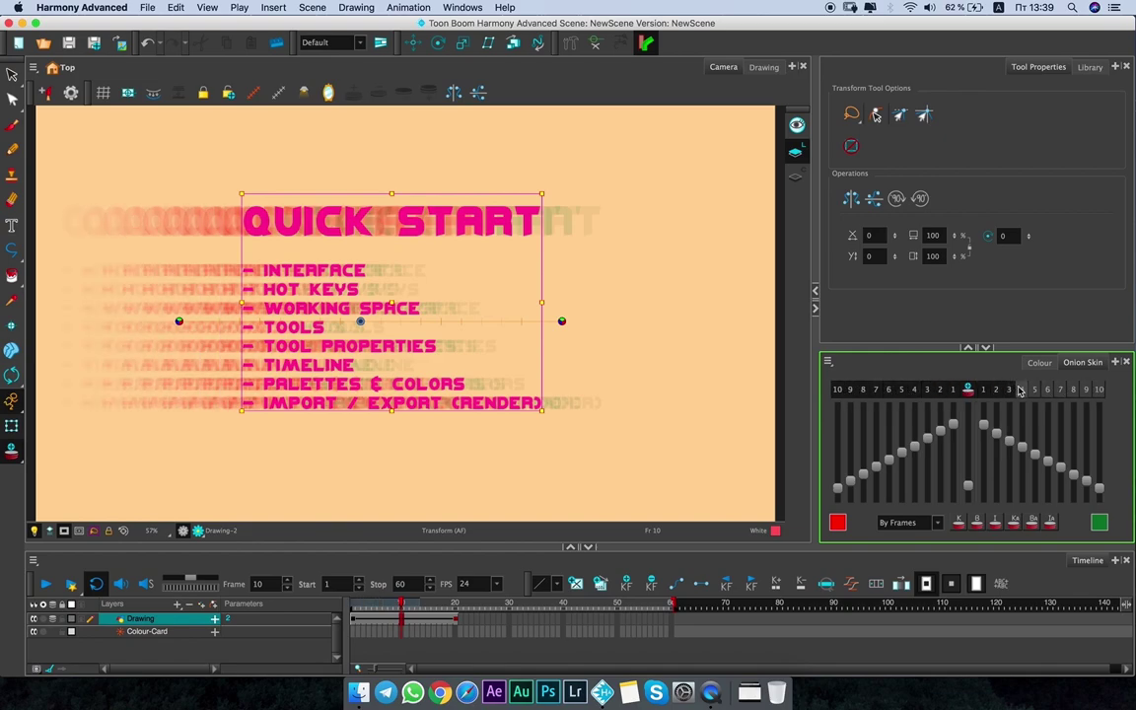
{"action": "left_click_drag", "start_coordinate": [976, 390], "coordinate": [1075, 391]}
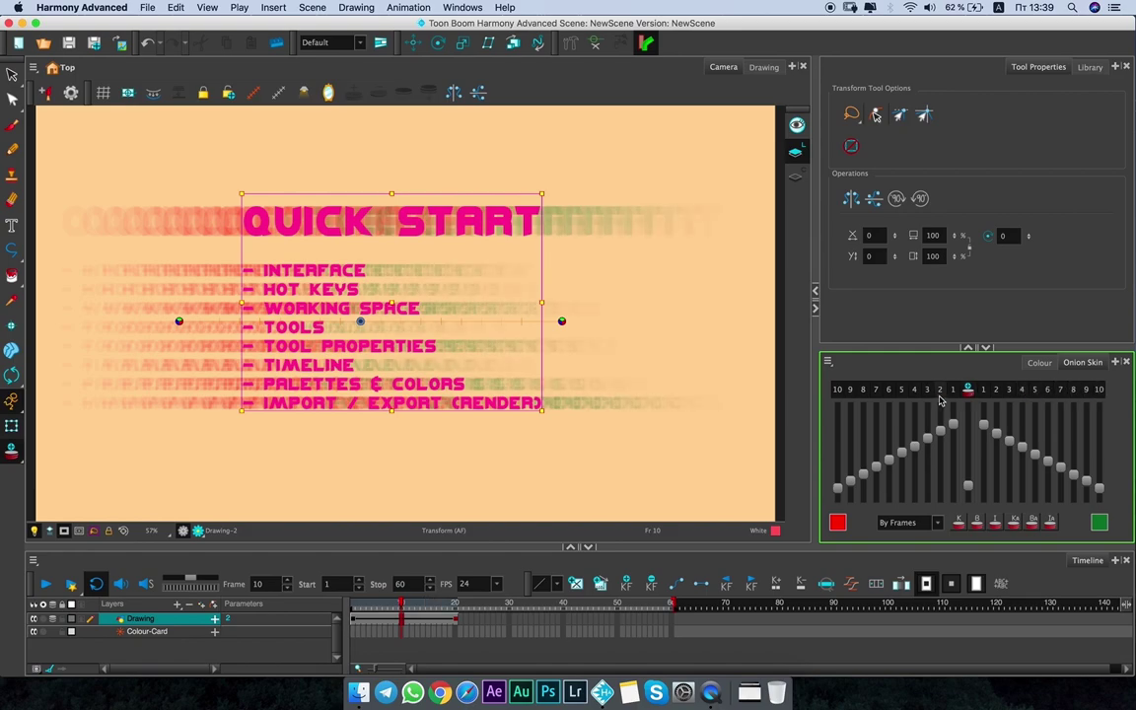
{"action": "left_click_drag", "start_coordinate": [843, 391], "coordinate": [951, 391]}
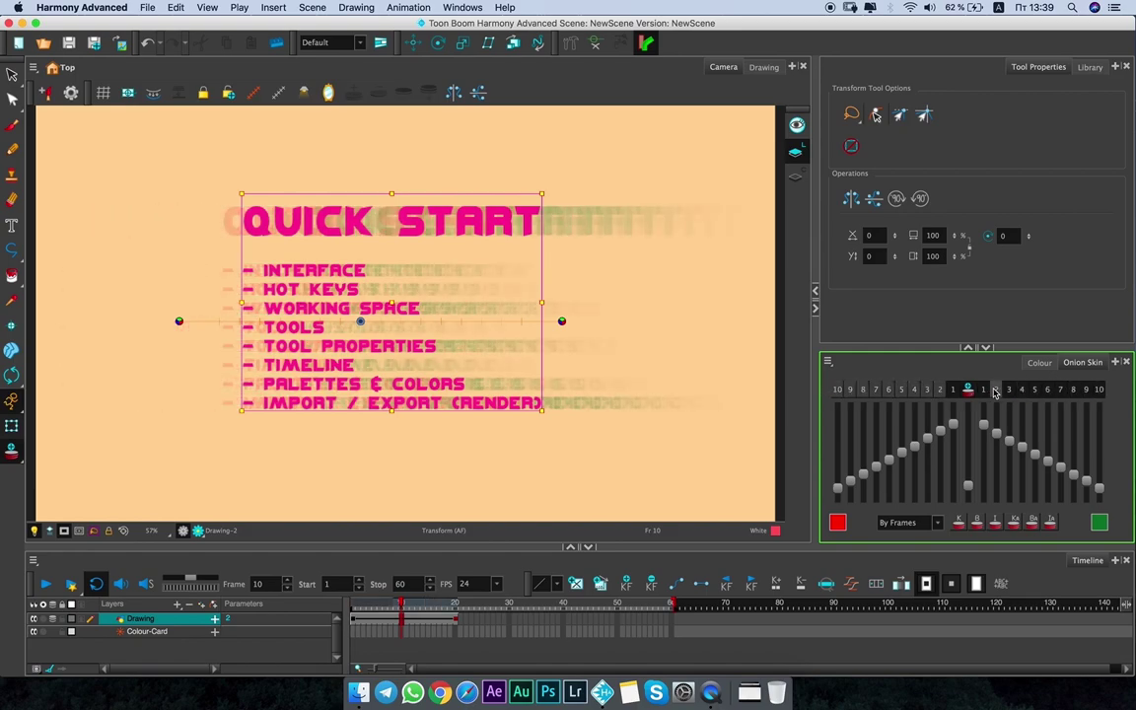
{"action": "left_click_drag", "start_coordinate": [1075, 390], "coordinate": [996, 391]}
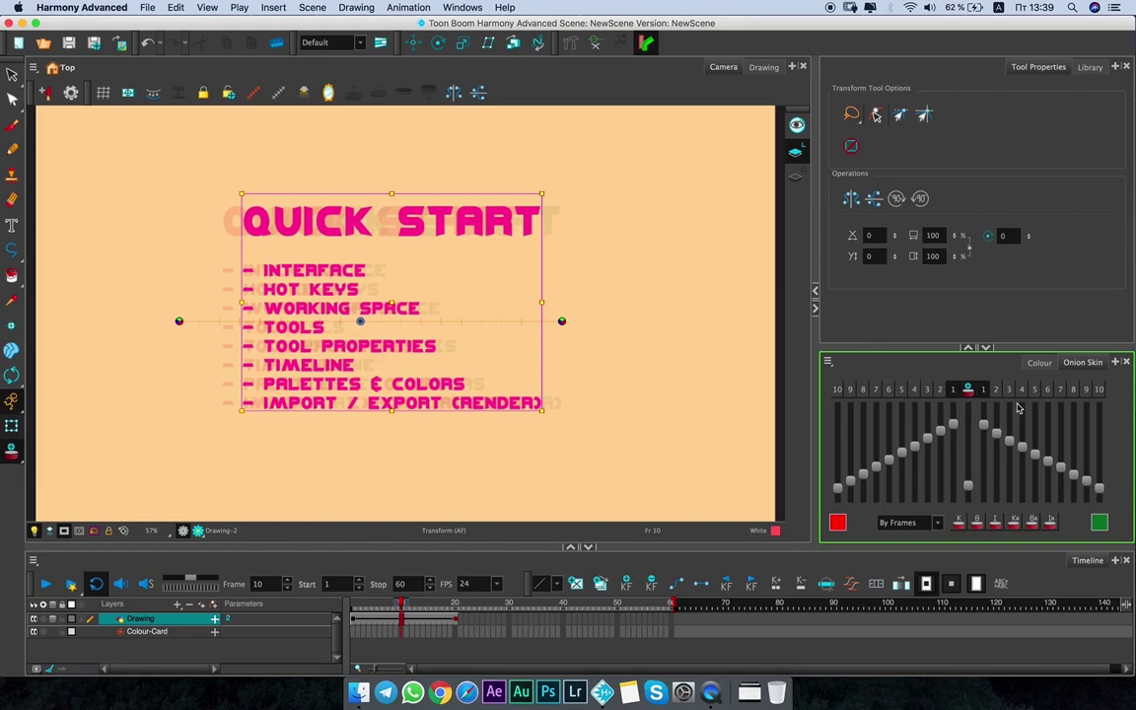
Show the onion skin mode choices, keep By Frames, and turn the onion skin off.
{"action": "left_click", "coordinate": [939, 524]}
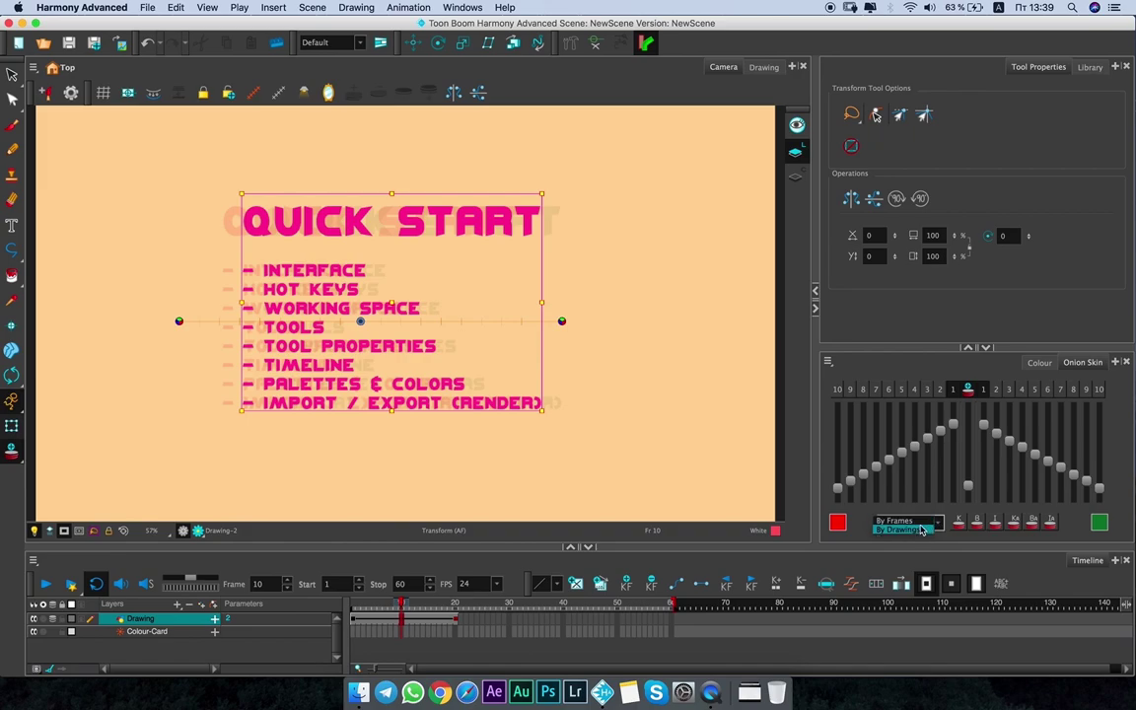
{"action": "left_click", "coordinate": [923, 522]}
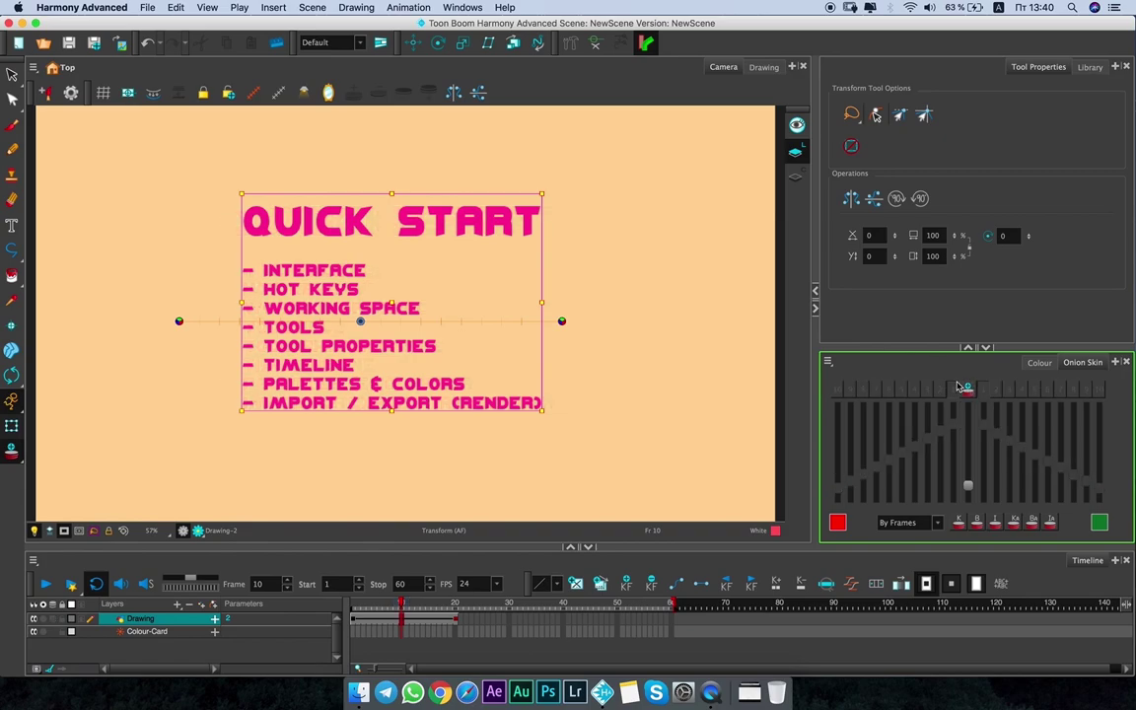
{"action": "key", "text": "alt+o"}
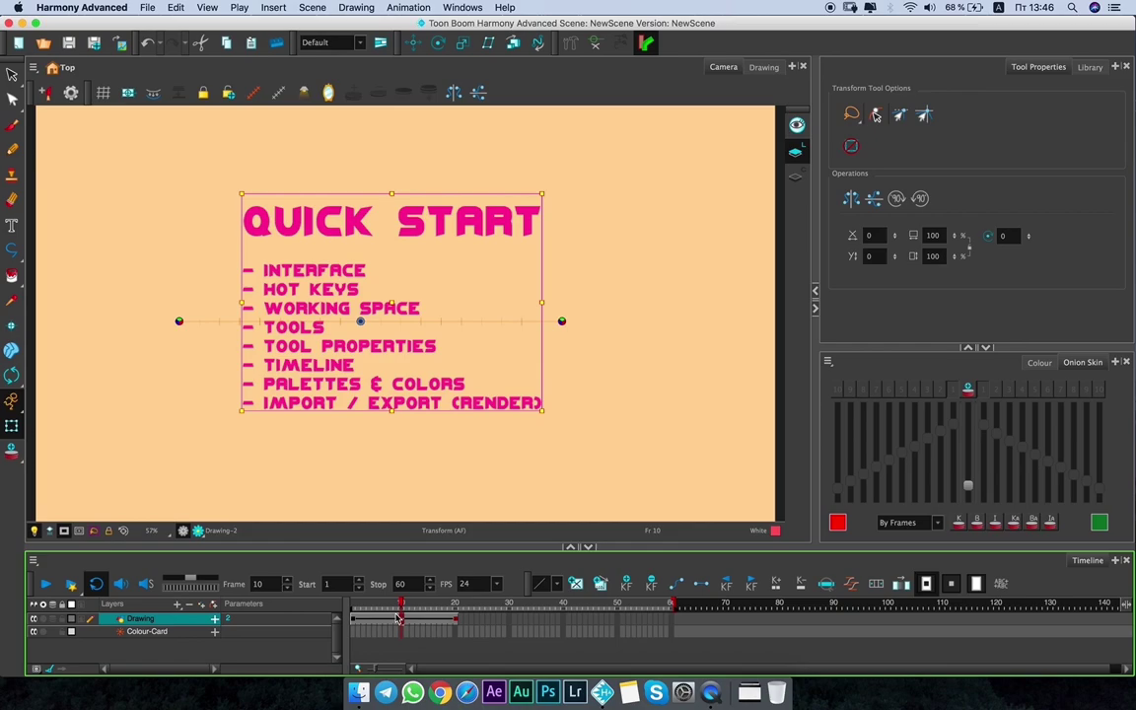
Add a vector drawing layer named ball, and hide the Drawing layer at frame 1.
{"action": "left_click", "coordinate": [308, 654]}
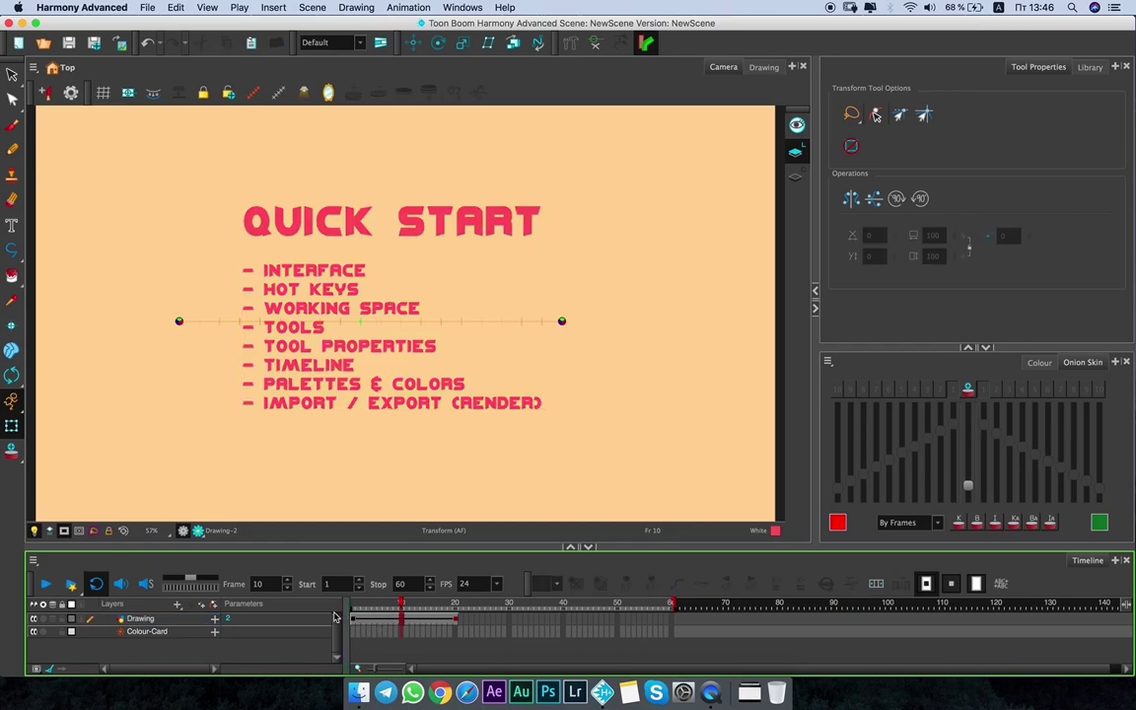
{"action": "left_click", "coordinate": [178, 603]}
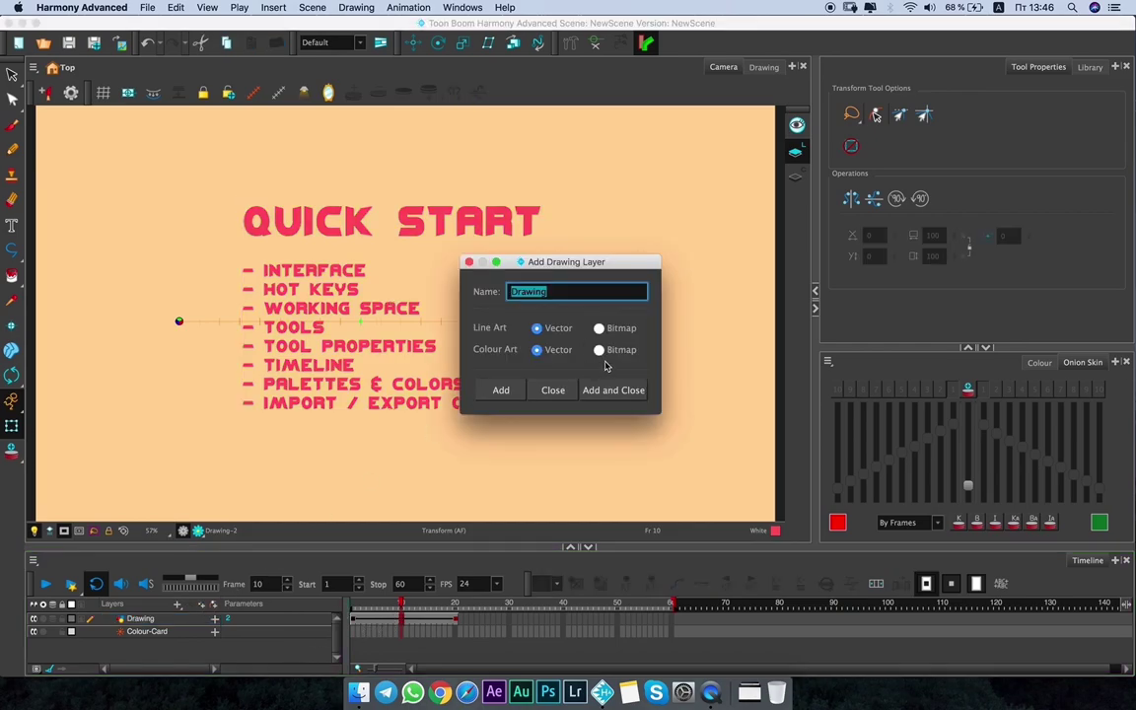
{"action": "type", "text": "ball"}
{"action": "left_click", "coordinate": [613, 391]}
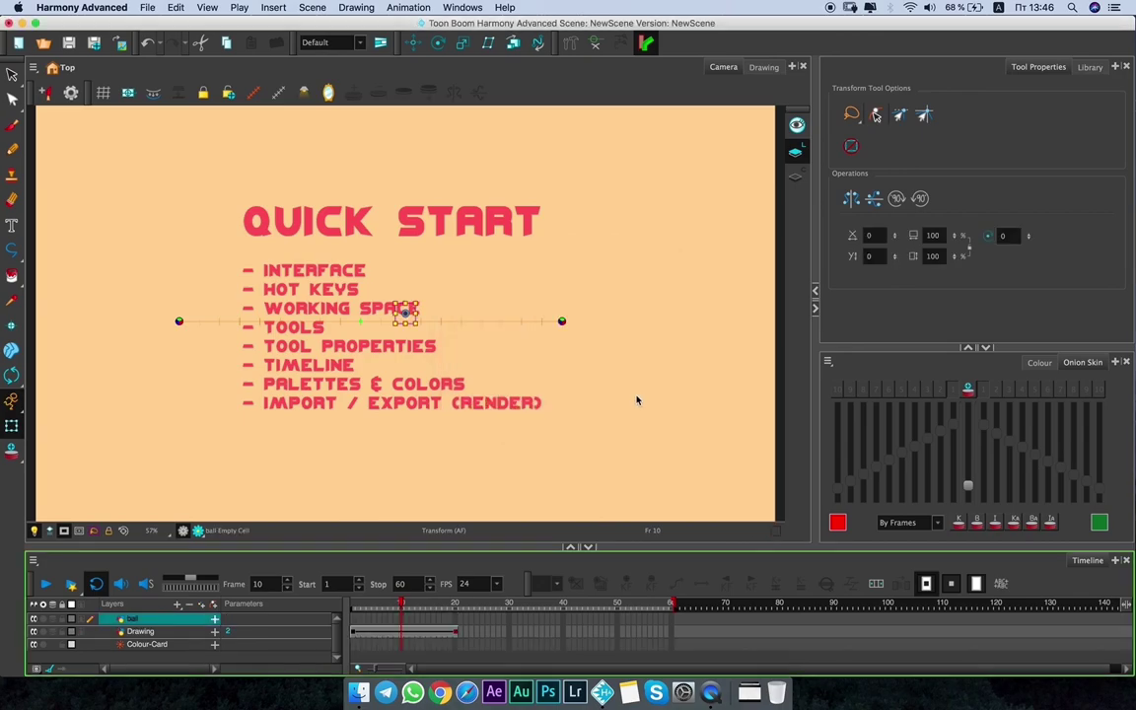
{"action": "left_click", "coordinate": [354, 624]}
{"action": "left_click", "coordinate": [34, 632]}
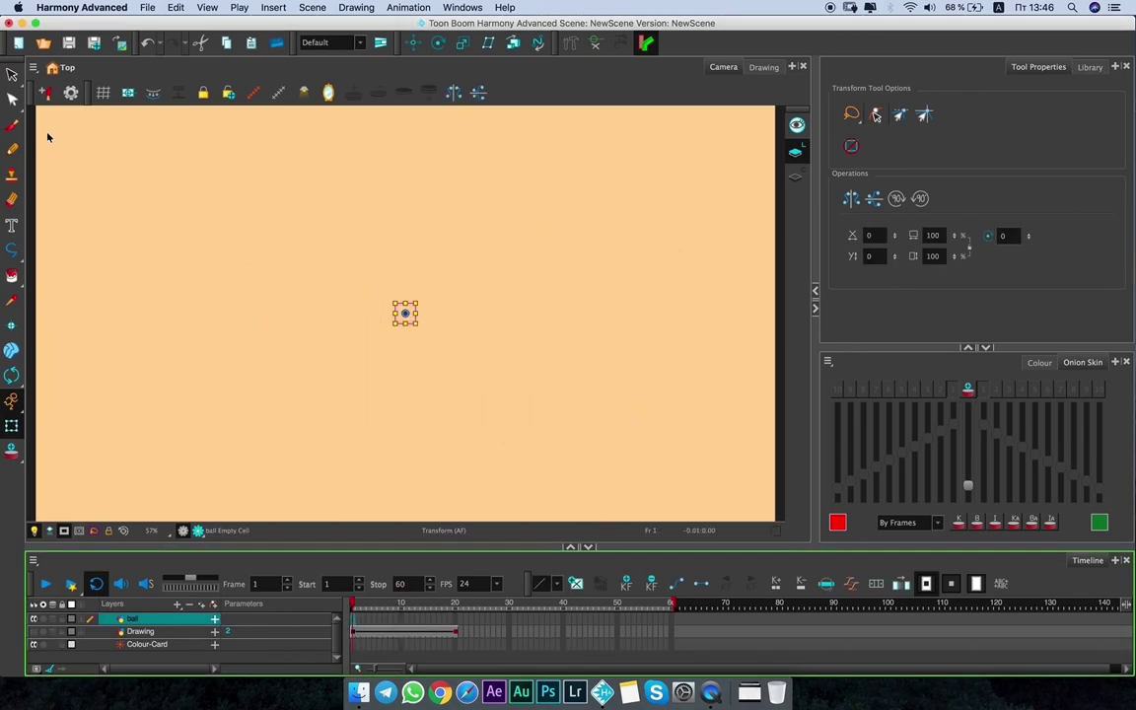
Sketch the first ball shape at frame 1 with the Charcoal brush at size 20, and set up the onion skin for the following drawings.
{"action": "left_click", "coordinate": [12, 125]}
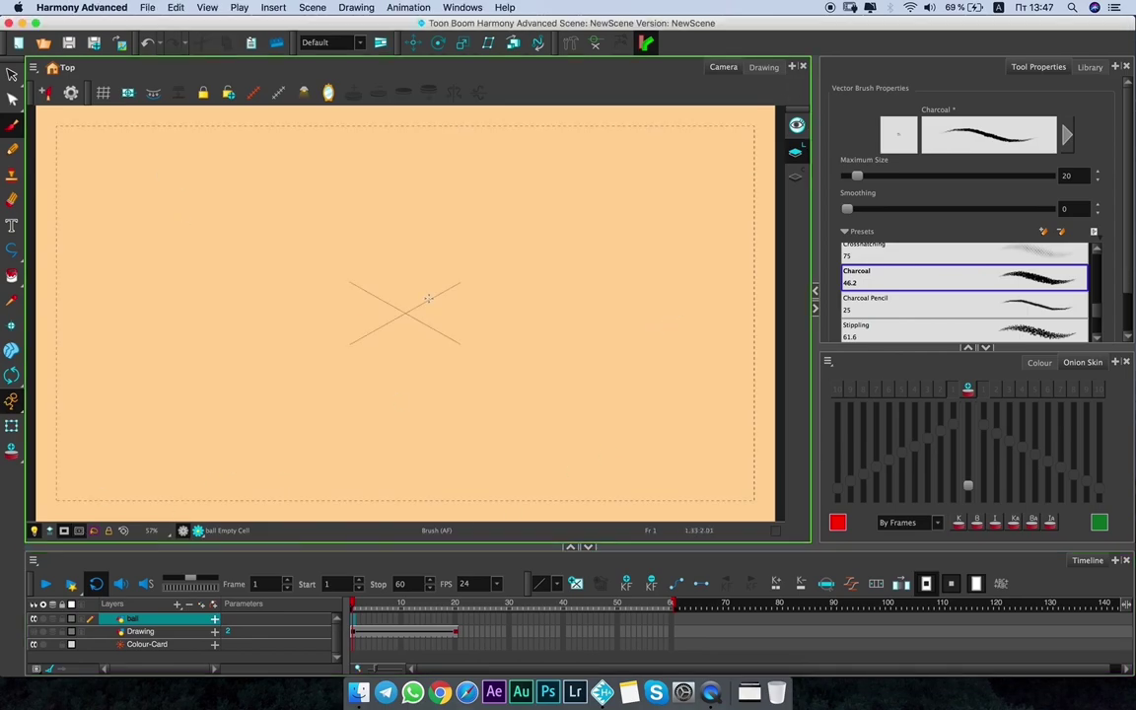
{"action": "mouse_move", "coordinate": [414, 259]}
{"action": "left_mouse_down"}
{"action": "mouse_move", "coordinate": [379, 325]}
{"action": "mouse_move", "coordinate": [367, 313]}
{"action": "mouse_move", "coordinate": [363, 326]}
{"action": "left_mouse_up"}
{"action": "key", "text": "period"}
{"action": "key", "text": "period"}
{"action": "left_click", "coordinate": [927, 388]}
Sketch the ball's next shapes on frames 3 and 5 of the ball layer, stretching it into a tall narrow capsule.
{"action": "mouse_move", "coordinate": [409, 251]}
{"action": "left_mouse_down"}
{"action": "mouse_move", "coordinate": [375, 296]}
{"action": "mouse_move", "coordinate": [389, 258]}
{"action": "left_mouse_up"}
{"action": "mouse_move", "coordinate": [379, 315]}
{"action": "left_mouse_down"}
{"action": "mouse_move", "coordinate": [390, 258]}
{"action": "mouse_move", "coordinate": [383, 336]}
{"action": "mouse_move", "coordinate": [394, 221]}
{"action": "mouse_move", "coordinate": [418, 268]}
{"action": "left_mouse_up"}
{"action": "key", "text": "period"}
{"action": "key", "text": "period"}
{"action": "key", "text": "period"}
{"action": "key", "text": "period"}
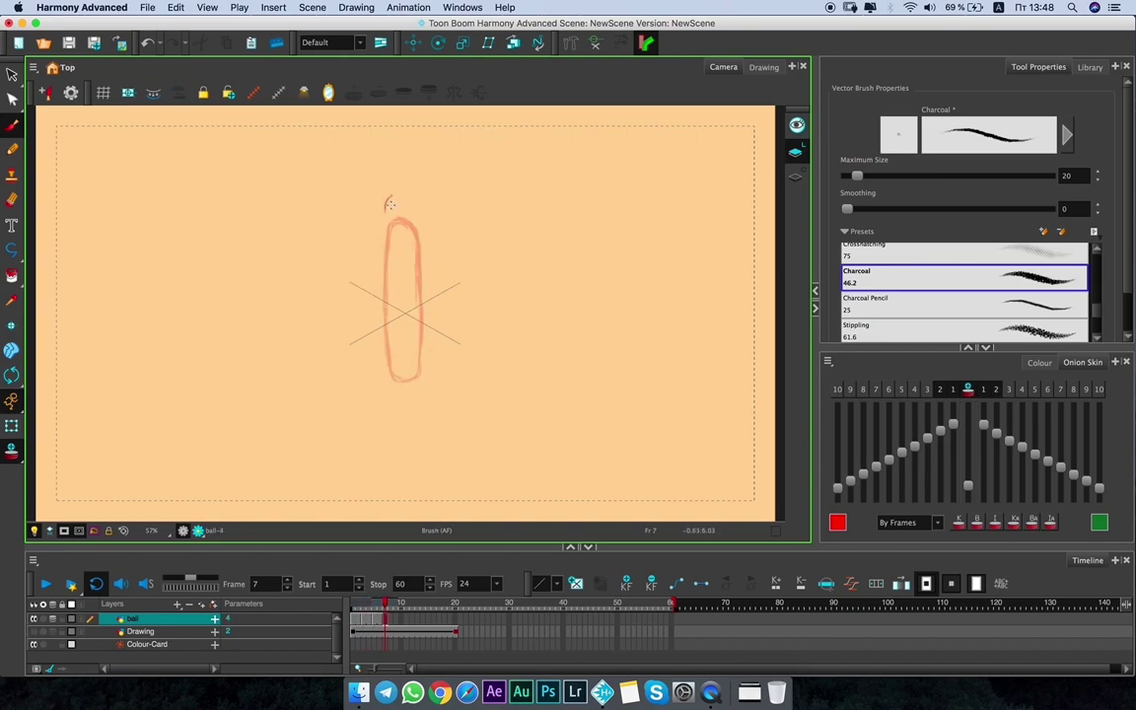
Sketch taller, narrow-waisted outlines of the stretching ball on frames 7 and 9, using the onion skin as a guide.
{"action": "mouse_move", "coordinate": [390, 202]}
{"action": "left_mouse_down"}
{"action": "mouse_move", "coordinate": [406, 400]}
{"action": "mouse_move", "coordinate": [411, 265]}
{"action": "left_mouse_up"}
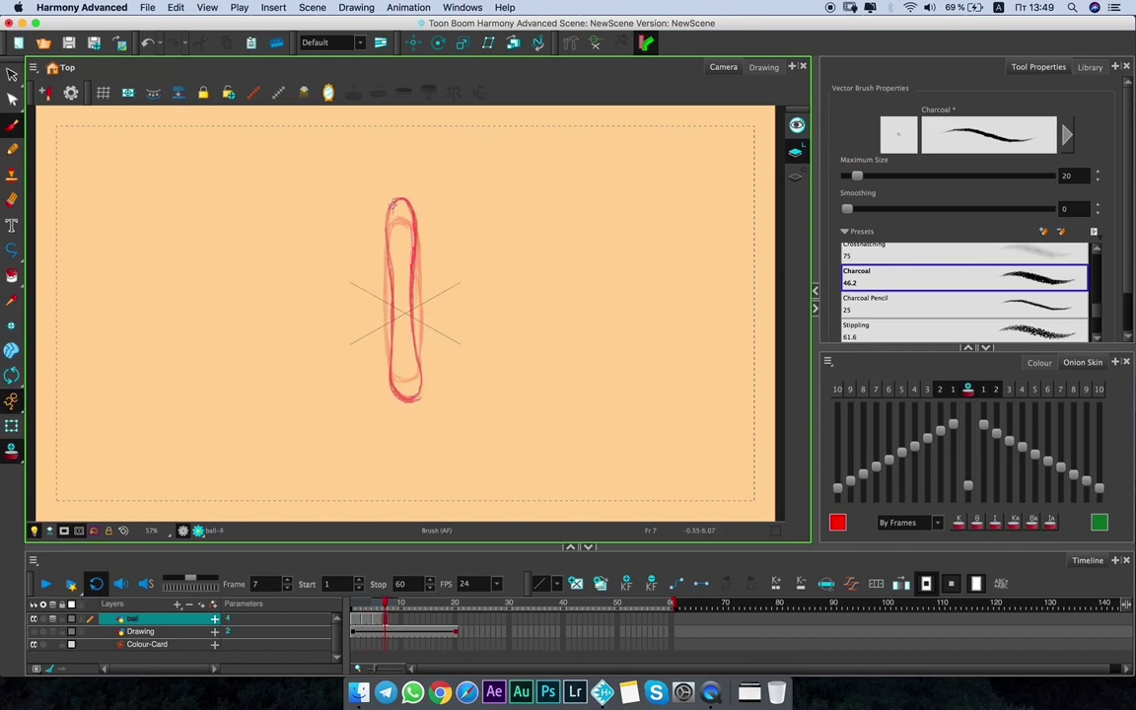
{"action": "key", "text": "period"}
{"action": "key", "text": "period"}
{"action": "mouse_move", "coordinate": [392, 197]}
{"action": "left_mouse_down"}
{"action": "mouse_move", "coordinate": [394, 367]}
{"action": "mouse_move", "coordinate": [414, 407]}
{"action": "mouse_move", "coordinate": [408, 286]}
{"action": "left_mouse_up"}
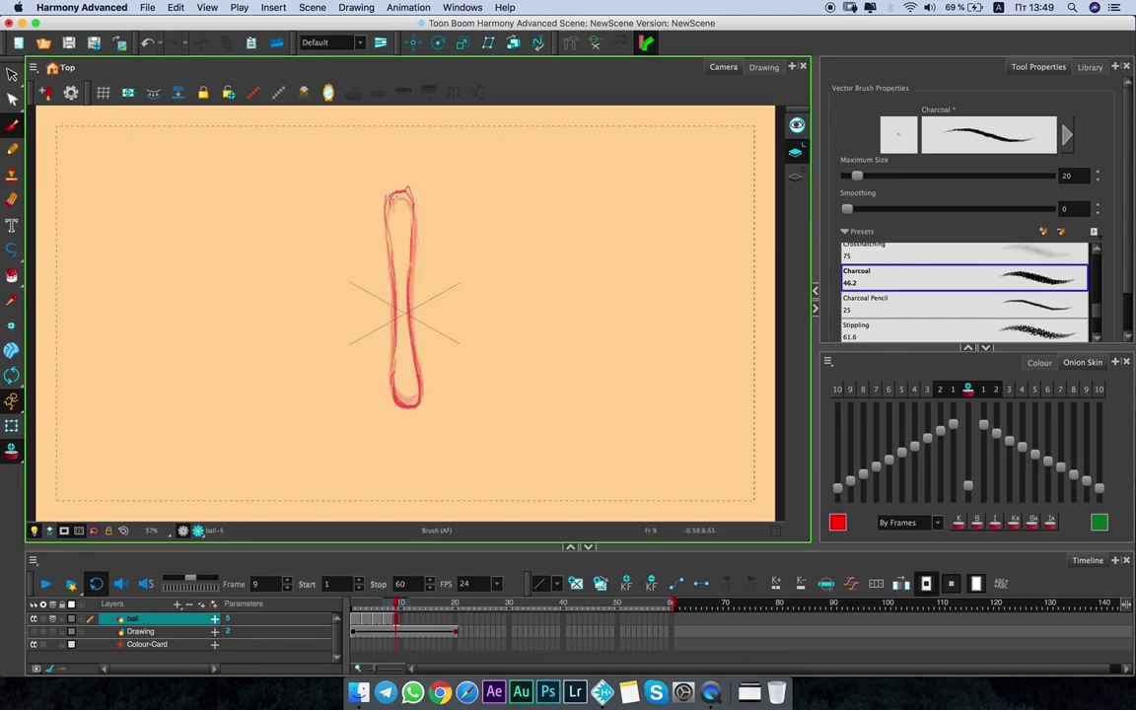
{"action": "key", "text": "period"}
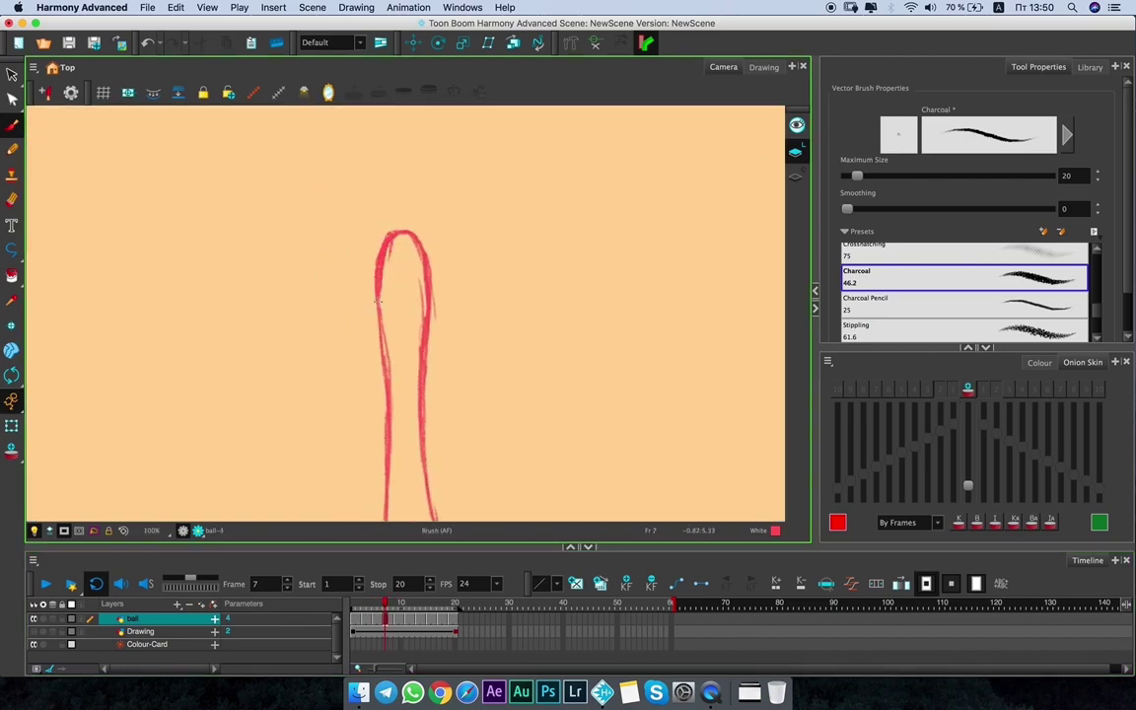
Return to frame 1 and play back the ball layer's frame-by-frame animation.
{"action": "key", "text": "comma"}
{"action": "key", "text": "comma"}
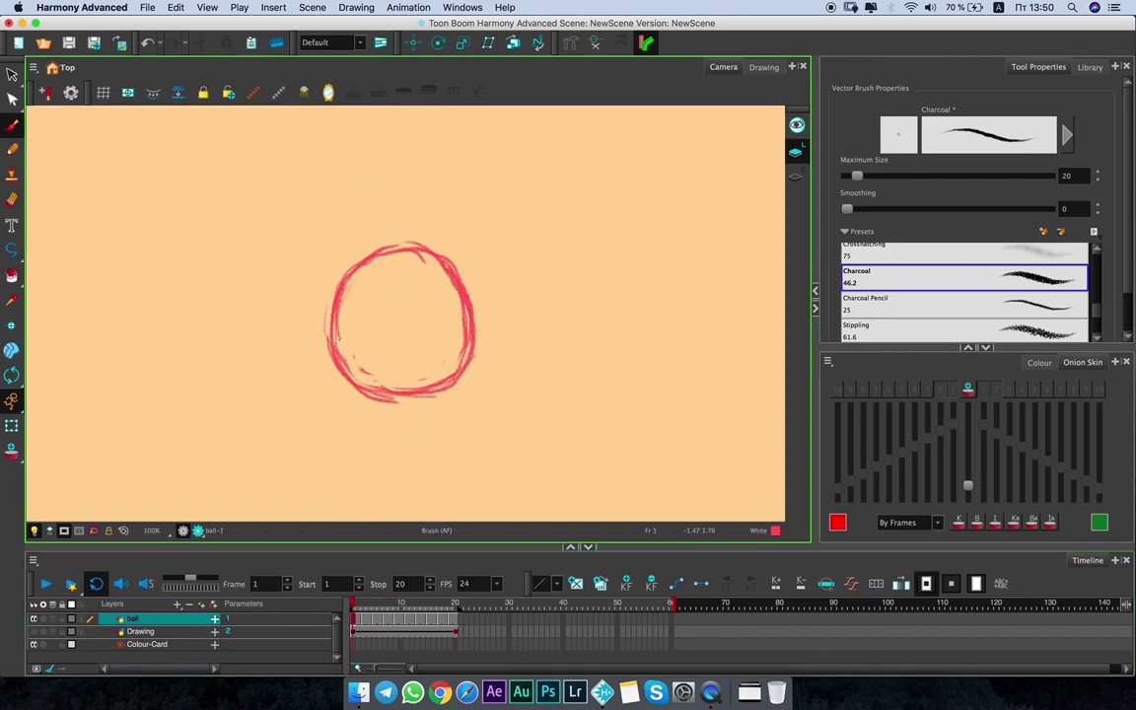
{"action": "left_click", "coordinate": [352, 606]}
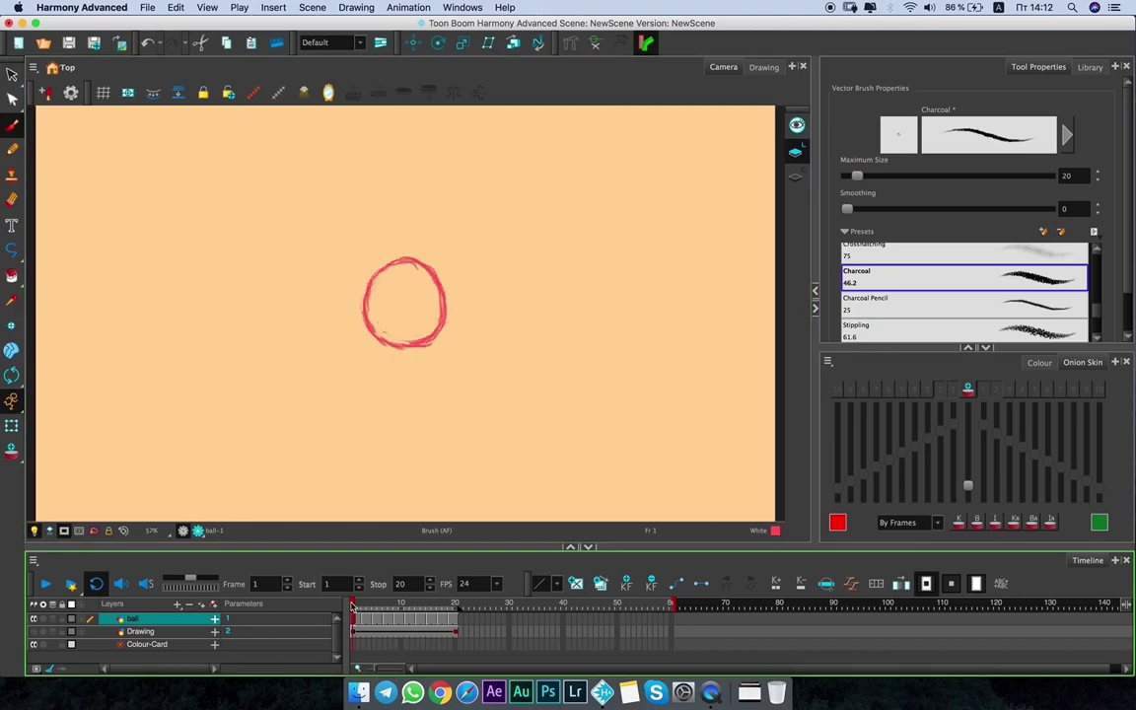
{"action": "key", "text": "Return"}
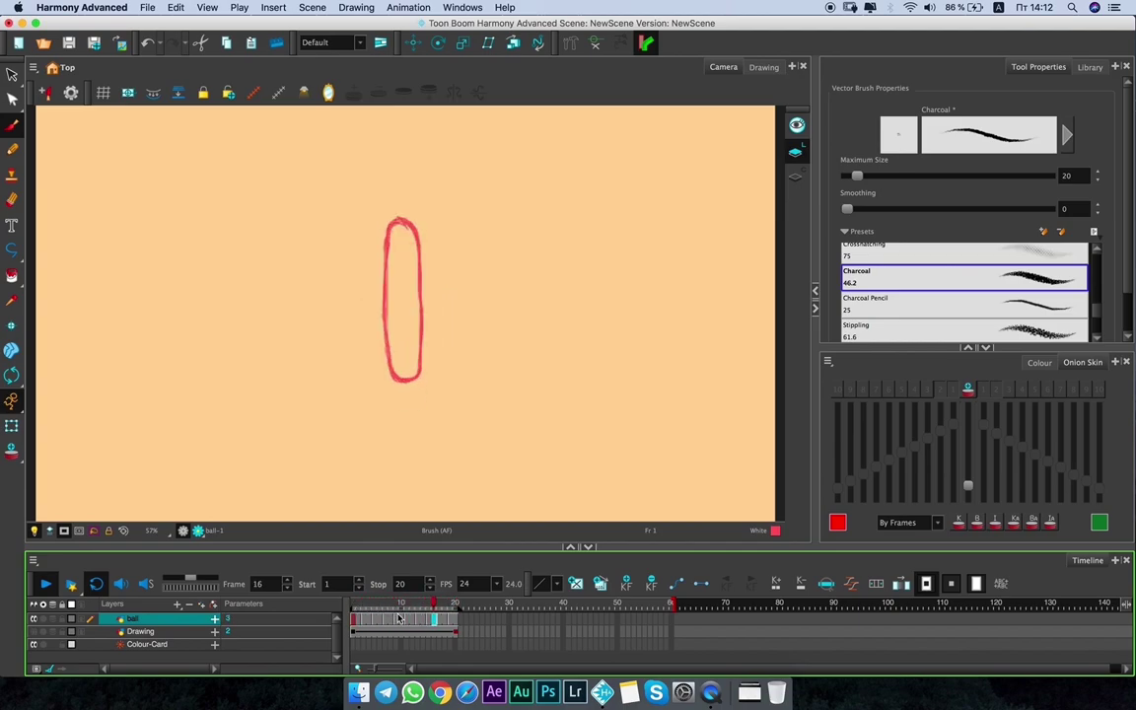
{"action": "key", "text": "Return"}
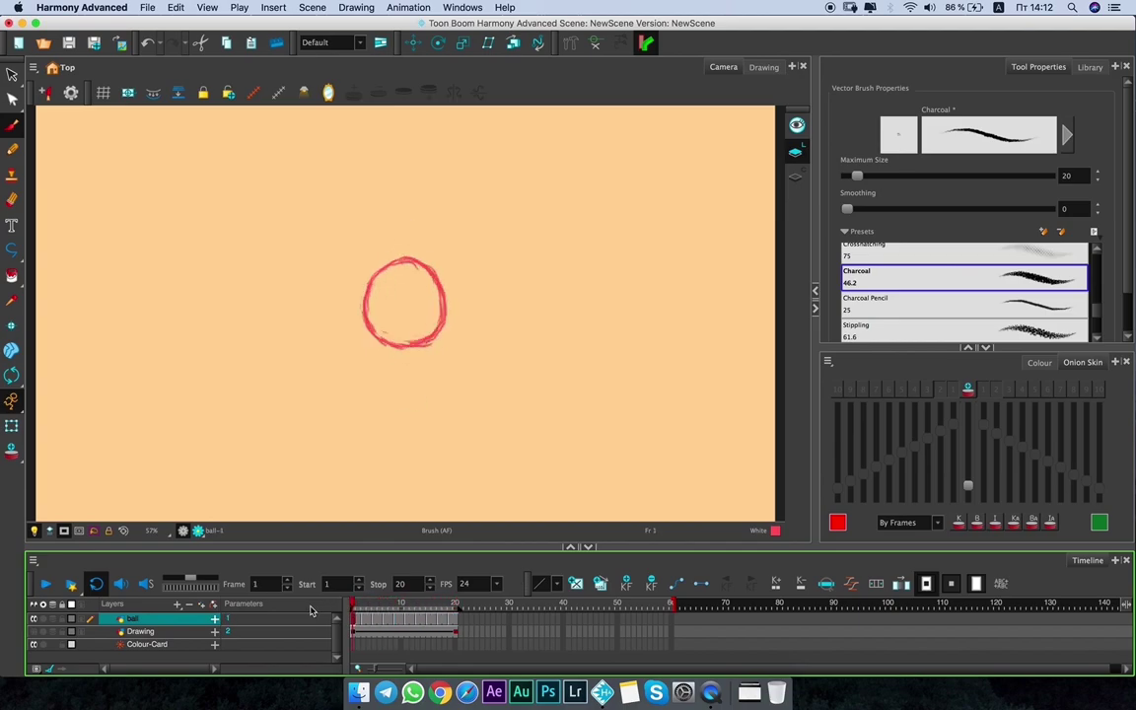
Step through the ball layer's separate drawings at frames 10, 8 and 7.
{"action": "left_click", "coordinate": [400, 621]}
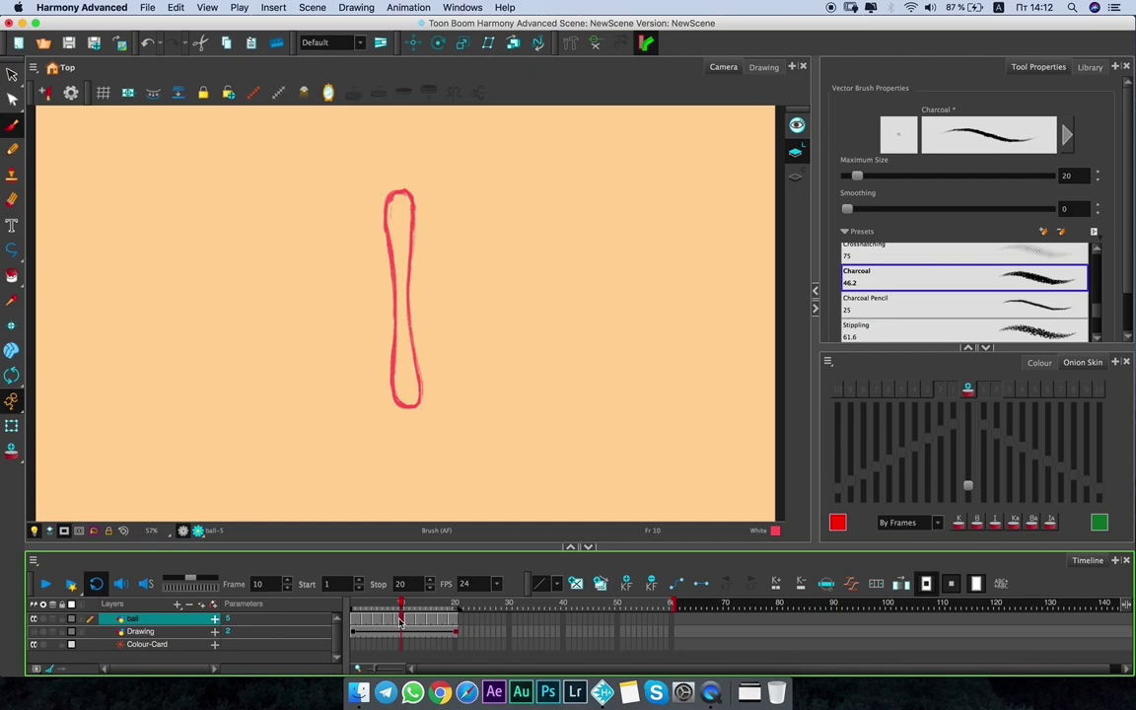
{"action": "left_click", "coordinate": [393, 622]}
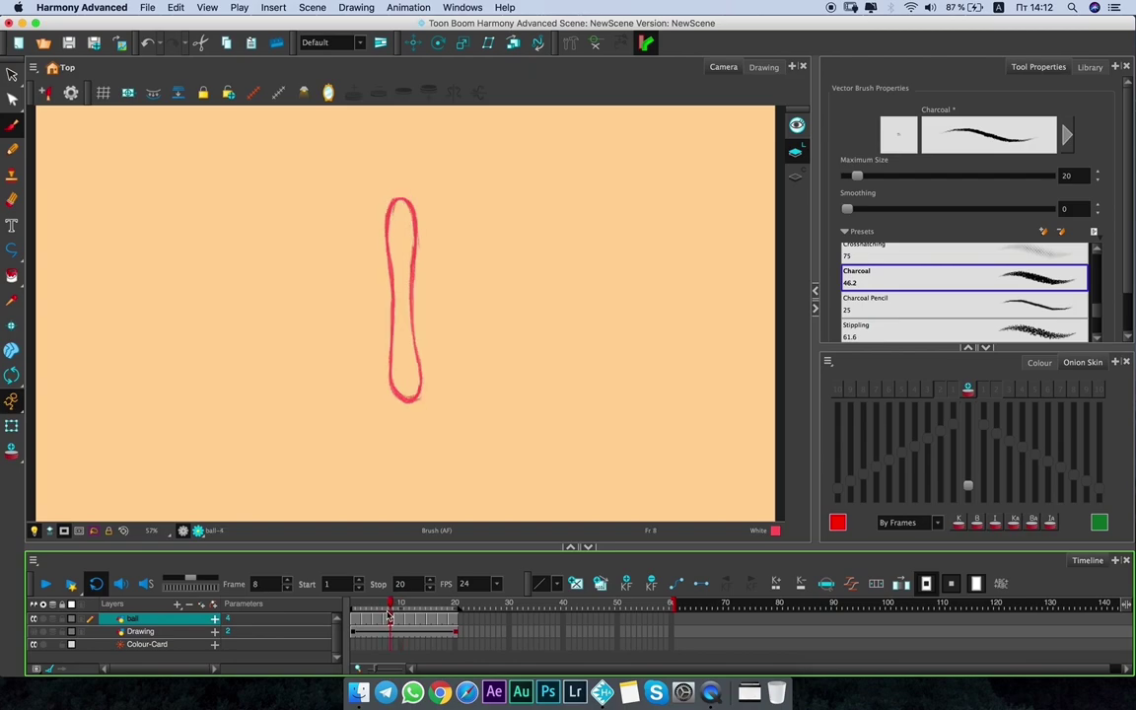
{"action": "left_click", "coordinate": [386, 622]}
Show the Drawing layer instead of the ball layer, and view its moving text at frames 20 and 10.
{"action": "key", "text": "Delete"}
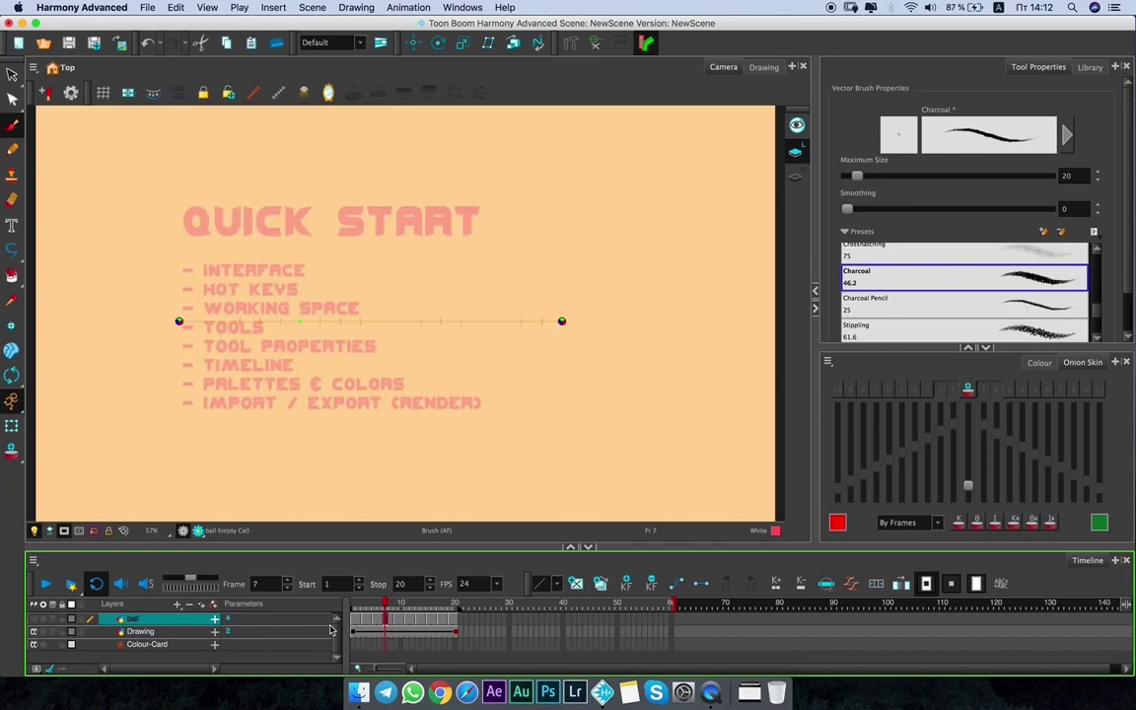
{"action": "left_click", "coordinate": [454, 631]}
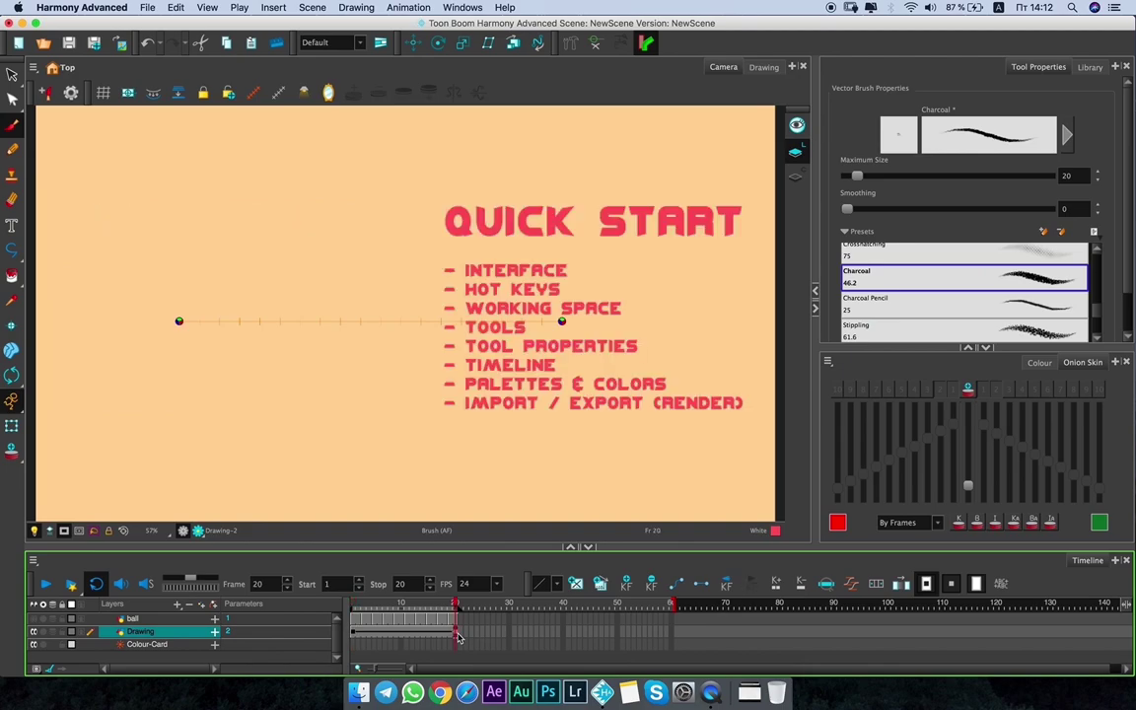
{"action": "left_click", "coordinate": [403, 606]}
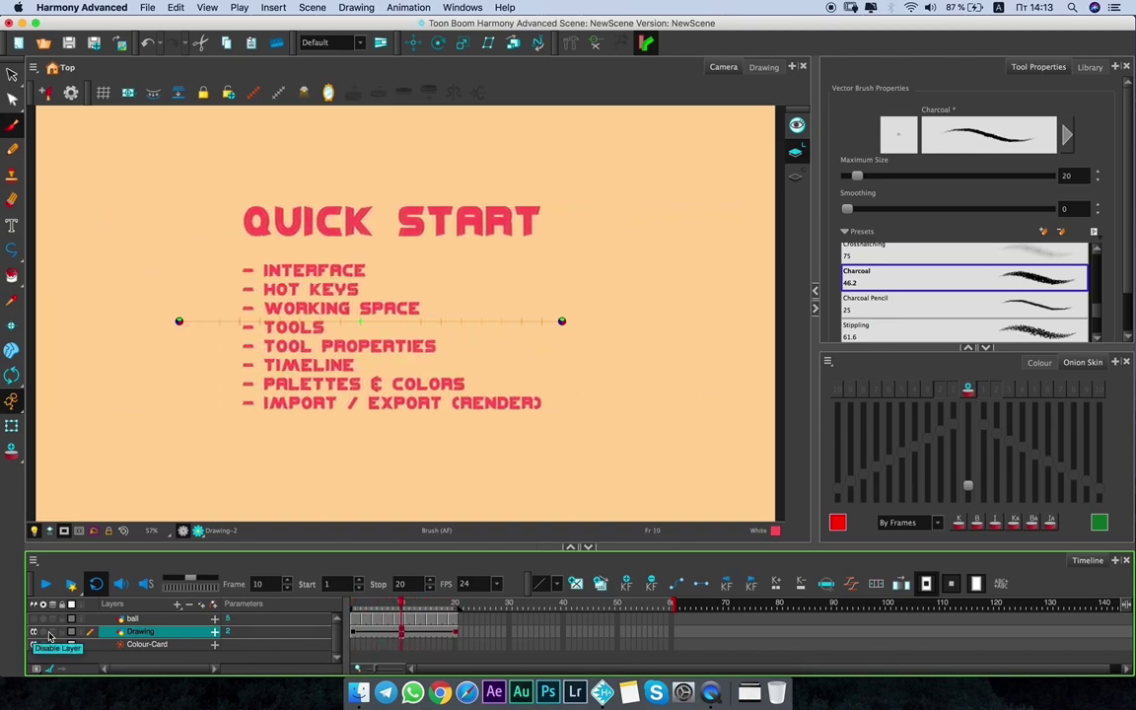
Hide the Drawing layer, show and select the ball layer, and scrub back to frame 1.
{"action": "left_click", "coordinate": [35, 619]}
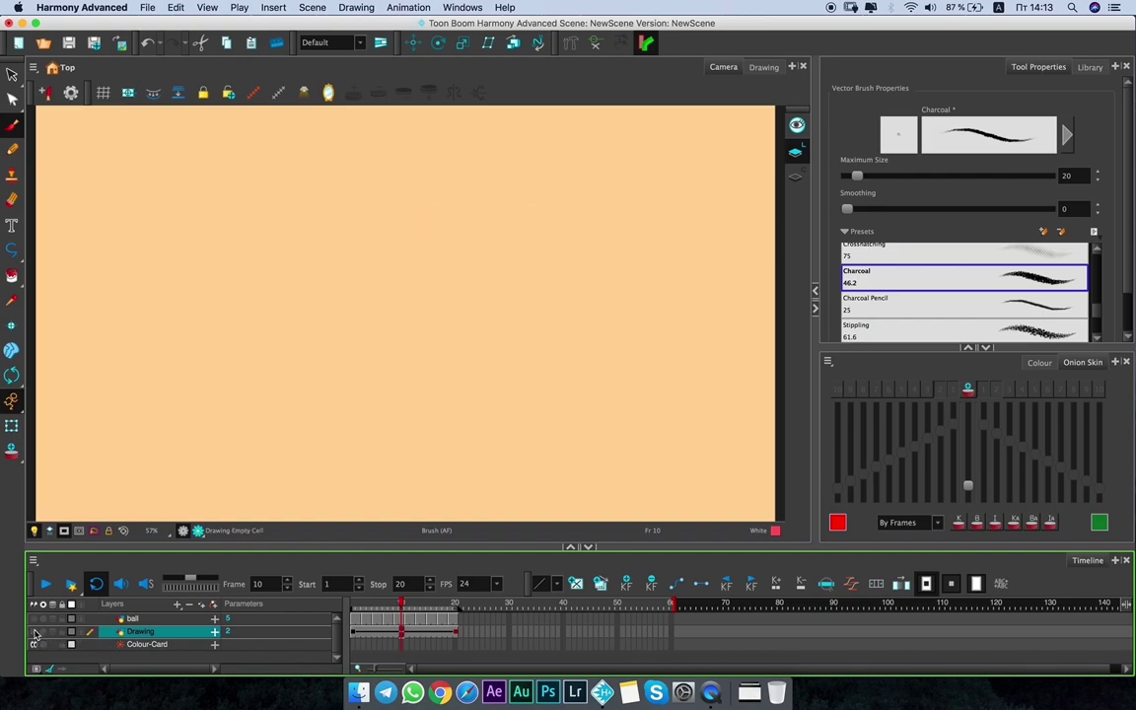
{"action": "left_click", "coordinate": [36, 619]}
{"action": "left_click", "coordinate": [138, 619]}
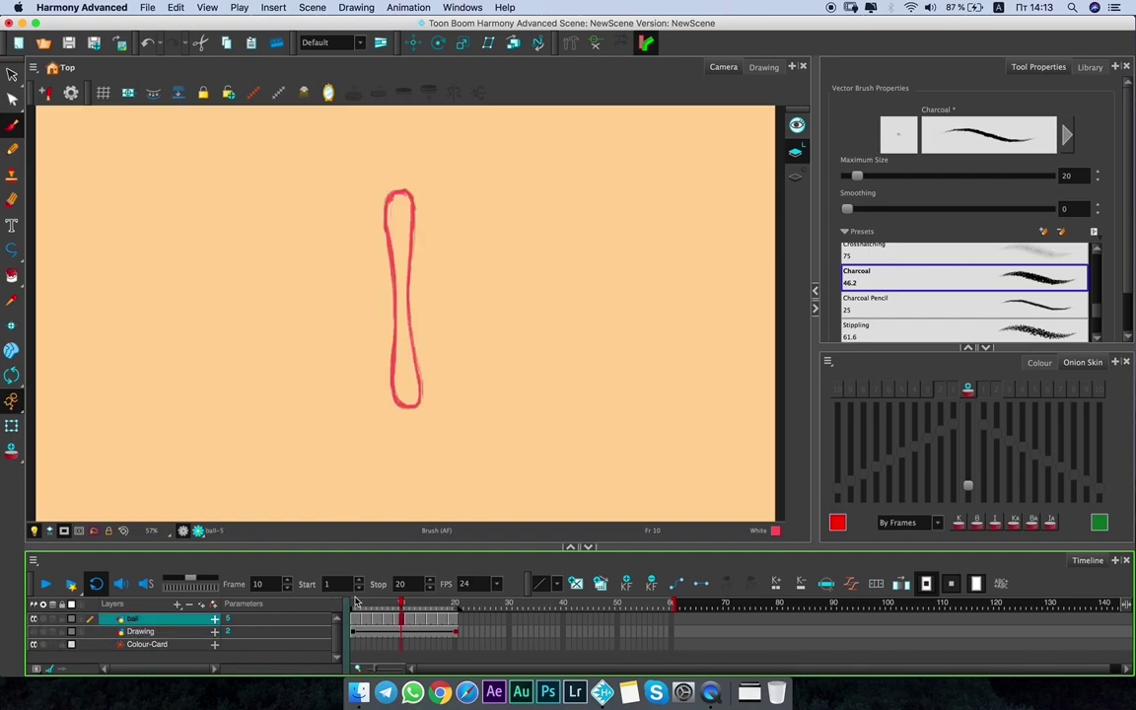
{"action": "left_click_drag", "start_coordinate": [404, 601], "coordinate": [344, 602]}
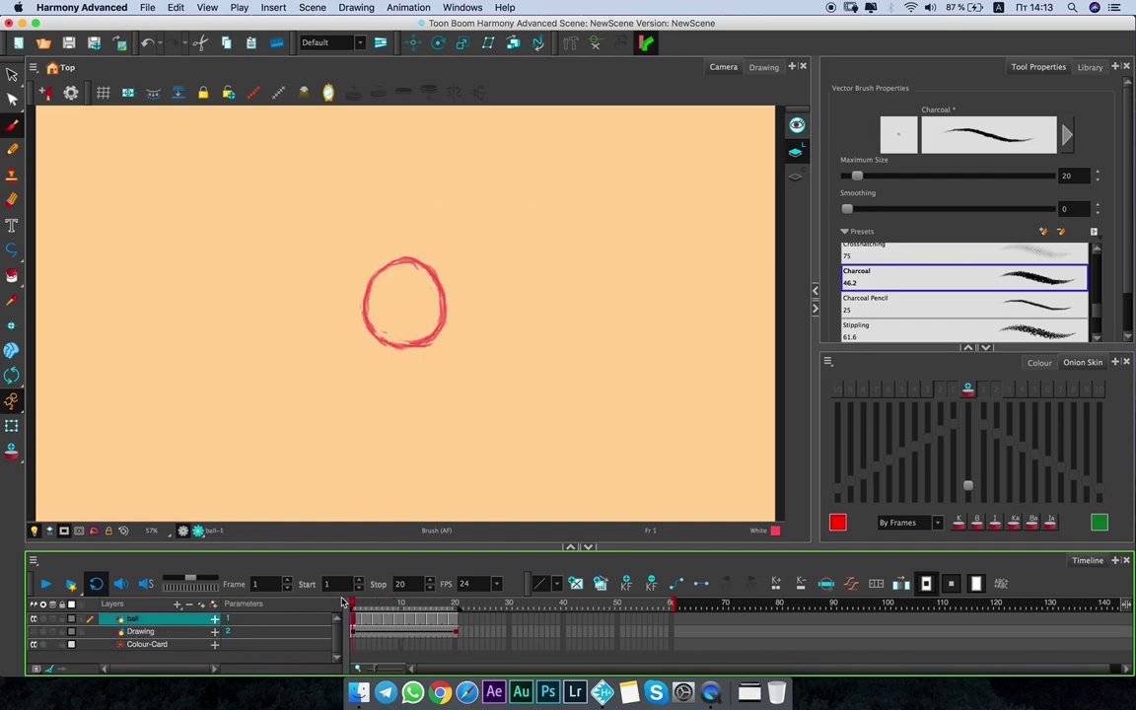
Look through the cell options for the ball at frame 9, and go to the Drawing layer's keyframe at frame 1.
{"action": "left_click", "coordinate": [397, 621]}
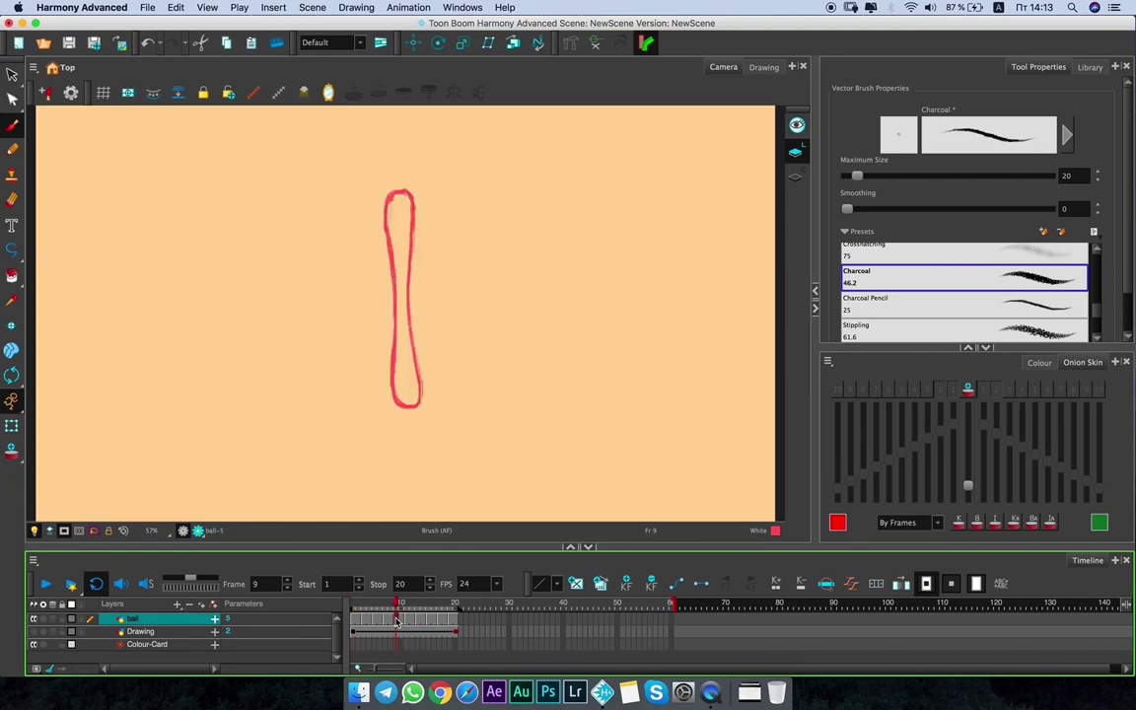
{"action": "right_click", "coordinate": [398, 621]}
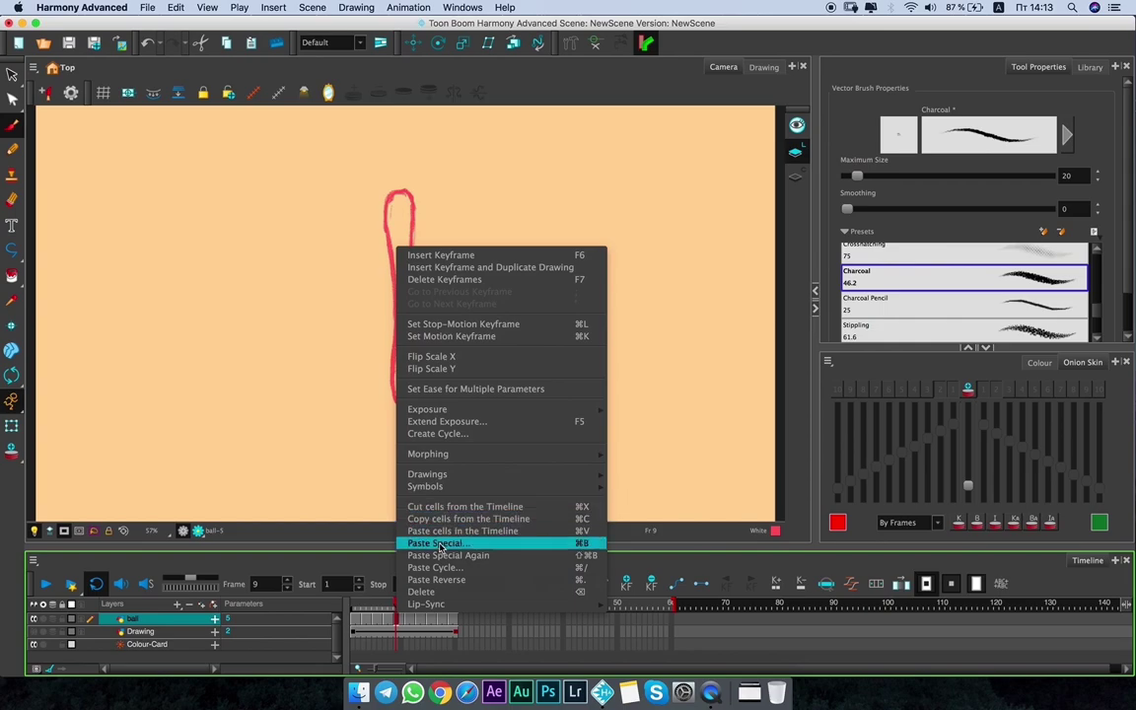
{"action": "left_click", "coordinate": [439, 578]}
{"action": "left_click", "coordinate": [357, 634]}
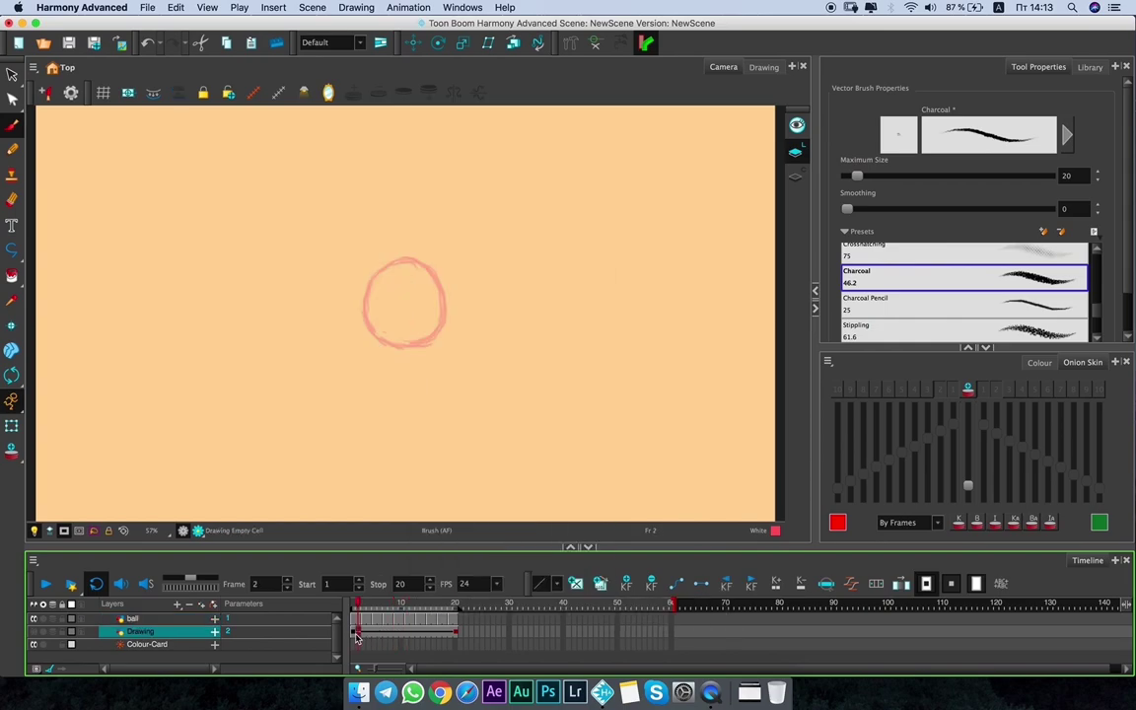
{"action": "left_click", "coordinate": [354, 636]}
{"action": "right_click", "coordinate": [354, 636]}
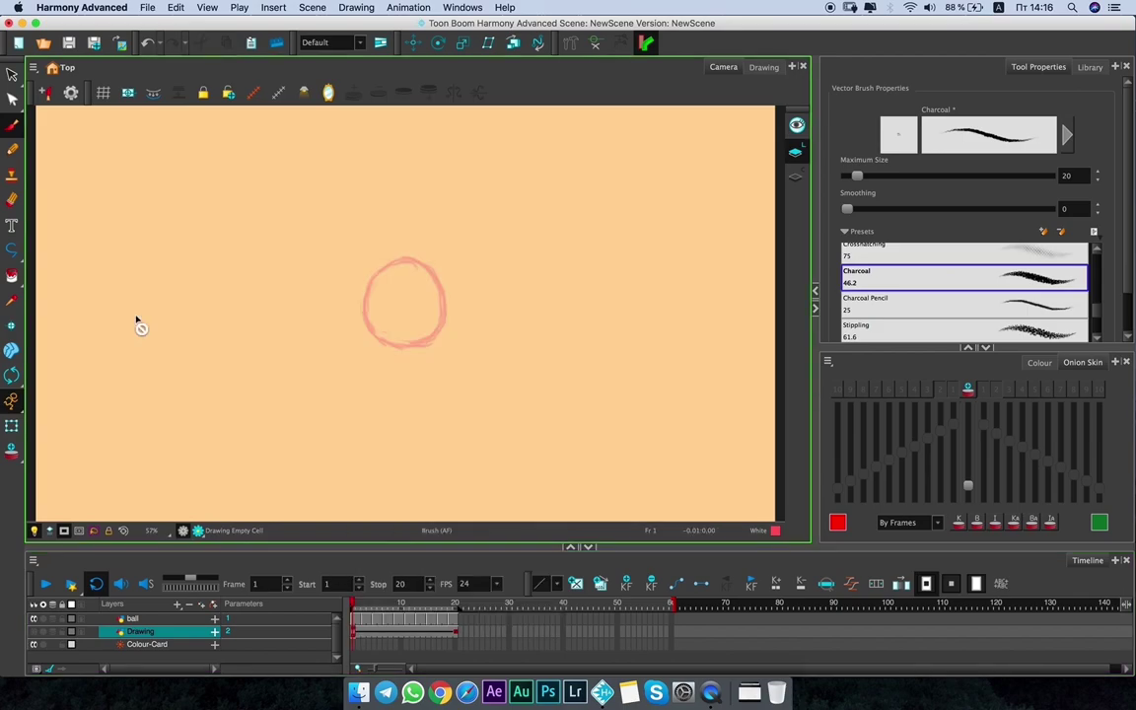
Activate the Transform tool, hide the ball layer, and show the Drawing layer with its text at frame 1.
{"action": "left_click", "coordinate": [13, 428]}
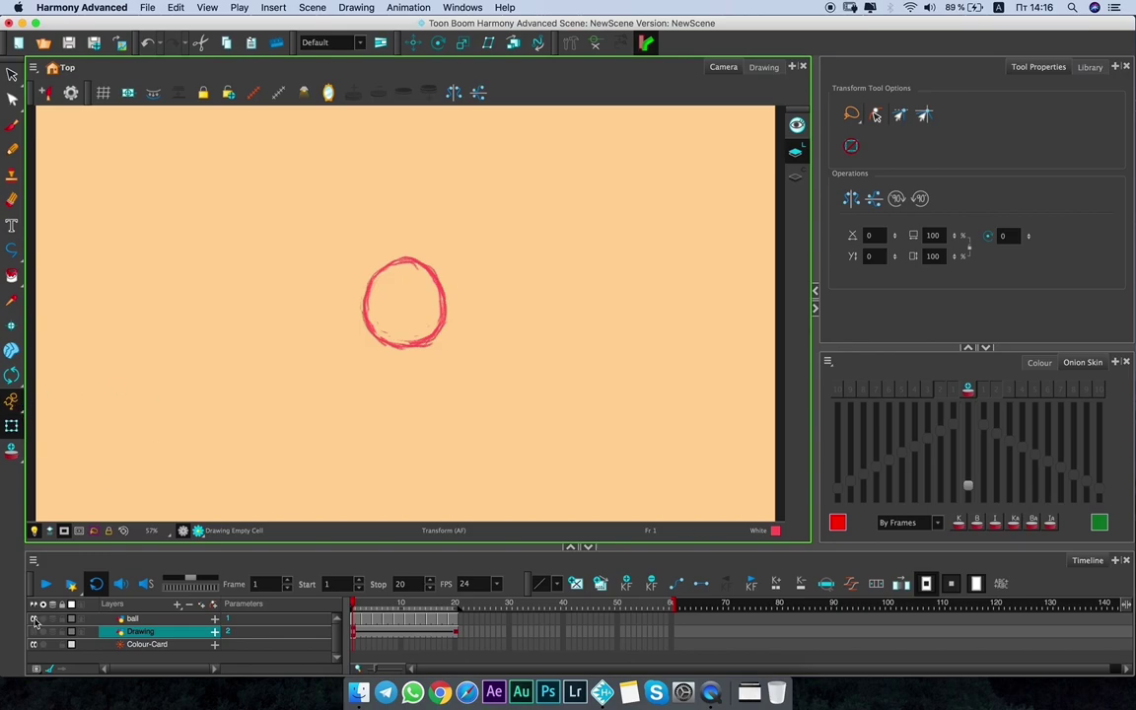
{"action": "left_click", "coordinate": [32, 572]}
{"action": "key", "text": "ctrl+v"}
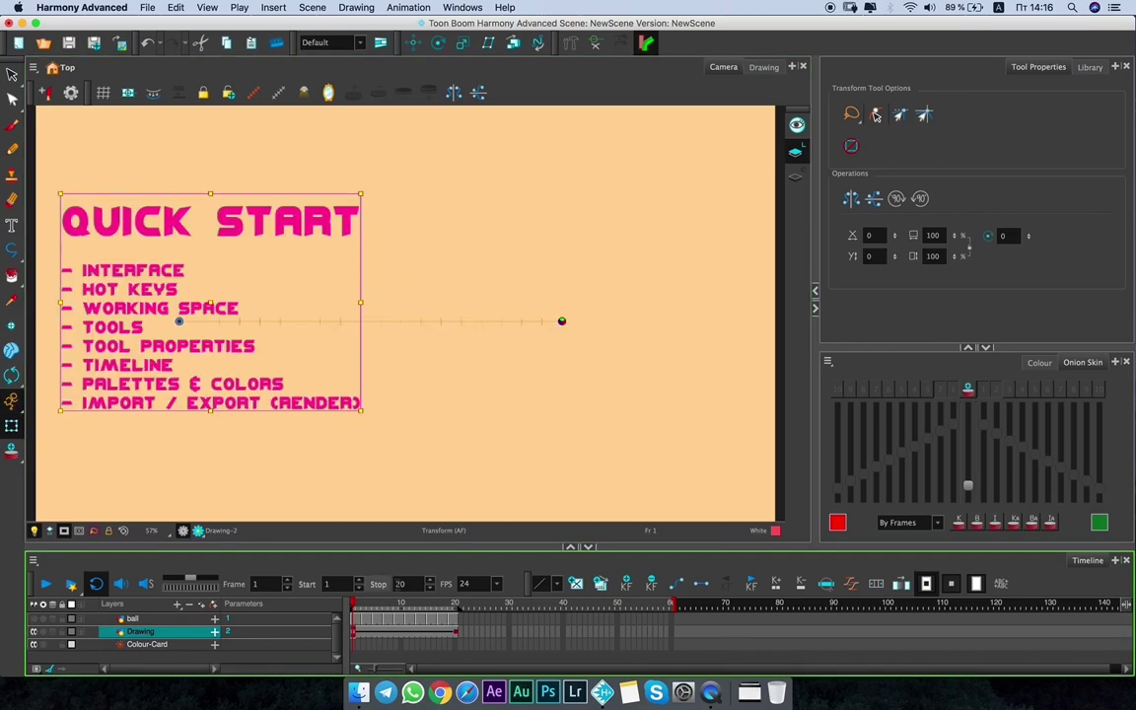
Review the animate modes and keep Animate Current Frame as the active one.
{"action": "left_click", "coordinate": [14, 403]}
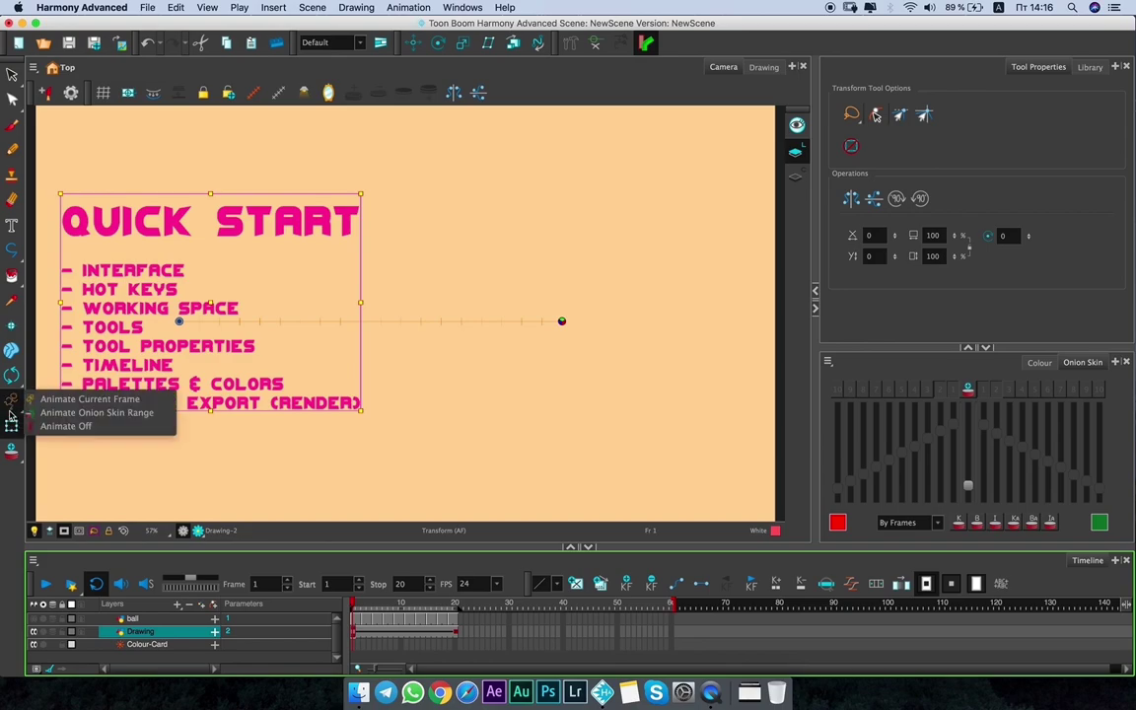
{"action": "left_click", "coordinate": [59, 398]}
{"action": "left_click_drag", "start_coordinate": [12, 403], "coordinate": [45, 399]}
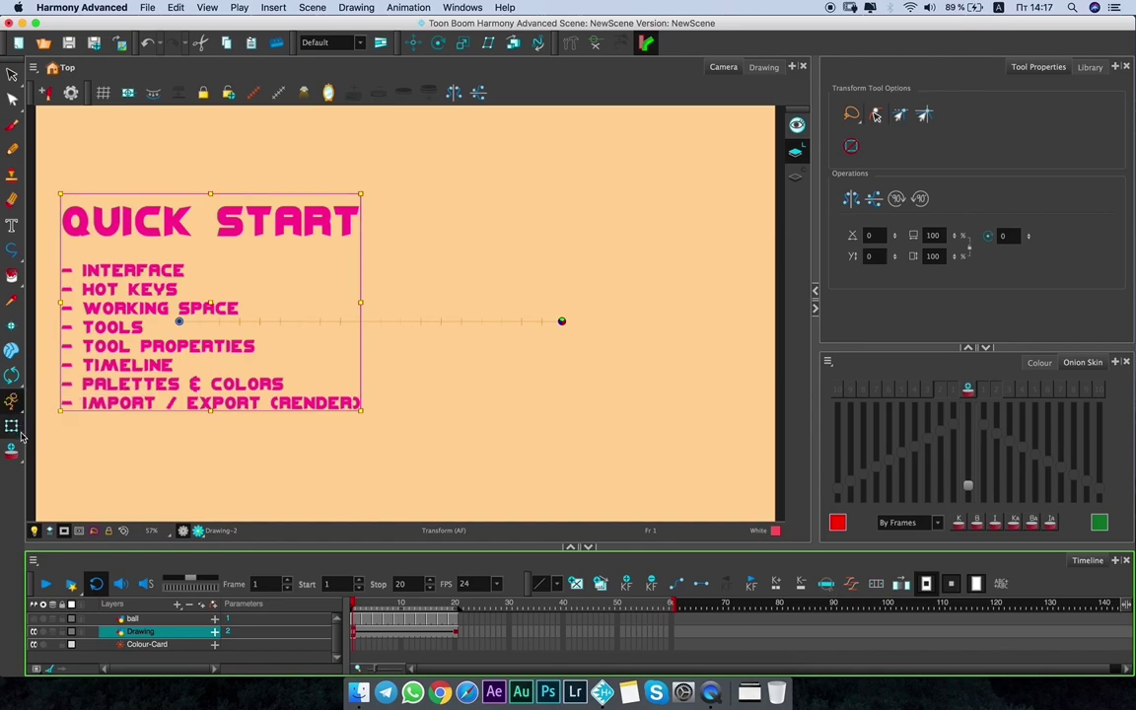
Add a position keyframe at frame 10 of the Drawing layer by moving the QUICK START text straight down.
{"action": "left_click", "coordinate": [399, 634]}
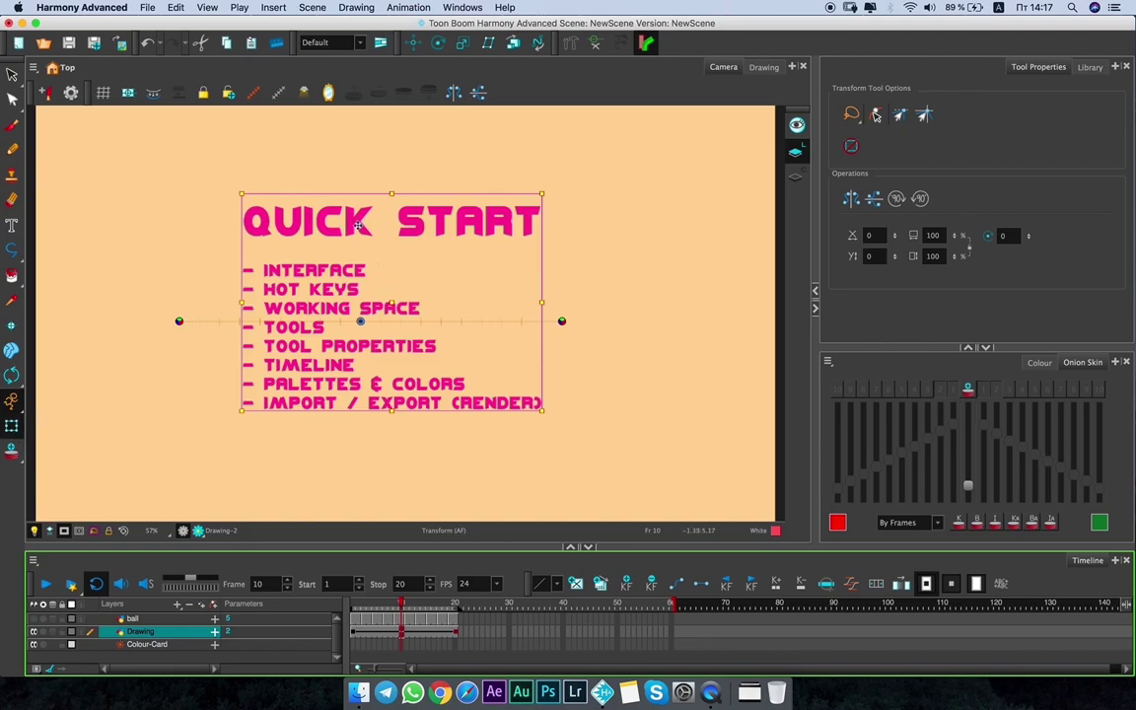
{"action": "left_click_drag", "start_coordinate": [357, 223], "coordinate": [358, 310]}
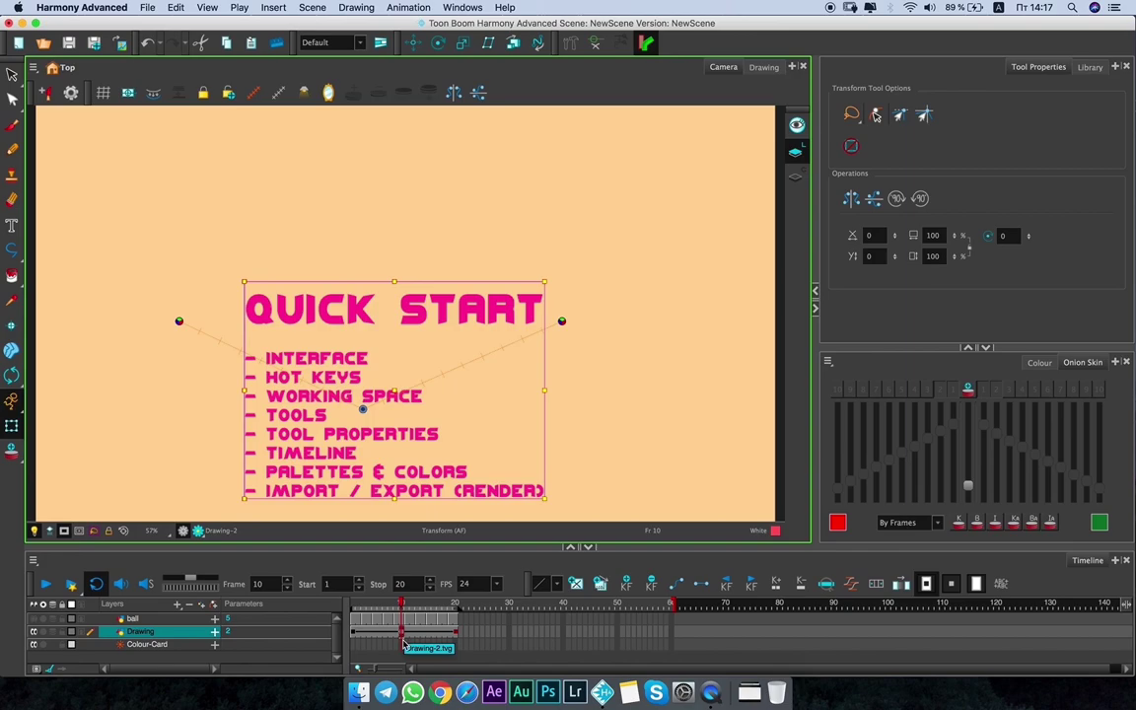
{"action": "mouse_move", "coordinate": [403, 604]}
{"action": "left_mouse_down"}
{"action": "mouse_move", "coordinate": [357, 603]}
{"action": "mouse_move", "coordinate": [464, 603]}
{"action": "mouse_move", "coordinate": [402, 603]}
{"action": "left_mouse_up"}
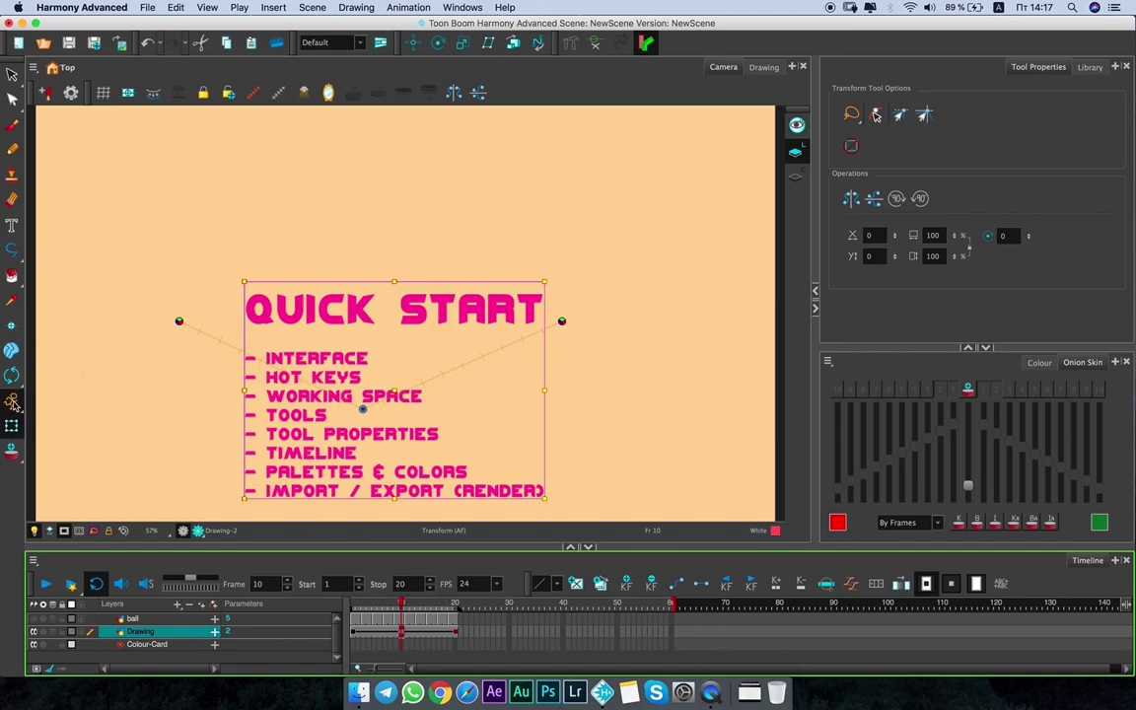
Set the animate mode to Animate Off, and shift the text with its whole motion path up and right at frame 5.
{"action": "left_click_drag", "start_coordinate": [14, 402], "coordinate": [51, 431]}
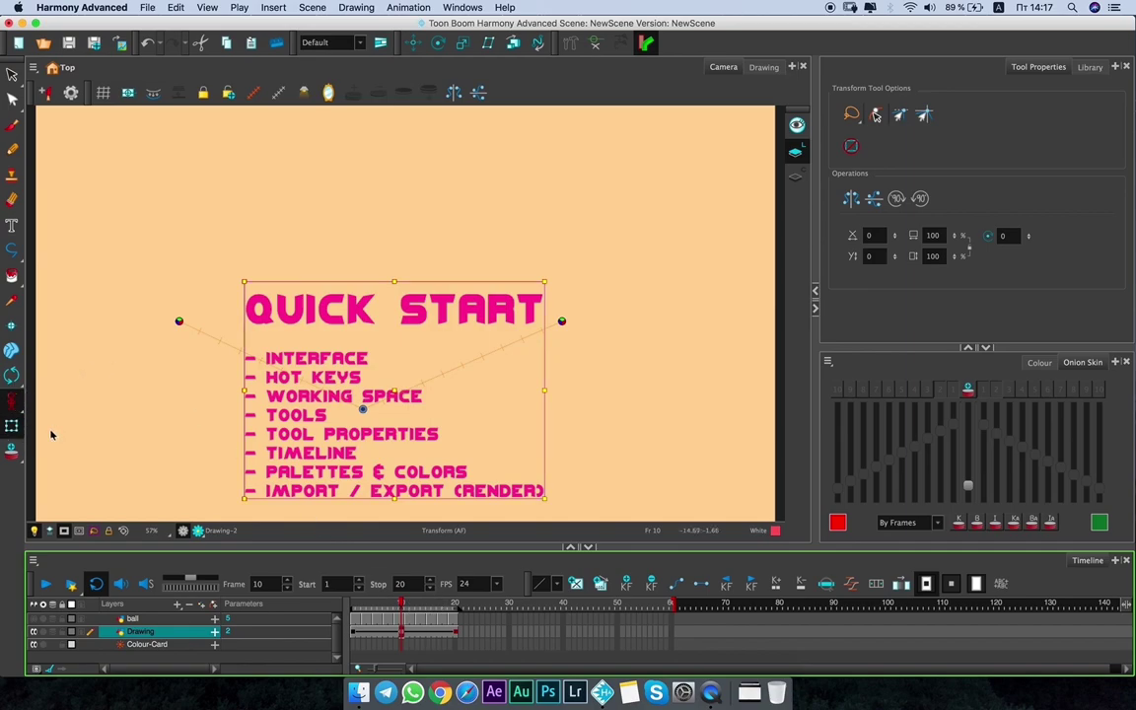
{"action": "left_click", "coordinate": [376, 608]}
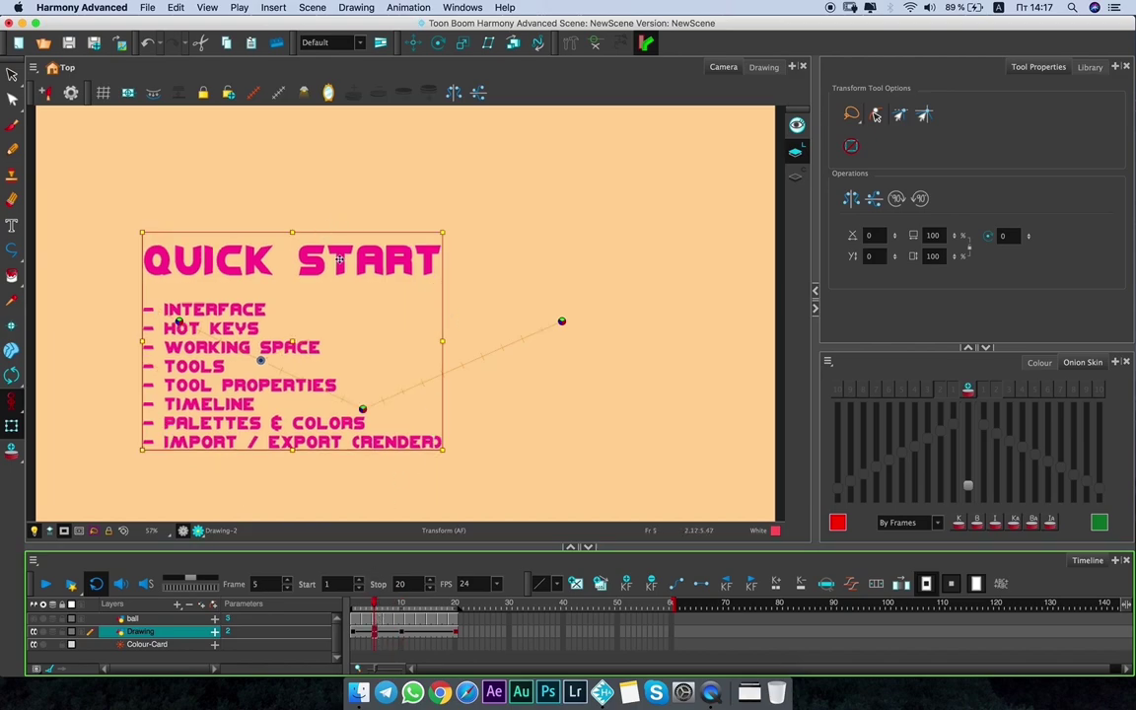
{"action": "mouse_move", "coordinate": [341, 259]}
{"action": "left_mouse_down"}
{"action": "mouse_move", "coordinate": [400, 217]}
{"action": "mouse_move", "coordinate": [400, 235]}
{"action": "mouse_move", "coordinate": [377, 215]}
{"action": "mouse_move", "coordinate": [384, 224]}
{"action": "left_mouse_up"}
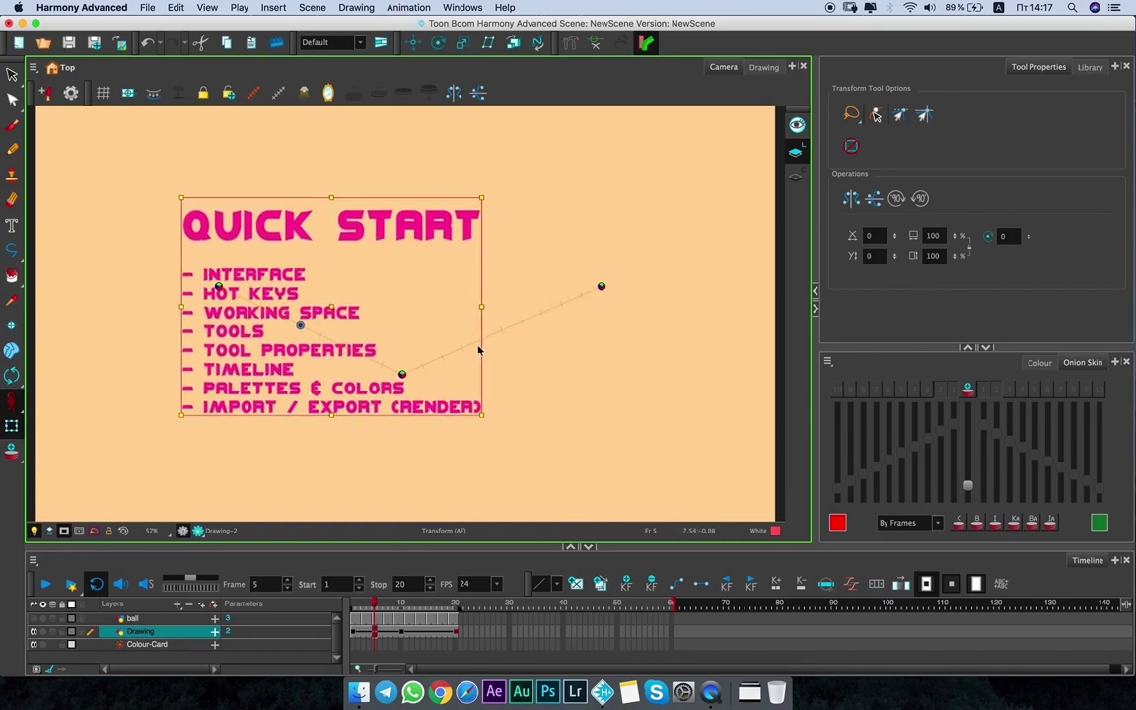
{"action": "mouse_move", "coordinate": [300, 235]}
{"action": "left_mouse_down"}
{"action": "mouse_move", "coordinate": [362, 231]}
{"action": "mouse_move", "coordinate": [312, 266]}
{"action": "mouse_move", "coordinate": [290, 228]}
{"action": "mouse_move", "coordinate": [314, 230]}
{"action": "mouse_move", "coordinate": [280, 246]}
{"action": "mouse_move", "coordinate": [339, 215]}
{"action": "mouse_move", "coordinate": [311, 222]}
{"action": "mouse_move", "coordinate": [309, 241]}
{"action": "left_mouse_up"}
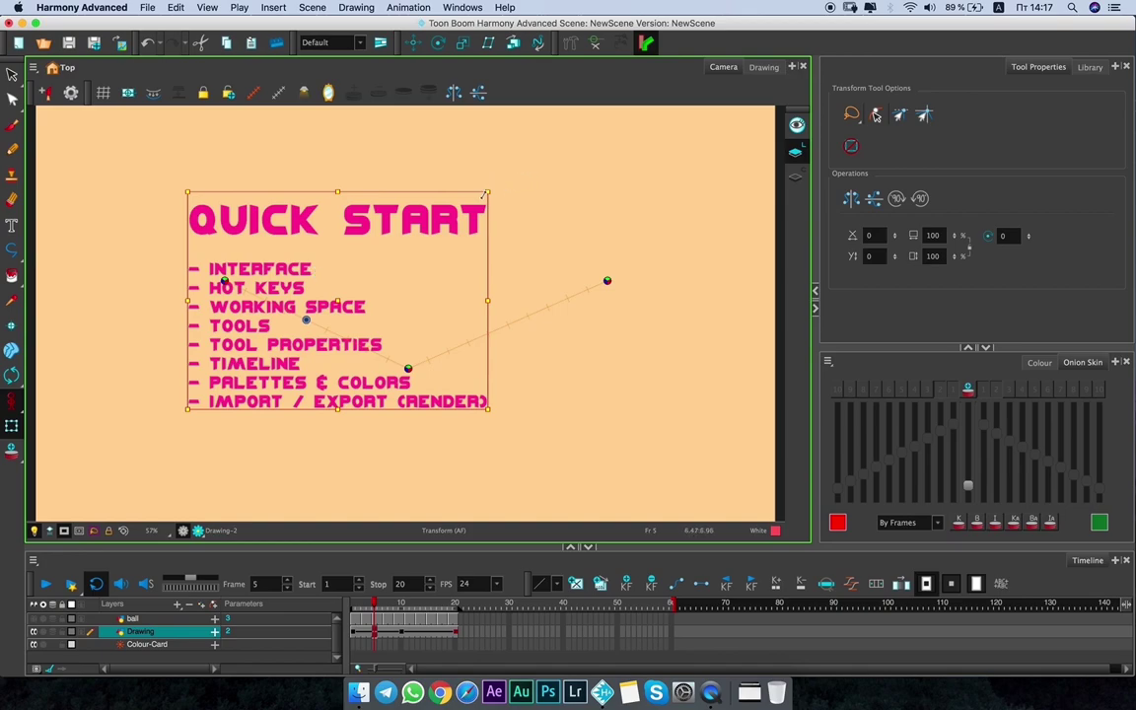
Try scaling down and moving the text with its whole animation in Animate Off mode, and undo these transformations.
{"action": "left_click_drag", "start_coordinate": [488, 192], "coordinate": [403, 253]}
{"action": "mouse_move", "coordinate": [380, 604]}
{"action": "left_mouse_down"}
{"action": "mouse_move", "coordinate": [361, 606]}
{"action": "mouse_move", "coordinate": [404, 606]}
{"action": "mouse_move", "coordinate": [375, 607]}
{"action": "left_mouse_up"}
{"action": "left_click_drag", "start_coordinate": [371, 223], "coordinate": [321, 188]}
{"action": "mouse_move", "coordinate": [374, 604]}
{"action": "left_mouse_down"}
{"action": "mouse_move", "coordinate": [357, 606]}
{"action": "mouse_move", "coordinate": [400, 605]}
{"action": "mouse_move", "coordinate": [377, 605]}
{"action": "left_mouse_up"}
{"action": "key", "text": "super+z"}
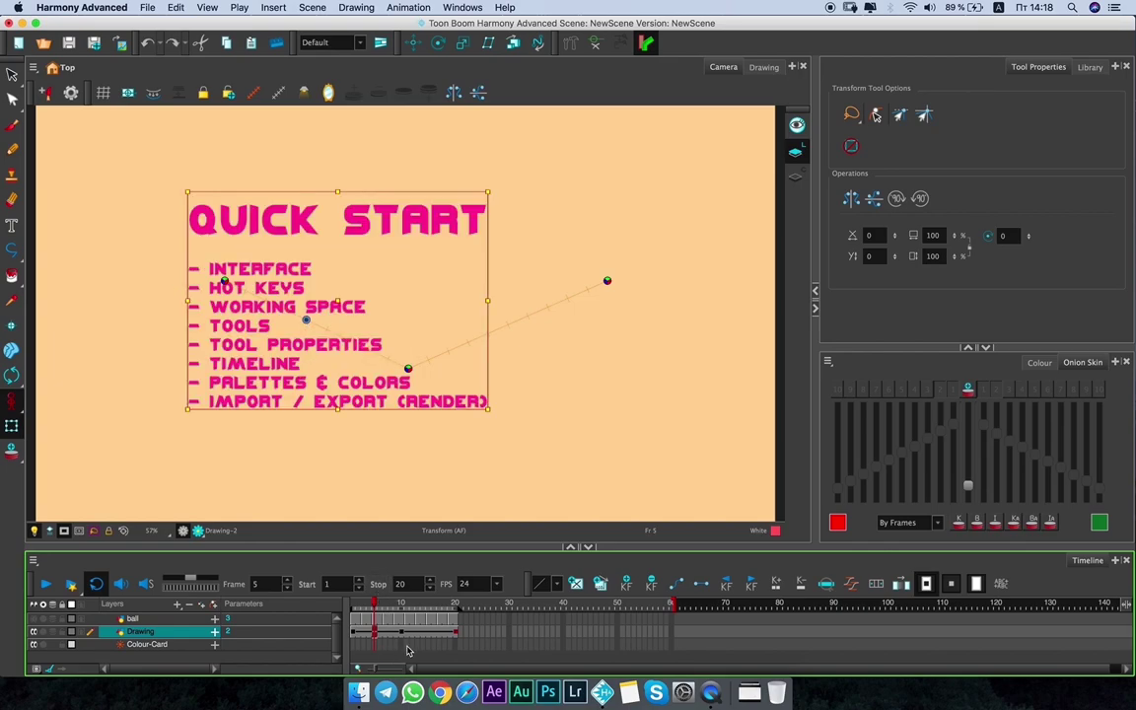
Switch to Animate Current Frame mode and scale the text drawing at frame 5 down to about half its size.
{"action": "left_click_drag", "start_coordinate": [12, 401], "coordinate": [69, 398]}
{"action": "left_click_drag", "start_coordinate": [487, 192], "coordinate": [386, 243]}
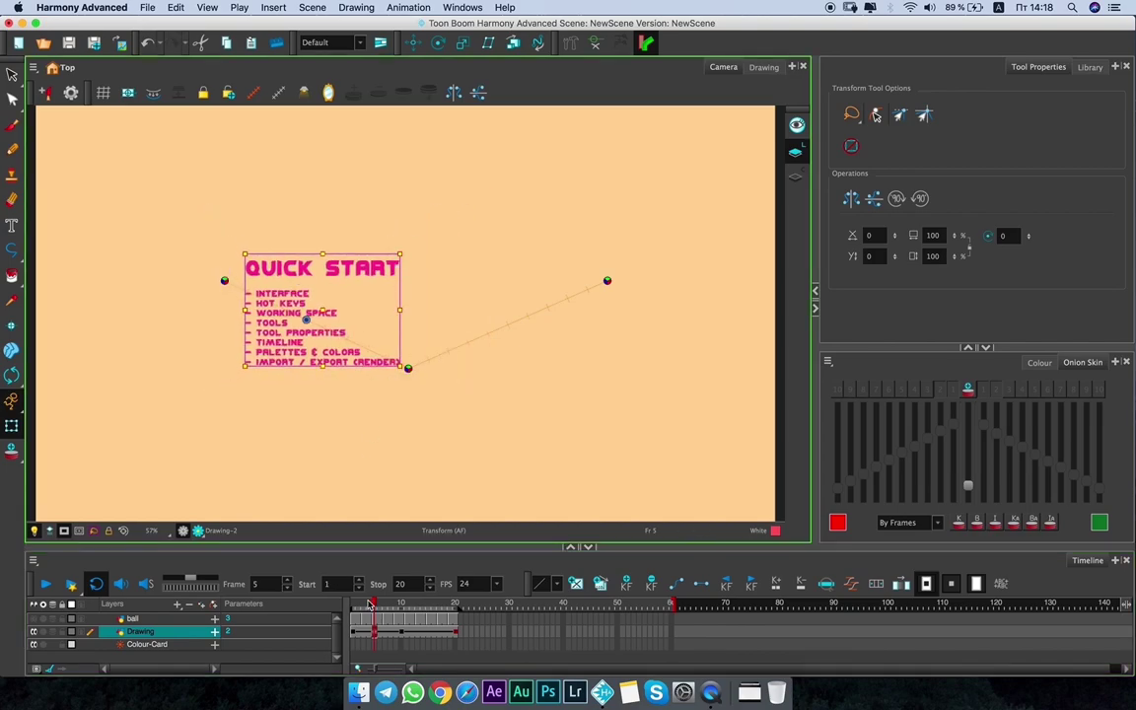
{"action": "mouse_move", "coordinate": [373, 603]}
{"action": "left_mouse_down"}
{"action": "mouse_move", "coordinate": [357, 603]}
{"action": "mouse_move", "coordinate": [444, 604]}
{"action": "mouse_move", "coordinate": [370, 604]}
{"action": "left_mouse_up"}
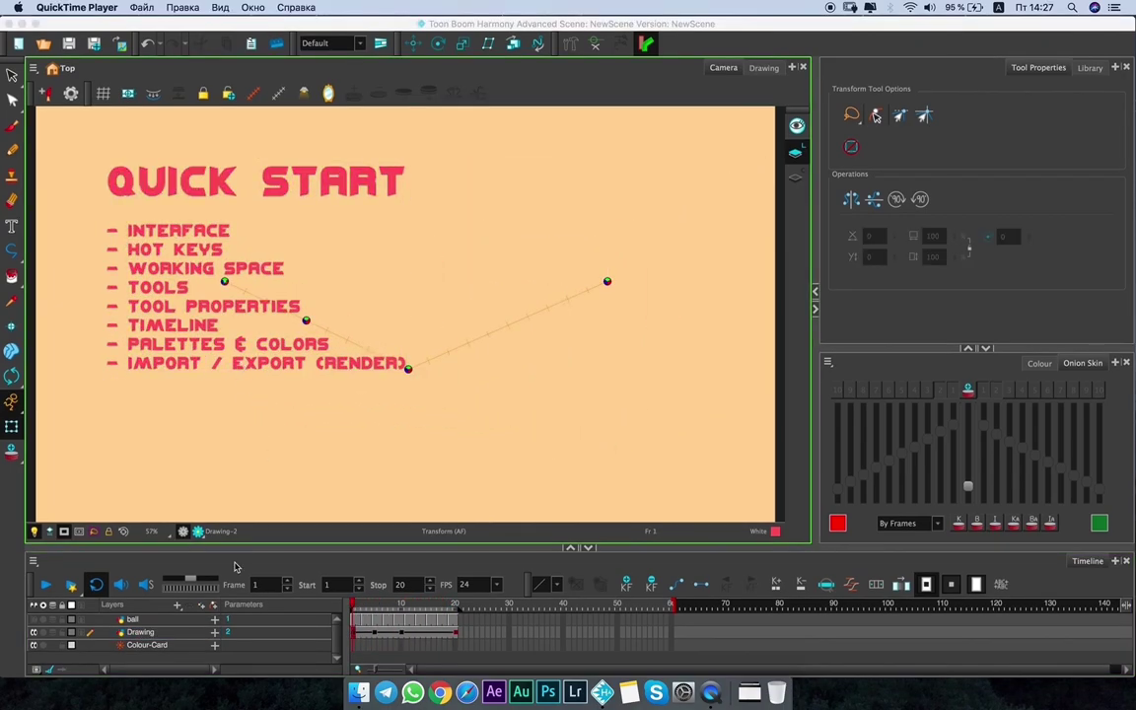
Expand the Drawing layer's parameters and delete the Rotation: Angle_z keyframes across frames 1 to 20.
{"action": "left_click", "coordinate": [214, 634]}
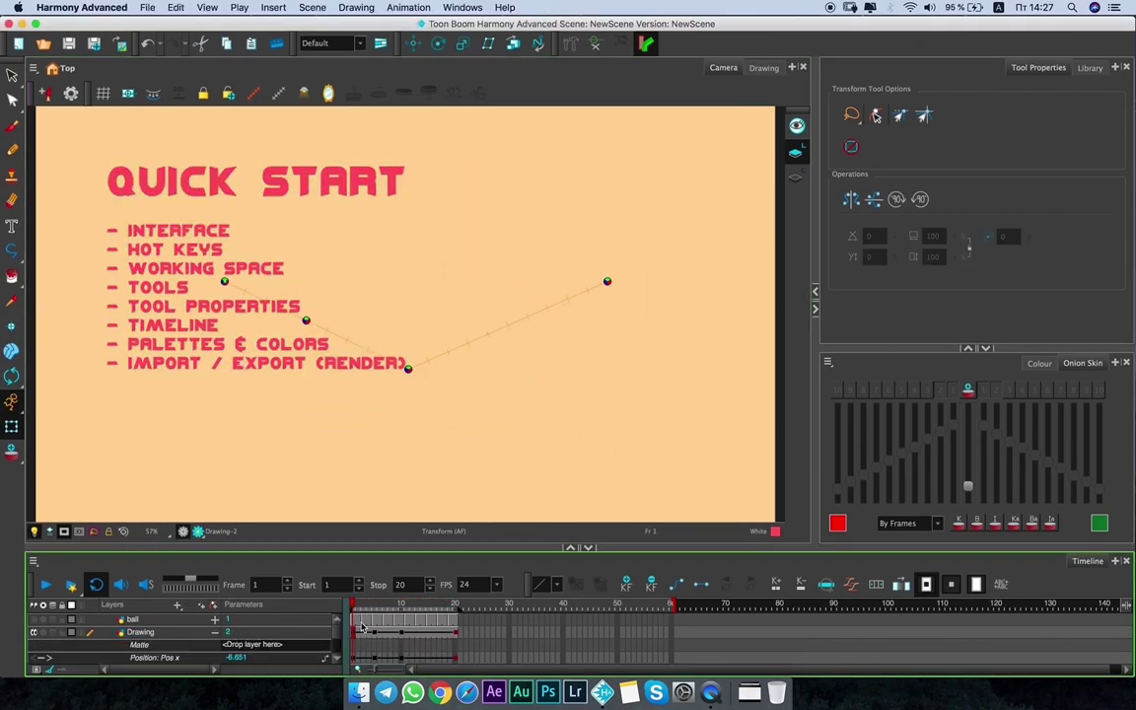
{"action": "scroll", "coordinate": [382, 634], "scroll_direction": "down", "scroll_amount": 2}
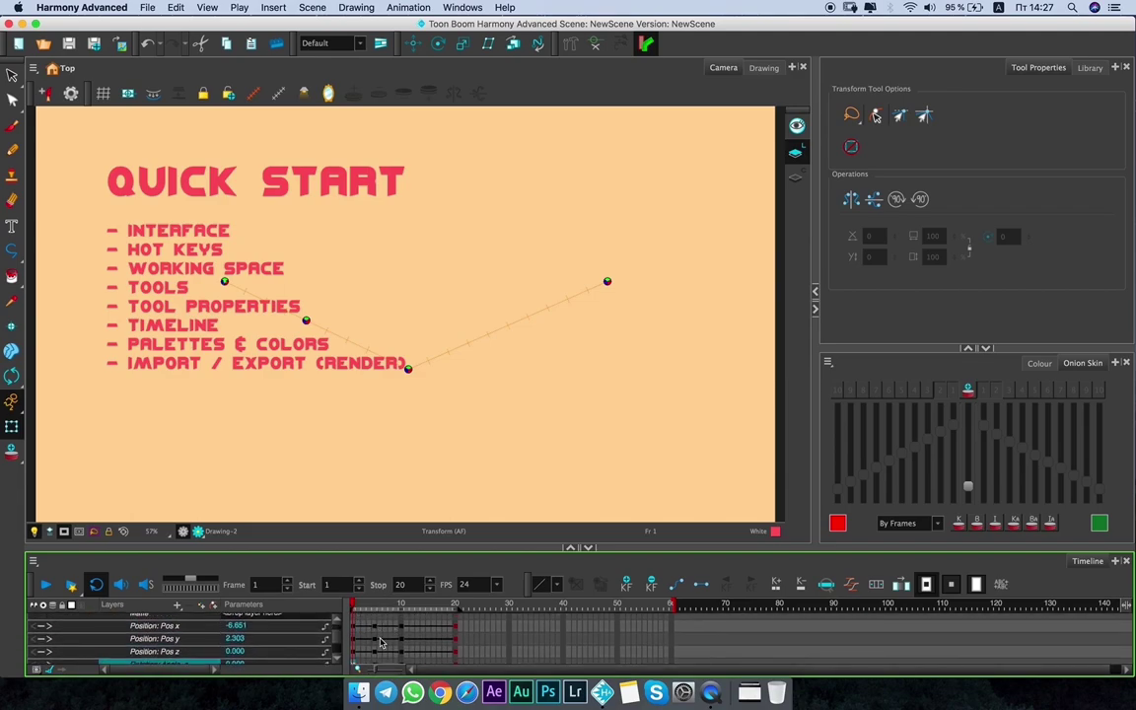
{"action": "scroll", "coordinate": [375, 641], "scroll_direction": "down", "scroll_amount": 2}
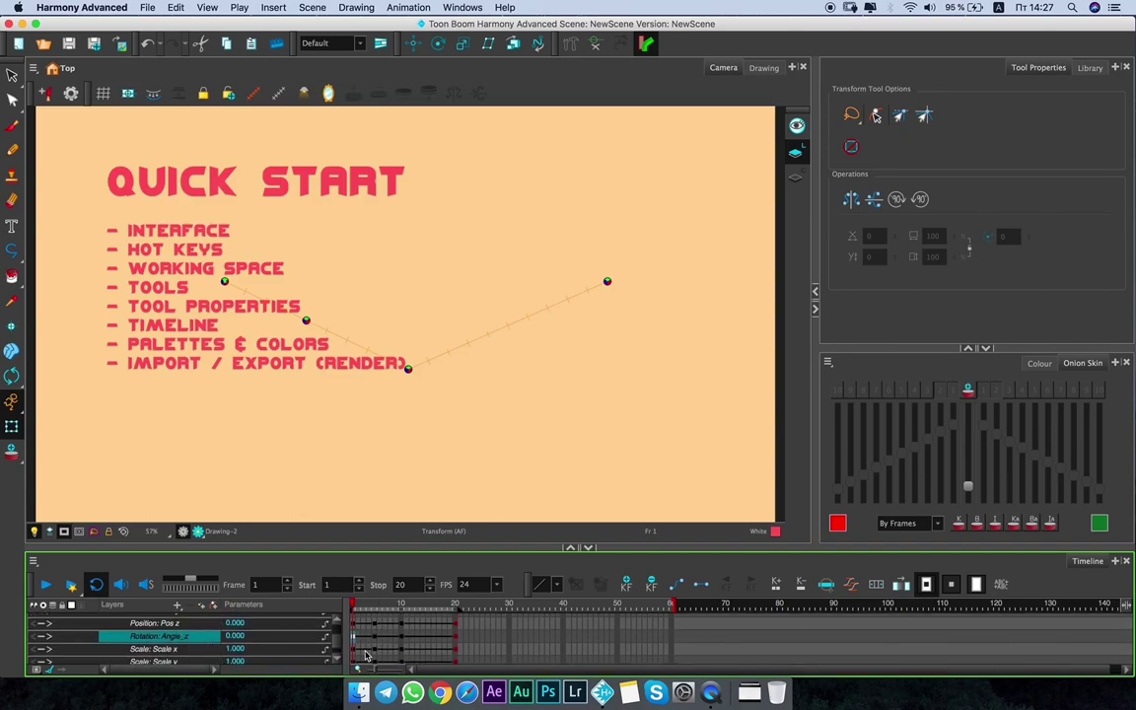
{"action": "scroll", "coordinate": [375, 636], "scroll_direction": "down", "scroll_amount": 1}
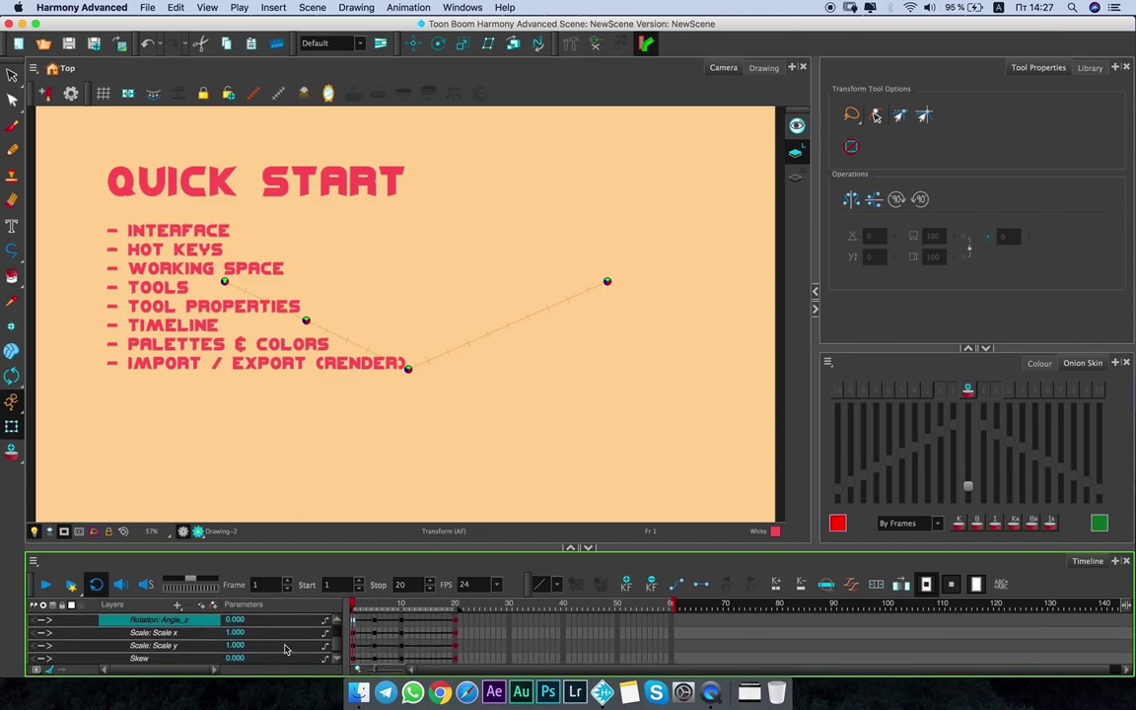
{"action": "scroll", "coordinate": [379, 640], "scroll_direction": "up", "scroll_amount": 1}
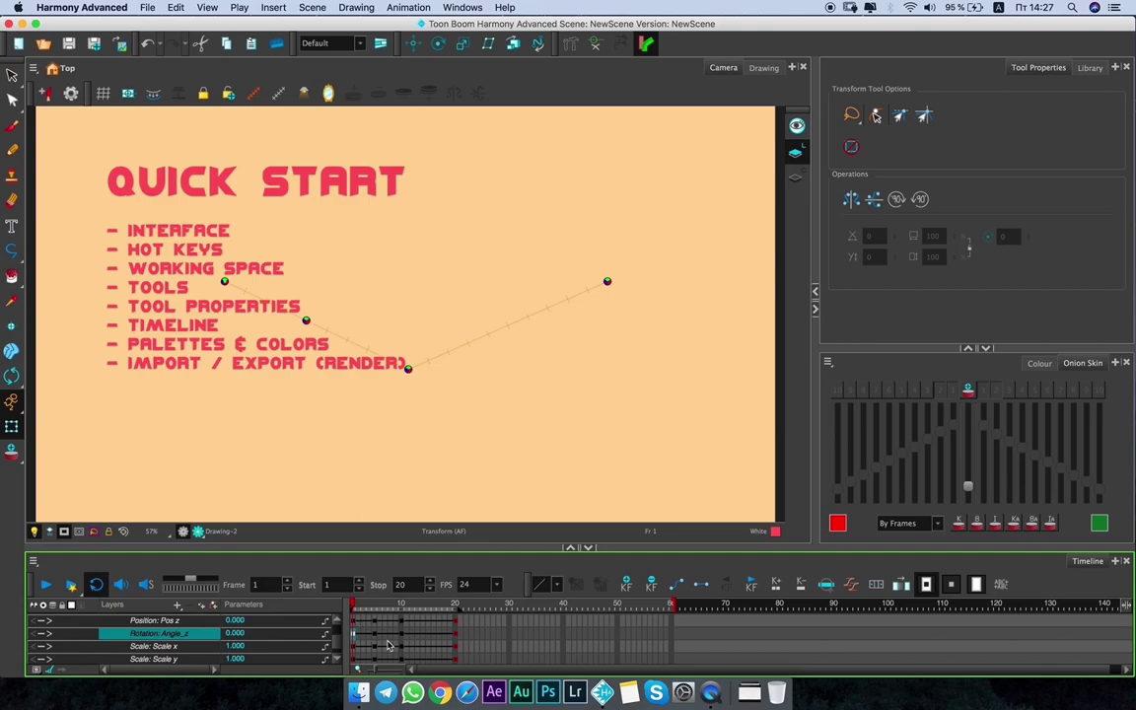
{"action": "left_click_drag", "start_coordinate": [453, 641], "coordinate": [357, 638]}
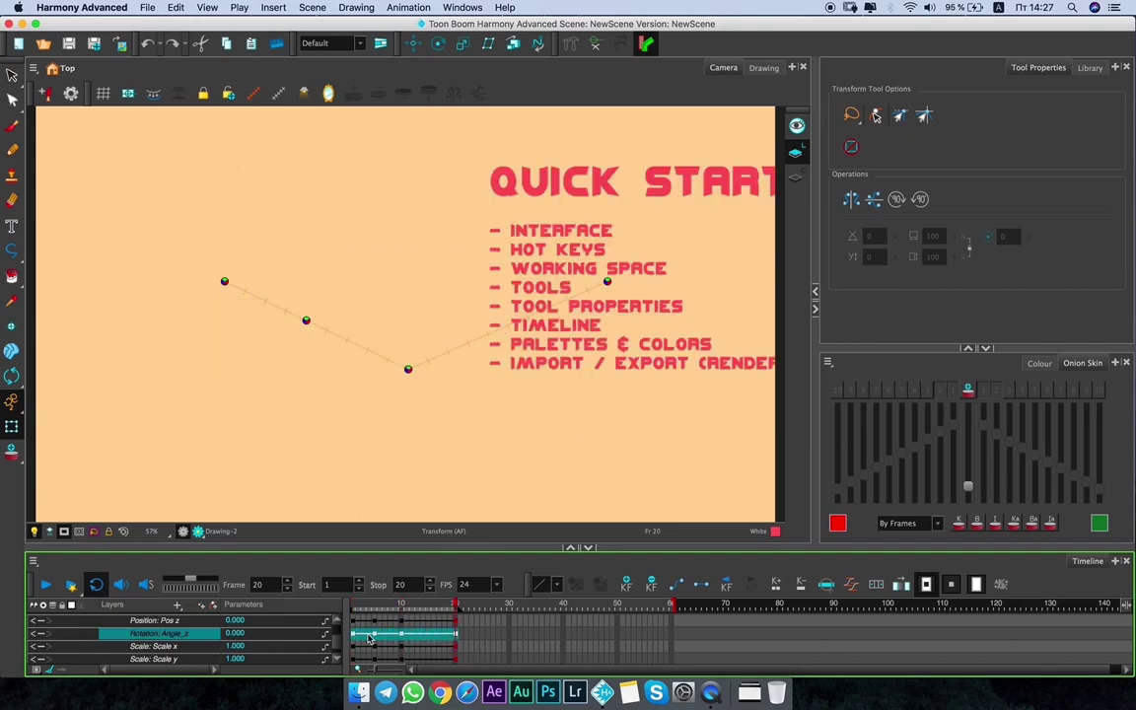
{"action": "right_click", "coordinate": [387, 638]}
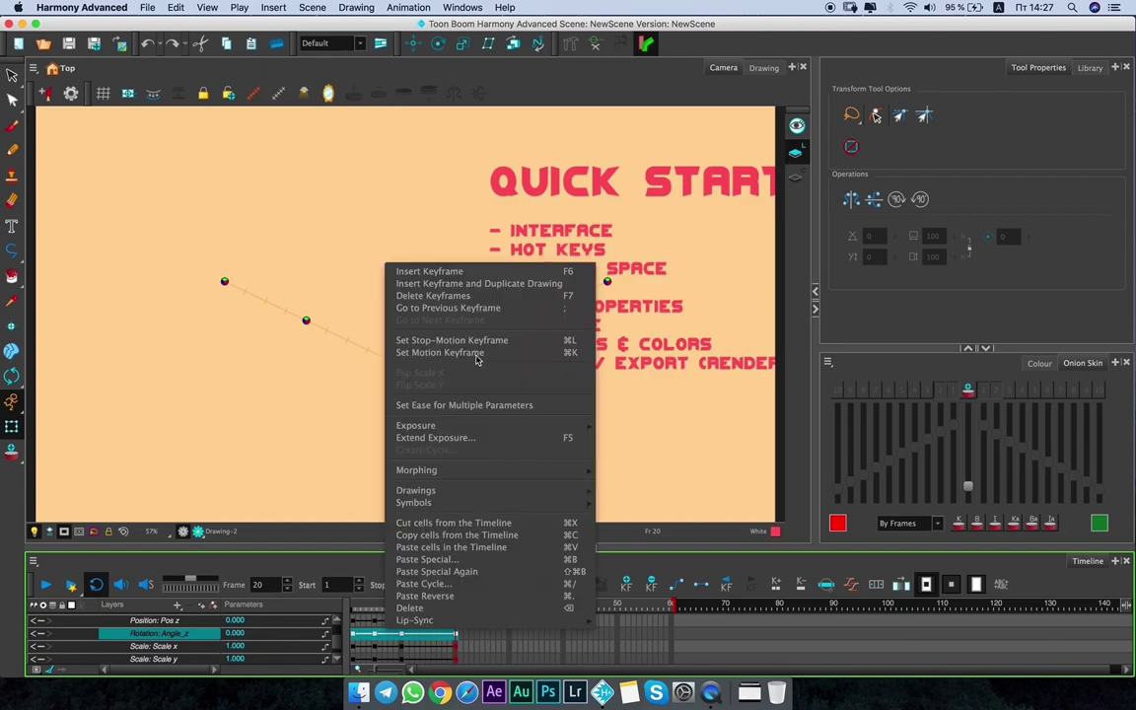
{"action": "left_click", "coordinate": [480, 297]}
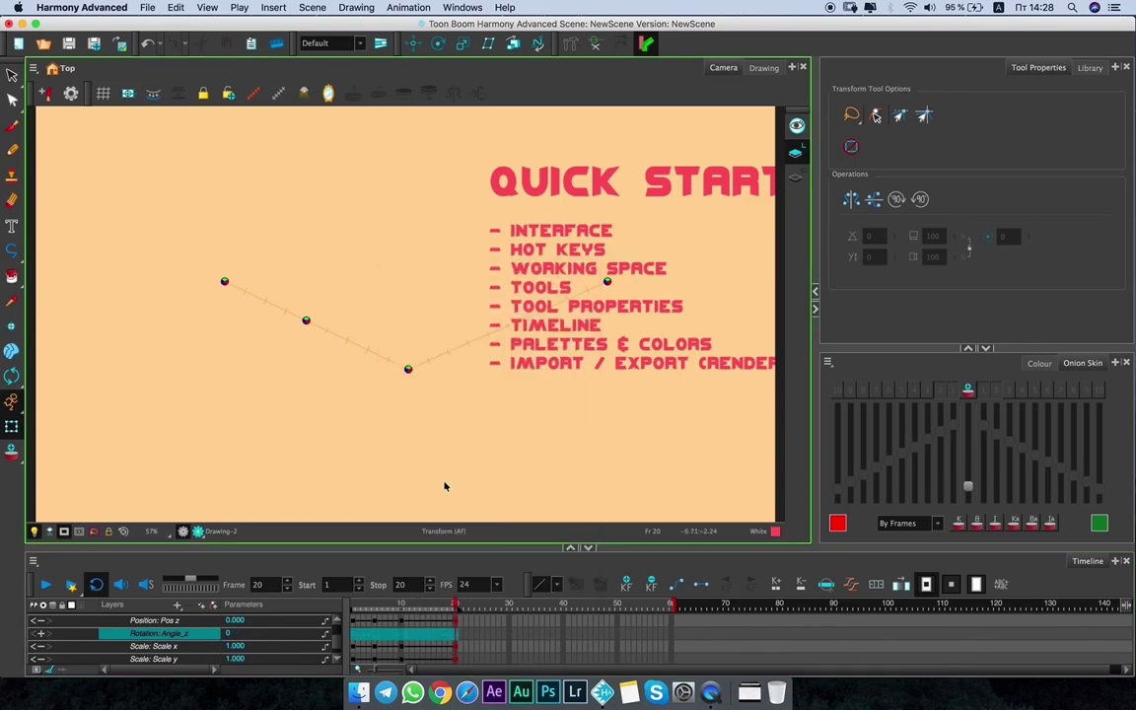
{"action": "left_click_drag", "start_coordinate": [454, 606], "coordinate": [352, 607]}
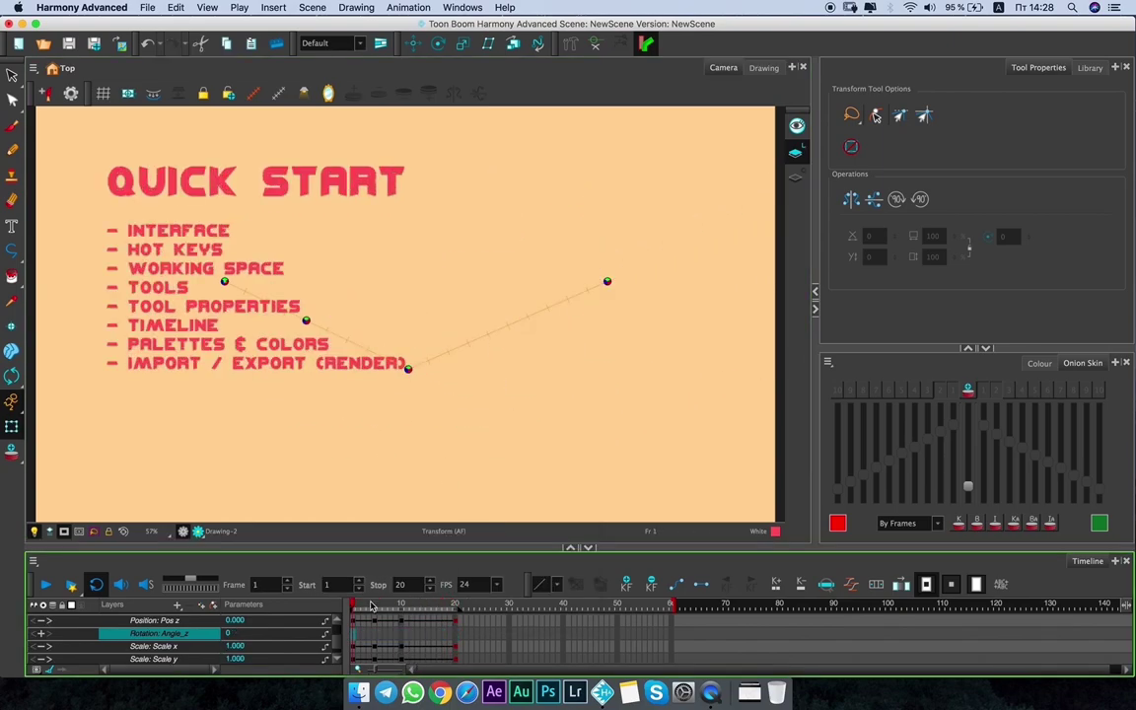
Delete all keyframes of the Drawing layer across frames 1 to 20 and go back to frame 1.
{"action": "scroll", "coordinate": [389, 656], "scroll_direction": "up", "scroll_amount": 2}
{"action": "scroll", "coordinate": [389, 664], "scroll_direction": "up", "scroll_amount": 3}
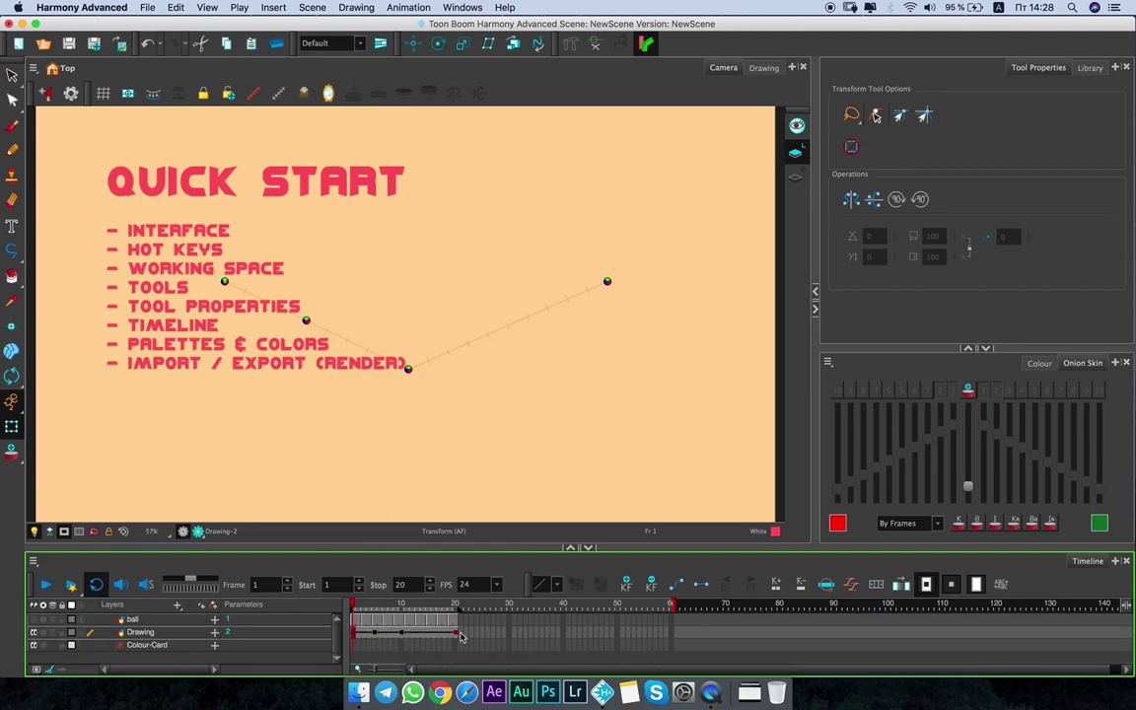
{"action": "left_click_drag", "start_coordinate": [456, 638], "coordinate": [355, 638]}
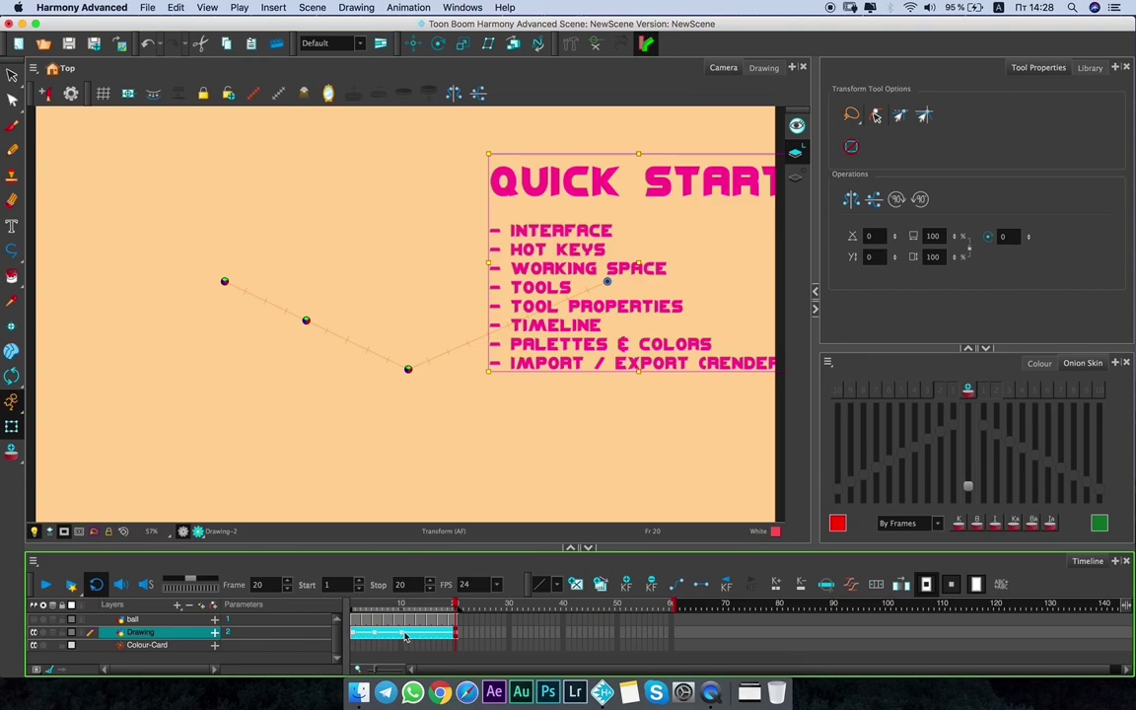
{"action": "right_click", "coordinate": [405, 636]}
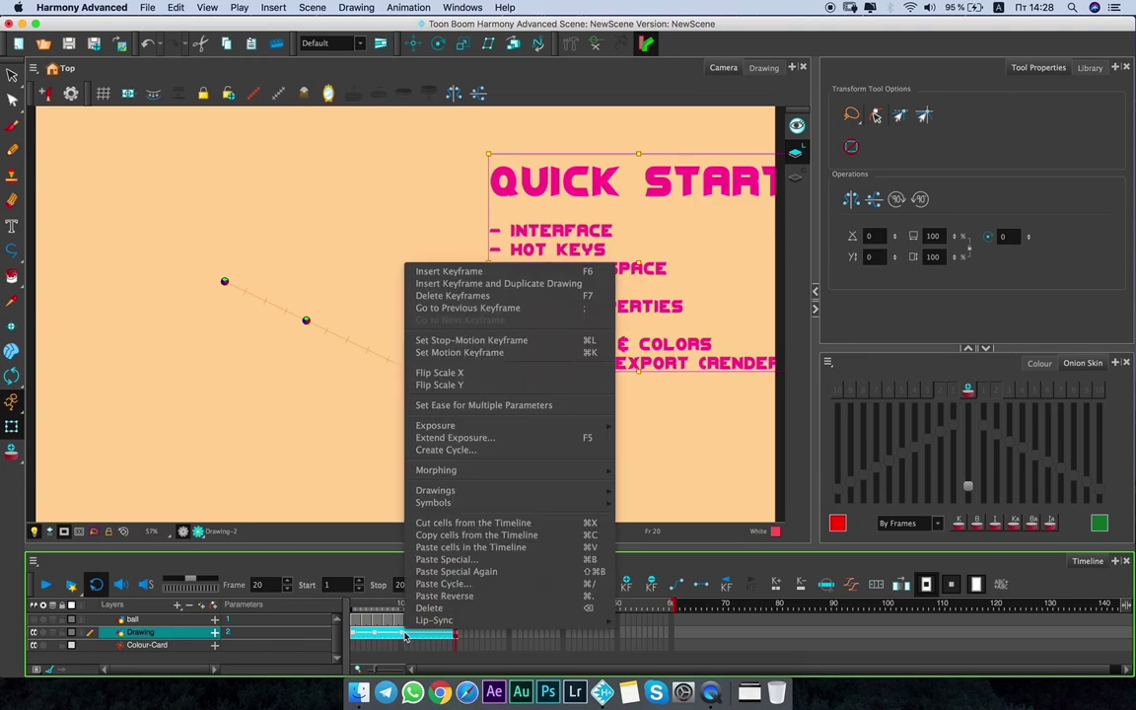
{"action": "left_click", "coordinate": [476, 298]}
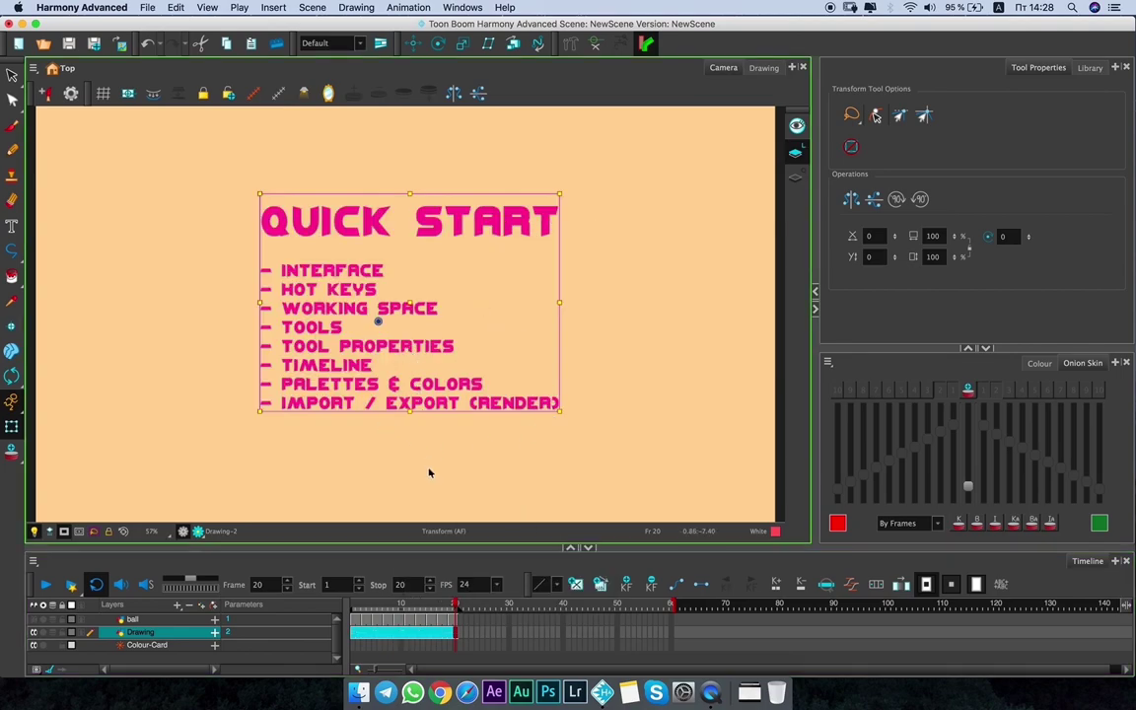
{"action": "left_click", "coordinate": [356, 637]}
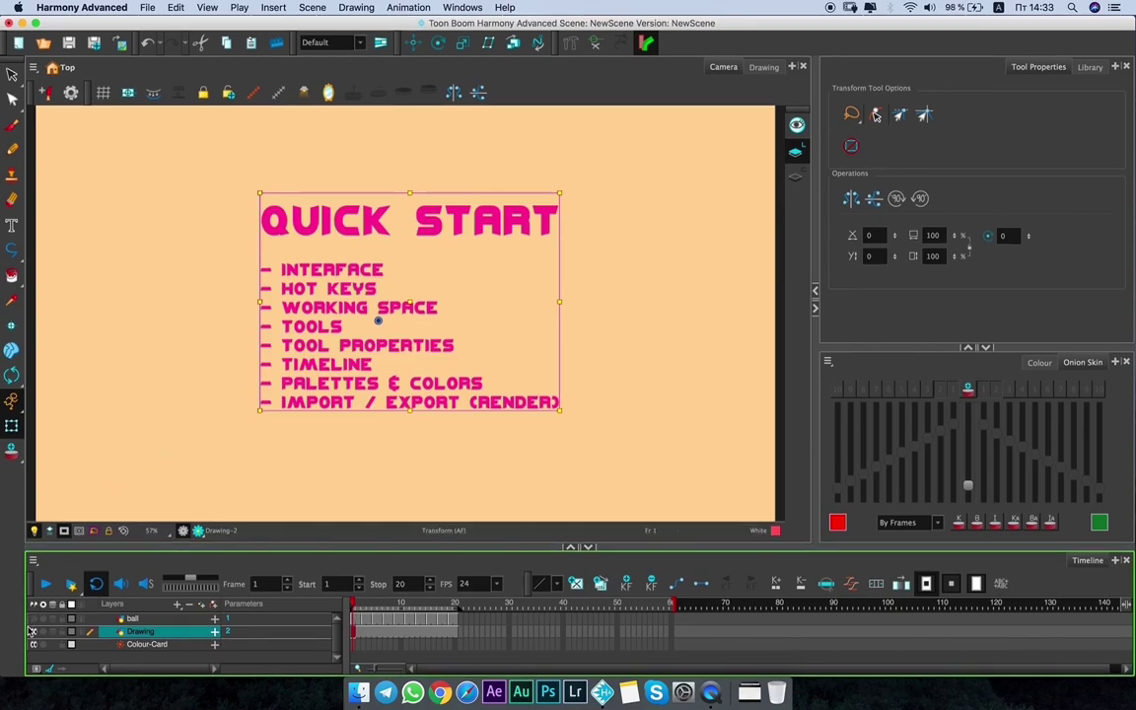
Hide the Drawing layer, show the ball layer and make it active with the Select tool.
{"action": "left_click", "coordinate": [34, 631]}
{"action": "left_click", "coordinate": [33, 618]}
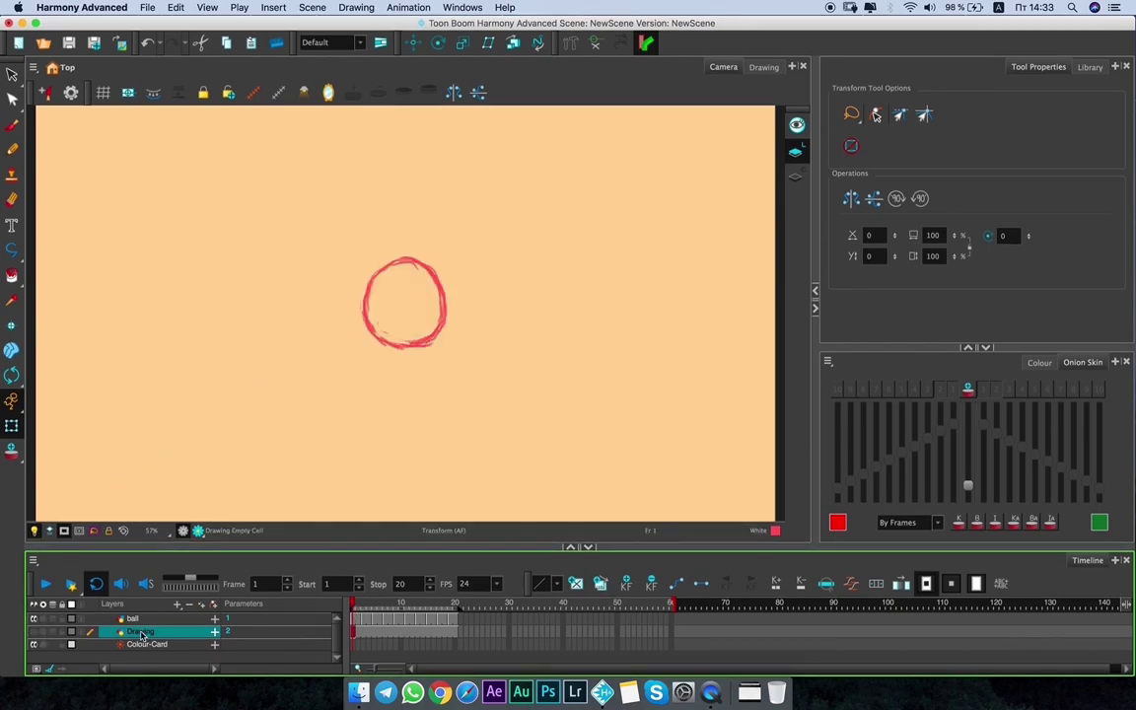
{"action": "left_click", "coordinate": [147, 618]}
{"action": "left_click", "coordinate": [12, 74]}
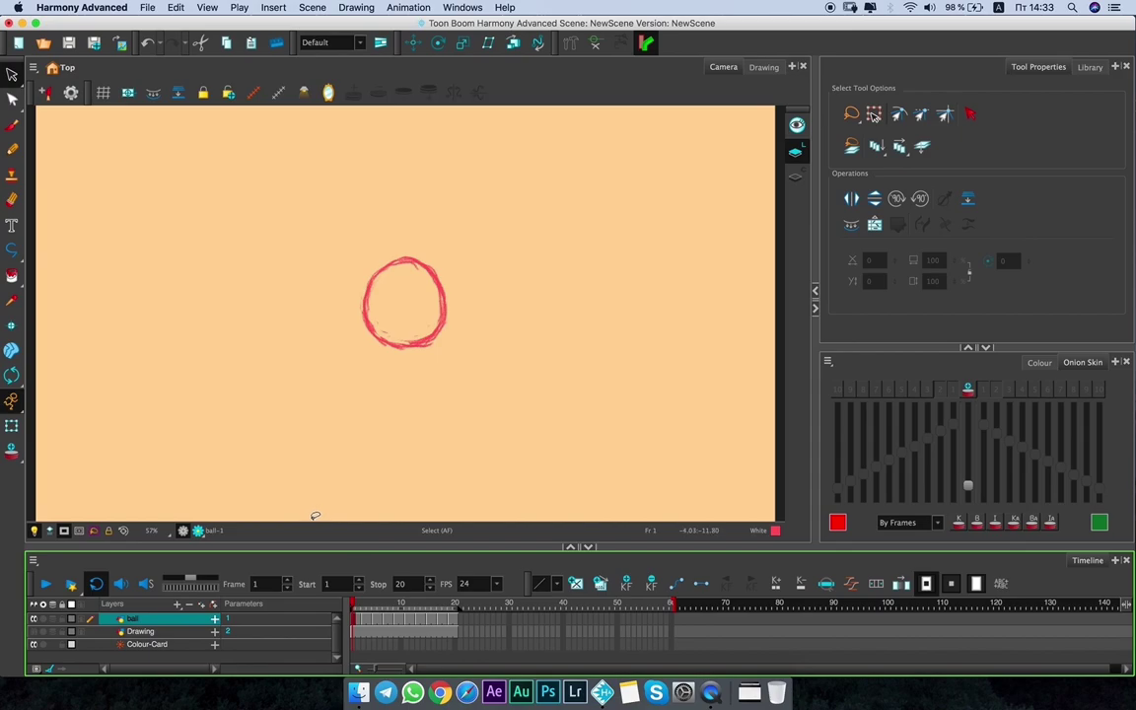
{"action": "left_click", "coordinate": [388, 637]}
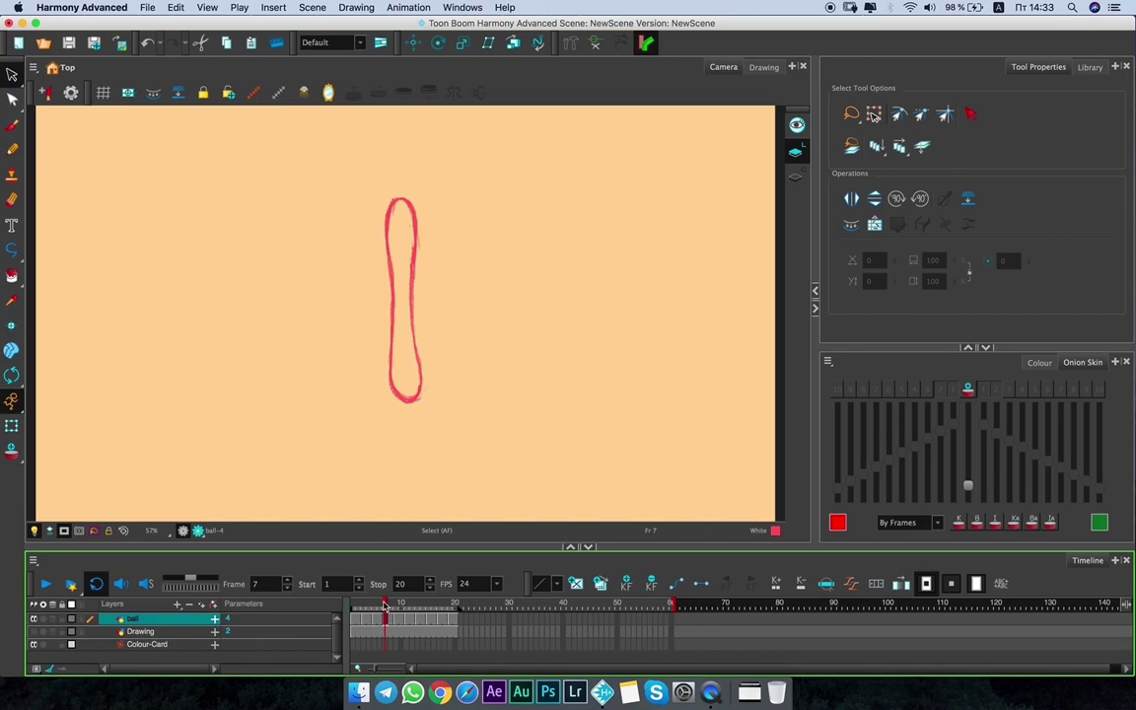
{"action": "mouse_move", "coordinate": [386, 606]}
{"action": "left_mouse_down"}
{"action": "mouse_move", "coordinate": [355, 608]}
{"action": "mouse_move", "coordinate": [454, 608]}
{"action": "mouse_move", "coordinate": [353, 609]}
{"action": "left_mouse_up"}
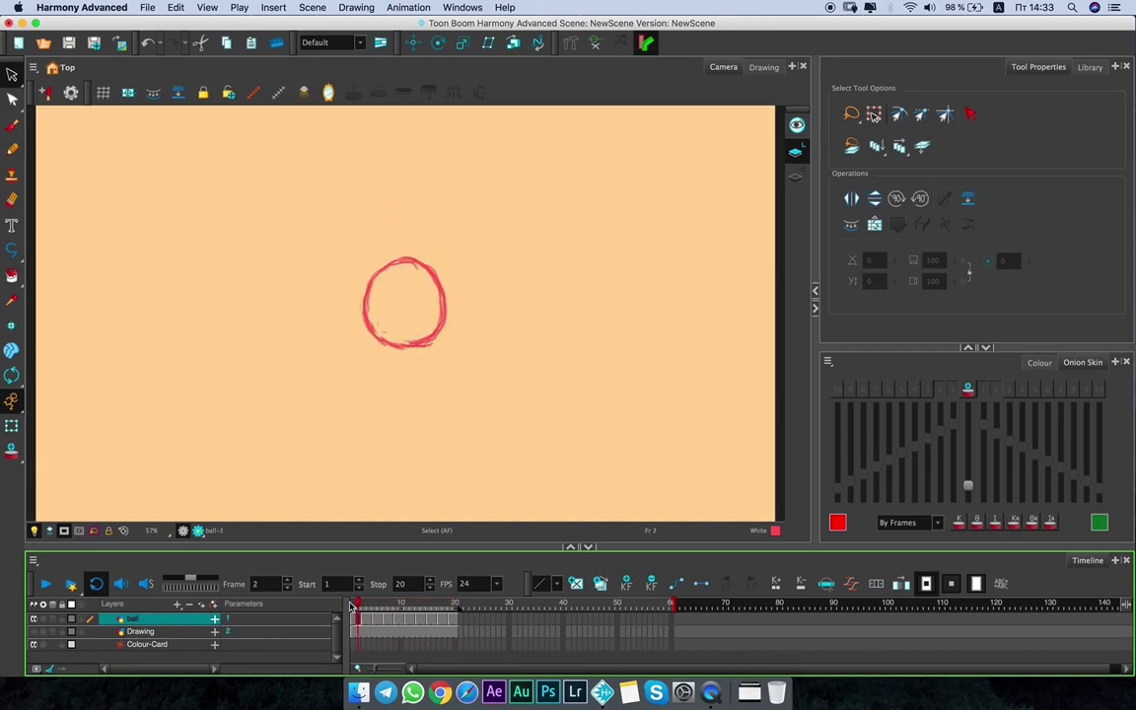
In Animate Off mode, move the ball to the lower-left area of the stage and rotate it about 90 degrees.
{"action": "left_click", "coordinate": [11, 401]}
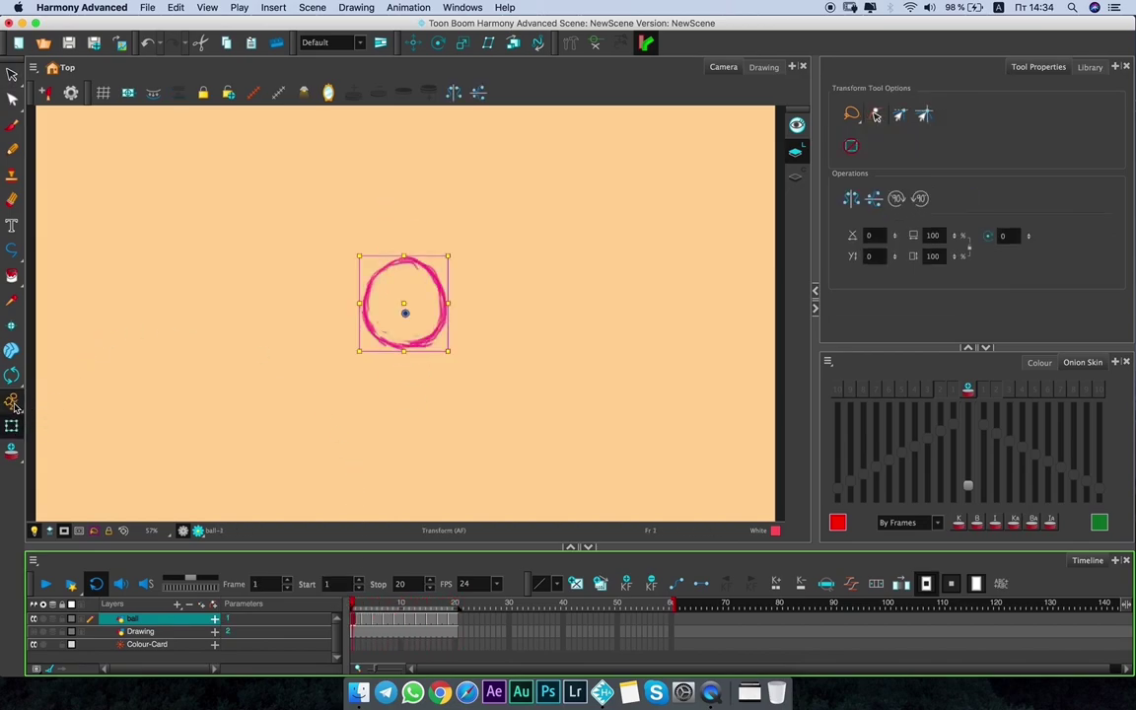
{"action": "left_click_drag", "start_coordinate": [13, 404], "coordinate": [59, 426]}
{"action": "mouse_move", "coordinate": [355, 605]}
{"action": "left_mouse_down"}
{"action": "mouse_move", "coordinate": [369, 604]}
{"action": "mouse_move", "coordinate": [355, 604]}
{"action": "left_mouse_up"}
{"action": "left_click_drag", "start_coordinate": [392, 251], "coordinate": [165, 321]}
{"action": "mouse_move", "coordinate": [352, 611]}
{"action": "left_mouse_down"}
{"action": "mouse_move", "coordinate": [386, 605]}
{"action": "mouse_move", "coordinate": [353, 604]}
{"action": "left_mouse_up"}
{"action": "left_click_drag", "start_coordinate": [241, 320], "coordinate": [270, 448]}
{"action": "key", "text": "super+z"}
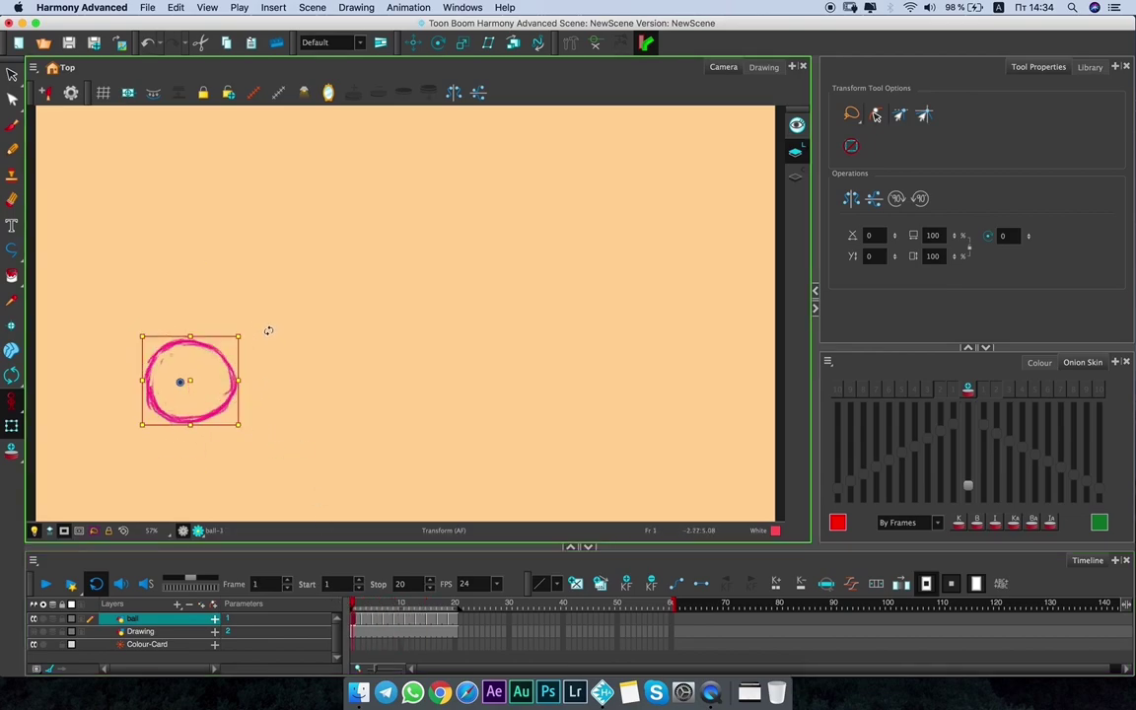
Play back the ball animation to check its placement over all frames, then stop at frame 1.
{"action": "key", "text": "Return"}
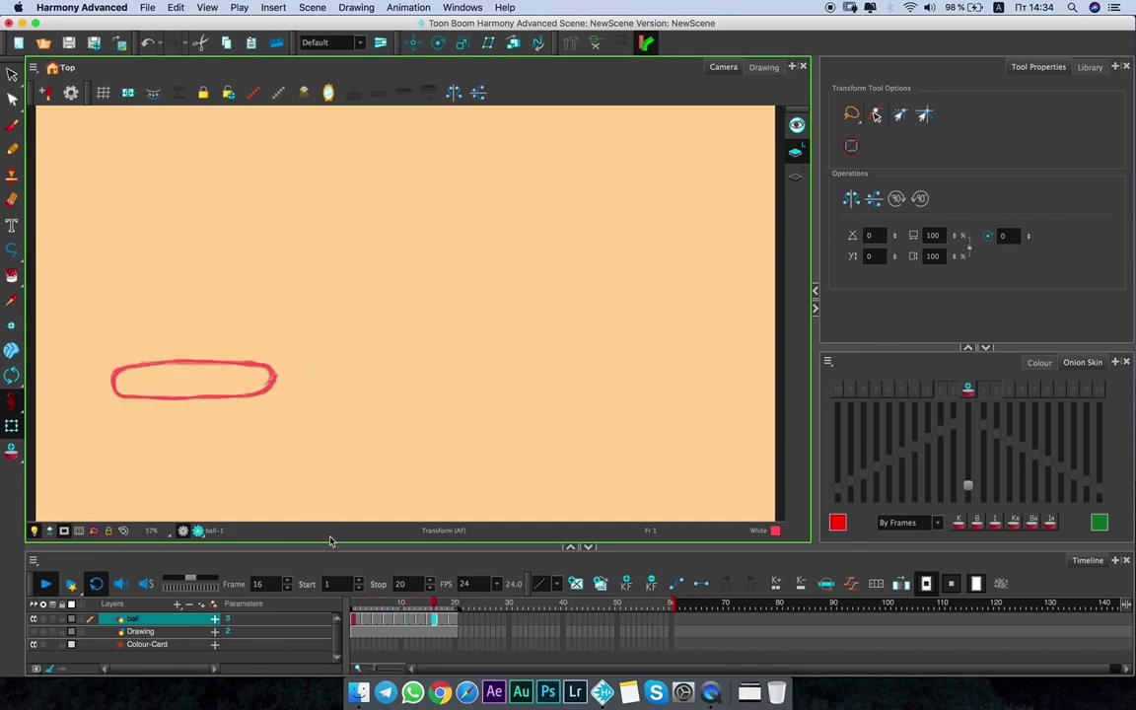
{"action": "key", "text": "Return"}
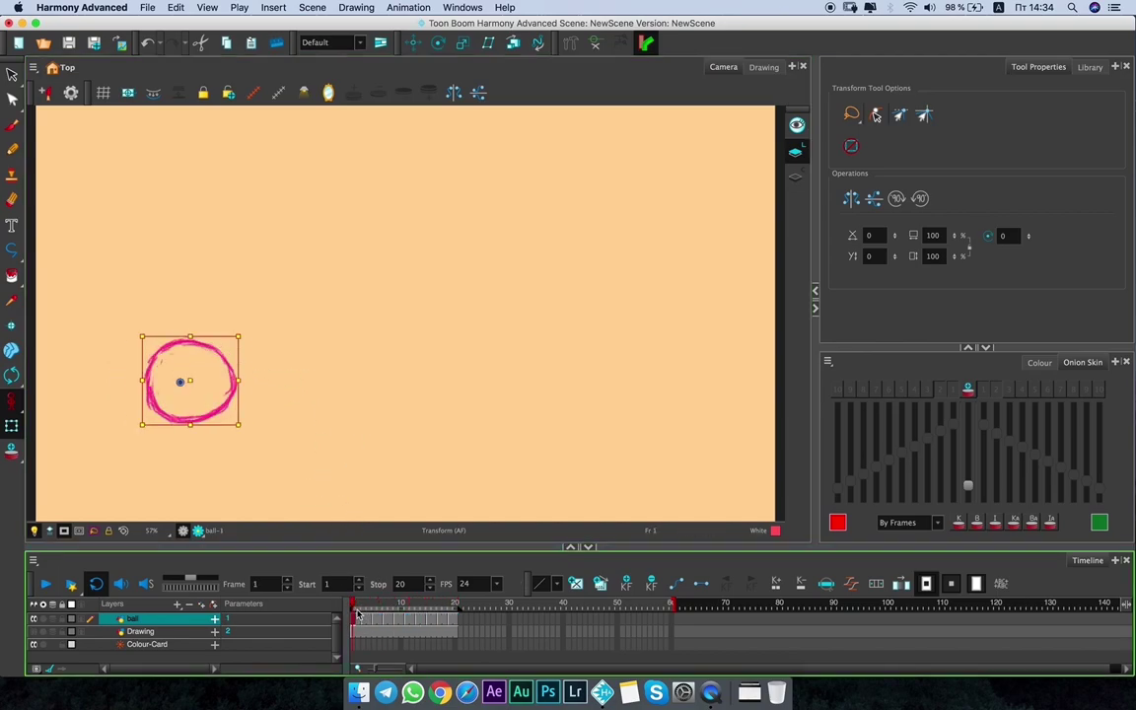
{"action": "mouse_move", "coordinate": [355, 605]}
{"action": "left_mouse_down"}
{"action": "mouse_move", "coordinate": [452, 605]}
{"action": "mouse_move", "coordinate": [342, 615]}
{"action": "left_mouse_up"}
Set the animation mode to Animate Current Frame.
{"action": "left_click", "coordinate": [18, 404]}
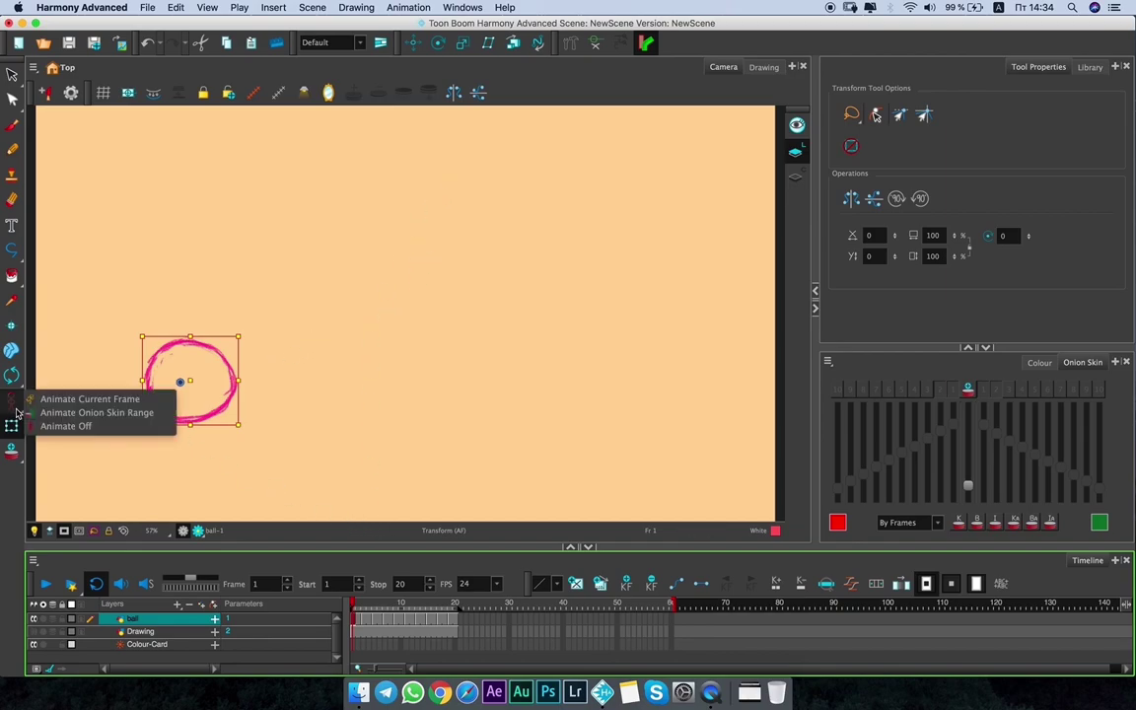
{"action": "left_click", "coordinate": [66, 401]}
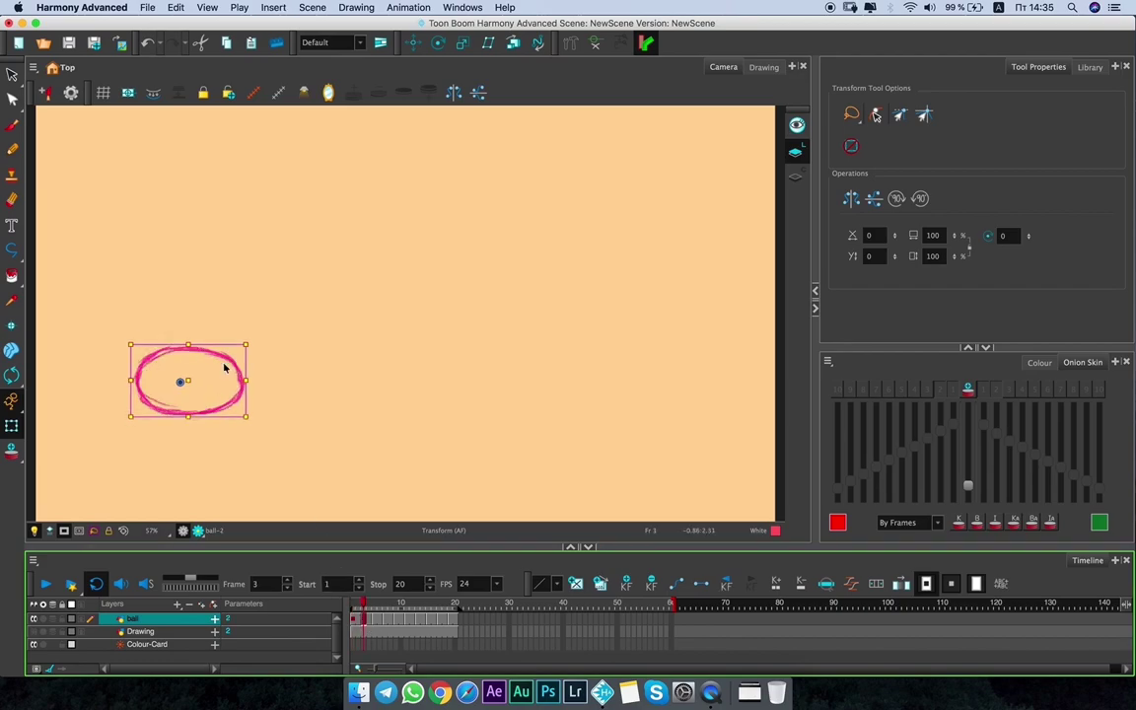
Try keyframing the ball's position by shifting it to the right at frame 3 and up and to the right at frame 19.
{"action": "left_click_drag", "start_coordinate": [225, 355], "coordinate": [305, 353]}
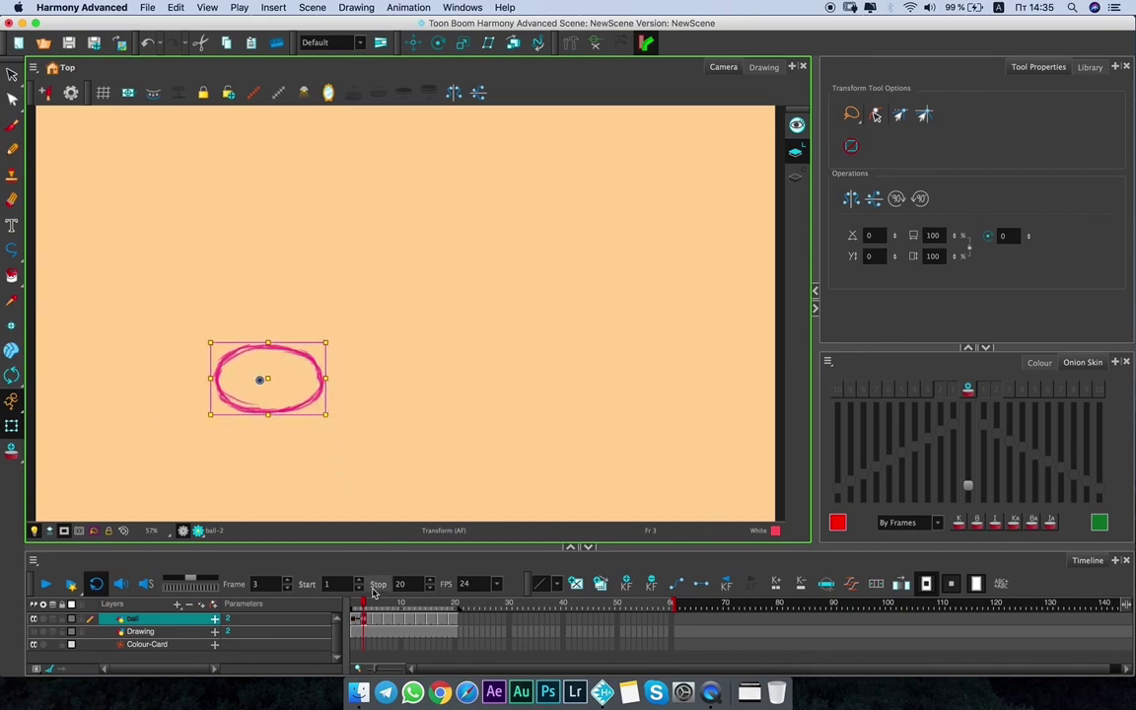
{"action": "left_click", "coordinate": [450, 619]}
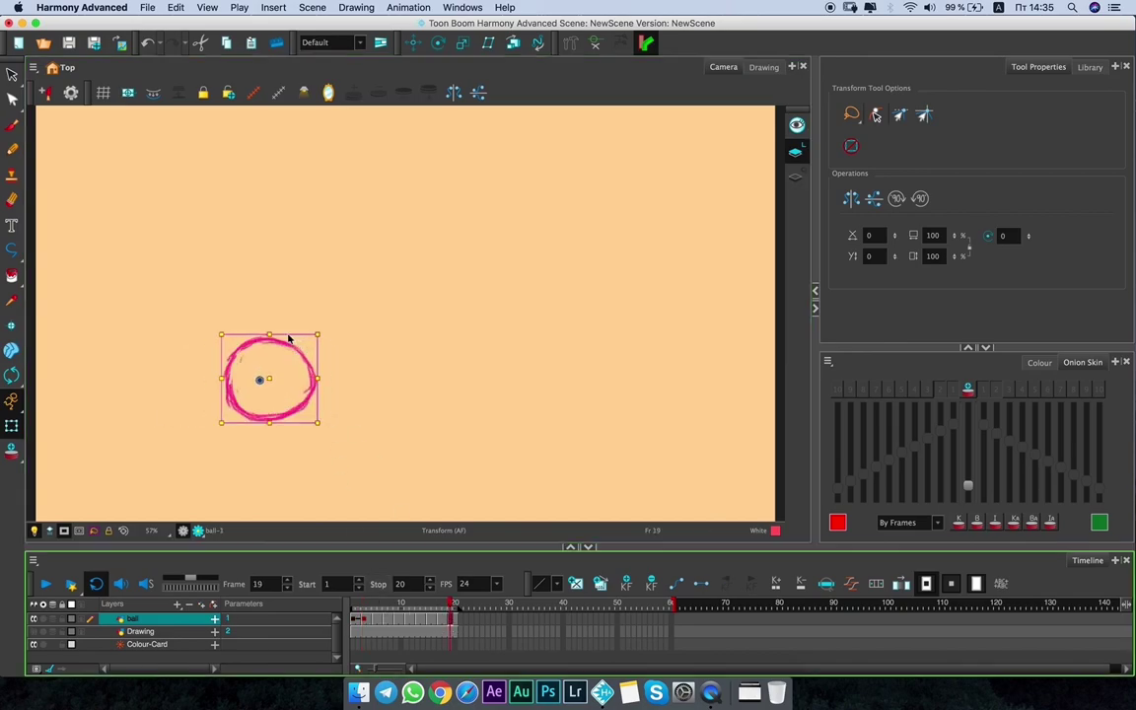
{"action": "left_click_drag", "start_coordinate": [288, 347], "coordinate": [448, 217]}
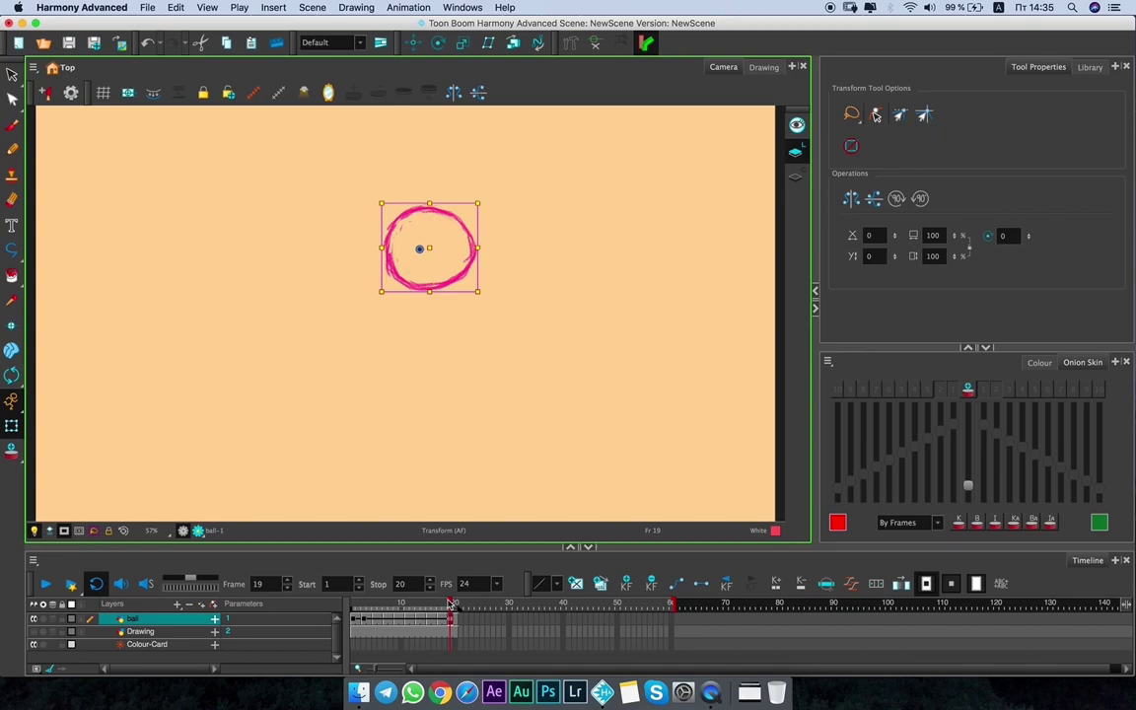
{"action": "left_click_drag", "start_coordinate": [437, 602], "coordinate": [358, 597]}
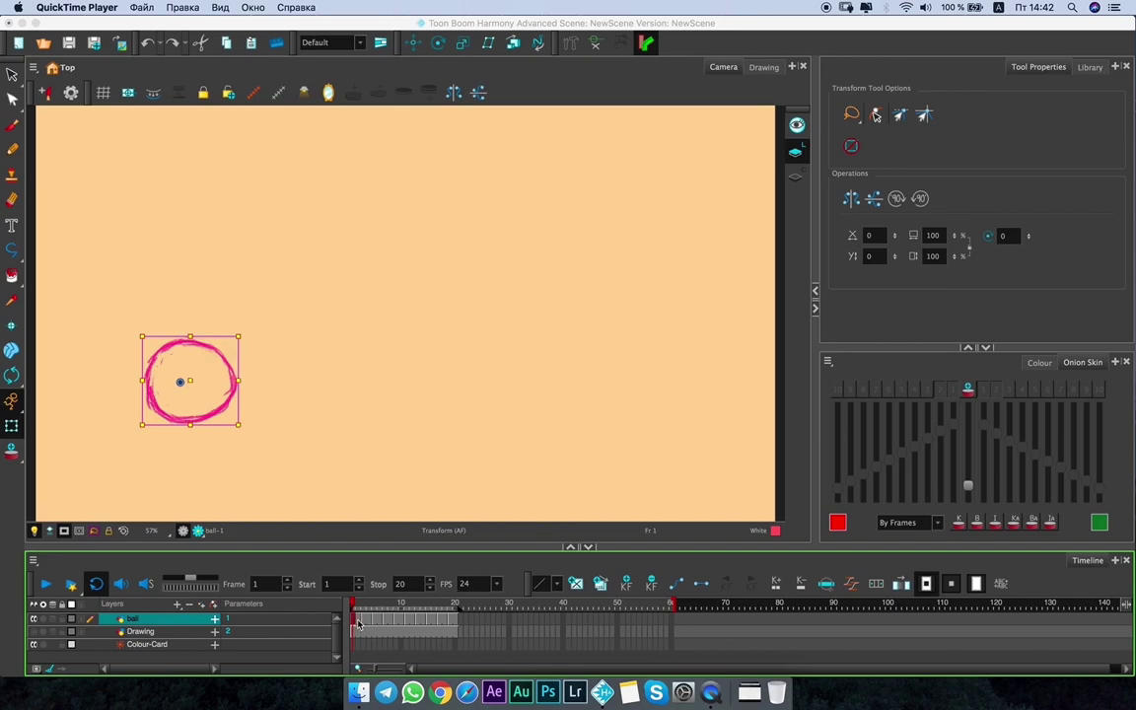
Step frame by frame through the ball layer from frame 1 to frame 17, checking which drawing is exposed at each frame.
{"action": "left_click", "coordinate": [229, 621]}
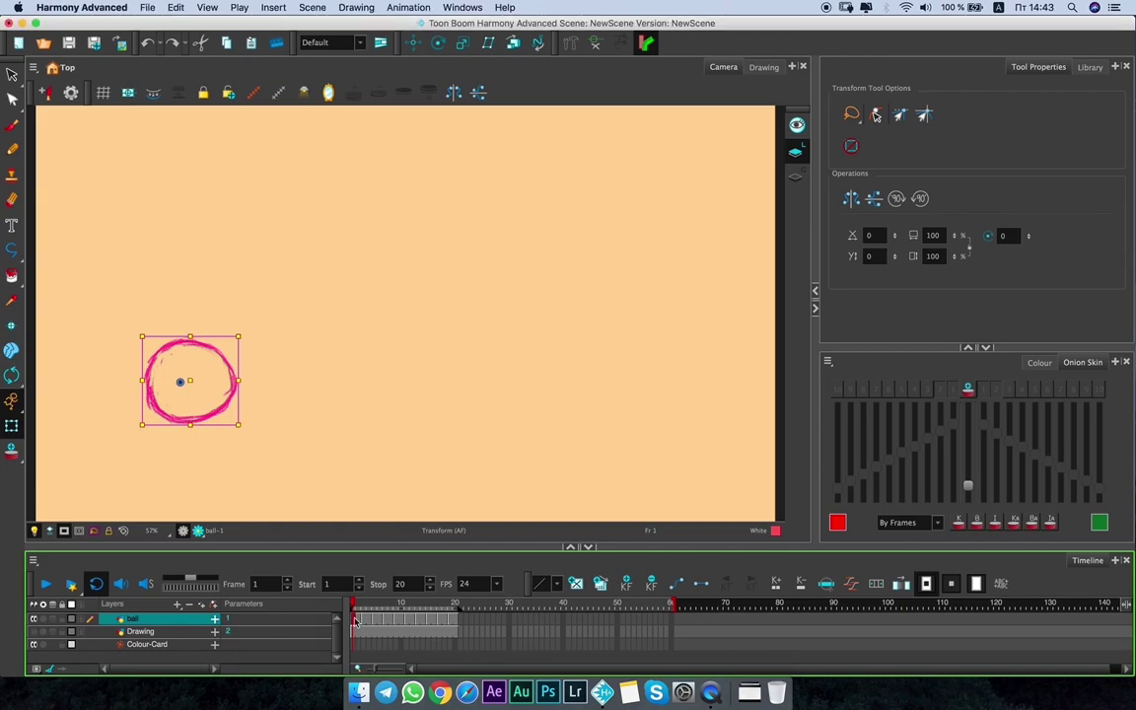
{"action": "key", "text": "period"}
{"action": "key", "text": "period"}
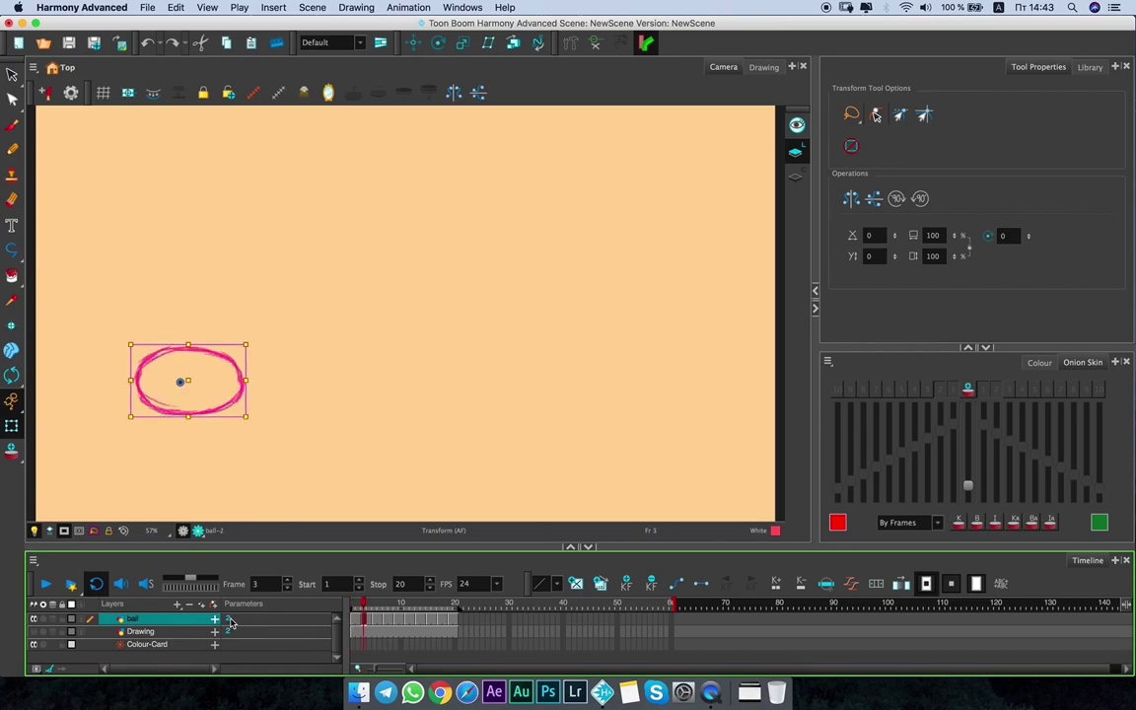
{"action": "key", "text": "period"}
{"action": "key", "text": "period"}
{"action": "key", "text": "period"}
{"action": "key", "text": "period"}
{"action": "key", "text": "period"}
{"action": "key", "text": "period"}
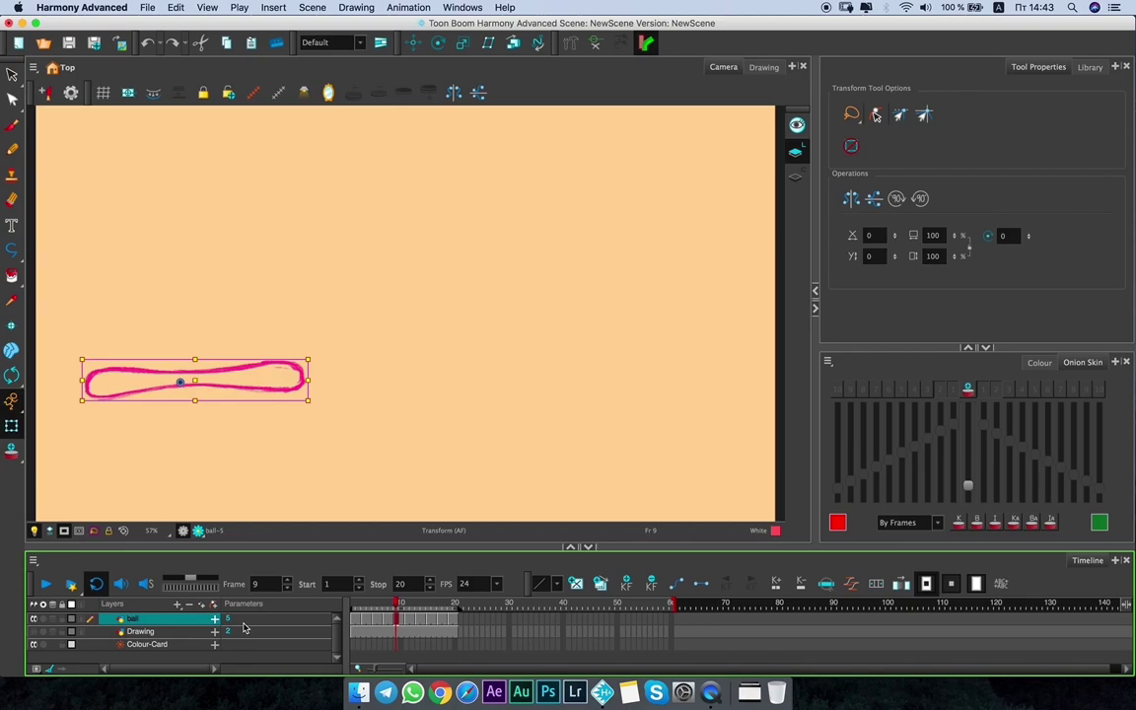
{"action": "left_click", "coordinate": [408, 630]}
{"action": "left_click", "coordinate": [397, 624]}
{"action": "key", "text": "period"}
{"action": "key", "text": "period"}
{"action": "key", "text": "period"}
{"action": "key", "text": "period"}
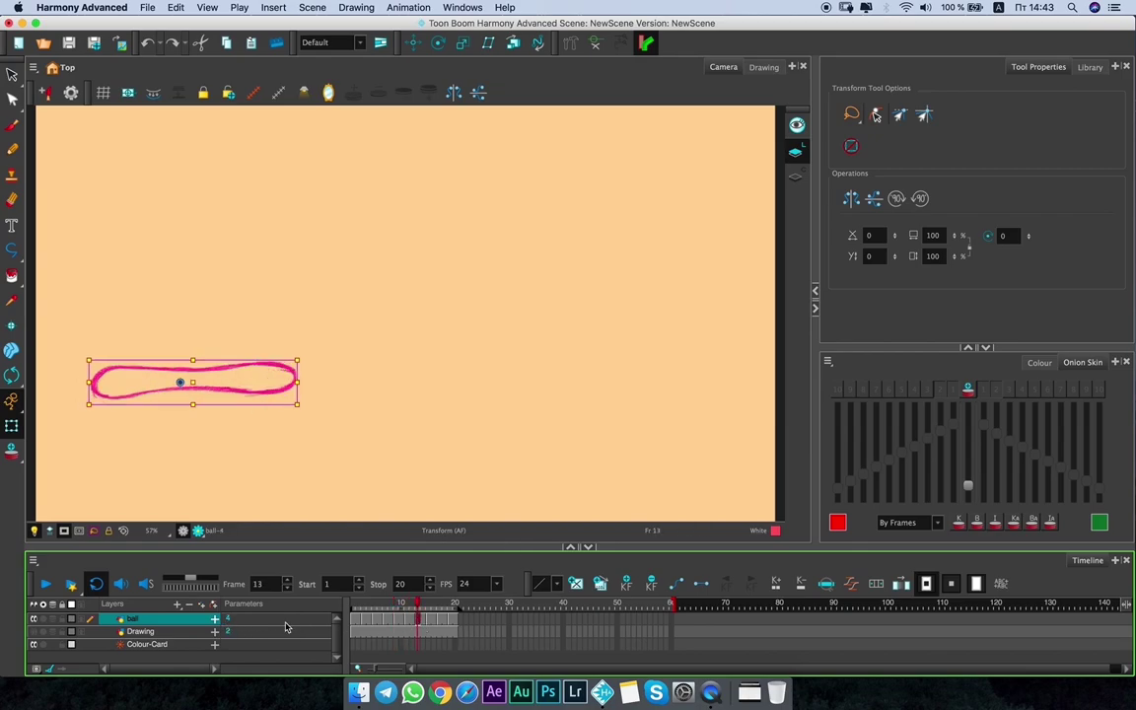
{"action": "key", "text": "period"}
{"action": "key", "text": "period"}
{"action": "key", "text": "period"}
{"action": "key", "text": "period"}
{"action": "key", "text": "period"}
{"action": "key", "text": "period"}
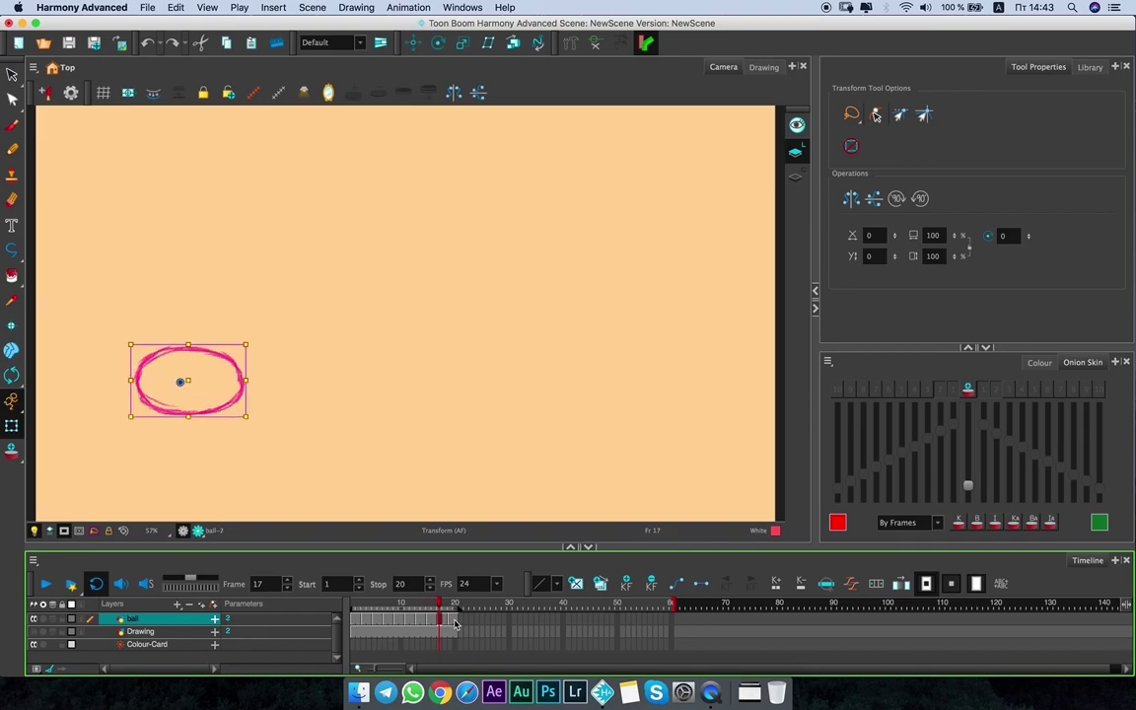
Scrub through the ball layer from frame 1 to frame 12, examining the range of exposed drawings.
{"action": "left_click", "coordinate": [346, 605]}
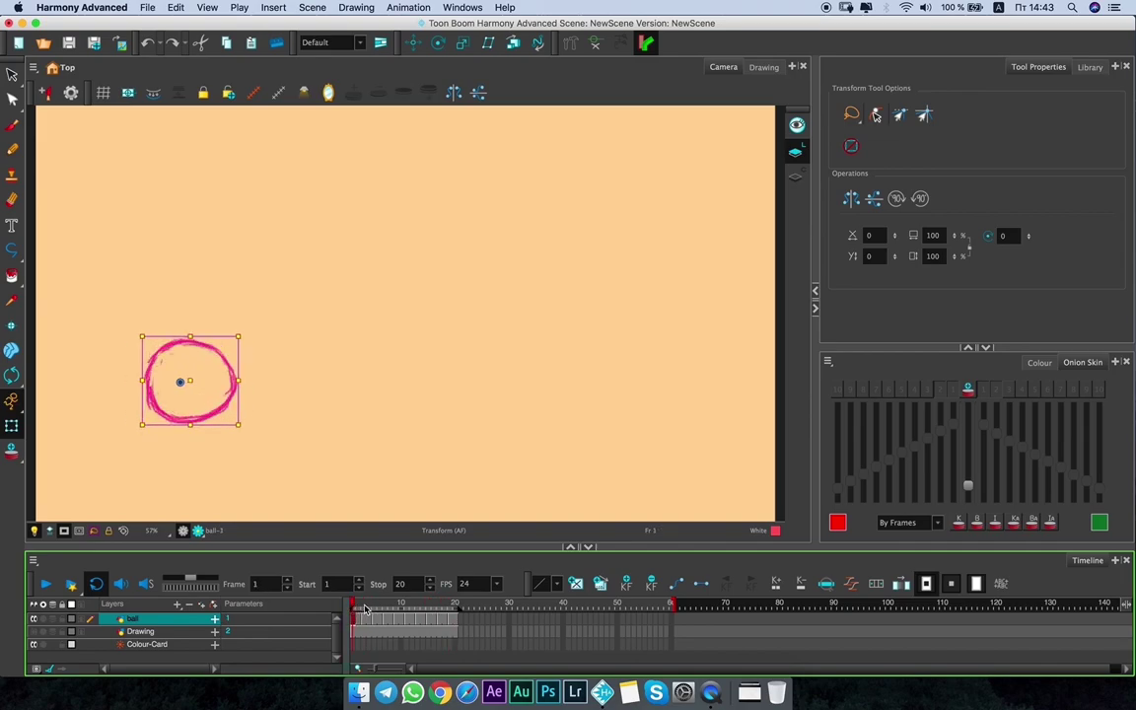
{"action": "mouse_move", "coordinate": [346, 605]}
{"action": "left_mouse_down"}
{"action": "mouse_move", "coordinate": [443, 602]}
{"action": "mouse_move", "coordinate": [338, 621]}
{"action": "left_mouse_up"}
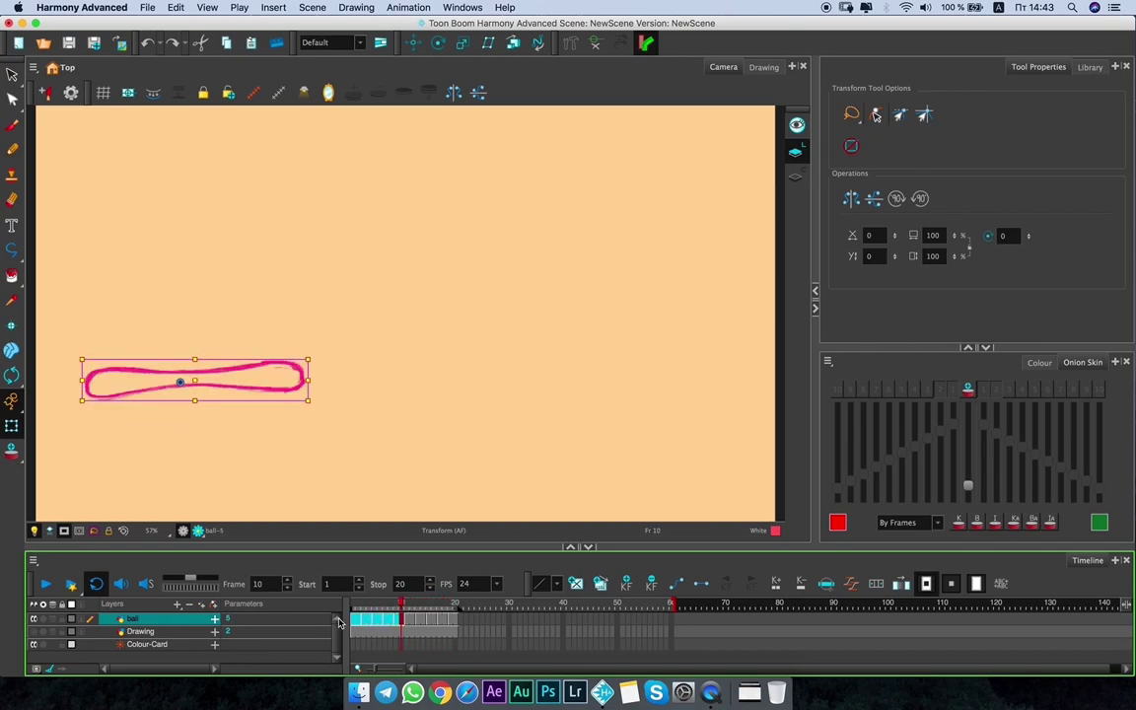
{"action": "left_click", "coordinate": [417, 619]}
{"action": "left_click", "coordinate": [412, 620]}
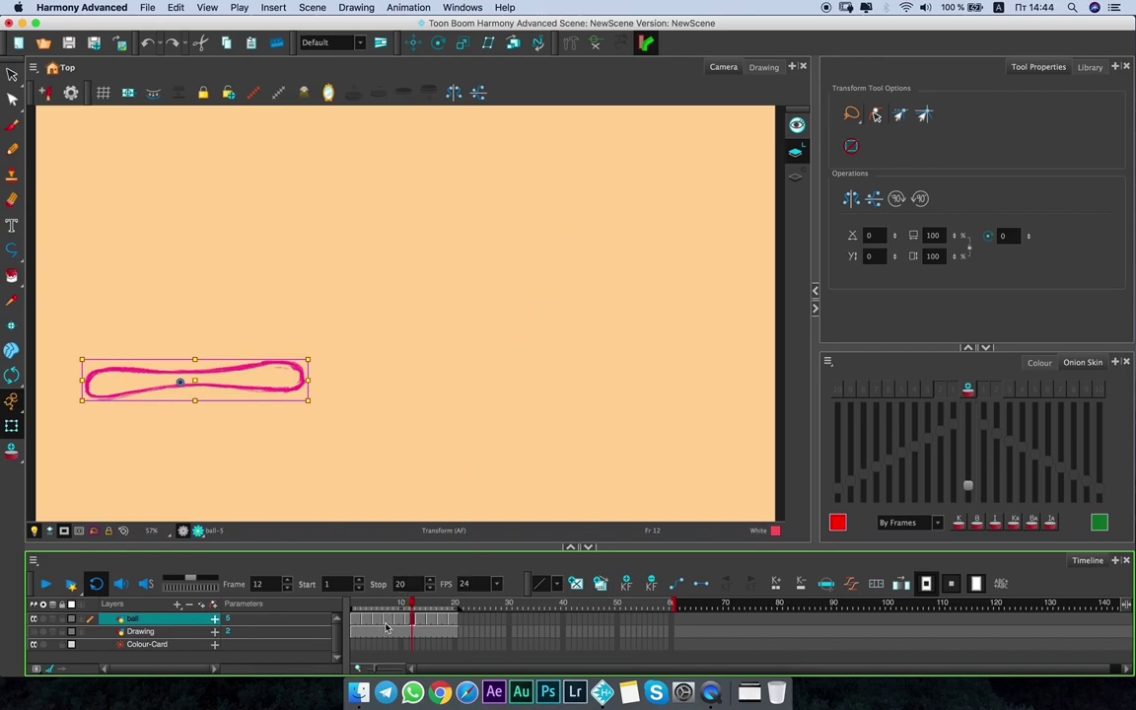
{"action": "left_click_drag", "start_coordinate": [414, 631], "coordinate": [400, 622]}
Extend the playback range's stop to frame 48 and copy the ball's drawing 1 from frame 1 to frame 30.
{"action": "left_click_drag", "start_coordinate": [455, 605], "coordinate": [607, 607]}
{"action": "left_click", "coordinate": [357, 624]}
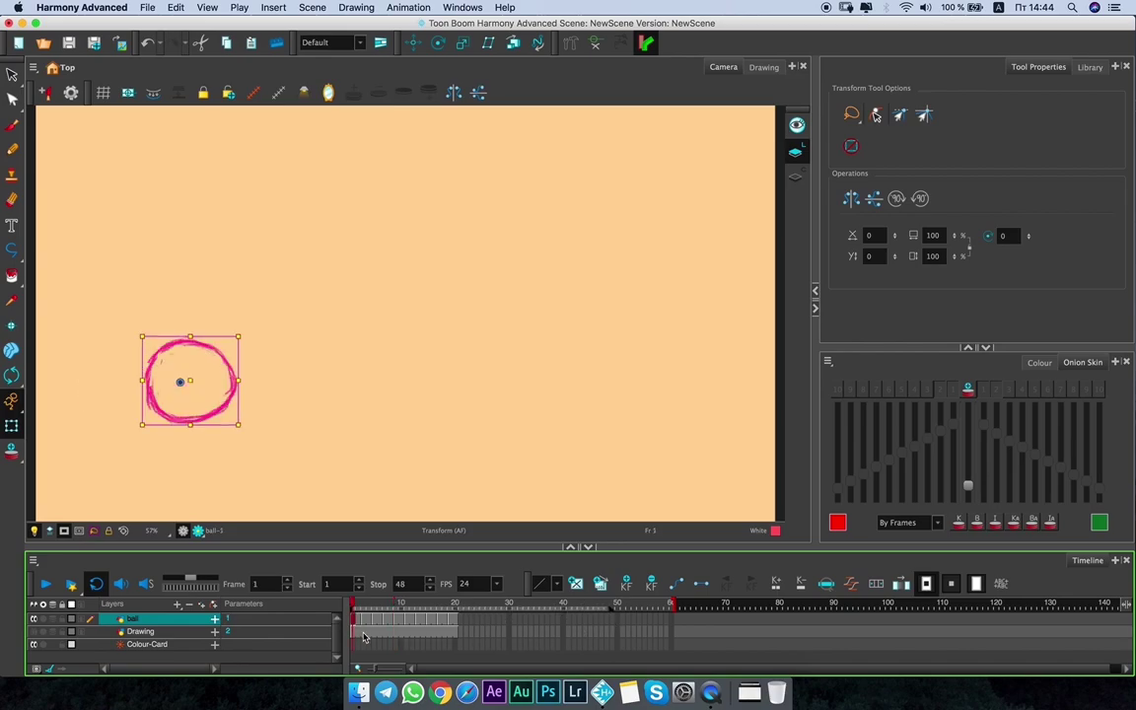
{"action": "left_click", "coordinate": [507, 624]}
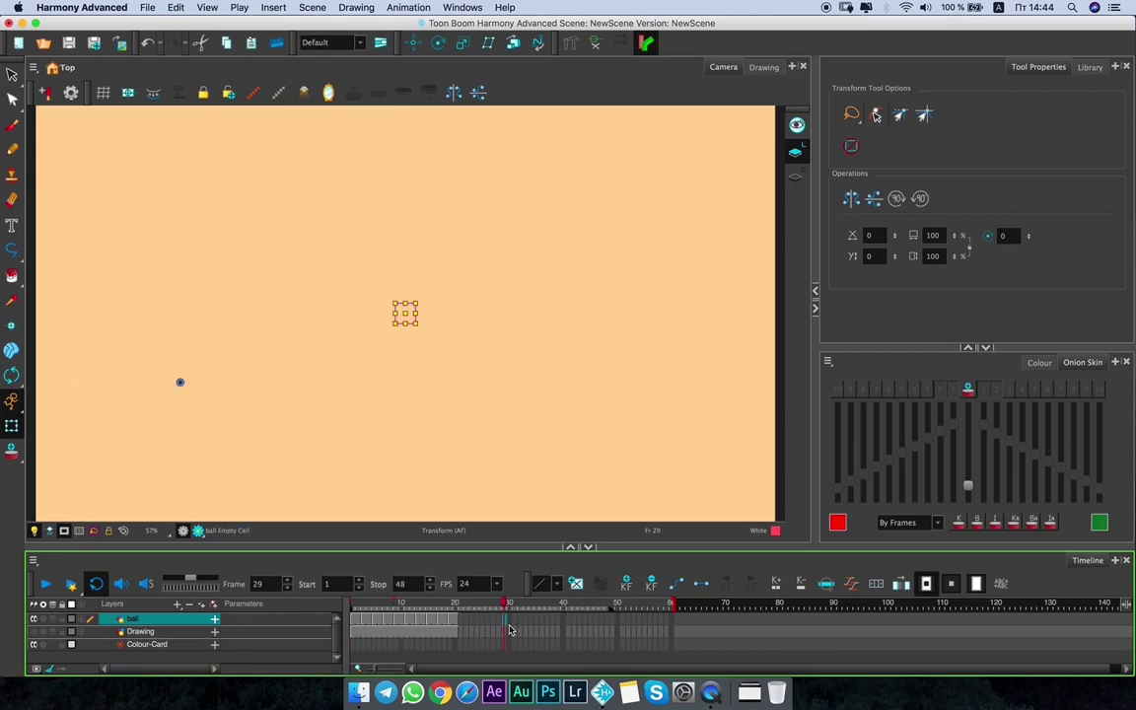
{"action": "left_click", "coordinate": [510, 626]}
Set the animation mode to Animate Off and move the ball at frame 30 up and right to near the canvas centre.
{"action": "left_click_drag", "start_coordinate": [12, 401], "coordinate": [49, 418]}
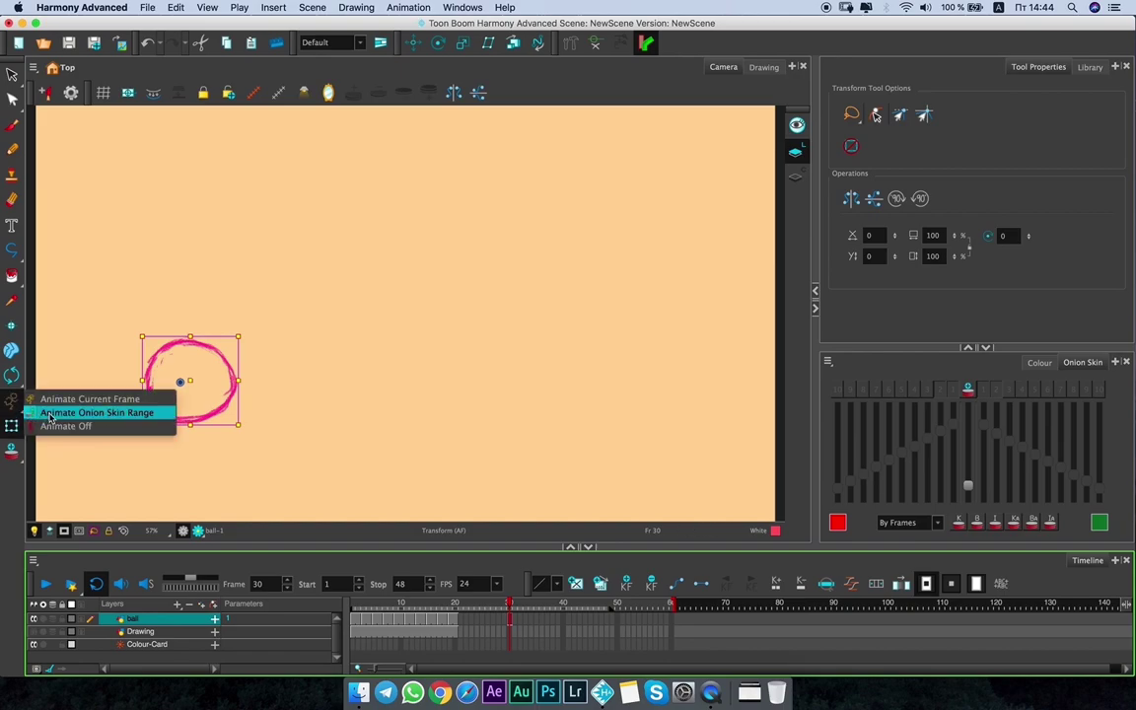
{"action": "left_click_drag", "start_coordinate": [187, 374], "coordinate": [424, 278]}
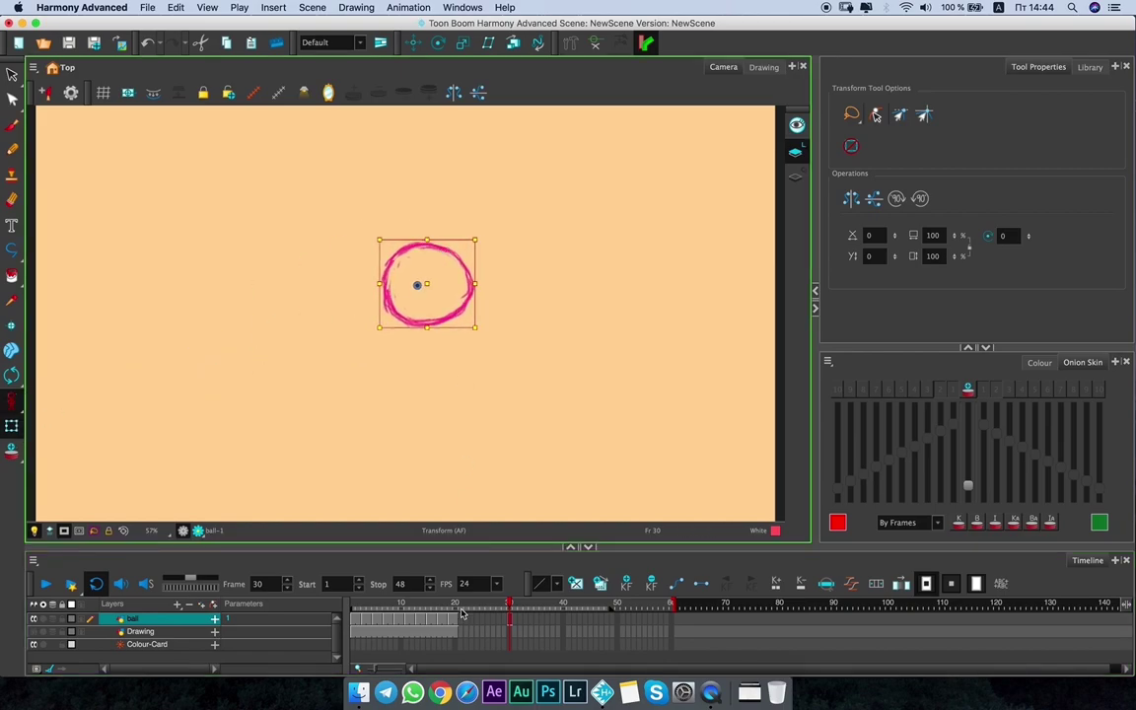
{"action": "mouse_move", "coordinate": [461, 614]}
{"action": "left_mouse_down"}
{"action": "mouse_move", "coordinate": [405, 608]}
{"action": "mouse_move", "coordinate": [477, 611]}
{"action": "left_mouse_up"}
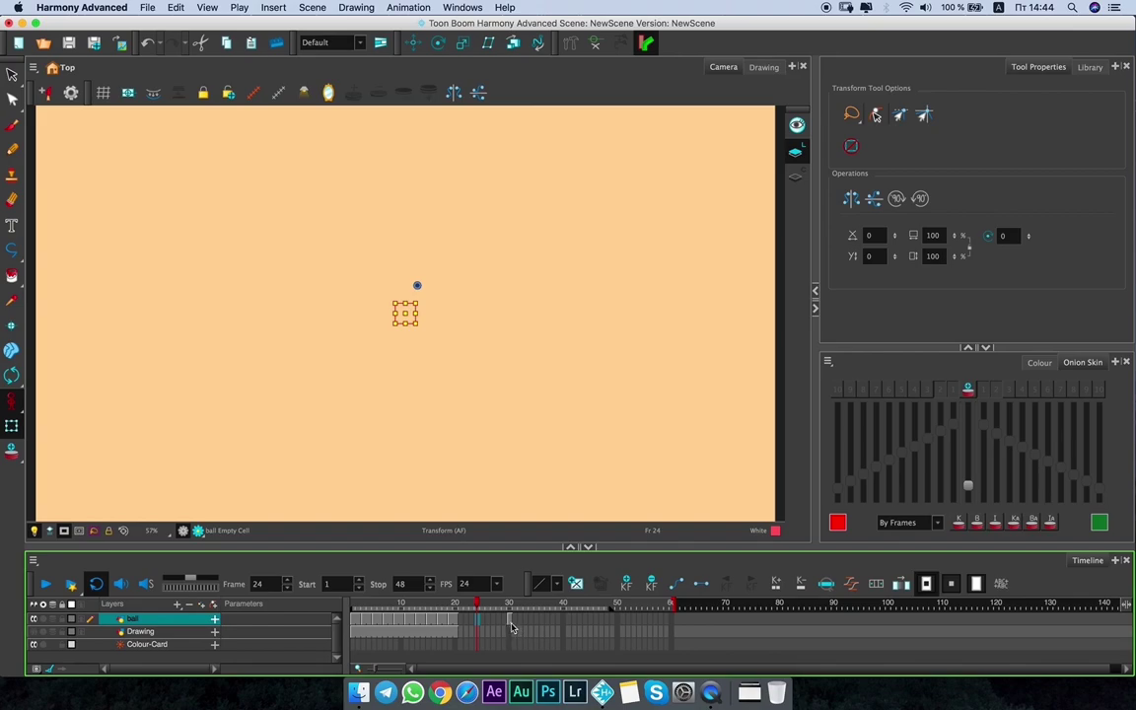
Draw two eyes and a small smile inside the ball at frame 30 with the Charcoal brush.
{"action": "left_click", "coordinate": [512, 627]}
{"action": "left_click", "coordinate": [11, 124]}
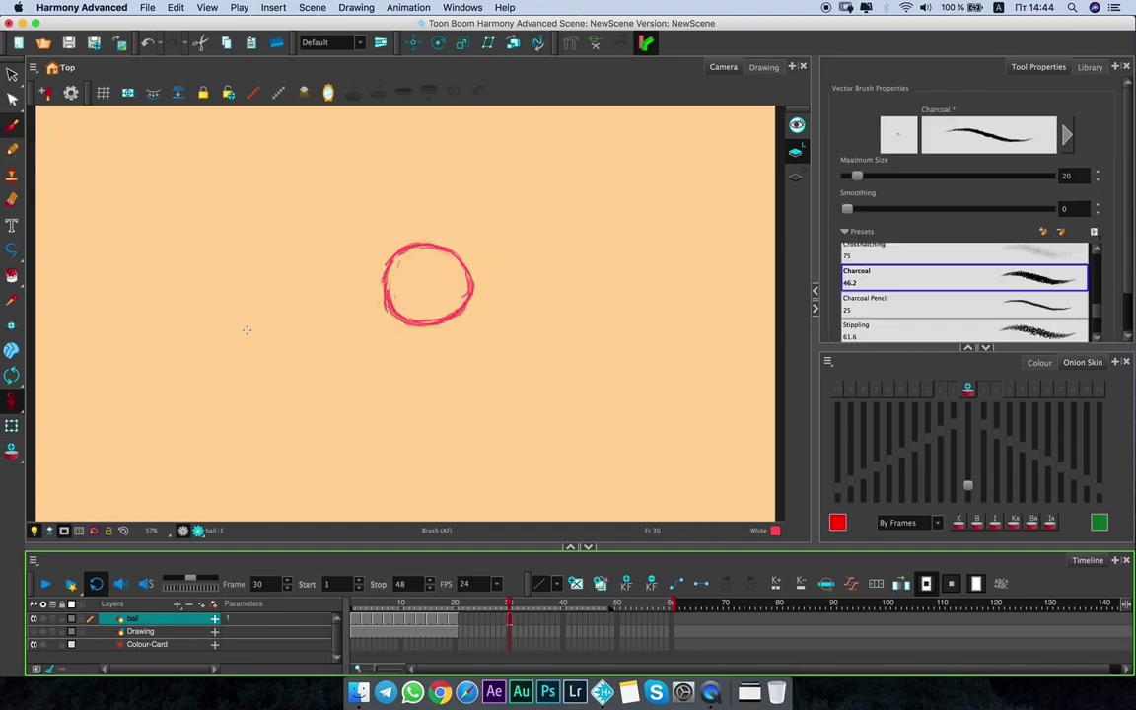
{"action": "left_click", "coordinate": [411, 276]}
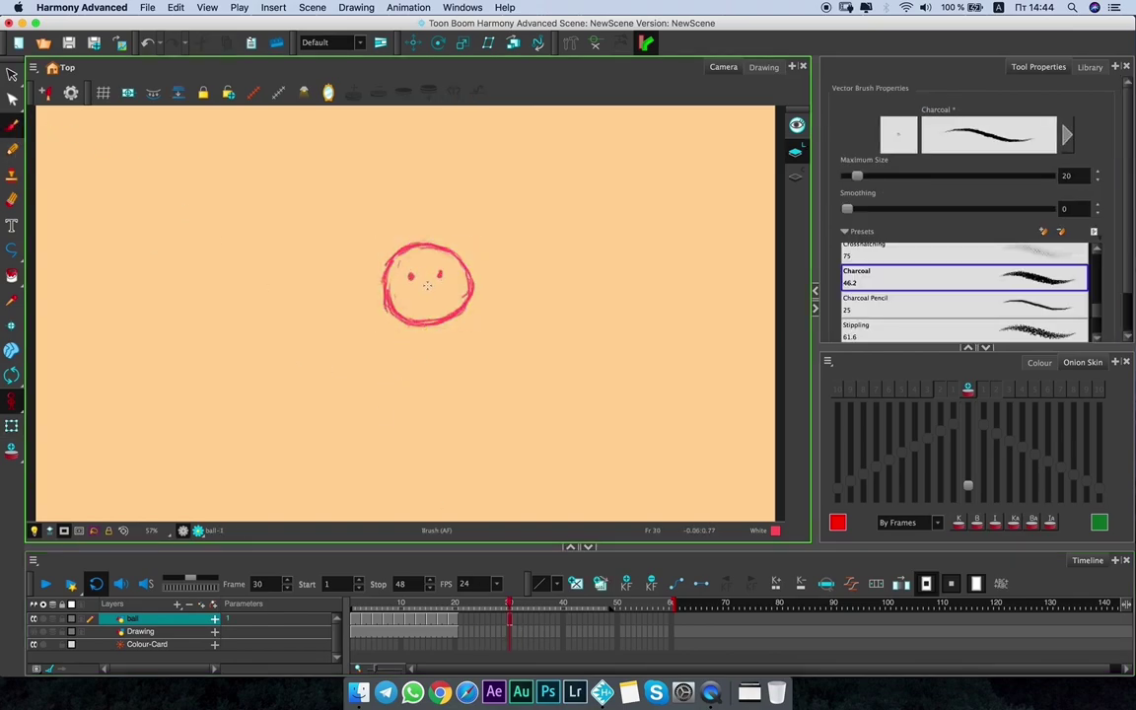
{"action": "left_click_drag", "start_coordinate": [415, 294], "coordinate": [444, 294]}
Compare the ball drawings at frames 1, 20 and 30 and scrub the frames between to see where the face appears.
{"action": "left_click", "coordinate": [460, 609]}
{"action": "mouse_move", "coordinate": [460, 609]}
{"action": "left_mouse_down"}
{"action": "mouse_move", "coordinate": [352, 608]}
{"action": "mouse_move", "coordinate": [449, 608]}
{"action": "mouse_move", "coordinate": [434, 600]}
{"action": "left_mouse_up"}
{"action": "left_click", "coordinate": [352, 604]}
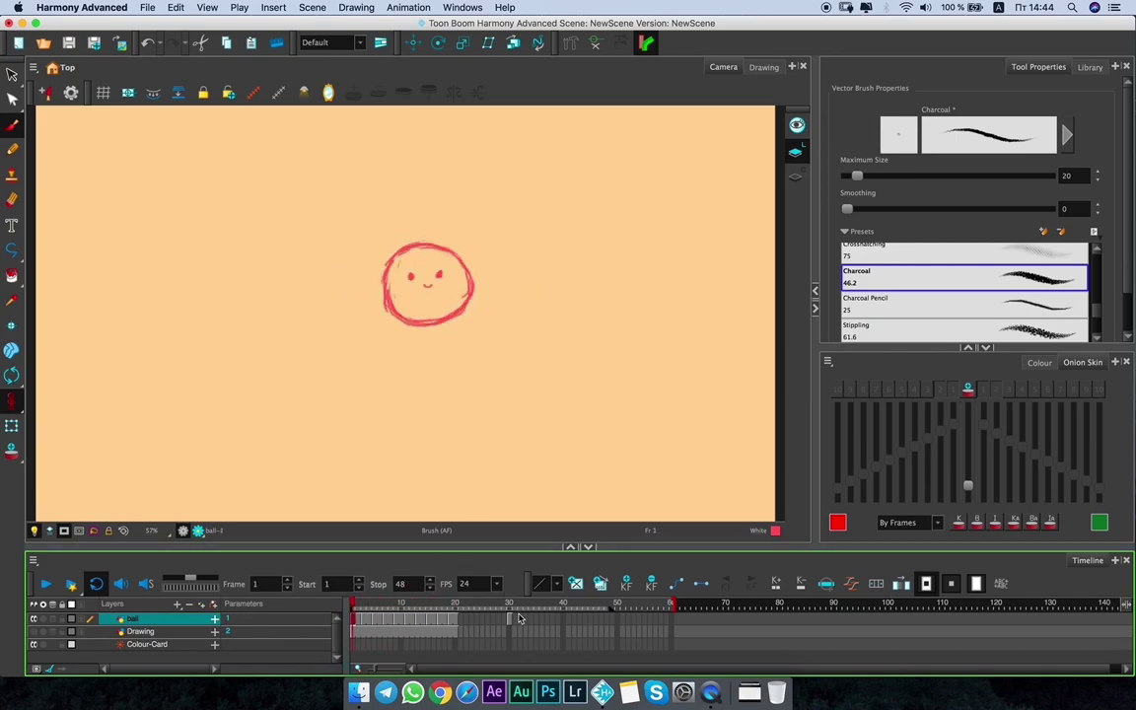
{"action": "left_click", "coordinate": [512, 644]}
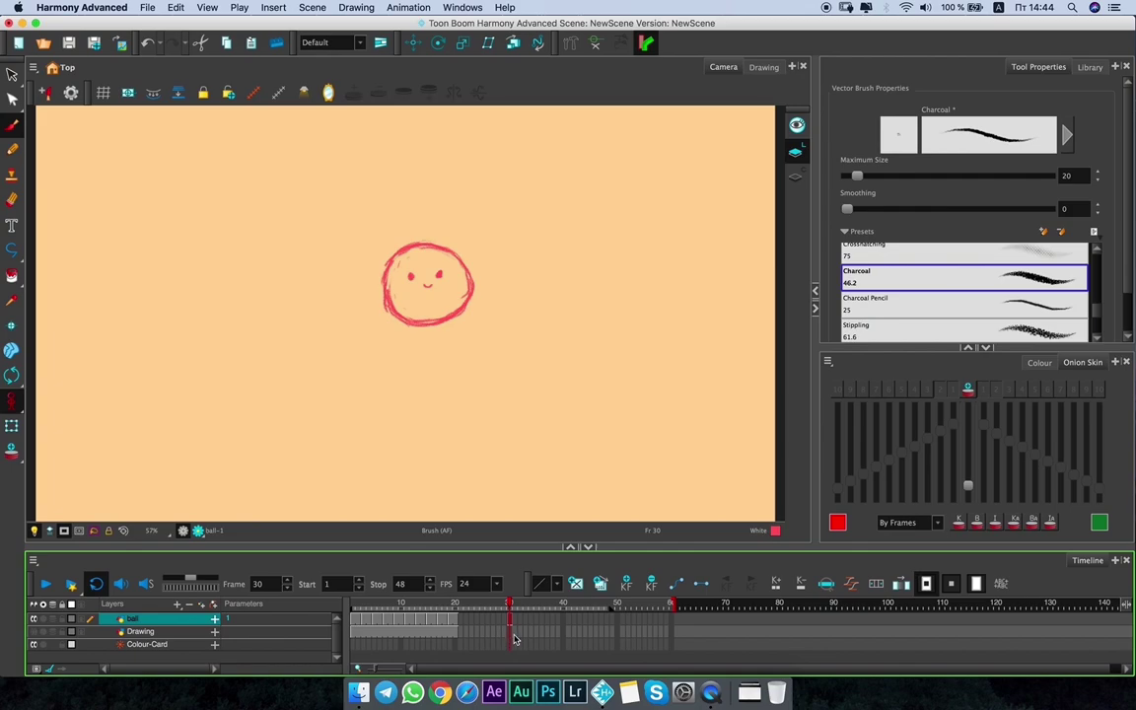
{"action": "left_click_drag", "start_coordinate": [513, 639], "coordinate": [454, 613]}
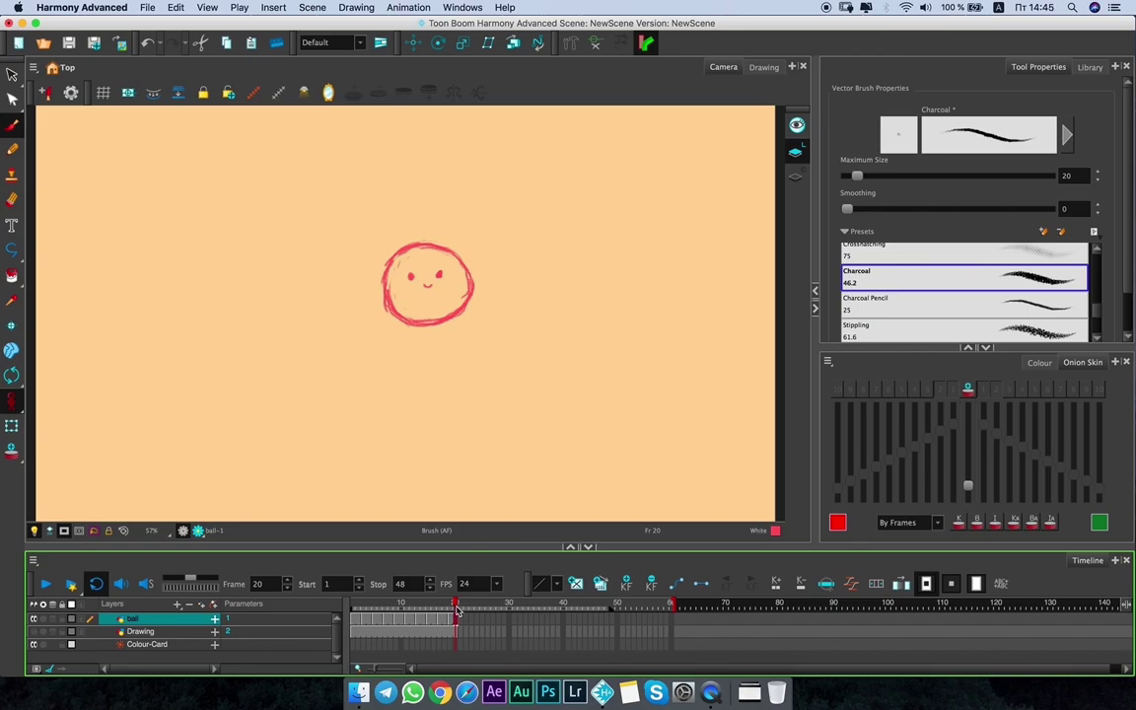
{"action": "left_click_drag", "start_coordinate": [454, 604], "coordinate": [339, 599]}
{"action": "left_click_drag", "start_coordinate": [357, 606], "coordinate": [451, 621]}
{"action": "key", "text": "alt+s"}
{"action": "mouse_move", "coordinate": [439, 292]}
{"action": "left_mouse_down"}
{"action": "mouse_move", "coordinate": [404, 269]}
{"action": "mouse_move", "coordinate": [439, 292]}
{"action": "left_mouse_up"}
{"action": "mouse_move", "coordinate": [404, 603]}
{"action": "left_mouse_down"}
{"action": "mouse_move", "coordinate": [350, 600]}
{"action": "mouse_move", "coordinate": [452, 616]}
{"action": "left_mouse_up"}
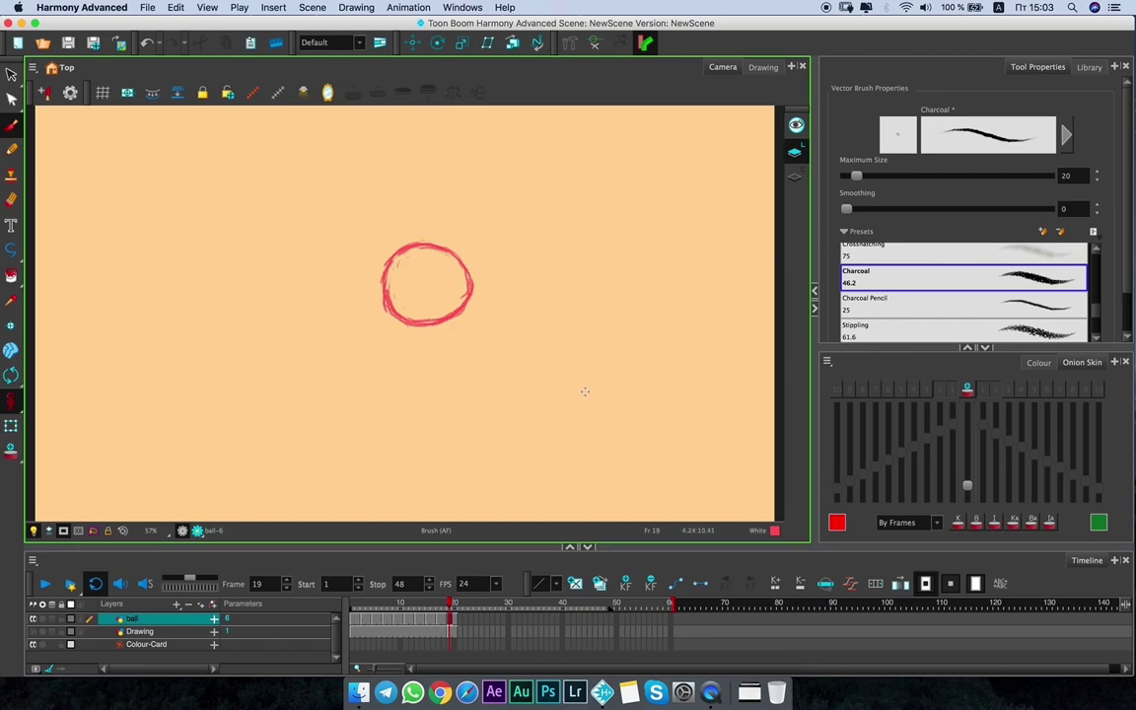
Try substituting the ball's drawing at frame 19 with drawing 5 and with an empty exposure in the library.
{"action": "left_click", "coordinate": [1090, 67]}
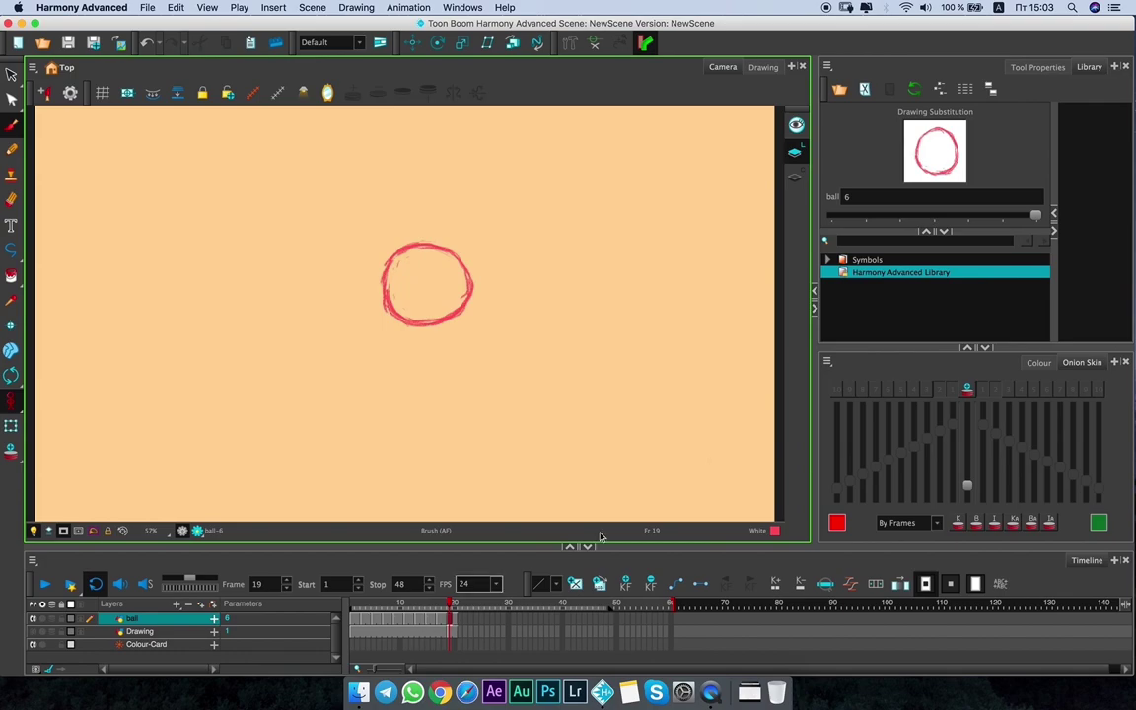
{"action": "left_click_drag", "start_coordinate": [1035, 215], "coordinate": [1001, 218]}
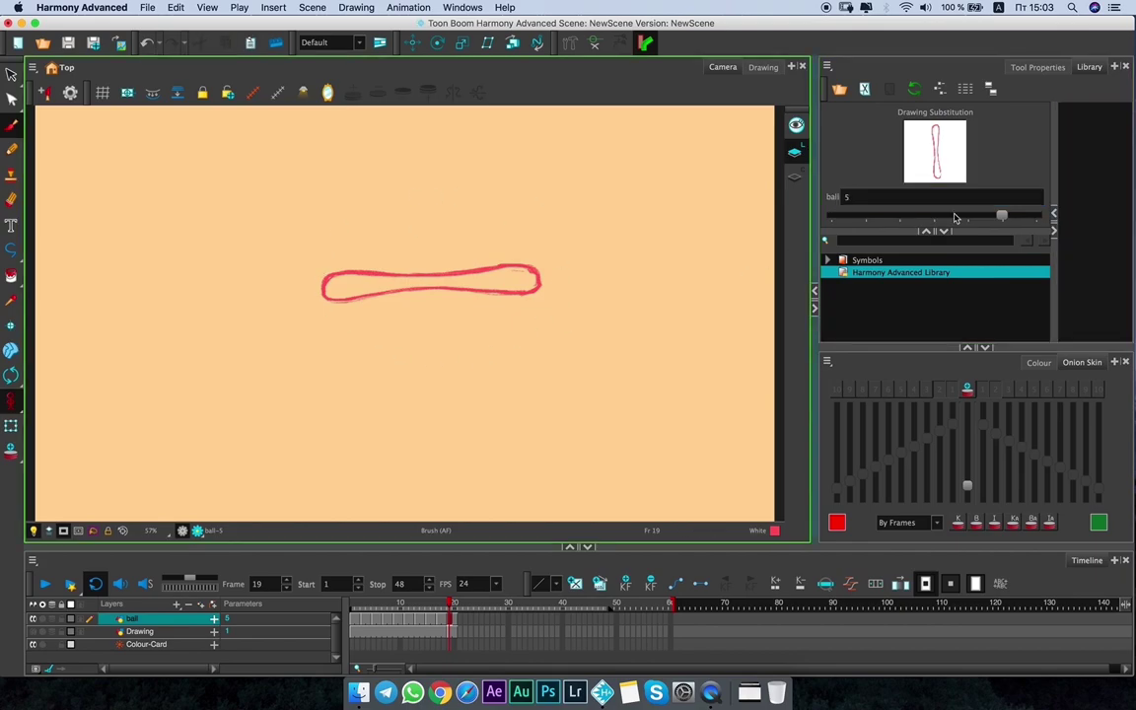
{"action": "left_click_drag", "start_coordinate": [1001, 215], "coordinate": [835, 219]}
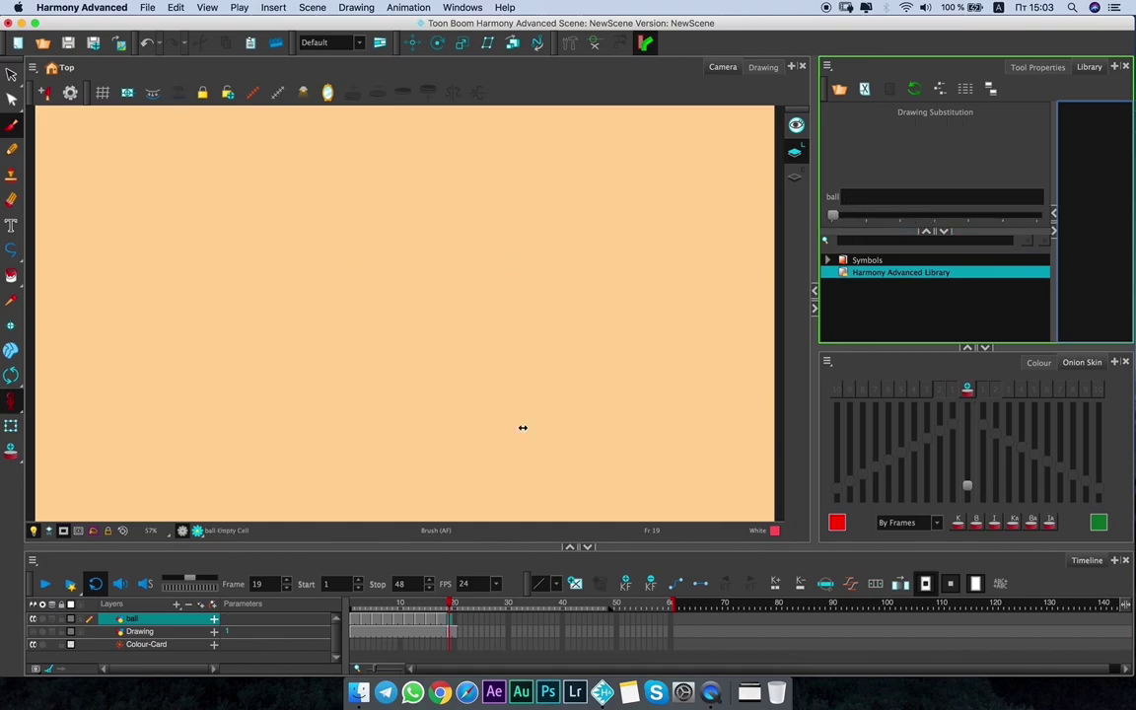
Try clearing all the ball layer's exposures and exposing drawing 2 at frame 15, and undo both changes.
{"action": "left_click_drag", "start_coordinate": [457, 620], "coordinate": [332, 621]}
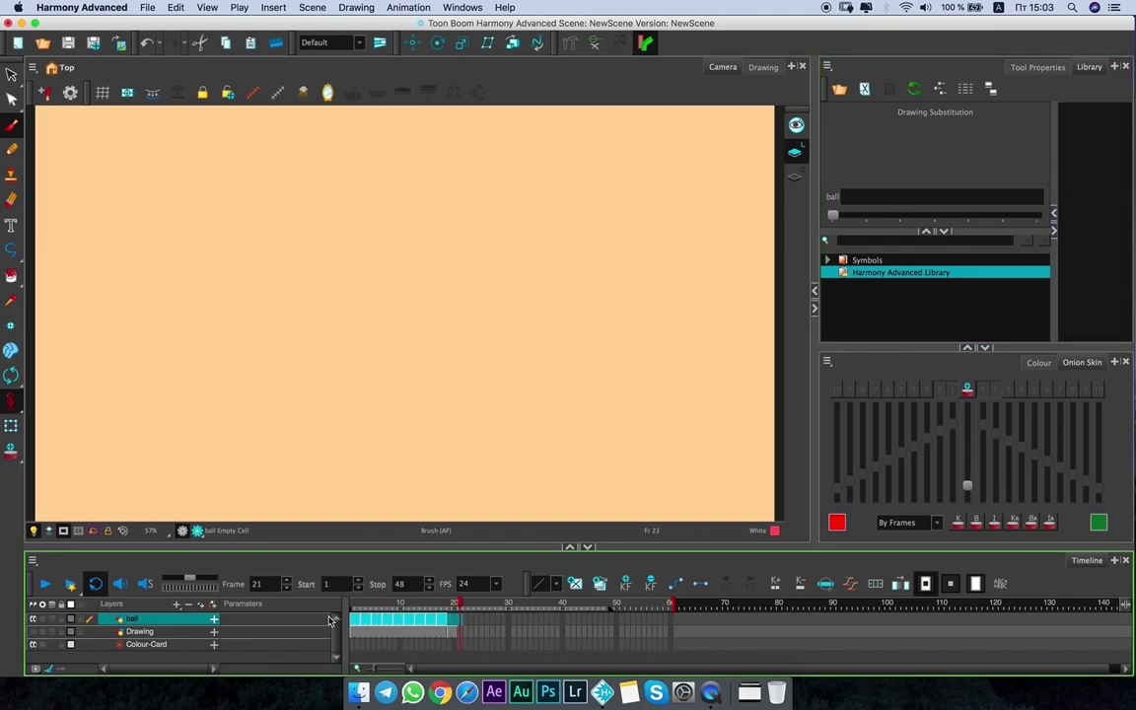
{"action": "left_click", "coordinate": [426, 603]}
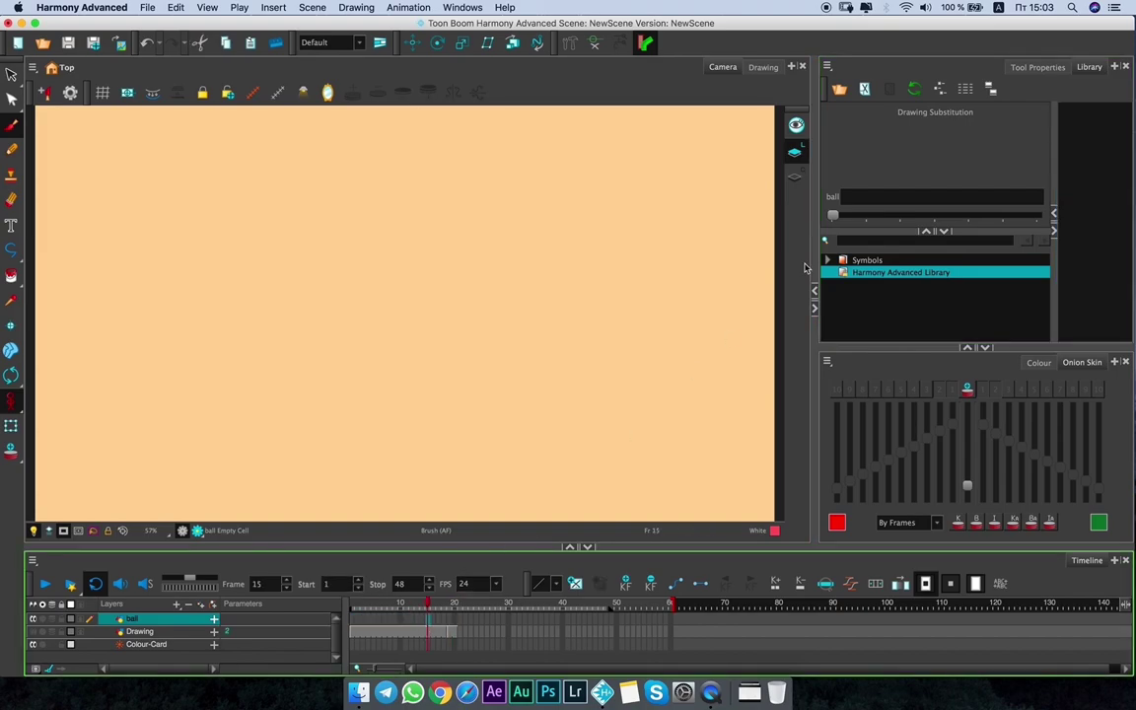
{"action": "left_click_drag", "start_coordinate": [832, 215], "coordinate": [895, 219]}
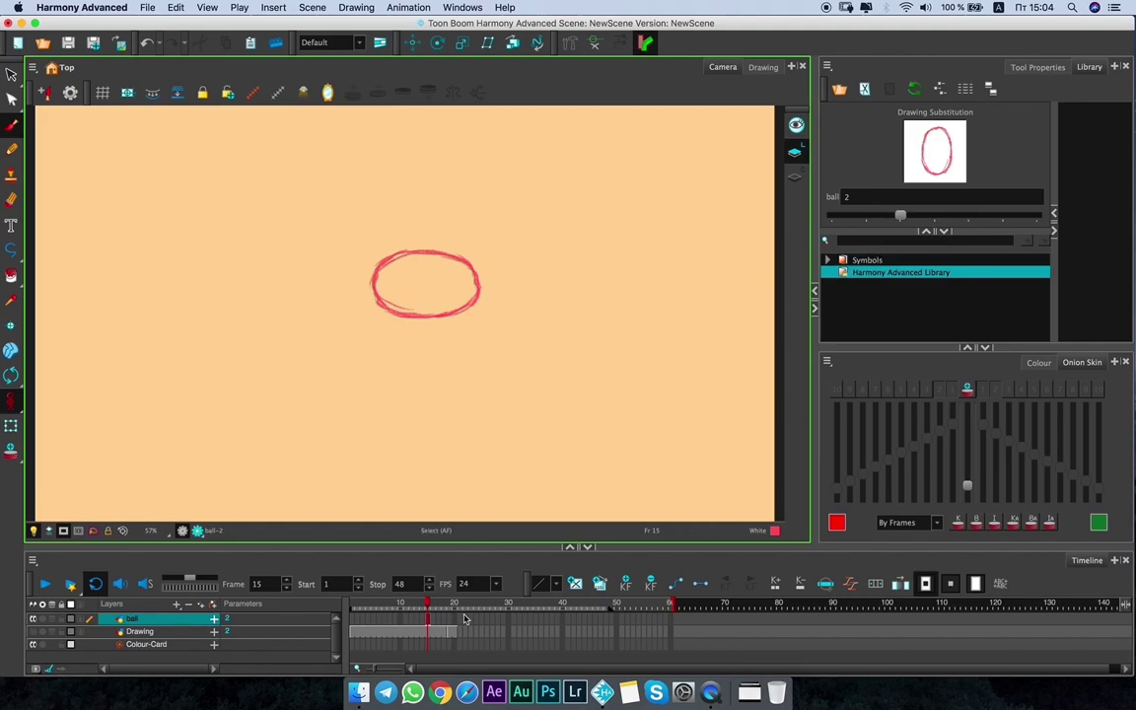
{"action": "key", "text": "super+z"}
{"action": "key", "text": "super+shift+z"}
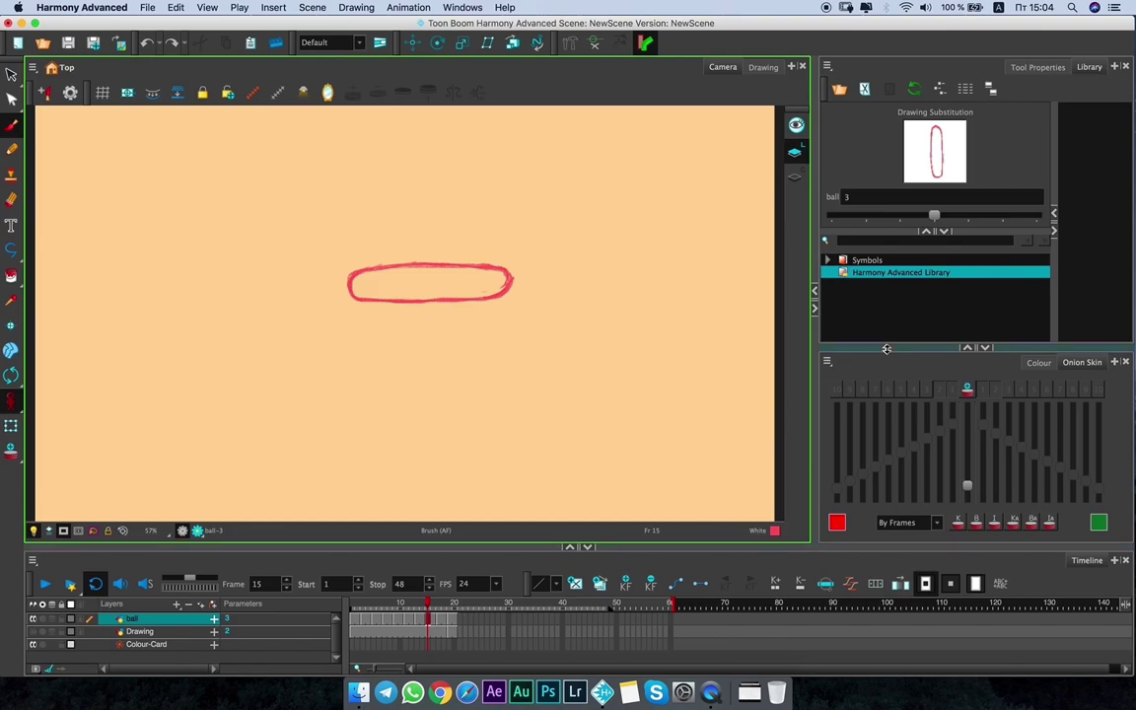
Open the Drawing Substitutions view and adjust the thumbnail size of the ball's drawings.
{"action": "left_click", "coordinate": [1115, 66]}
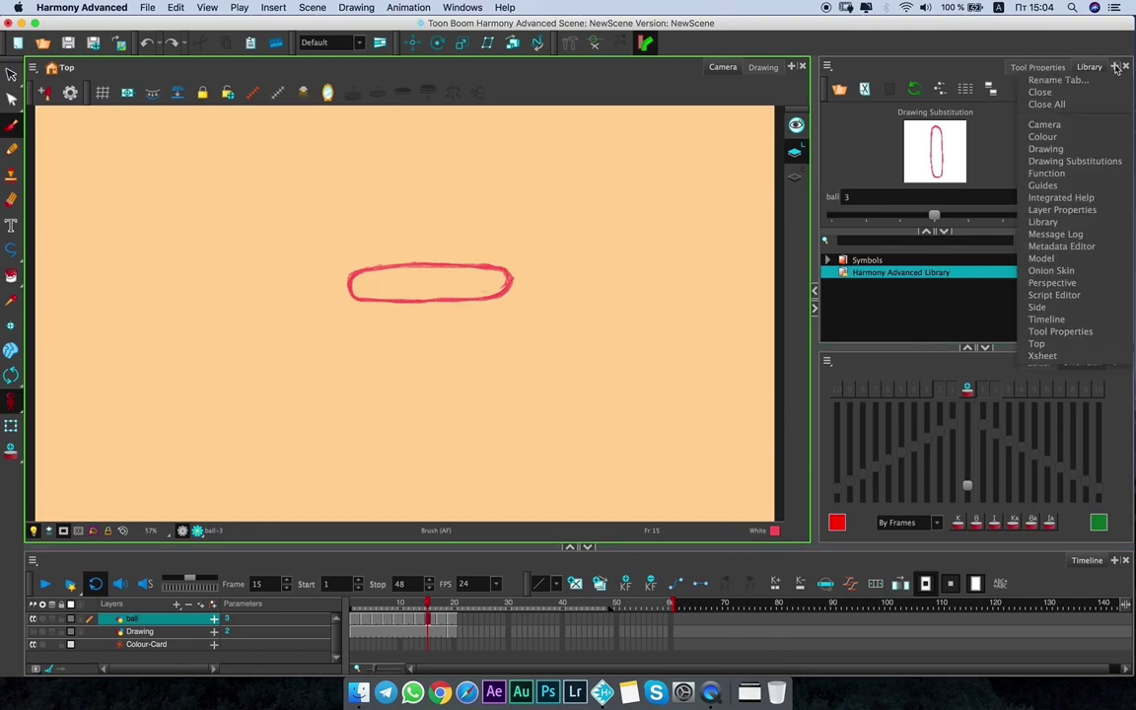
{"action": "left_click", "coordinate": [1075, 162]}
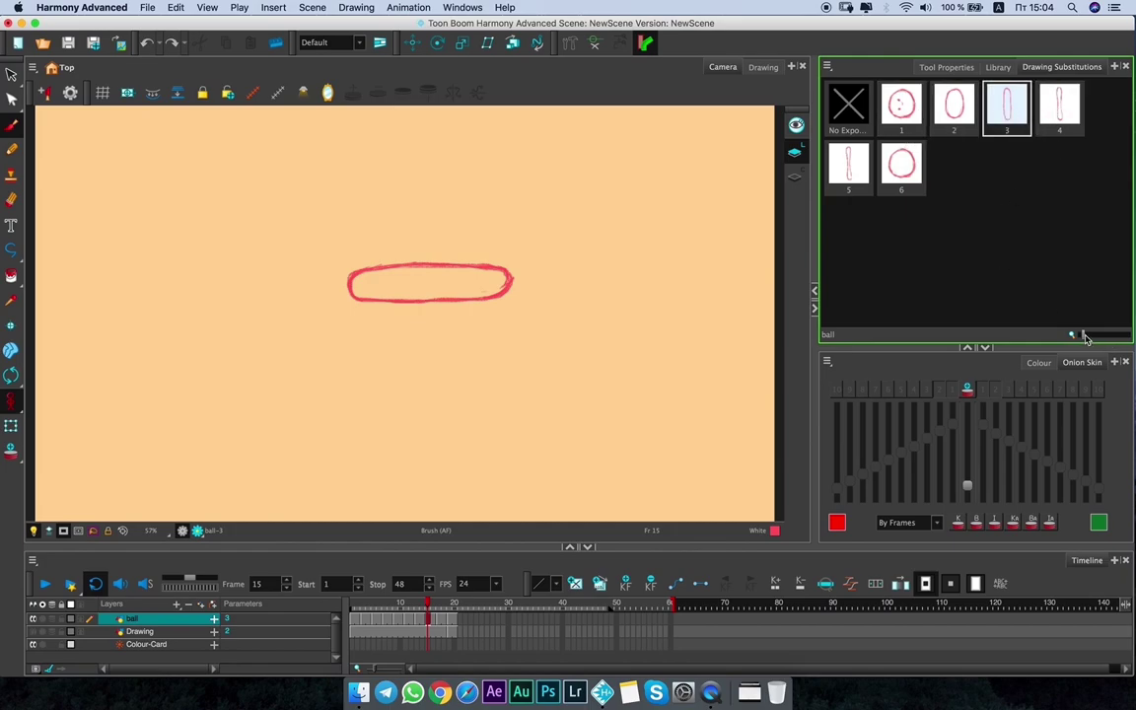
{"action": "left_click_drag", "start_coordinate": [1083, 334], "coordinate": [1074, 336]}
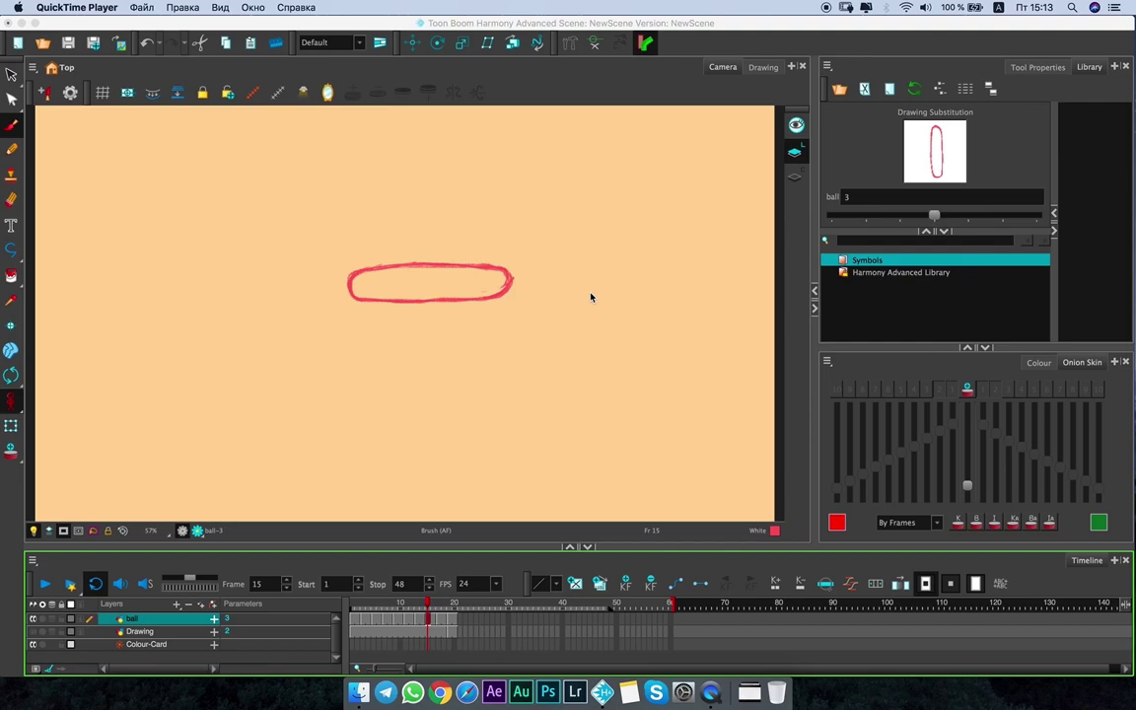
Grant the right to modify the Harmony Advanced Library folder.
{"action": "left_click", "coordinate": [932, 273]}
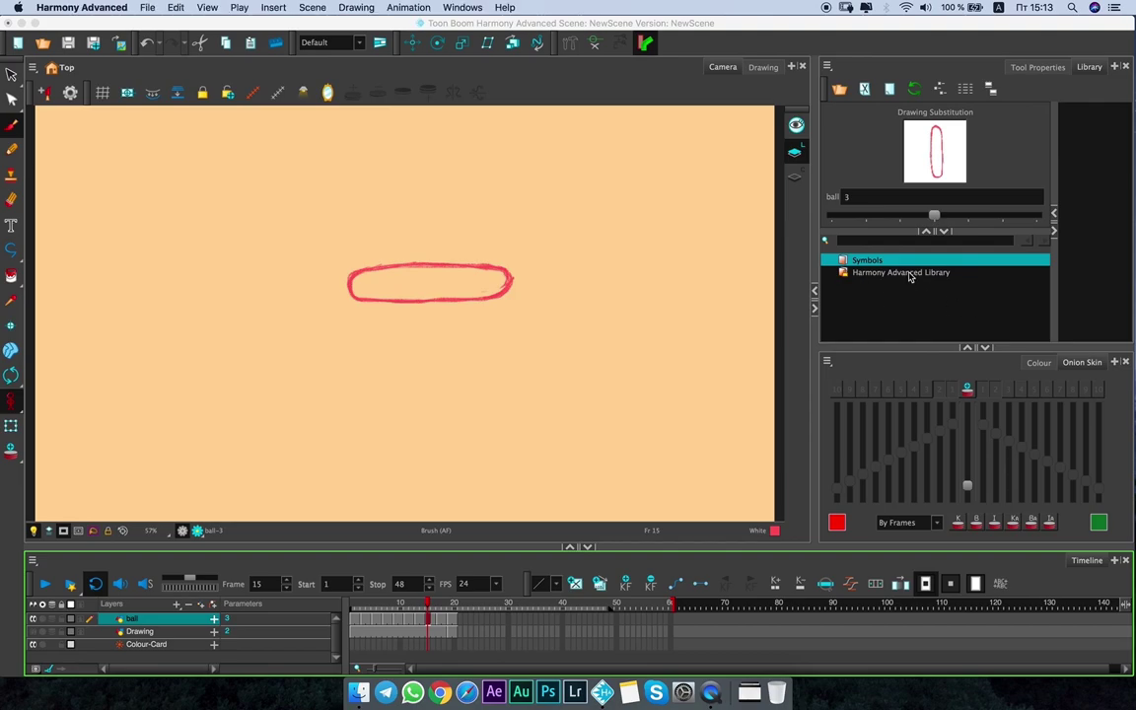
{"action": "right_click", "coordinate": [908, 275]}
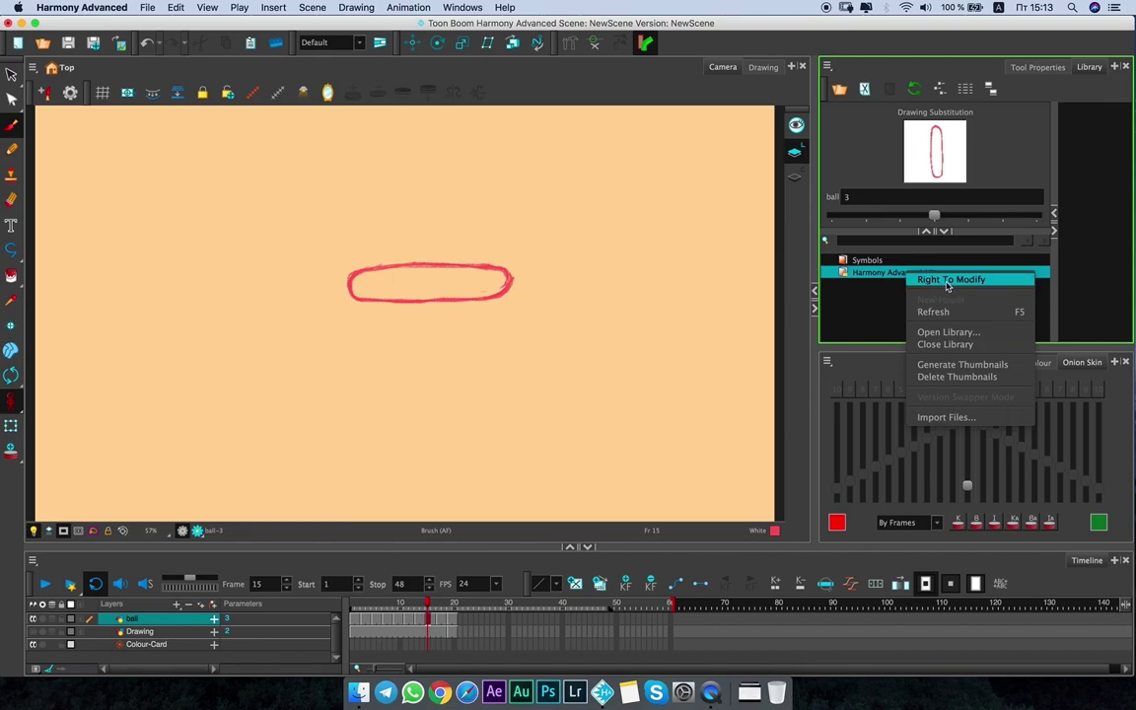
{"action": "left_click", "coordinate": [948, 280]}
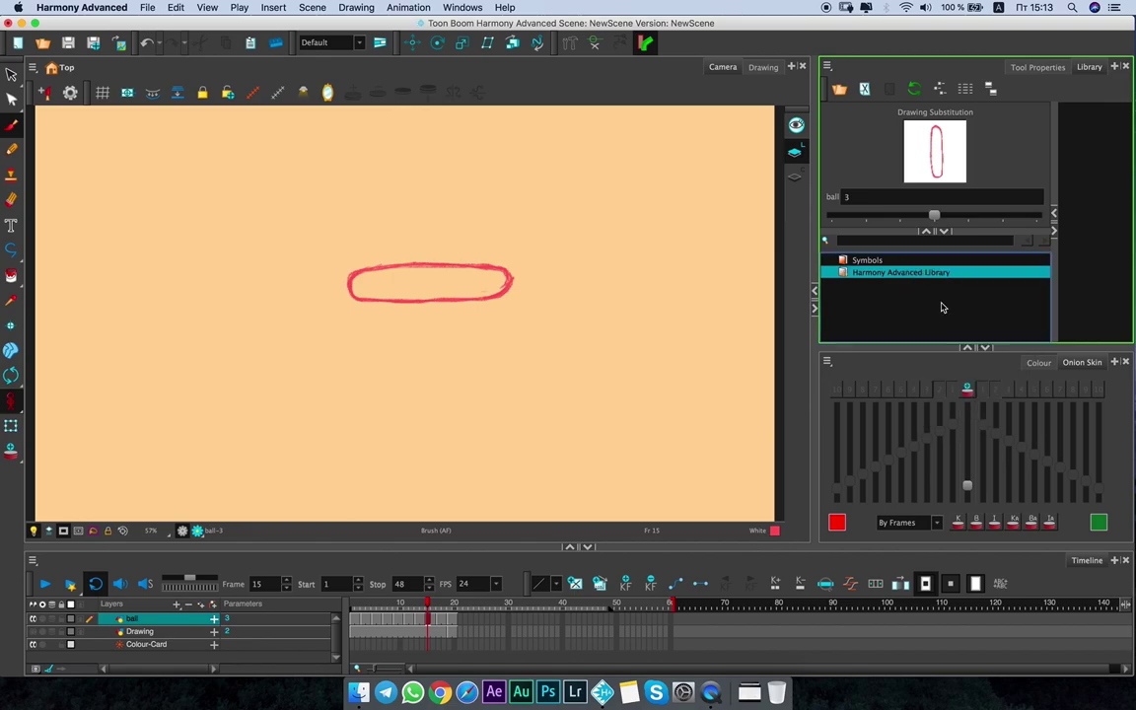
View the file types supported for importing SWF and Illustrator files to the library, and cancel the import.
{"action": "left_click", "coordinate": [148, 7]}
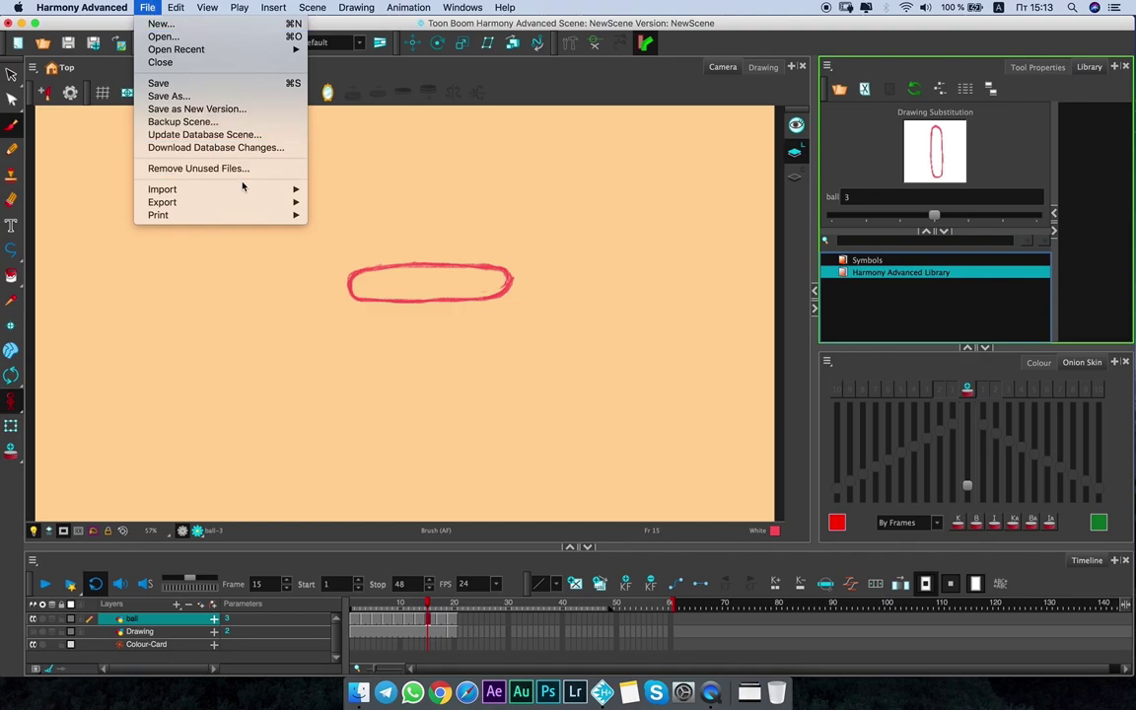
{"action": "mouse_move", "coordinate": [248, 193]}
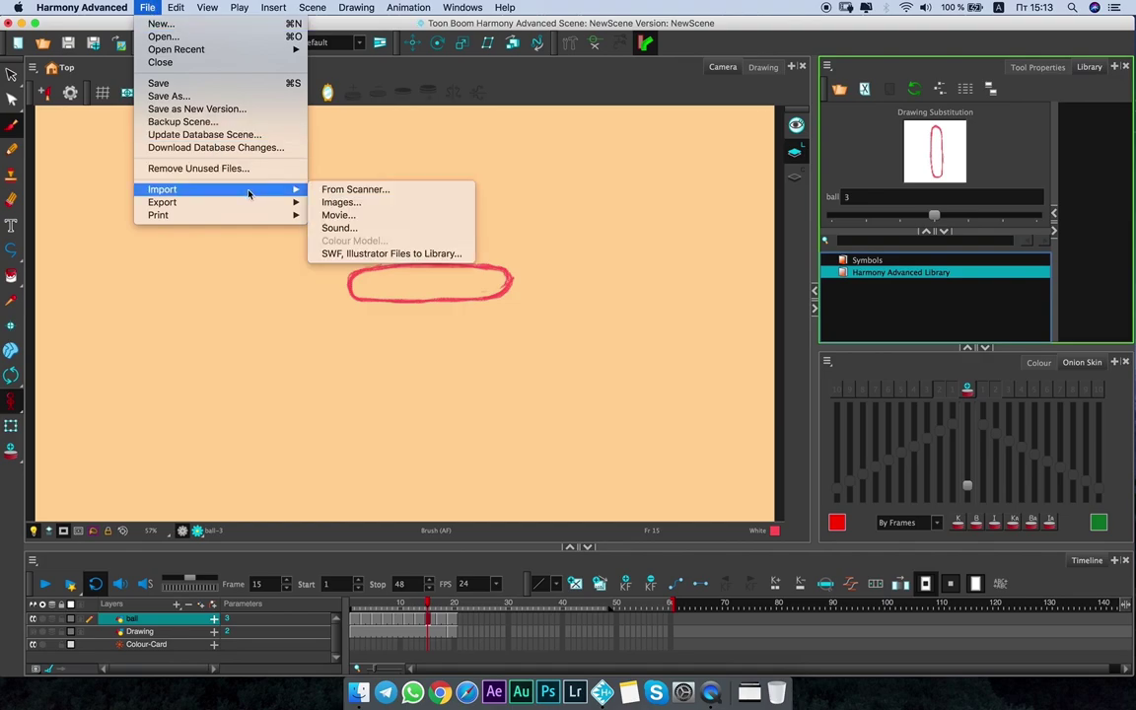
{"action": "left_click", "coordinate": [370, 254]}
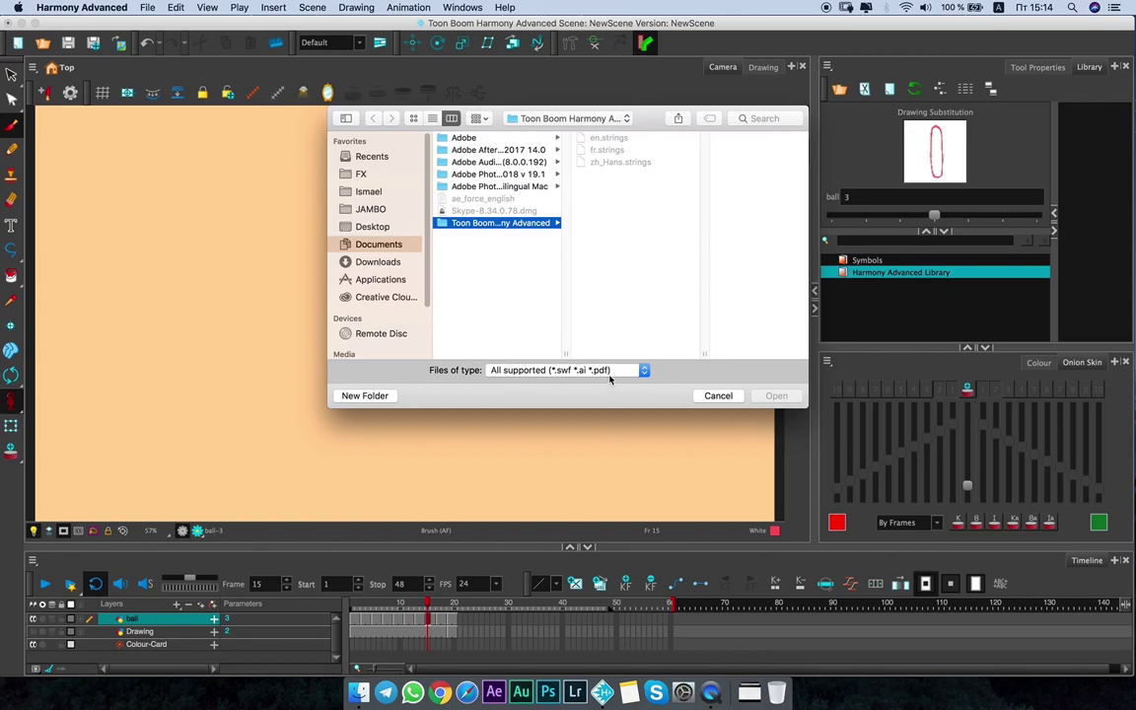
{"action": "left_click", "coordinate": [717, 394]}
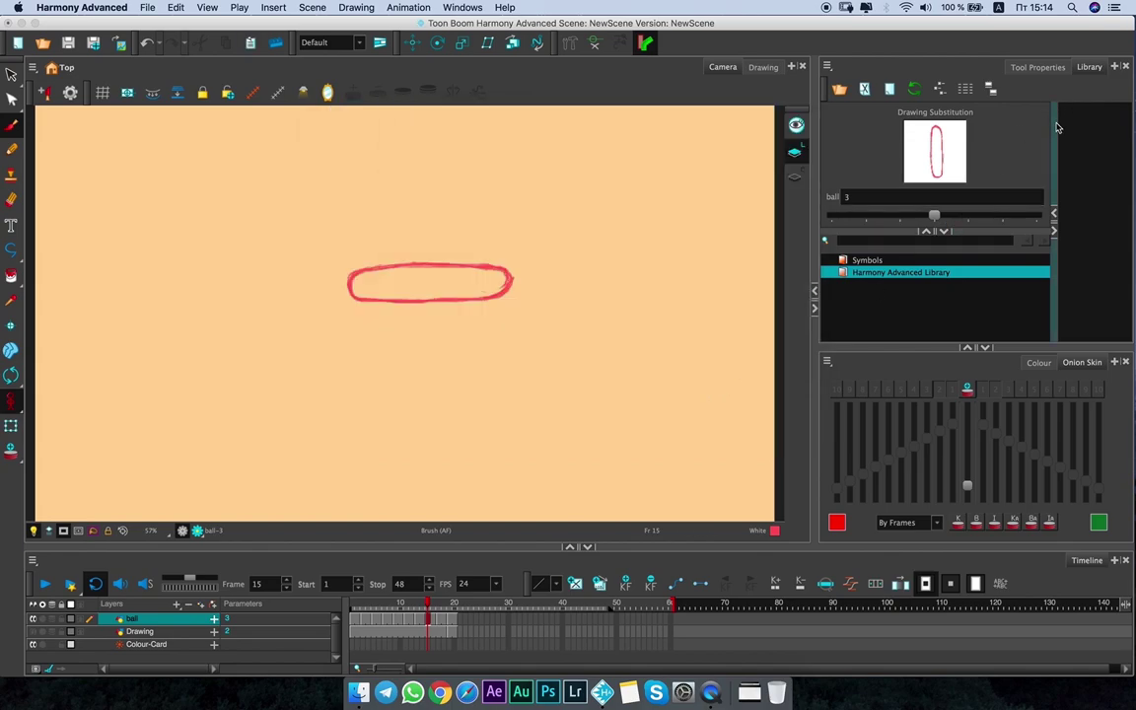
Widen the library's symbol preview area and try the drawing substitution control for the ball.
{"action": "left_click_drag", "start_coordinate": [1053, 130], "coordinate": [1023, 129]}
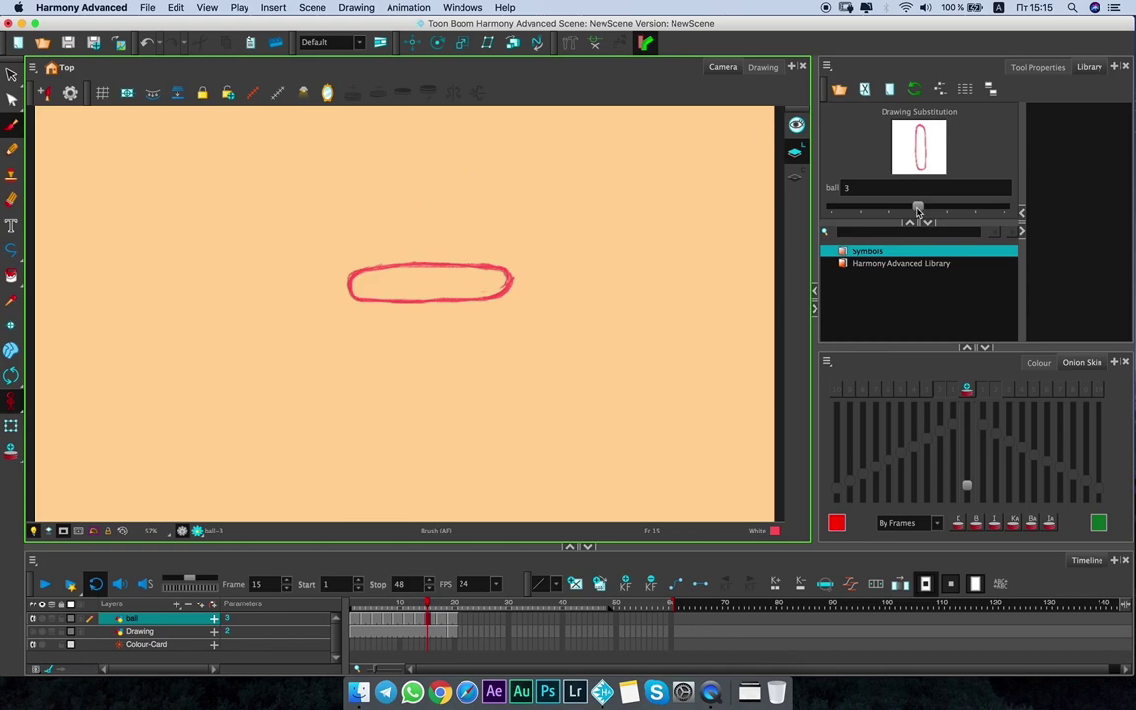
{"action": "mouse_move", "coordinate": [918, 208]}
{"action": "left_mouse_down"}
{"action": "mouse_move", "coordinate": [940, 210]}
{"action": "mouse_move", "coordinate": [915, 211]}
{"action": "left_mouse_up"}
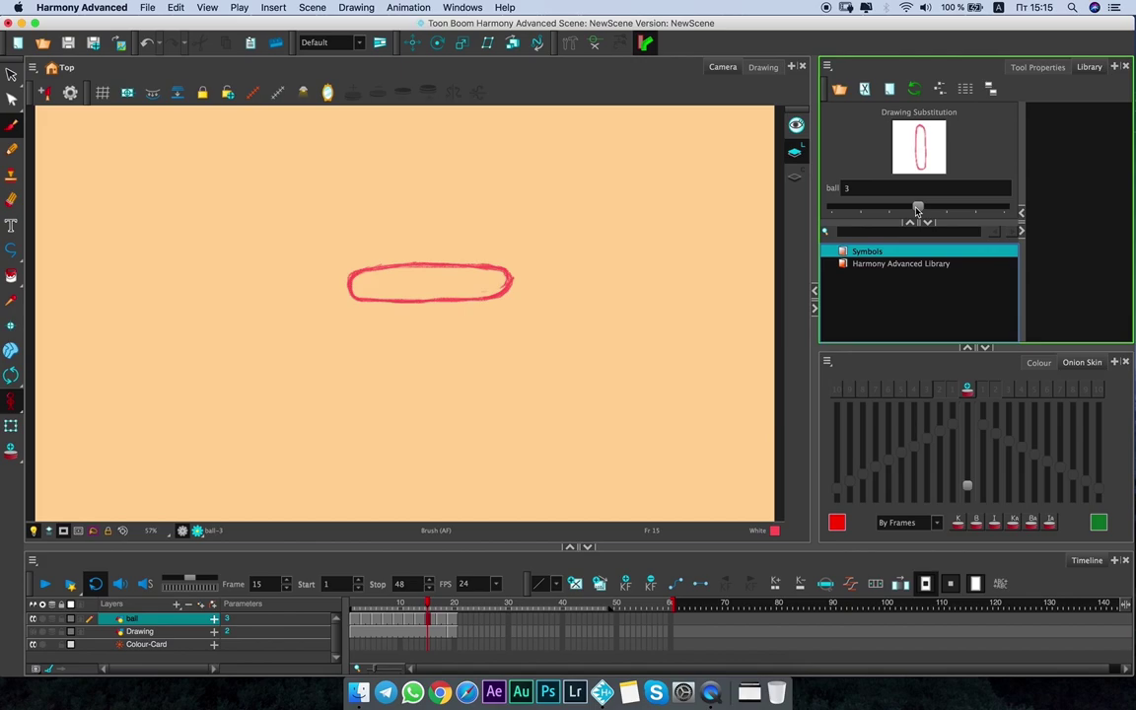
Activate the Contour Editor and show its tool properties.
{"action": "key", "text": "alt+q"}
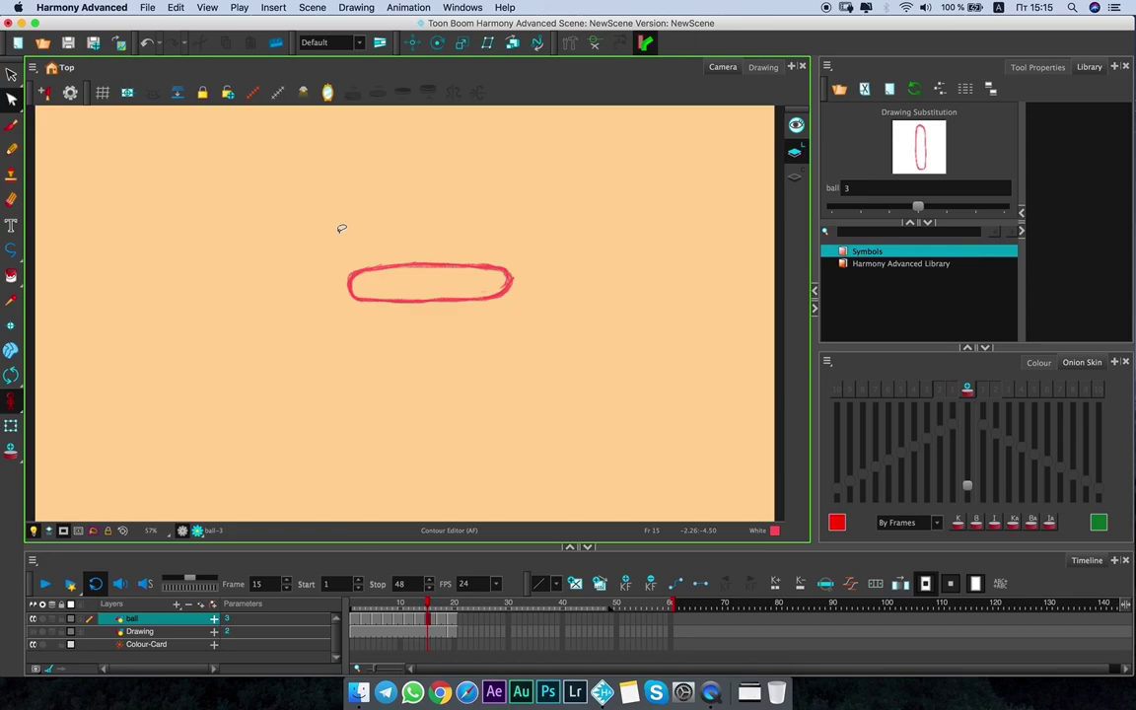
{"action": "left_click", "coordinate": [1037, 67]}
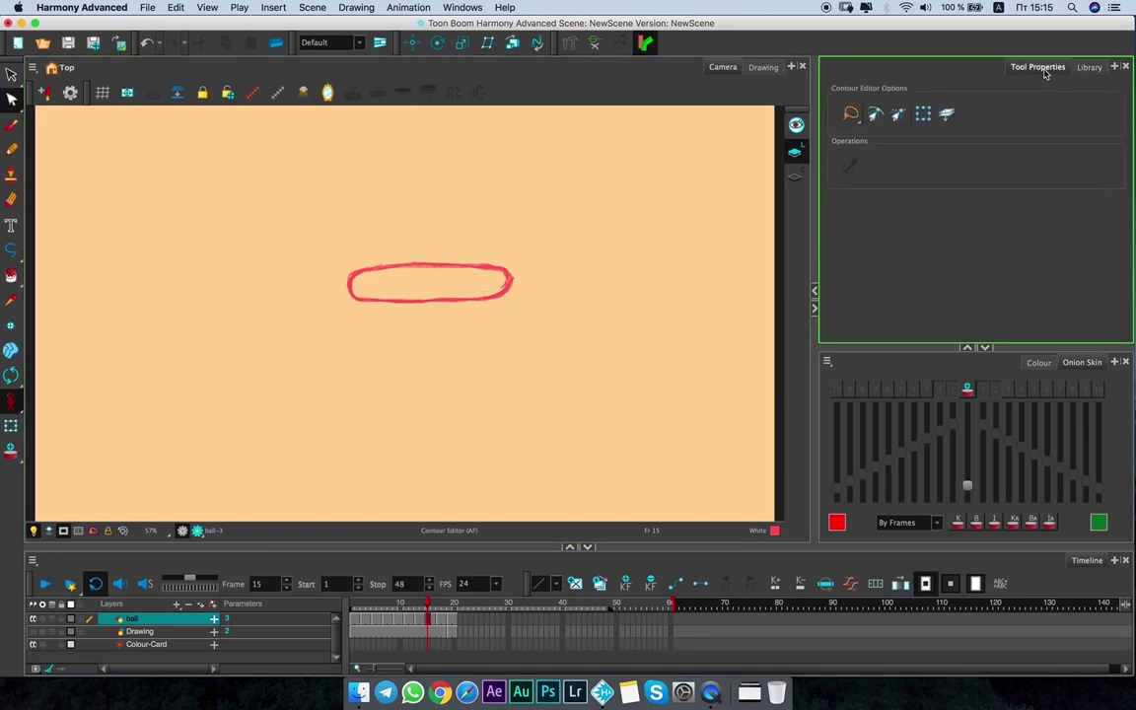
Activate the Select tool and confirm a scene length of 60 frames.
{"action": "left_click", "coordinate": [11, 74]}
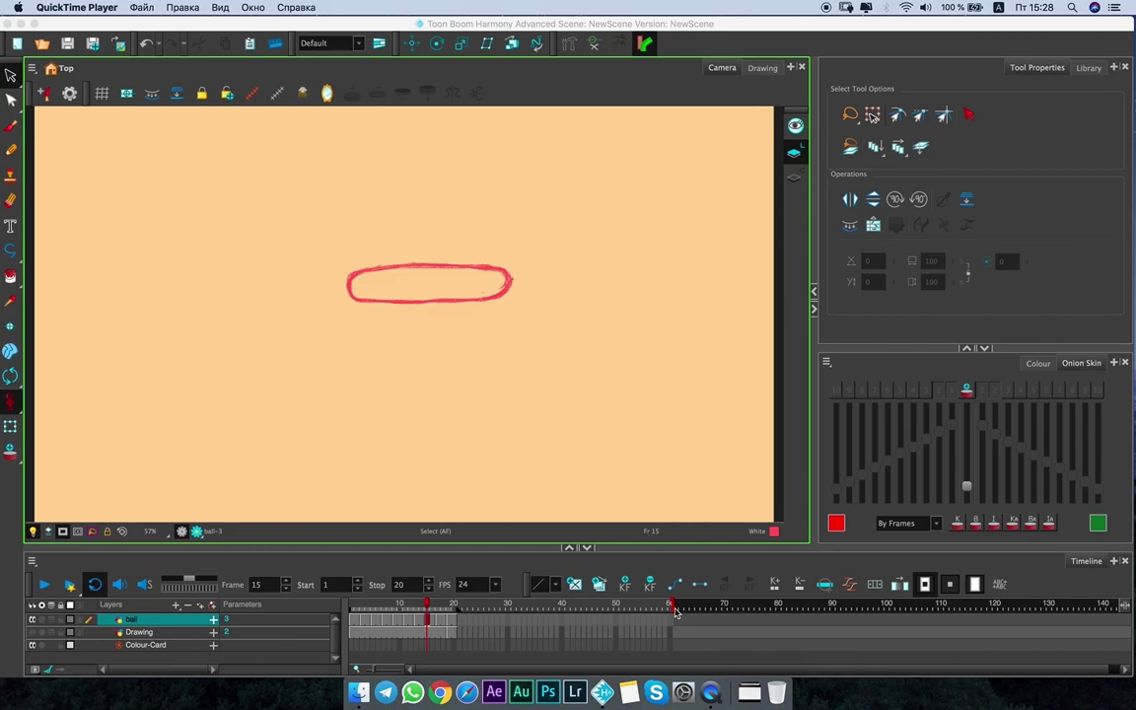
{"action": "mouse_move", "coordinate": [676, 612]}
{"action": "left_mouse_down"}
{"action": "mouse_move", "coordinate": [777, 612]}
{"action": "mouse_move", "coordinate": [671, 612]}
{"action": "left_mouse_up"}
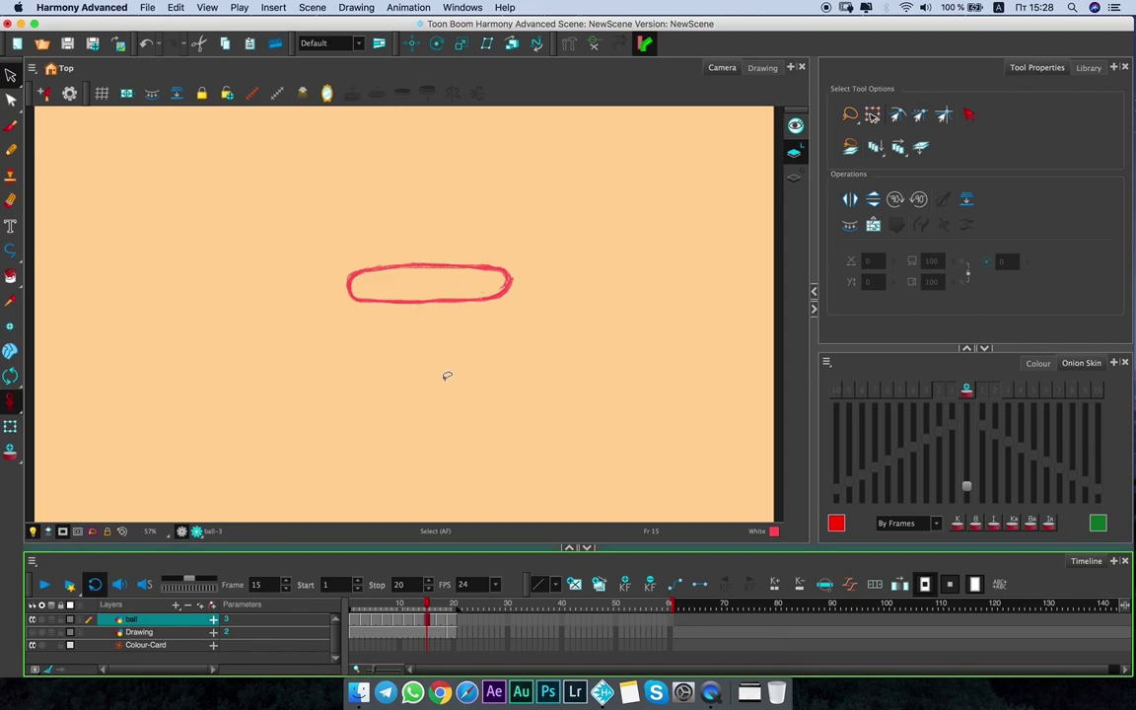
{"action": "left_click", "coordinate": [313, 7]}
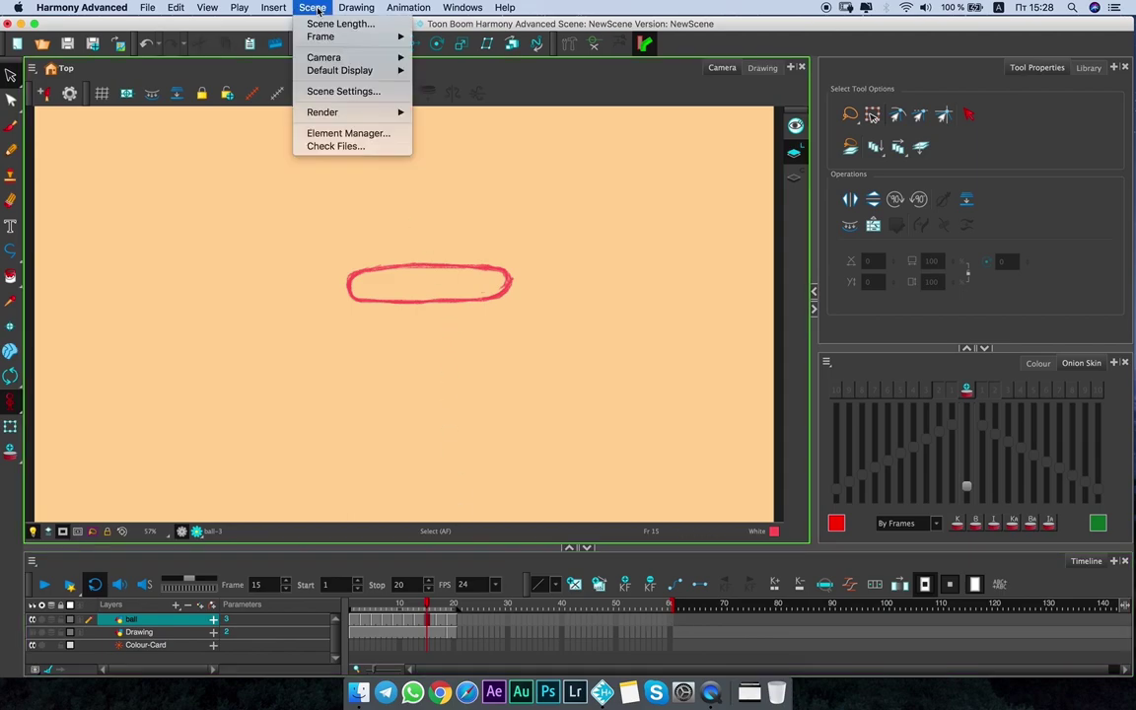
{"action": "left_click", "coordinate": [323, 23]}
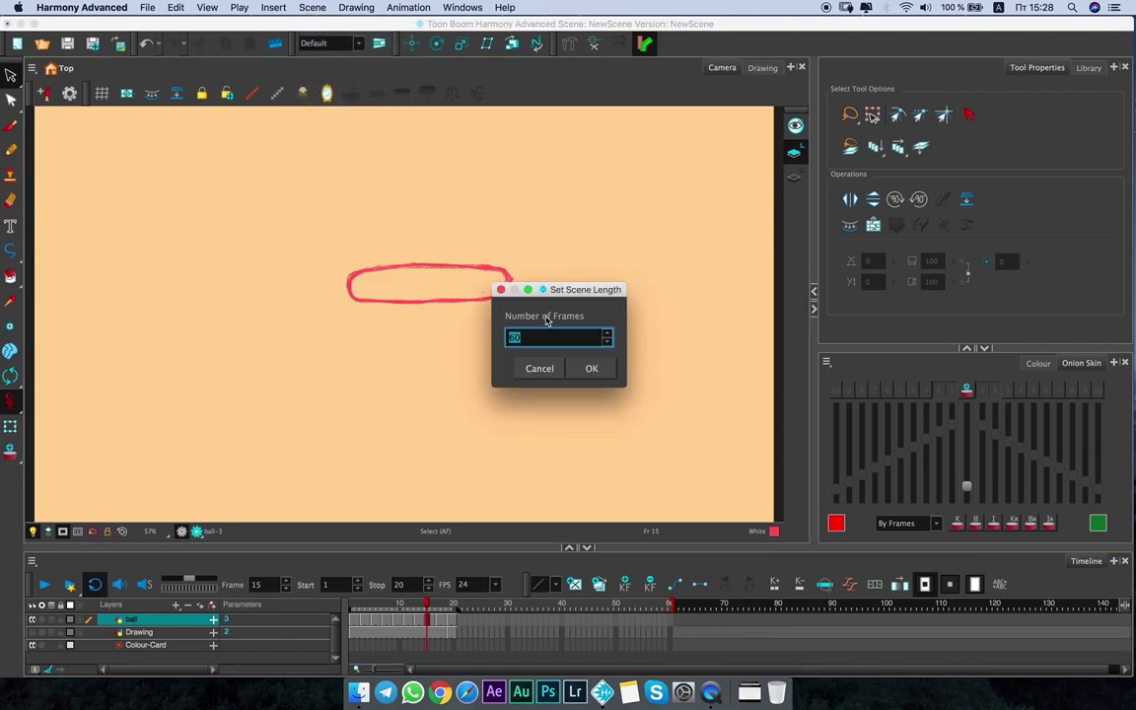
{"action": "left_click_drag", "start_coordinate": [558, 296], "coordinate": [614, 352]}
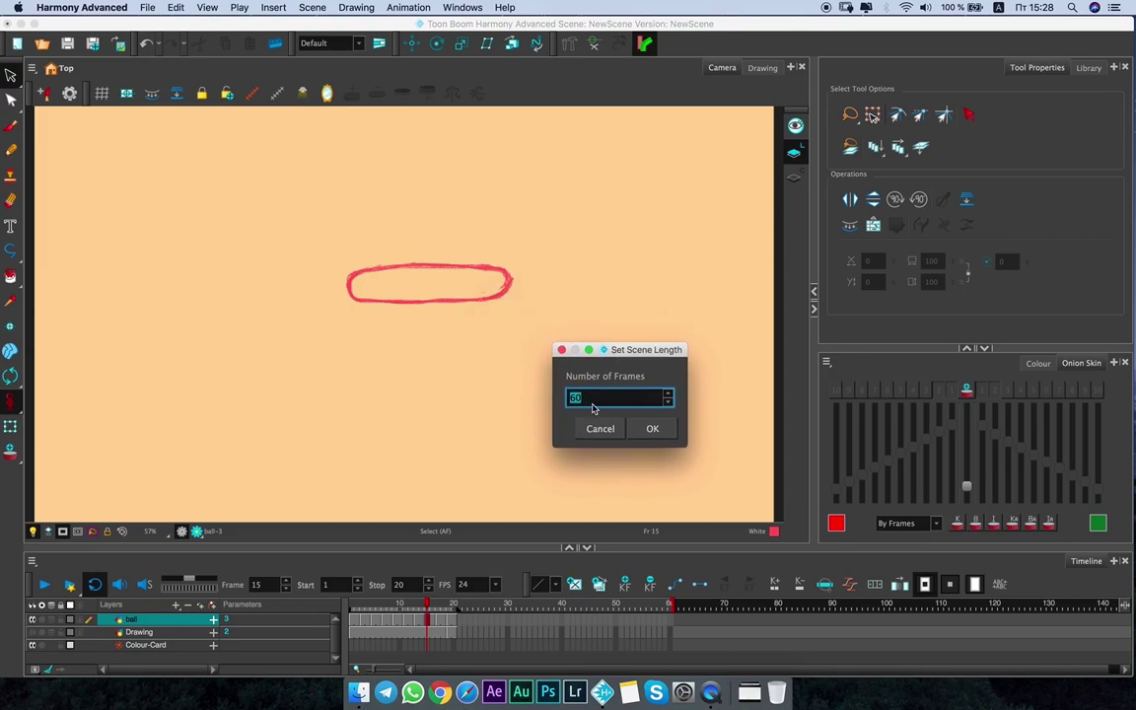
{"action": "key", "text": "Return"}
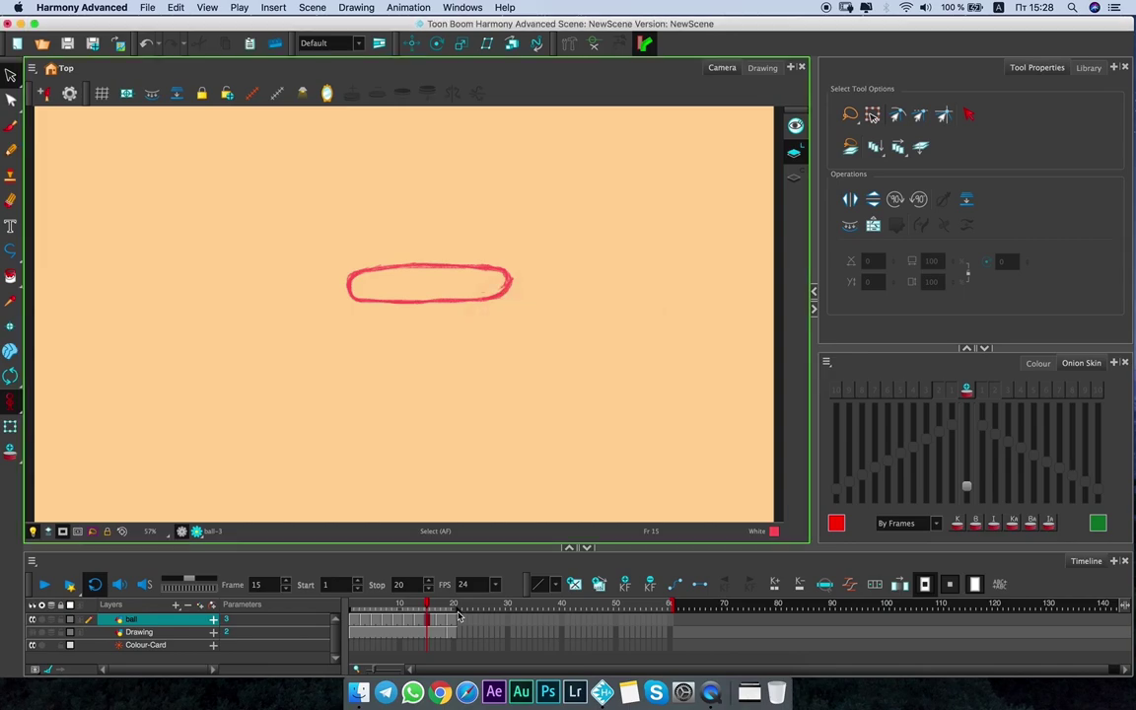
Compare playback with the stop frame at 20 and at 60, and return the stop frame to 20.
{"action": "mouse_move", "coordinate": [460, 616]}
{"action": "left_mouse_down"}
{"action": "mouse_move", "coordinate": [550, 615]}
{"action": "mouse_move", "coordinate": [457, 619]}
{"action": "left_mouse_up"}
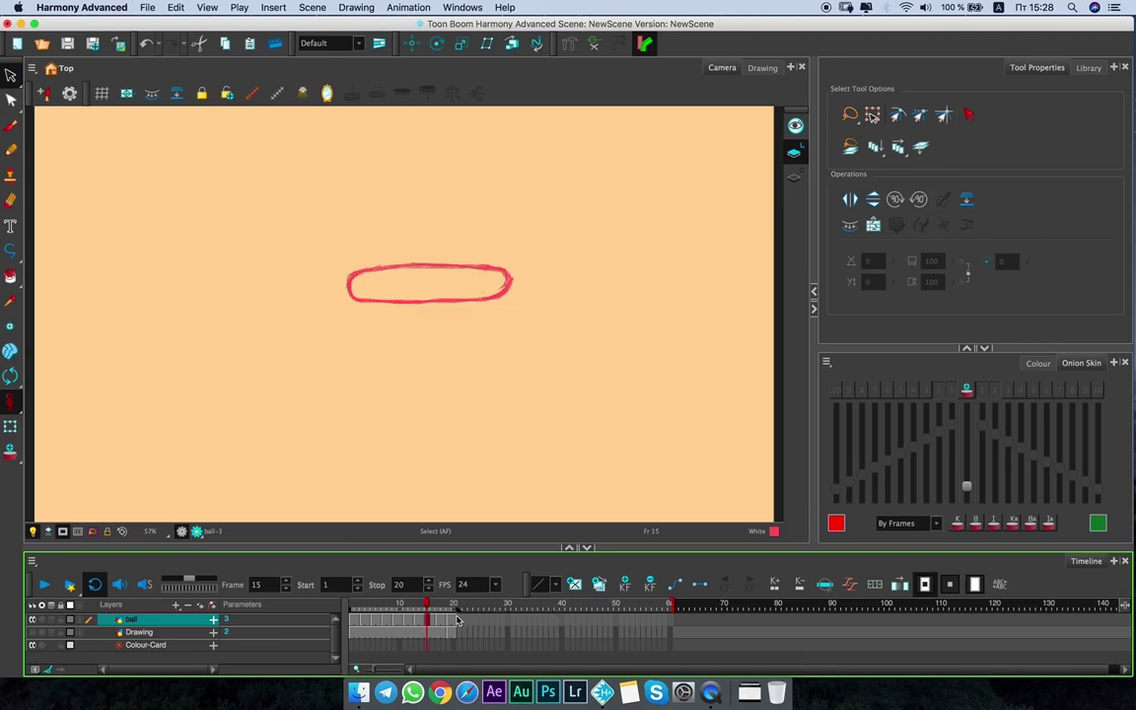
{"action": "left_click", "coordinate": [42, 586]}
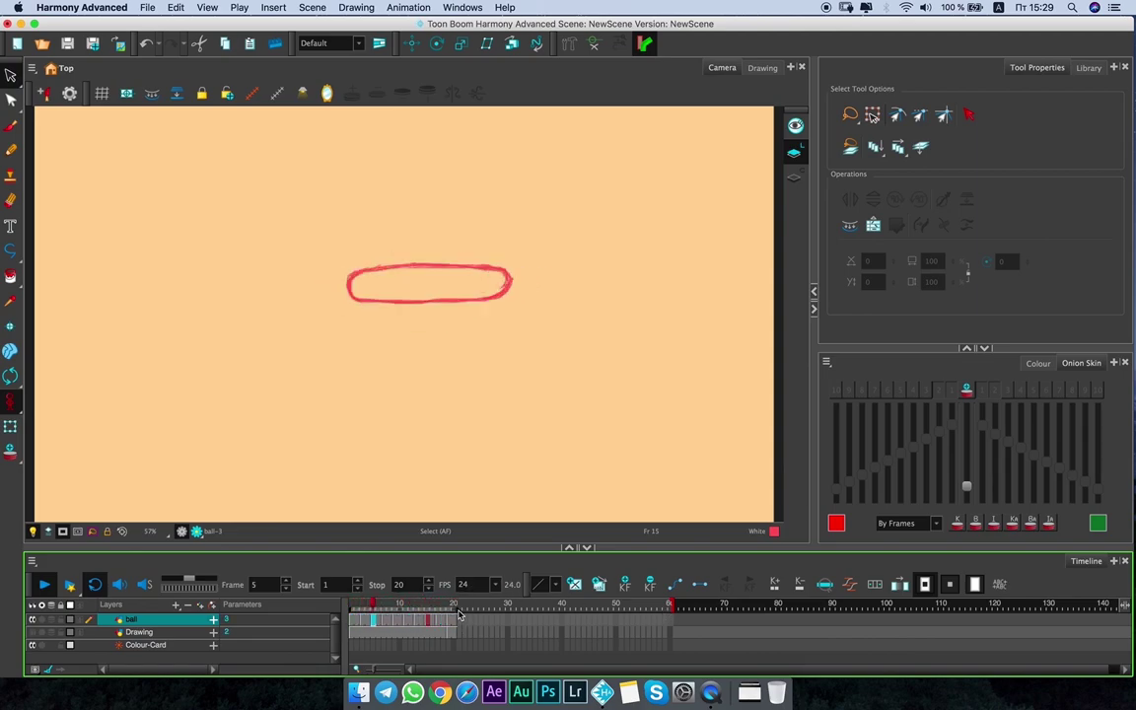
{"action": "key", "text": "Return"}
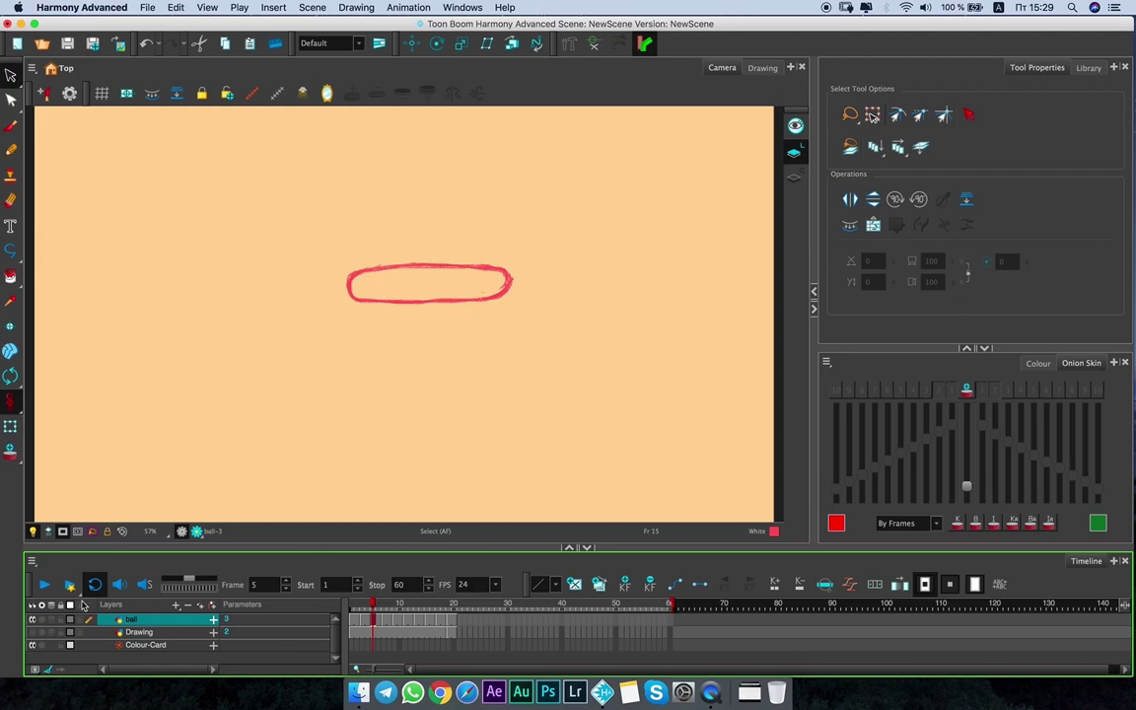
{"action": "left_click", "coordinate": [44, 584]}
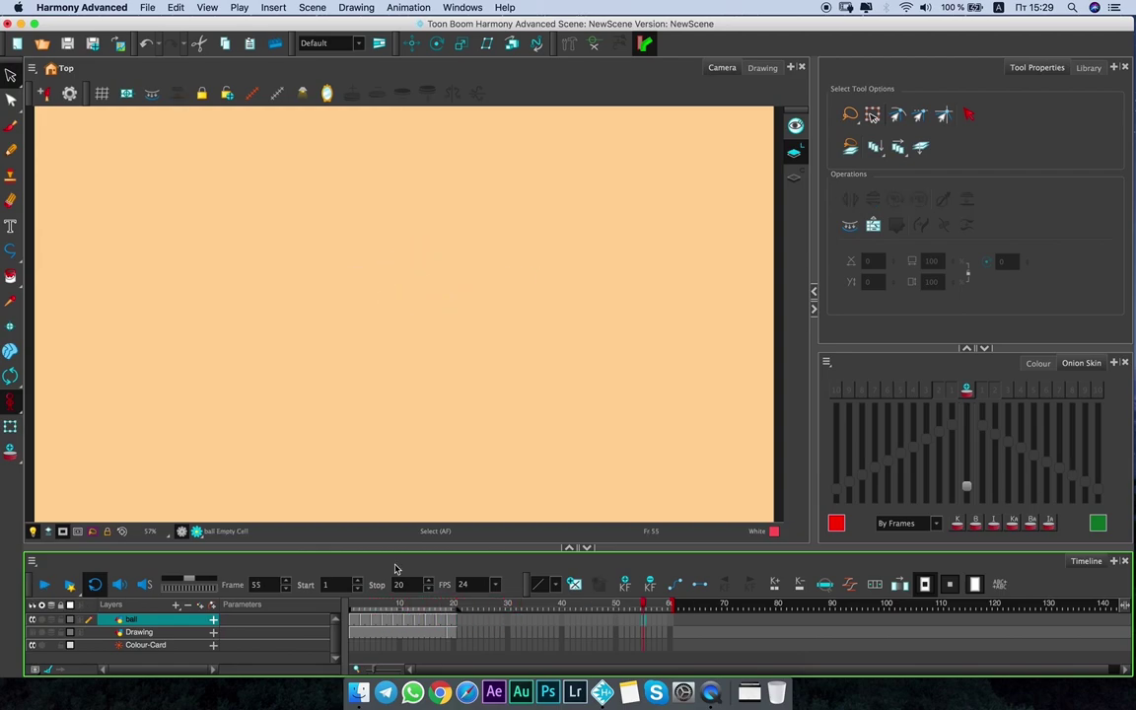
{"action": "left_click", "coordinate": [44, 587]}
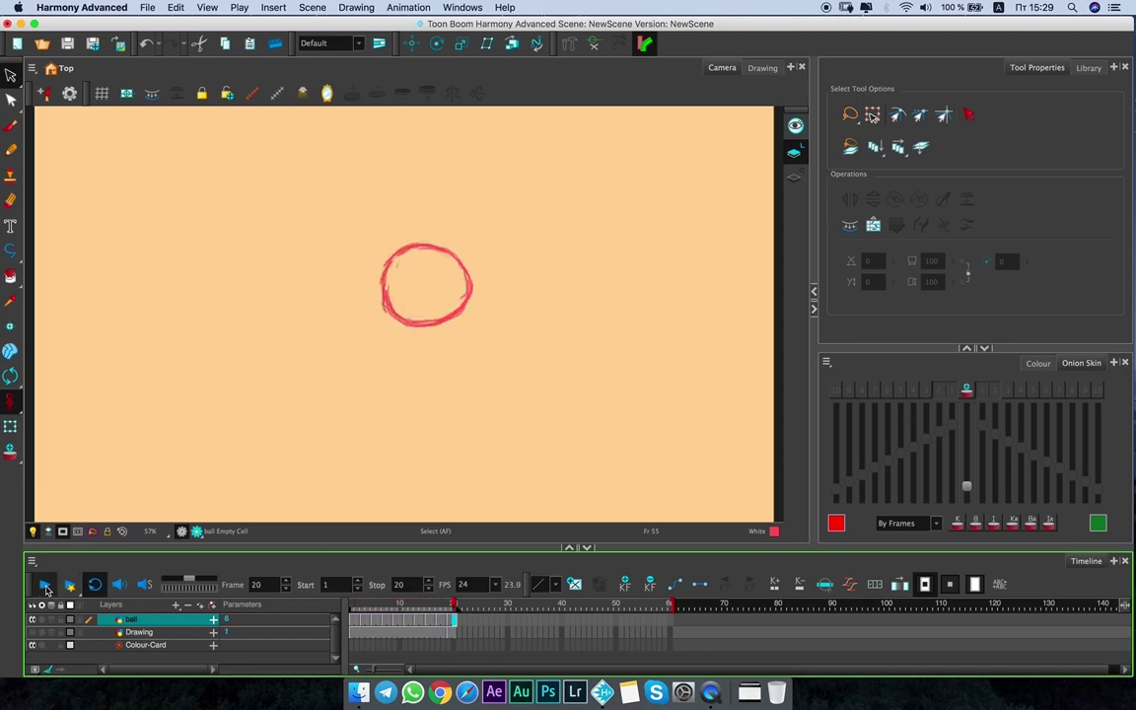
{"action": "left_click", "coordinate": [45, 588]}
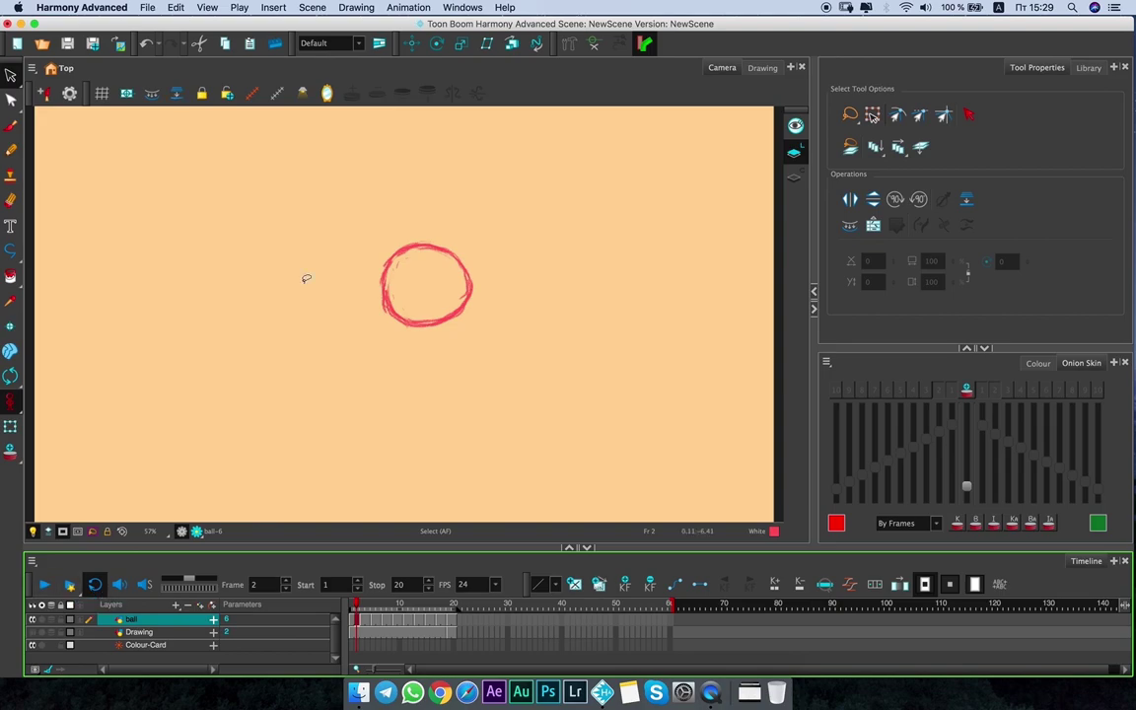
{"action": "left_click", "coordinate": [277, 435]}
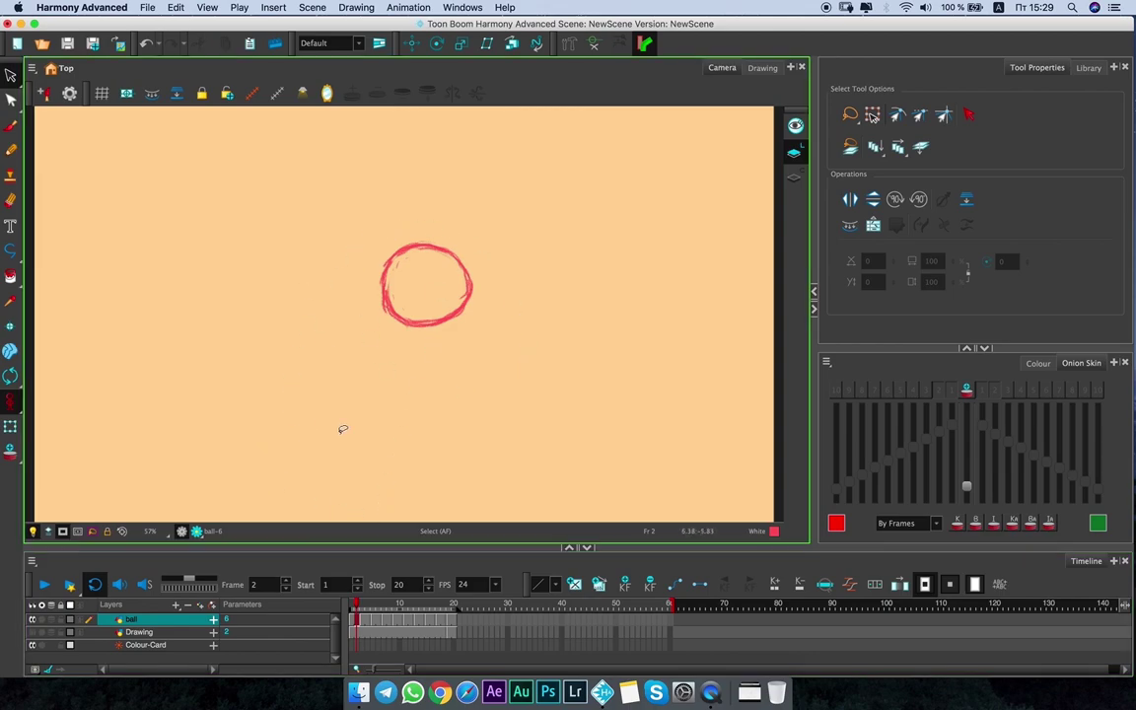
Play the ball animation with looping on, stop it, and scrub the timeline to frame 9.
{"action": "left_click", "coordinate": [148, 8]}
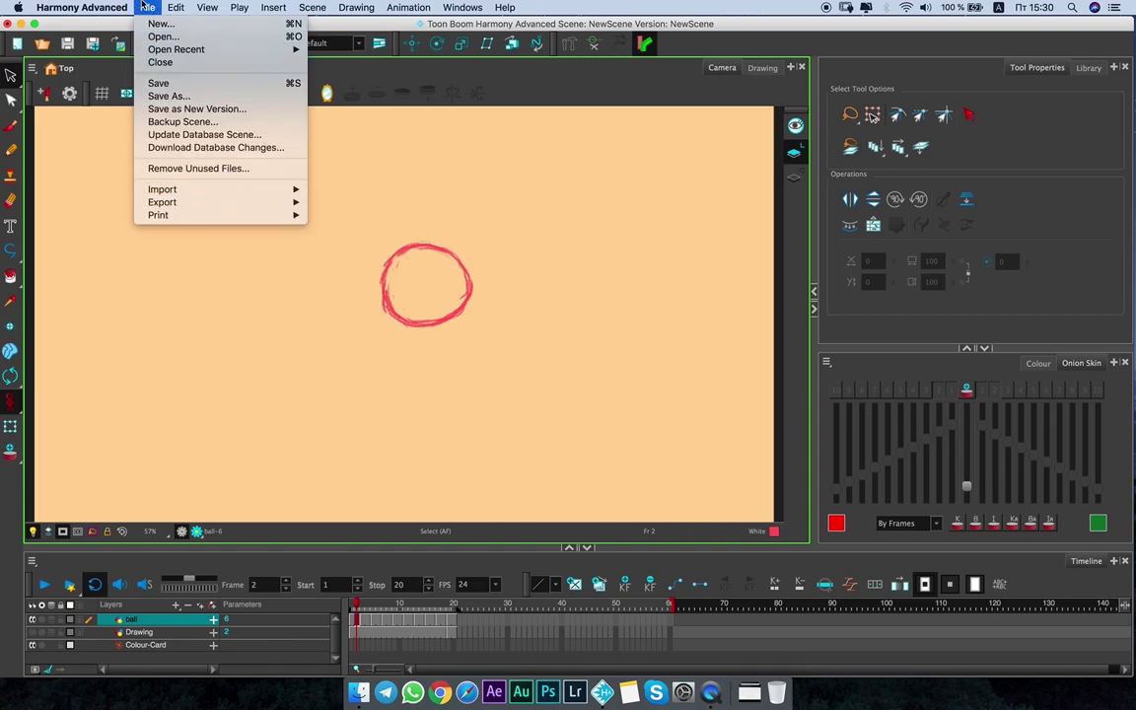
{"action": "left_click", "coordinate": [148, 8]}
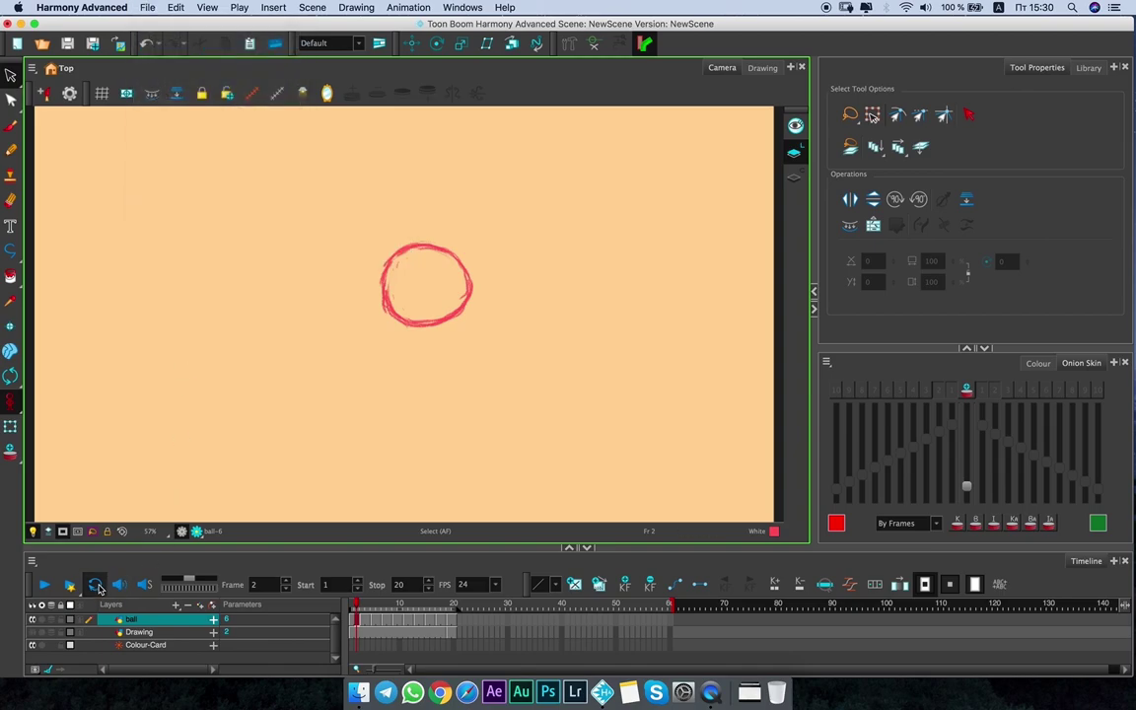
{"action": "left_click", "coordinate": [96, 586]}
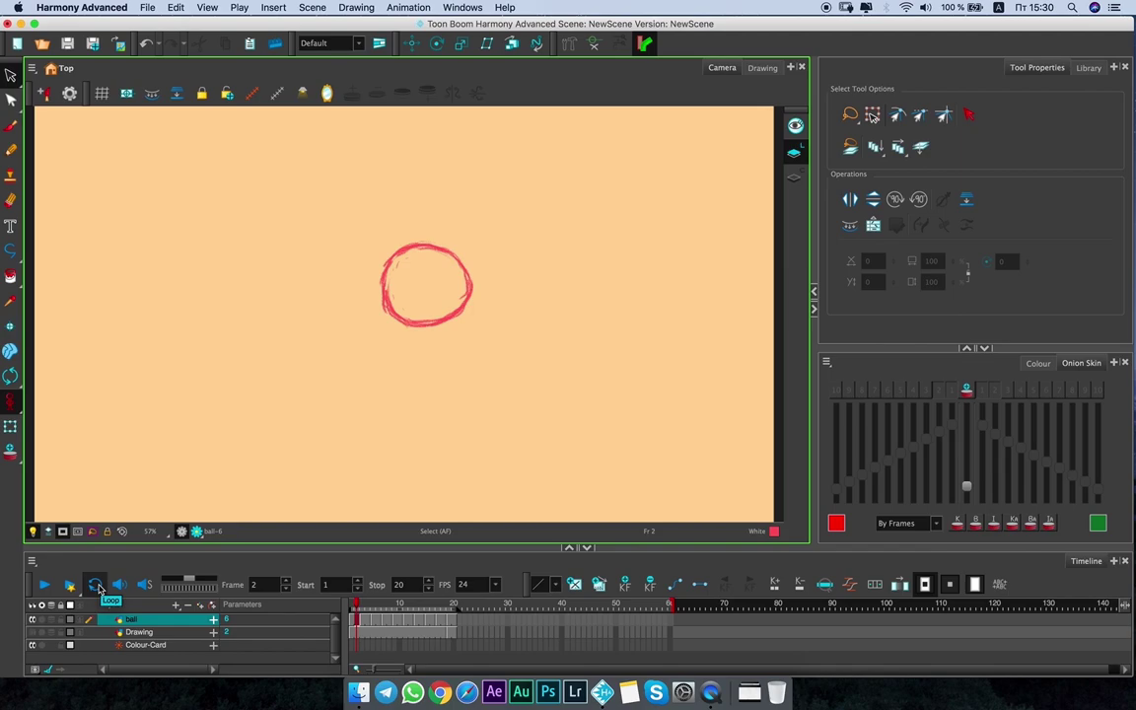
{"action": "left_click", "coordinate": [46, 586]}
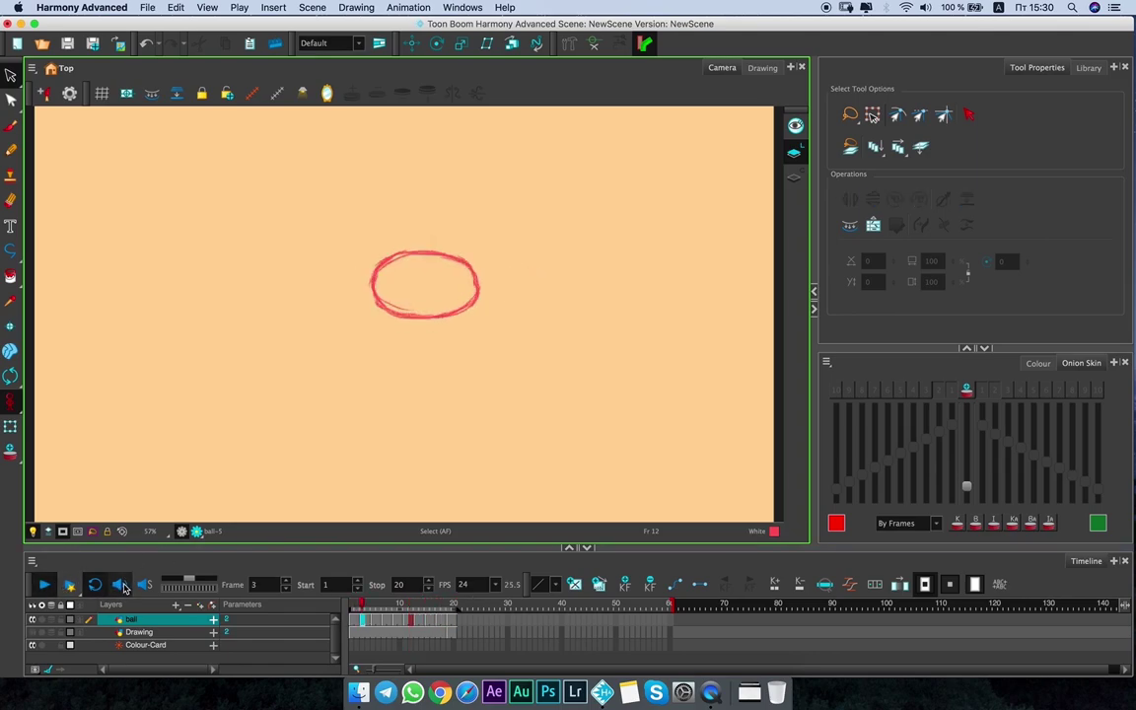
{"action": "key", "text": "Return"}
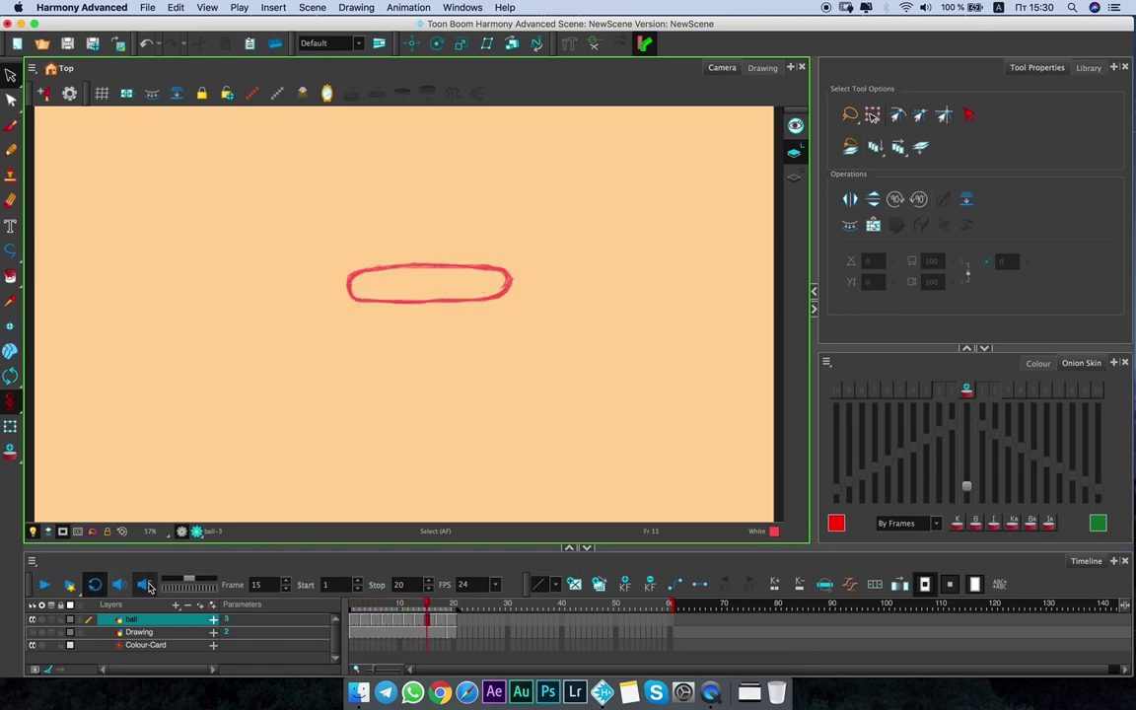
{"action": "left_click", "coordinate": [379, 606]}
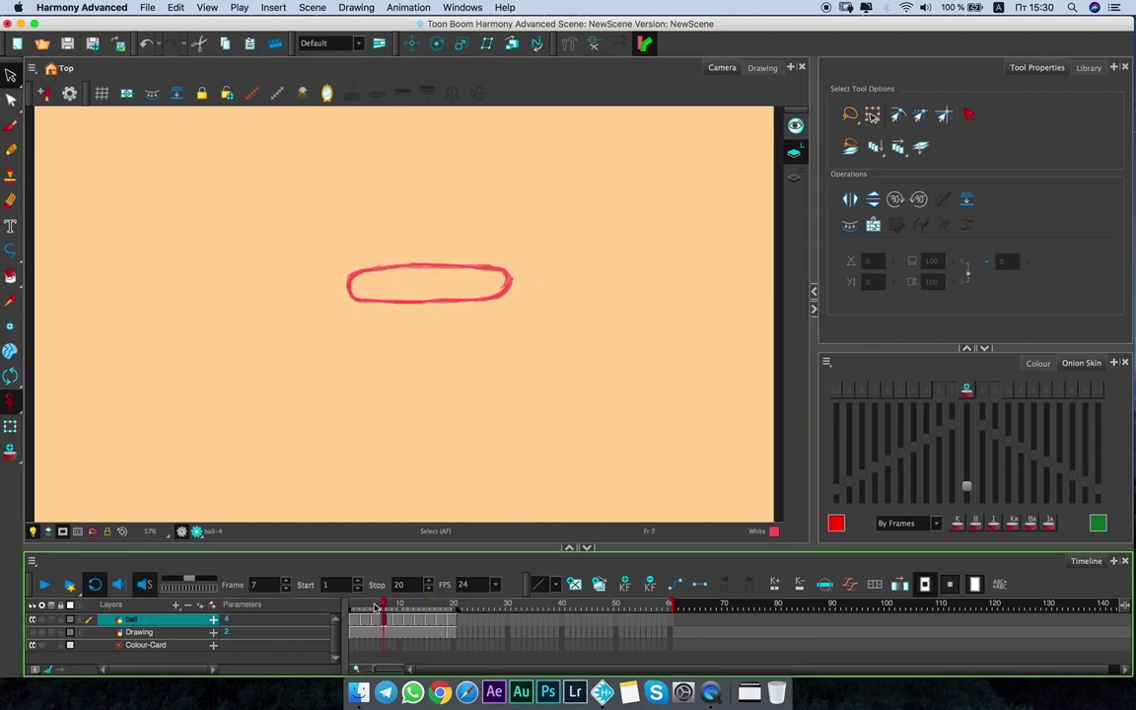
{"action": "mouse_move", "coordinate": [379, 605]}
{"action": "left_mouse_down"}
{"action": "mouse_move", "coordinate": [404, 605]}
{"action": "mouse_move", "coordinate": [393, 605]}
{"action": "left_mouse_up"}
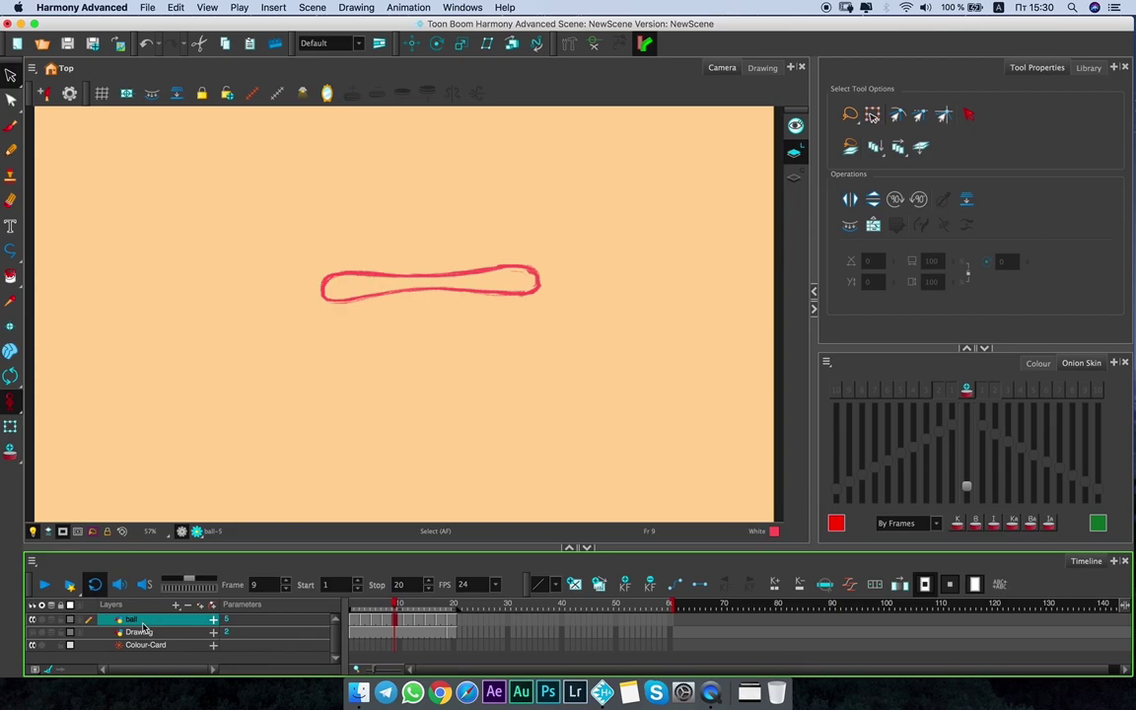
Hide and show the ball layer, and try viewing it in solo mode.
{"action": "left_click", "coordinate": [33, 620]}
{"action": "left_click", "coordinate": [32, 621]}
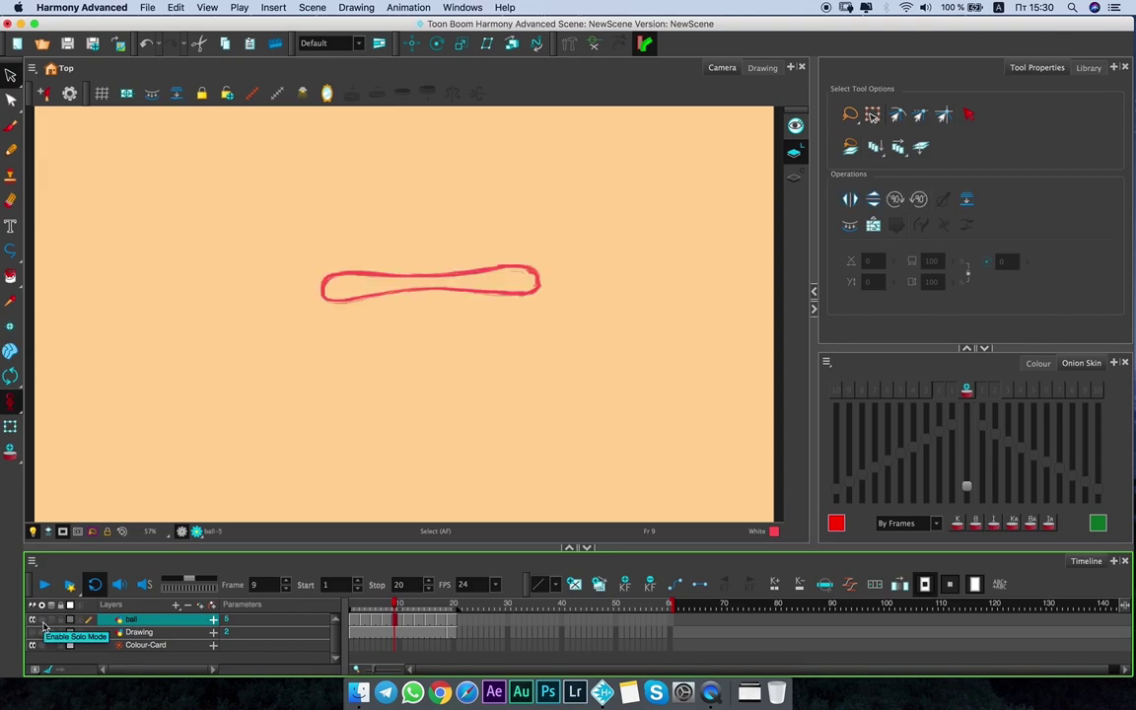
{"action": "left_click", "coordinate": [43, 621]}
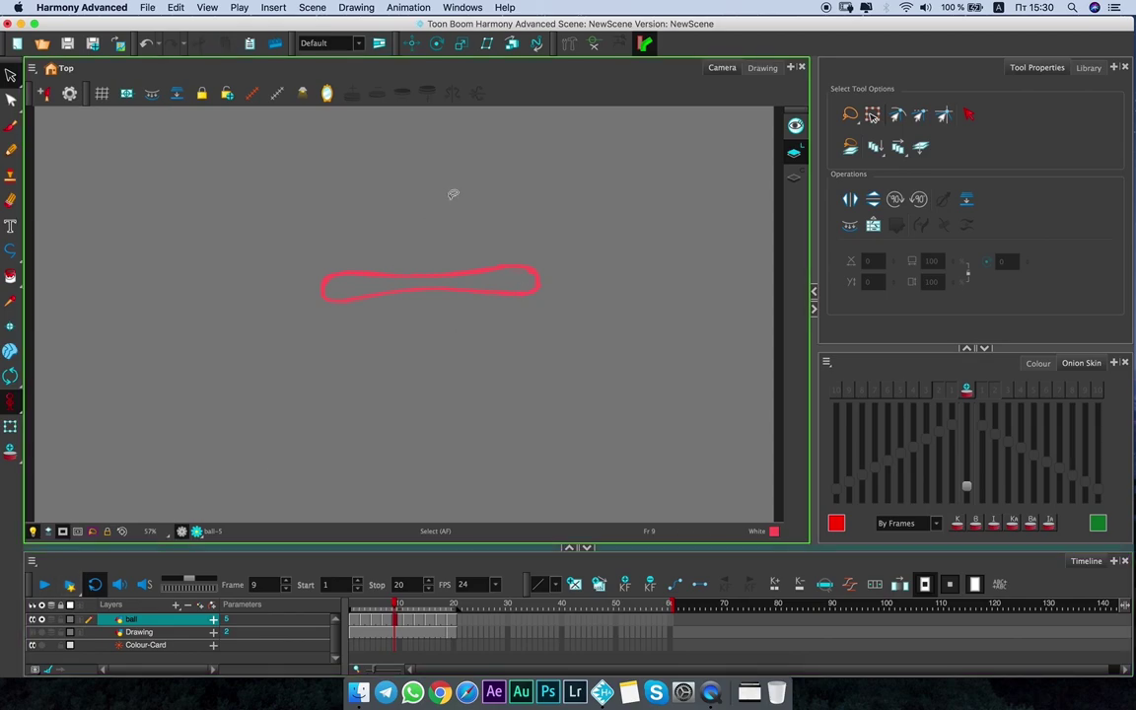
{"action": "left_click", "coordinate": [62, 590]}
Try onion skinning and locking on the ball layer, and turn both off again.
{"action": "left_click", "coordinate": [53, 623]}
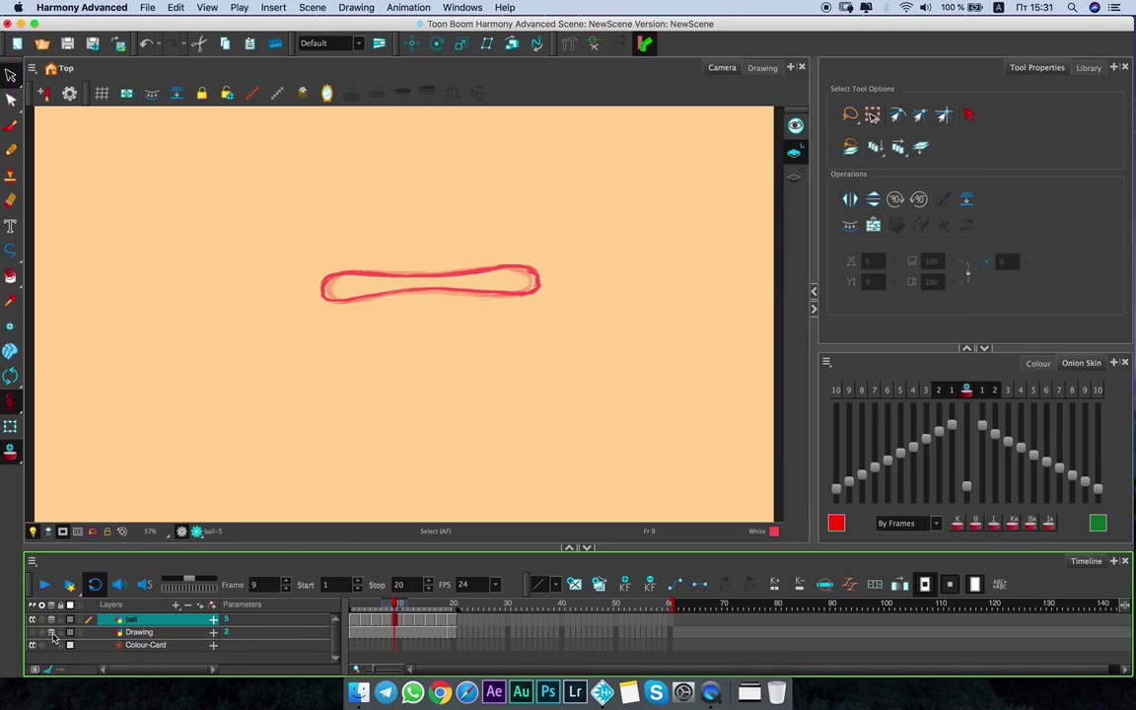
{"action": "left_click", "coordinate": [66, 620]}
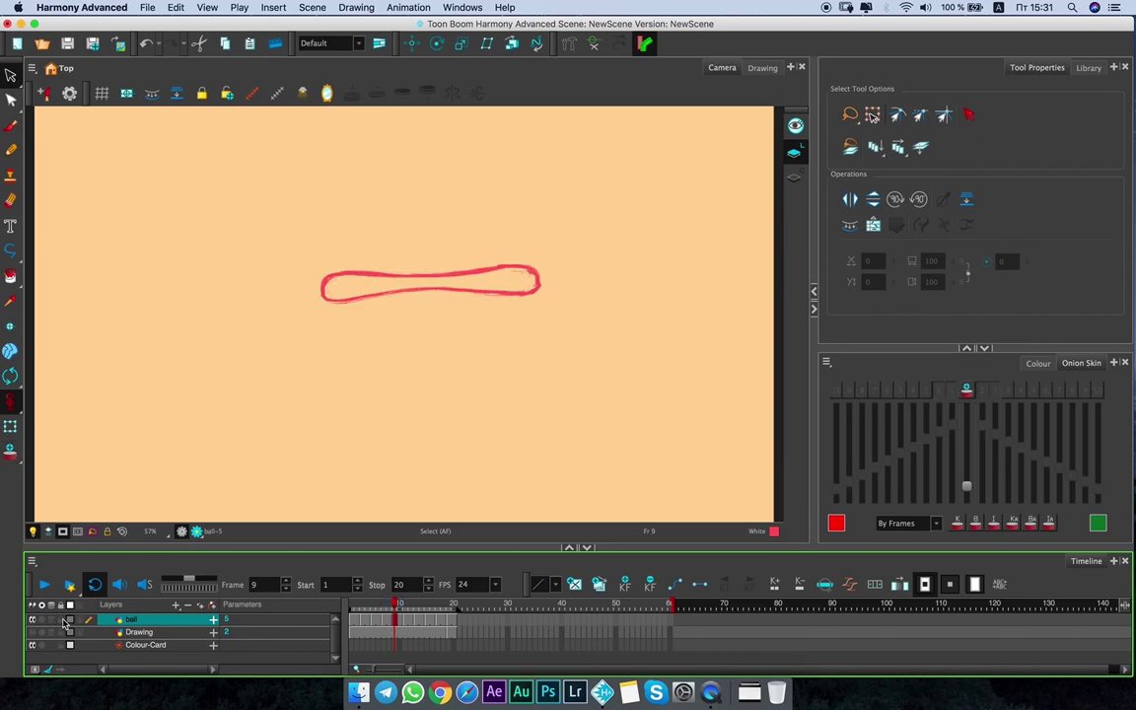
{"action": "left_click", "coordinate": [62, 621]}
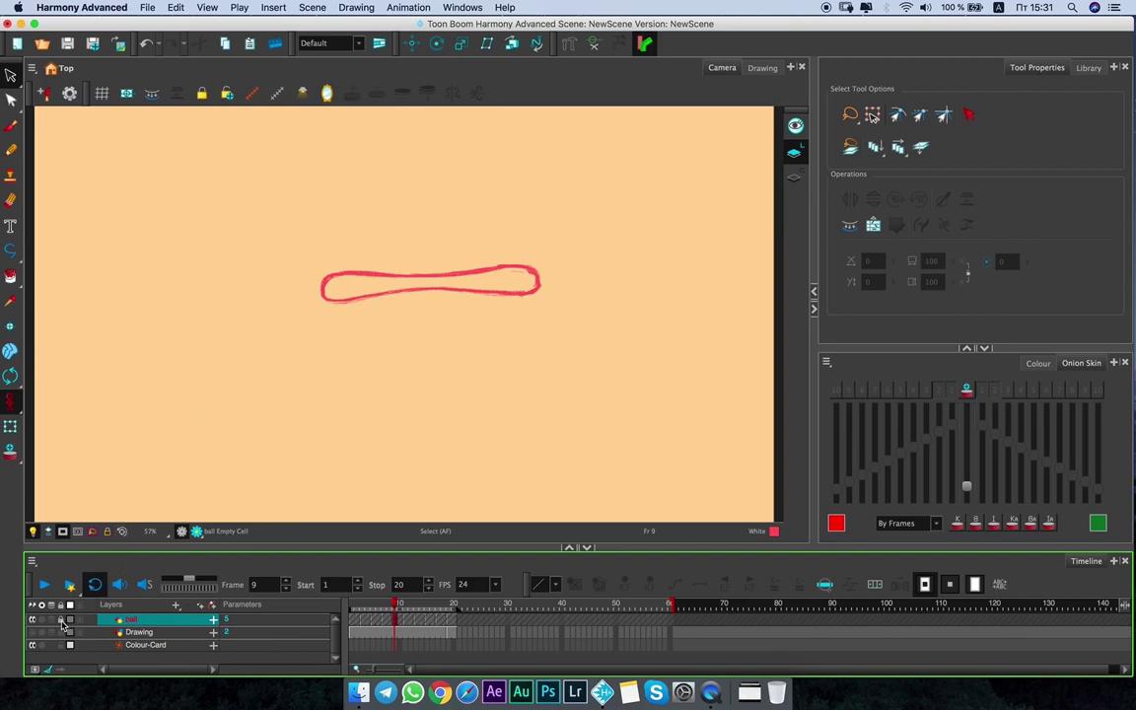
{"action": "left_click", "coordinate": [69, 621]}
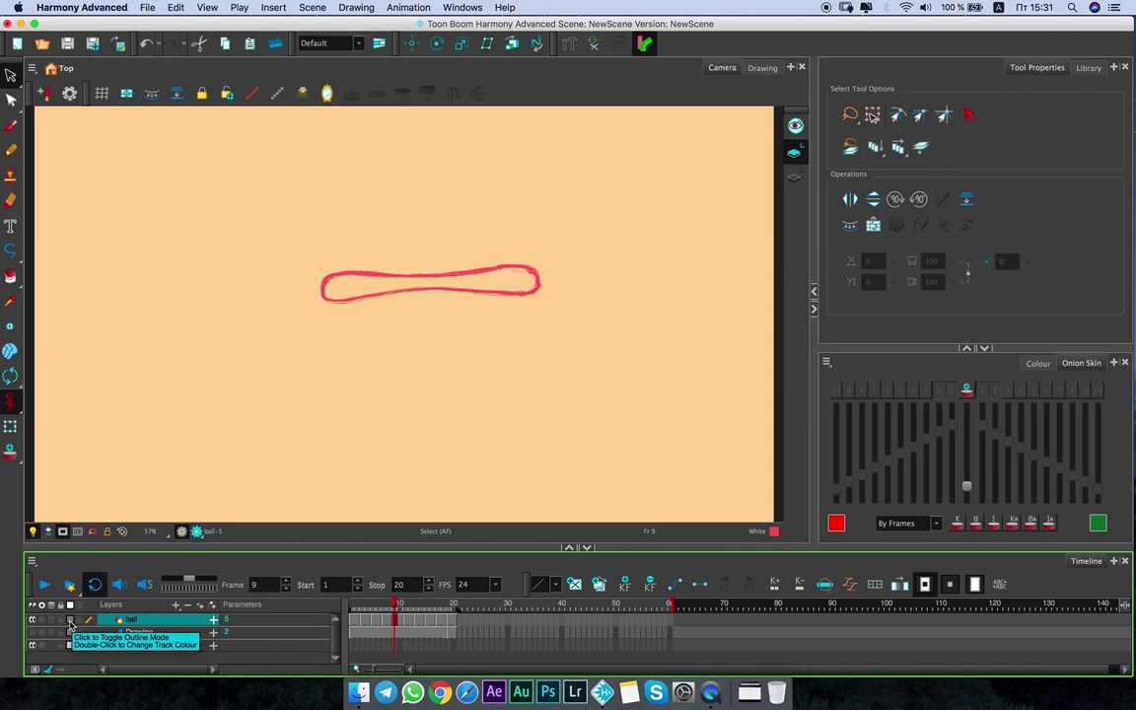
Examine the ball drawing's contours in outline mode, and return the layer to its normal display.
{"action": "left_click", "coordinate": [69, 621]}
{"action": "scroll", "coordinate": [413, 271], "scroll_direction": "up", "scroll_amount": 2}
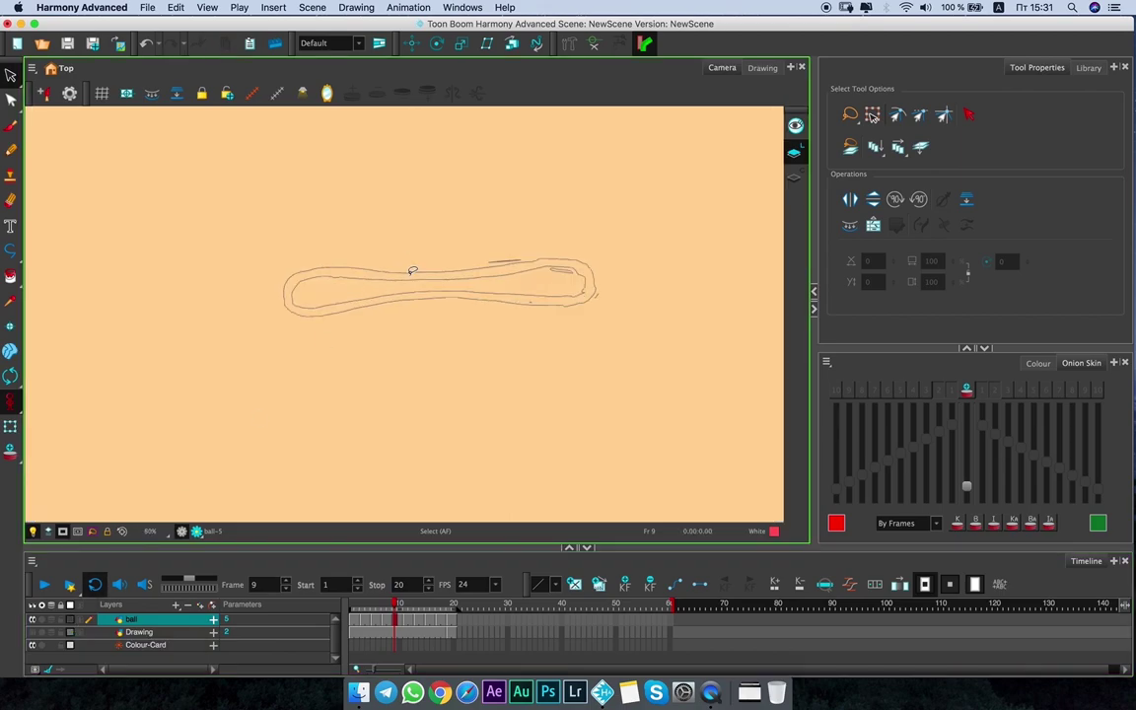
{"action": "scroll", "coordinate": [412, 270], "scroll_direction": "up", "scroll_amount": 1}
{"action": "scroll", "coordinate": [412, 267], "scroll_direction": "down", "scroll_amount": 2}
{"action": "scroll", "coordinate": [434, 254], "scroll_direction": "up", "scroll_amount": 3}
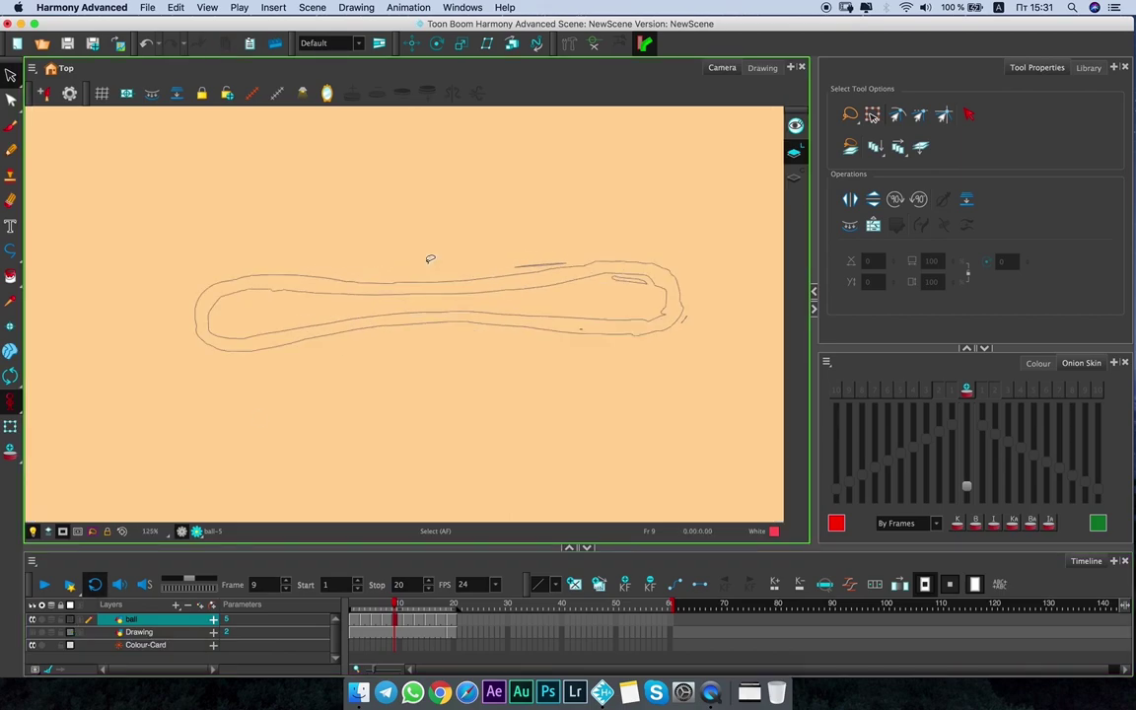
{"action": "scroll", "coordinate": [430, 259], "scroll_direction": "down", "scroll_amount": 2}
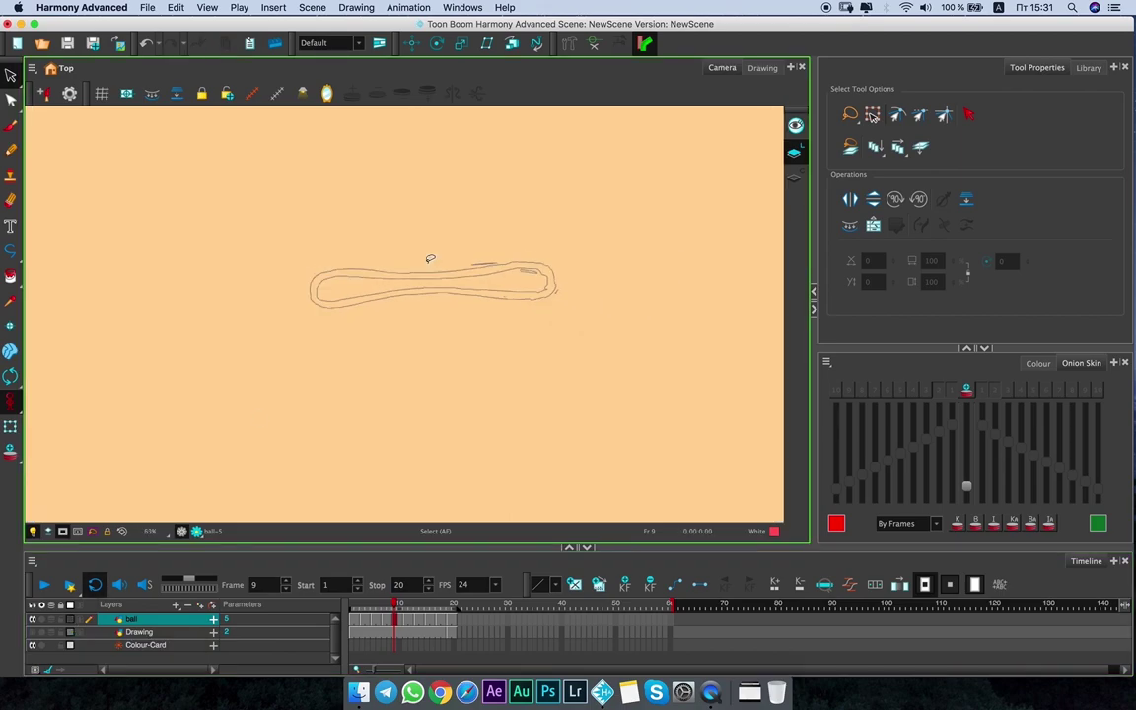
{"action": "left_click", "coordinate": [70, 620]}
Set the ball layer's track colour to Aqua.
{"action": "left_click", "coordinate": [70, 622]}
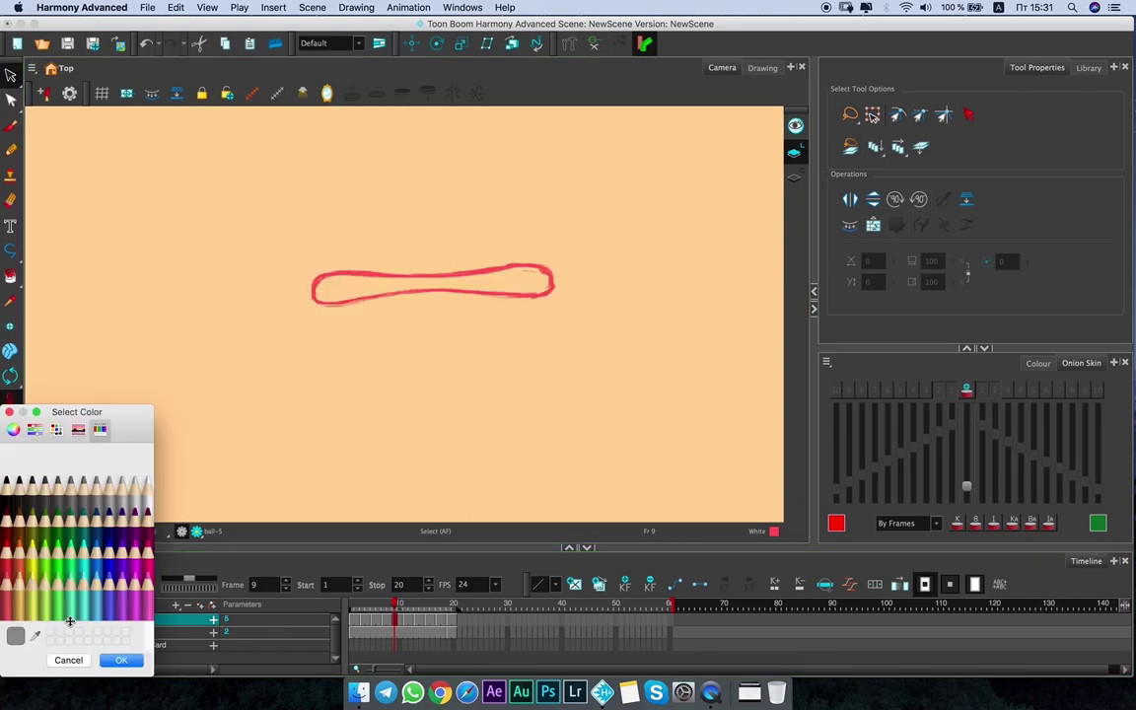
{"action": "left_click", "coordinate": [88, 498]}
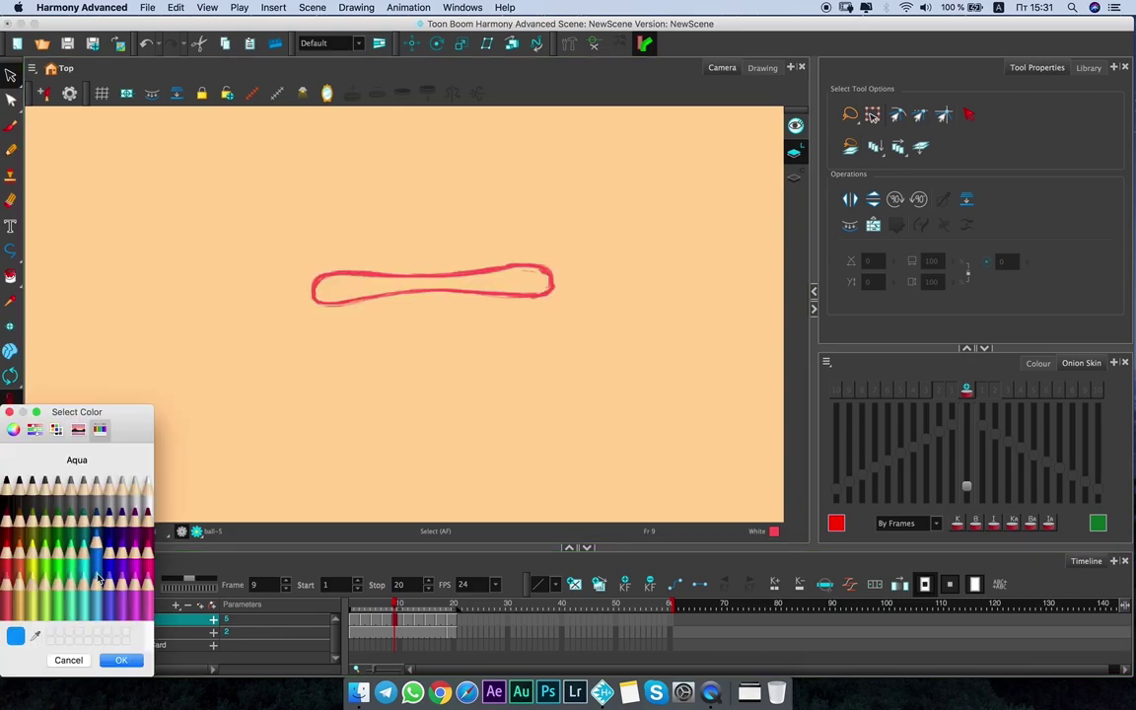
{"action": "left_click", "coordinate": [121, 660]}
{"action": "left_click", "coordinate": [444, 533]}
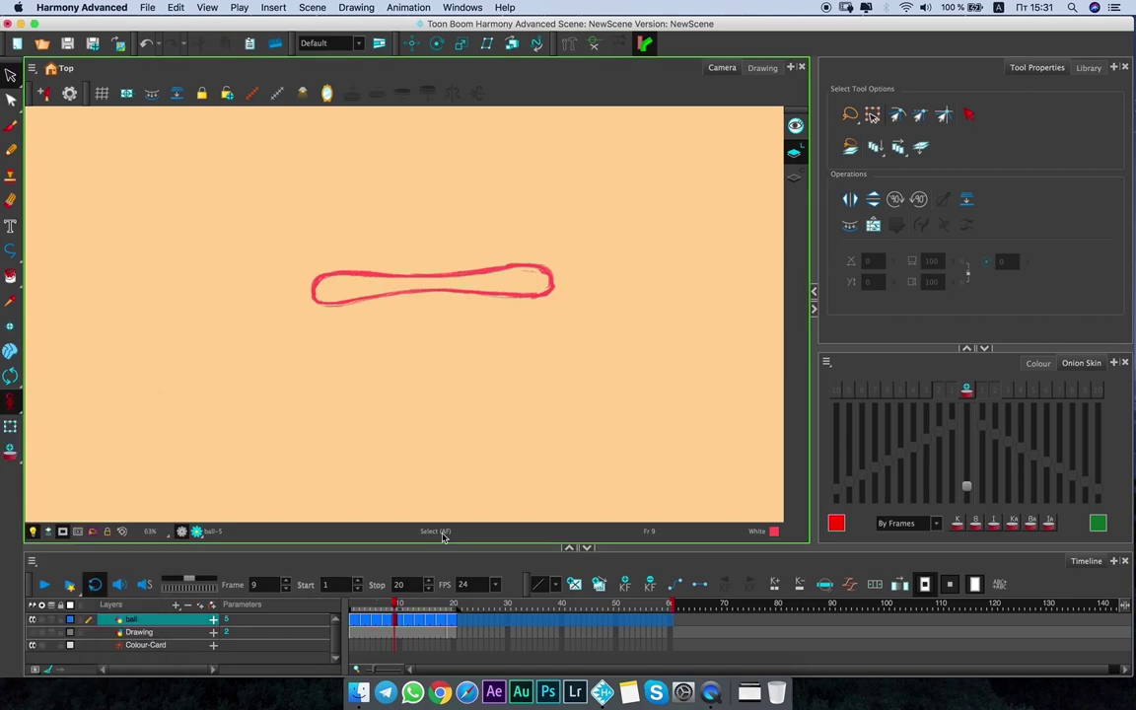
{"action": "scroll", "coordinate": [444, 533], "scroll_direction": "down", "scroll_amount": 1}
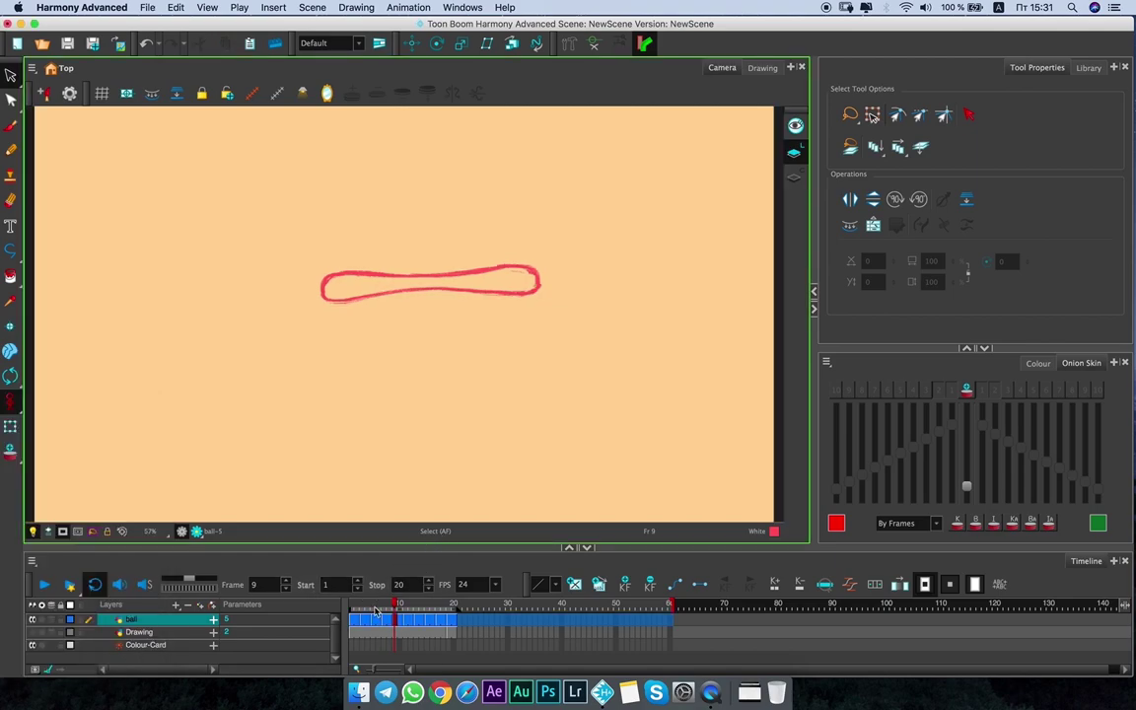
Expand the ball layer's parameters in the timeline.
{"action": "left_click", "coordinate": [151, 621]}
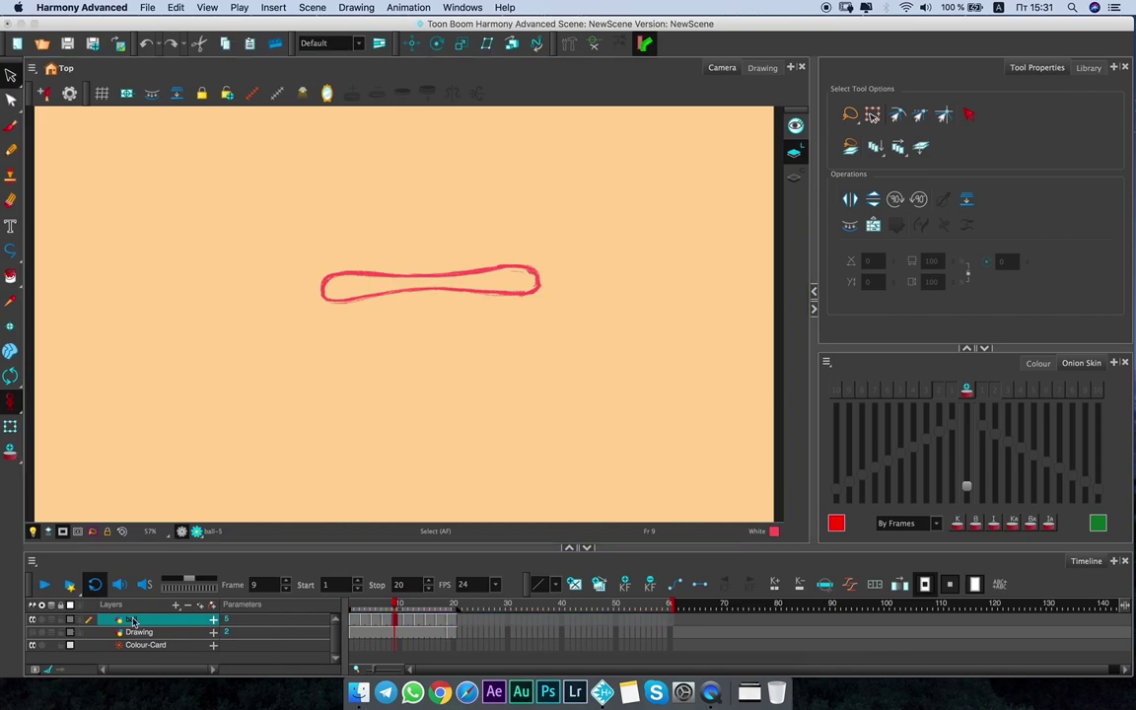
{"action": "left_click", "coordinate": [213, 619]}
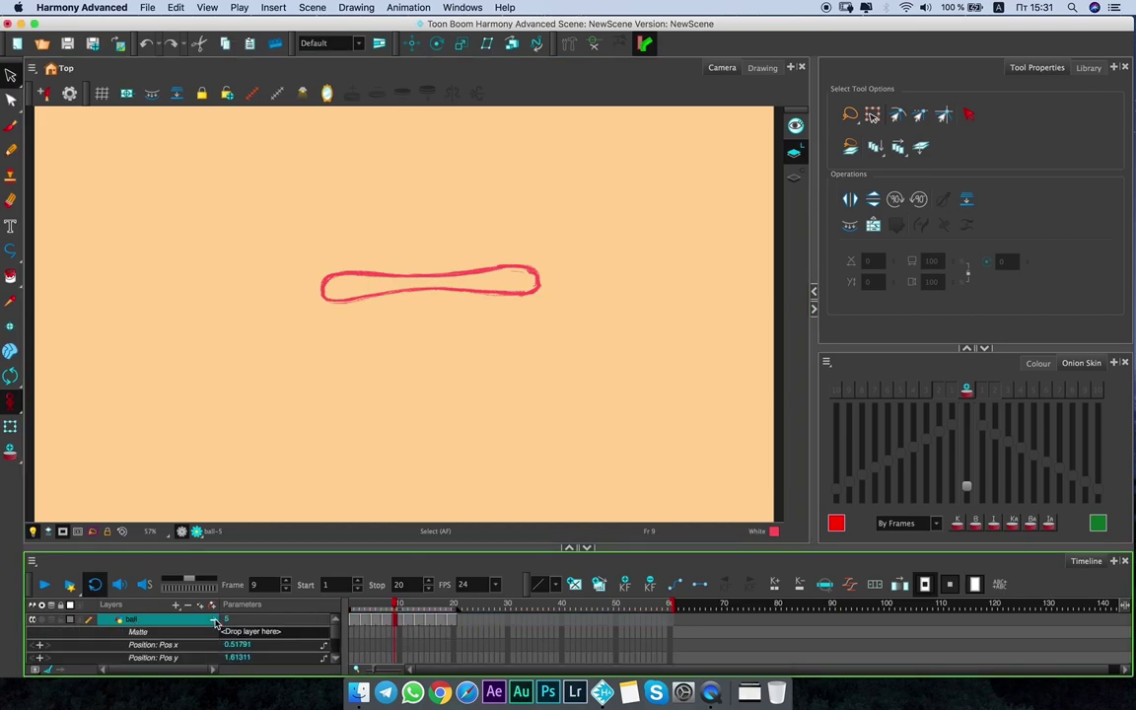
Collapse the ball layer's parameters and select the Colour-Card layer in the timeline.
{"action": "left_click", "coordinate": [213, 619]}
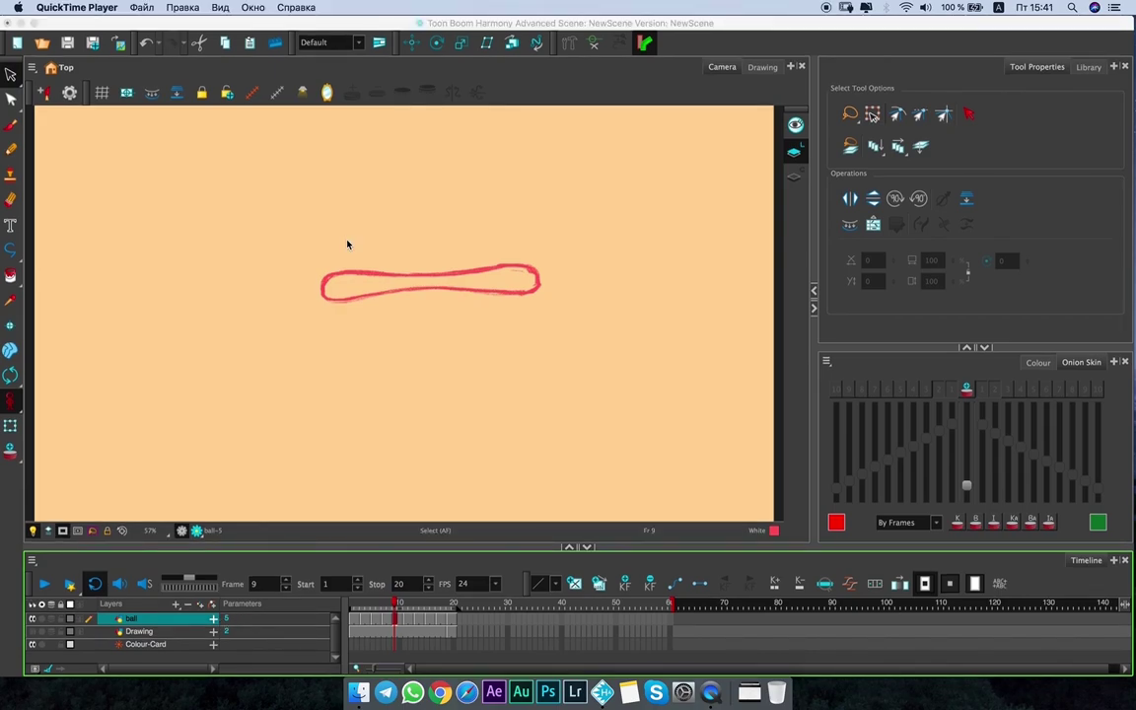
{"action": "left_click", "coordinate": [160, 619]}
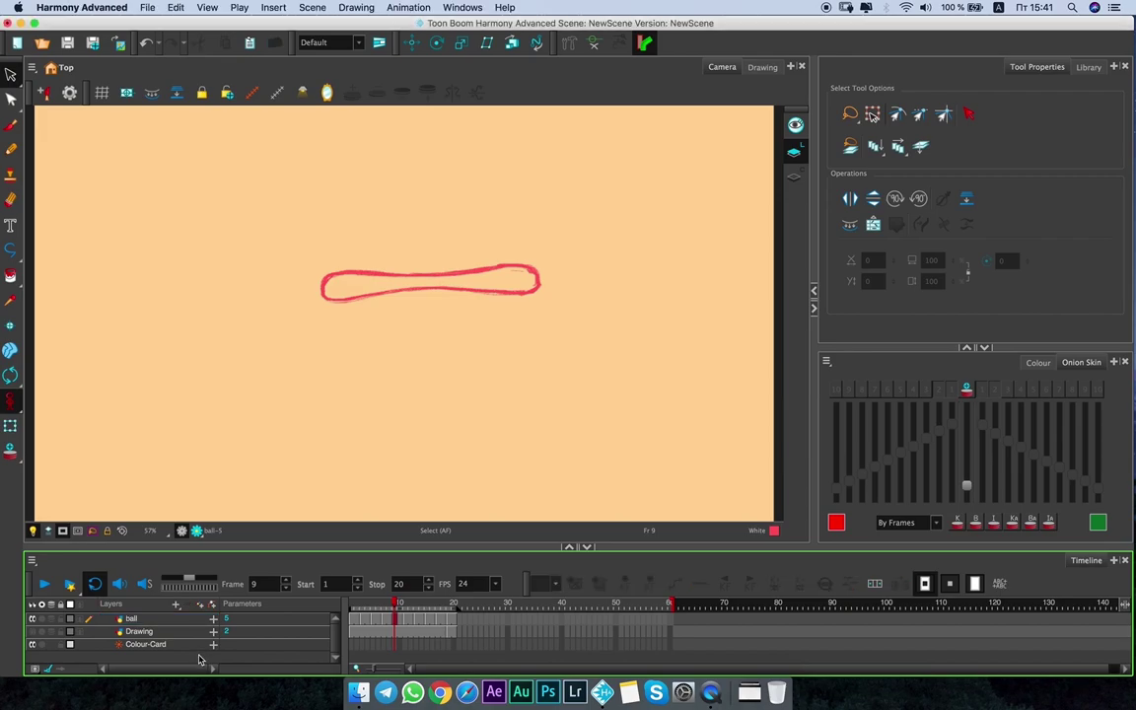
{"action": "left_click", "coordinate": [182, 647]}
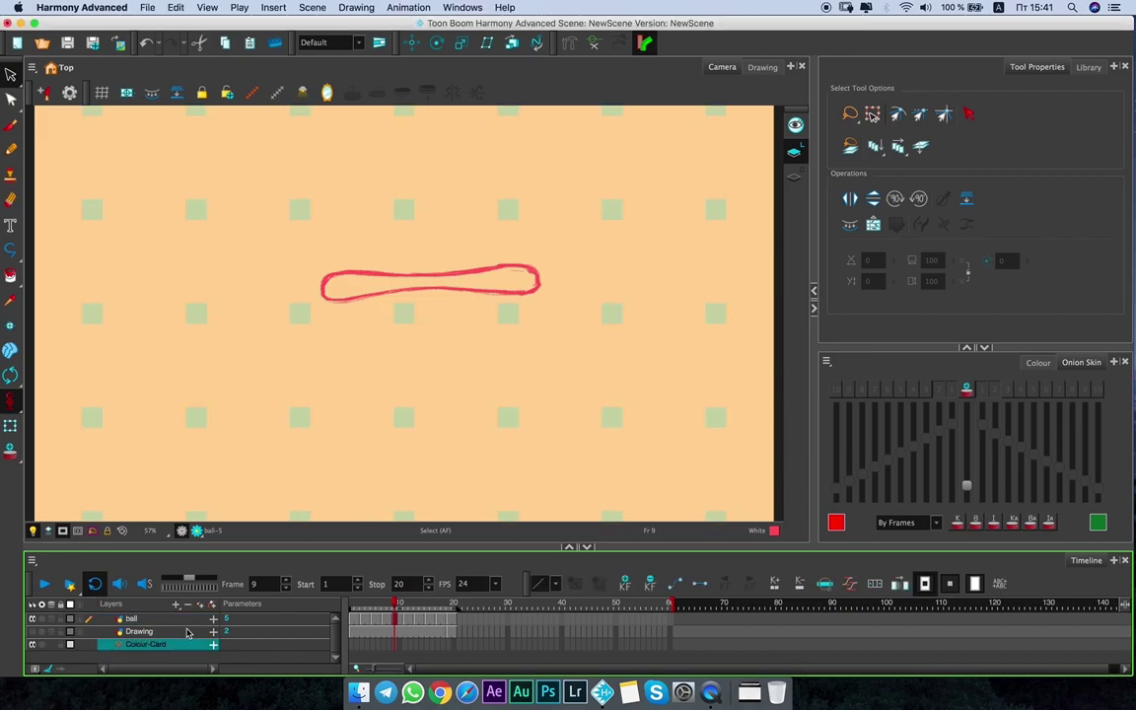
{"action": "left_click", "coordinate": [190, 657]}
{"action": "left_click", "coordinate": [181, 646]}
{"action": "left_click", "coordinate": [185, 658]}
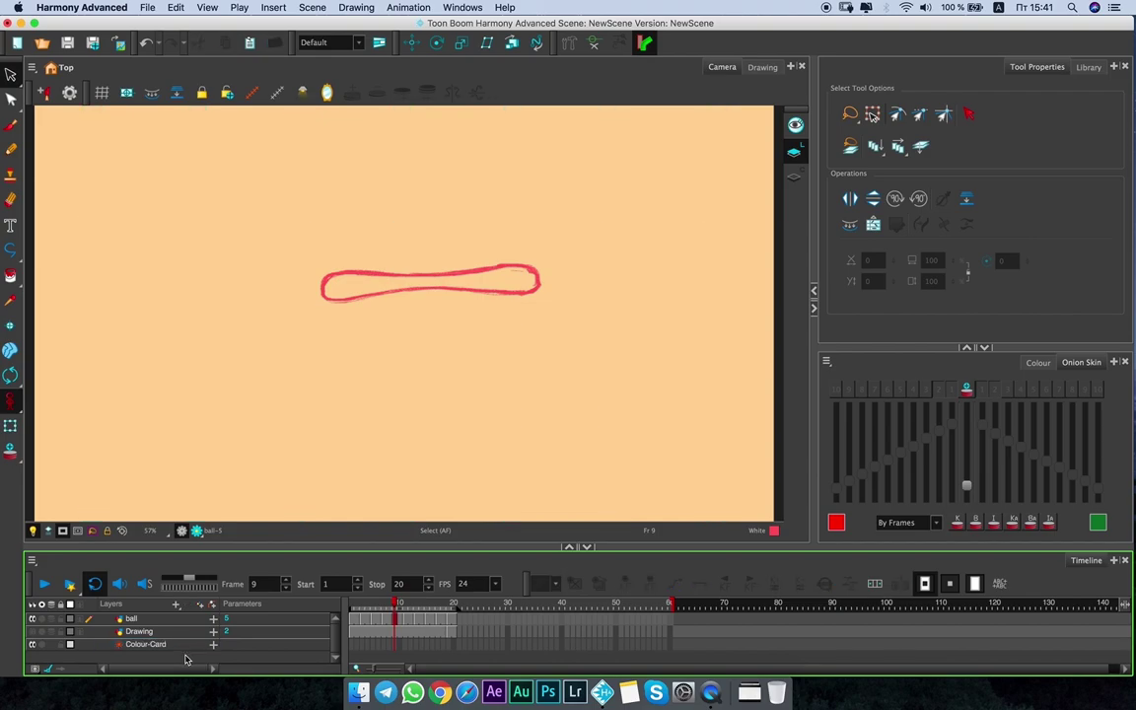
{"action": "left_click", "coordinate": [181, 645]}
{"action": "left_click", "coordinate": [184, 657]}
{"action": "left_click", "coordinate": [183, 646]}
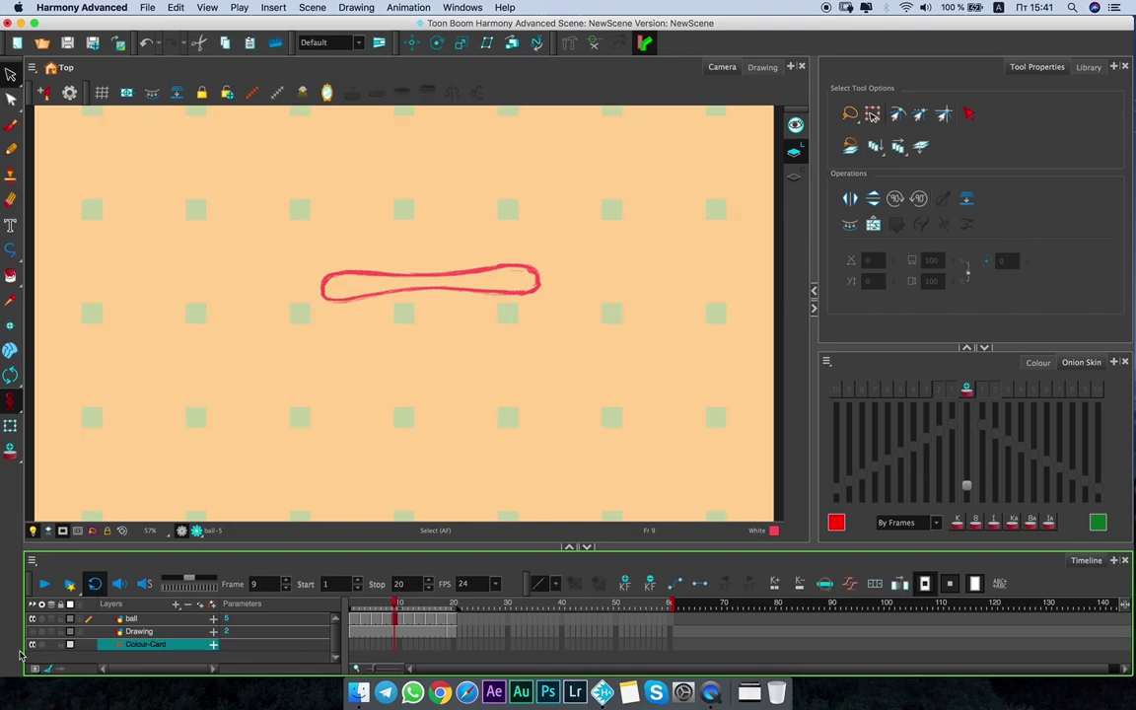
Preview the ball animation with the Colour-Card layer hidden, and show that layer again.
{"action": "left_click", "coordinate": [32, 647]}
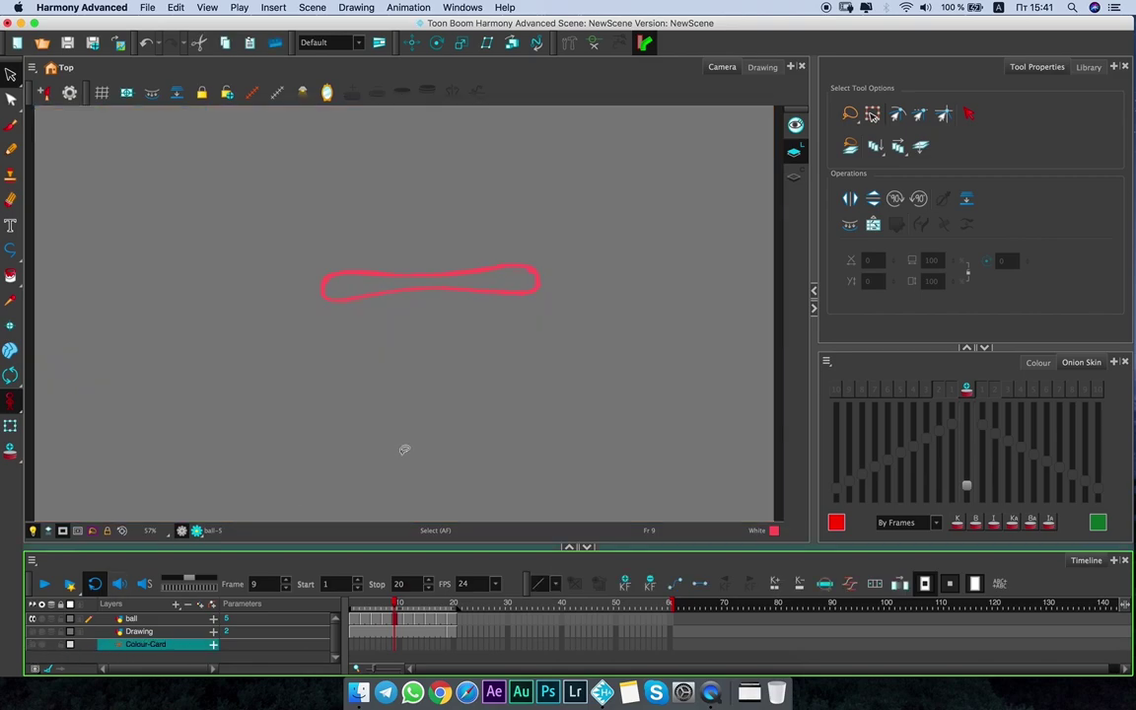
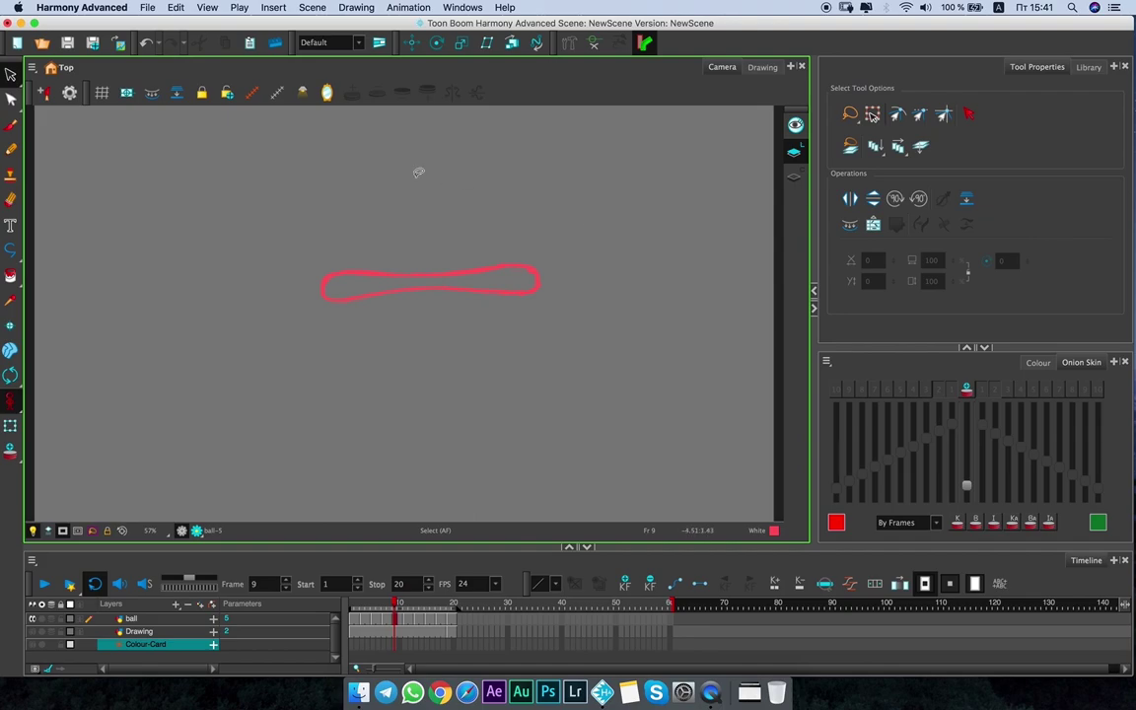
{"action": "key", "text": "Return"}
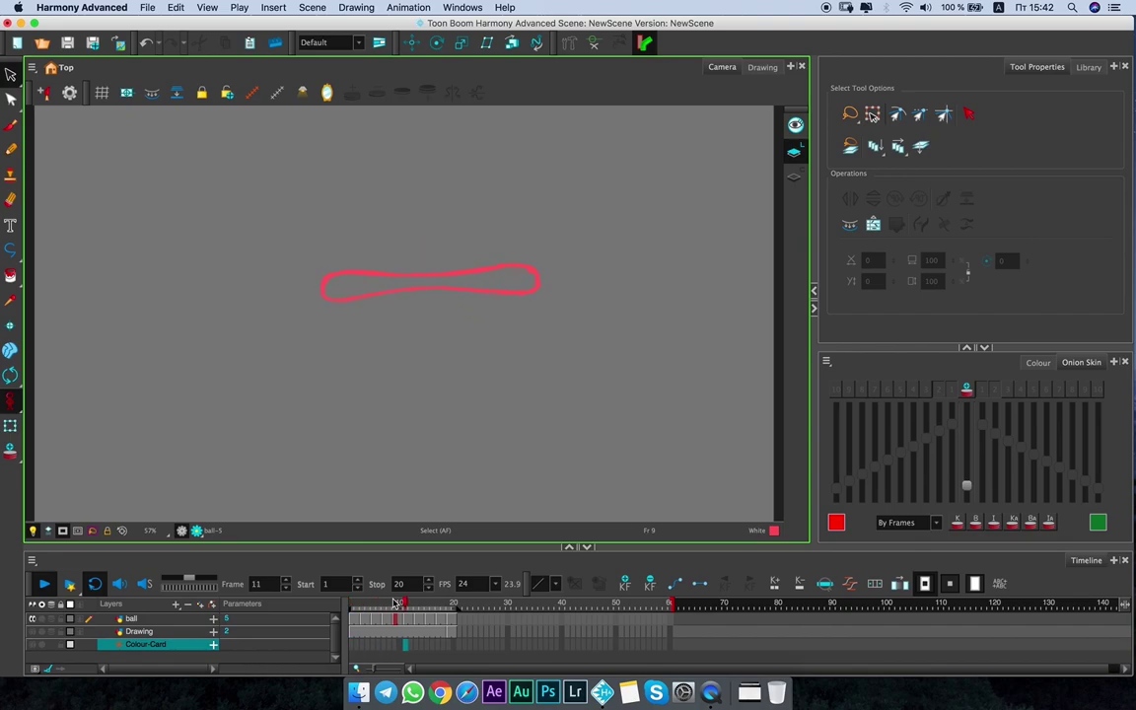
{"action": "key", "text": "Return"}
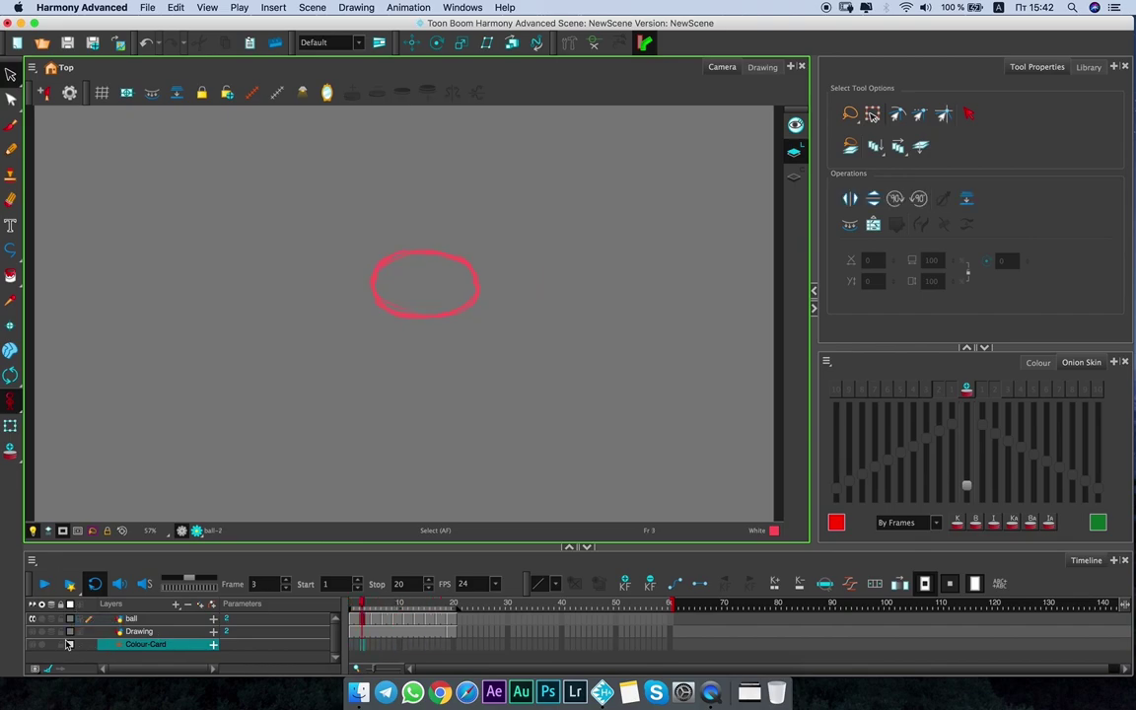
{"action": "left_click", "coordinate": [145, 656]}
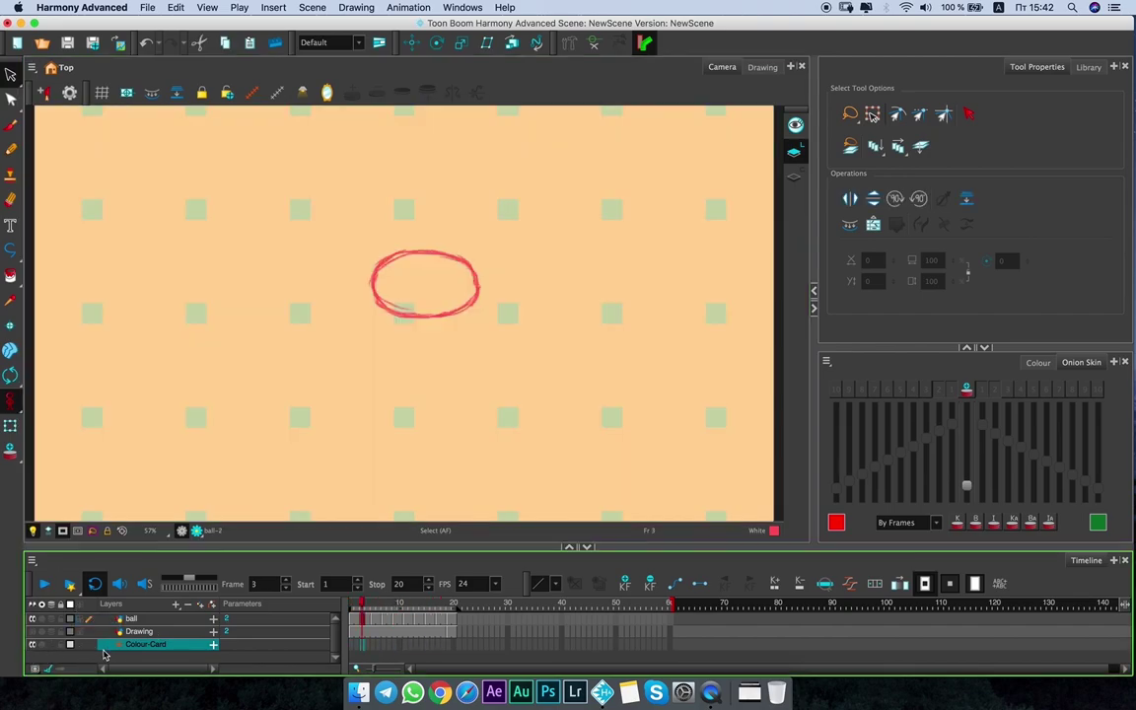
Look through the layer types that can be added, and view the Colour-Card layer's properties and colour.
{"action": "left_click", "coordinate": [175, 603]}
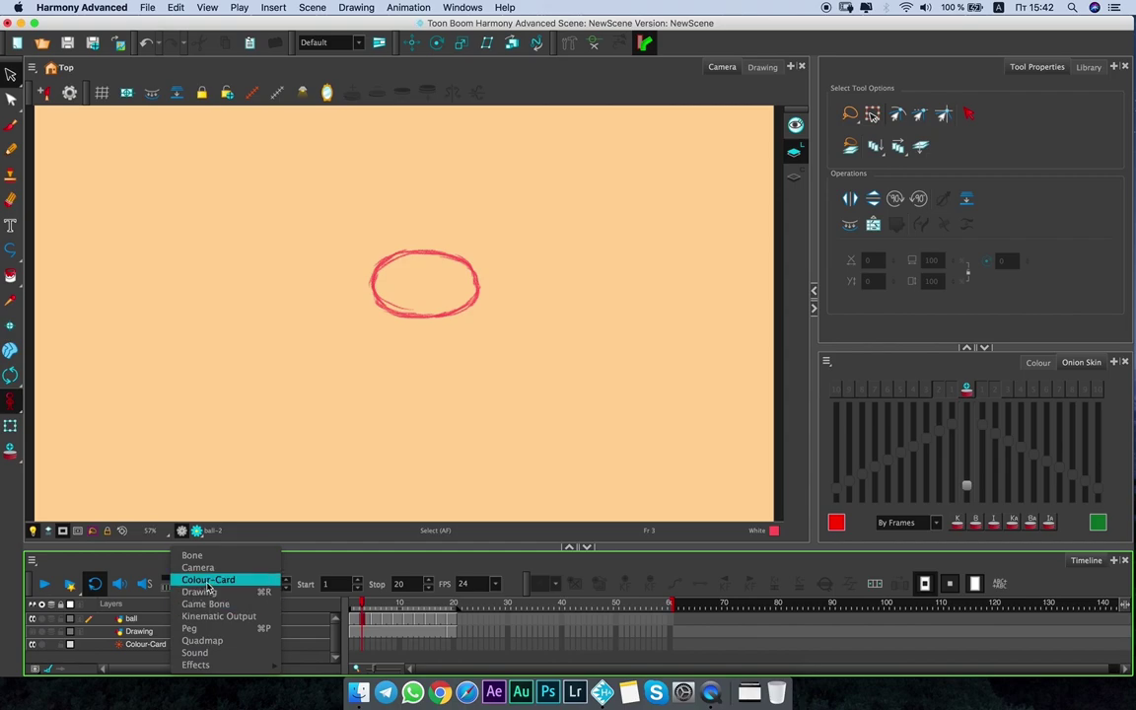
{"action": "left_click", "coordinate": [208, 582]}
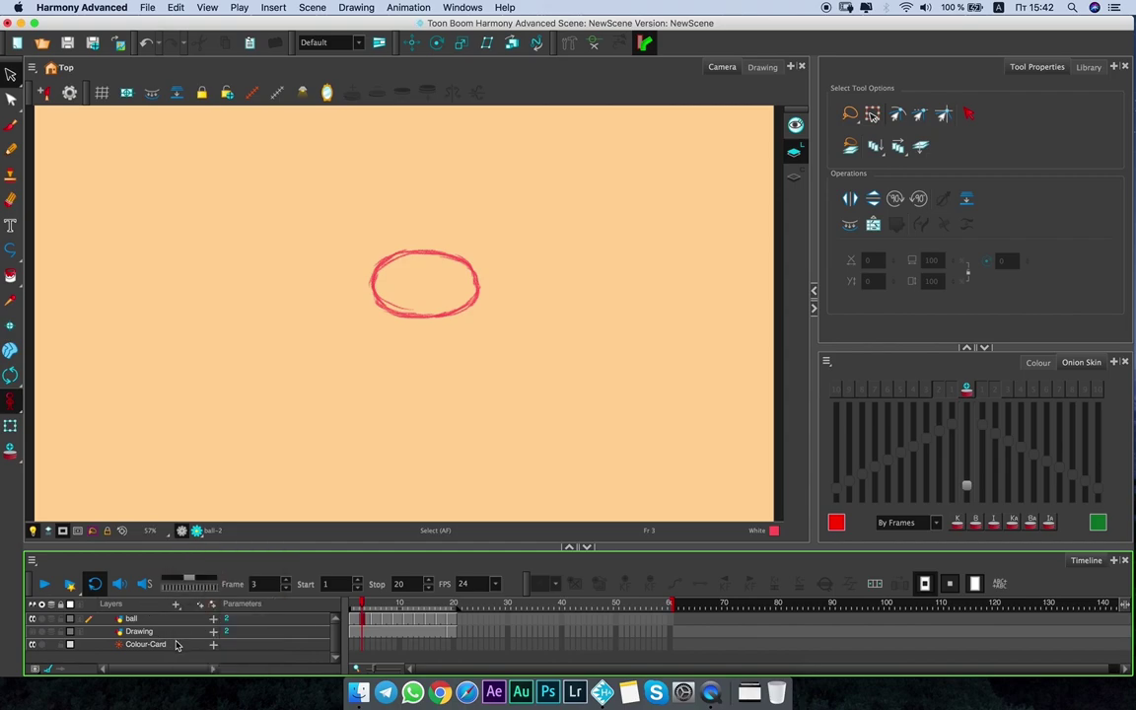
{"action": "left_click", "coordinate": [177, 646]}
{"action": "double_click", "coordinate": [177, 646]}
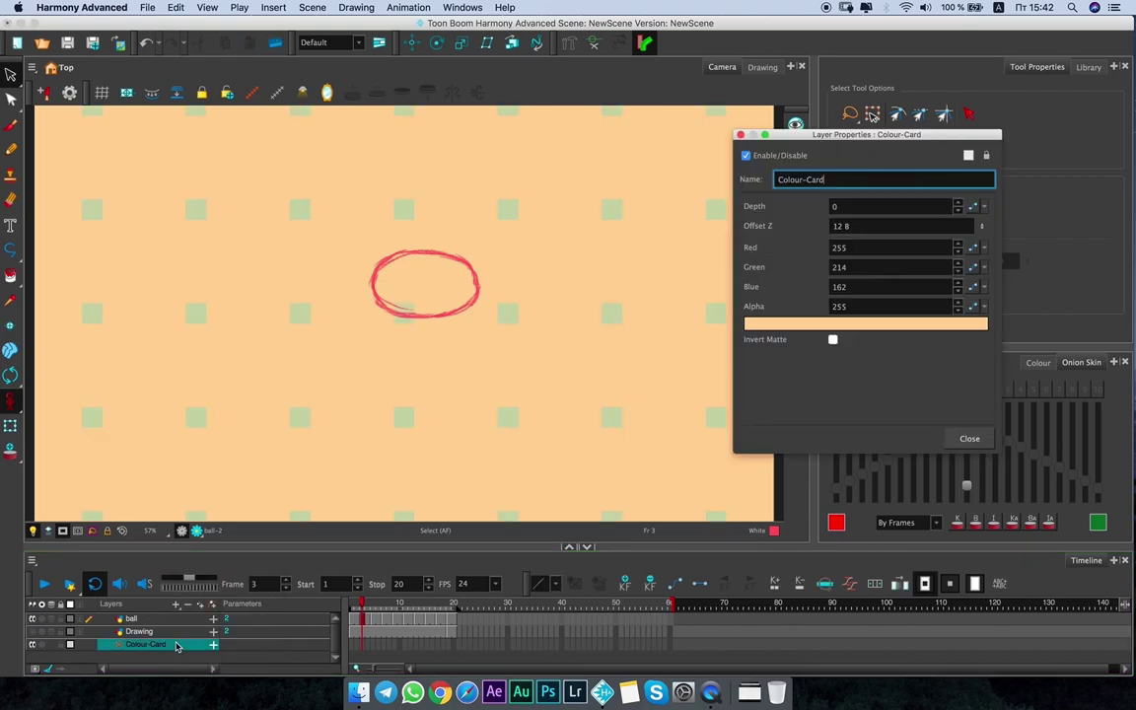
{"action": "left_click", "coordinate": [891, 328]}
{"action": "key", "text": "Escape"}
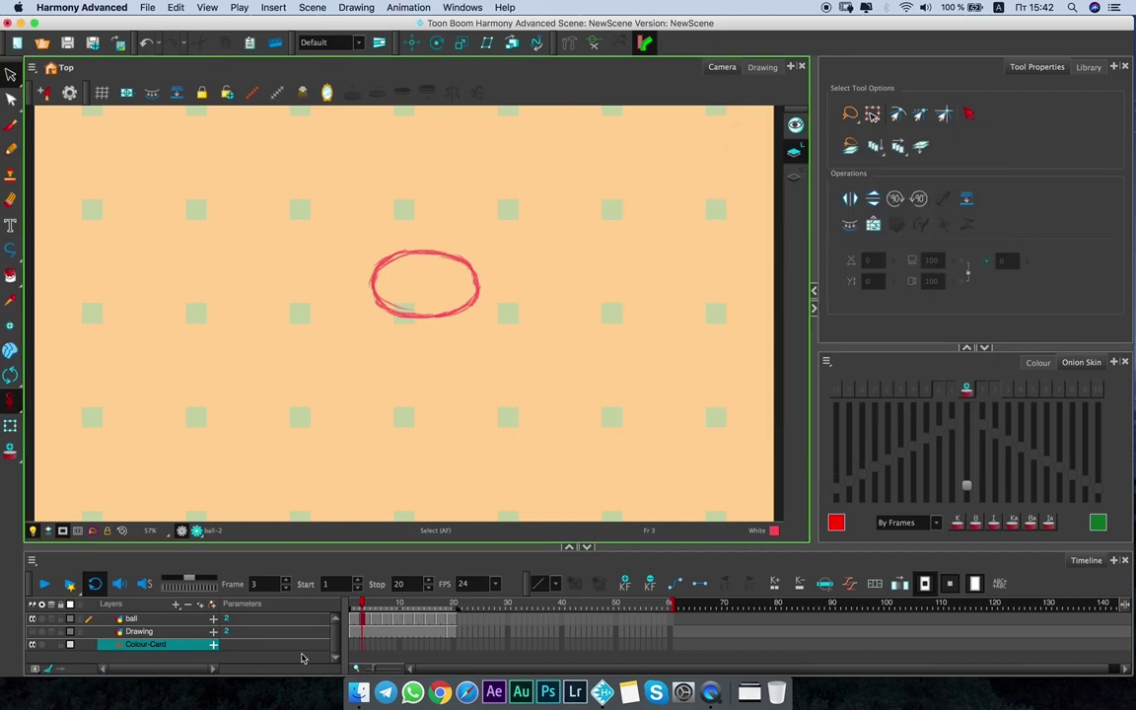
{"action": "left_click", "coordinate": [302, 658]}
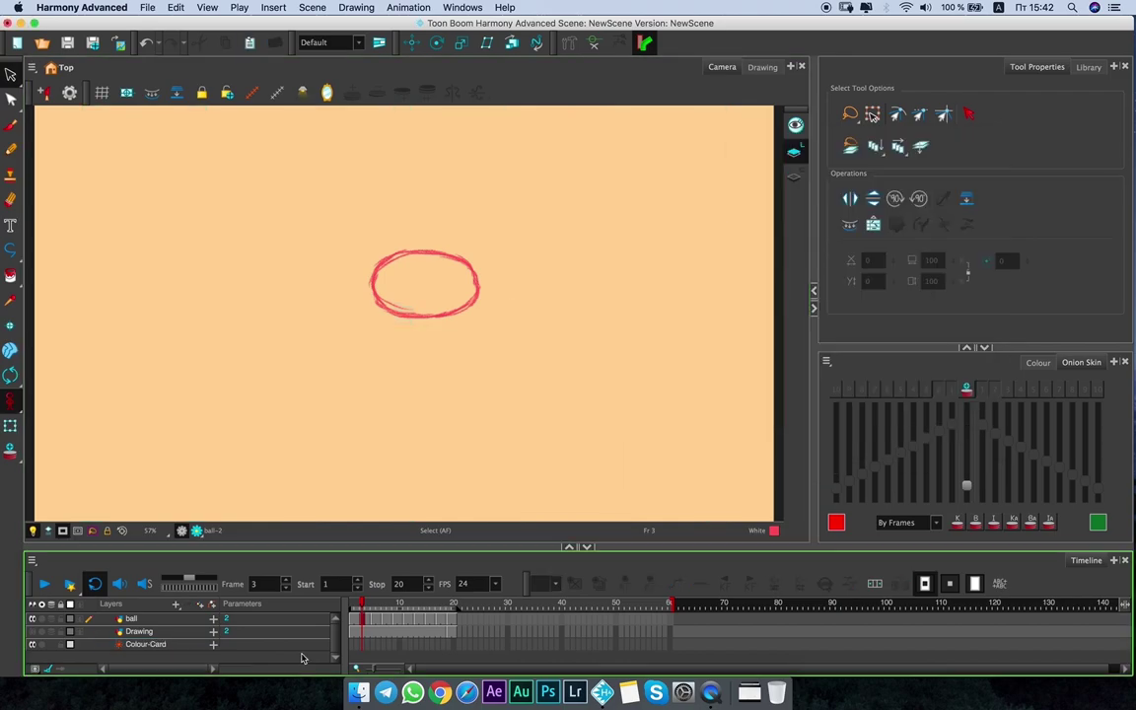
Add two drawing layers with the default name and vector line art and colour art.
{"action": "left_click", "coordinate": [177, 606]}
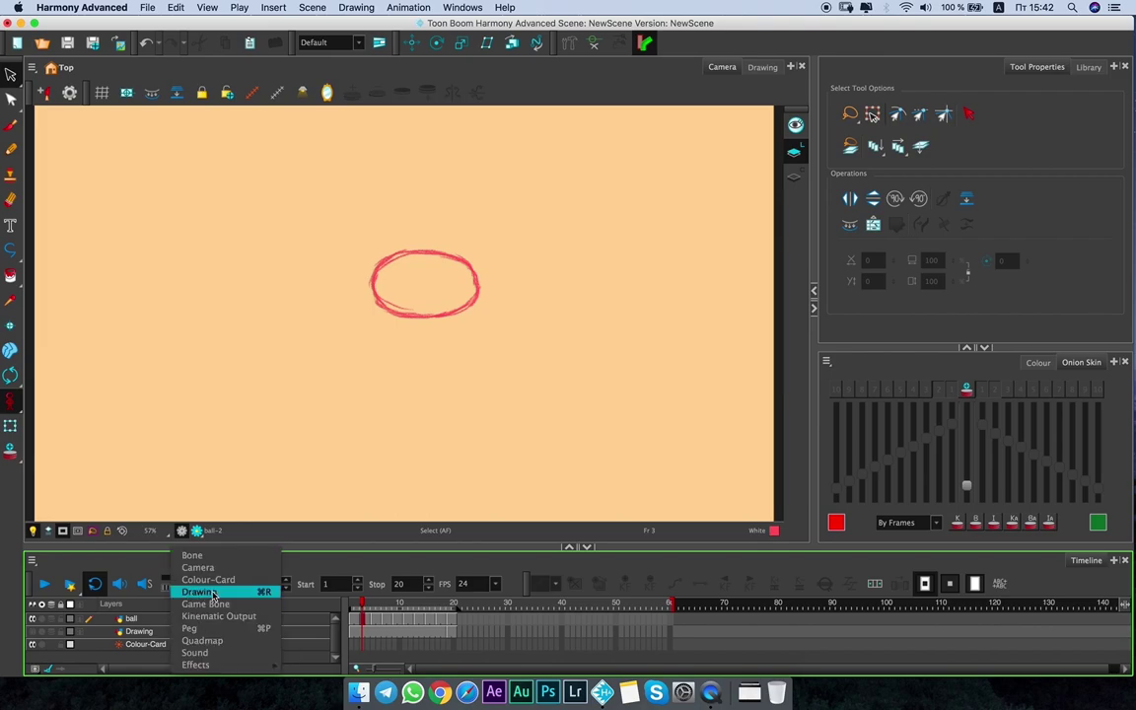
{"action": "left_click", "coordinate": [156, 605]}
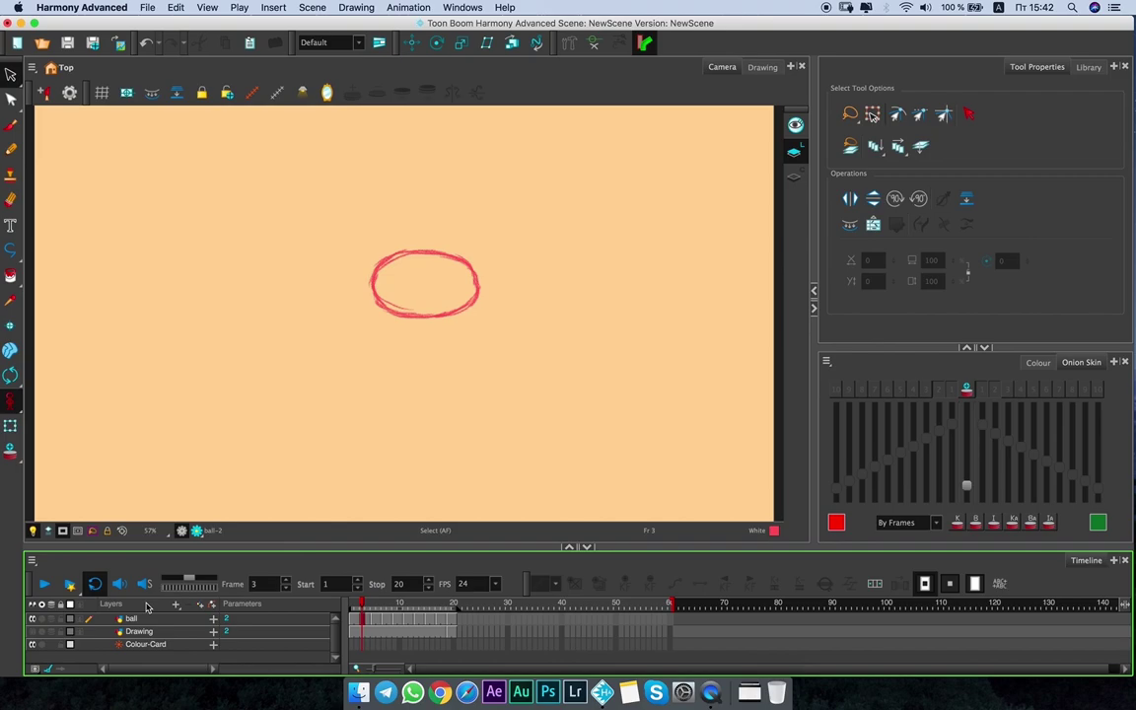
{"action": "left_click", "coordinate": [199, 609]}
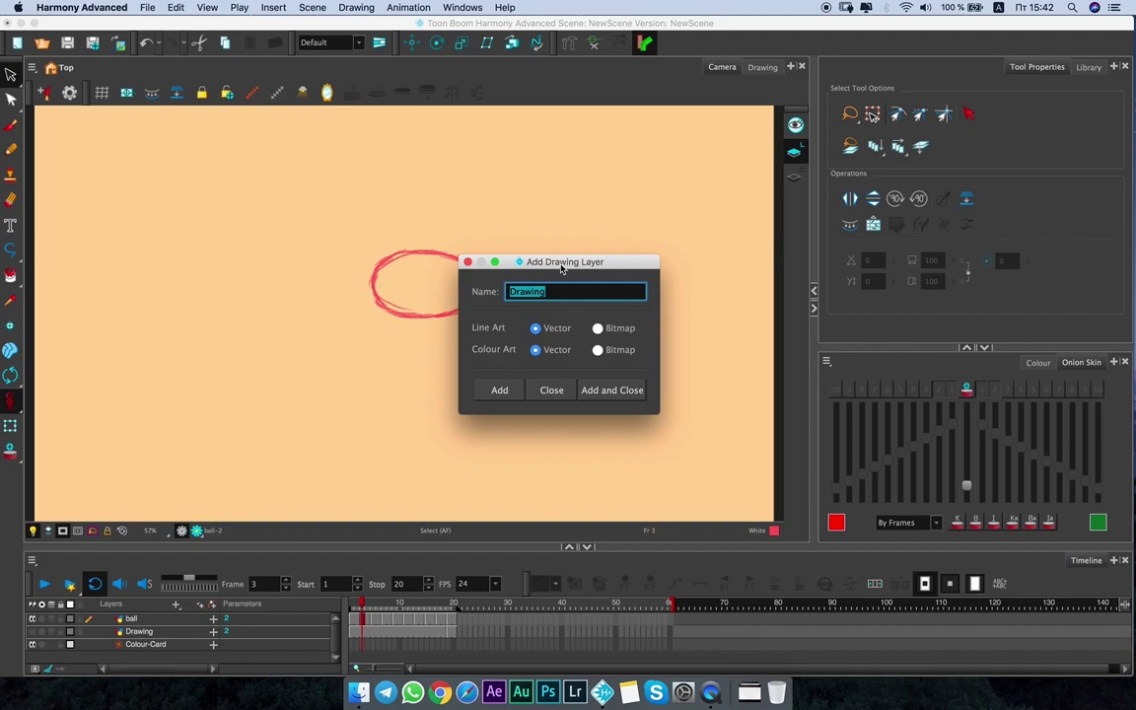
{"action": "left_click_drag", "start_coordinate": [562, 268], "coordinate": [613, 253]}
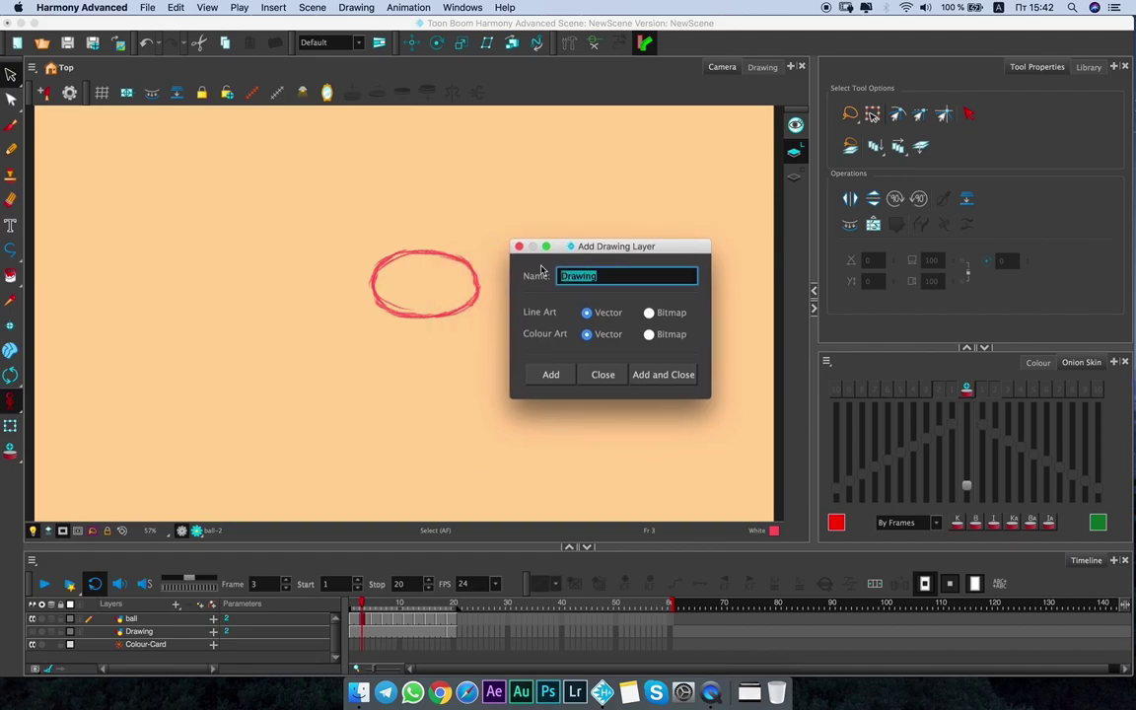
{"action": "left_click", "coordinate": [556, 376]}
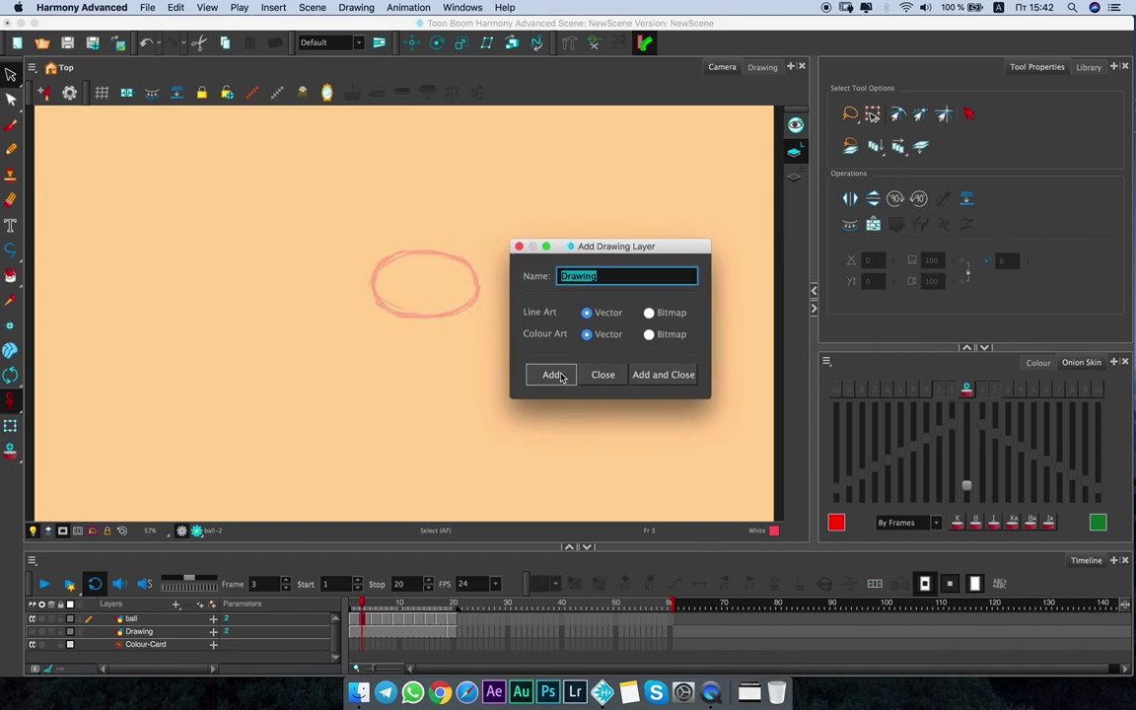
{"action": "left_click", "coordinate": [666, 379]}
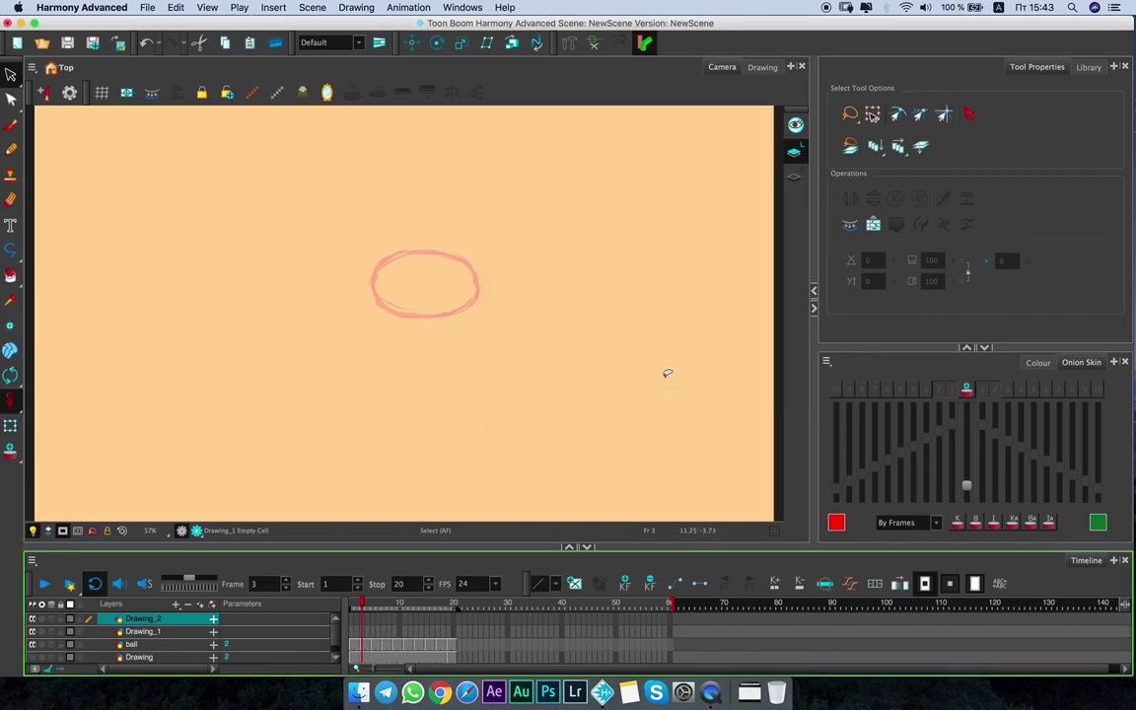
Delete the two newly added layers, Drawing_2 and Drawing_1, from the timeline.
{"action": "left_click", "coordinate": [190, 604]}
{"action": "left_click", "coordinate": [148, 618]}
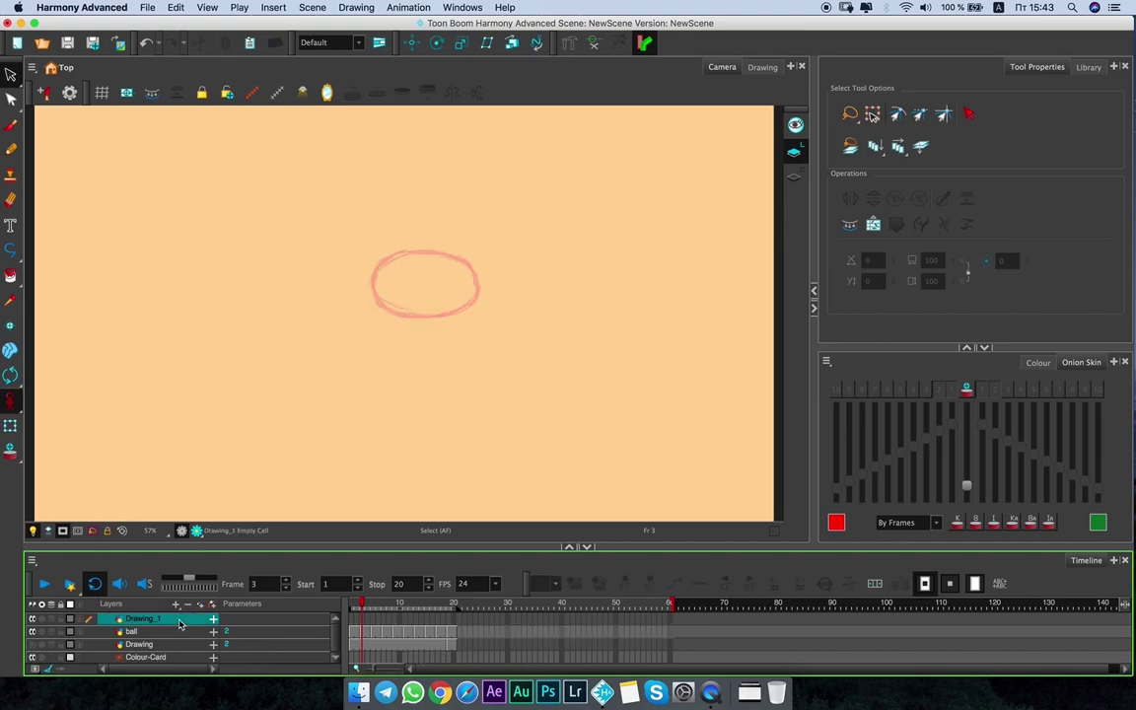
{"action": "left_click", "coordinate": [190, 604]}
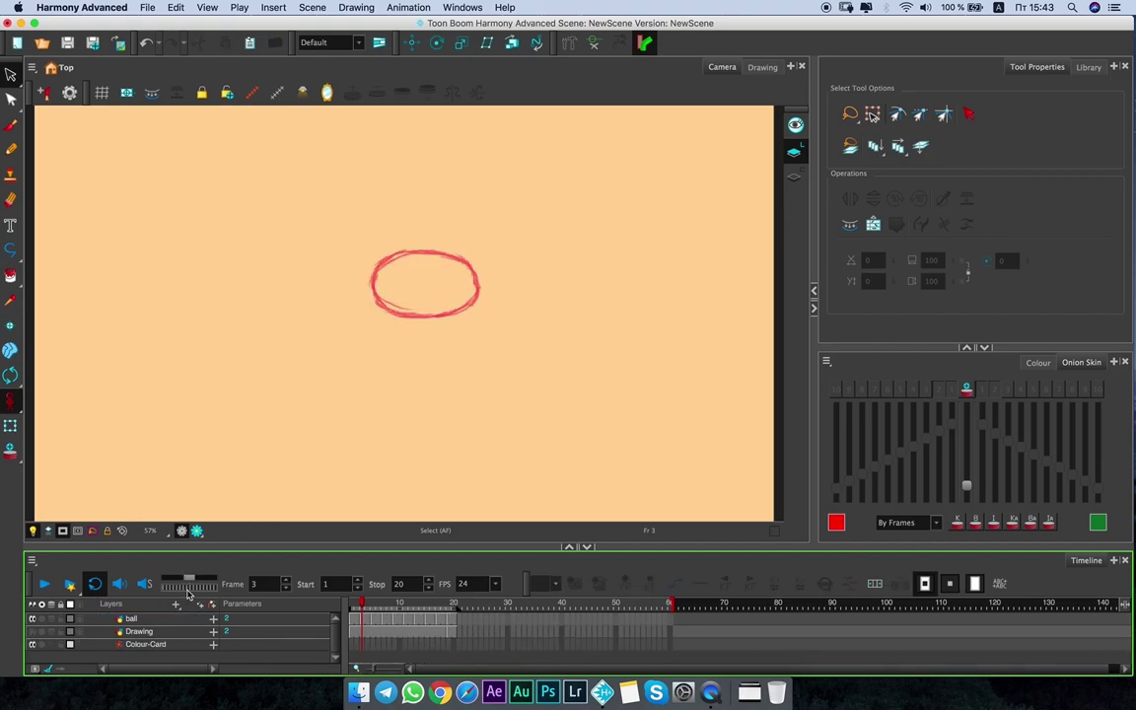
Move the playhead to frame 1 and select the ball layer.
{"action": "key", "text": "Return"}
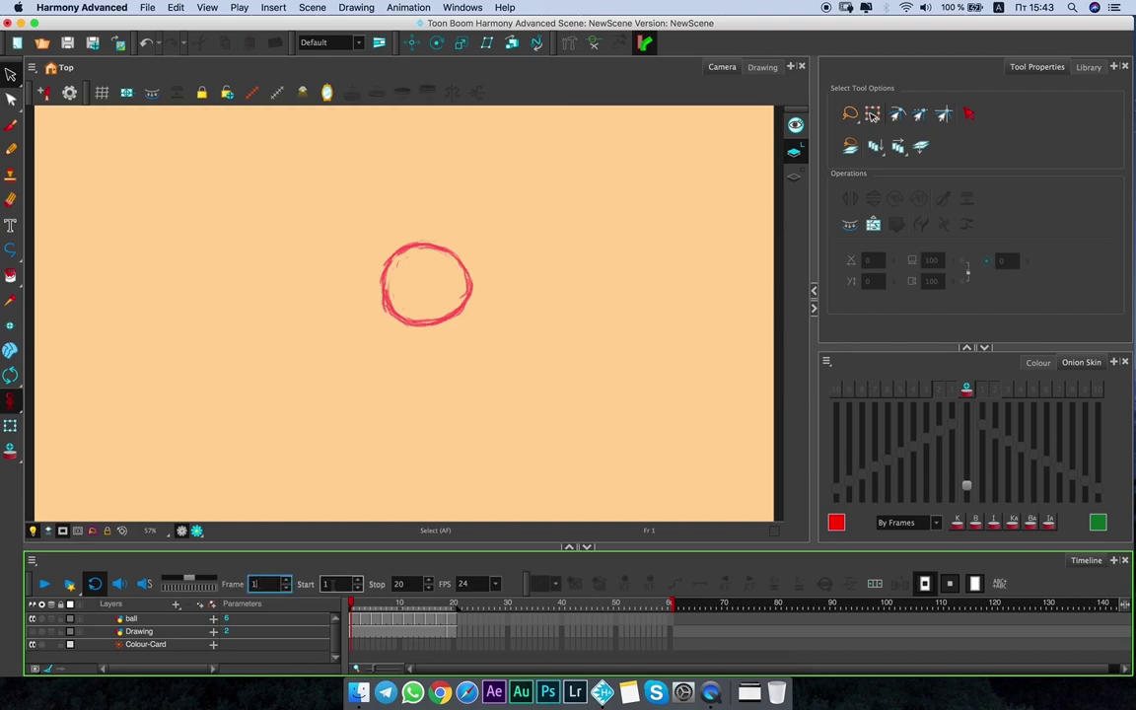
{"action": "left_click", "coordinate": [335, 584]}
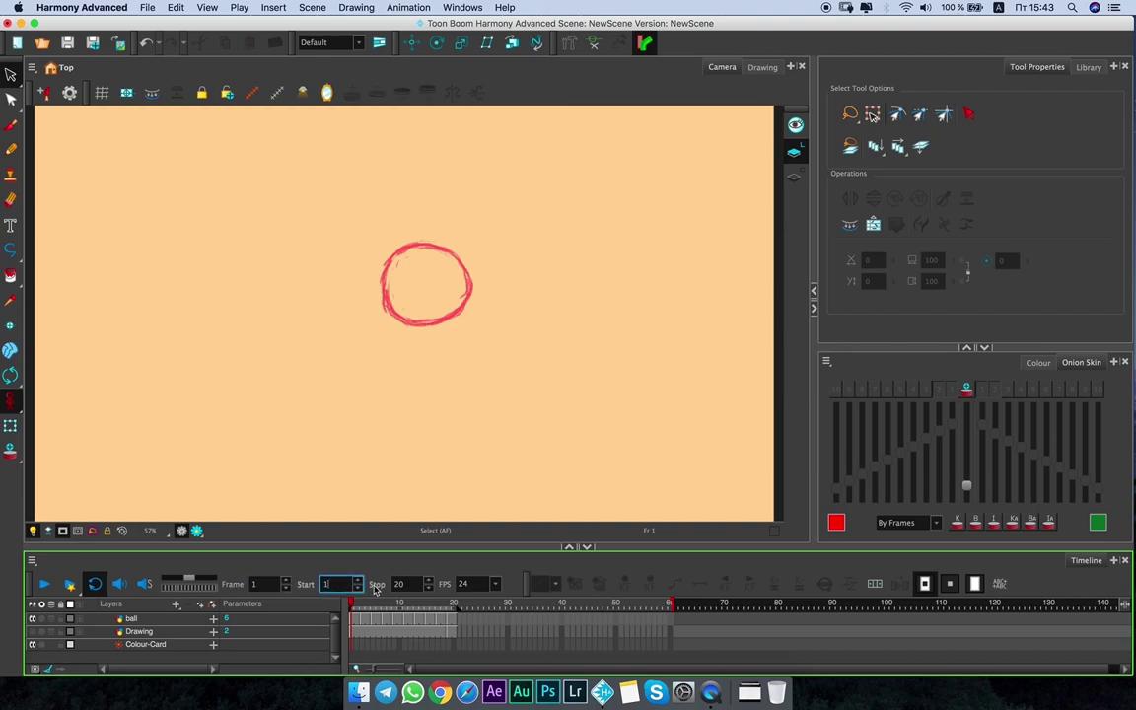
{"action": "left_click", "coordinate": [187, 619]}
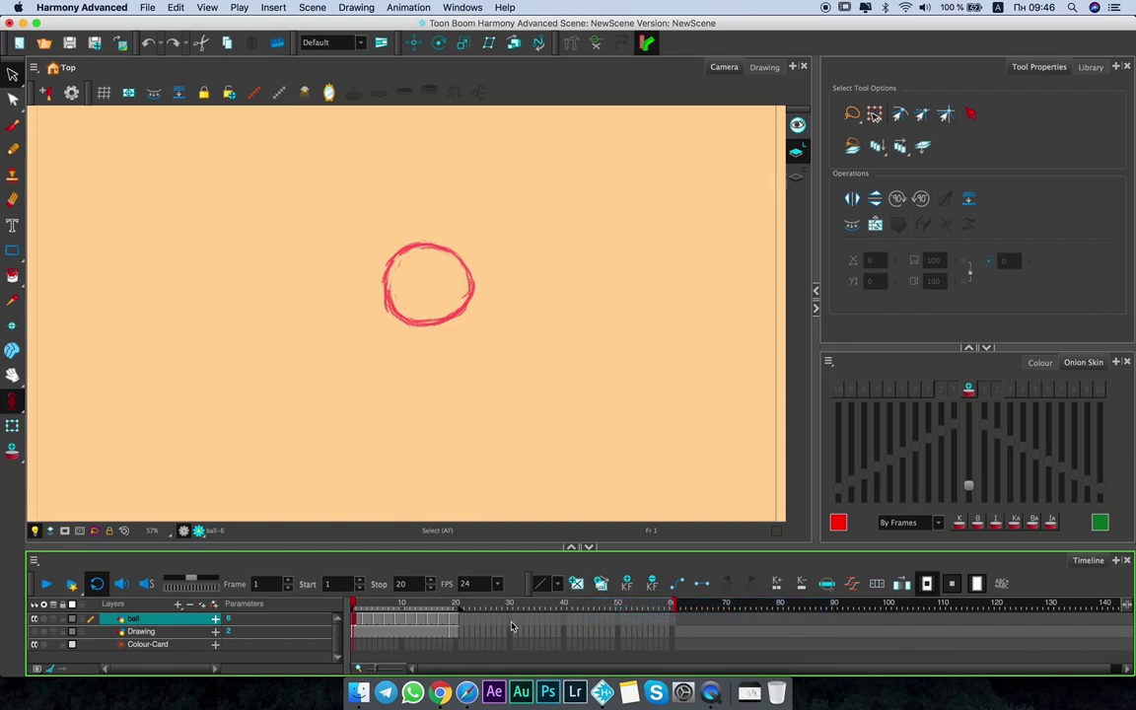
Try creating an empty drawing on the ball layer at frame 30, and undo it.
{"action": "left_click", "coordinate": [483, 604]}
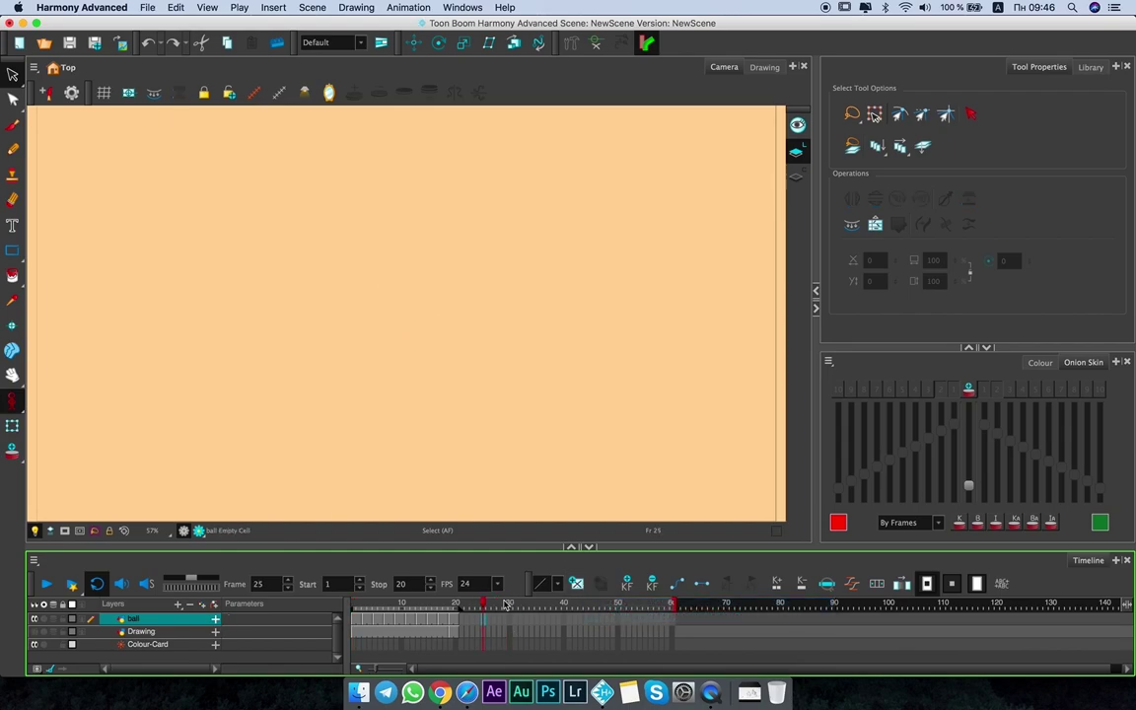
{"action": "left_click", "coordinate": [506, 604]}
{"action": "left_click", "coordinate": [515, 620]}
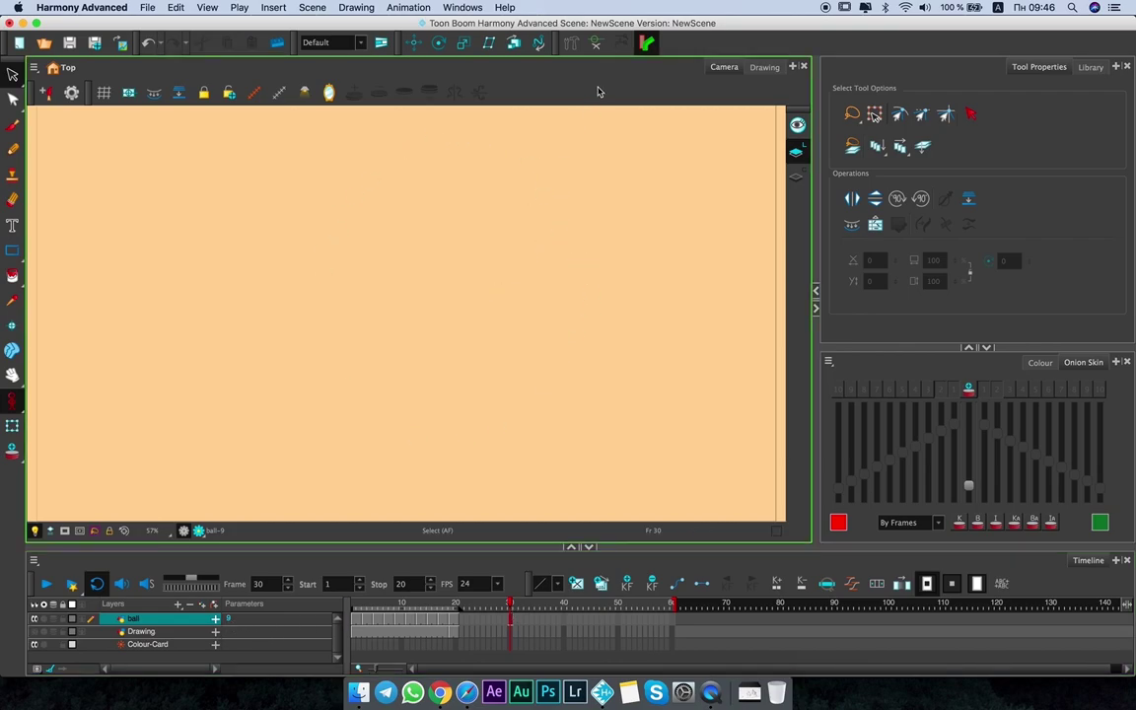
{"action": "left_click", "coordinate": [510, 623]}
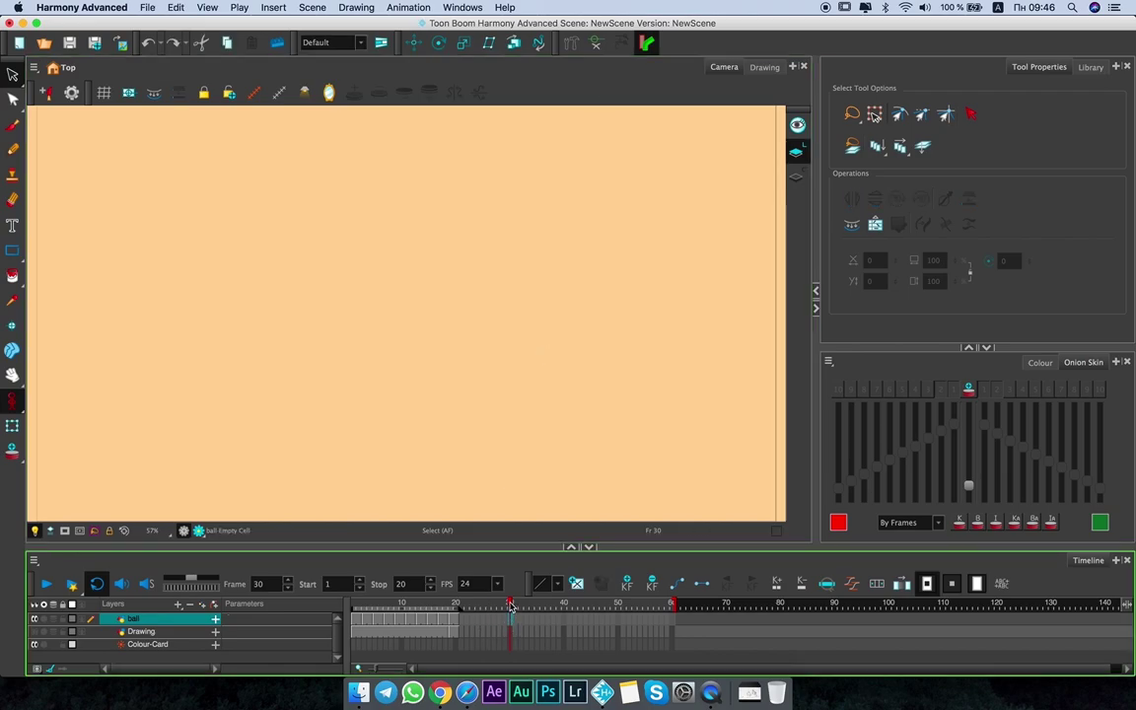
Try a zigzag Charcoal brush stroke in the ball layer's empty cell at frame 27, undo it, and return to the Select tool.
{"action": "left_click", "coordinate": [494, 606]}
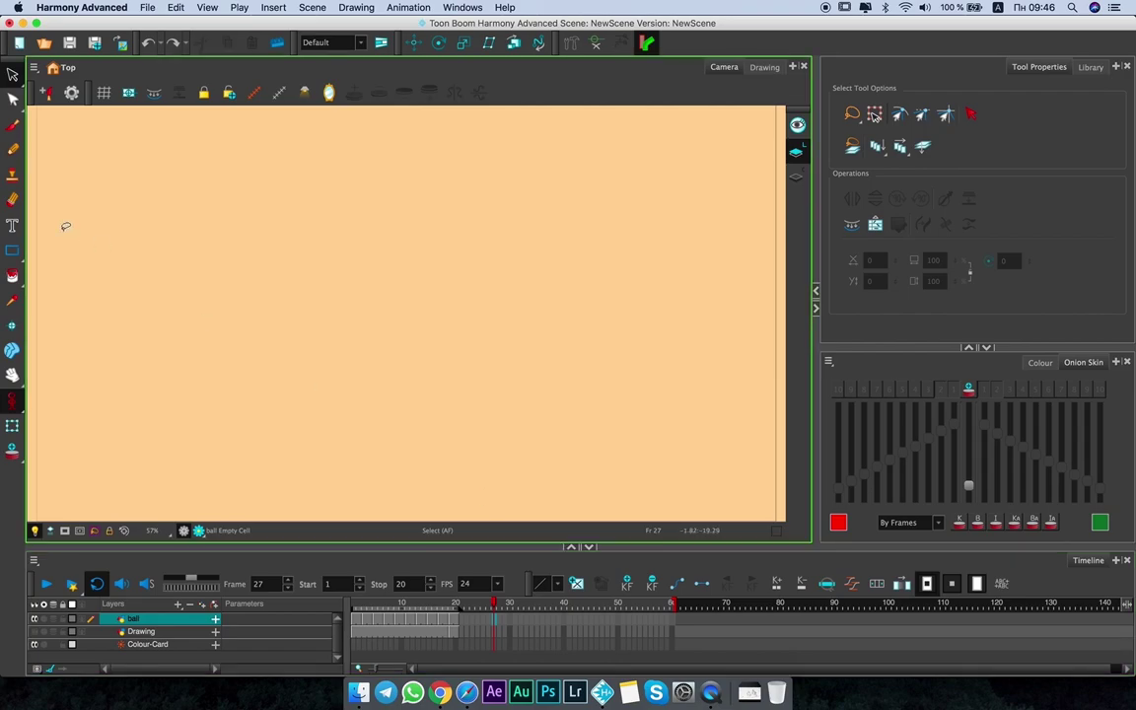
{"action": "left_click", "coordinate": [13, 125]}
{"action": "mouse_move", "coordinate": [436, 258]}
{"action": "left_mouse_down"}
{"action": "mouse_move", "coordinate": [383, 260]}
{"action": "mouse_move", "coordinate": [409, 303]}
{"action": "mouse_move", "coordinate": [374, 330]}
{"action": "left_mouse_up"}
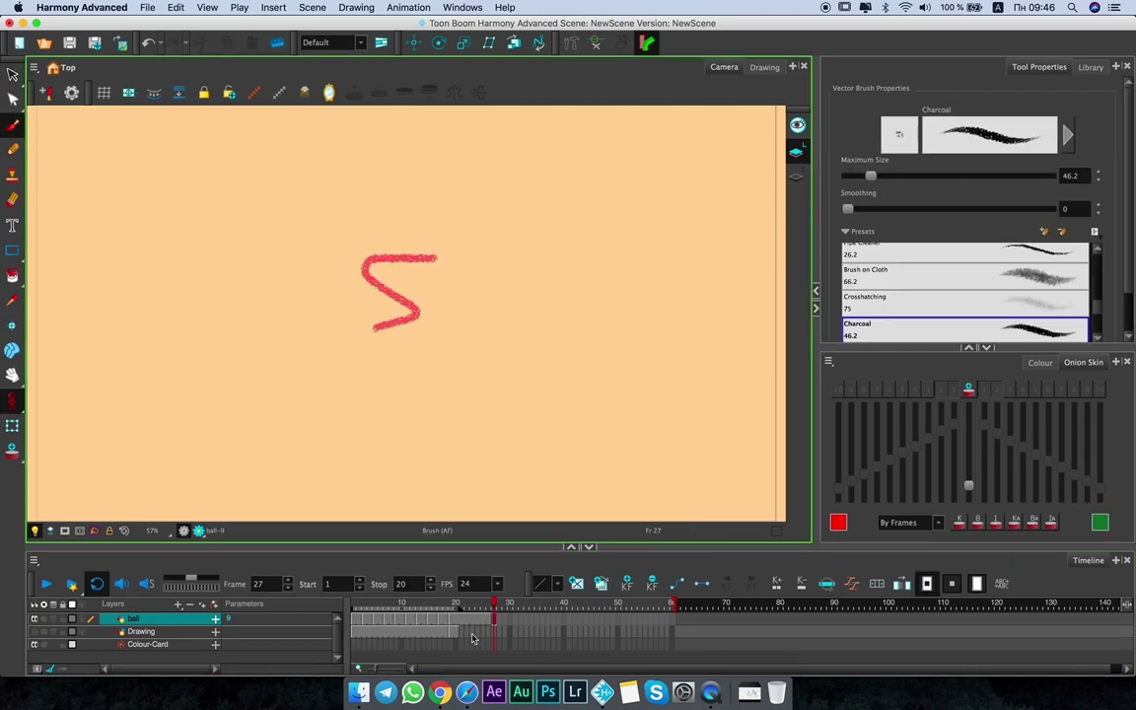
{"action": "key", "text": "super+z"}
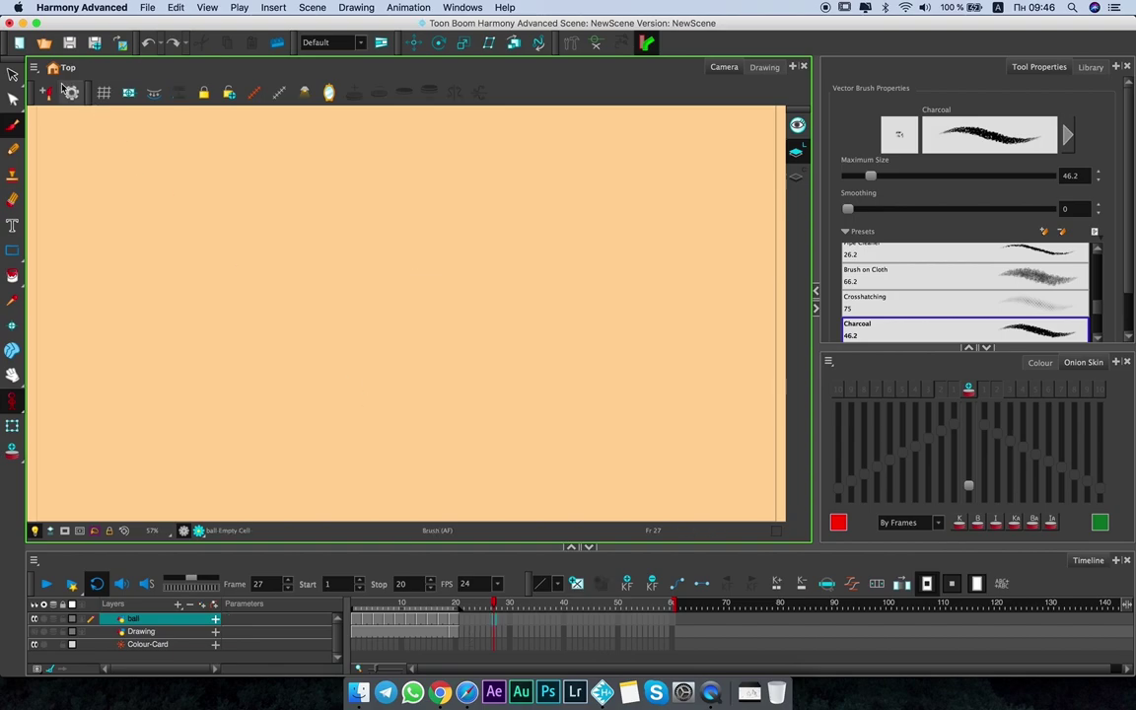
{"action": "left_click", "coordinate": [12, 73]}
Extend the exposure of the ball layer's drawing at frame 20 up to frame 40, and check frame 30.
{"action": "left_click", "coordinate": [456, 619]}
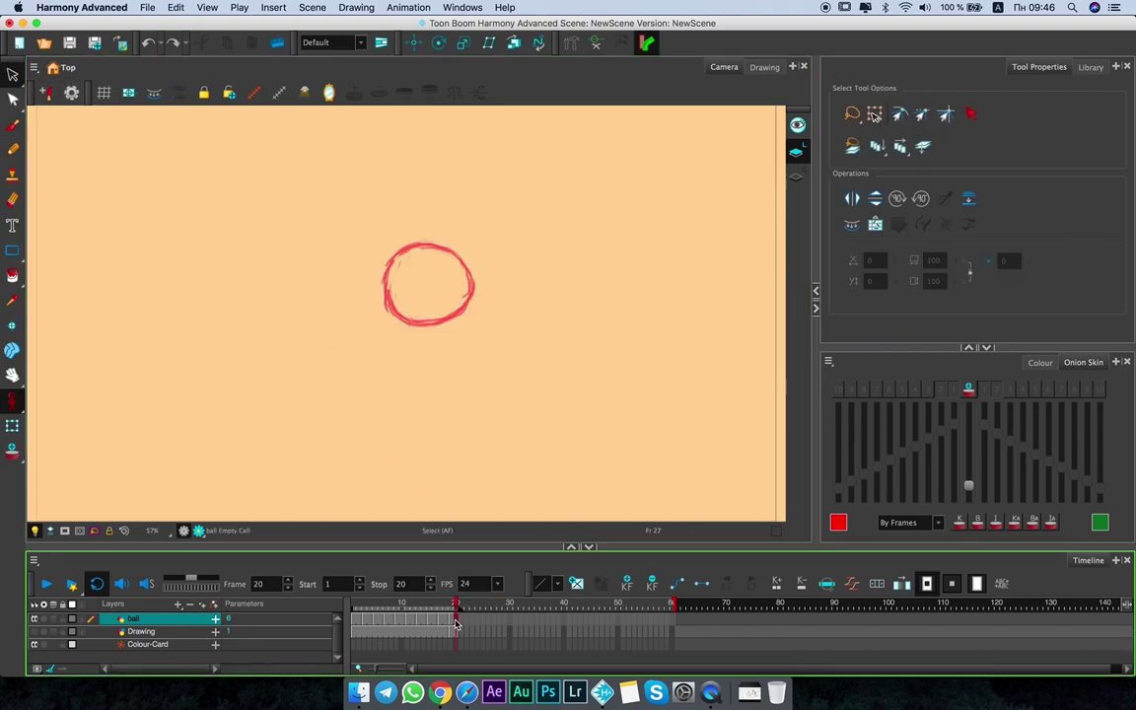
{"action": "left_click", "coordinate": [564, 627]}
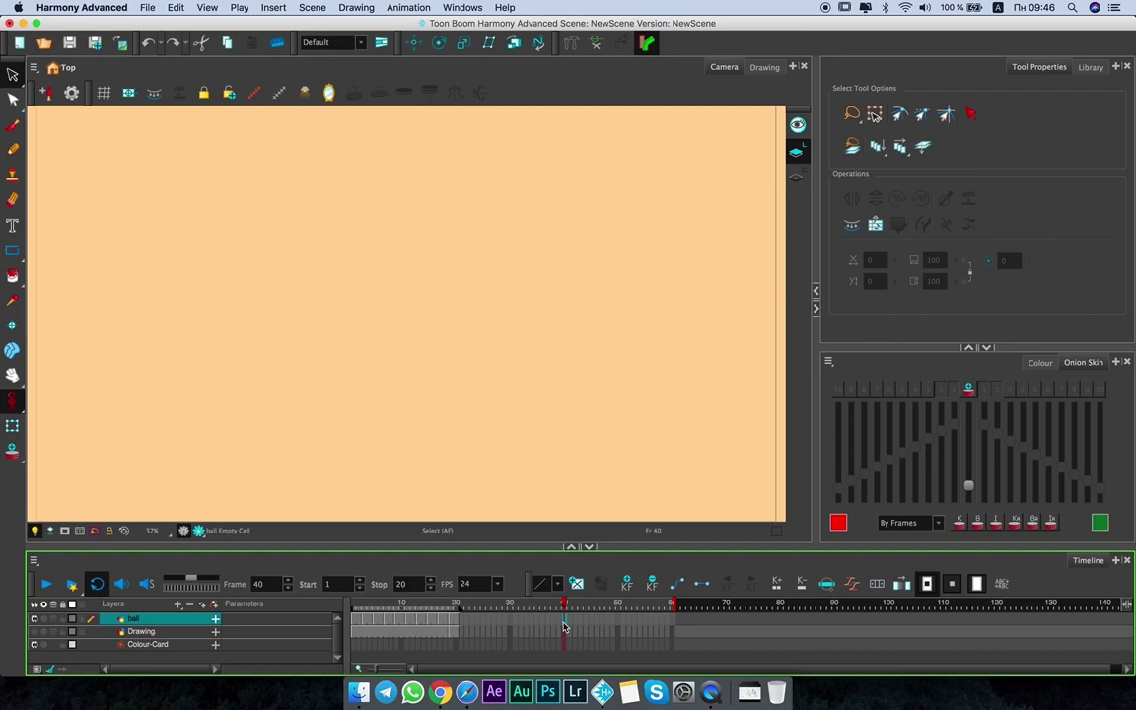
{"action": "key", "text": "super+v"}
{"action": "left_click", "coordinate": [510, 623]}
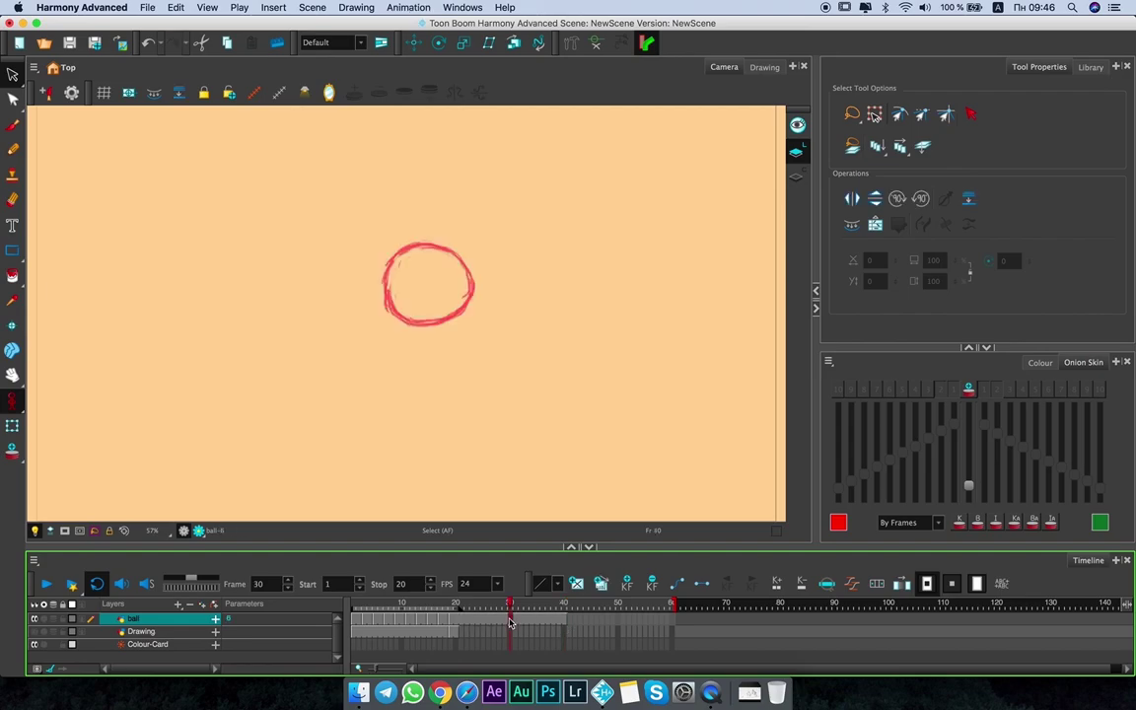
Try replacing the held ball drawing at frame 30 with an empty drawing, and undo it.
{"action": "left_click", "coordinate": [578, 585]}
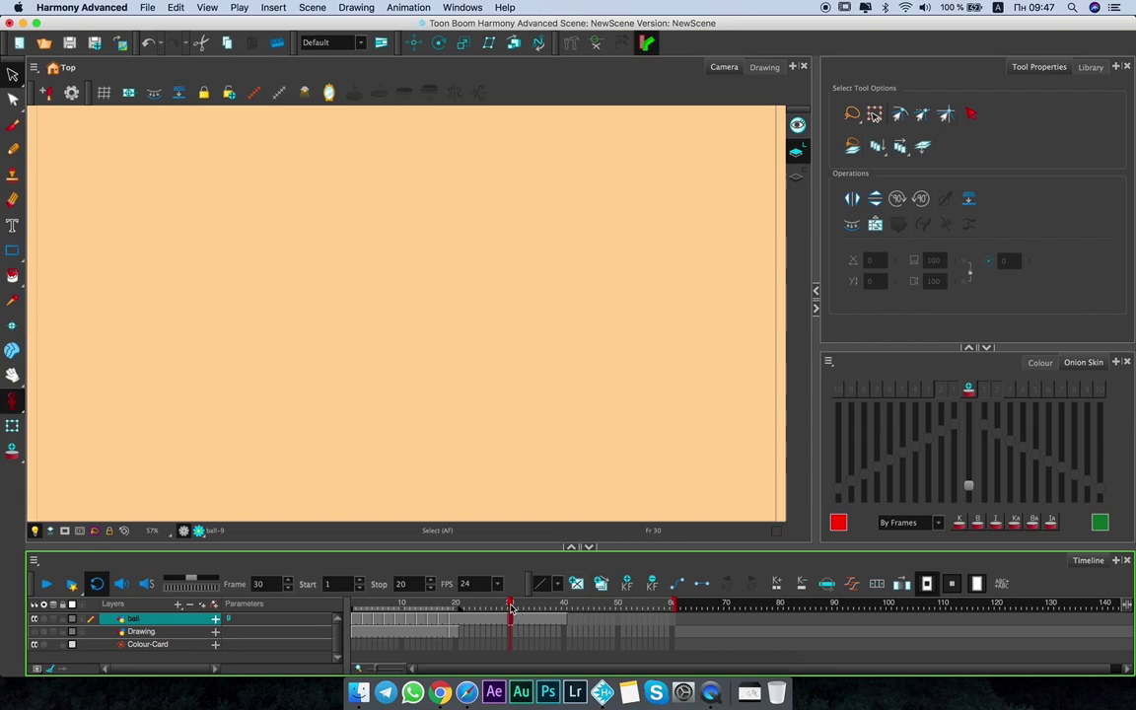
{"action": "mouse_move", "coordinate": [520, 604]}
{"action": "left_mouse_down"}
{"action": "mouse_move", "coordinate": [540, 603]}
{"action": "mouse_move", "coordinate": [509, 605]}
{"action": "left_mouse_up"}
{"action": "key", "text": "ctrl+z"}
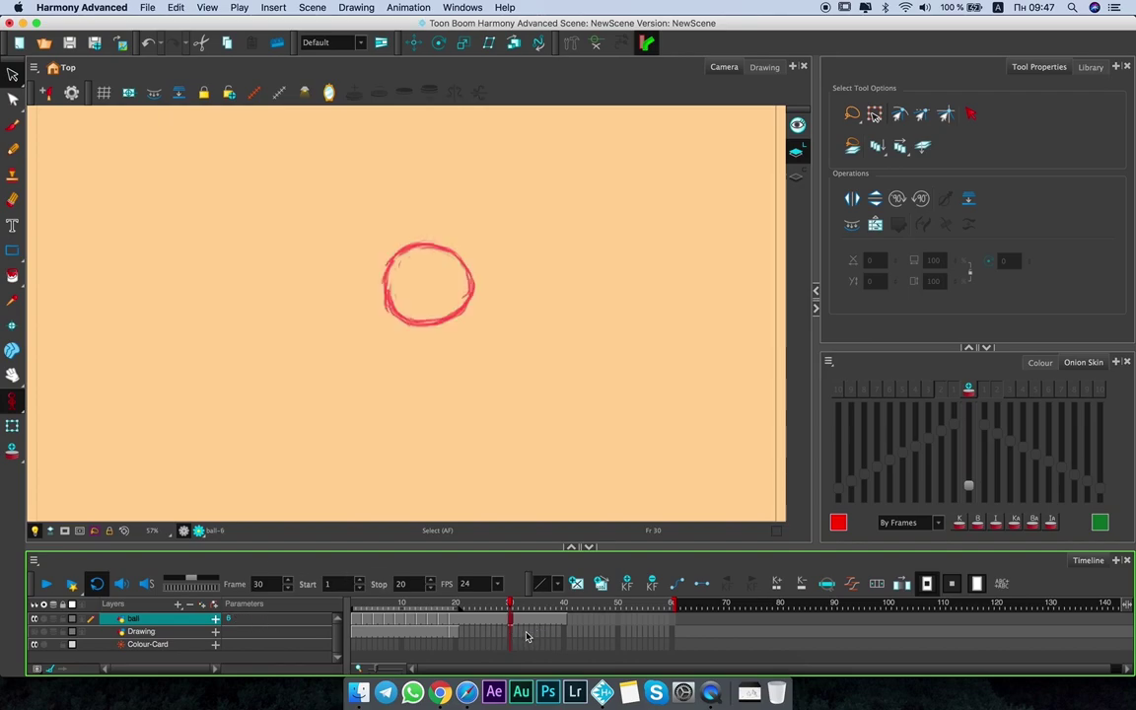
Duplicate the ball layer's drawing at frame 30 and compare it with the neighbouring frames.
{"action": "left_click", "coordinate": [601, 584]}
{"action": "left_click", "coordinate": [527, 603]}
{"action": "left_click_drag", "start_coordinate": [537, 605], "coordinate": [510, 606]}
{"action": "mouse_move", "coordinate": [466, 210]}
{"action": "left_mouse_down"}
{"action": "mouse_move", "coordinate": [355, 233]}
{"action": "mouse_move", "coordinate": [401, 329]}
{"action": "left_mouse_up"}
{"action": "left_click", "coordinate": [486, 367]}
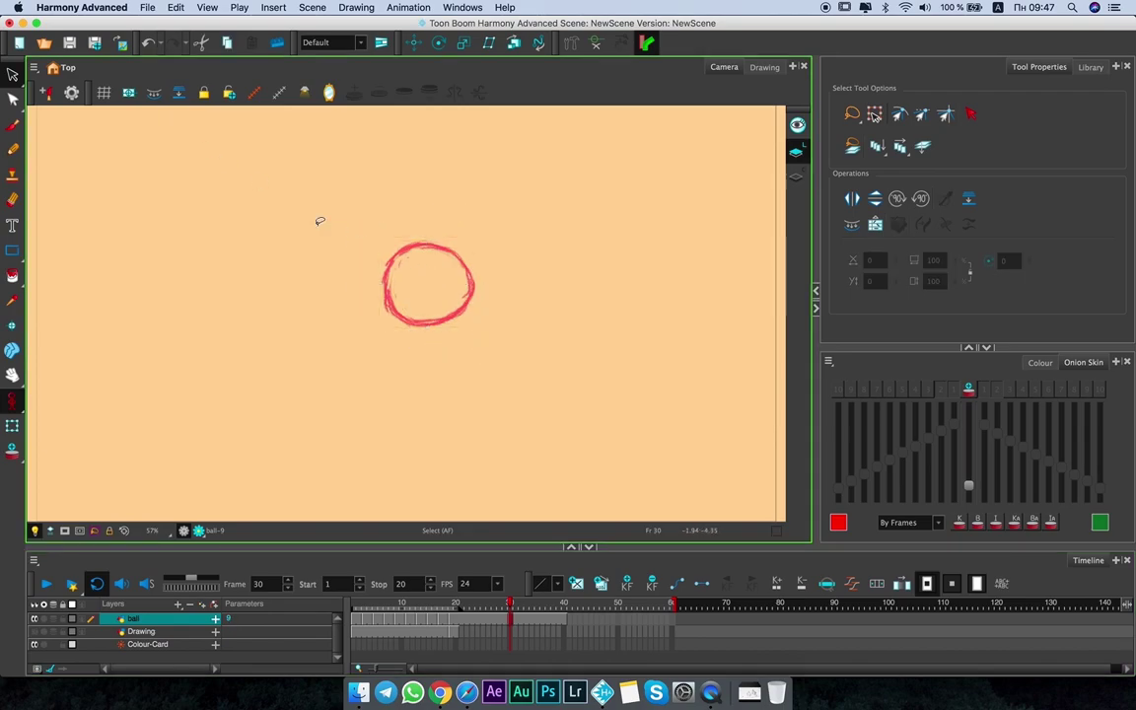
Brush a Charcoal zigzag inside the ball on the duplicated drawing at frame 30, and compare it with frame 29.
{"action": "left_click", "coordinate": [11, 125]}
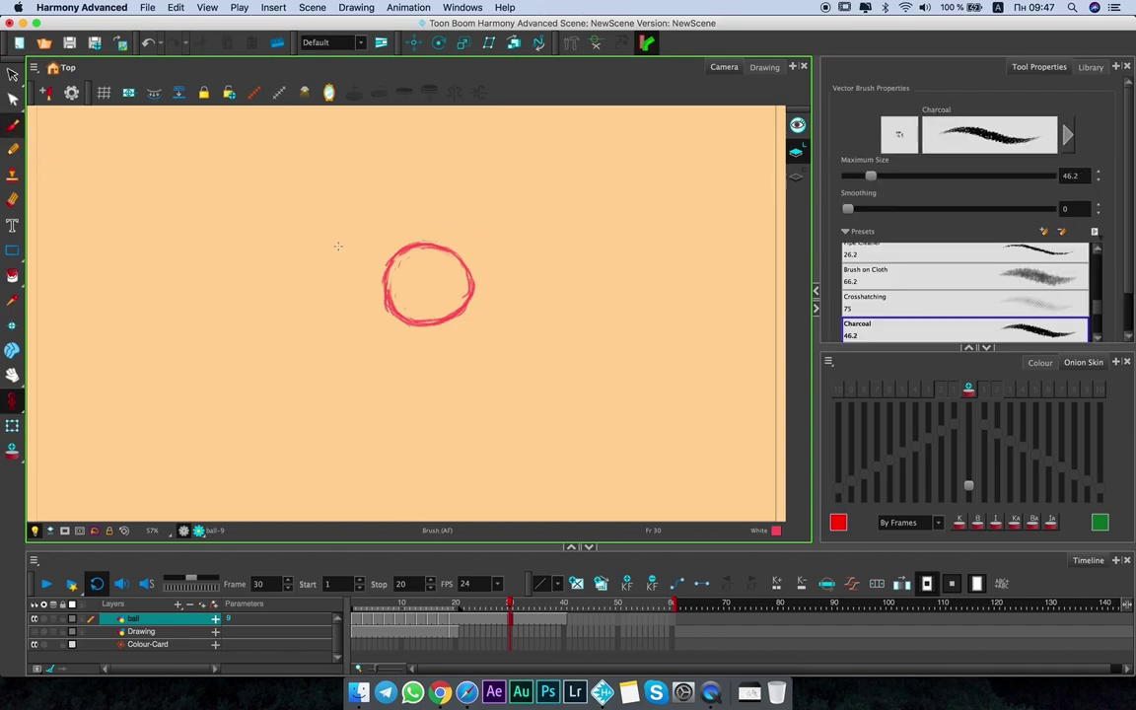
{"action": "mouse_move", "coordinate": [449, 264]}
{"action": "left_mouse_down"}
{"action": "mouse_move", "coordinate": [411, 269]}
{"action": "mouse_move", "coordinate": [430, 301]}
{"action": "mouse_move", "coordinate": [406, 307]}
{"action": "left_mouse_up"}
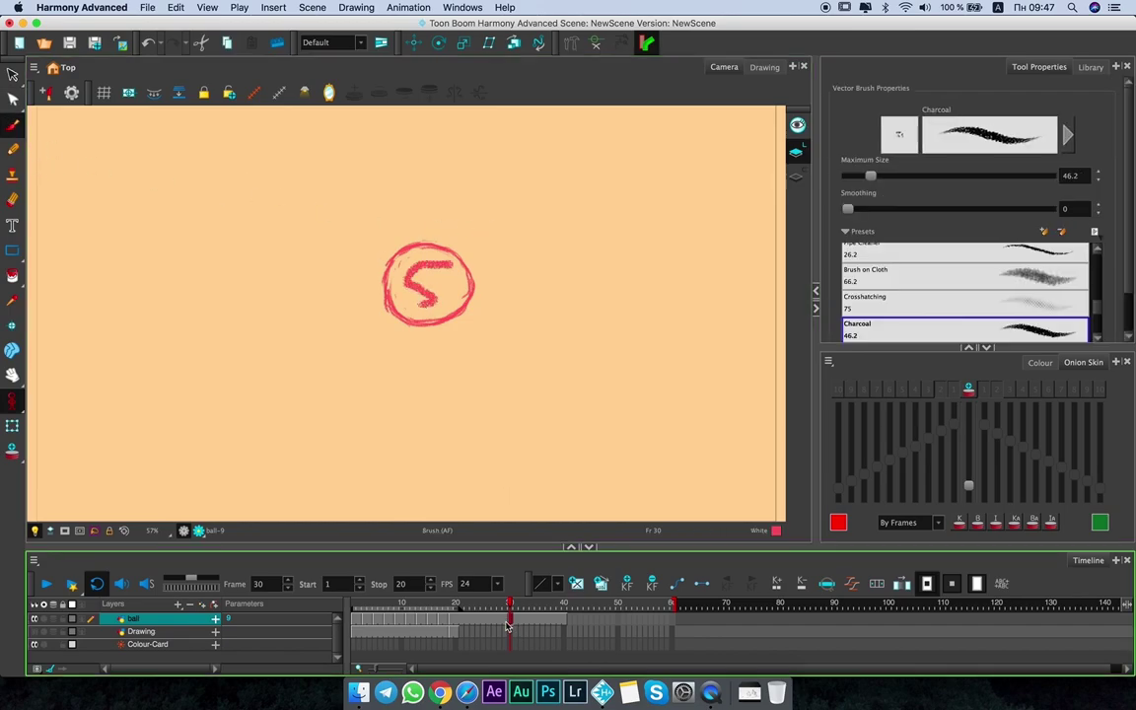
{"action": "left_click", "coordinate": [505, 625]}
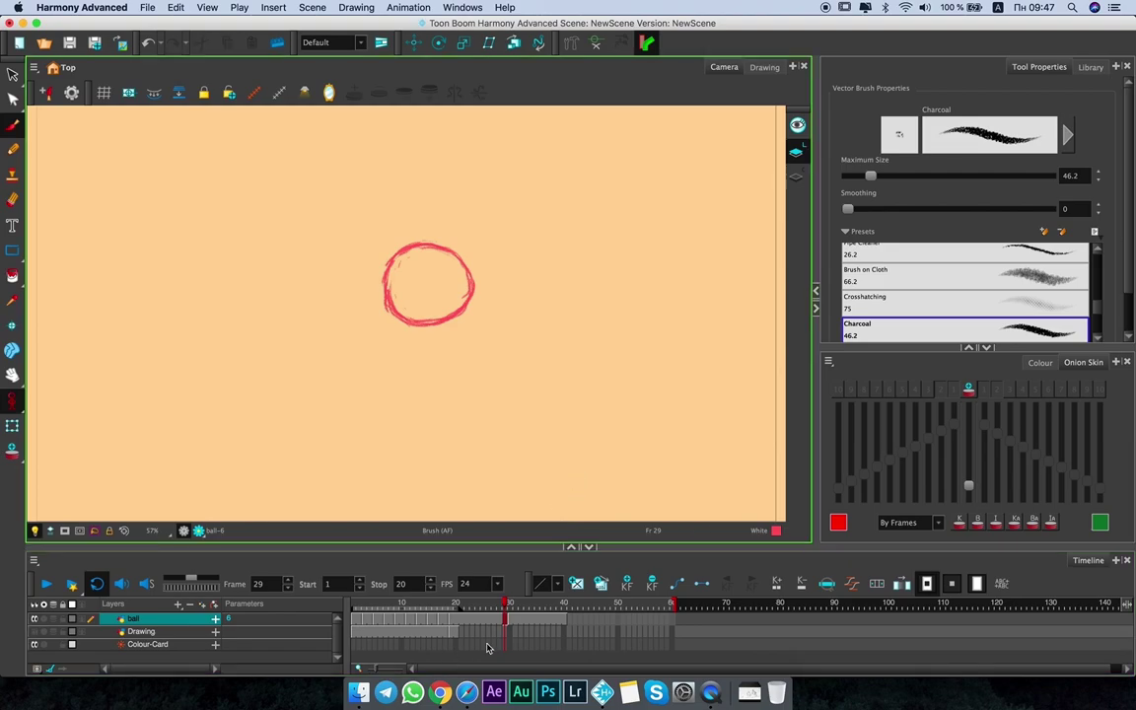
{"action": "left_click", "coordinate": [511, 624]}
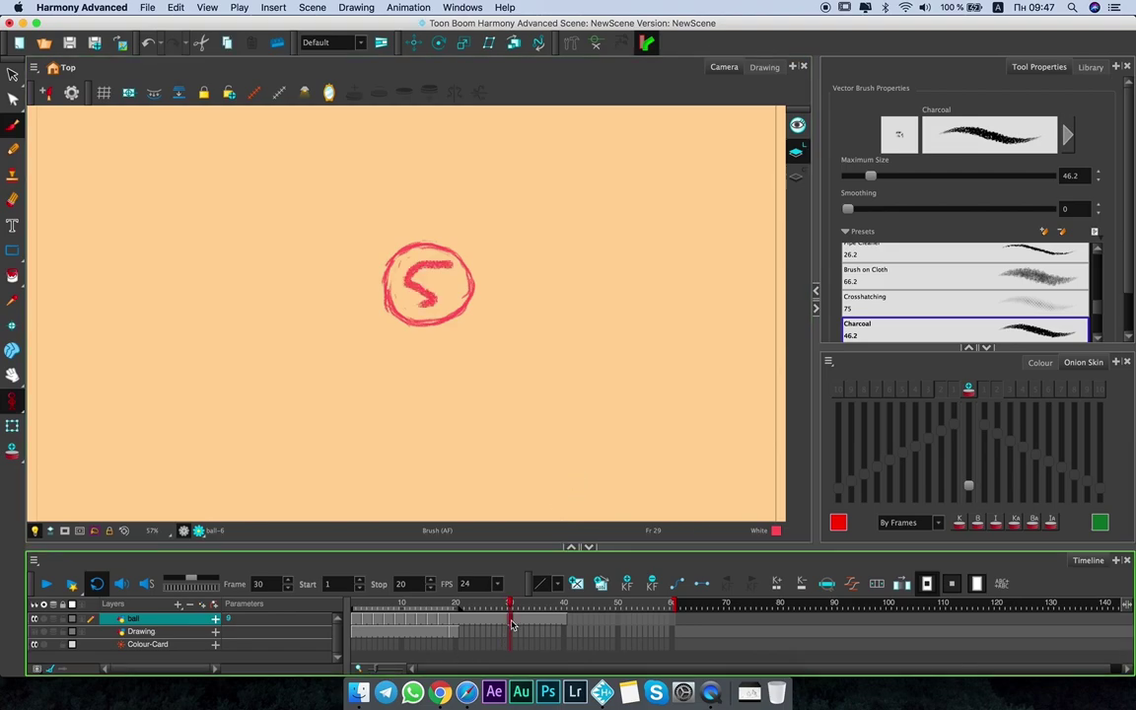
Delete the ball layer's exposure from frame 21 to frame 40, and select the empty cell at frame 21.
{"action": "left_click_drag", "start_coordinate": [571, 621], "coordinate": [461, 621]}
{"action": "key", "text": "Delete"}
{"action": "left_click", "coordinate": [460, 621]}
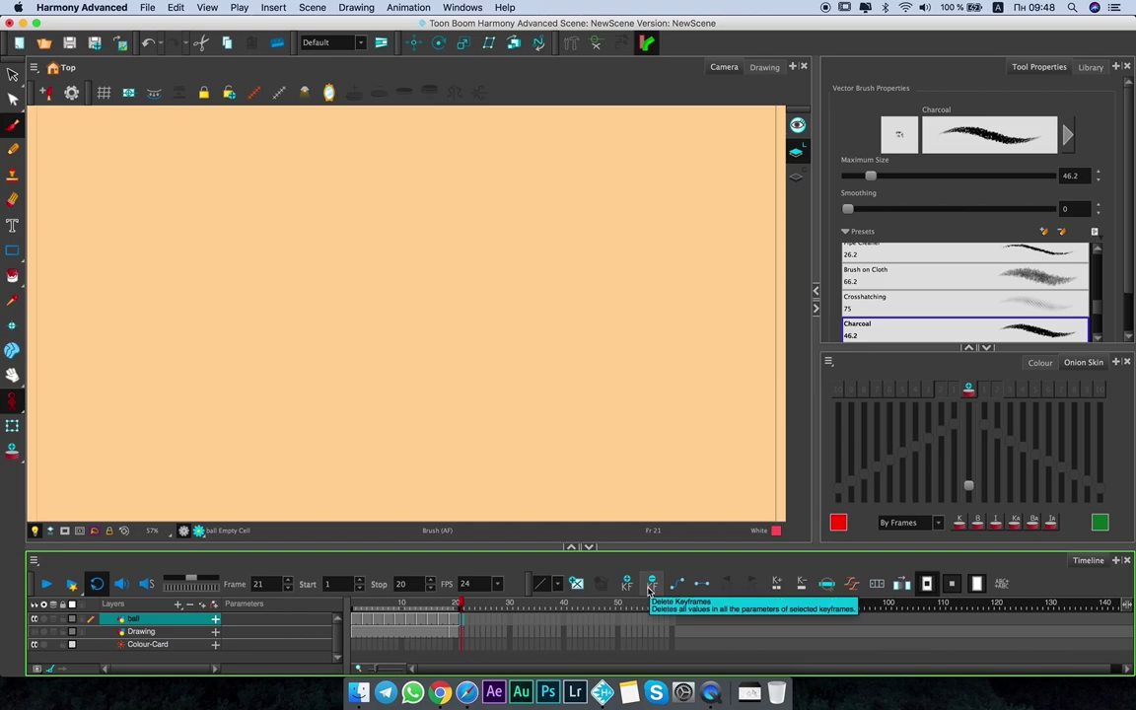
With the Transform tool, insert keyframes on the ball layer at frames 1 and 20, and step through the frames around frame 10.
{"action": "key", "text": "shift+t"}
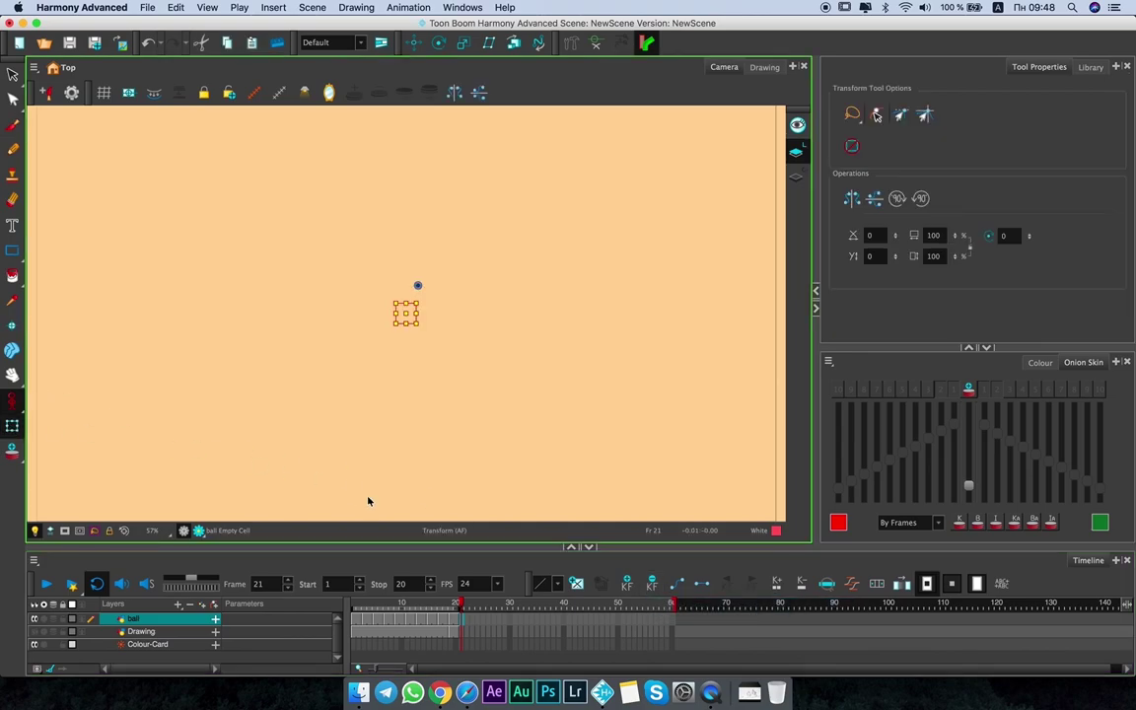
{"action": "key", "text": "shift+comma"}
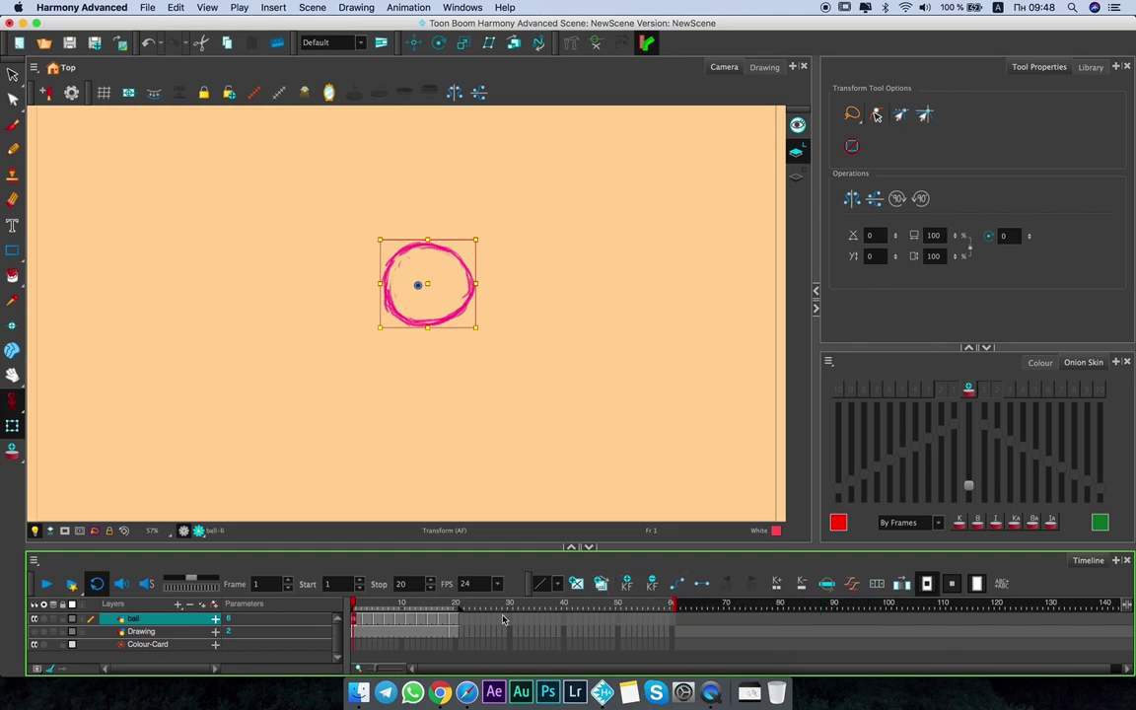
{"action": "left_click", "coordinate": [371, 621]}
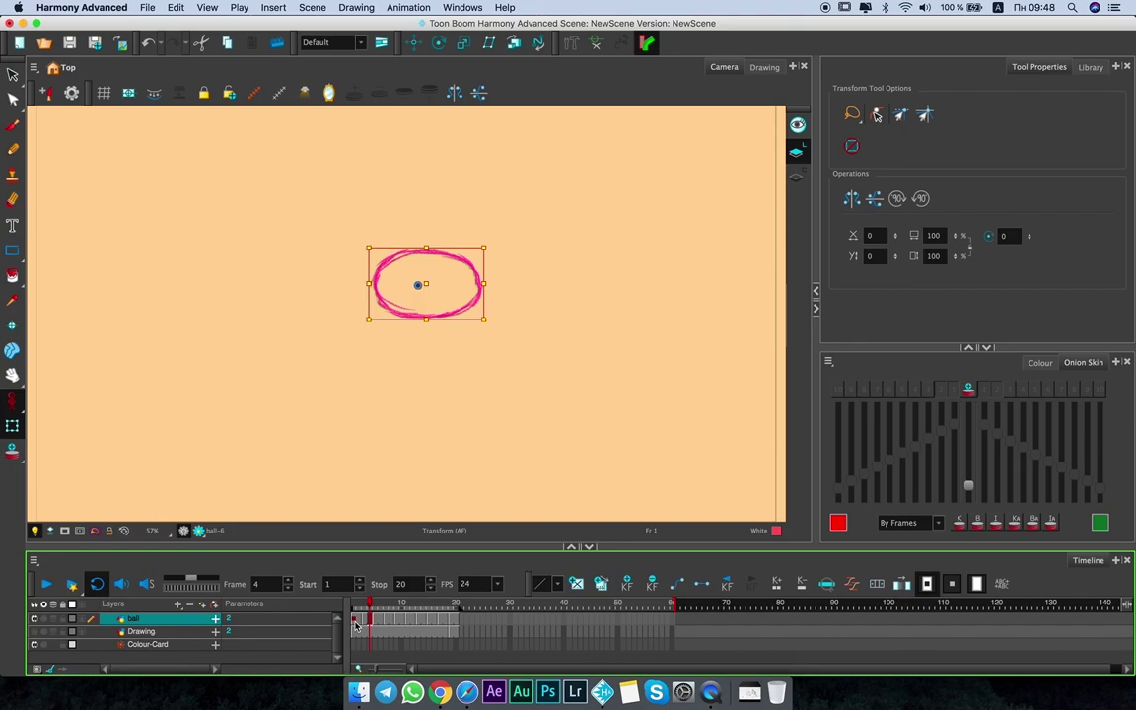
{"action": "left_click", "coordinate": [455, 622]}
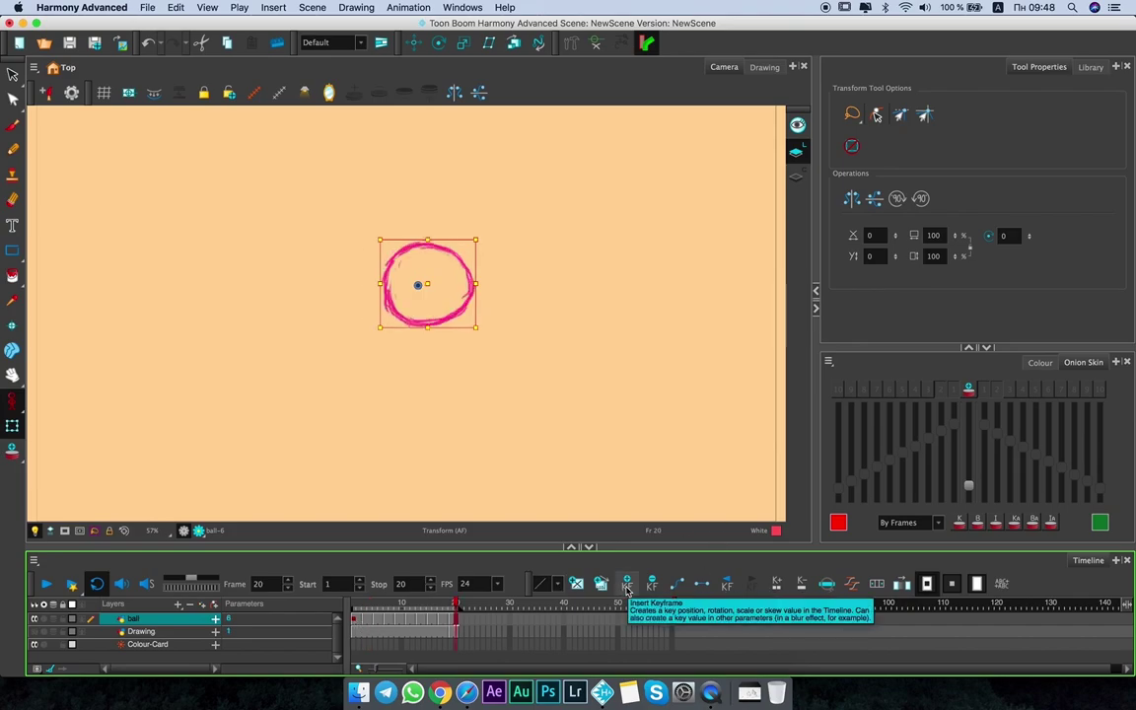
{"action": "left_click", "coordinate": [627, 589]}
{"action": "left_click", "coordinate": [402, 608]}
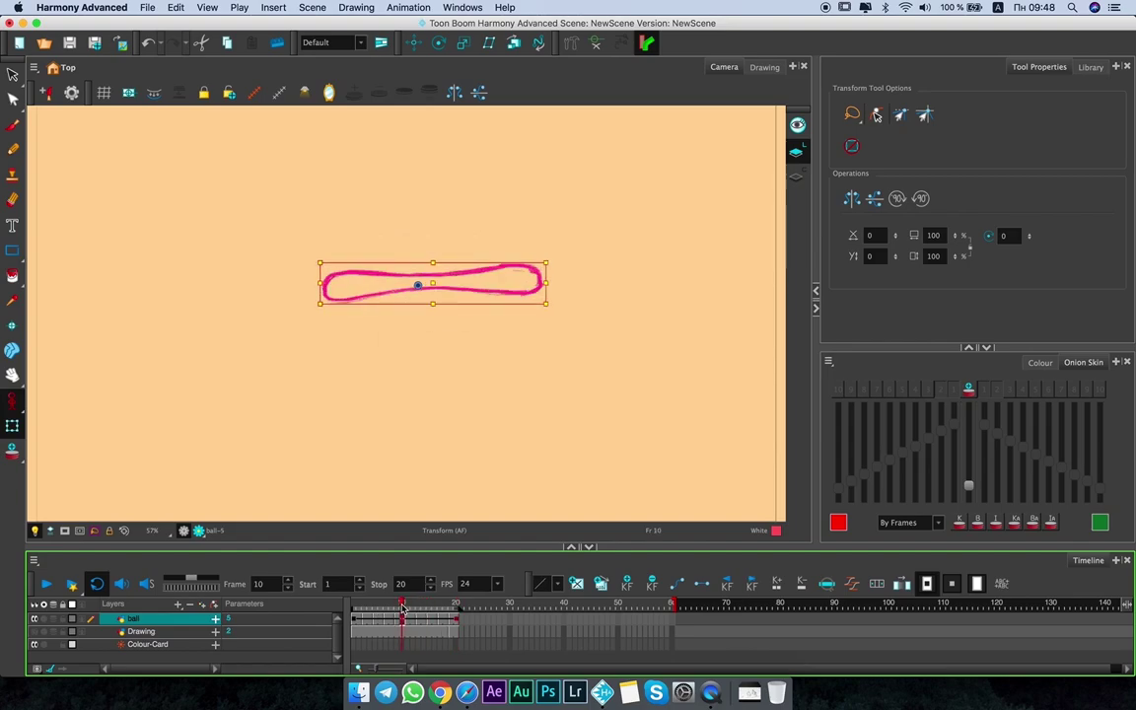
{"action": "key", "text": "comma"}
{"action": "key", "text": "period"}
{"action": "key", "text": "period"}
{"action": "key", "text": "period"}
{"action": "key", "text": "period"}
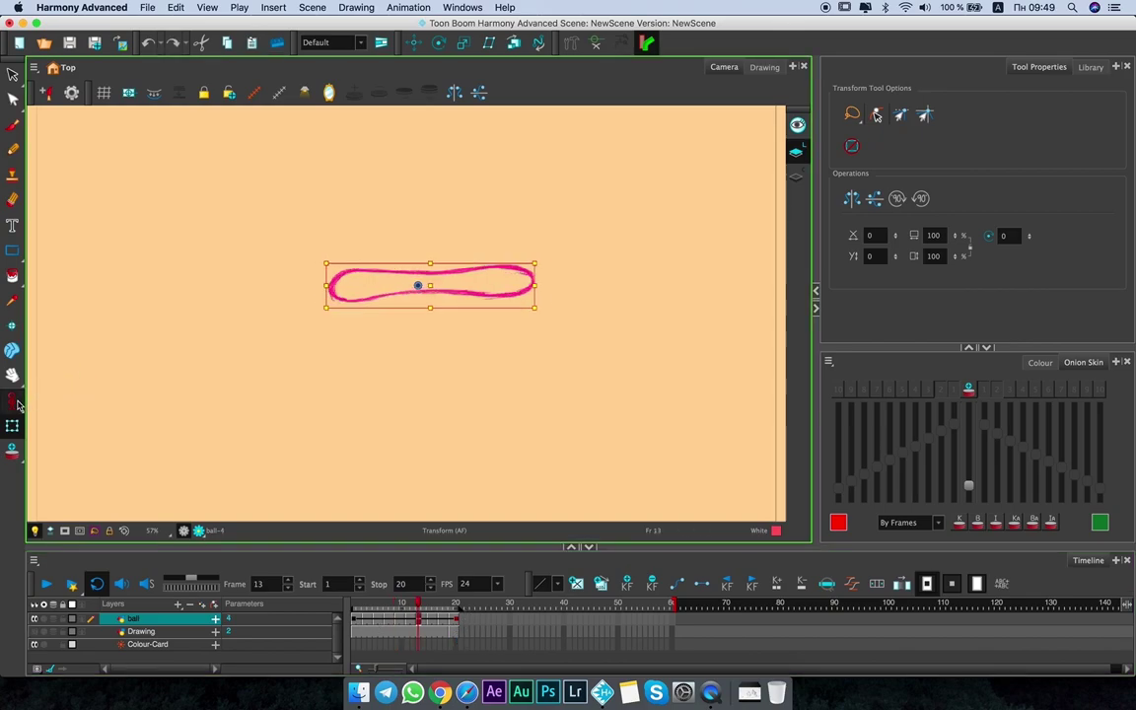
Turn on Animate mode, move the ball to the left side of the camera frame at frame 1, and check the in-between frames.
{"action": "left_click", "coordinate": [12, 399]}
{"action": "left_click", "coordinate": [60, 411]}
{"action": "key", "text": "shift+comma"}
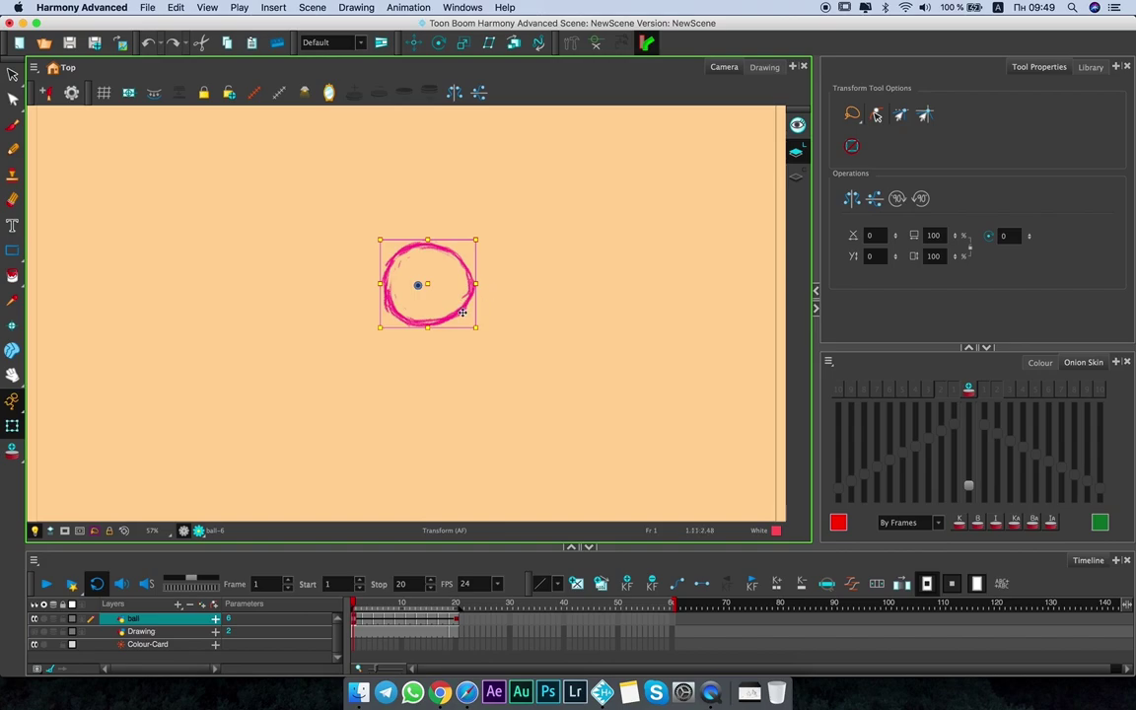
{"action": "left_click_drag", "start_coordinate": [463, 313], "coordinate": [246, 316]}
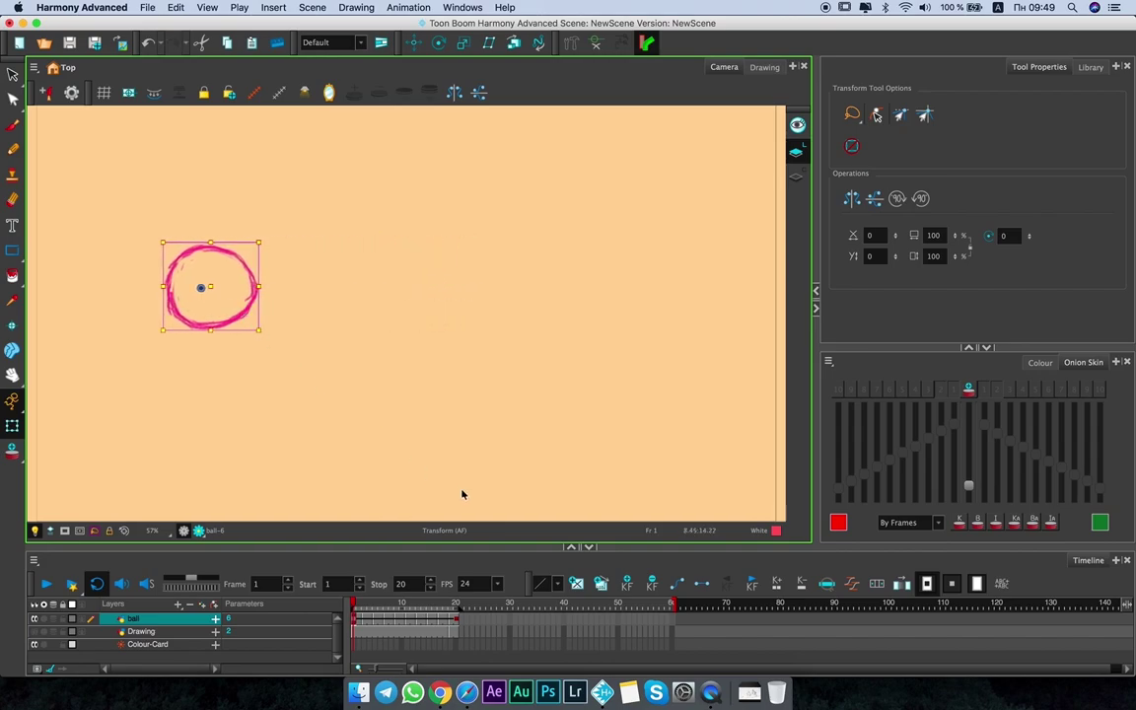
{"action": "left_click", "coordinate": [456, 619]}
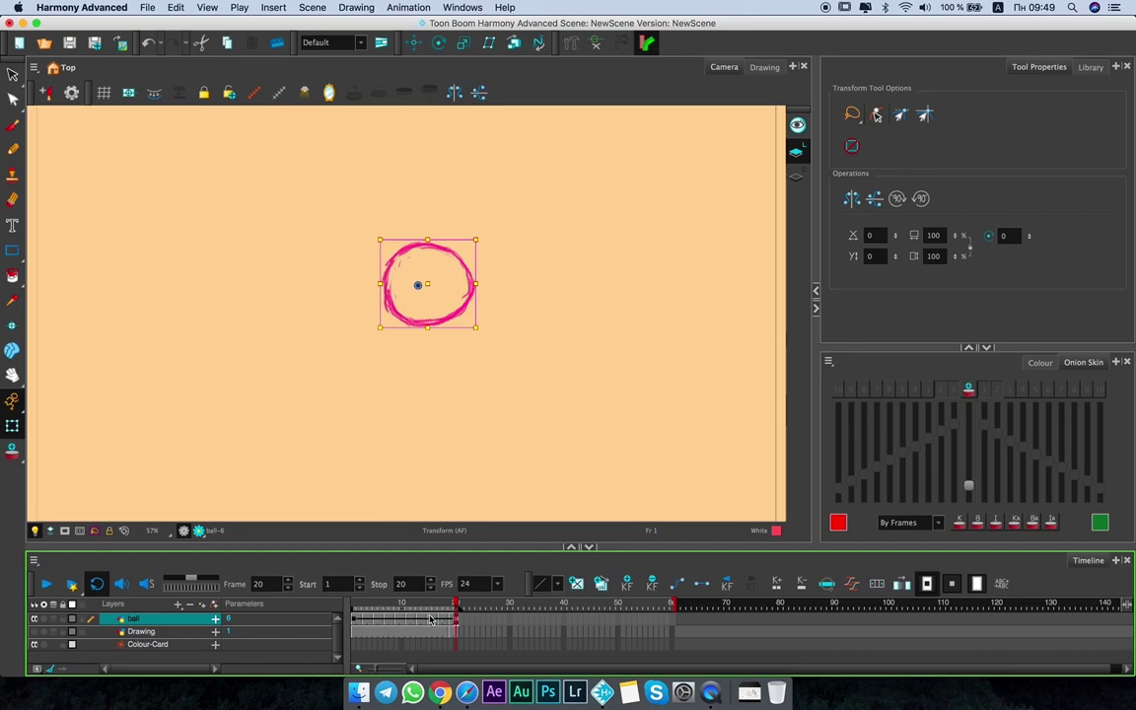
{"action": "left_click_drag", "start_coordinate": [454, 606], "coordinate": [413, 609]}
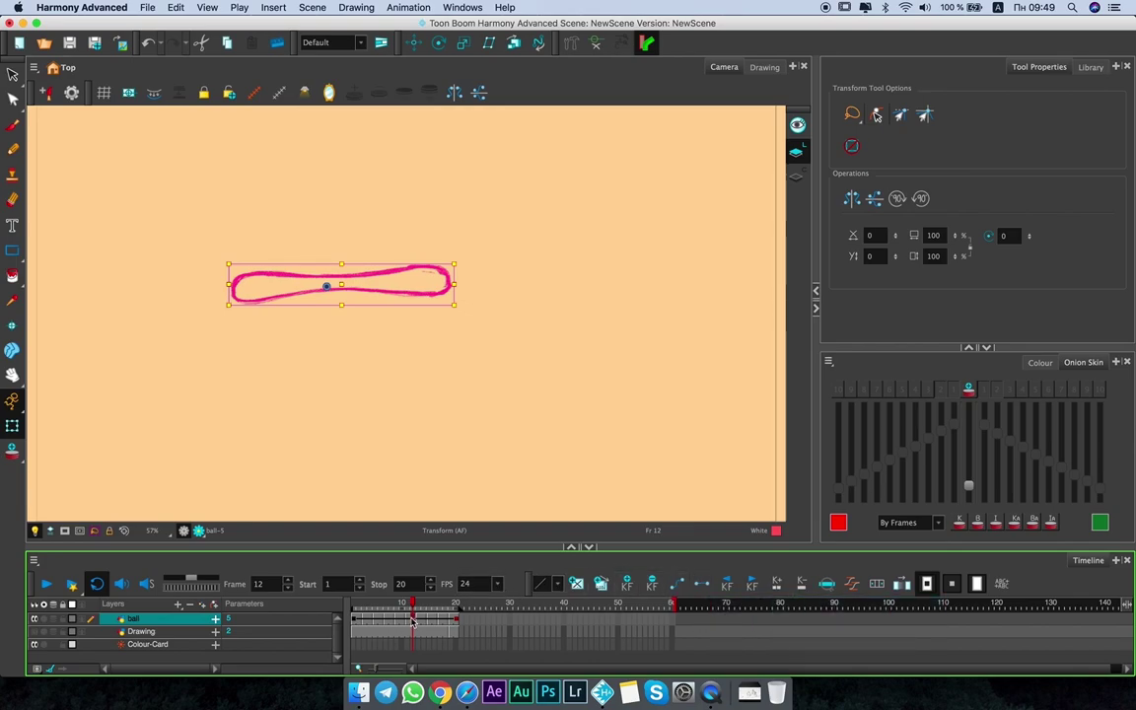
{"action": "key", "text": "comma"}
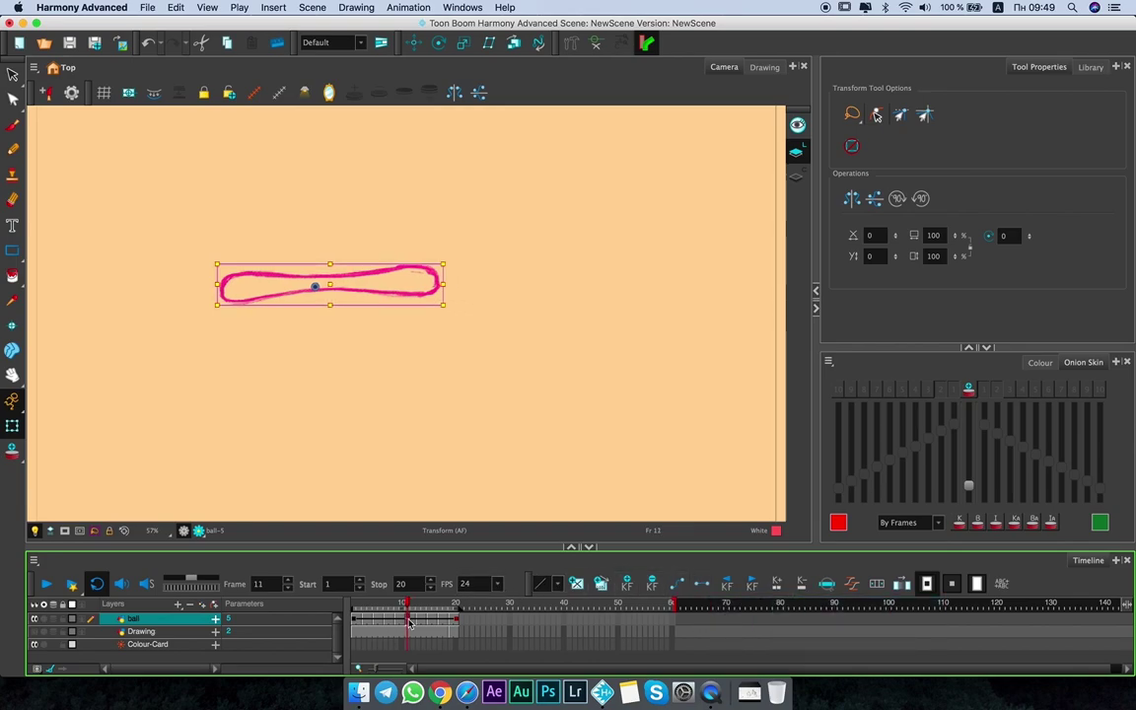
Set the section between the ball layer's keyframes to stop-motion, and compare frames 1, 2 and 20.
{"action": "left_click", "coordinate": [699, 588]}
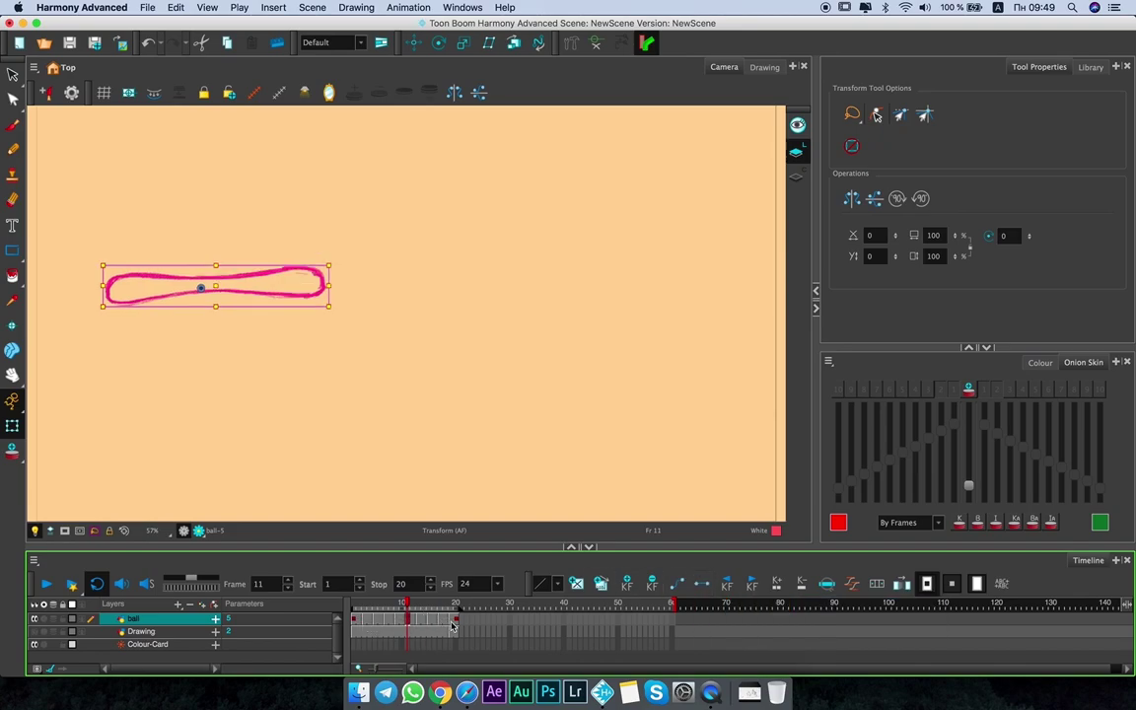
{"action": "left_click", "coordinate": [358, 609]}
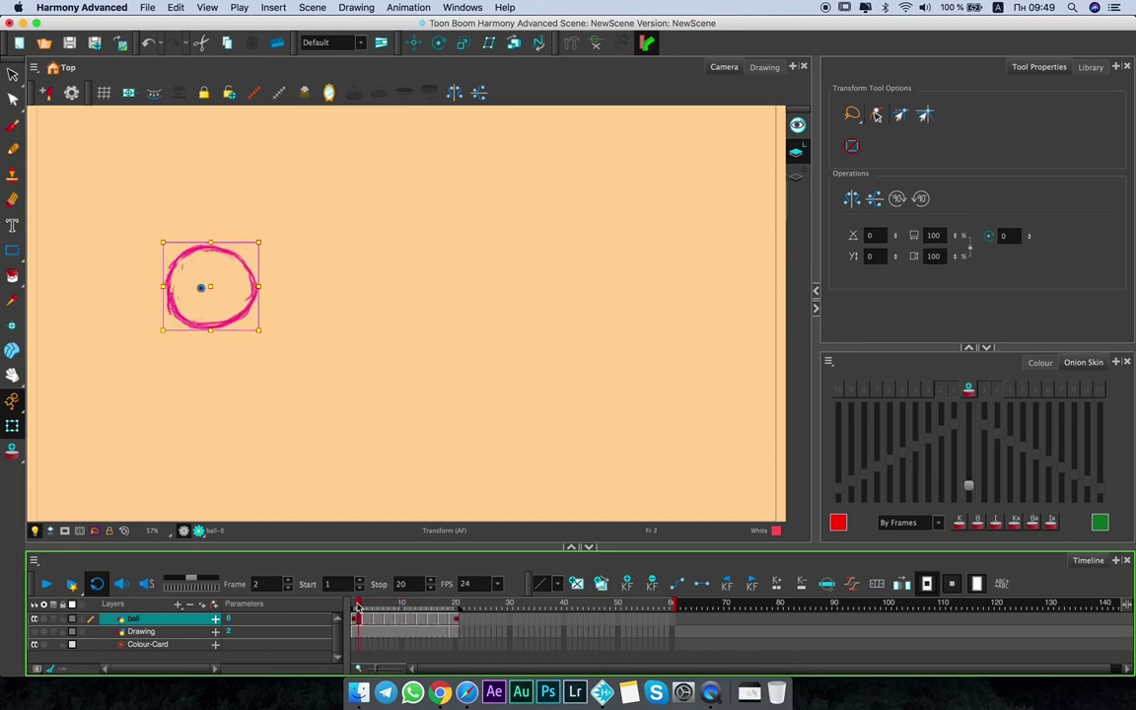
{"action": "left_click", "coordinate": [353, 607]}
{"action": "left_click", "coordinate": [457, 608]}
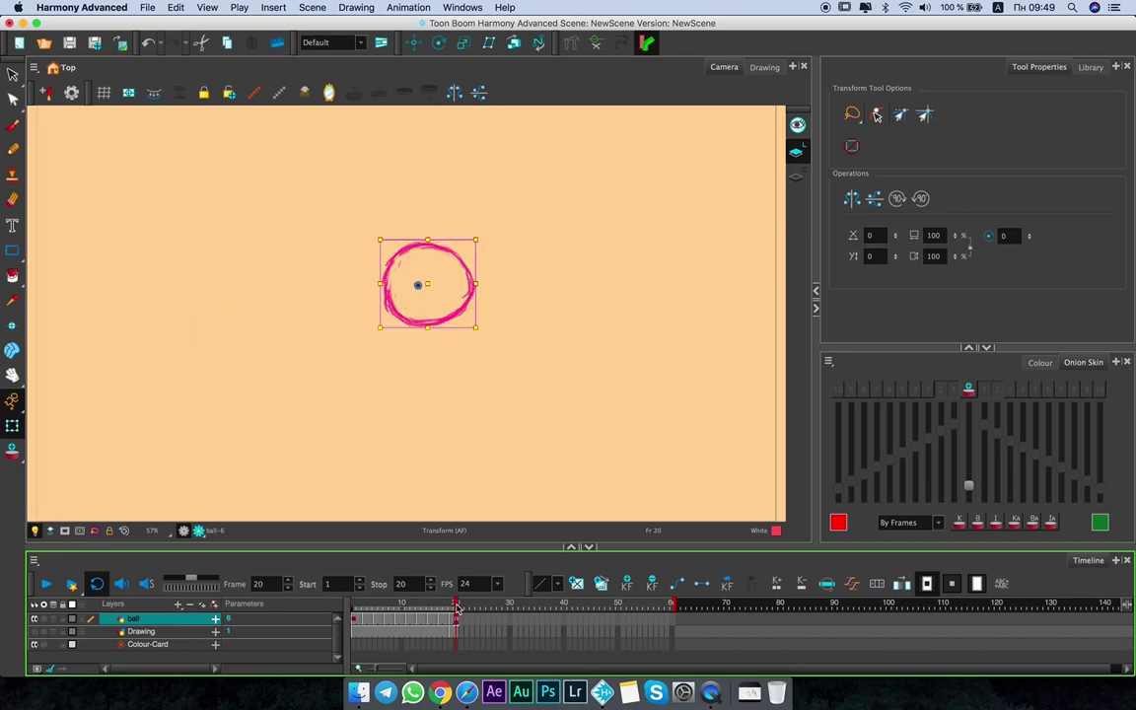
{"action": "left_click", "coordinate": [355, 609]}
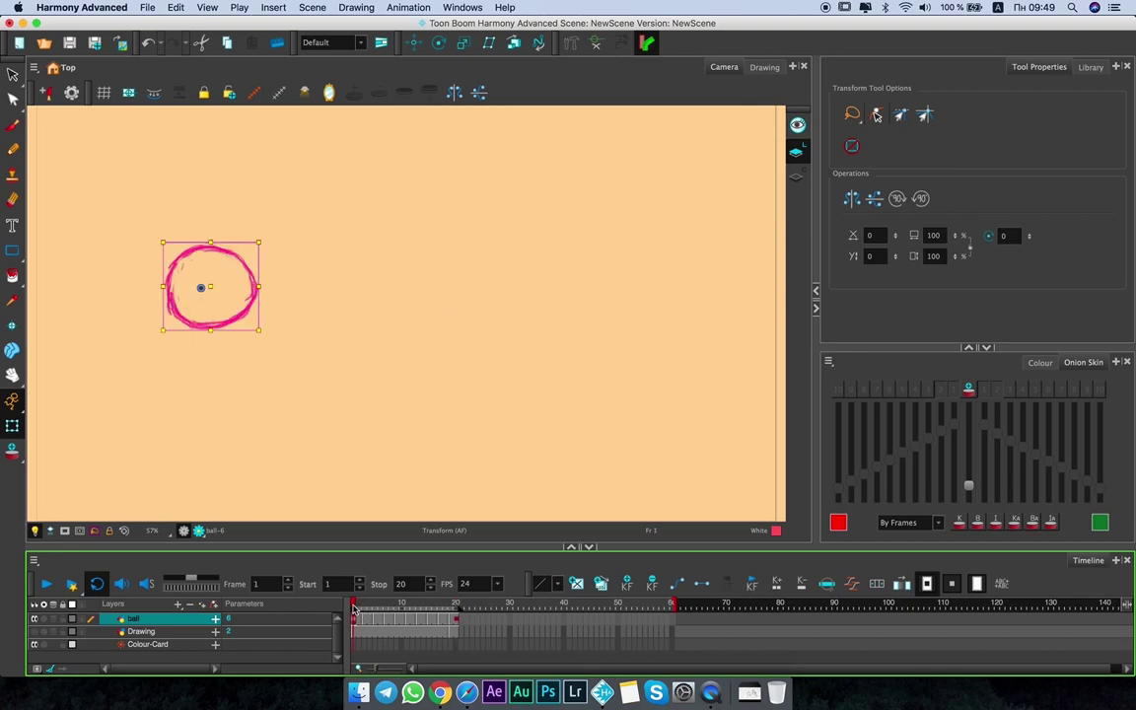
Set the section between the ball layer's keyframes back to motion from frame 11, and try jumping to the next keyframe.
{"action": "left_click", "coordinate": [406, 608]}
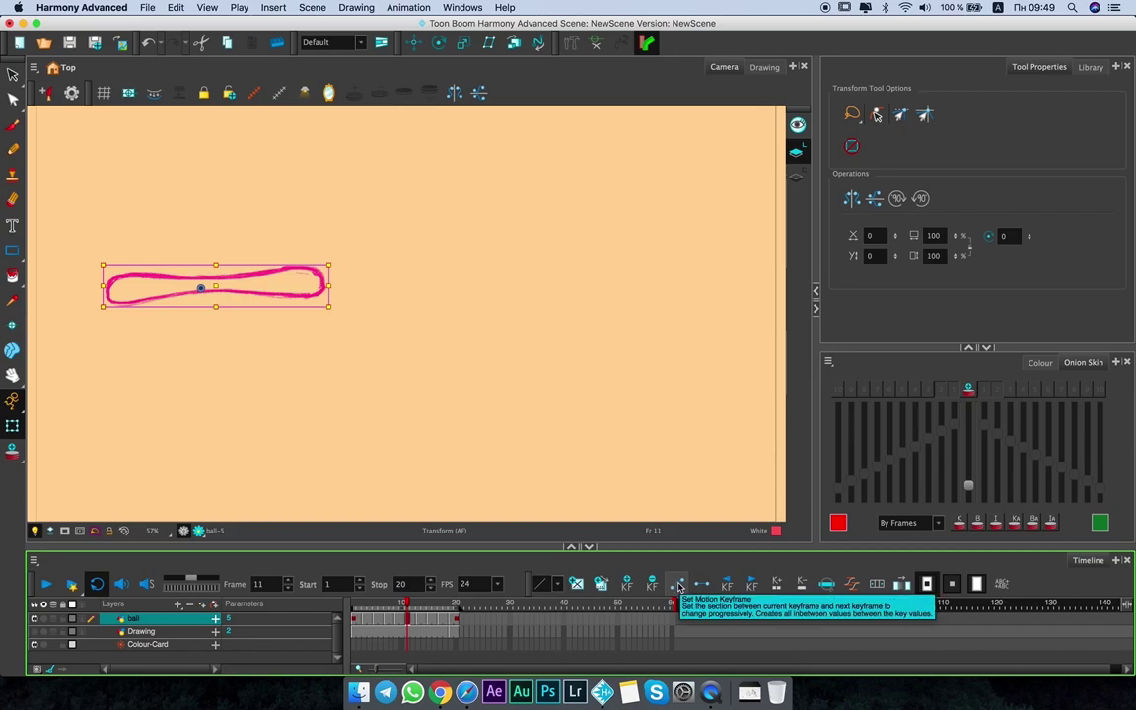
{"action": "left_click", "coordinate": [679, 588]}
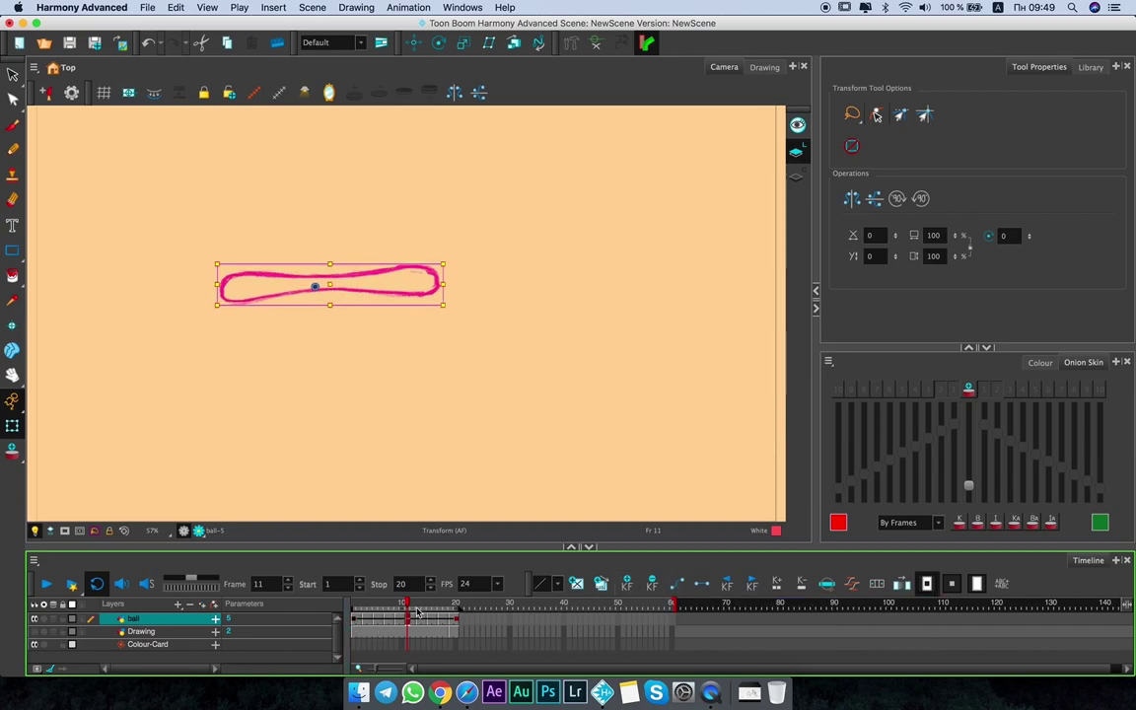
{"action": "mouse_move", "coordinate": [406, 608]}
{"action": "left_mouse_down"}
{"action": "mouse_move", "coordinate": [355, 605]}
{"action": "mouse_move", "coordinate": [424, 606]}
{"action": "mouse_move", "coordinate": [403, 606]}
{"action": "left_mouse_up"}
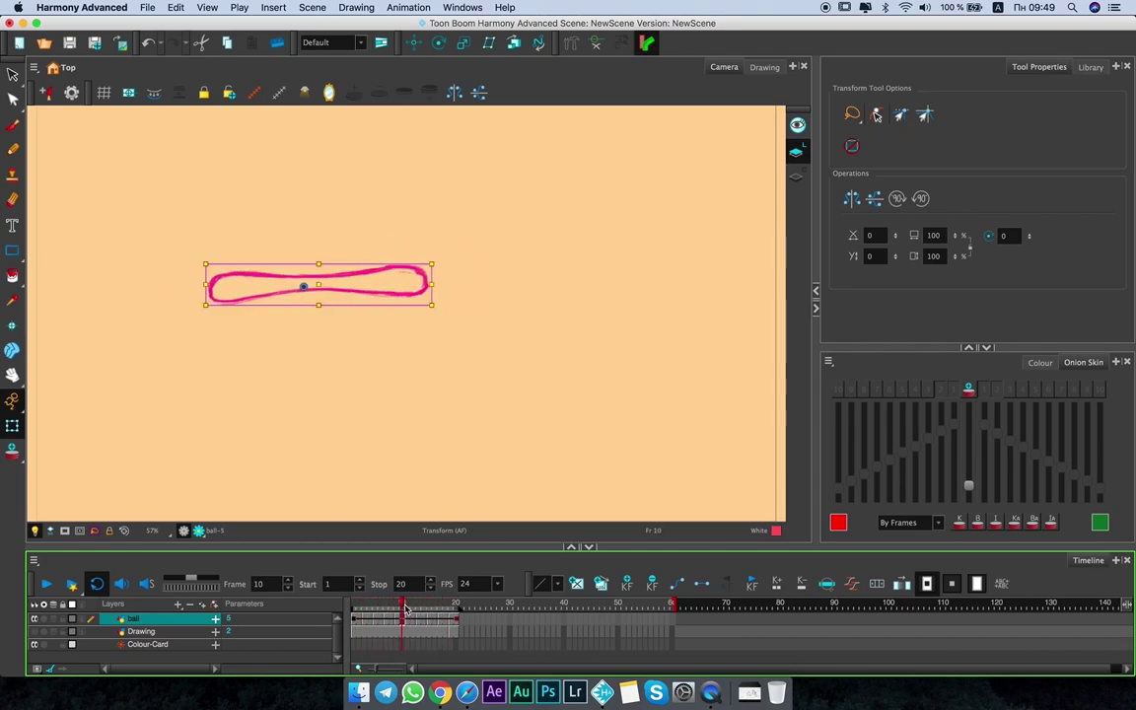
{"action": "left_click", "coordinate": [751, 589]}
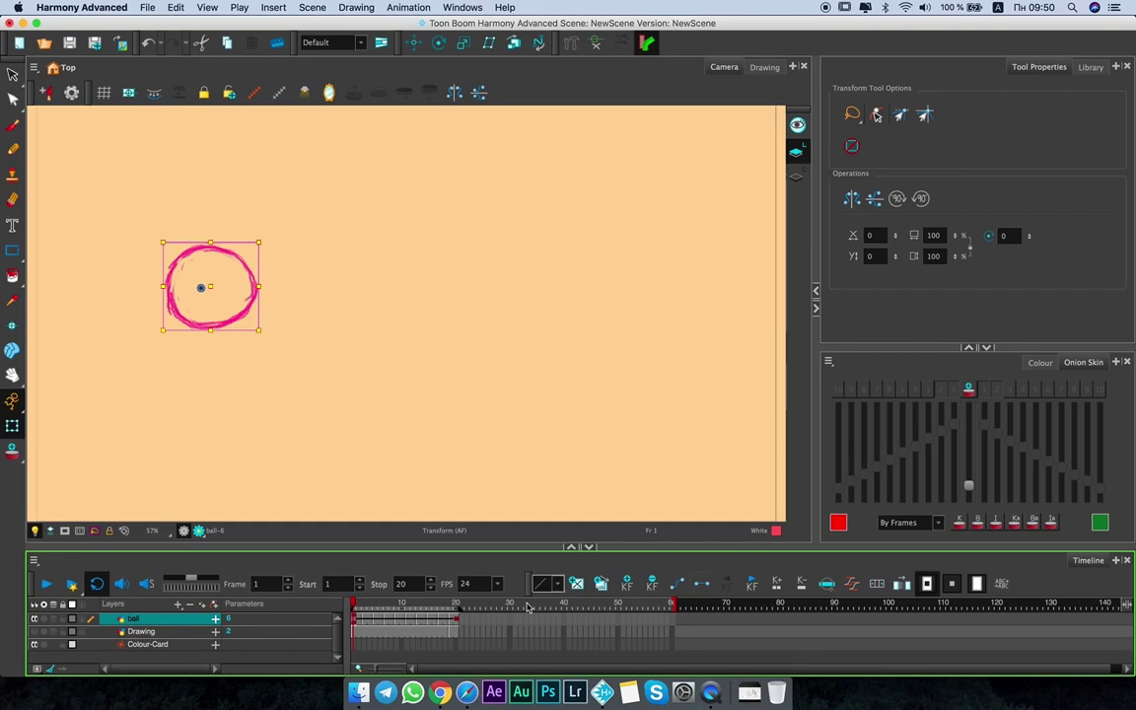
Delete the ball layer's keyframes across frames 1 to 20.
{"action": "left_click_drag", "start_coordinate": [456, 619], "coordinate": [353, 619]}
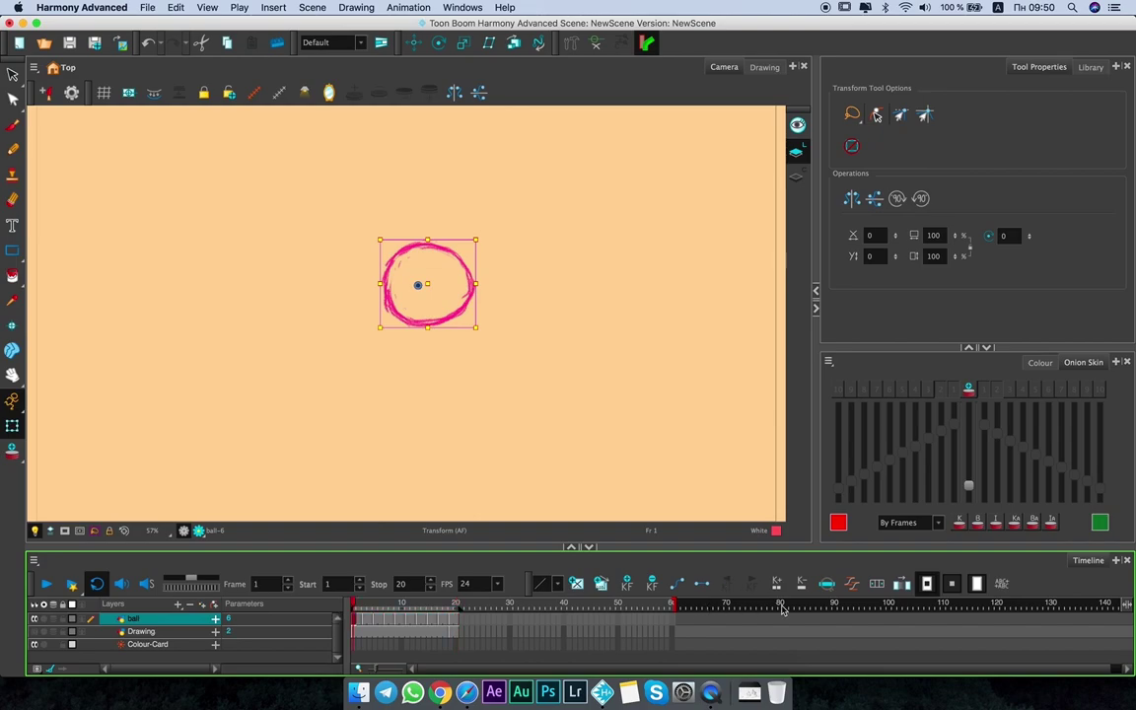
{"action": "left_click", "coordinate": [563, 535]}
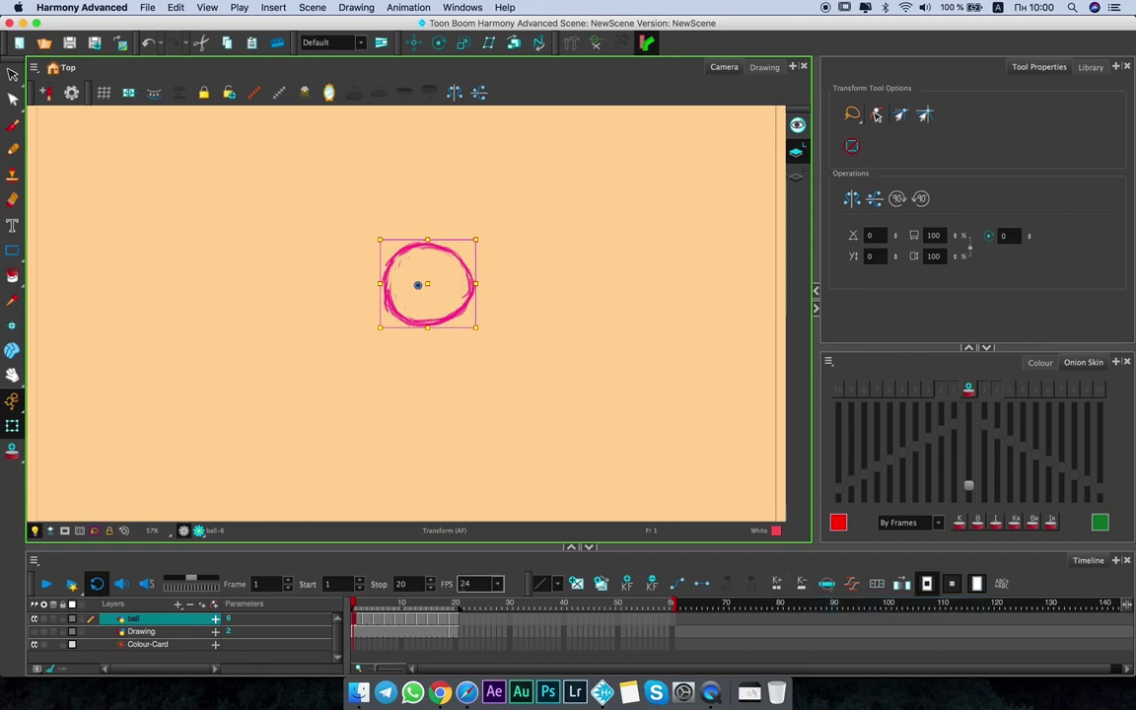
{"action": "left_click", "coordinate": [401, 636]}
{"action": "left_click", "coordinate": [401, 636]}
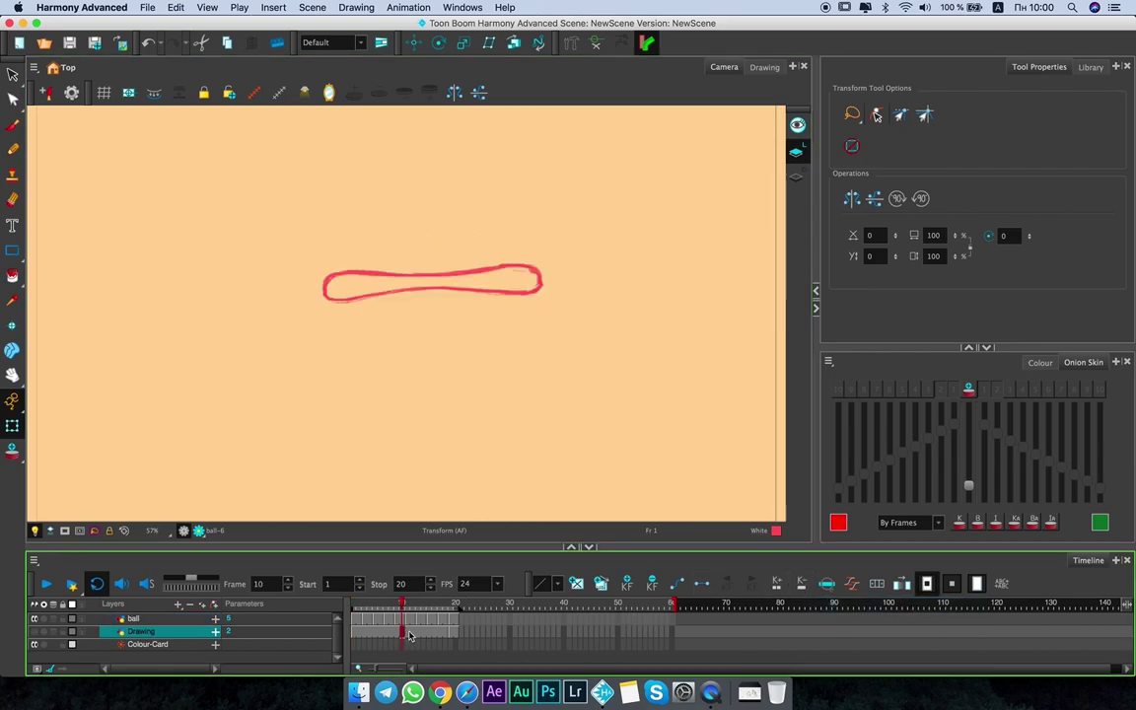
{"action": "mouse_move", "coordinate": [446, 632]}
{"action": "left_mouse_down"}
{"action": "mouse_move", "coordinate": [352, 635]}
{"action": "mouse_move", "coordinate": [398, 632]}
{"action": "left_mouse_up"}
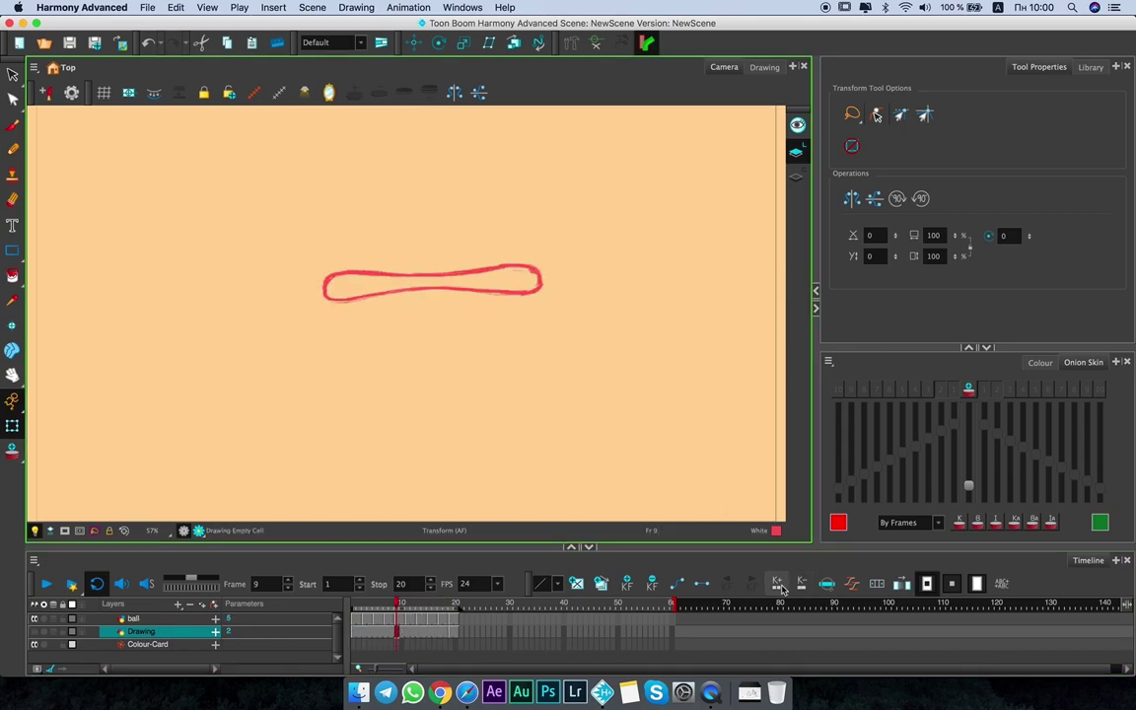
{"action": "left_click", "coordinate": [399, 636]}
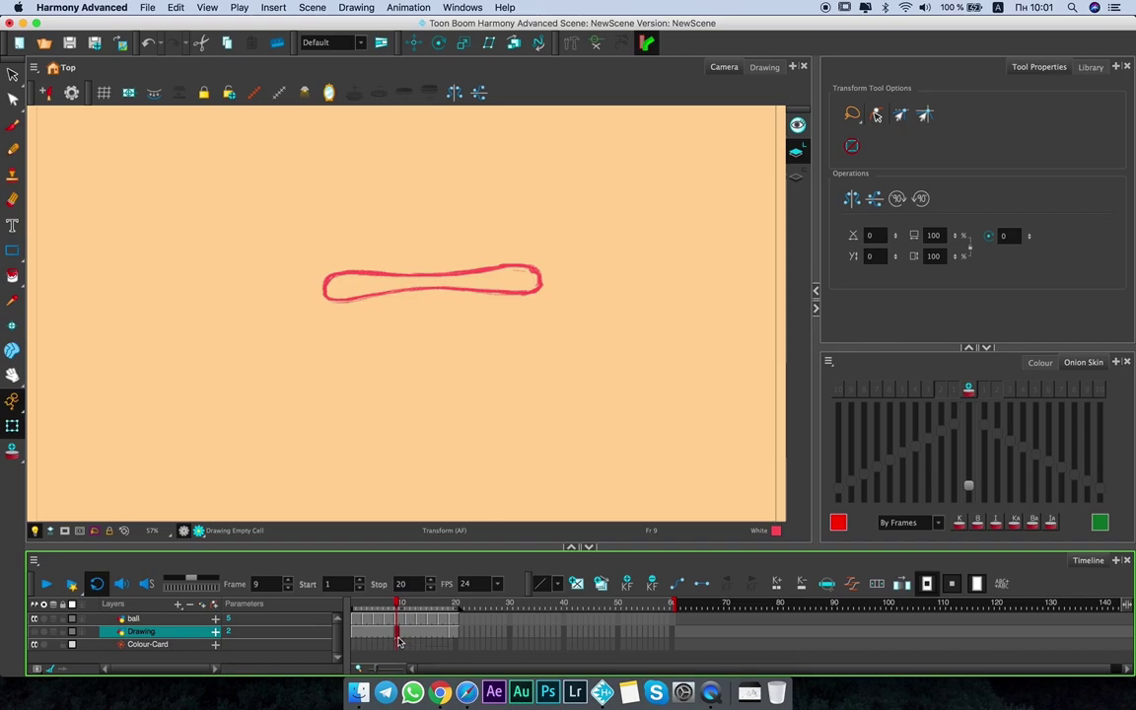
{"action": "mouse_move", "coordinate": [397, 641]}
{"action": "left_mouse_down"}
{"action": "mouse_move", "coordinate": [387, 641]}
{"action": "mouse_move", "coordinate": [398, 641]}
{"action": "left_mouse_up"}
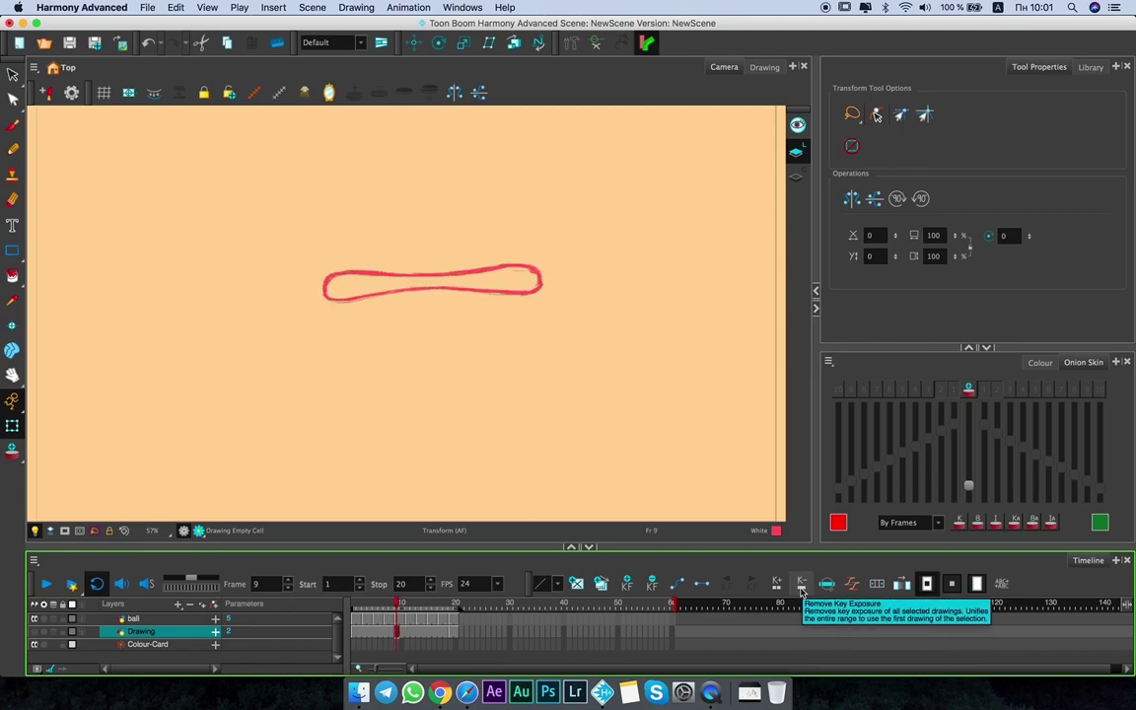
{"action": "left_click", "coordinate": [412, 631]}
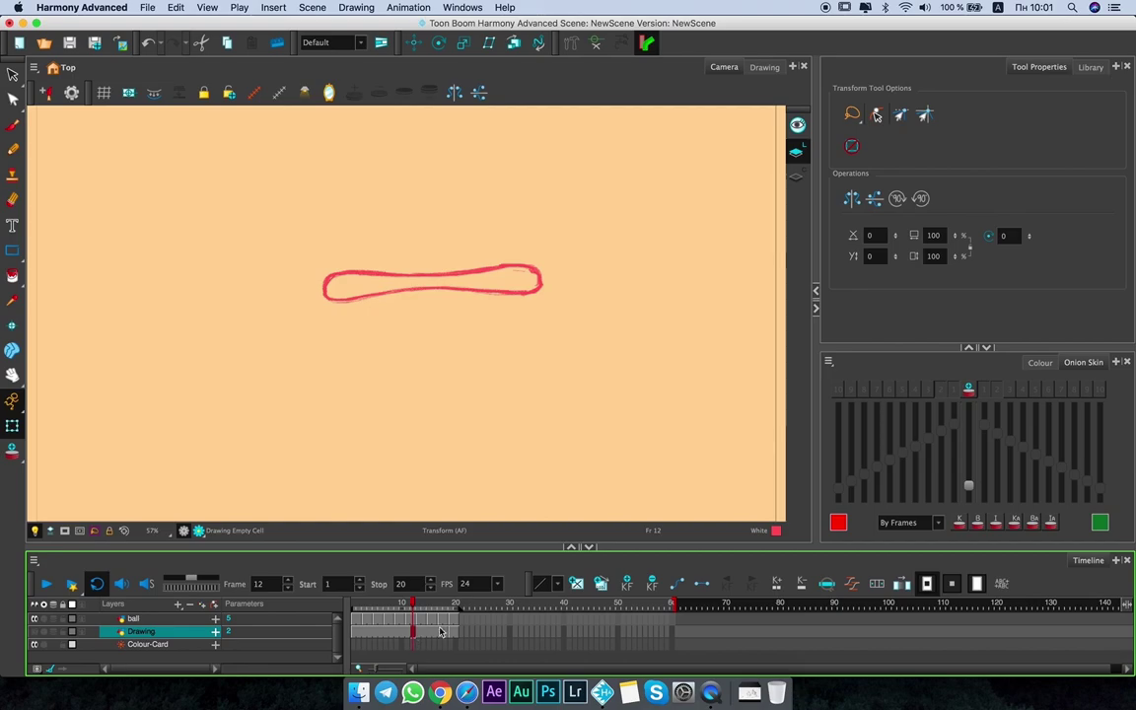
Try removing the key exposures from the ball layer's frames 9 to 19, and check how the drawing holds over those frames.
{"action": "left_click_drag", "start_coordinate": [451, 619], "coordinate": [399, 622]}
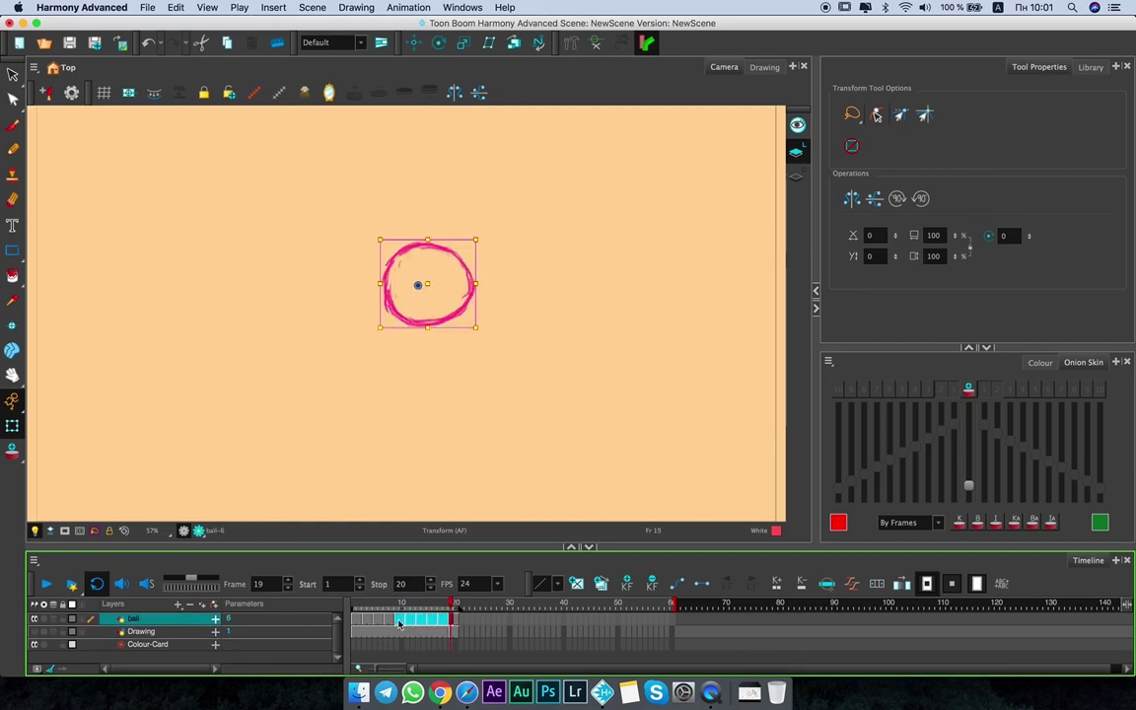
{"action": "left_click", "coordinate": [803, 586]}
{"action": "left_click", "coordinate": [141, 631]}
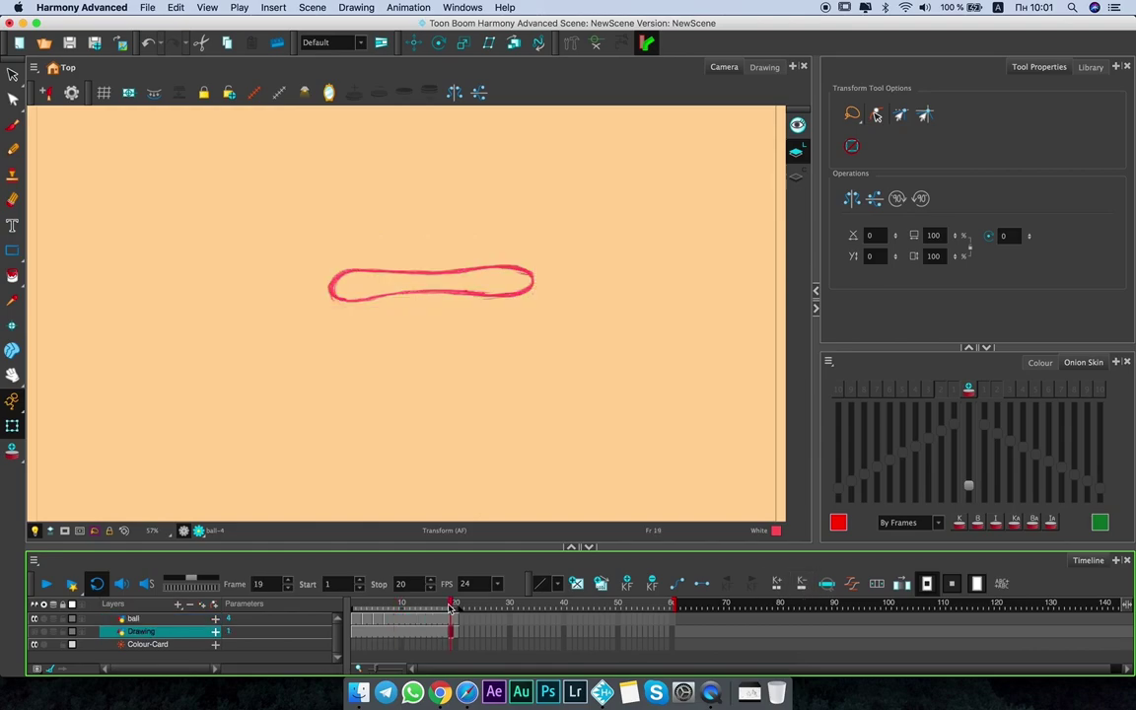
{"action": "left_click", "coordinate": [427, 606]}
{"action": "left_click", "coordinate": [399, 605]}
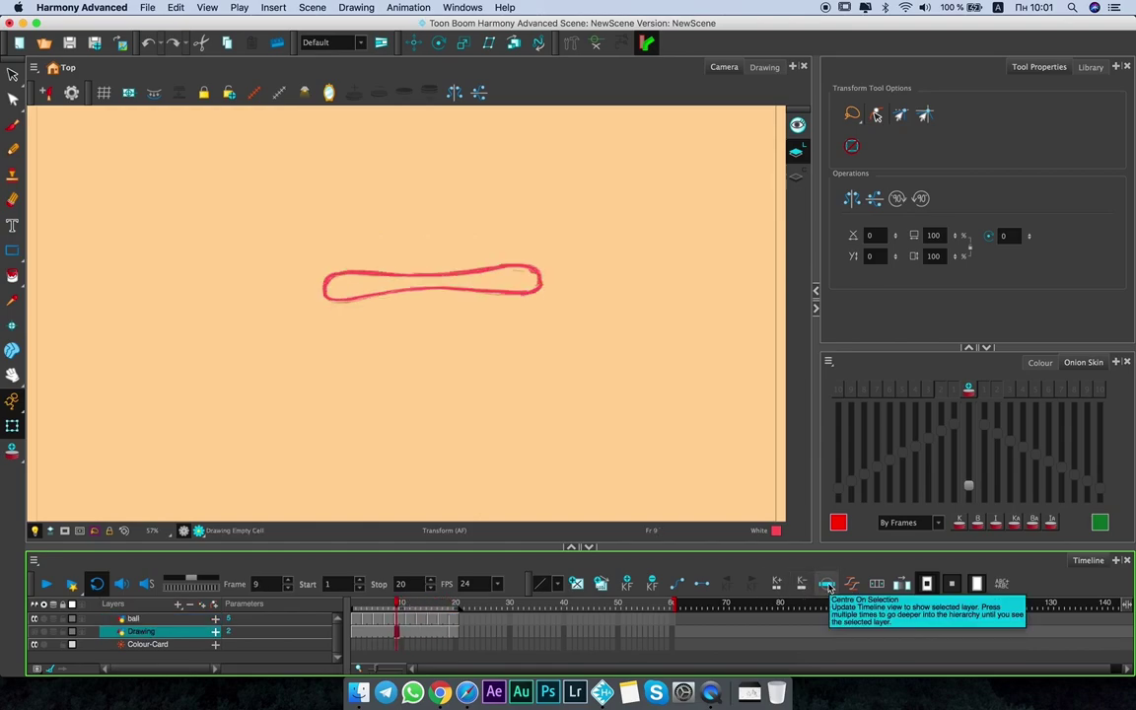
Add five new vector drawing layers with the default name above the ball layer.
{"action": "left_click", "coordinate": [158, 618]}
{"action": "left_click", "coordinate": [207, 606]}
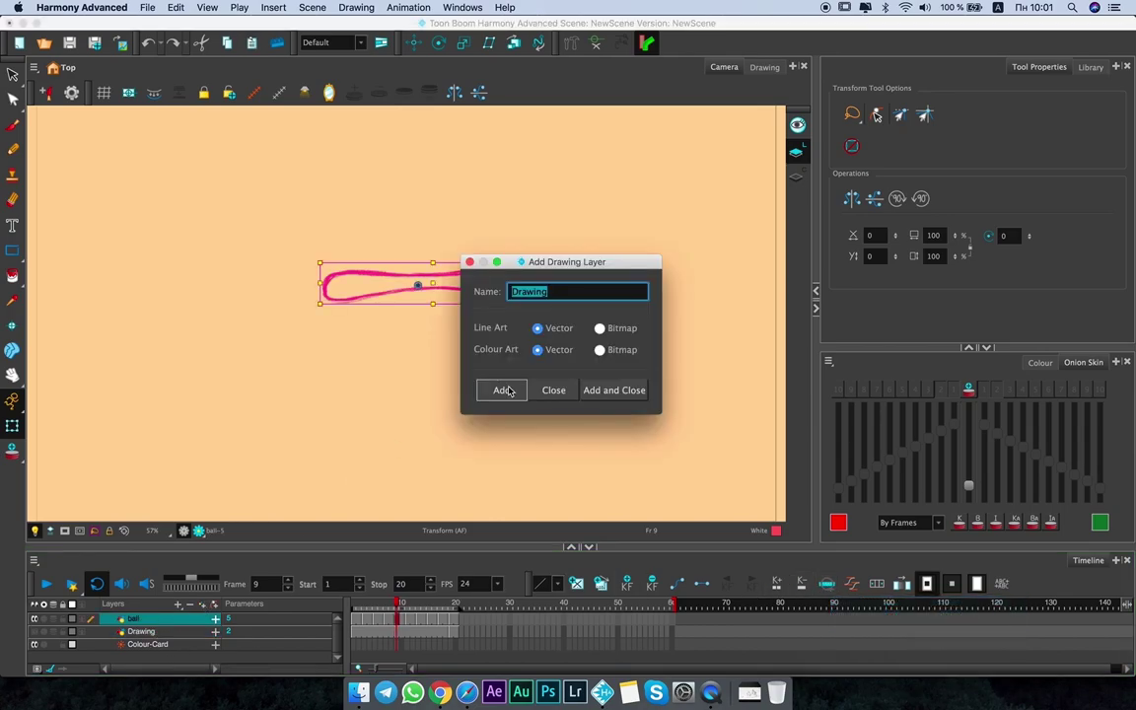
{"action": "left_click", "coordinate": [503, 391]}
{"action": "left_click", "coordinate": [502, 391]}
{"action": "left_click", "coordinate": [503, 391]}
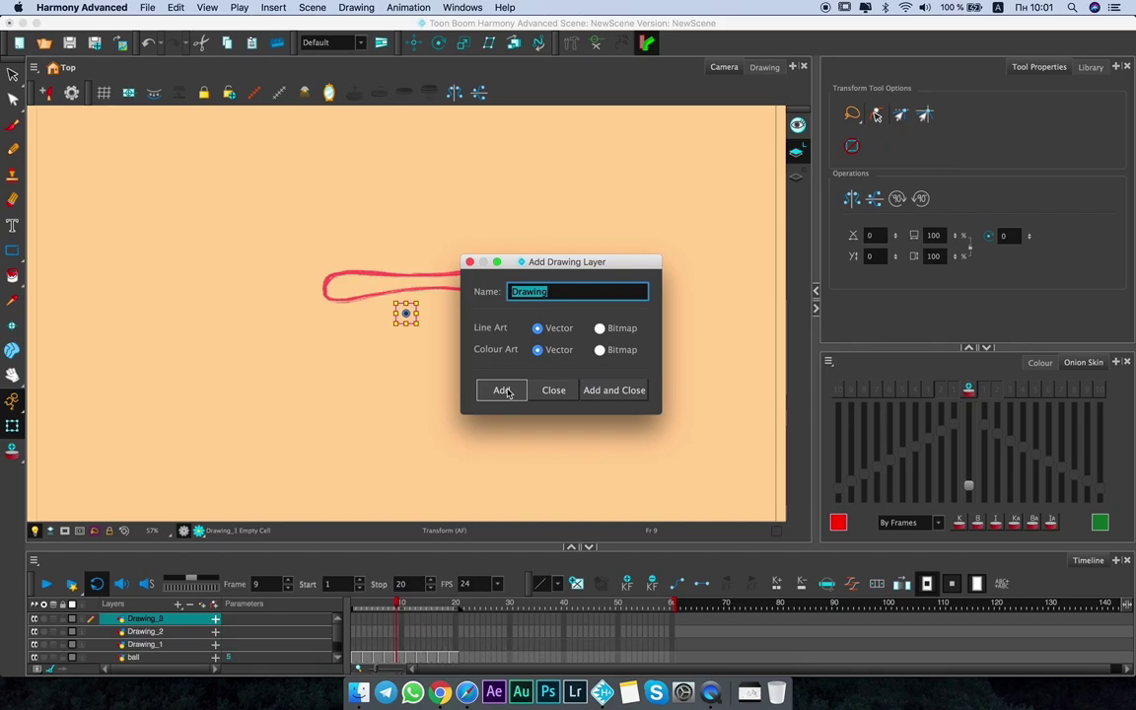
{"action": "left_click", "coordinate": [503, 390]}
{"action": "left_click", "coordinate": [503, 390]}
{"action": "left_click", "coordinate": [548, 392]}
Select the ball layer at frame 9 and centre the timeline's layer list on that selection.
{"action": "scroll", "coordinate": [197, 646], "scroll_direction": "down", "scroll_amount": 2}
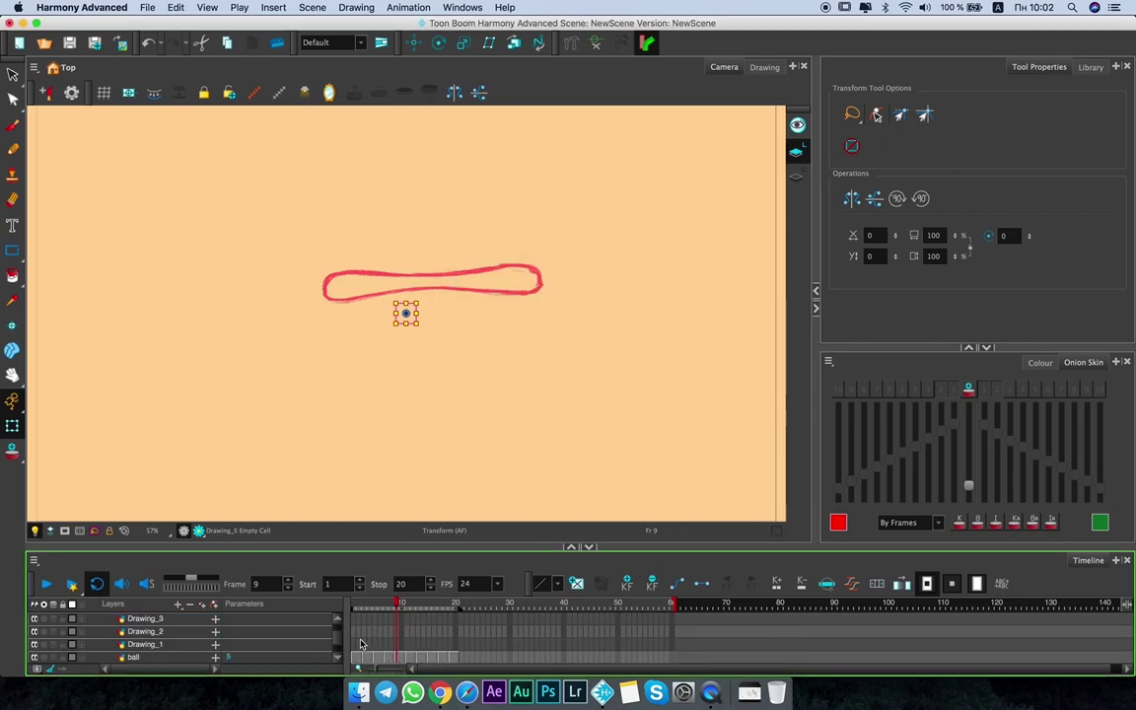
{"action": "left_click", "coordinate": [399, 657]}
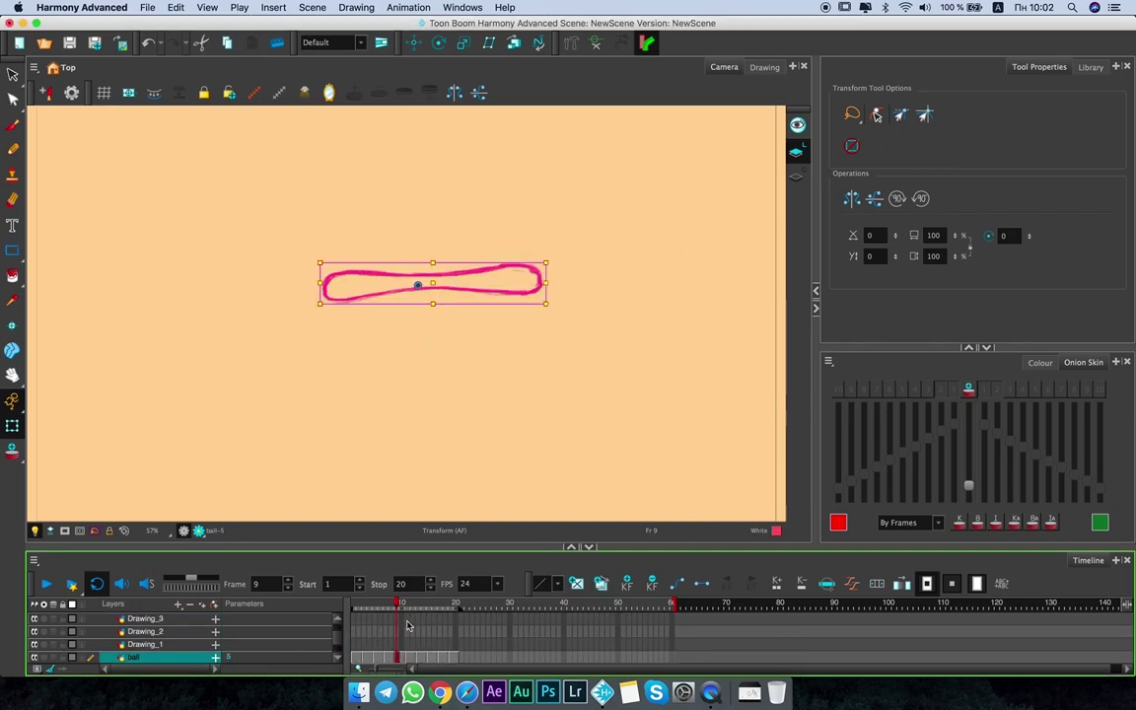
{"action": "scroll", "coordinate": [407, 625], "scroll_direction": "up", "scroll_amount": 2}
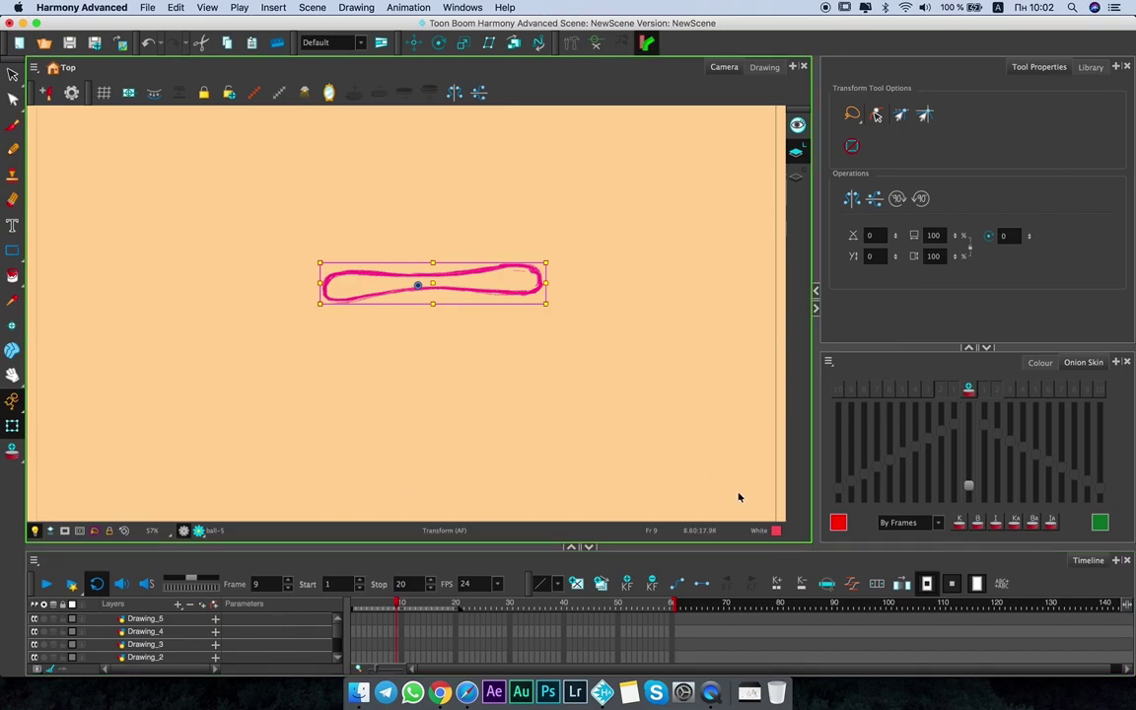
{"action": "left_click", "coordinate": [827, 592]}
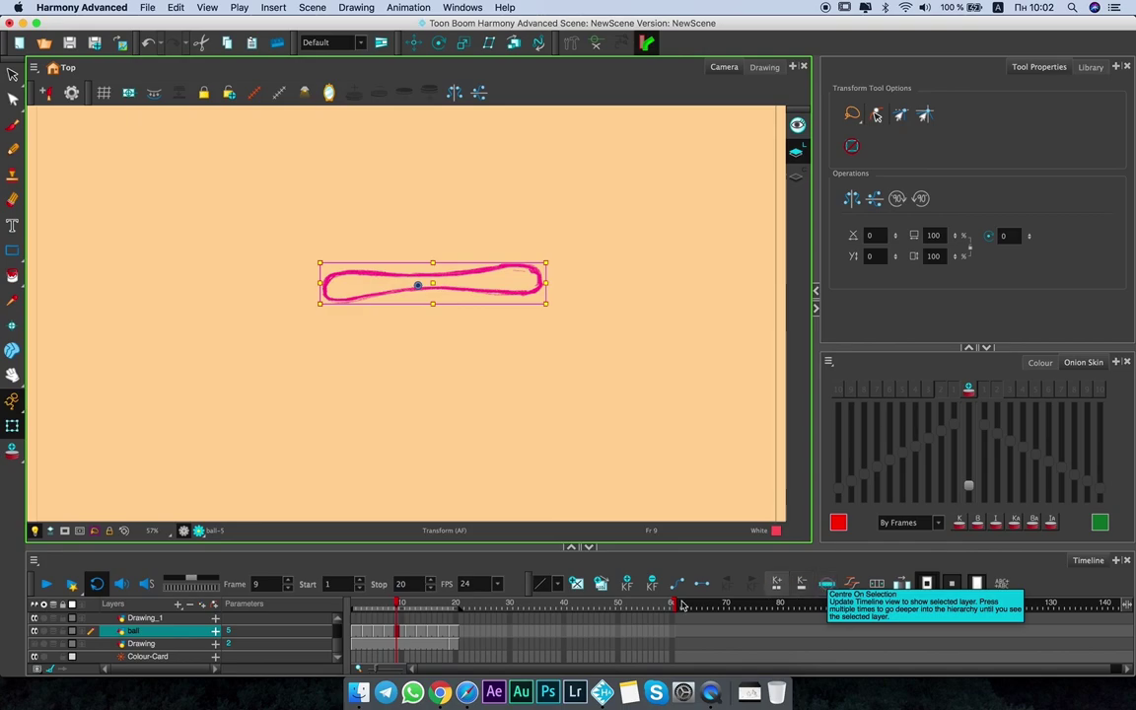
Parent the Drawing_1 layer to the ball layer, expand the ball layer, and select parent and child in turn.
{"action": "left_click", "coordinate": [172, 618]}
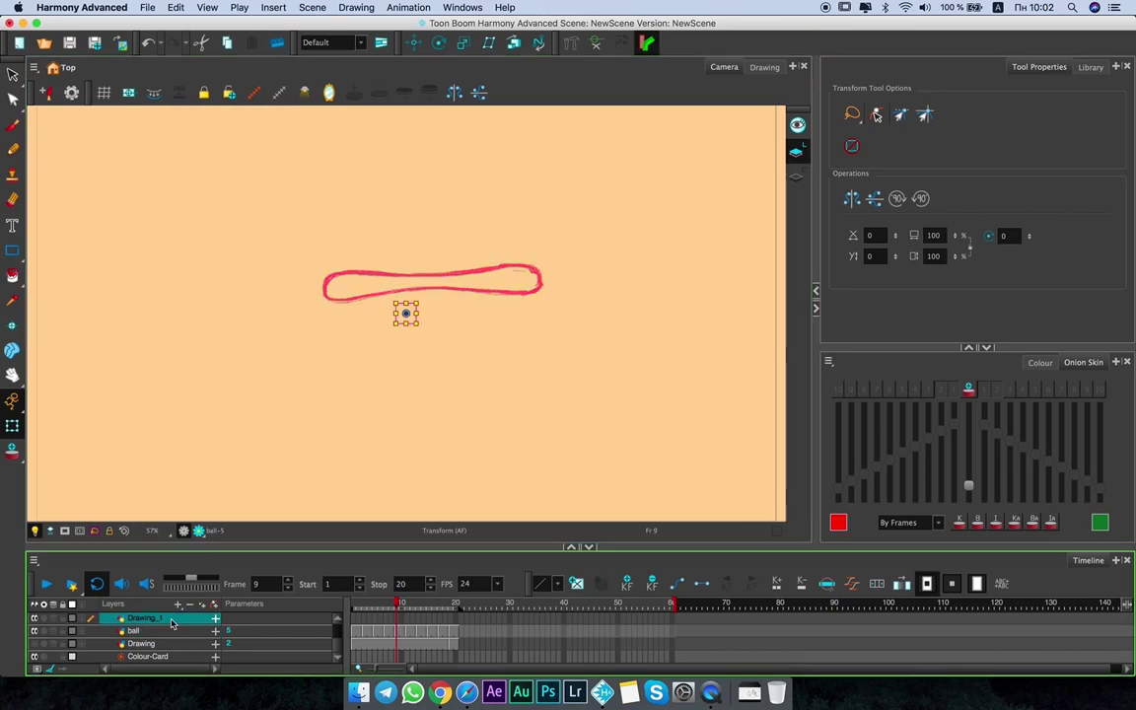
{"action": "left_click_drag", "start_coordinate": [156, 621], "coordinate": [109, 638]}
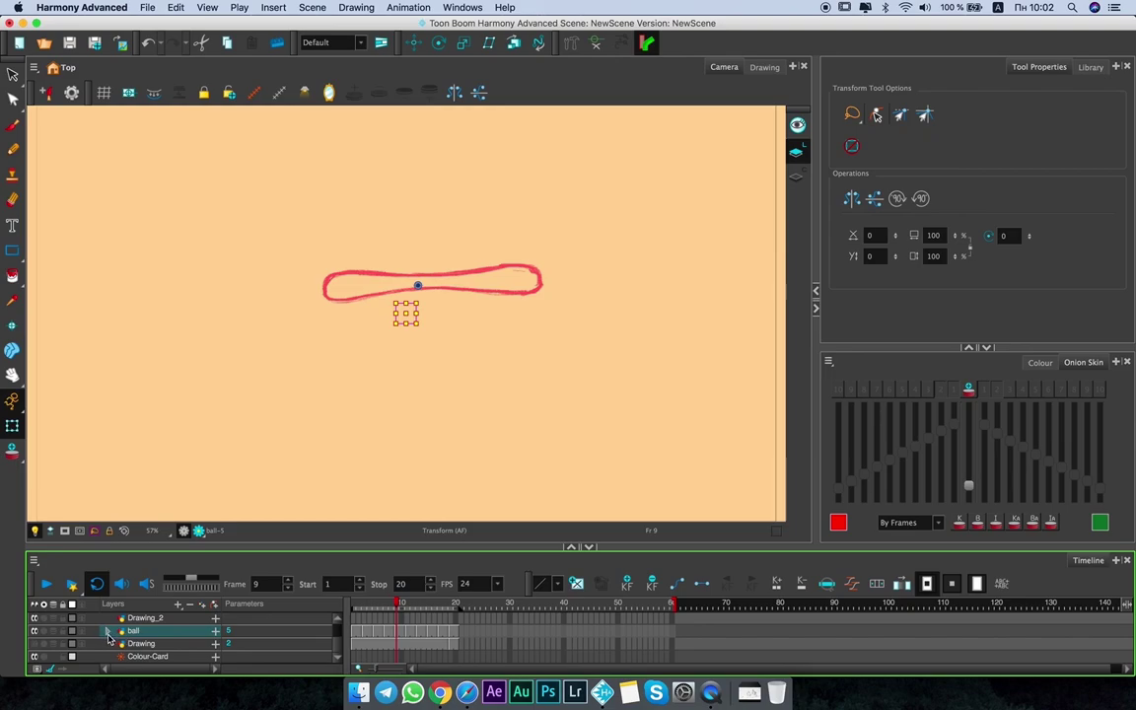
{"action": "left_click", "coordinate": [108, 632]}
{"action": "left_click", "coordinate": [111, 636]}
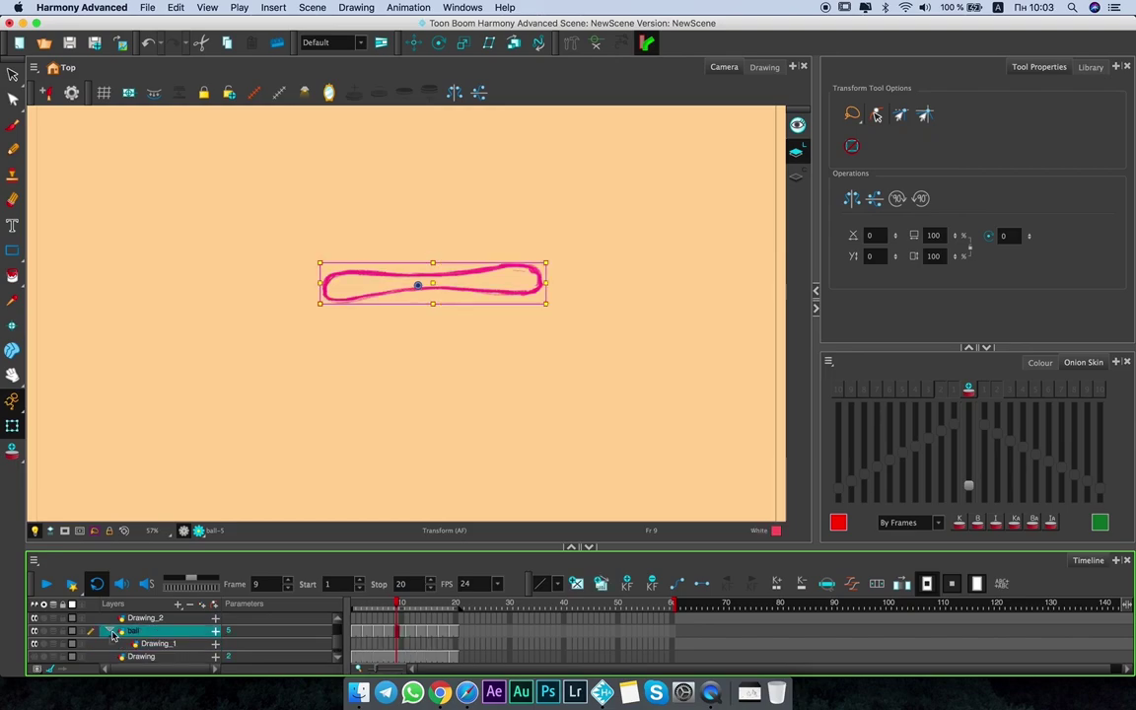
{"action": "left_click", "coordinate": [179, 645]}
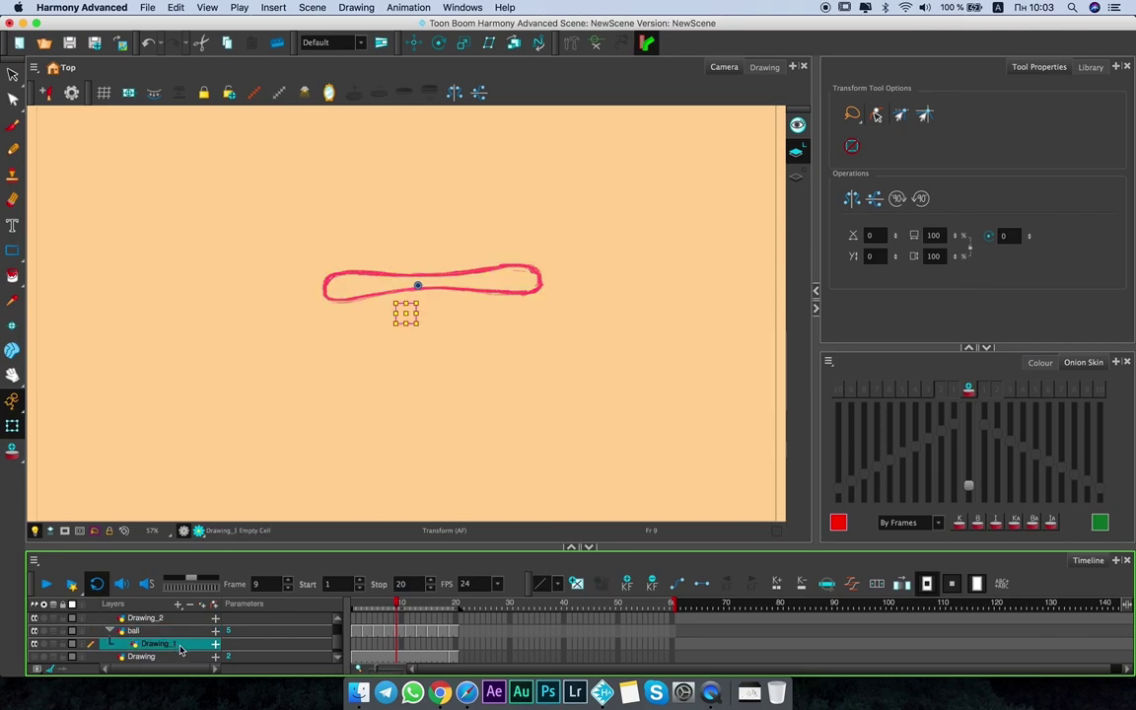
{"action": "left_click", "coordinate": [162, 633]}
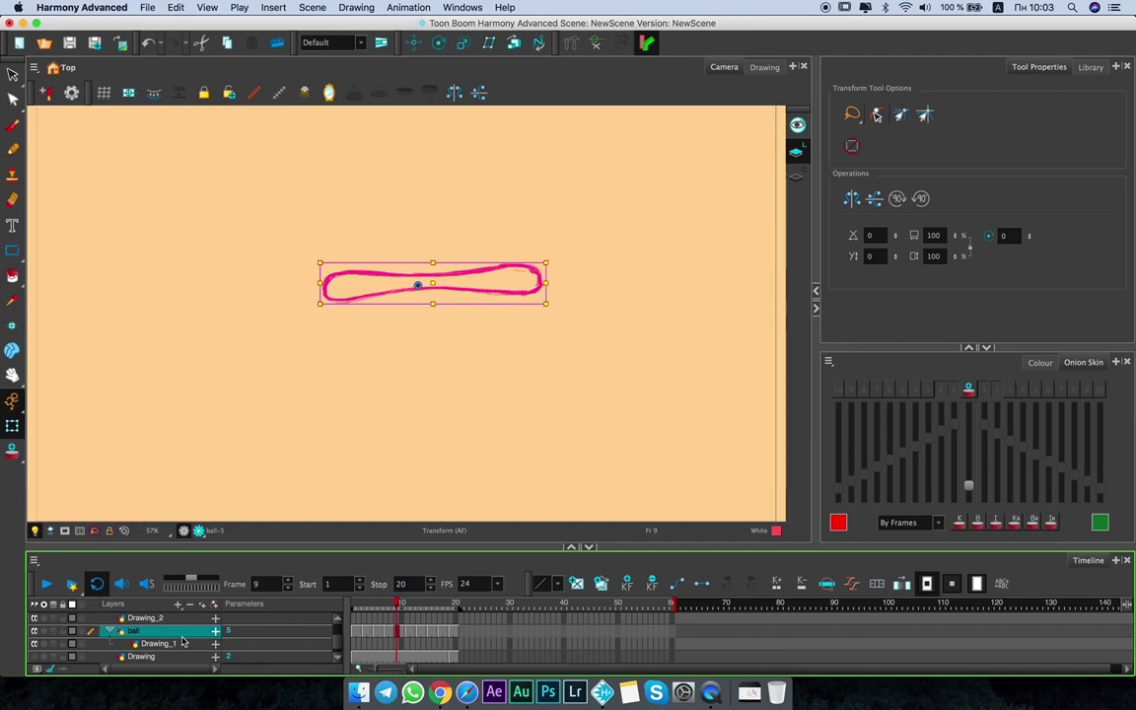
{"action": "left_click", "coordinate": [185, 645]}
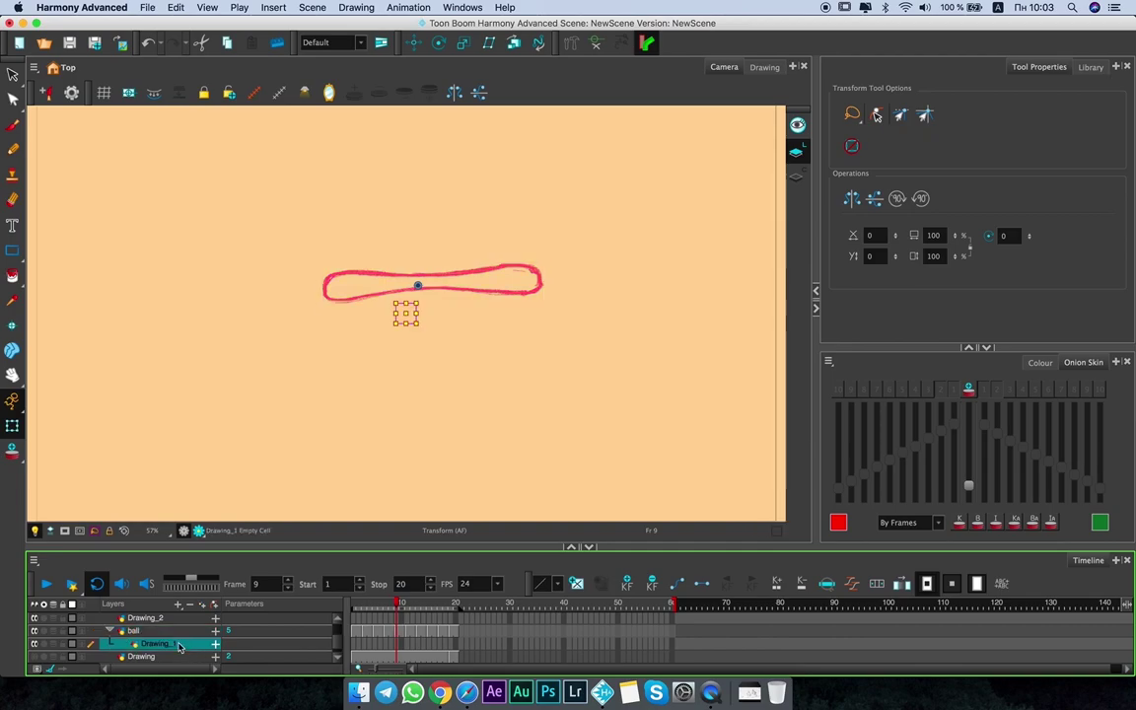
Remove the extra Drawing_1 to Drawing_5 layers, keeping only the ball, Drawing and Colour-Card layers.
{"action": "left_click", "coordinate": [175, 618]}
{"action": "scroll", "coordinate": [176, 629], "scroll_direction": "up", "scroll_amount": 3}
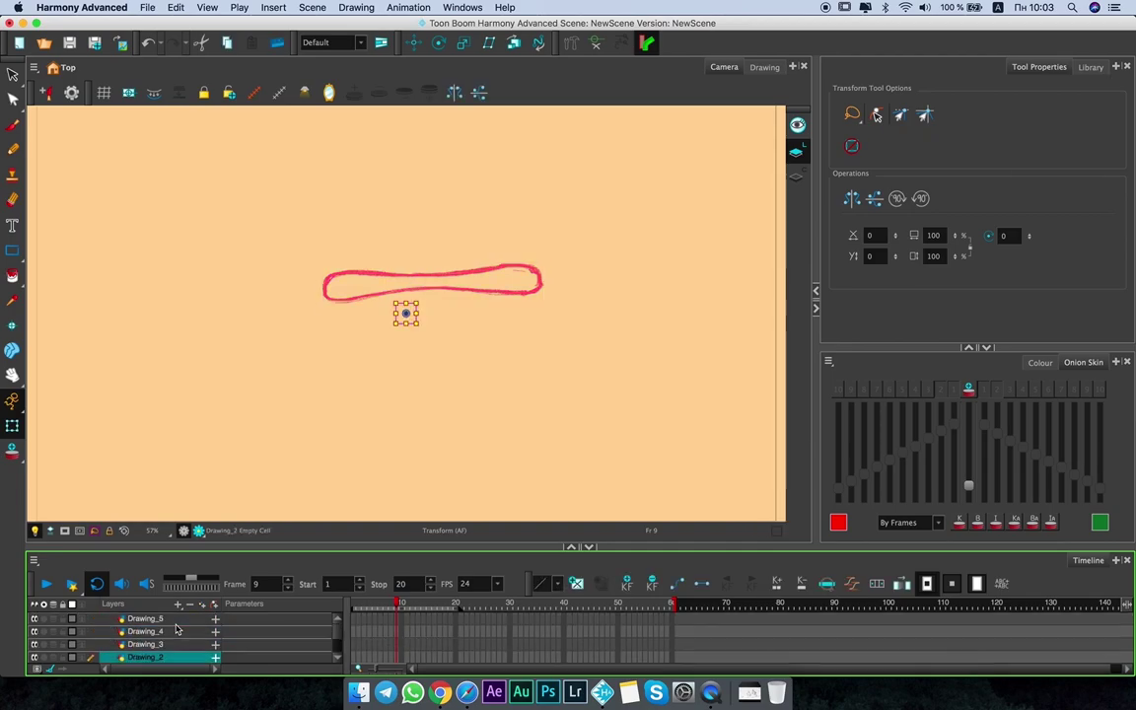
{"action": "scroll", "coordinate": [175, 630], "scroll_direction": "up", "scroll_amount": 3}
{"action": "left_click", "coordinate": [148, 618]}
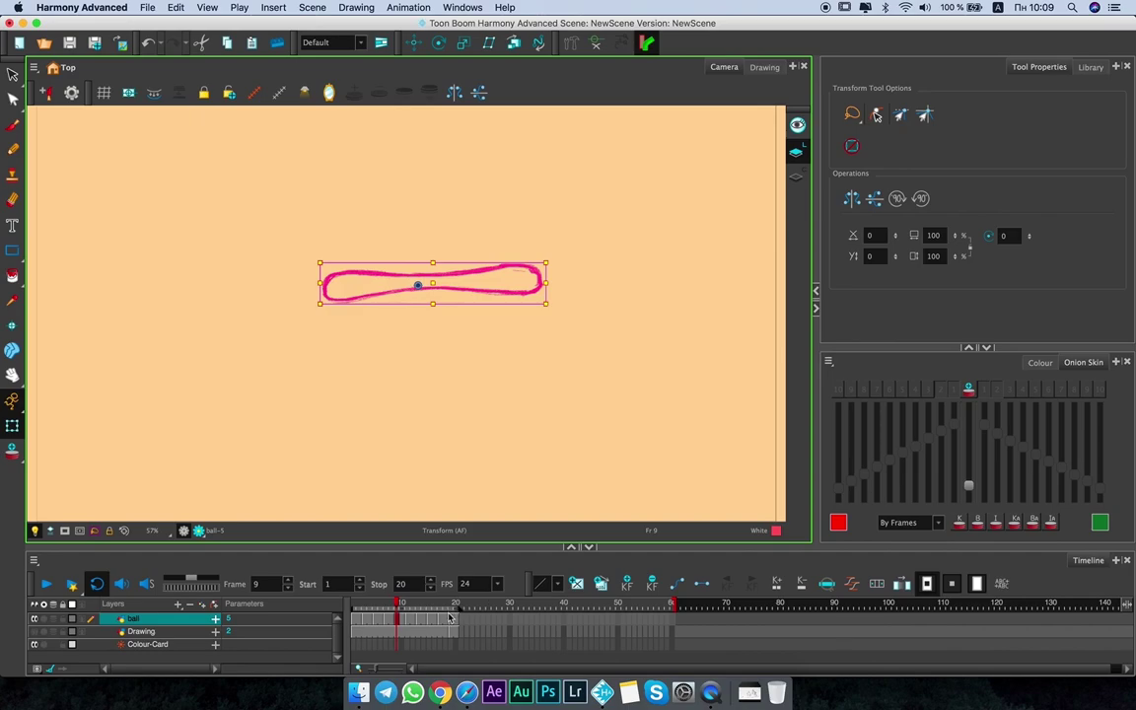
Remove the key exposures across frames 1 to 20 of the ball layer so one round ball drawing is held.
{"action": "left_click_drag", "start_coordinate": [456, 619], "coordinate": [361, 624]}
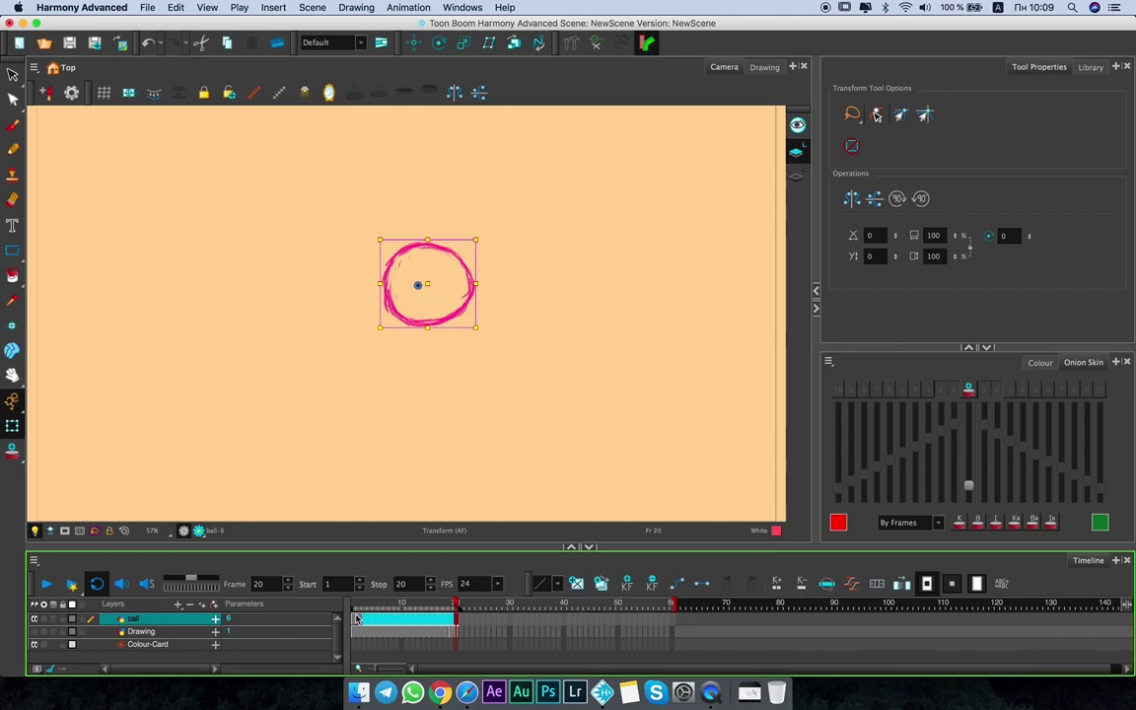
{"action": "left_click", "coordinate": [129, 328]}
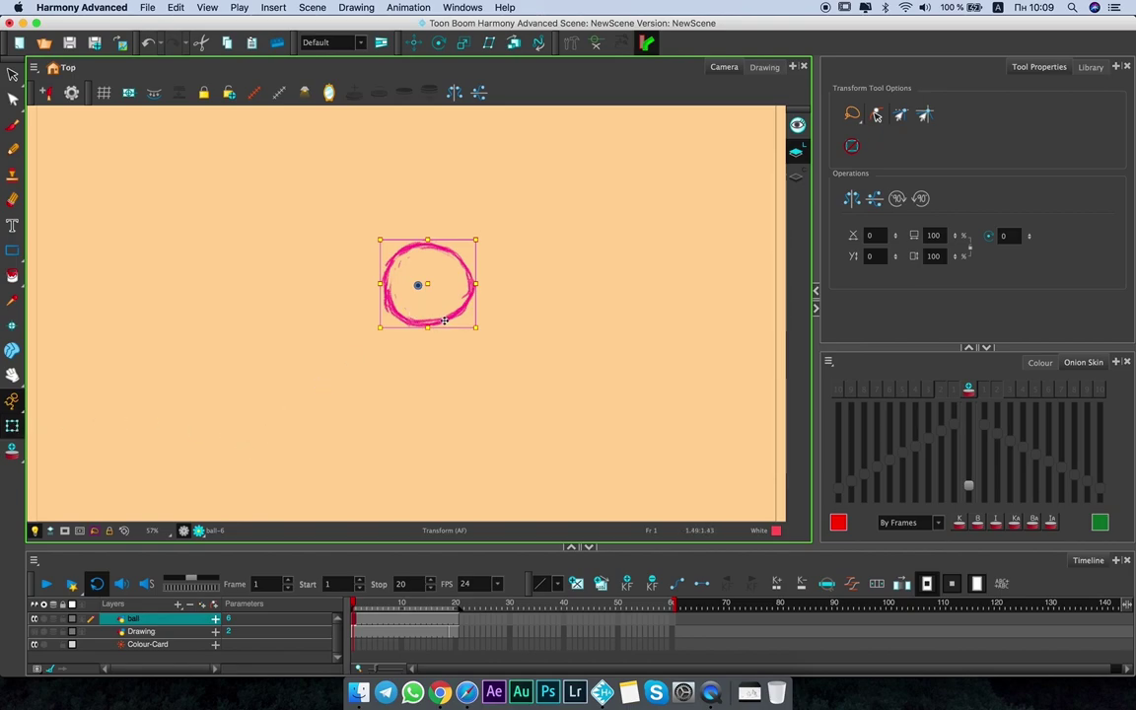
Animate the ball from the camera frame's right side at frame 1 to its left side at frame 20, and play the motion.
{"action": "left_click_drag", "start_coordinate": [418, 286], "coordinate": [690, 285]}
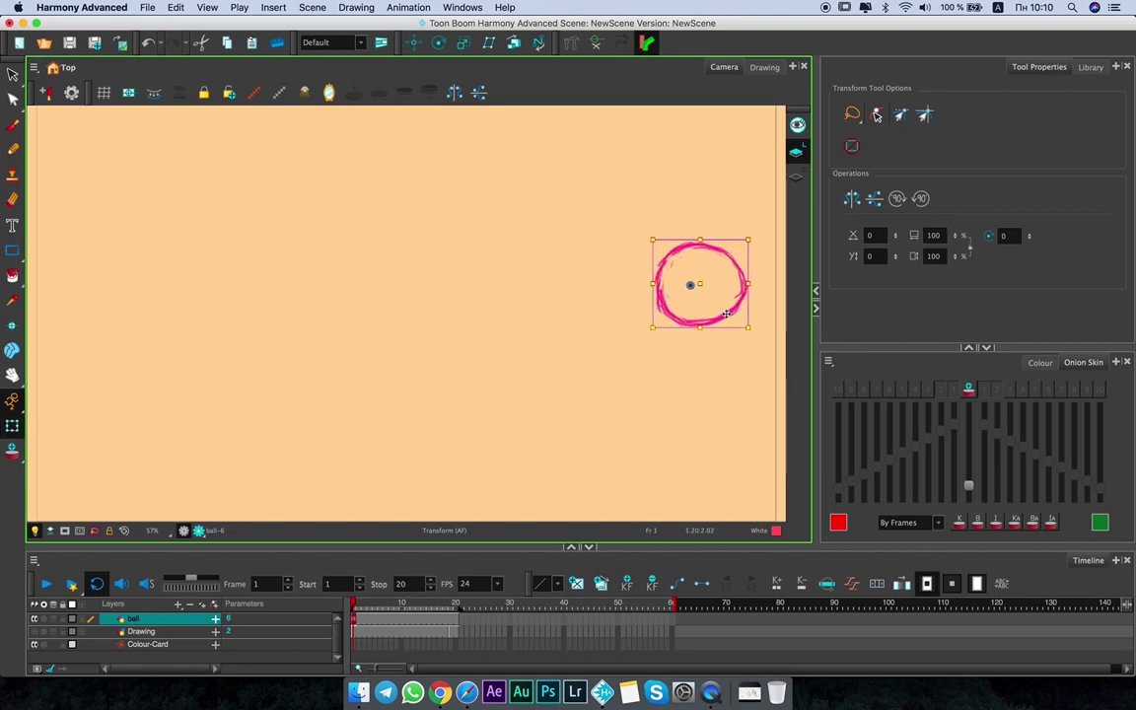
{"action": "left_click", "coordinate": [456, 623]}
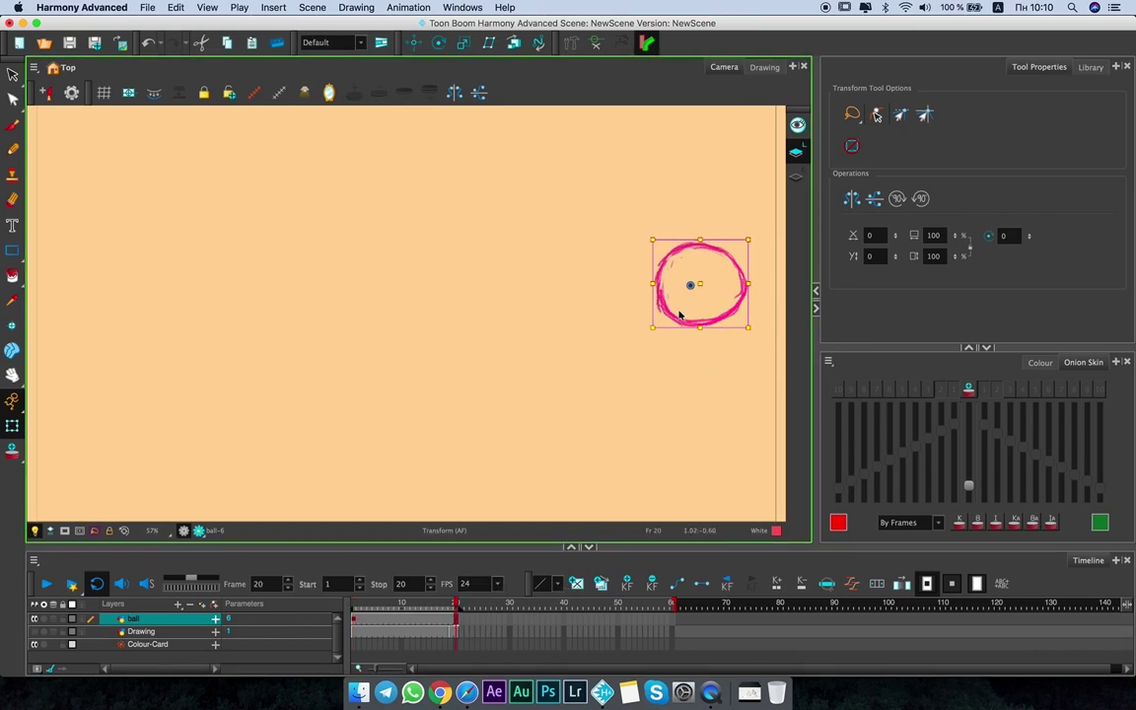
{"action": "key", "text": "Return"}
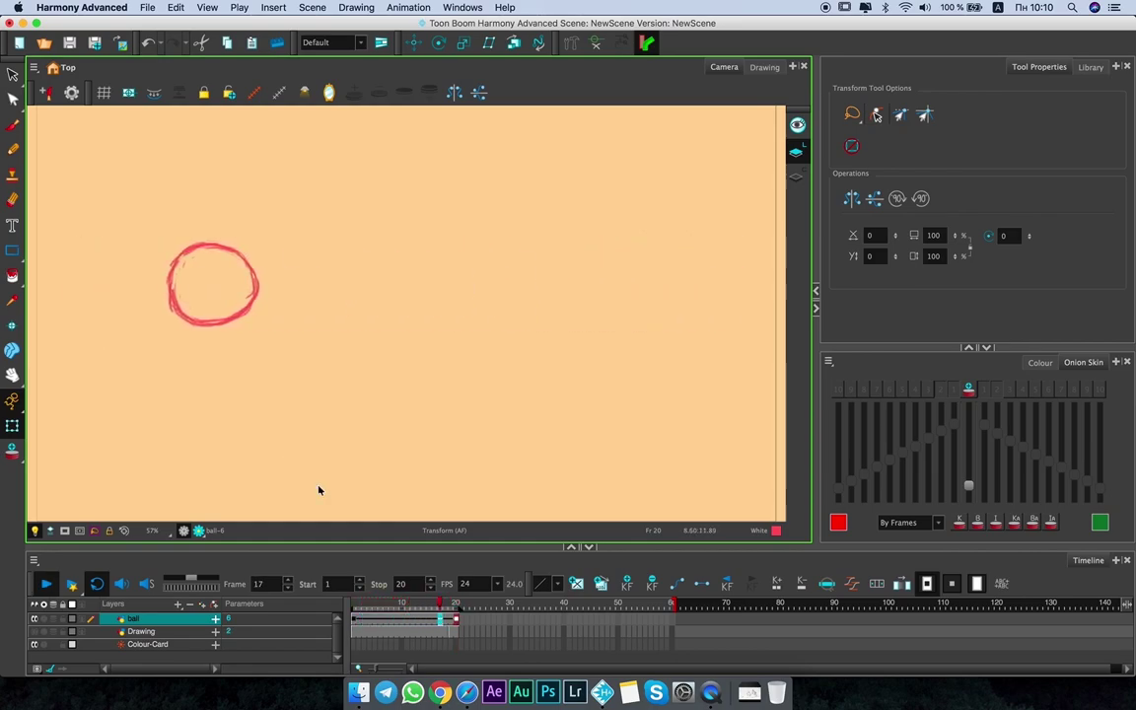
{"action": "key", "text": "Return"}
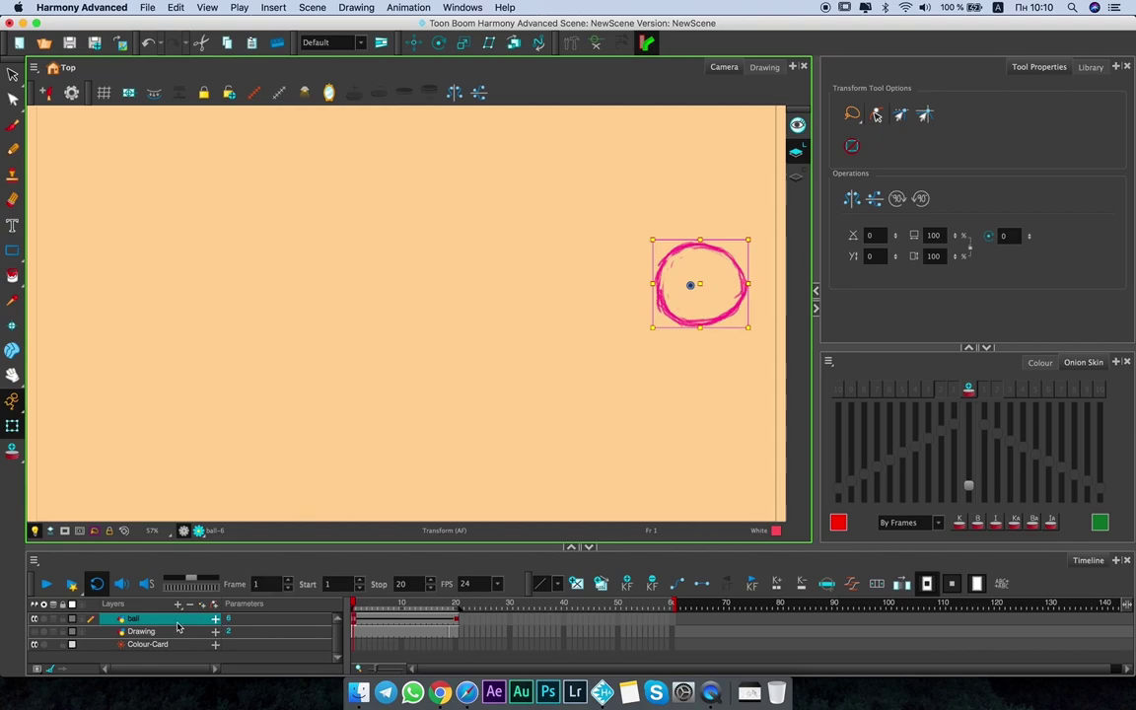
Duplicate the ball layer and move the copy straight down until it sits just below the original ball at frame 1.
{"action": "left_click", "coordinate": [178, 625]}
{"action": "right_click", "coordinate": [177, 625]}
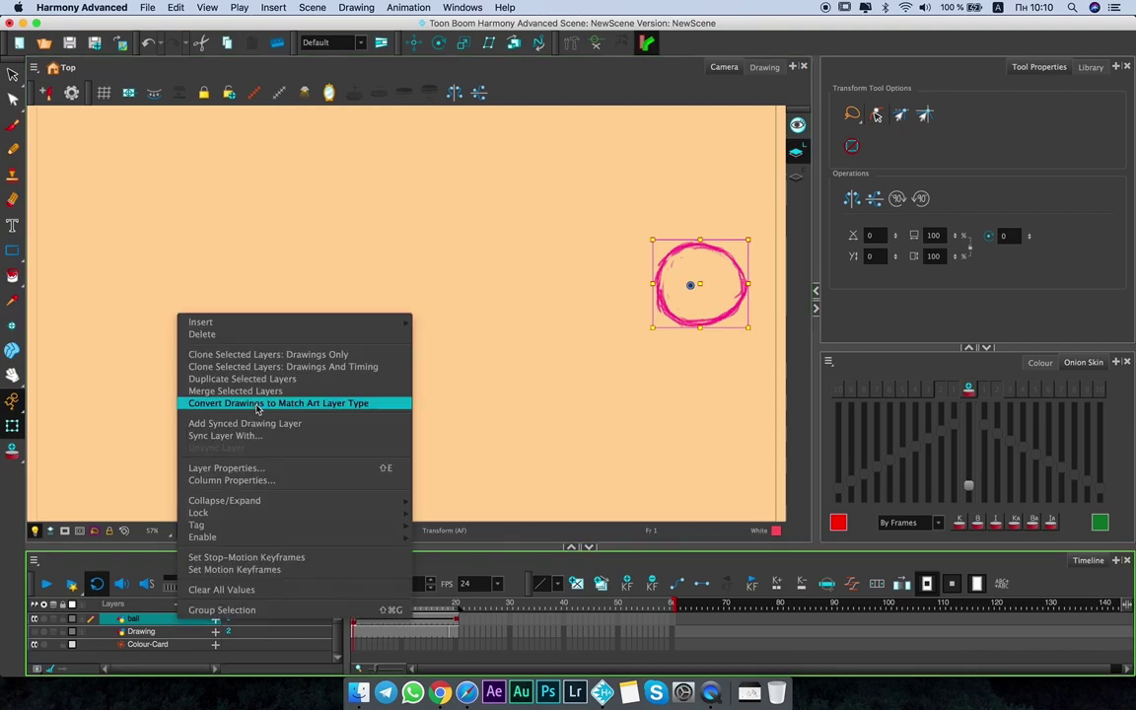
{"action": "key", "text": "Escape"}
{"action": "key", "text": "super+d"}
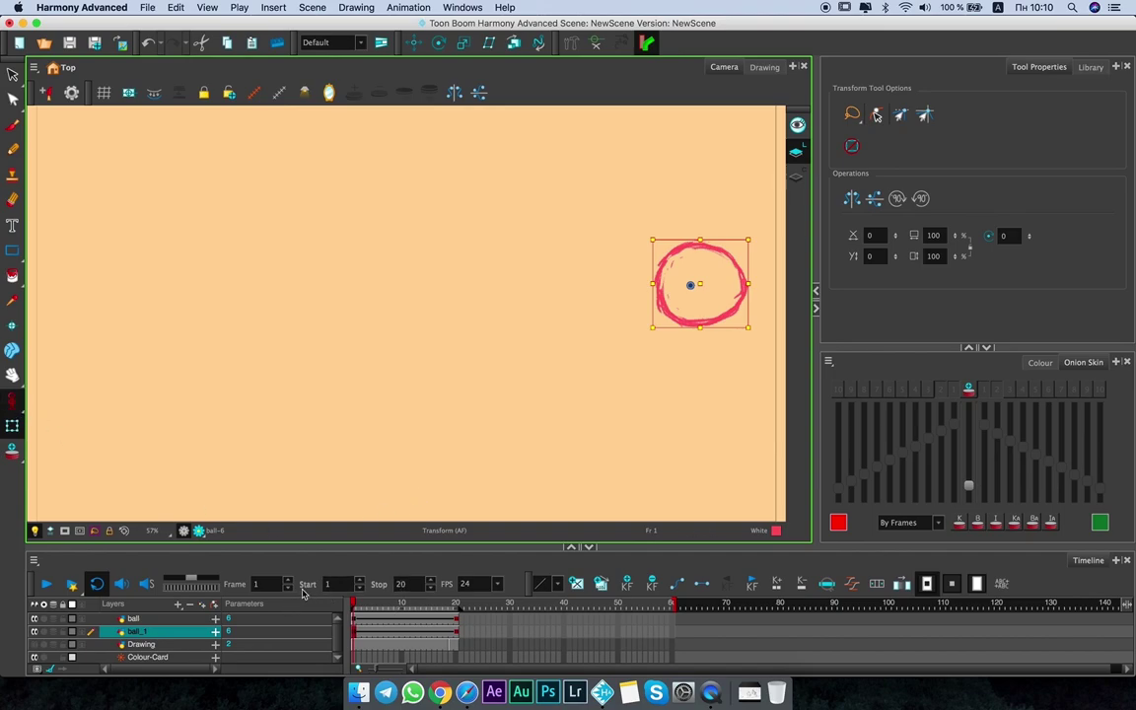
{"action": "key", "text": "Down"}
{"action": "key", "text": "Down"}
{"action": "key", "text": "Down"}
{"action": "key", "text": "Down"}
{"action": "key", "text": "Down"}
{"action": "key", "text": "Down"}
{"action": "key", "text": "Down"}
{"action": "key", "text": "Down"}
{"action": "key", "text": "Down"}
{"action": "key", "text": "Down"}
{"action": "key", "text": "Down"}
{"action": "key", "text": "Down"}
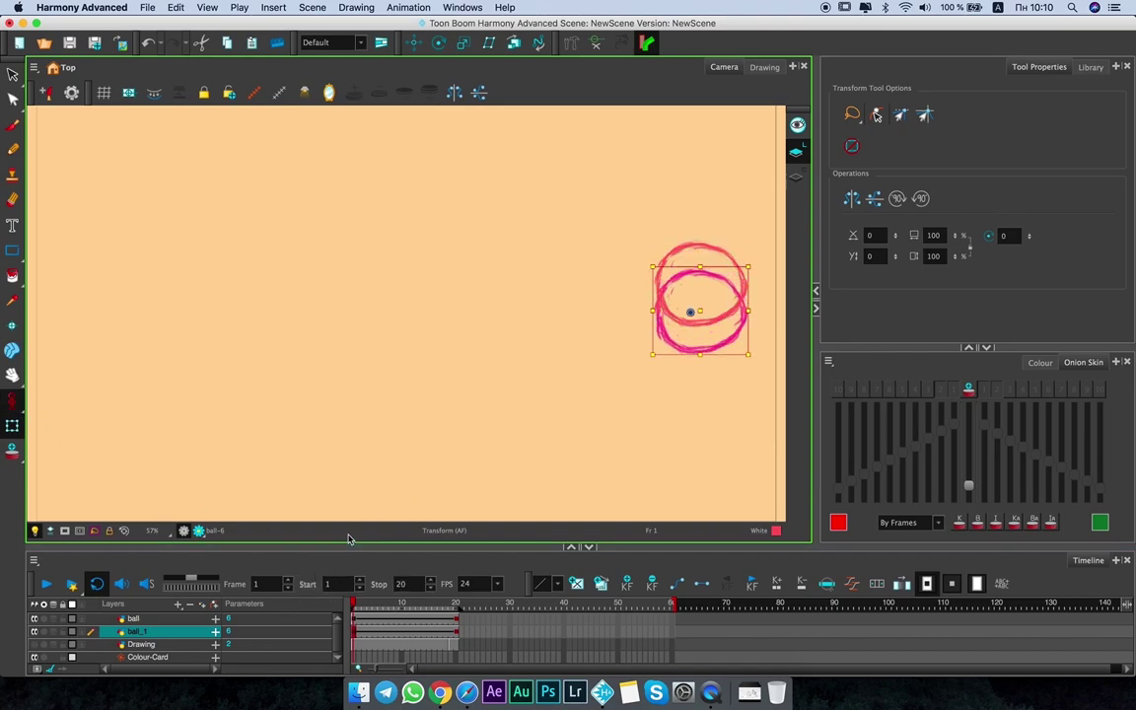
Duplicate the ball_1 layer and move the new copy straight up until it sits just above the original ball at frame 1.
{"action": "right_click", "coordinate": [151, 631]}
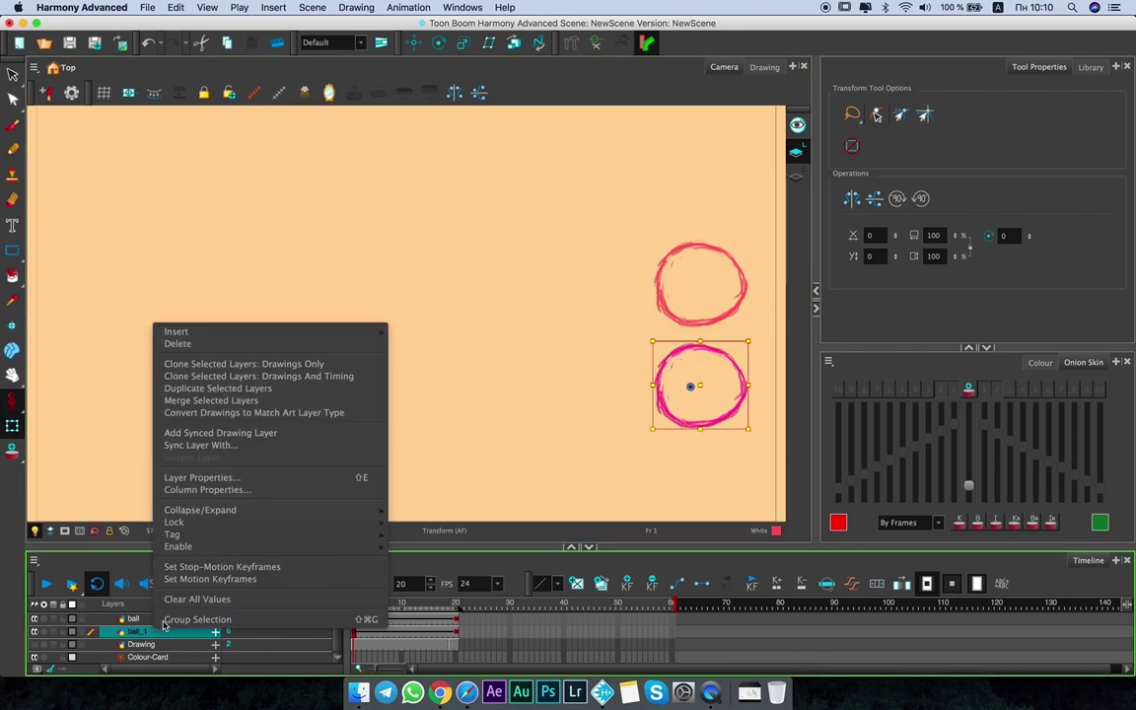
{"action": "key", "text": "Return"}
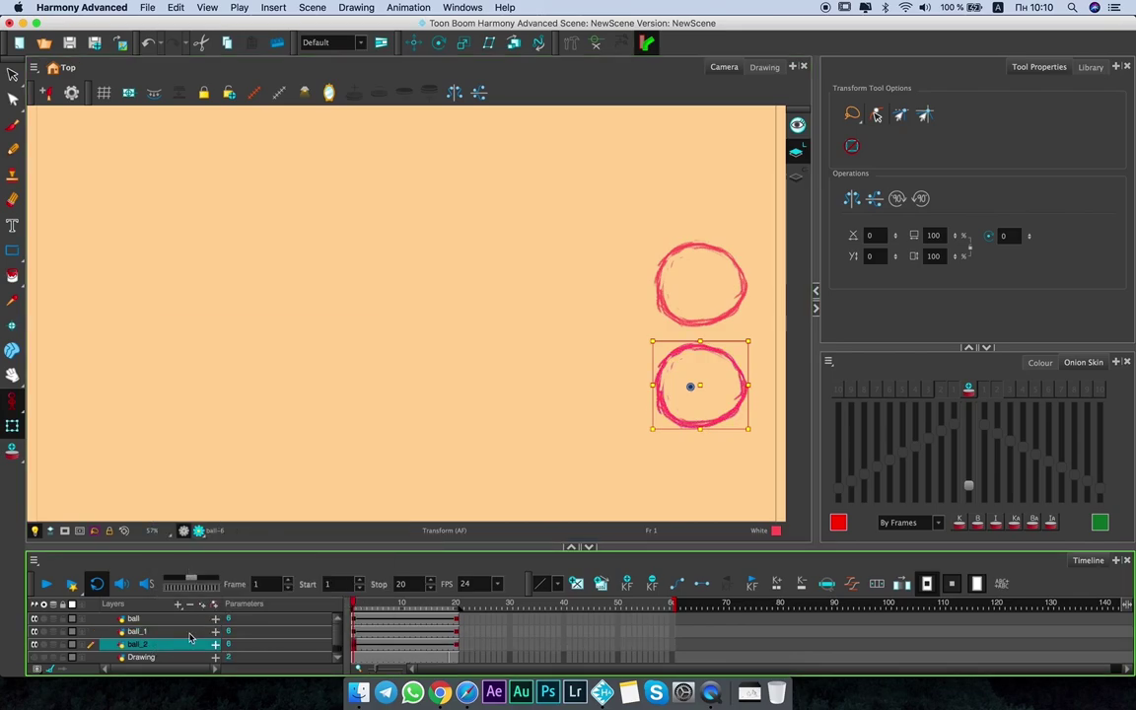
{"action": "key", "text": "Up"}
{"action": "key", "text": "Up"}
{"action": "key", "text": "Up"}
{"action": "key", "text": "Up"}
{"action": "key", "text": "Up"}
{"action": "key", "text": "Up"}
{"action": "key", "text": "Up"}
{"action": "key", "text": "Up"}
{"action": "key", "text": "Up"}
{"action": "key", "text": "Up"}
{"action": "key", "text": "Up"}
{"action": "key", "text": "Up"}
{"action": "key", "text": "Up"}
{"action": "key", "text": "Up"}
{"action": "key", "text": "Up"}
{"action": "key", "text": "Up"}
{"action": "key", "text": "Up"}
{"action": "key", "text": "Up"}
{"action": "key", "text": "Up"}
{"action": "key", "text": "Up"}
{"action": "key", "text": "Up"}
{"action": "key", "text": "Up"}
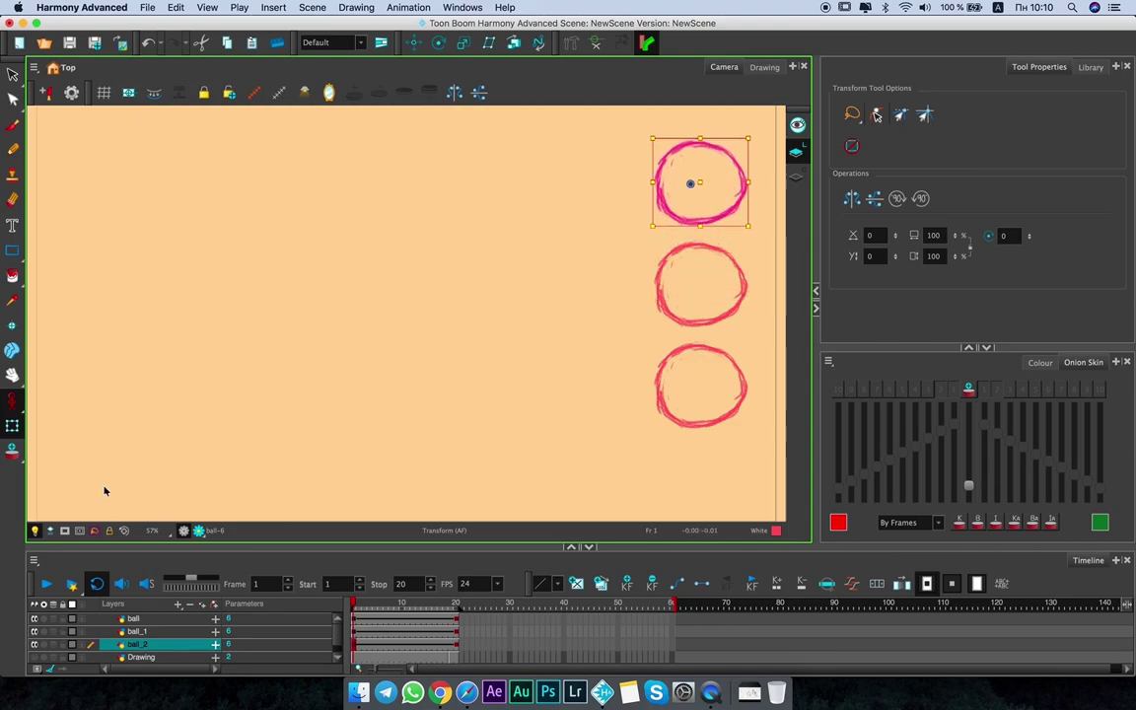
Select all three balls and shift them down together slightly at frame 1.
{"action": "key", "text": "super+a"}
{"action": "key", "text": "Down"}
{"action": "key", "text": "Down"}
{"action": "key", "text": "Down"}
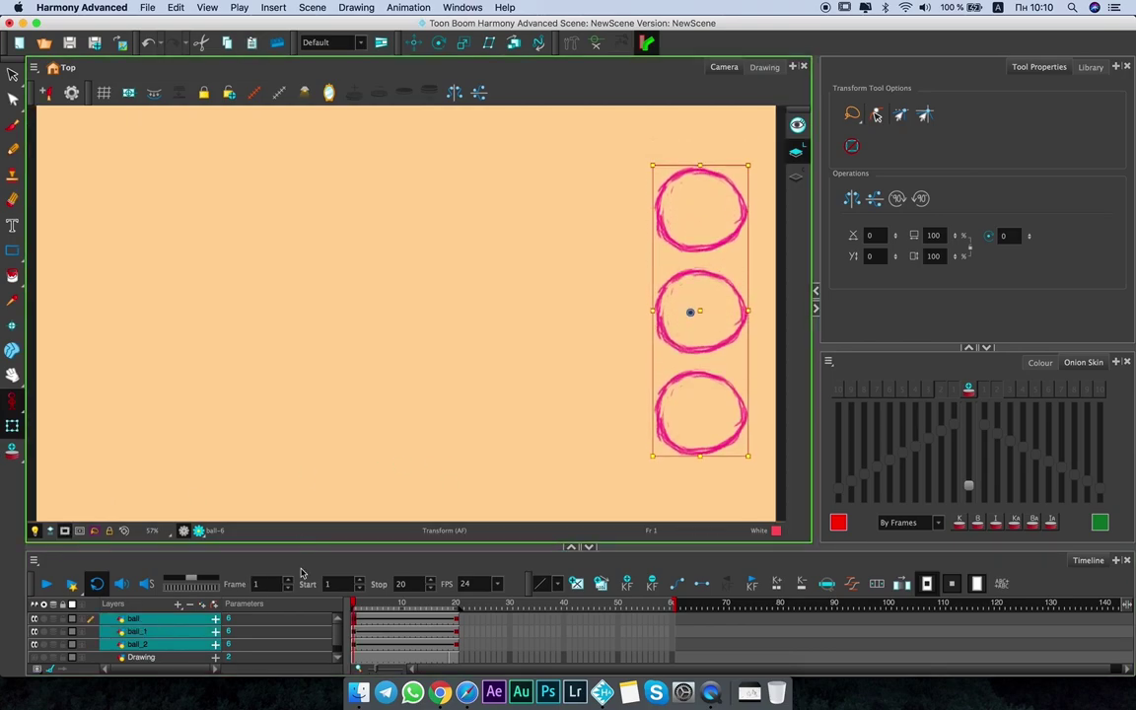
Play the identical motion of the three balls and return to frame 1.
{"action": "left_click", "coordinate": [353, 619]}
{"action": "key", "text": "Return"}
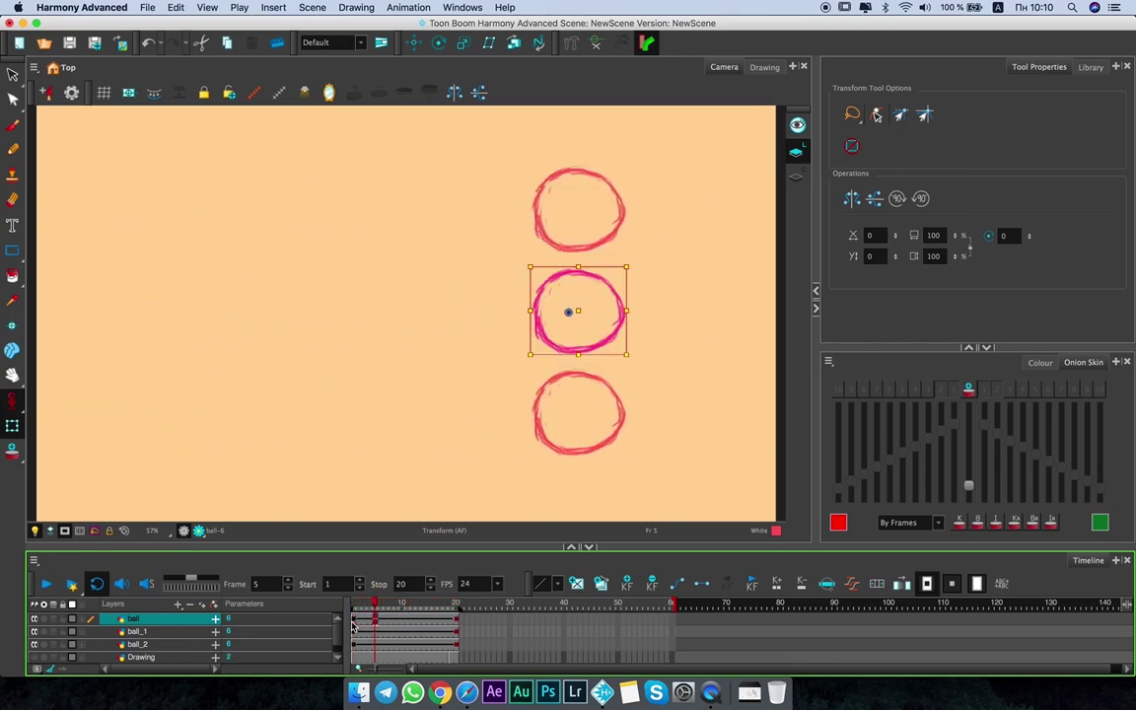
{"action": "left_click", "coordinate": [353, 627]}
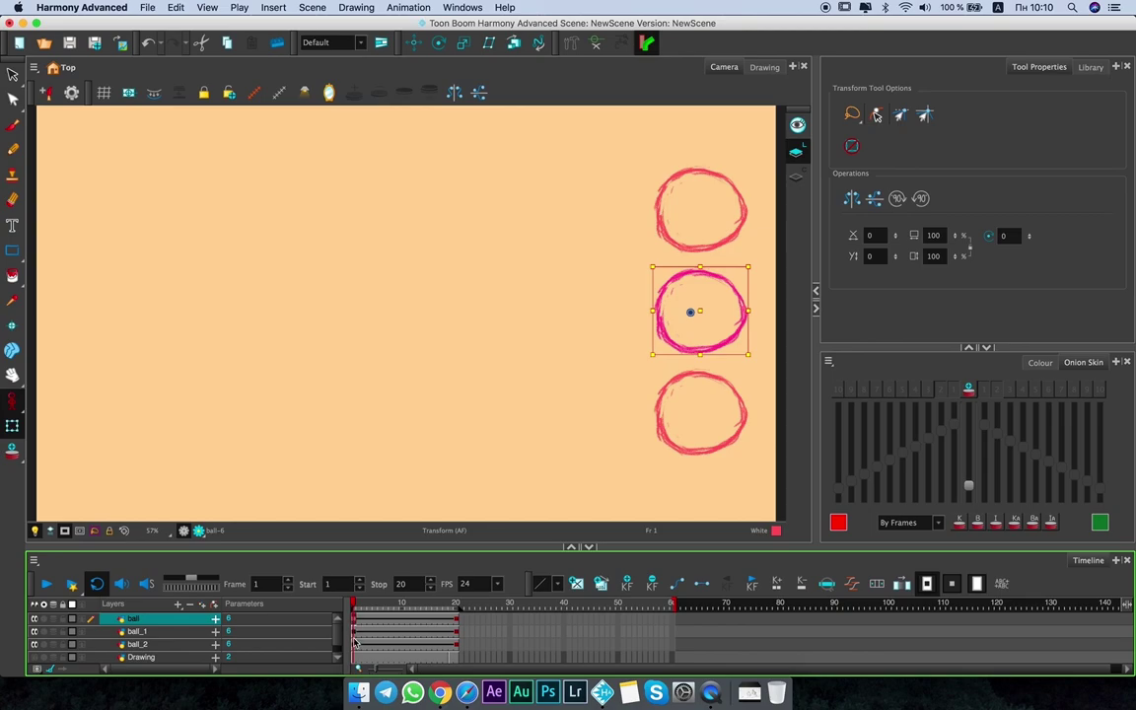
Move the ball_2 layer above the ball layer so the layer order matches the balls' vertical order.
{"action": "left_click", "coordinate": [155, 655]}
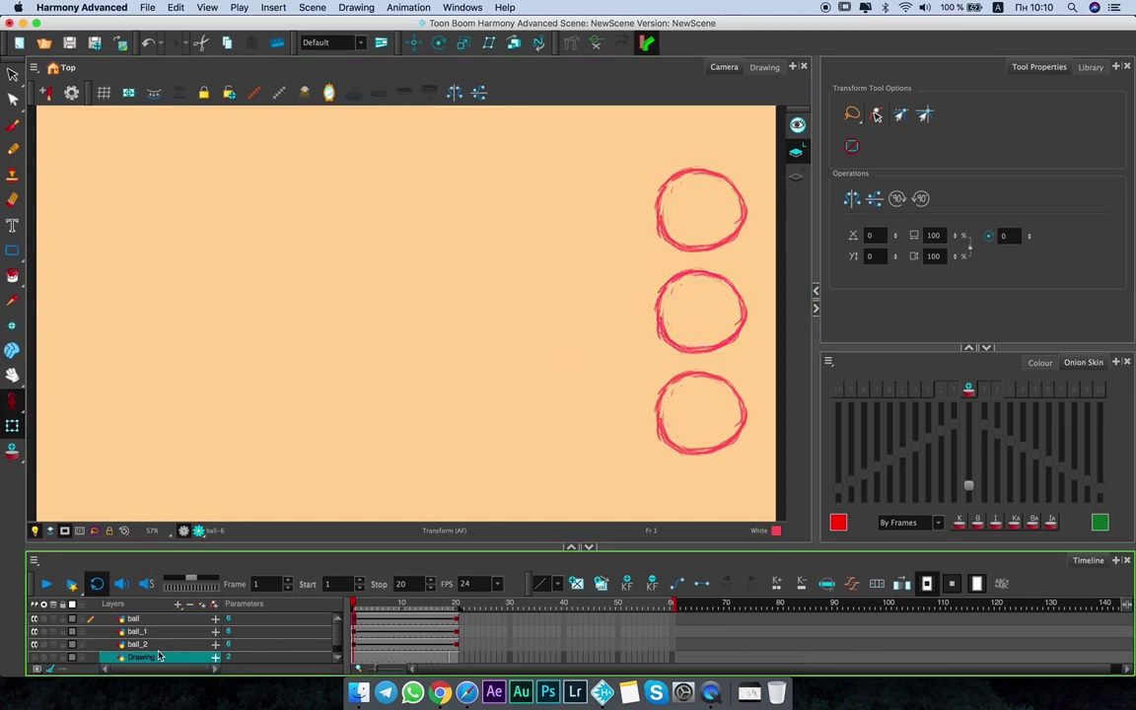
{"action": "left_click", "coordinate": [156, 645]}
{"action": "left_click_drag", "start_coordinate": [155, 648], "coordinate": [170, 618]}
Open the multiple-parameter ease settings for the ball layer at frame 1 and set the right time and value ratios to 0.
{"action": "left_click", "coordinate": [156, 632]}
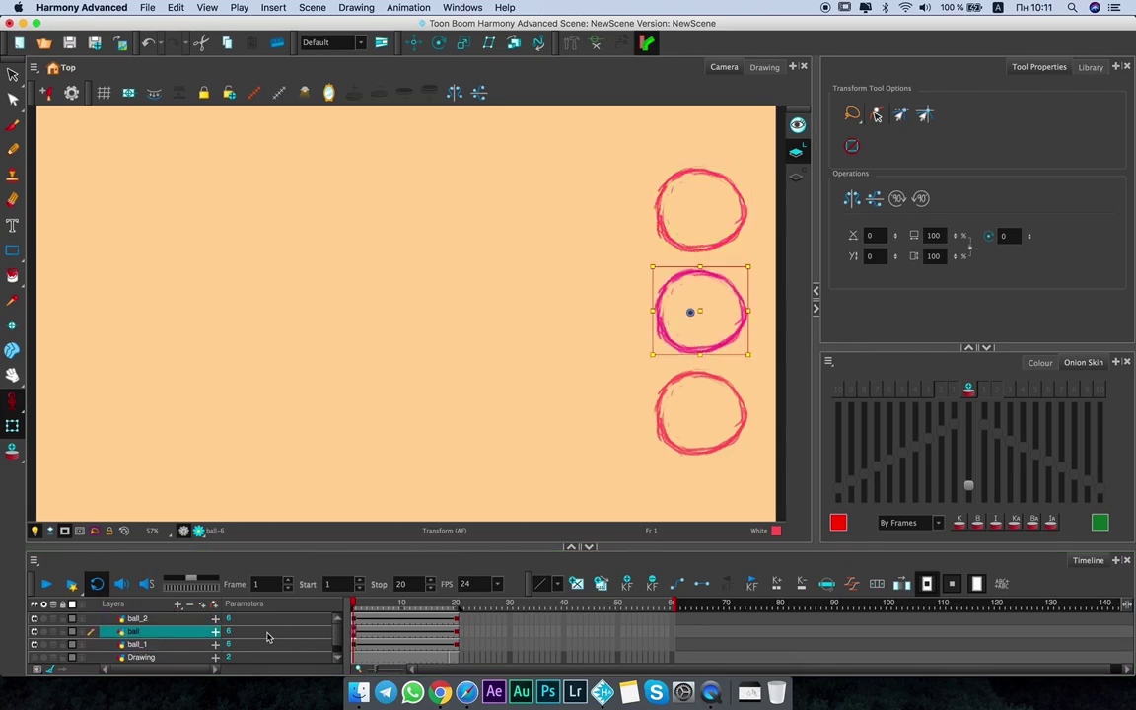
{"action": "left_click", "coordinate": [676, 583]}
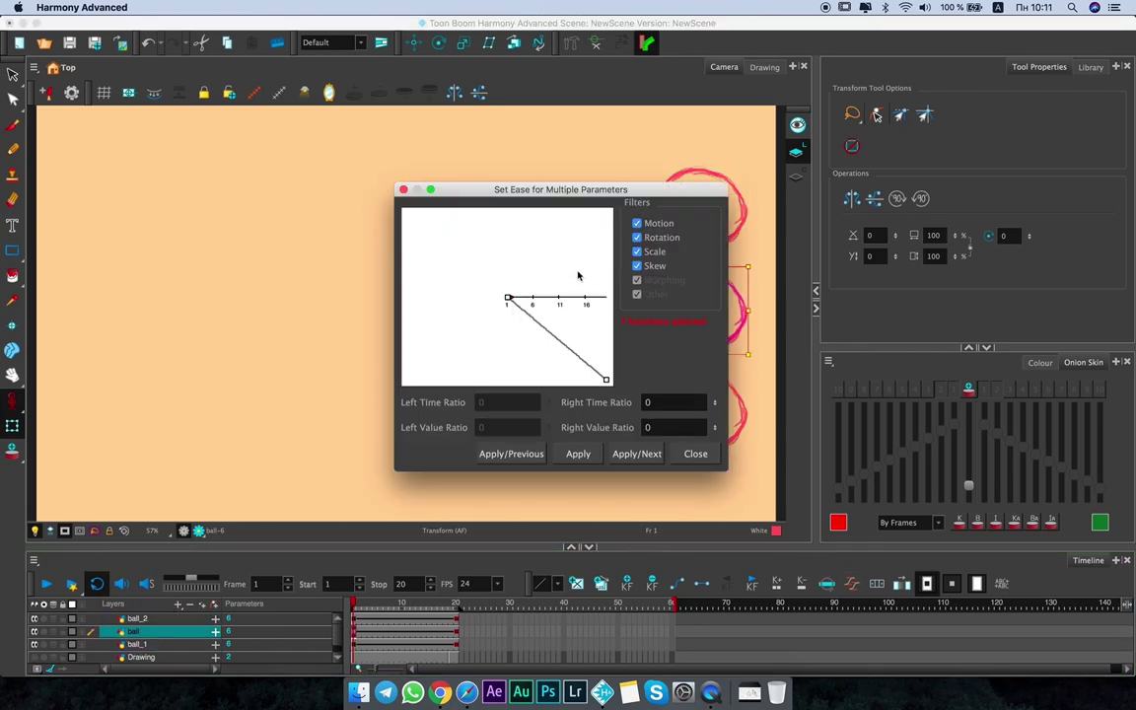
{"action": "left_click_drag", "start_coordinate": [581, 193], "coordinate": [965, 158]}
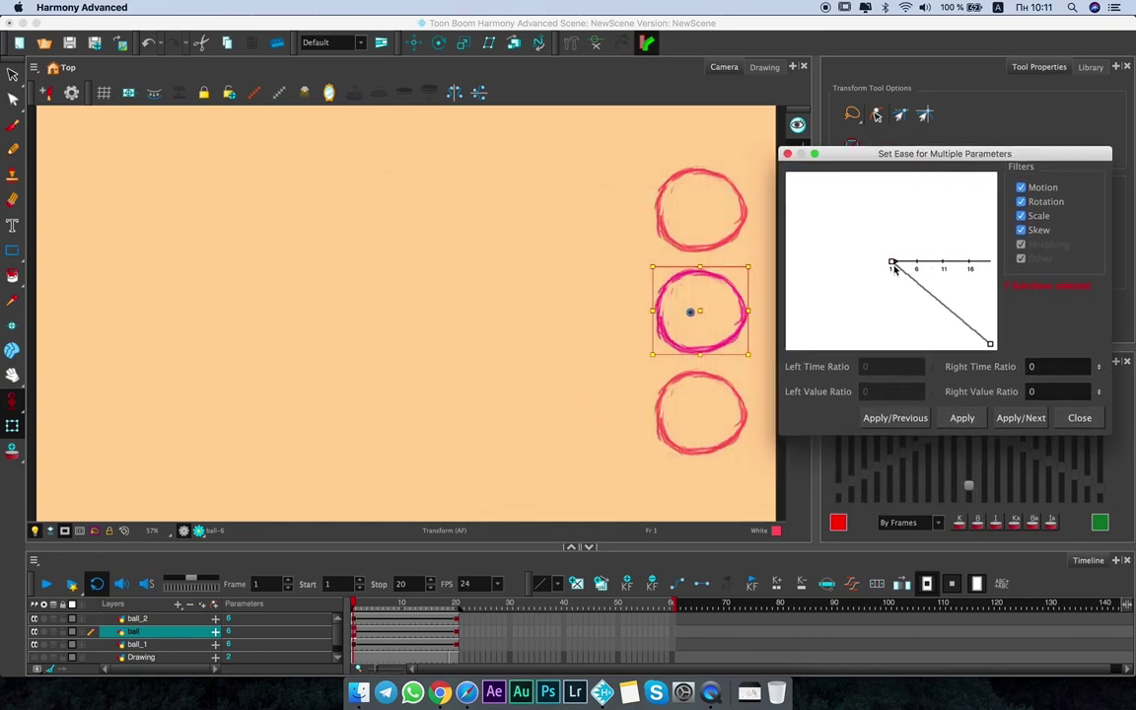
{"action": "left_click_drag", "start_coordinate": [892, 266], "coordinate": [927, 288]}
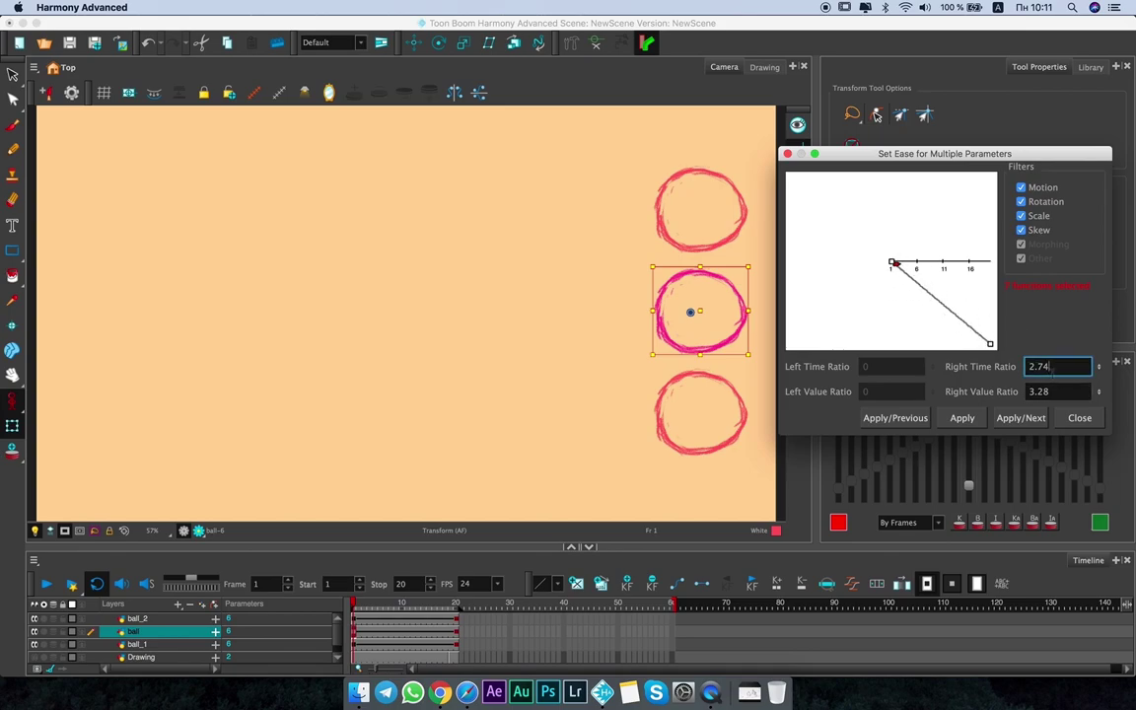
{"action": "double_click", "coordinate": [1027, 370]}
{"action": "type", "text": "0"}
{"action": "key", "text": "Tab"}
{"action": "type", "text": "0"}
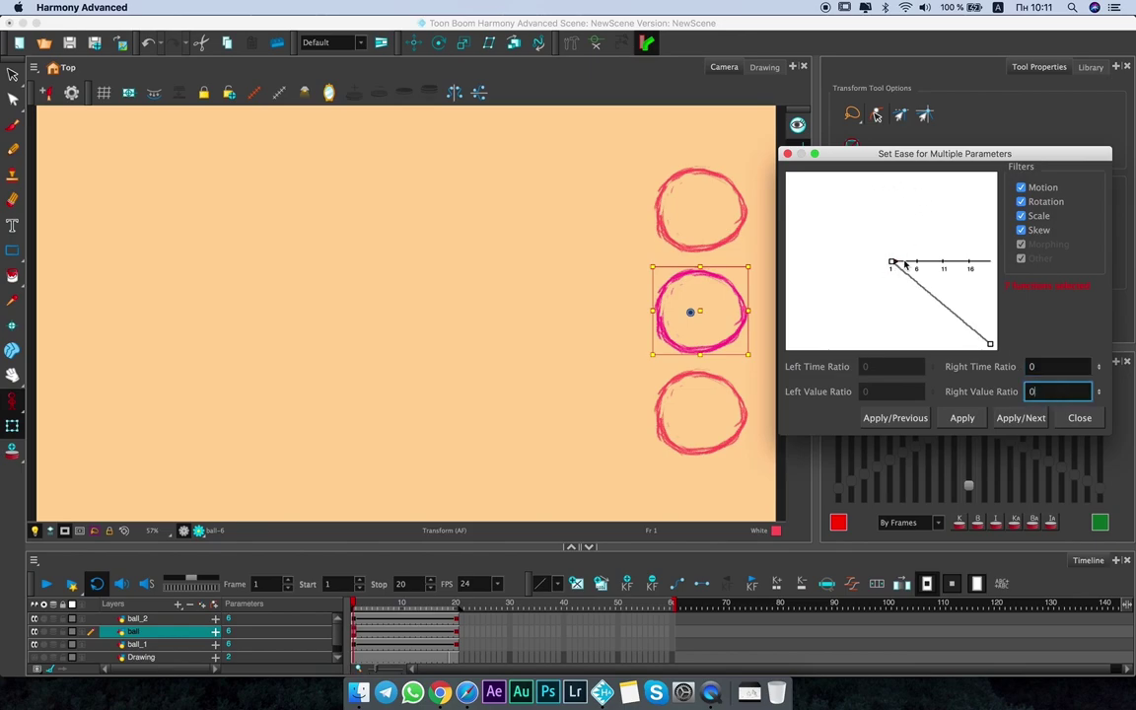
Ease the ball layer's motion with a right time ratio of 30 at frame 1 and a left time ratio of 30 at frame 20.
{"action": "key", "text": "shift+Tab"}
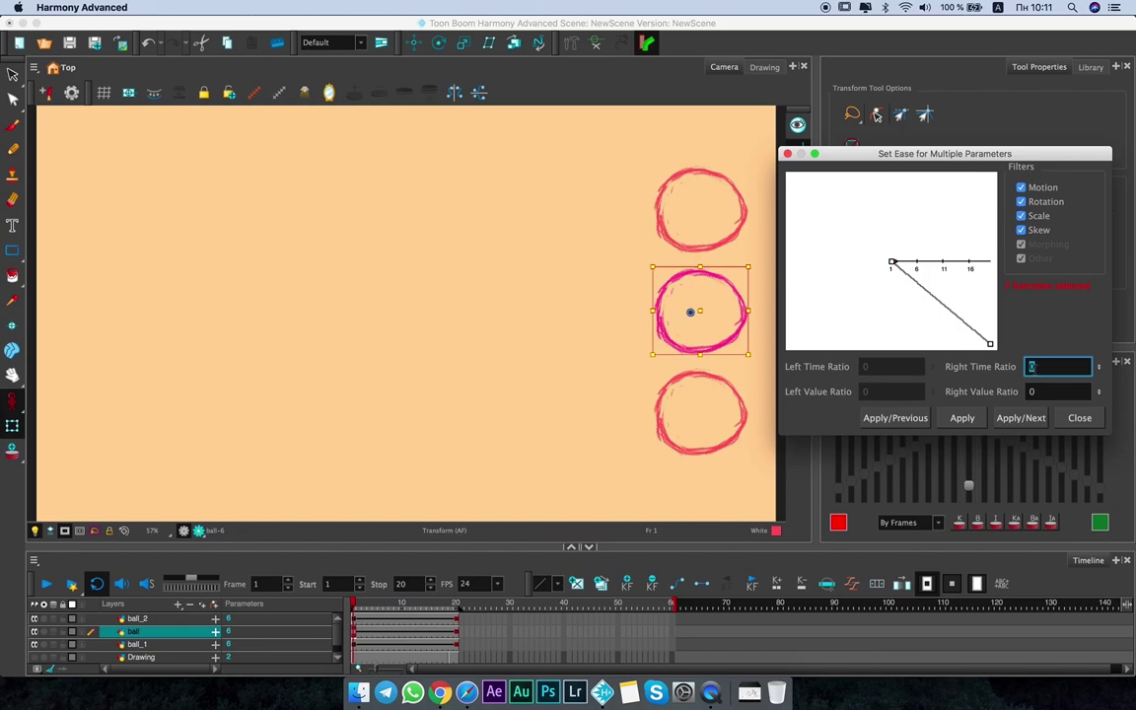
{"action": "key", "text": "Return"}
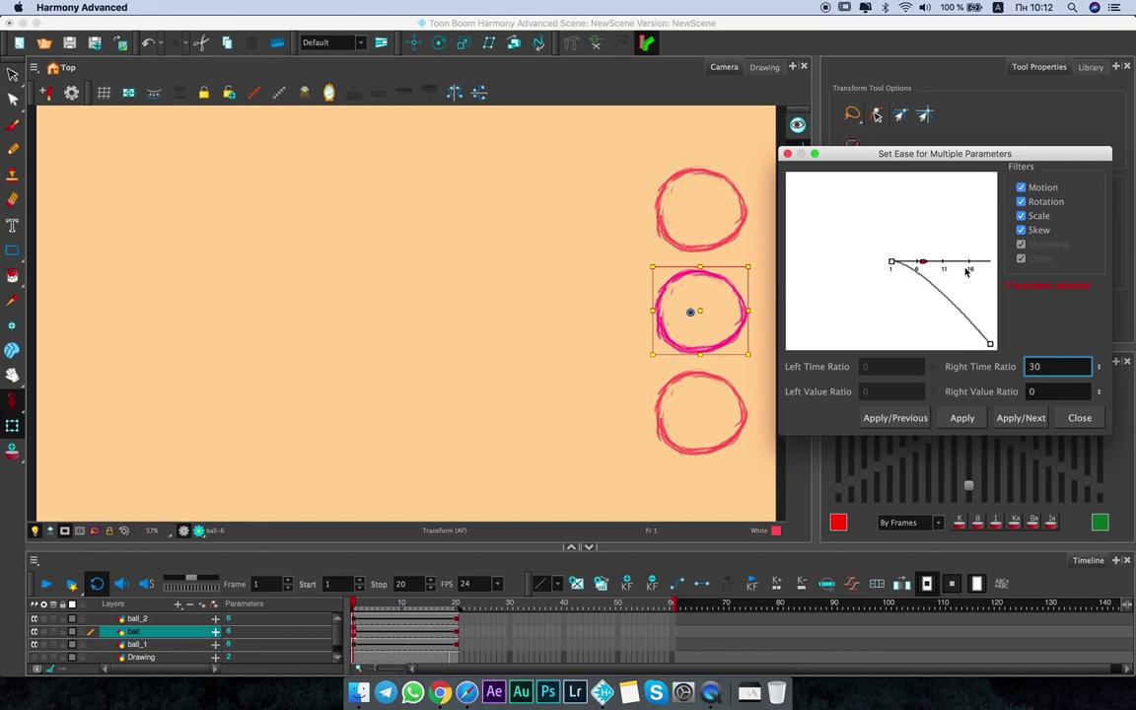
{"action": "left_click", "coordinate": [1021, 418]}
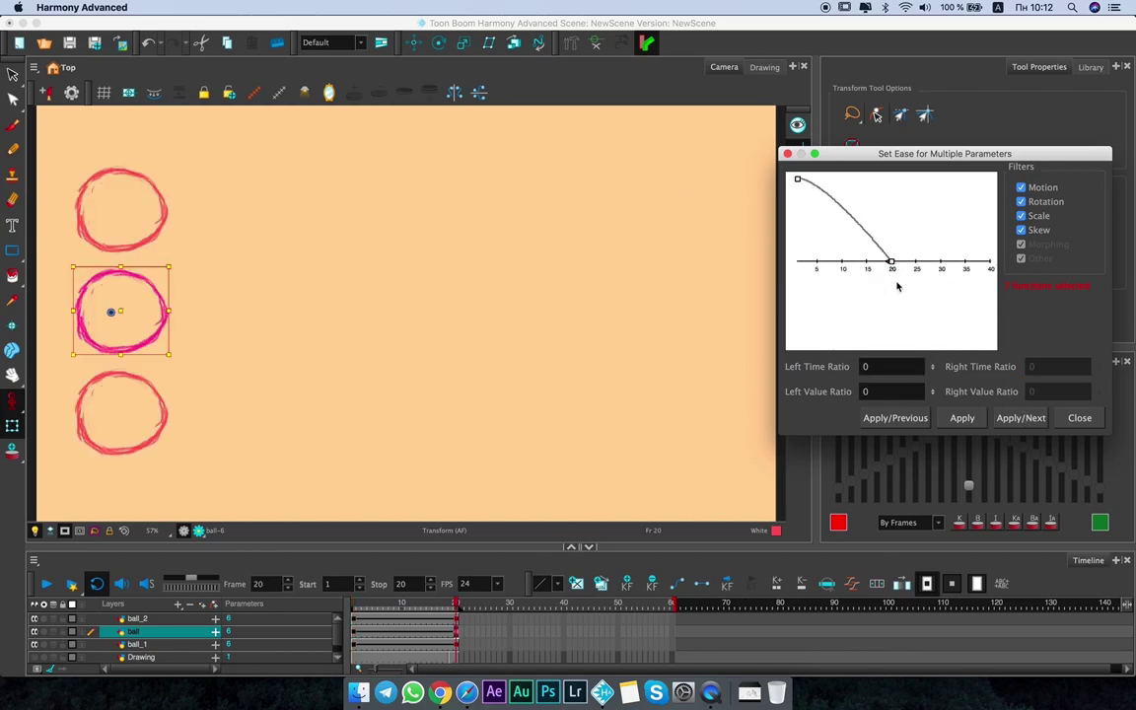
{"action": "key", "text": "Tab"}
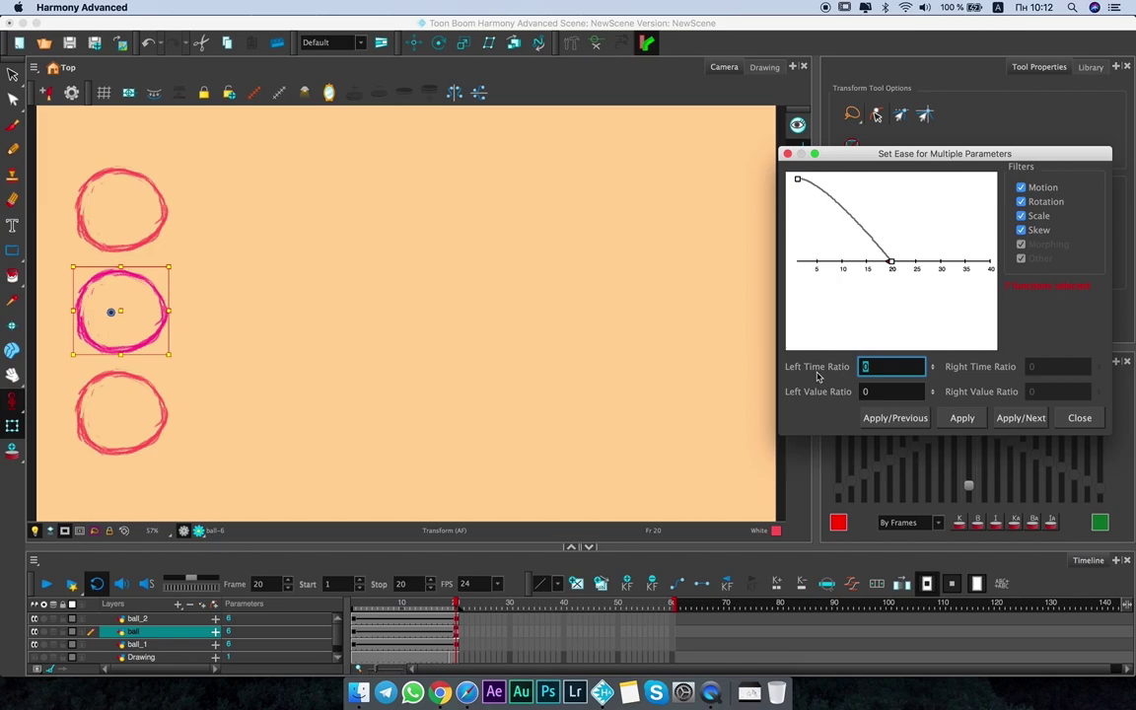
{"action": "type", "text": "30"}
{"action": "left_click", "coordinate": [961, 418]}
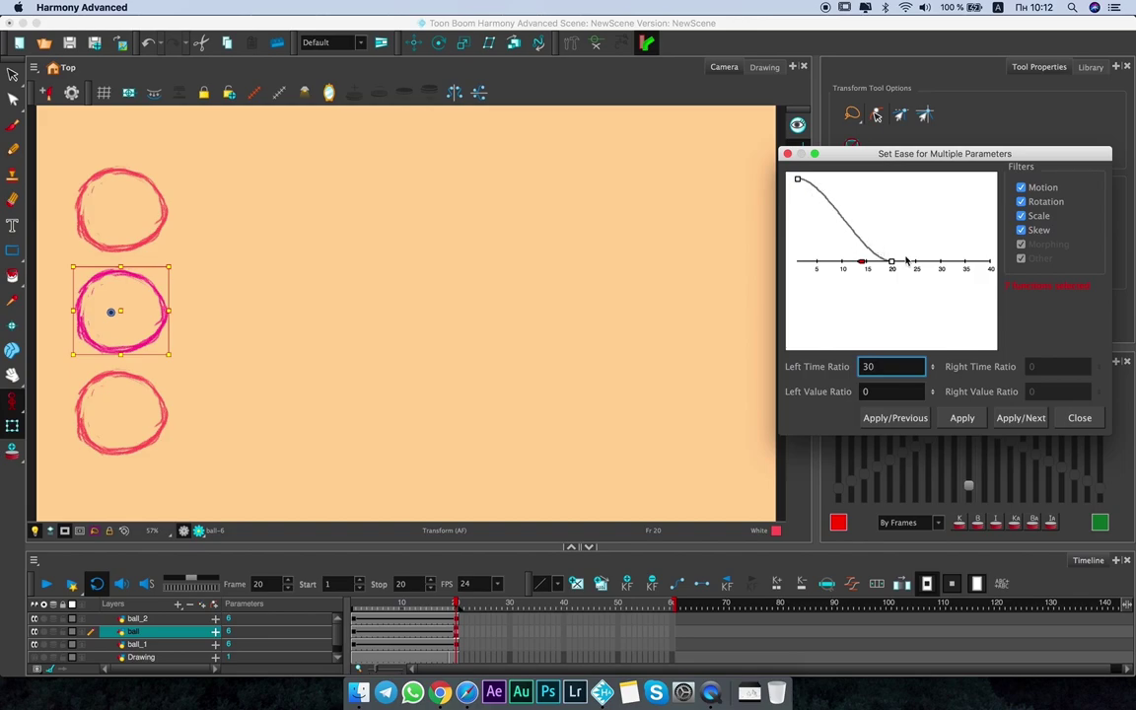
{"action": "left_click", "coordinate": [1080, 418]}
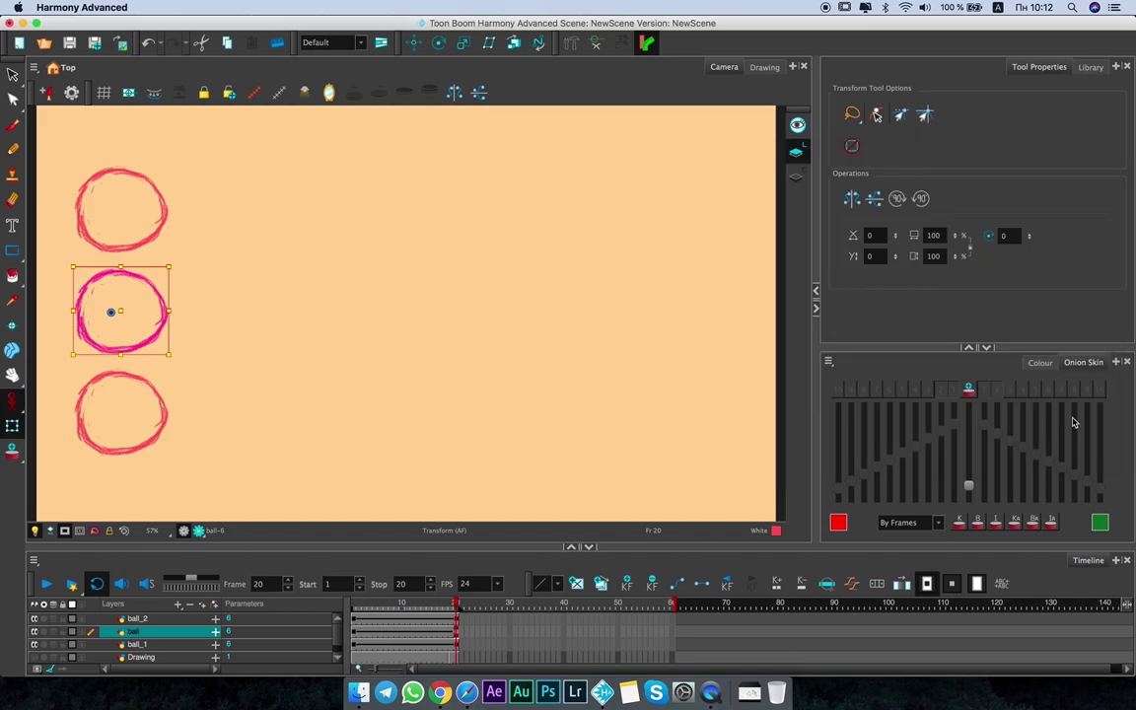
Play the animation to compare the eased middle ball with the two linear balls.
{"action": "left_click", "coordinate": [425, 607]}
{"action": "key", "text": "Return"}
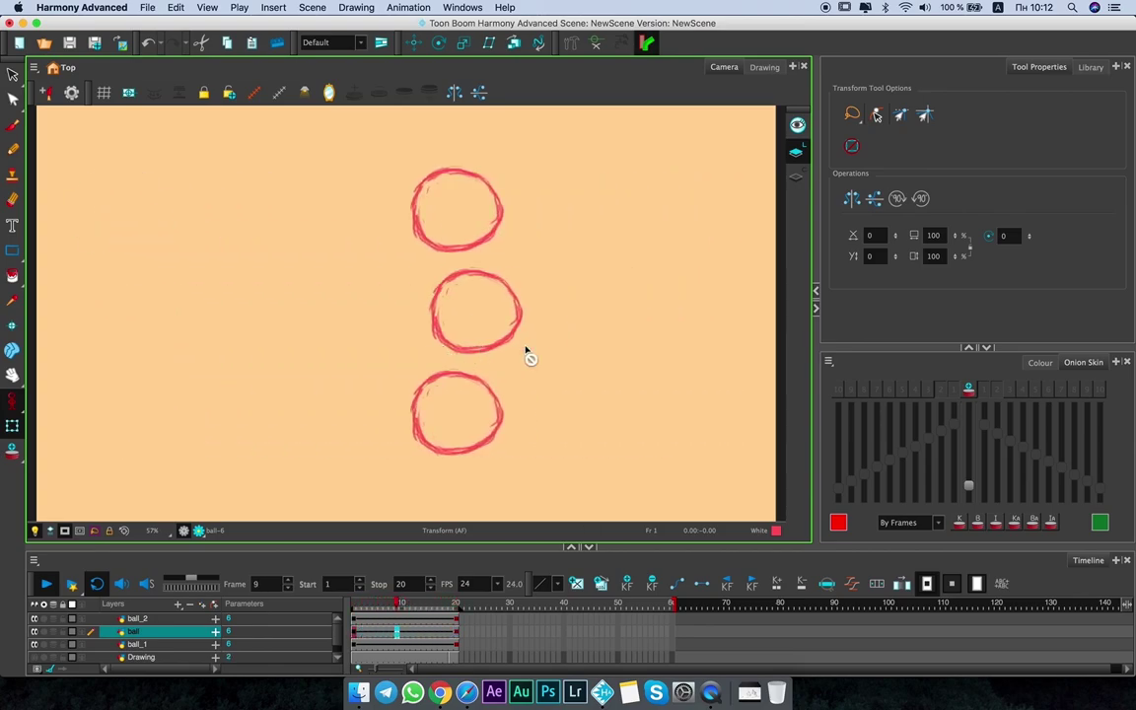
{"action": "left_click", "coordinate": [360, 605]}
Ease the ball_1 layer's motion with a right time ratio of 70 at frame 1 and a left time ratio of 70 at frame 20.
{"action": "left_click", "coordinate": [356, 646]}
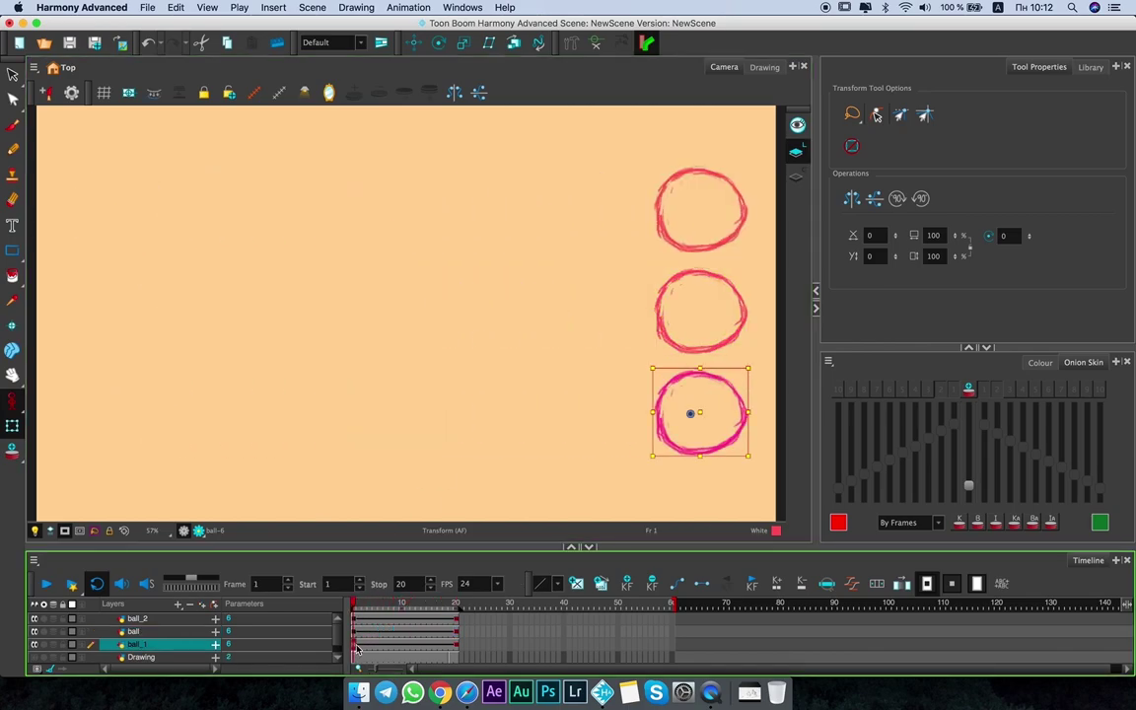
{"action": "left_click", "coordinate": [854, 584]}
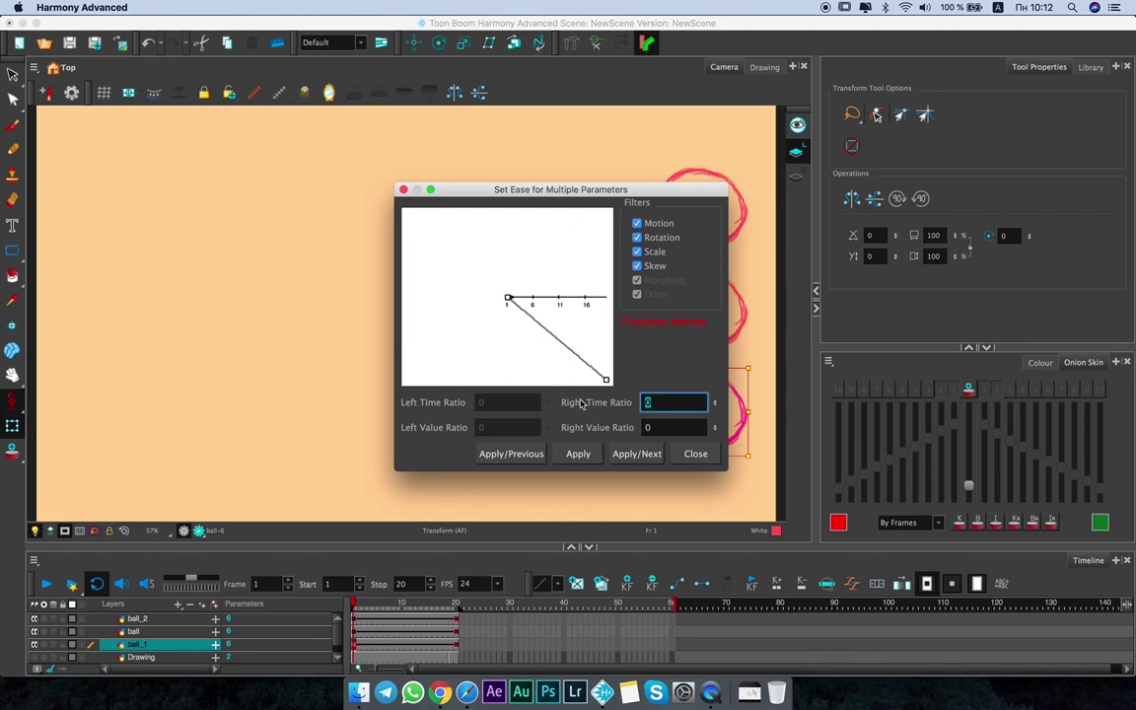
{"action": "type", "text": "70"}
{"action": "left_click", "coordinate": [636, 454]}
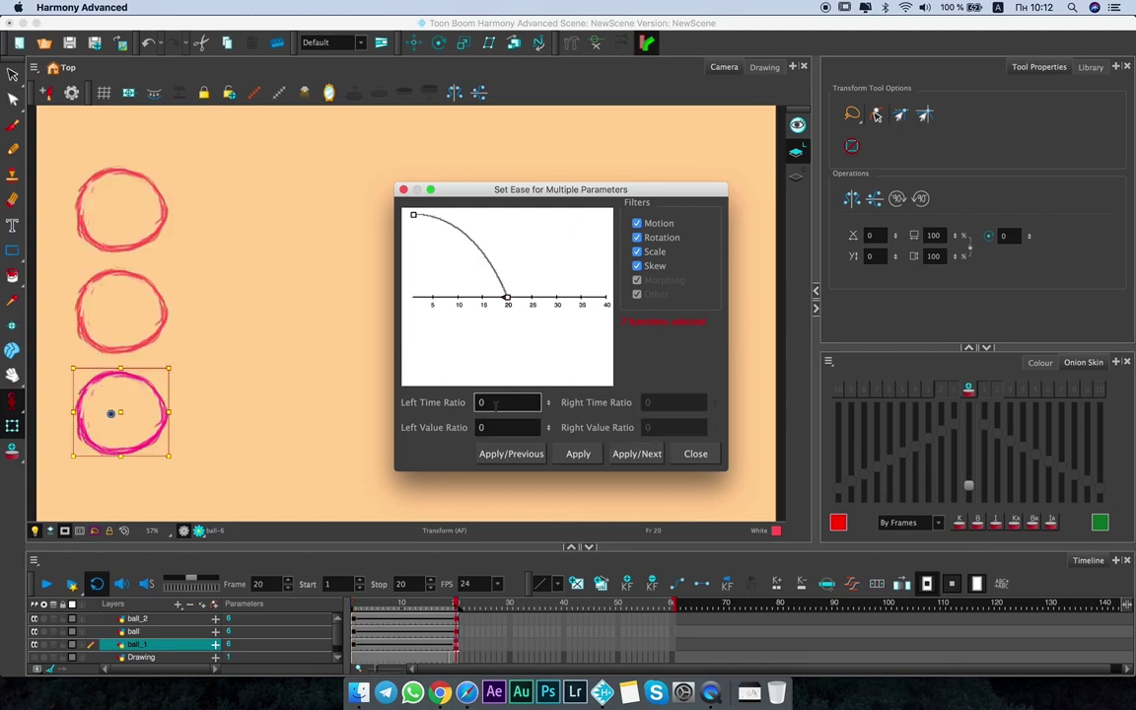
{"action": "type", "text": "70"}
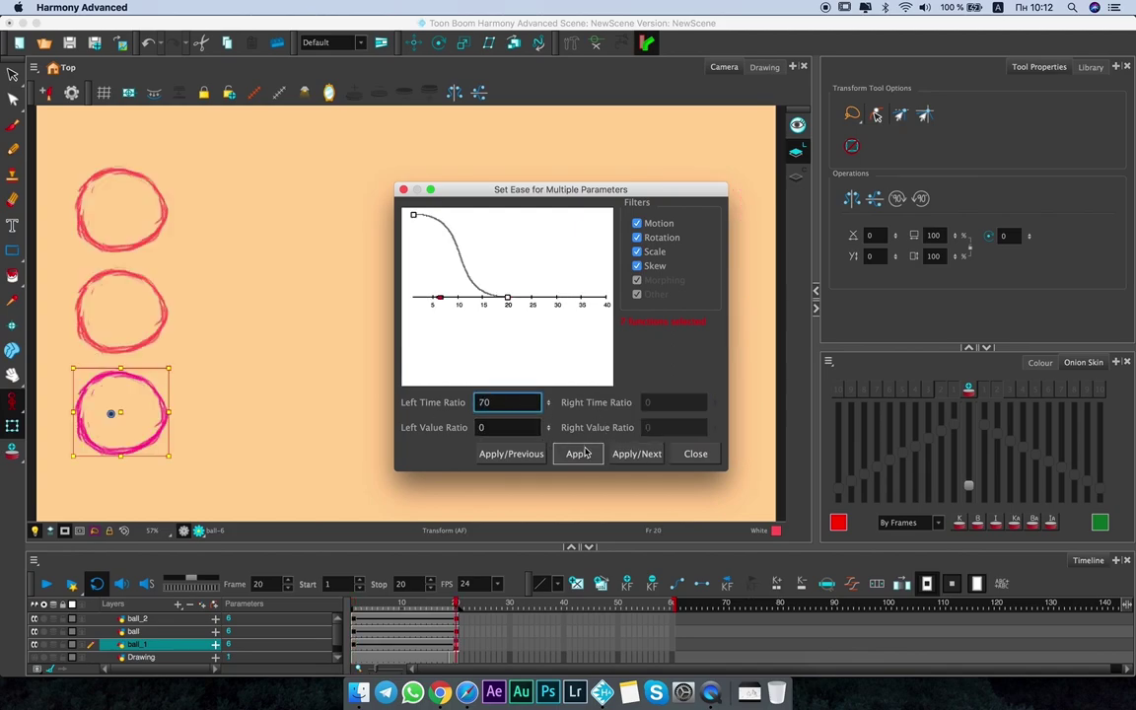
{"action": "left_click", "coordinate": [578, 454]}
{"action": "left_click", "coordinate": [690, 454]}
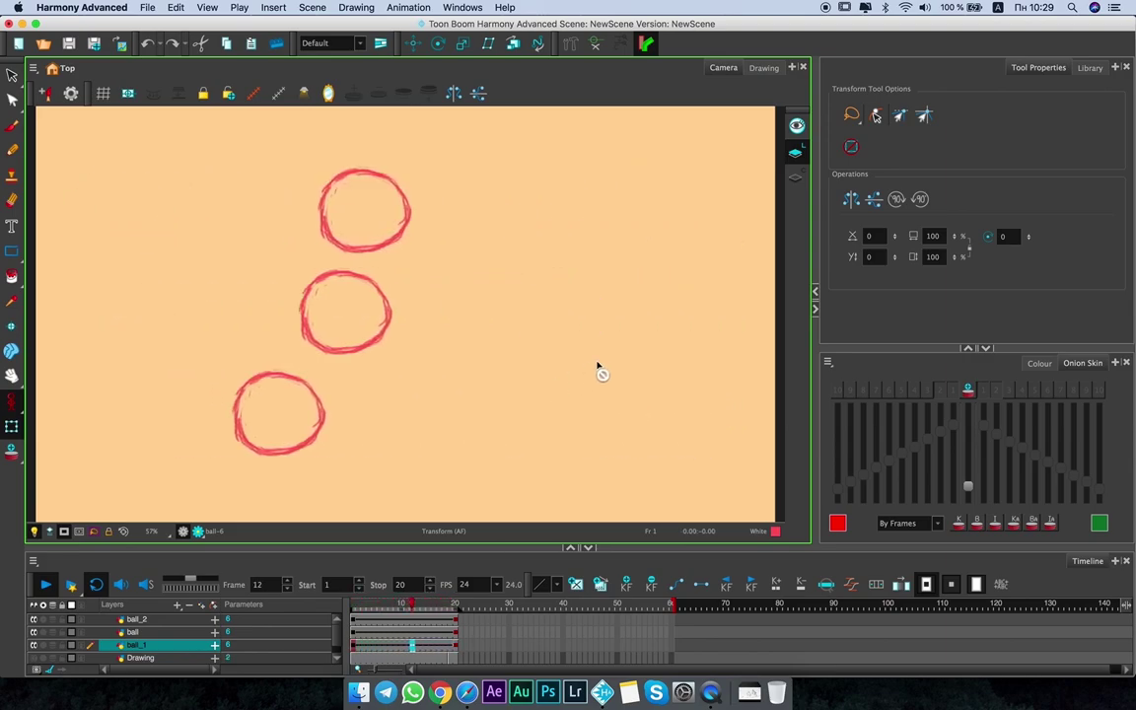
Delete the ball_2, ball and ball_1 layers from the timeline.
{"action": "left_click", "coordinate": [372, 605]}
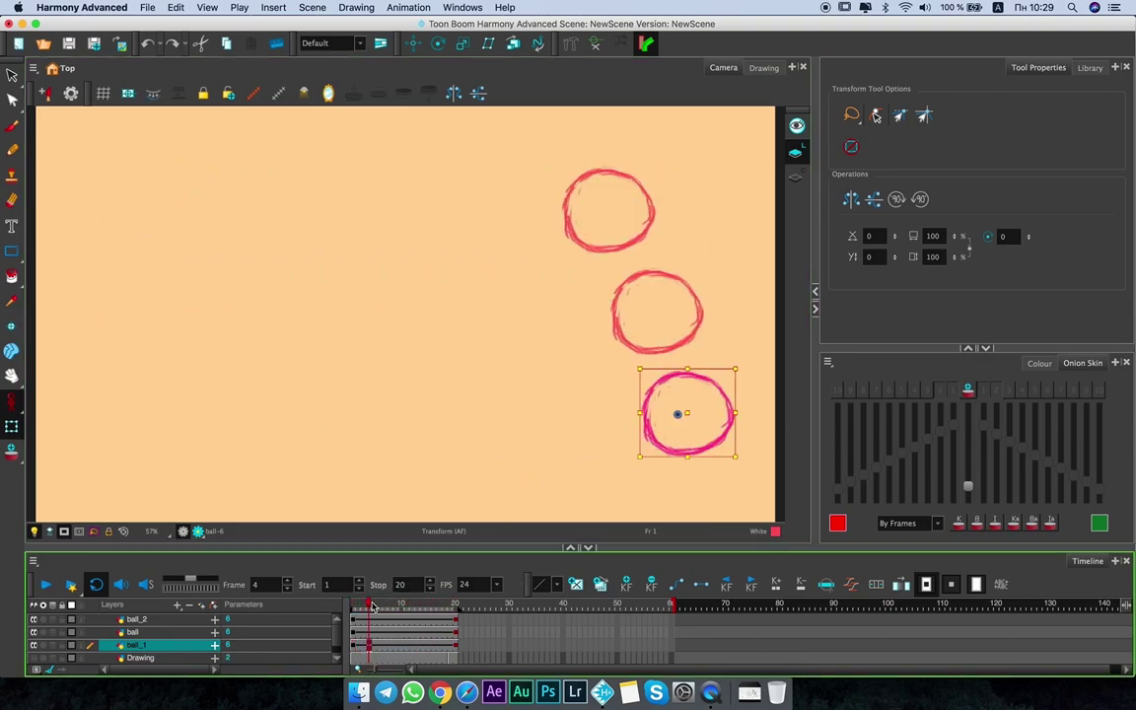
{"action": "left_click", "coordinate": [170, 620], "text": "shift"}
{"action": "left_click", "coordinate": [188, 604]}
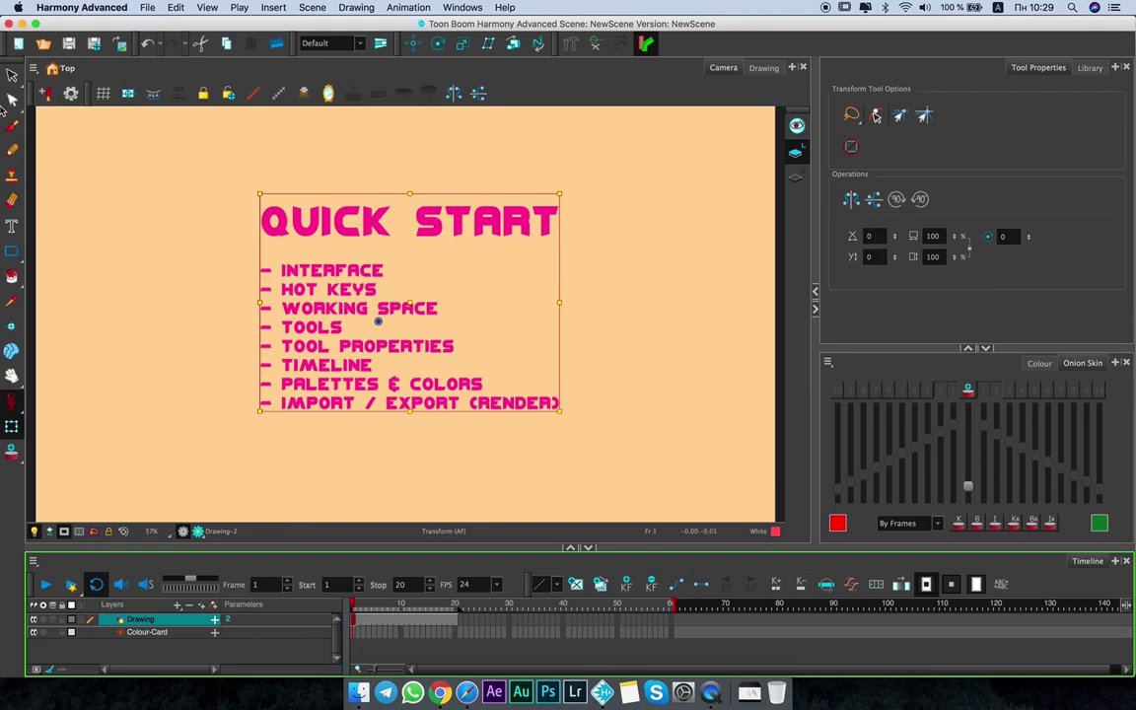
Switch to the Select tool and deselect the QUICK START text drawing.
{"action": "left_click", "coordinate": [12, 75]}
{"action": "left_click", "coordinate": [299, 178]}
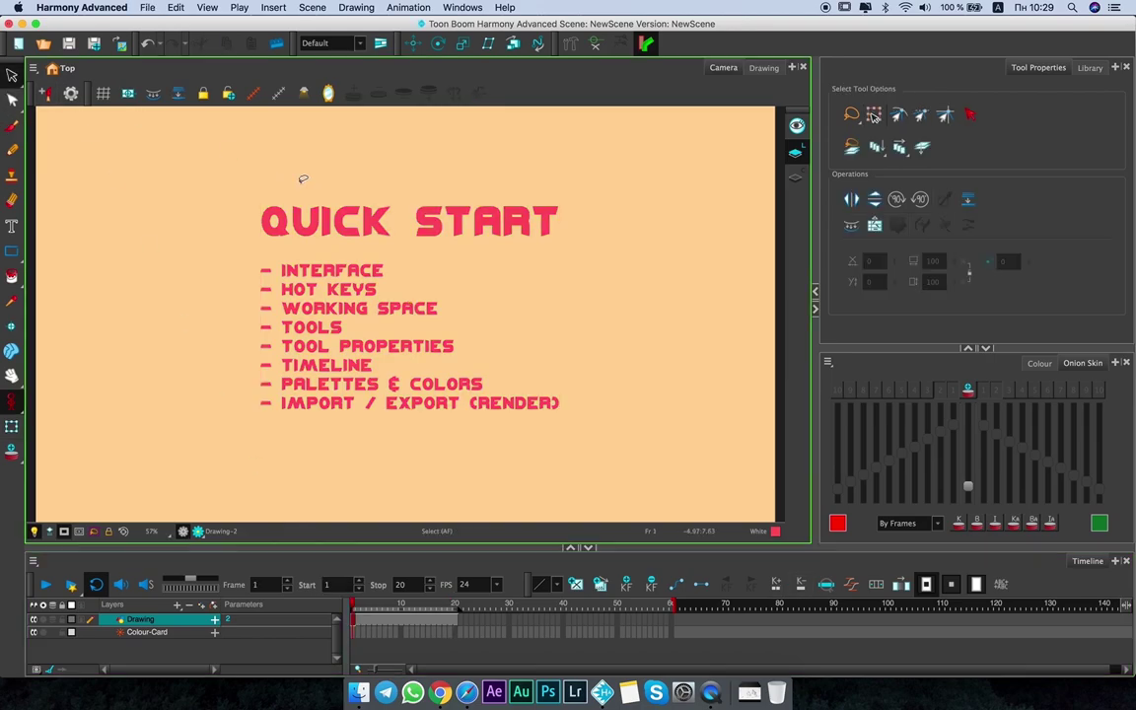
{"action": "left_click", "coordinate": [896, 563]}
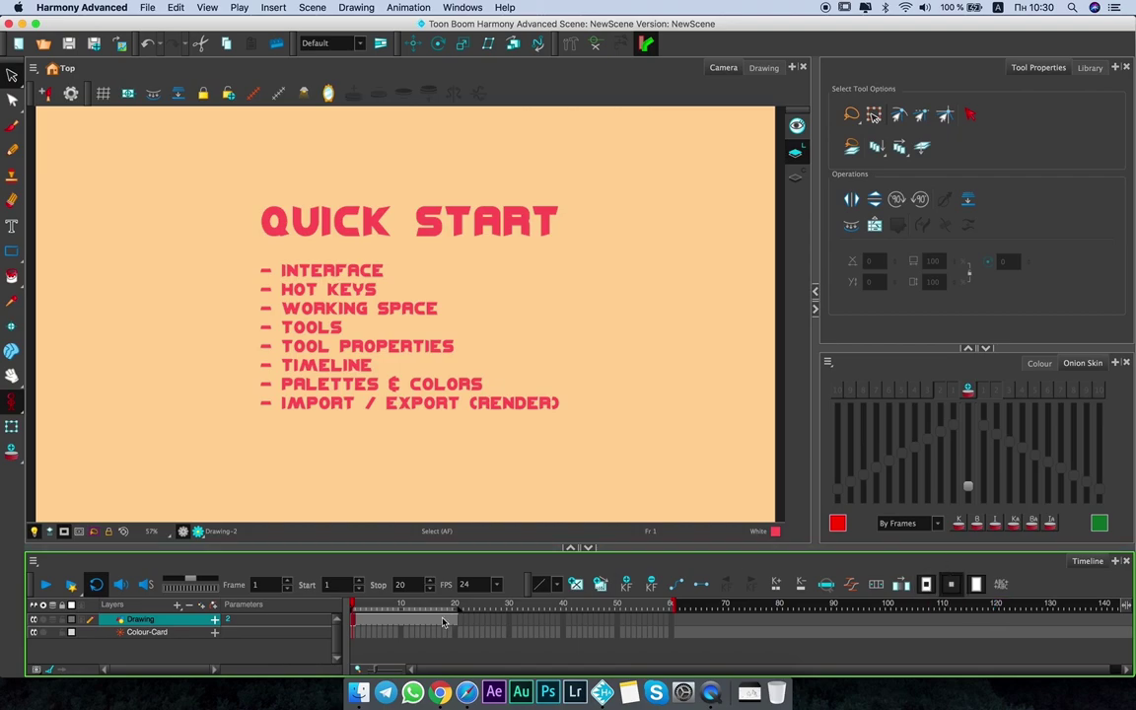
Try adding an empty drawing at frame 30 of the Drawing layer and advance the playhead to frame 42.
{"action": "left_click", "coordinate": [401, 622]}
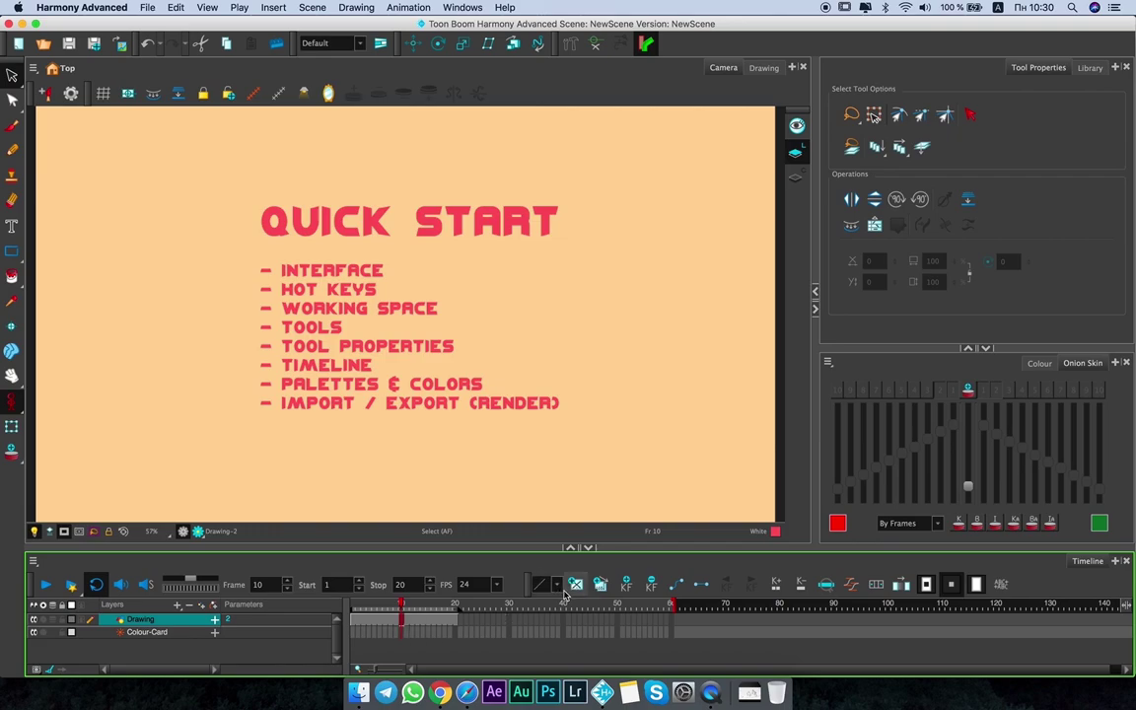
{"action": "left_click", "coordinate": [509, 604]}
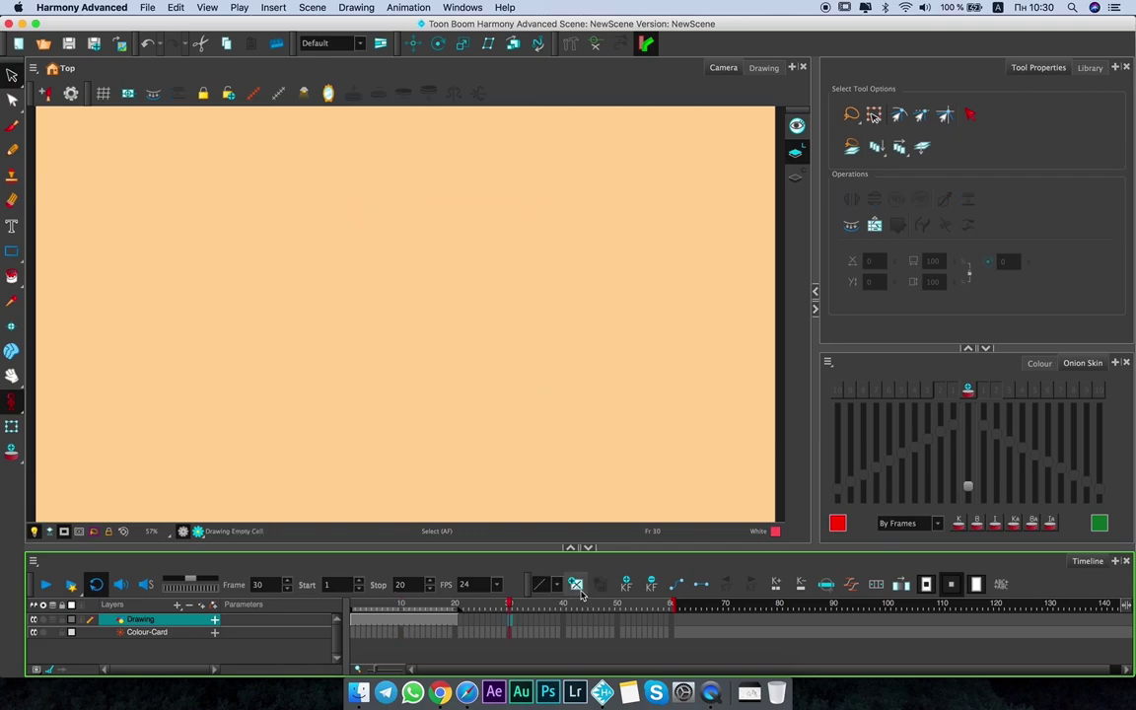
{"action": "left_click", "coordinate": [540, 629]}
{"action": "key", "text": "period"}
{"action": "key", "text": "period"}
{"action": "key", "text": "period"}
{"action": "key", "text": "period"}
{"action": "key", "text": "period"}
{"action": "key", "text": "period"}
{"action": "key", "text": "period"}
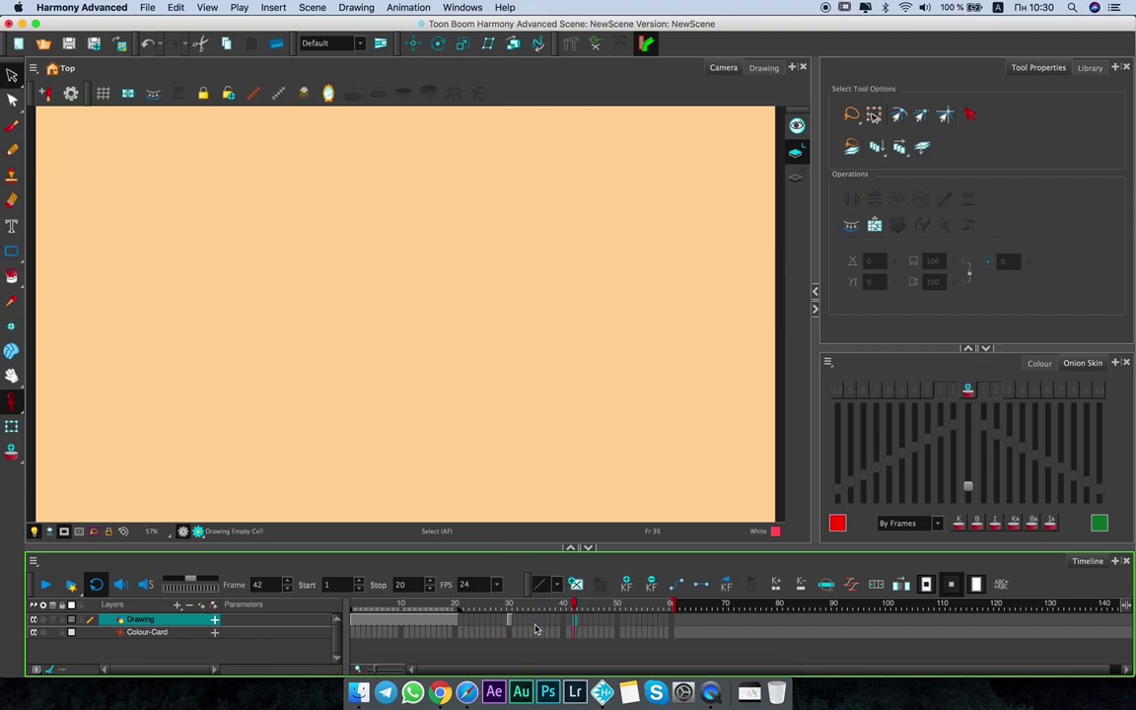
Try adding a keyframe at frame 20 of the Drawing layer and check the frames up to 35.
{"action": "left_click", "coordinate": [440, 603]}
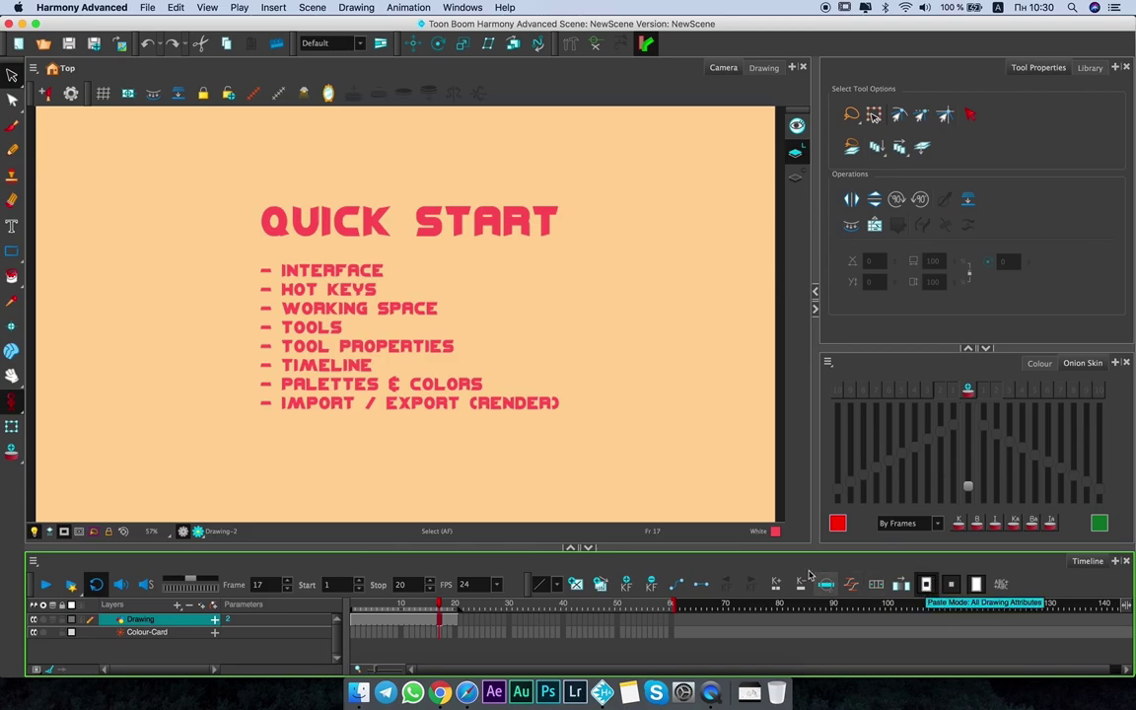
{"action": "left_click", "coordinate": [456, 623]}
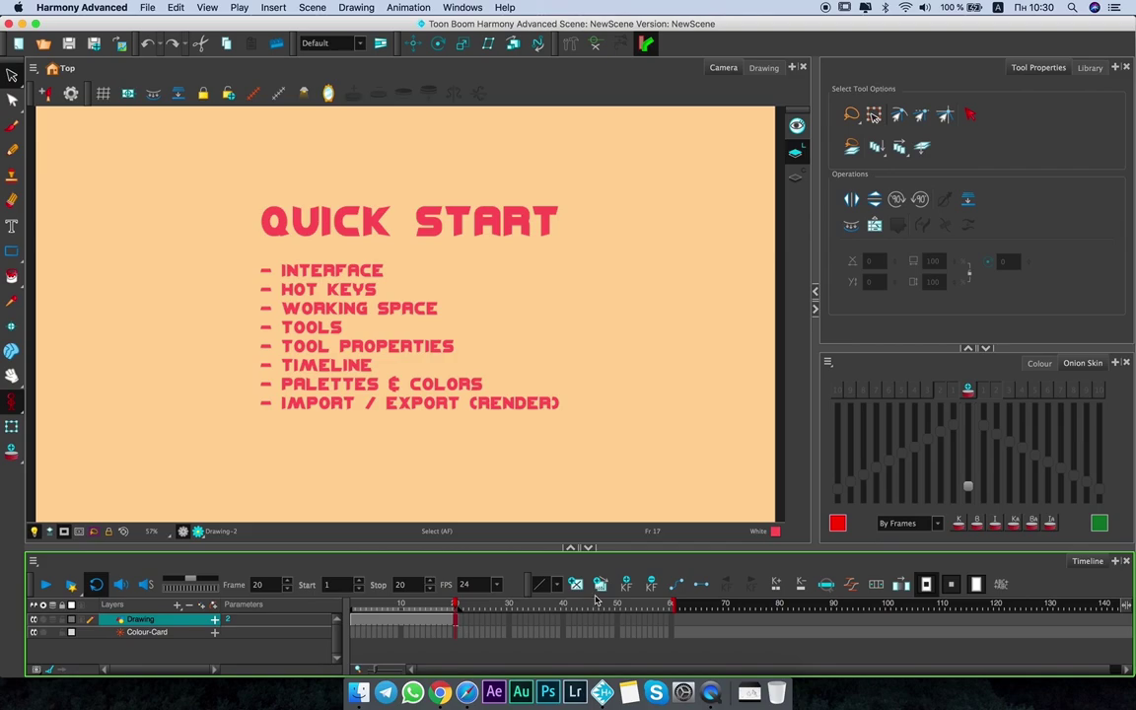
{"action": "left_click", "coordinate": [441, 624]}
{"action": "left_click", "coordinate": [457, 623]}
{"action": "left_click", "coordinate": [509, 623]}
{"action": "left_click", "coordinate": [537, 625]}
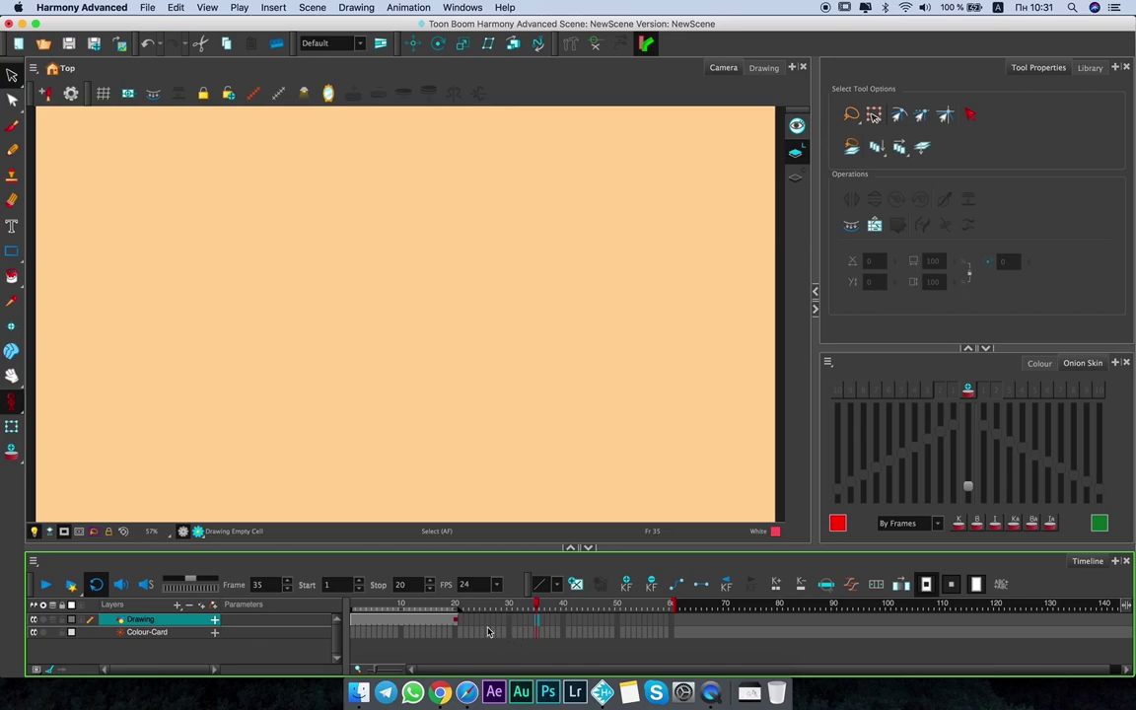
Try moving the Drawing layer's keyframe from frame 20 to frame 30, and undo the move.
{"action": "left_click", "coordinate": [454, 625]}
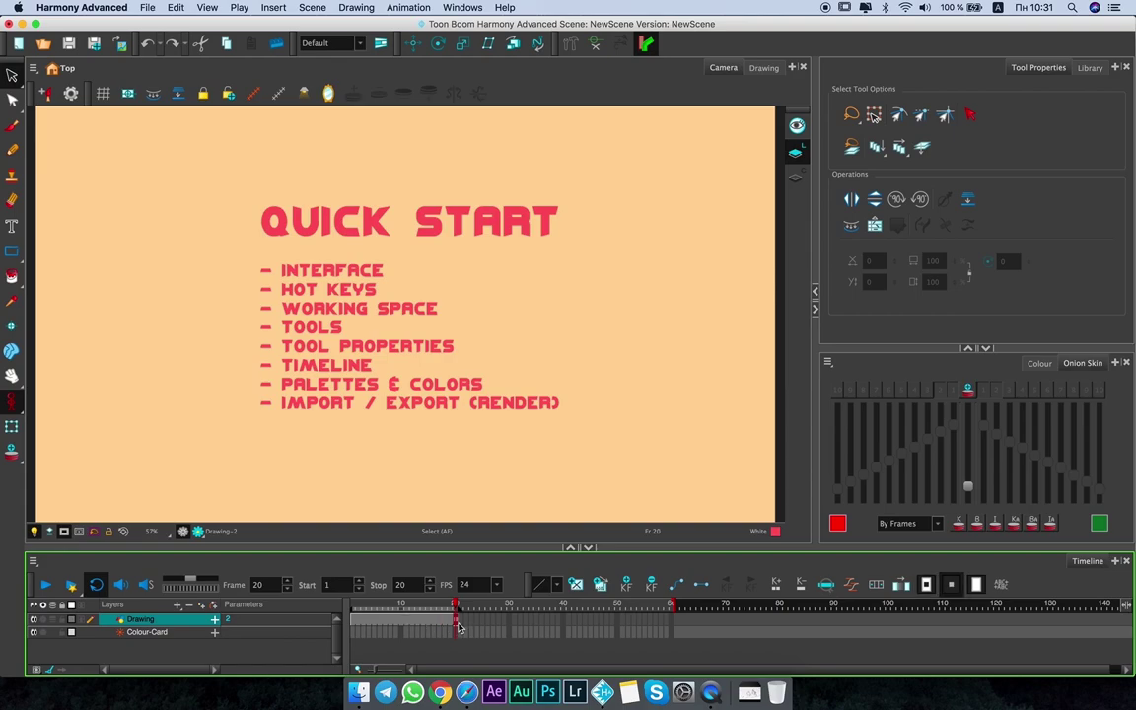
{"action": "left_click", "coordinate": [510, 624]}
{"action": "left_click", "coordinate": [536, 621]}
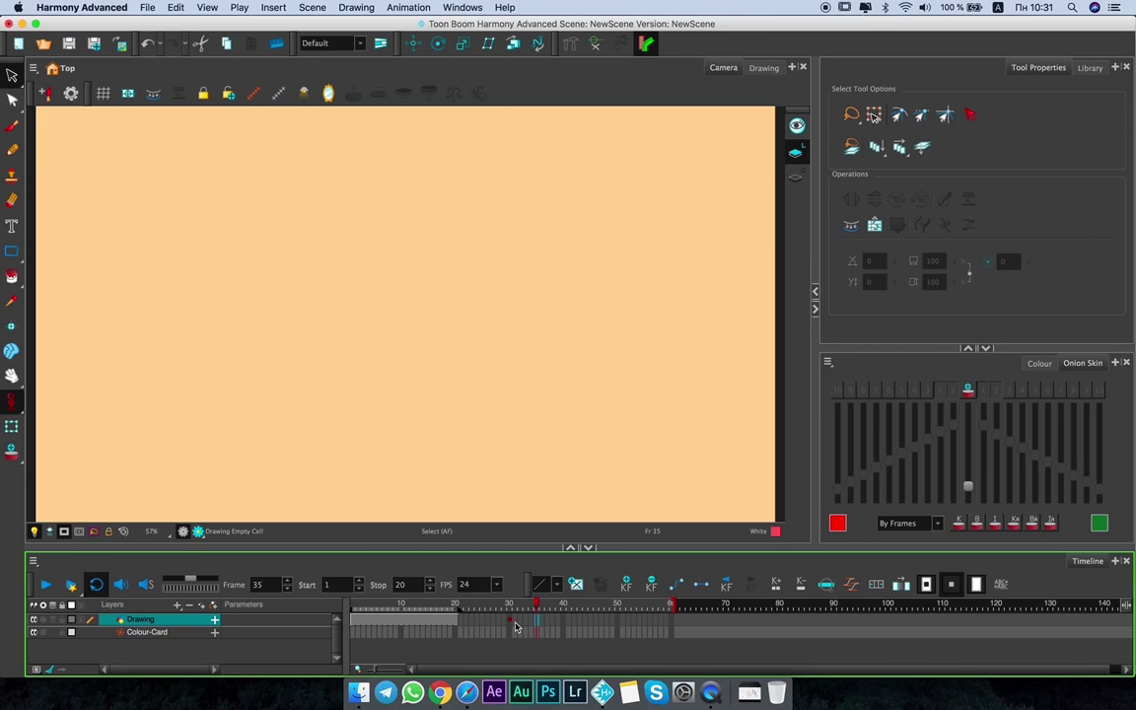
{"action": "key", "text": "super+z"}
Try transferring the Drawing layer's frame 20 cell to frame 30 with a different paste mode.
{"action": "left_click", "coordinate": [456, 627]}
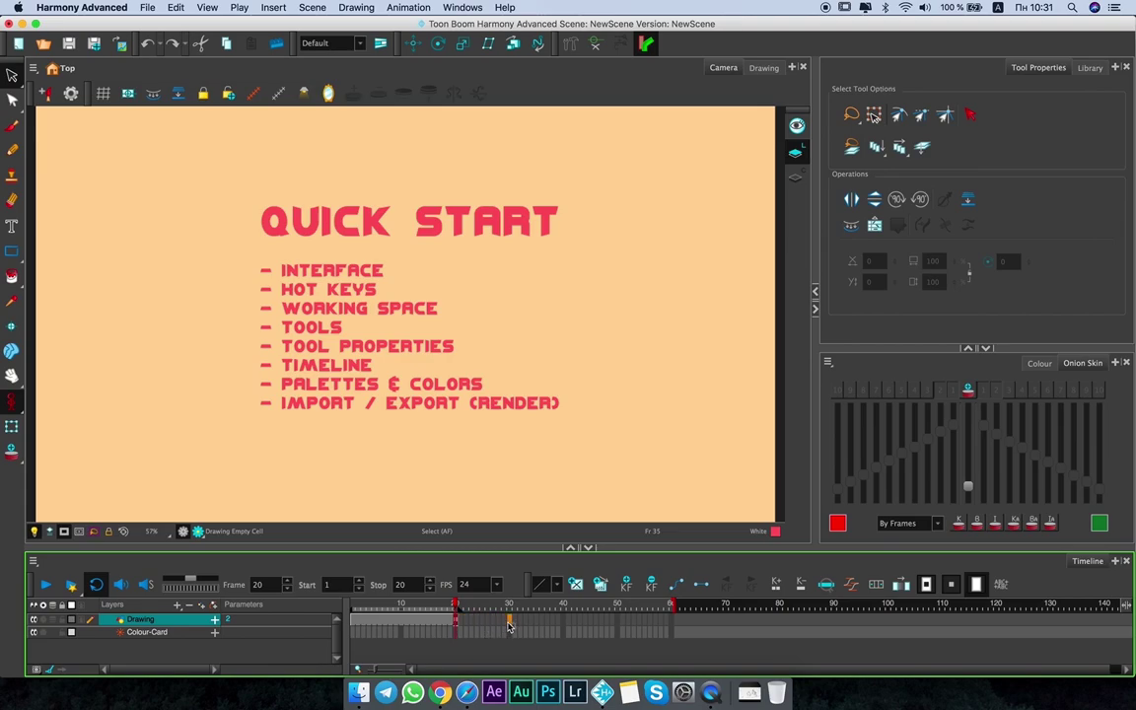
{"action": "key", "text": "."}
{"action": "key", "text": "."}
{"action": "key", "text": "."}
{"action": "key", "text": "."}
{"action": "key", "text": "."}
{"action": "key", "text": "."}
{"action": "key", "text": "."}
{"action": "key", "text": "."}
{"action": "key", "text": "."}
{"action": "key", "text": "."}
{"action": "key", "text": "."}
{"action": "key", "text": "."}
{"action": "key", "text": "."}
{"action": "key", "text": "."}
{"action": "key", "text": "."}
{"action": "key", "text": "."}
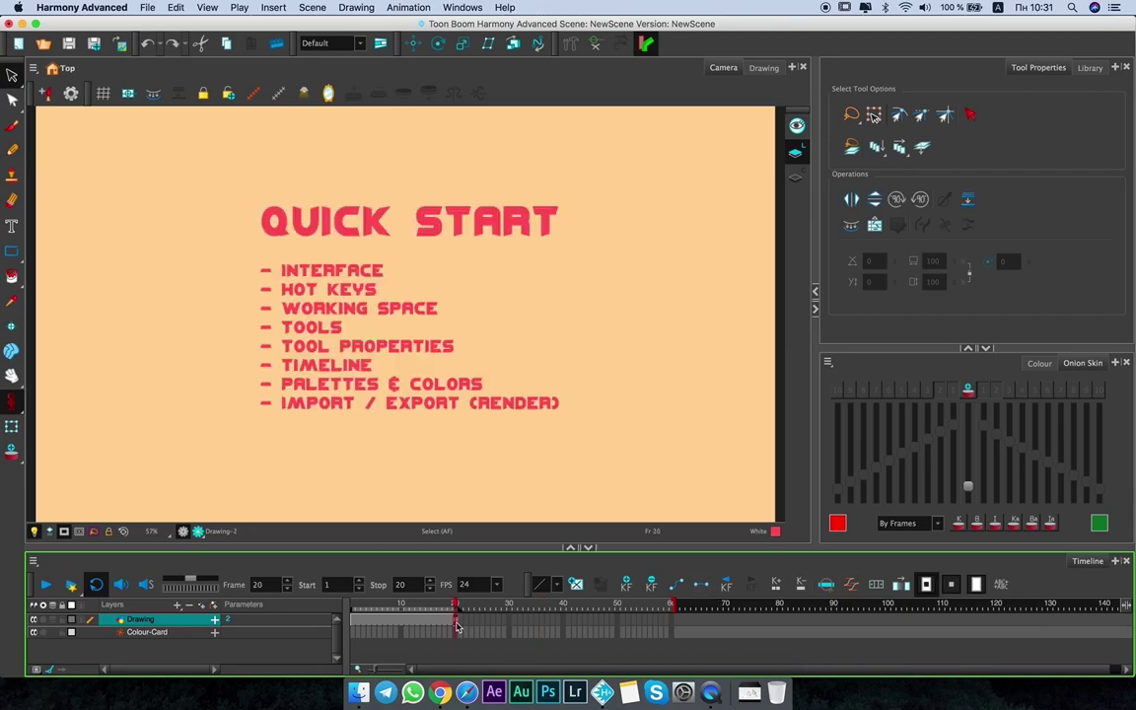
{"action": "left_click", "coordinate": [262, 541]}
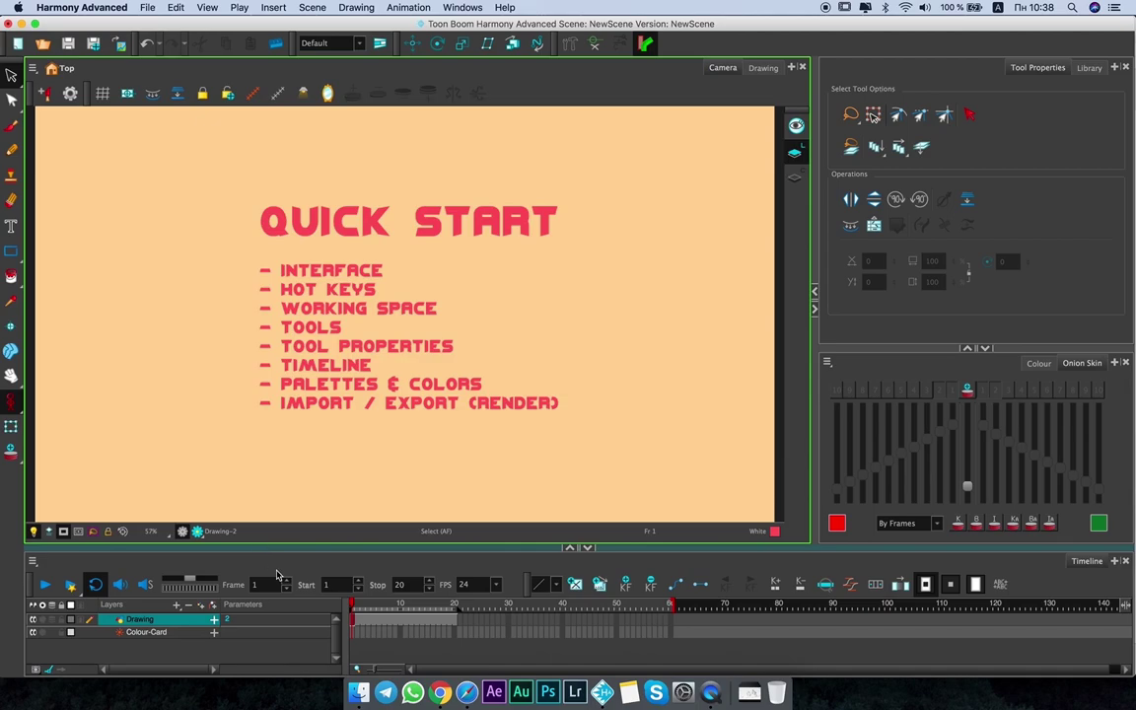
Copy the Drawing layer's cells from frames 1 to 20, review the paste options at frame 23, and return to frame 1.
{"action": "left_click", "coordinate": [351, 621]}
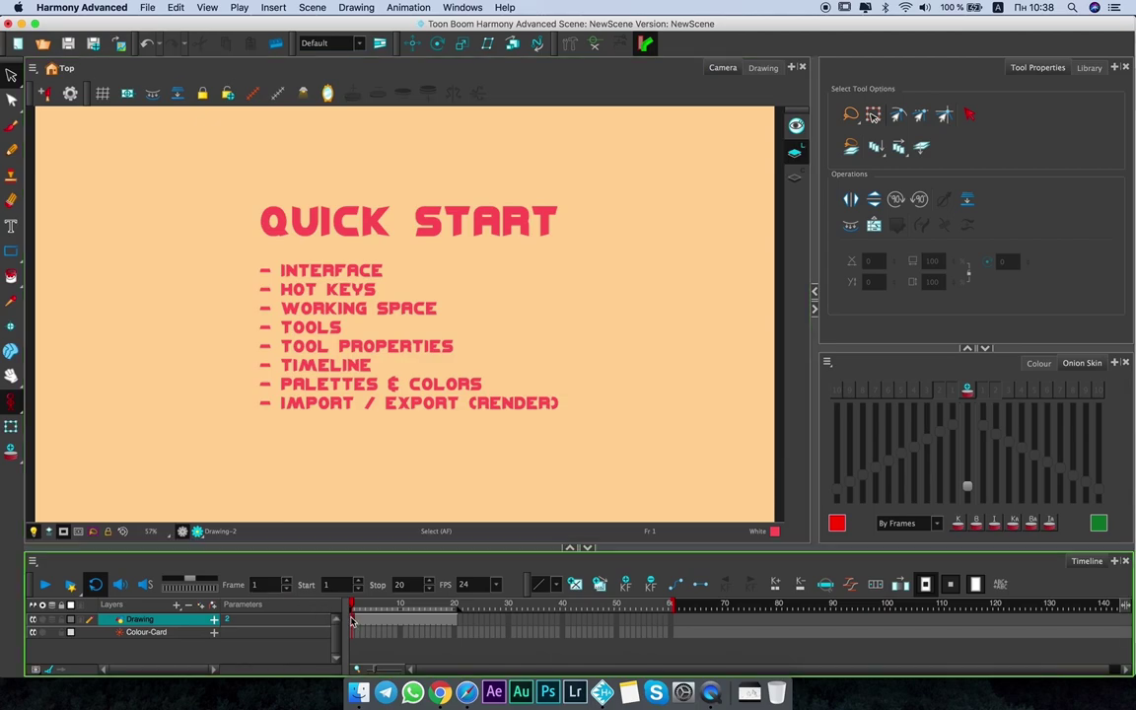
{"action": "right_click", "coordinate": [351, 621]}
{"action": "left_click", "coordinate": [353, 627]}
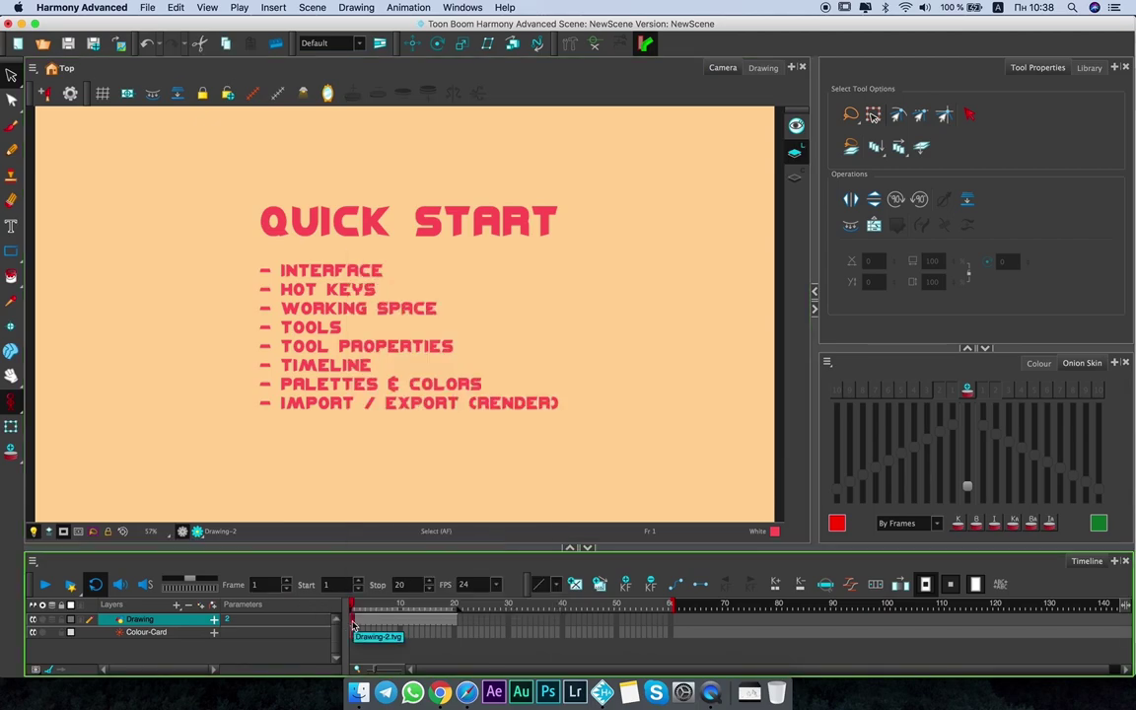
{"action": "mouse_move", "coordinate": [356, 612]}
{"action": "left_mouse_down"}
{"action": "mouse_move", "coordinate": [434, 604]}
{"action": "mouse_move", "coordinate": [354, 599]}
{"action": "left_mouse_up"}
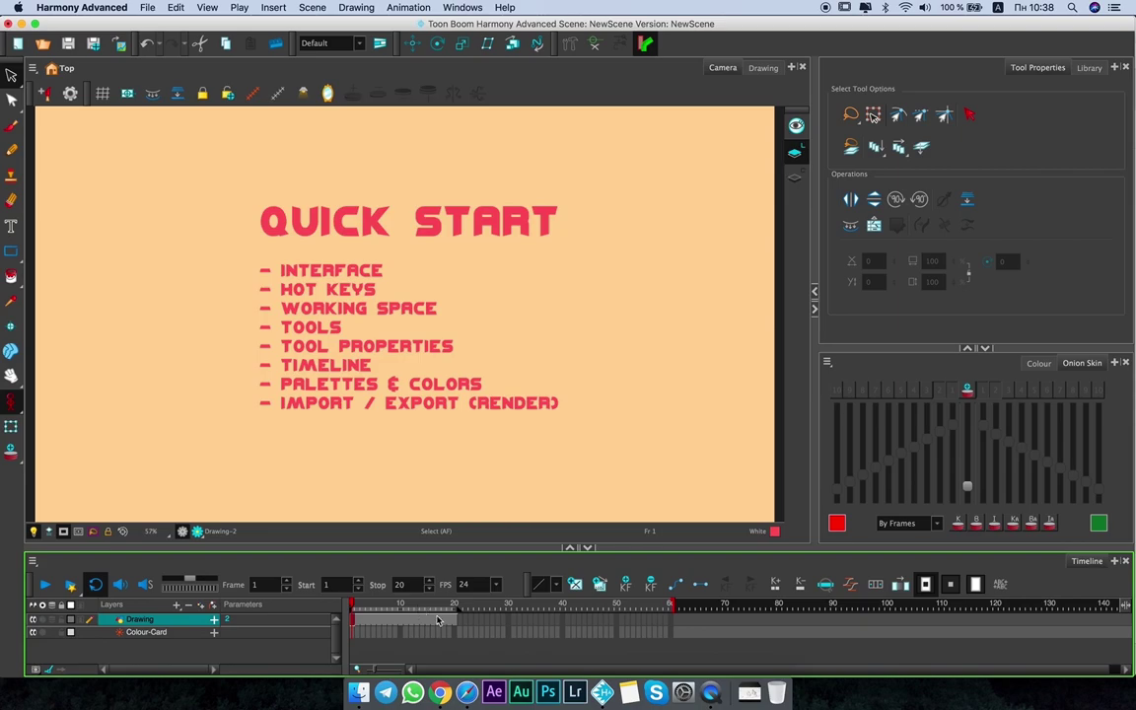
{"action": "left_click_drag", "start_coordinate": [454, 618], "coordinate": [334, 615]}
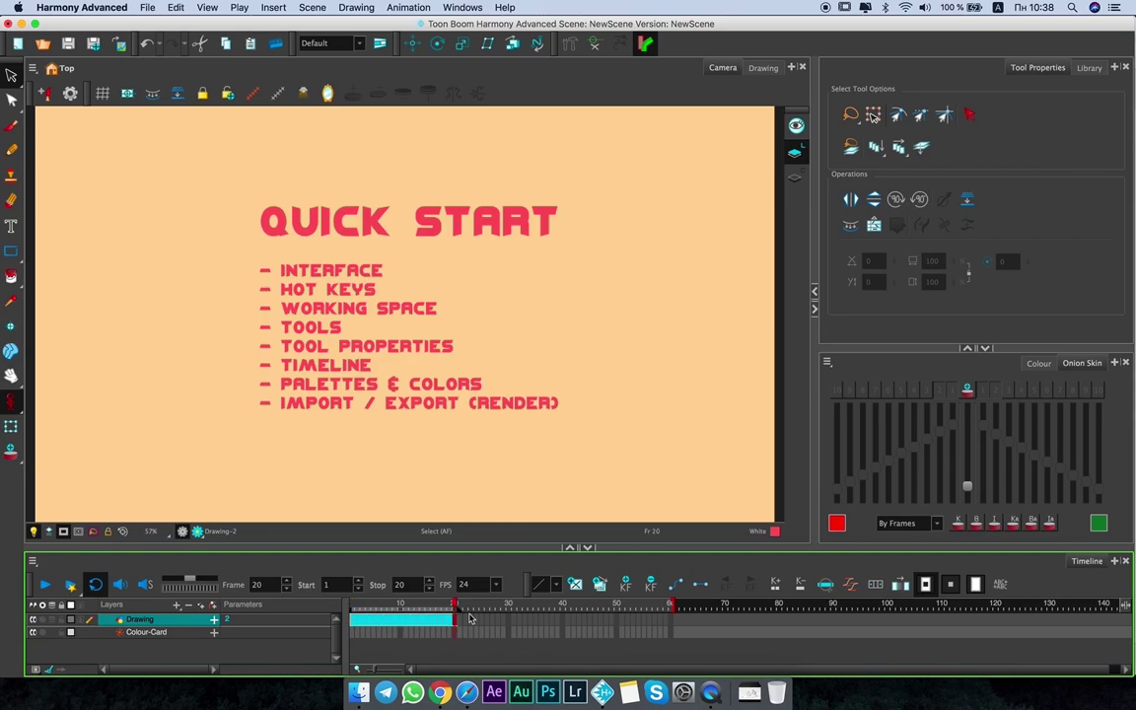
{"action": "left_click", "coordinate": [470, 619]}
{"action": "right_click", "coordinate": [471, 621]}
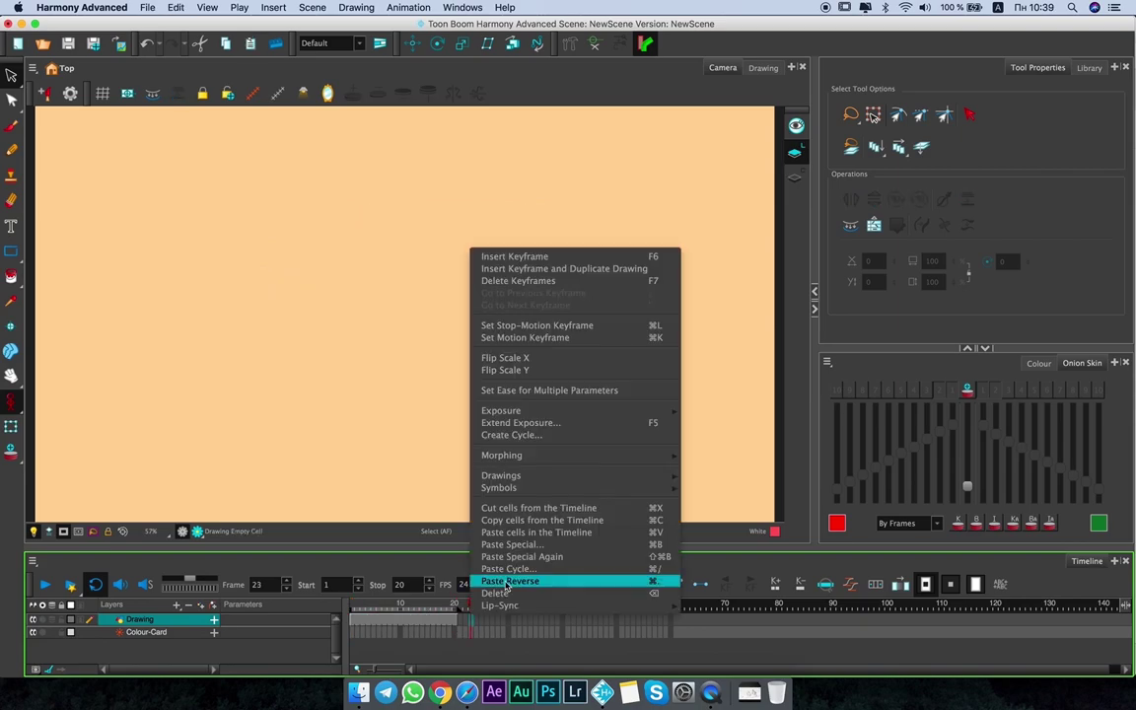
{"action": "left_click", "coordinate": [472, 624]}
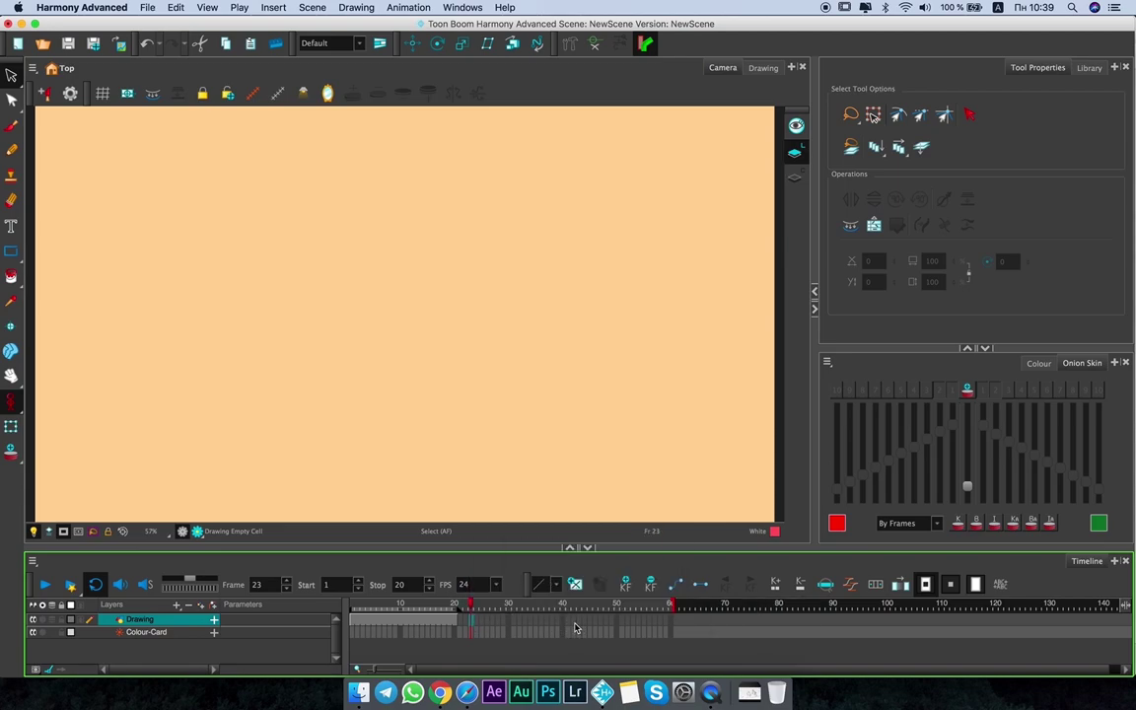
{"action": "left_click", "coordinate": [352, 604]}
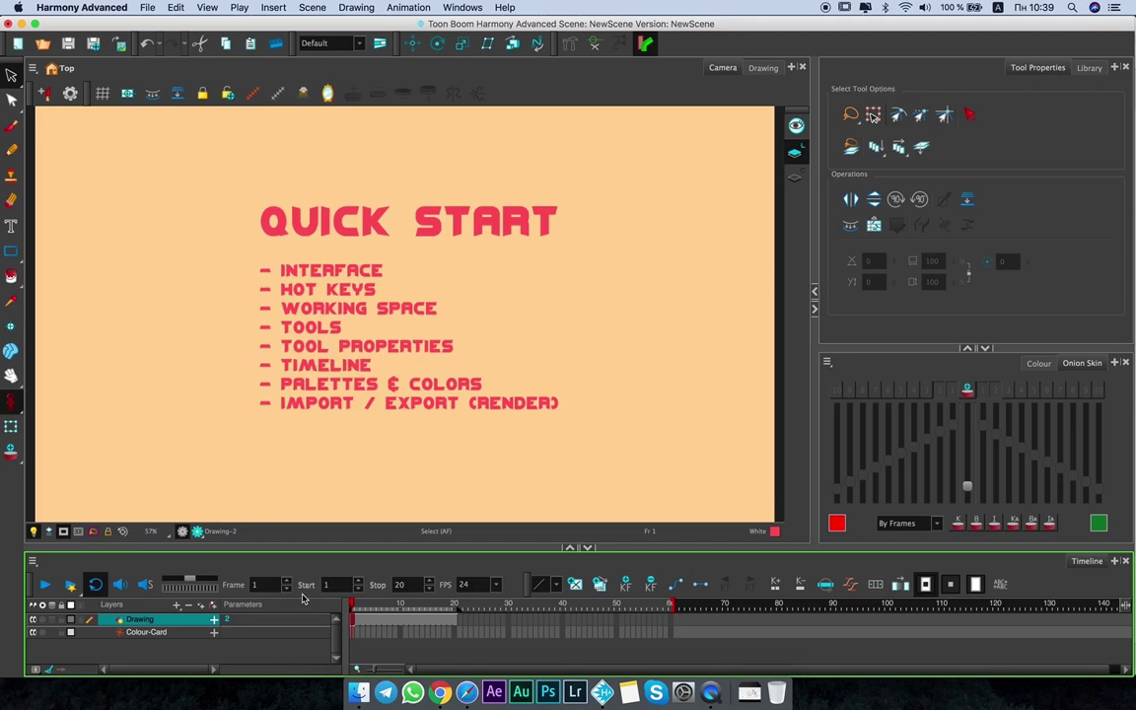
{"action": "left_click", "coordinate": [355, 346]}
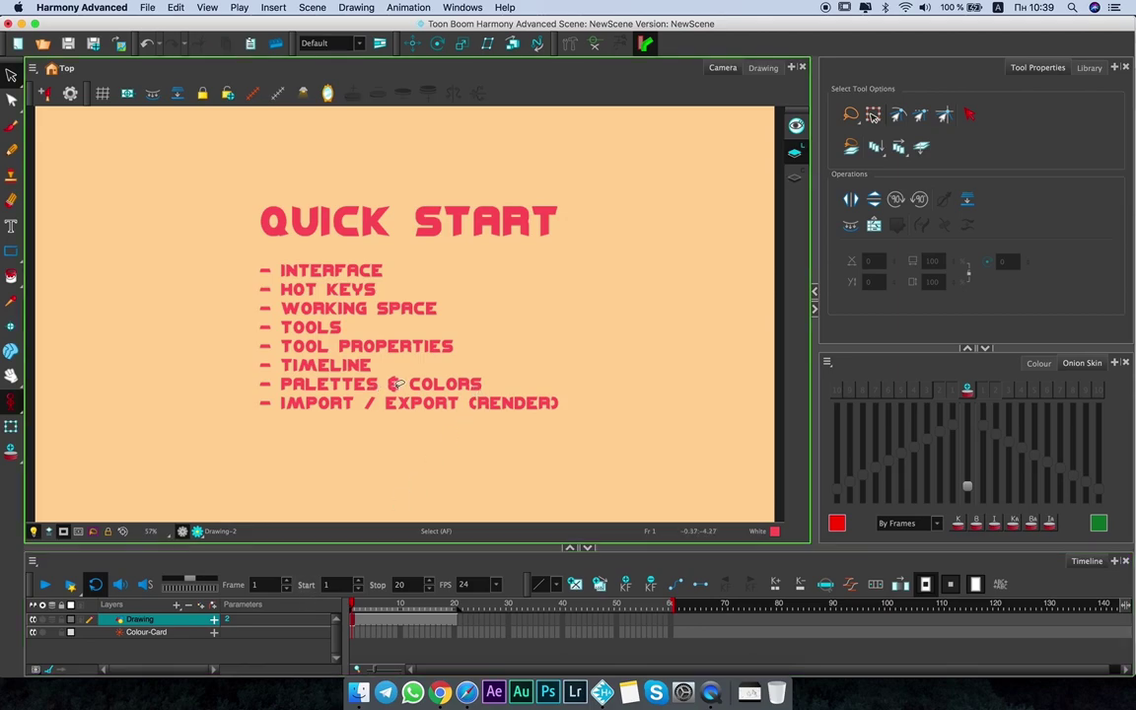
Show the scene's colour palettes and duplicate the Drawing layer.
{"action": "left_click", "coordinate": [1039, 364]}
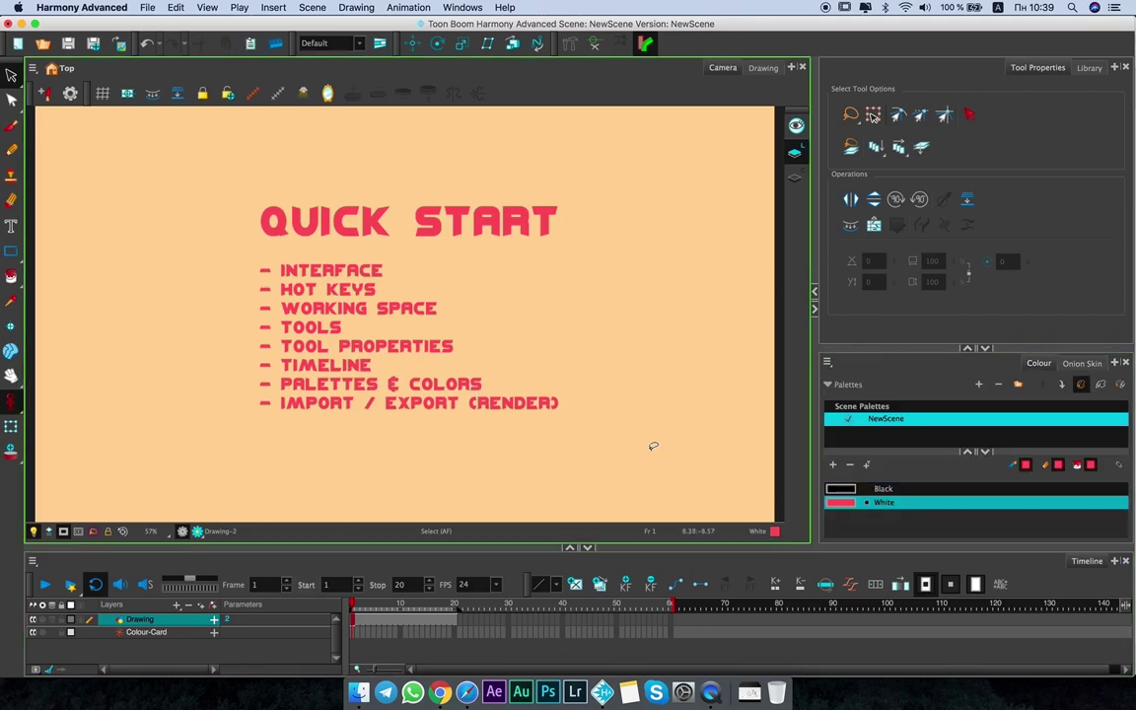
{"action": "left_click", "coordinate": [173, 620]}
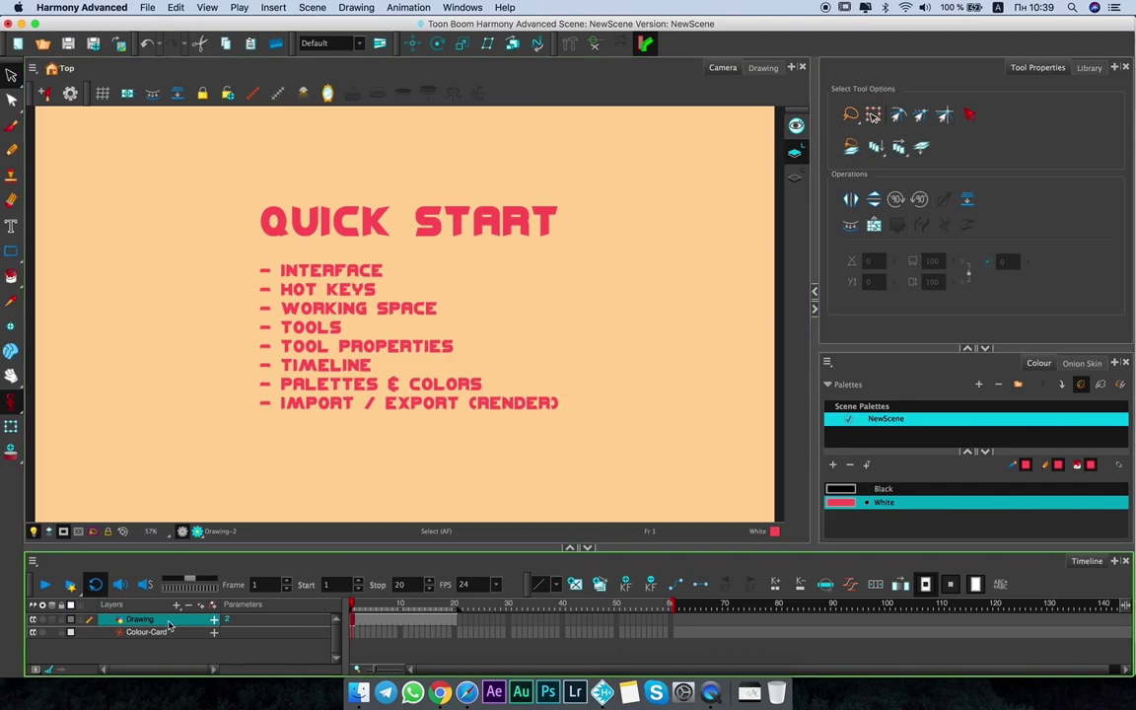
{"action": "right_click", "coordinate": [173, 619]}
{"action": "left_click", "coordinate": [235, 381]}
Transform the two text blocks apart, moving Drawing to the canvas's left half and Drawing_1 to its right half.
{"action": "key", "text": "shift+t"}
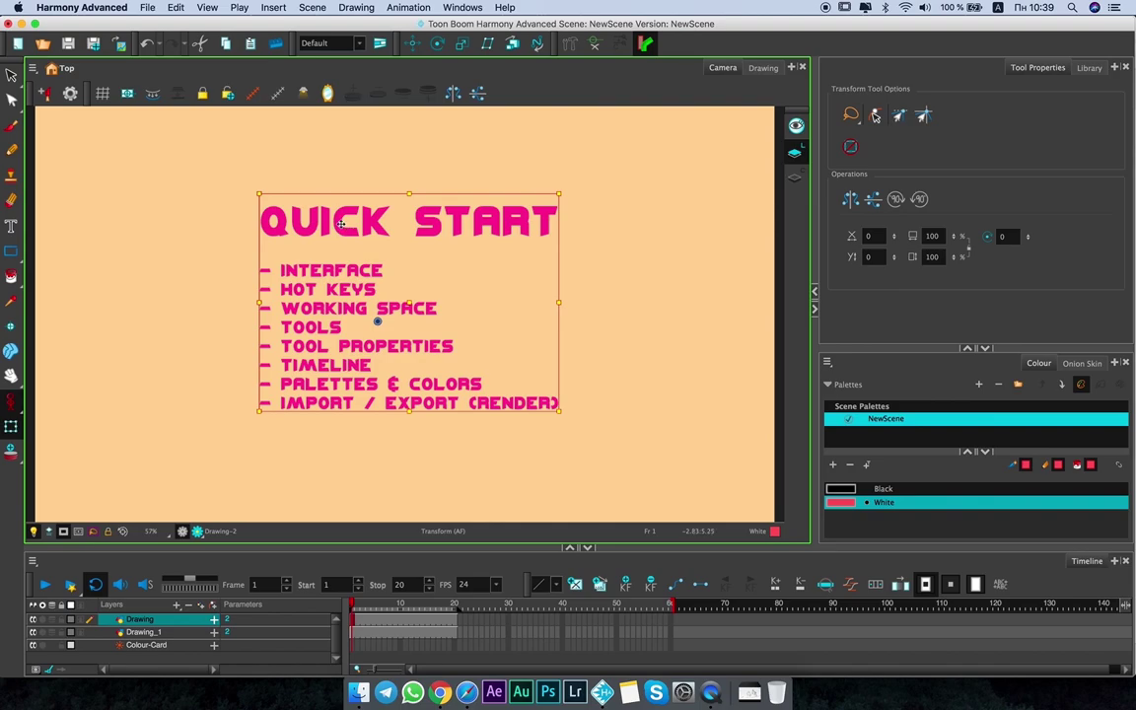
{"action": "left_click_drag", "start_coordinate": [340, 224], "coordinate": [171, 224]}
{"action": "left_click", "coordinate": [423, 274]}
{"action": "left_click_drag", "start_coordinate": [423, 274], "coordinate": [644, 213]}
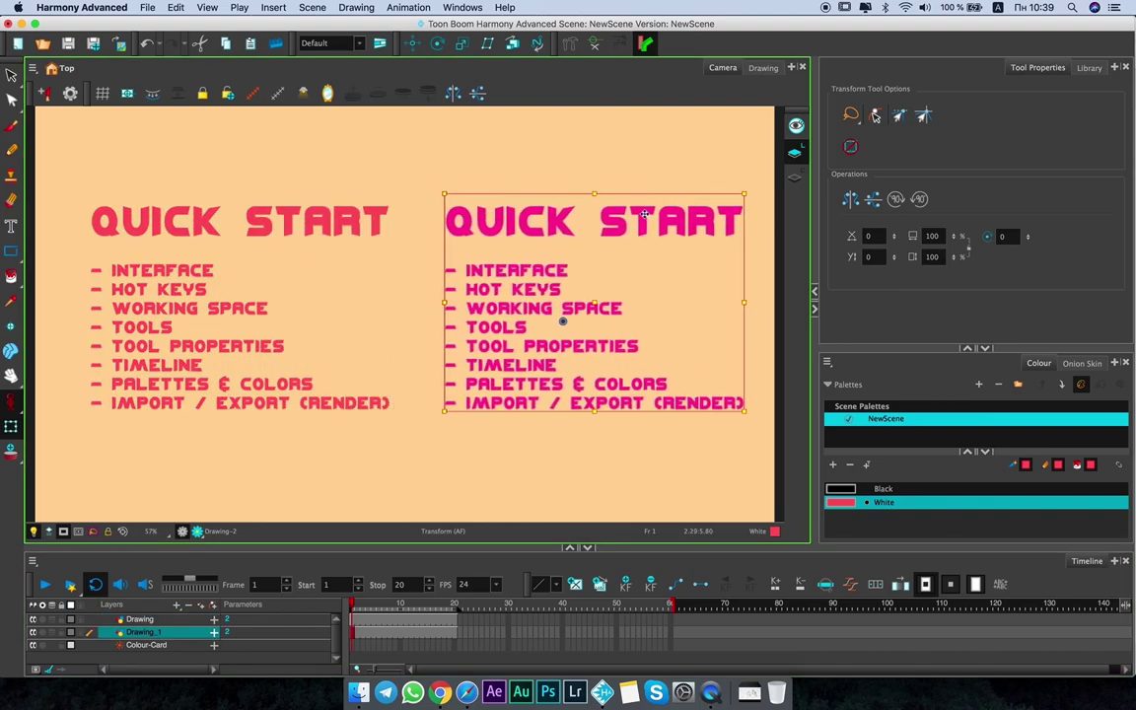
Switch to the Select tool and make Drawing the active layer.
{"action": "left_click", "coordinate": [11, 75]}
{"action": "left_click", "coordinate": [175, 631]}
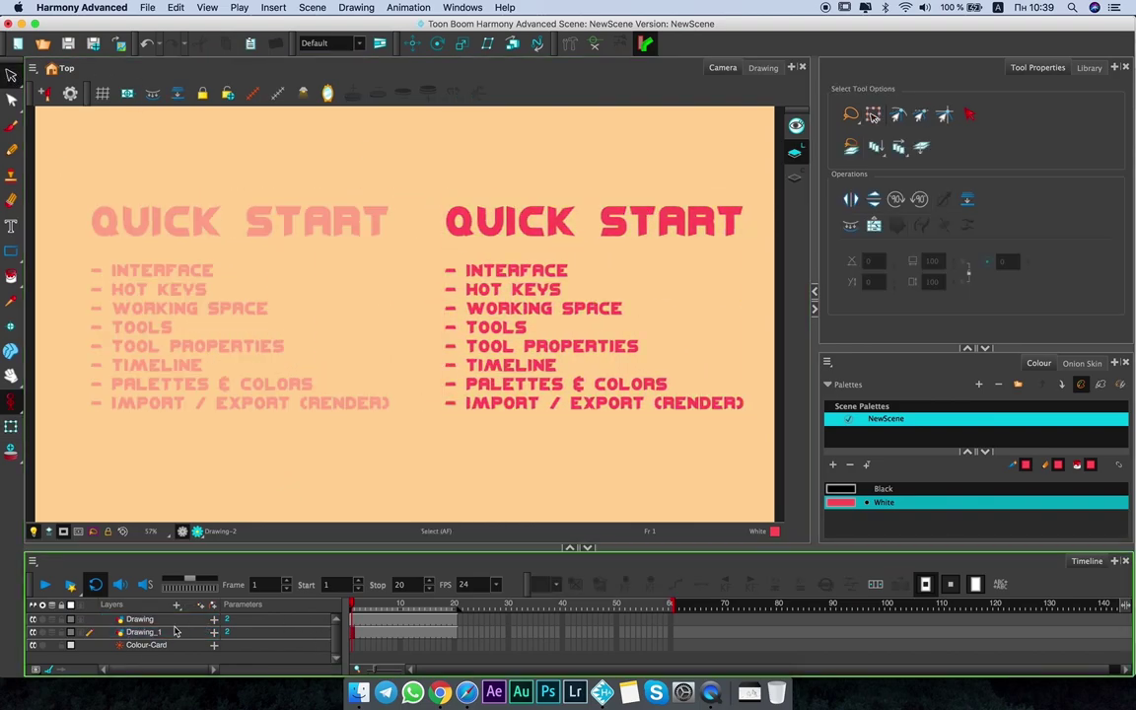
{"action": "left_click", "coordinate": [139, 619]}
{"action": "left_click", "coordinate": [143, 632]}
{"action": "left_click", "coordinate": [139, 619]}
{"action": "left_click", "coordinate": [81, 494]}
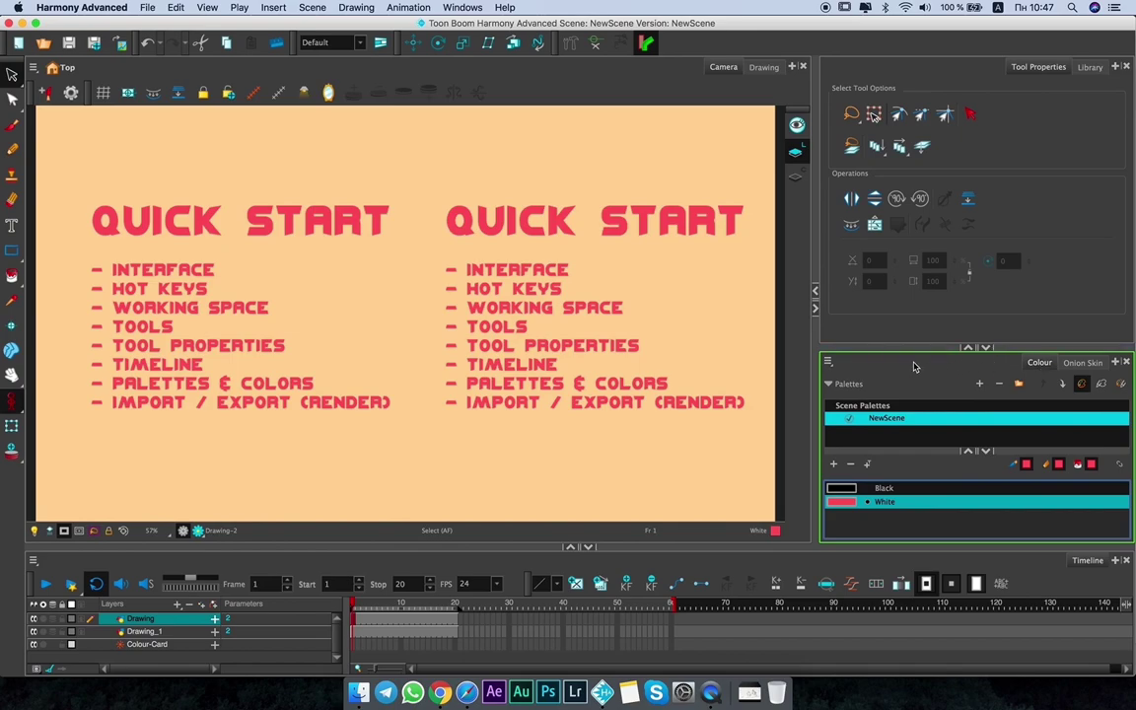
Try recolouring the White swatch to Black in all drawings of the selected Drawing layer.
{"action": "left_click", "coordinate": [885, 420]}
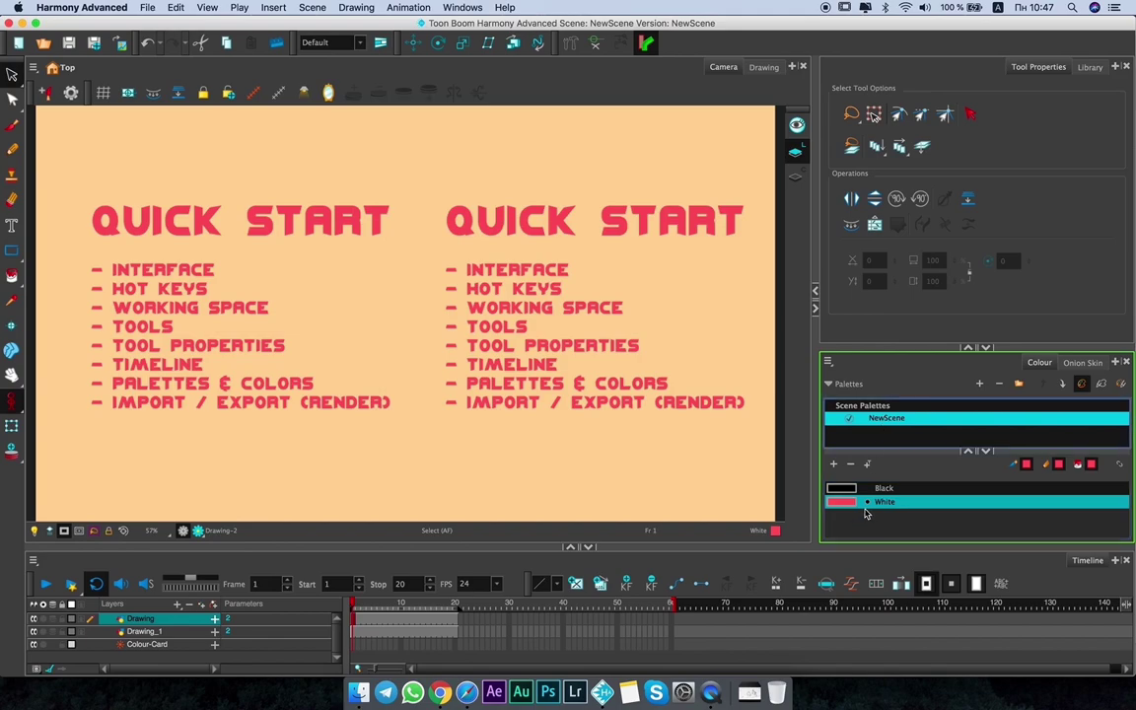
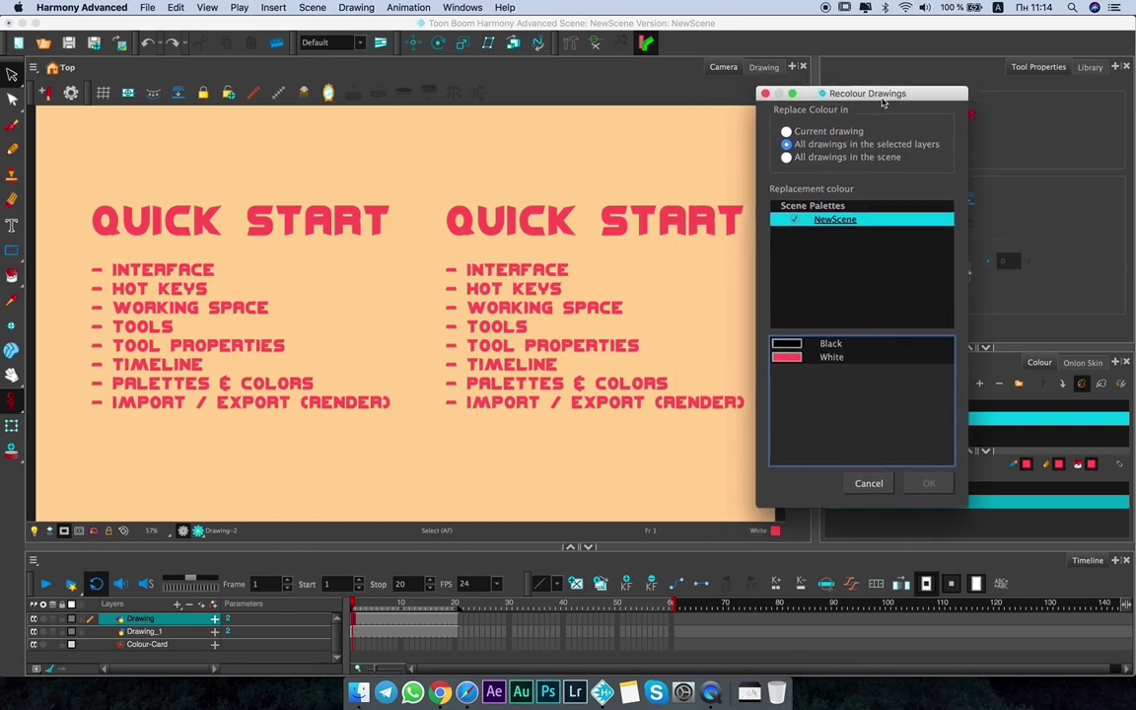
{"action": "left_click", "coordinate": [815, 353]}
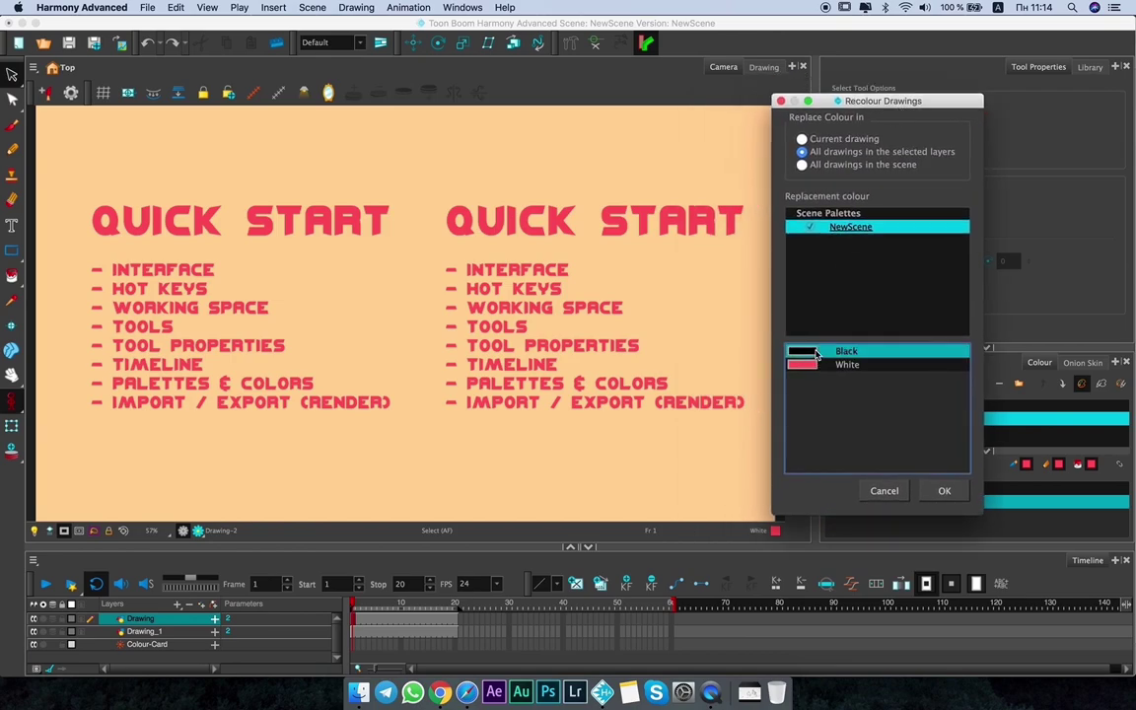
{"action": "left_click", "coordinate": [941, 490]}
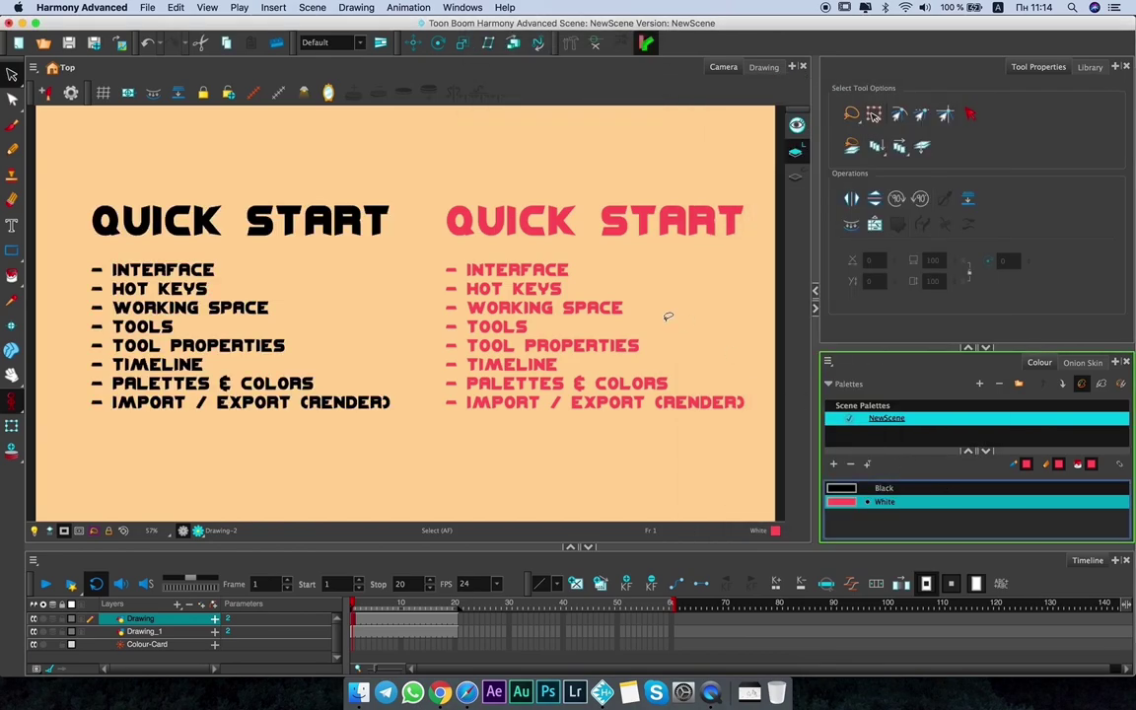
Scrub the Drawing layer's frames to check the recolouring, and undo it.
{"action": "left_click", "coordinate": [424, 604]}
{"action": "left_click_drag", "start_coordinate": [437, 605], "coordinate": [318, 567]}
{"action": "left_click", "coordinate": [324, 325]}
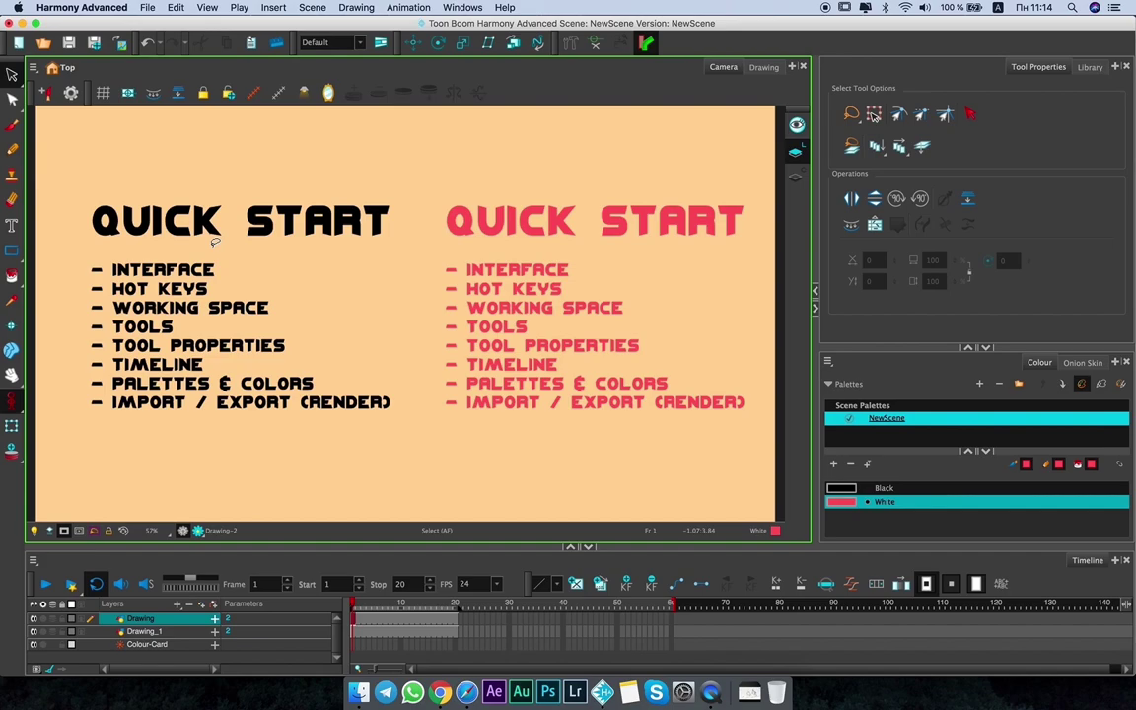
{"action": "key", "text": "super+z"}
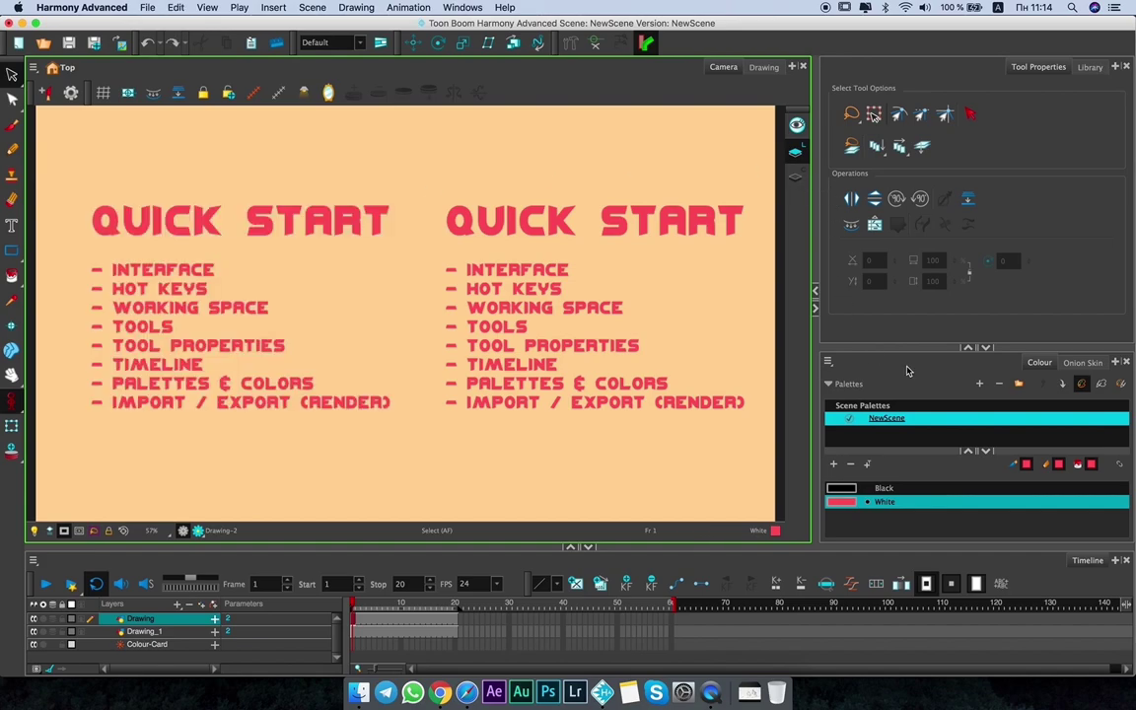
Create a new scene palette of type Colour named Alternative.
{"action": "left_click_drag", "start_coordinate": [910, 450], "coordinate": [874, 452]}
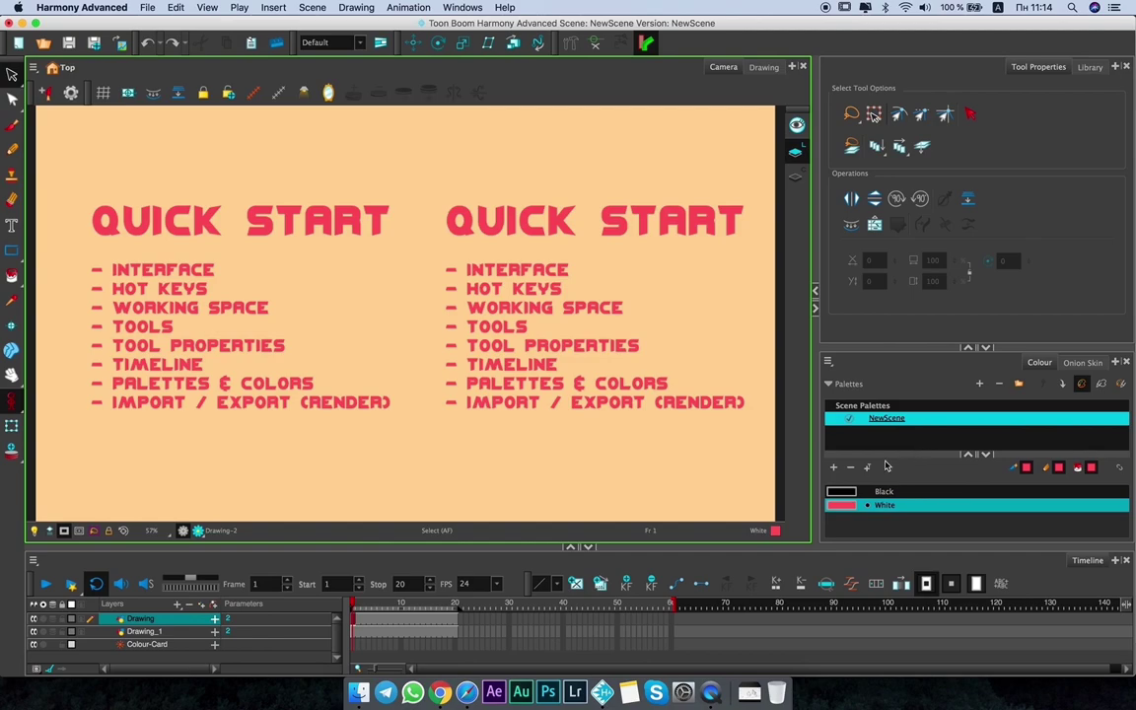
{"action": "left_click", "coordinate": [900, 424]}
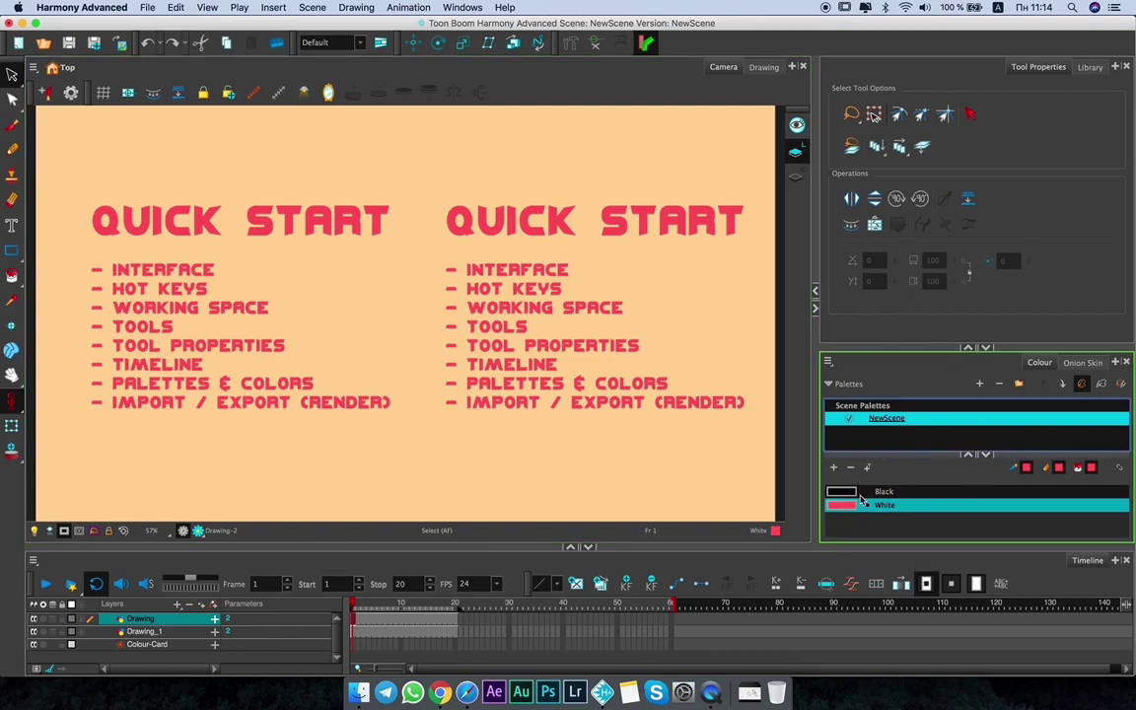
{"action": "left_click", "coordinate": [979, 383]}
{"action": "left_click_drag", "start_coordinate": [587, 316], "coordinate": [510, 318]}
{"action": "type", "text": "A"}
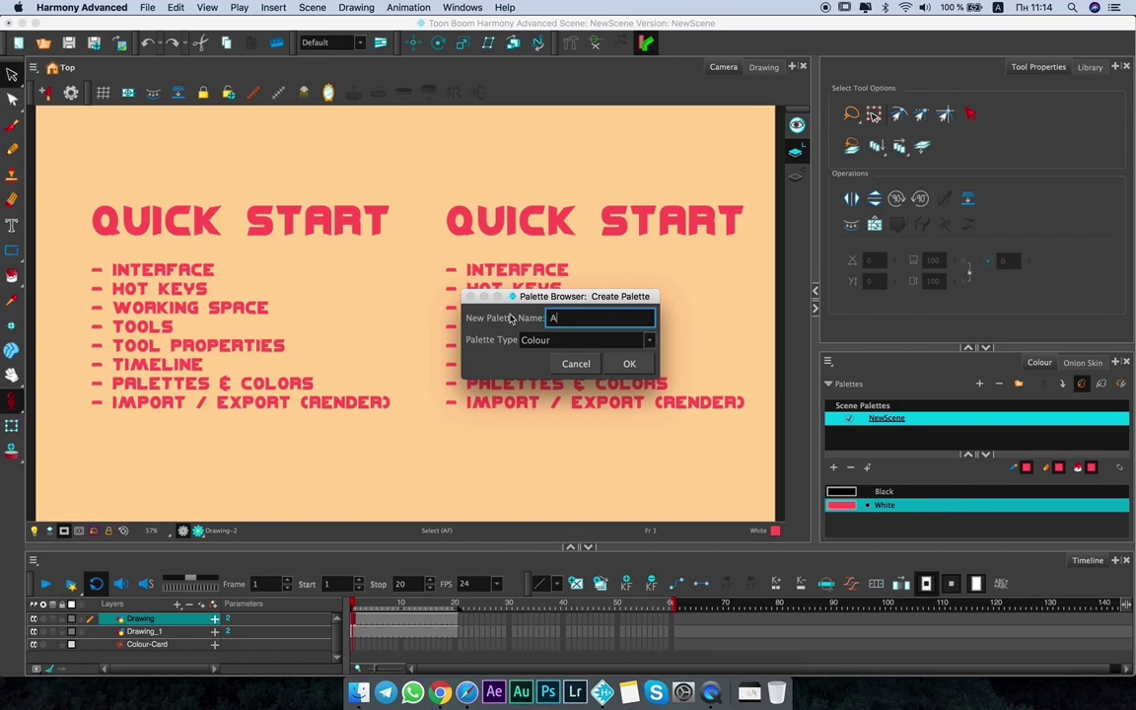
{"action": "type", "text": "lternative"}
{"action": "left_click", "coordinate": [631, 364]}
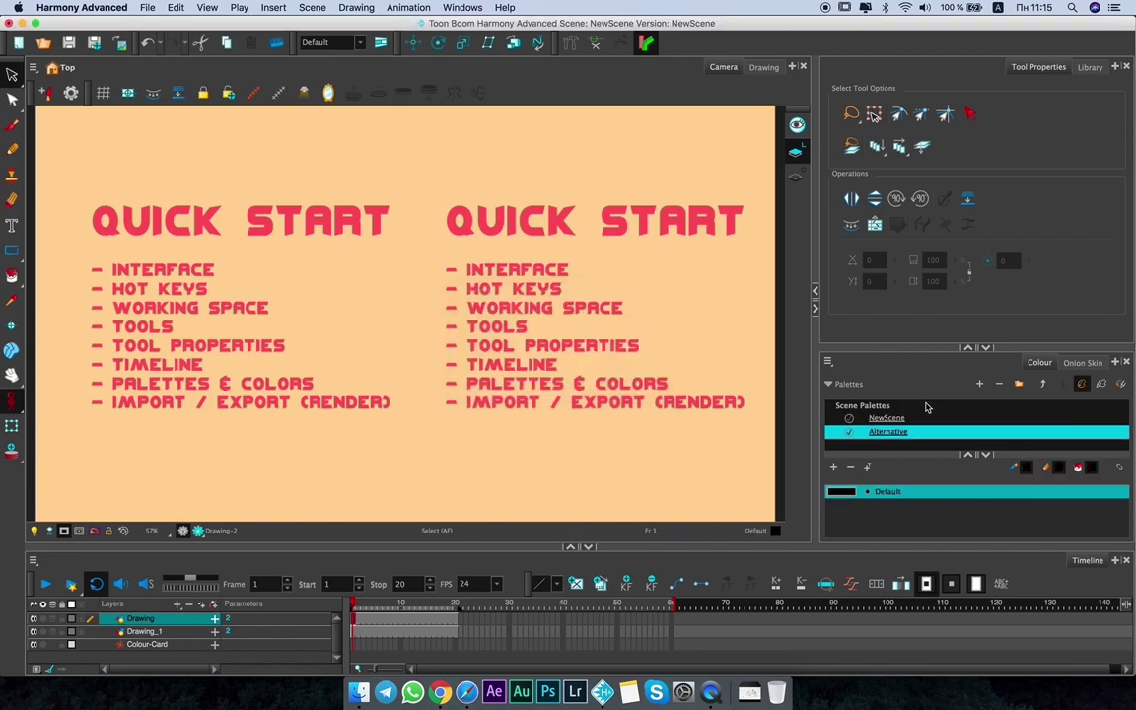
Add a new swatch to the Alternative palette and set it to green, about RGB 110, 175, 74.
{"action": "left_click", "coordinate": [833, 466]}
{"action": "double_click", "coordinate": [842, 505]}
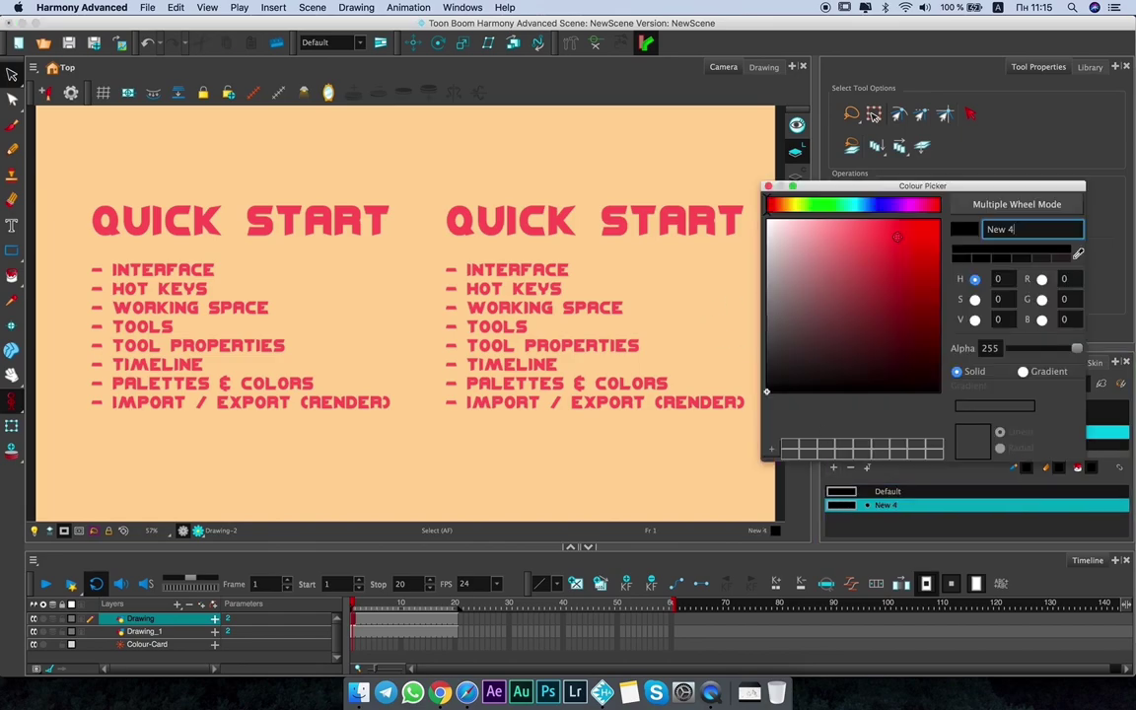
{"action": "left_click", "coordinate": [814, 207]}
{"action": "left_click", "coordinate": [865, 271]}
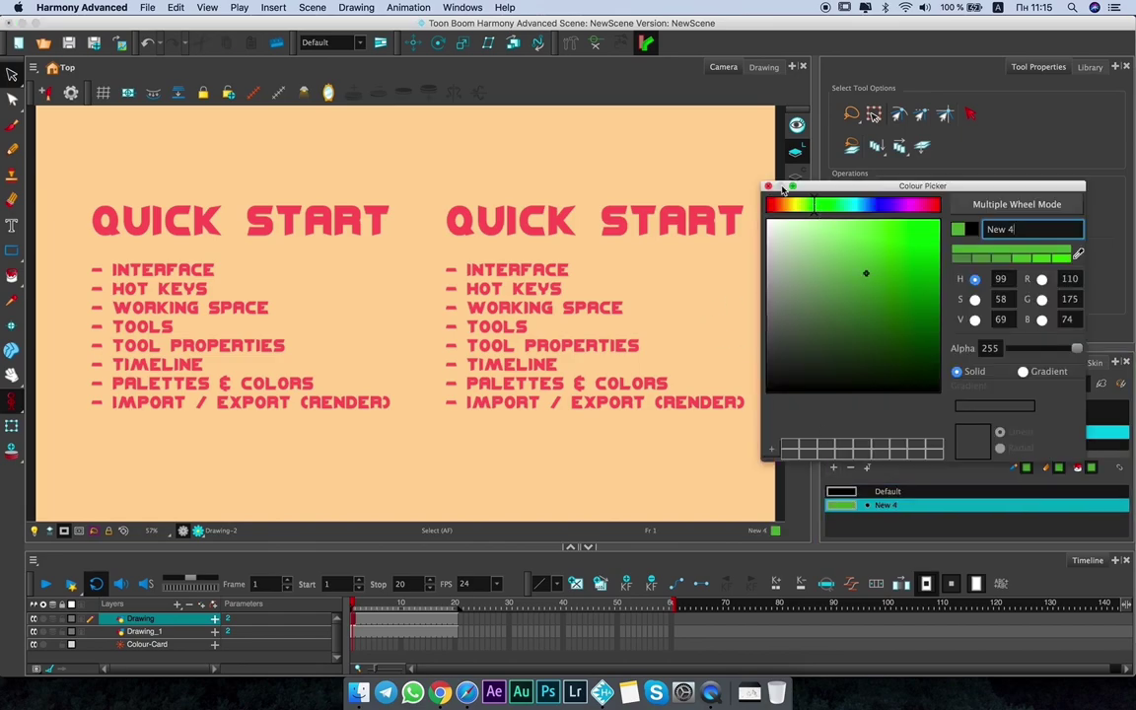
{"action": "left_click", "coordinate": [768, 185]}
Add another swatch to the Alternative palette and set it to blue, about RGB 74, 136, 175.
{"action": "left_click", "coordinate": [834, 466]}
{"action": "double_click", "coordinate": [846, 521]}
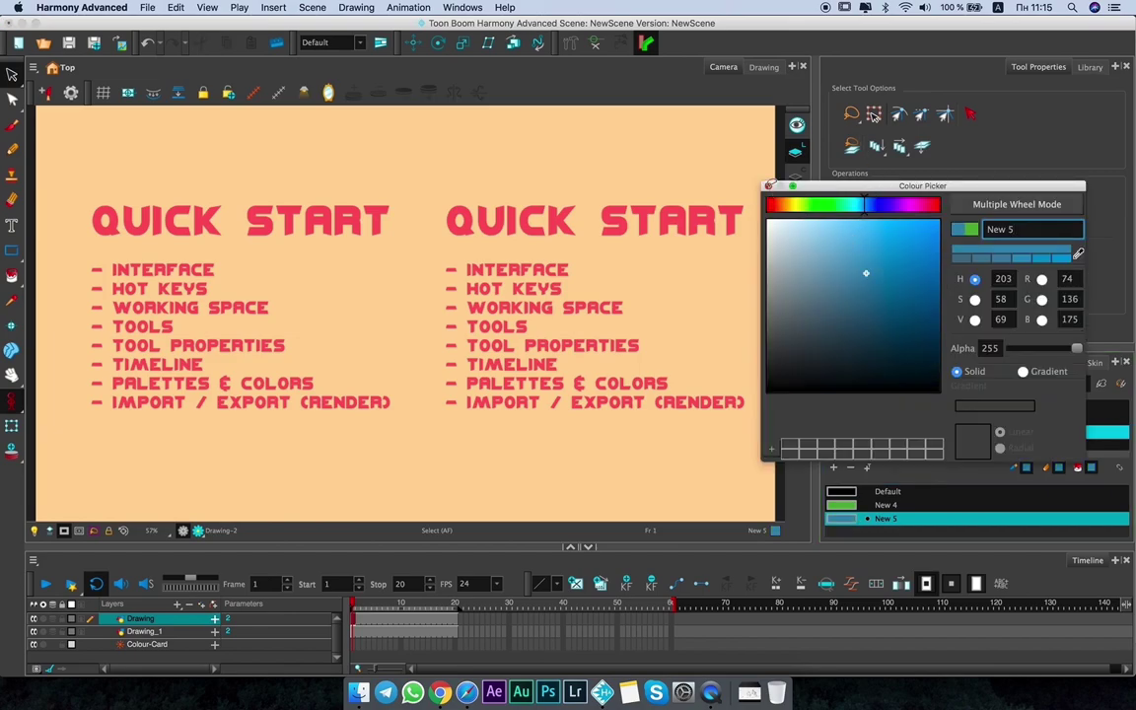
{"action": "left_click", "coordinate": [768, 185]}
Recolour all drawings in the Drawing_1 layer, replacing NewScene's White swatch with New 5 from the Alternative palette.
{"action": "left_click", "coordinate": [890, 419]}
{"action": "left_click", "coordinate": [887, 430]}
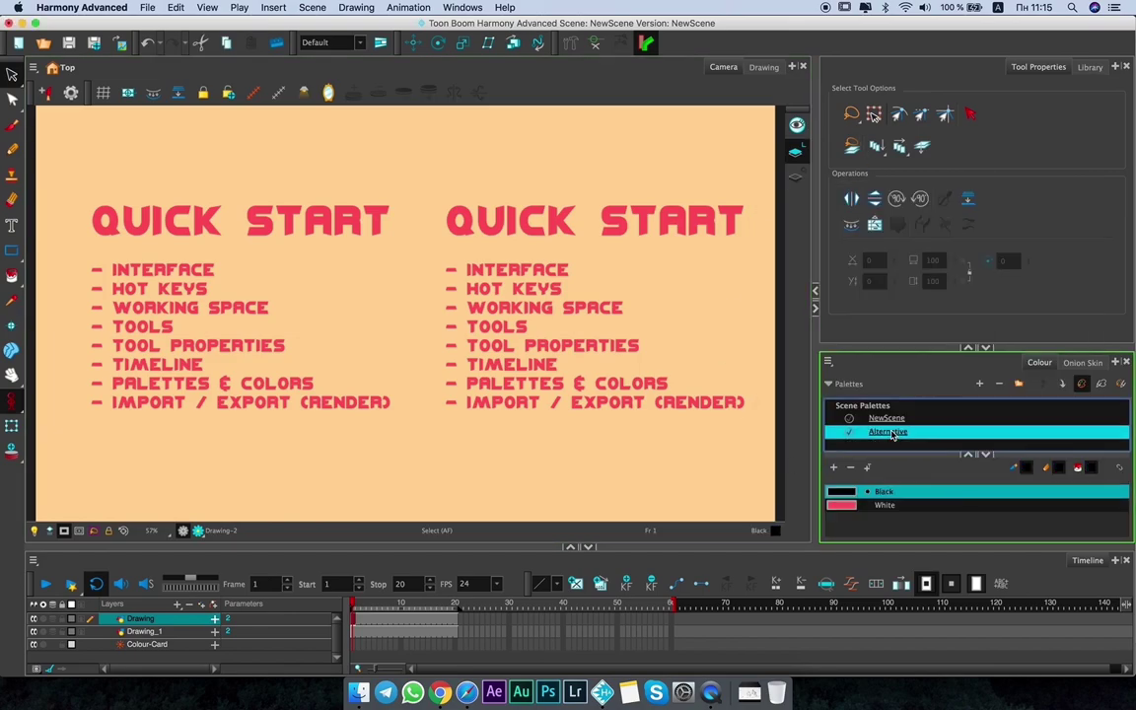
{"action": "left_click", "coordinate": [887, 418]}
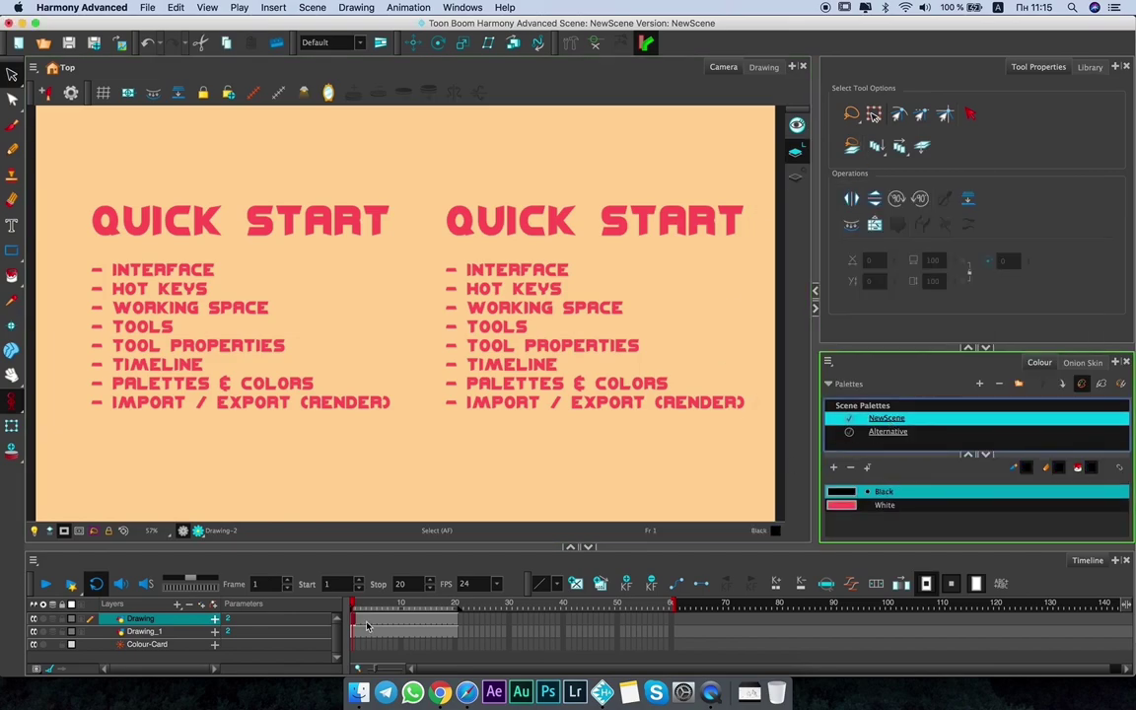
{"action": "left_click", "coordinate": [197, 631]}
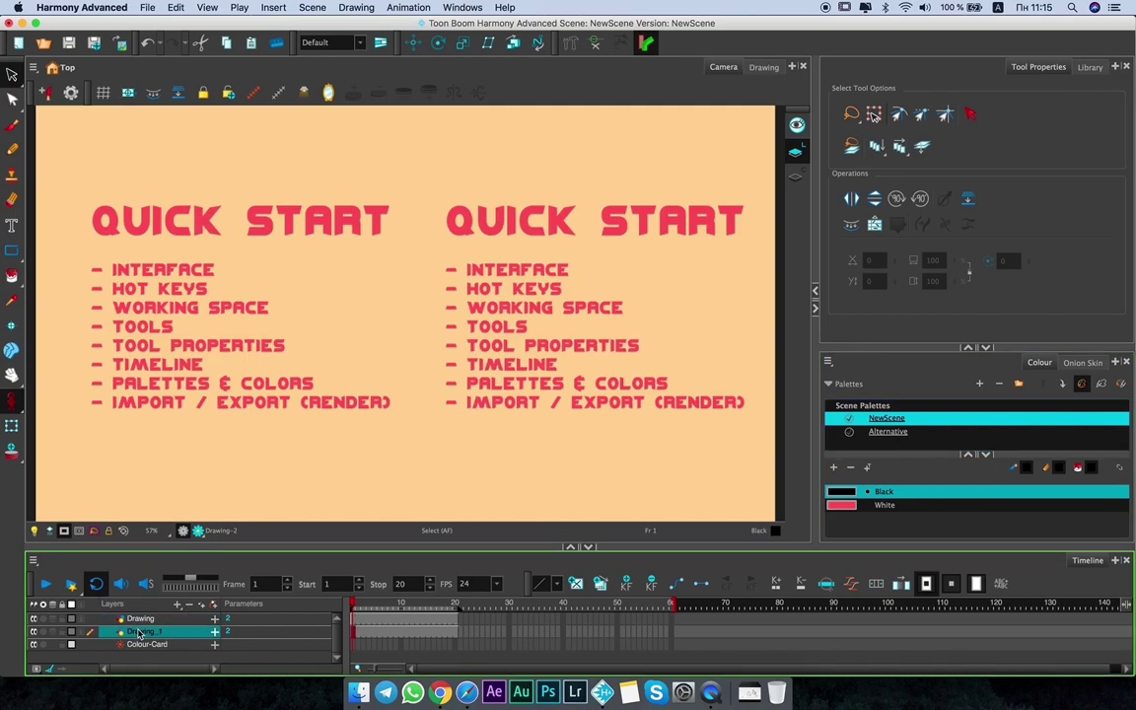
{"action": "left_click", "coordinate": [854, 506]}
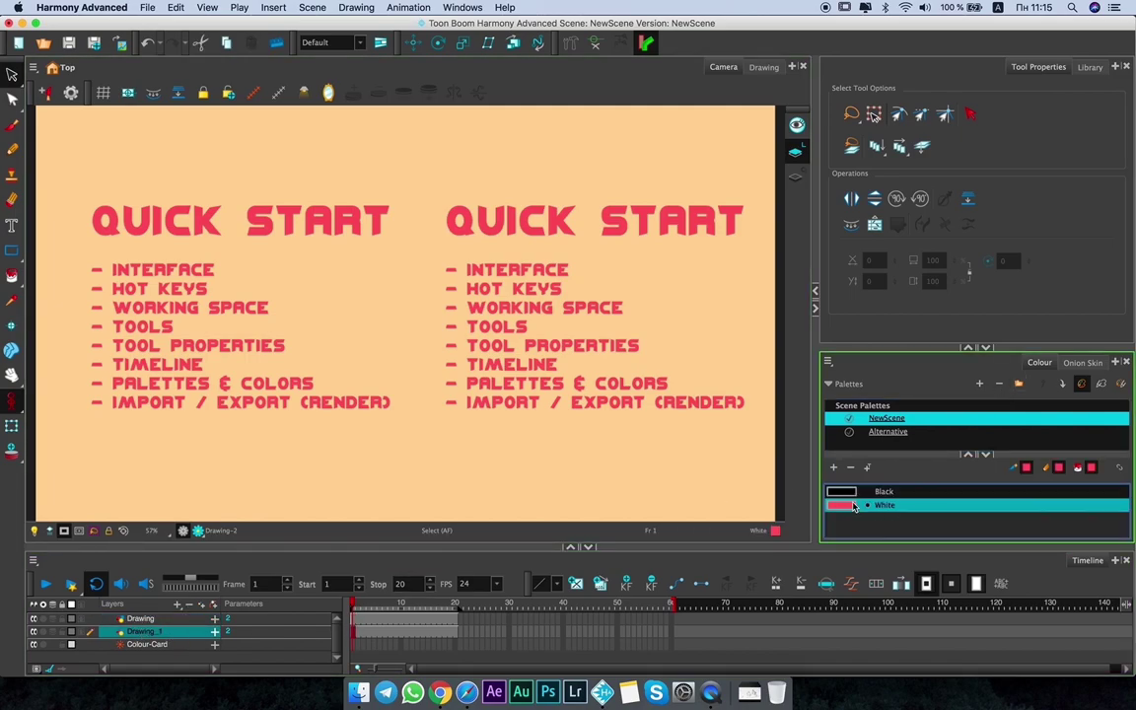
{"action": "right_click", "coordinate": [854, 505]}
{"action": "left_click", "coordinate": [905, 419]}
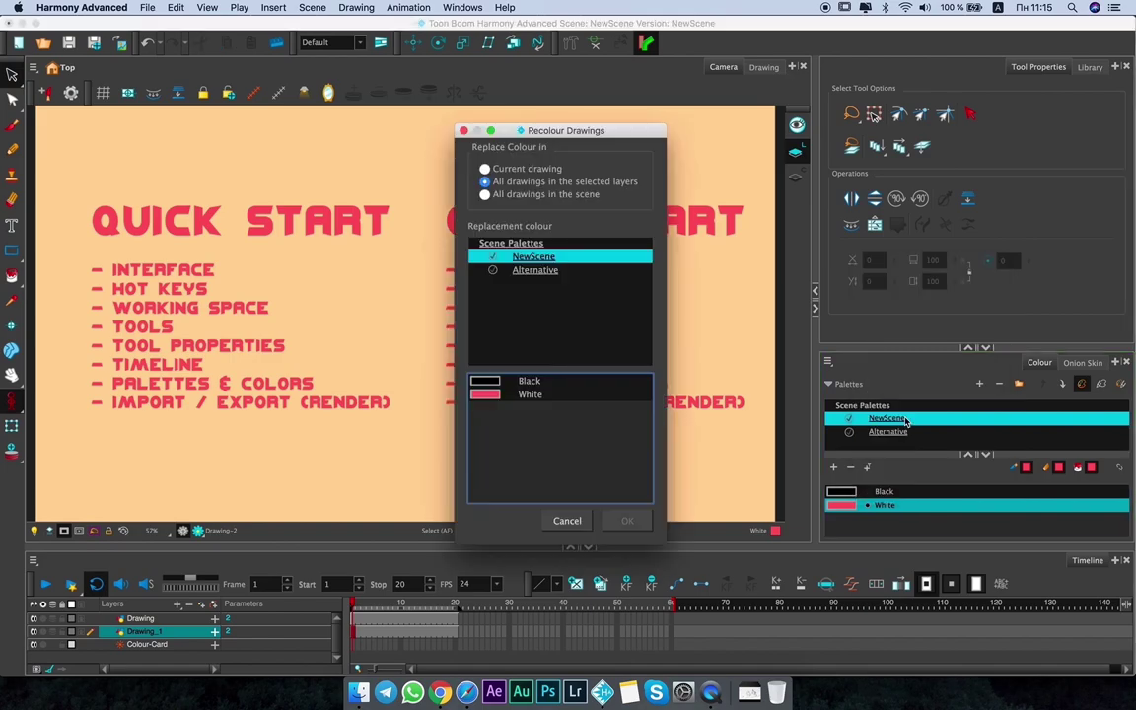
{"action": "left_click_drag", "start_coordinate": [598, 130], "coordinate": [886, 99]}
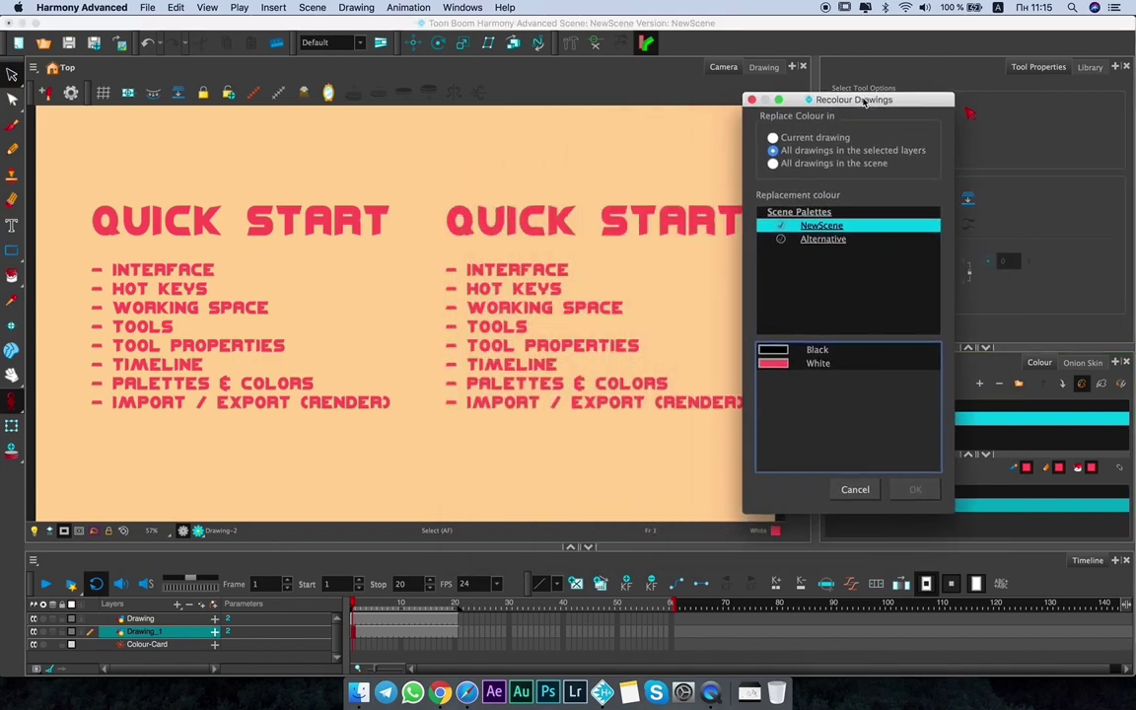
{"action": "left_click", "coordinate": [817, 240]}
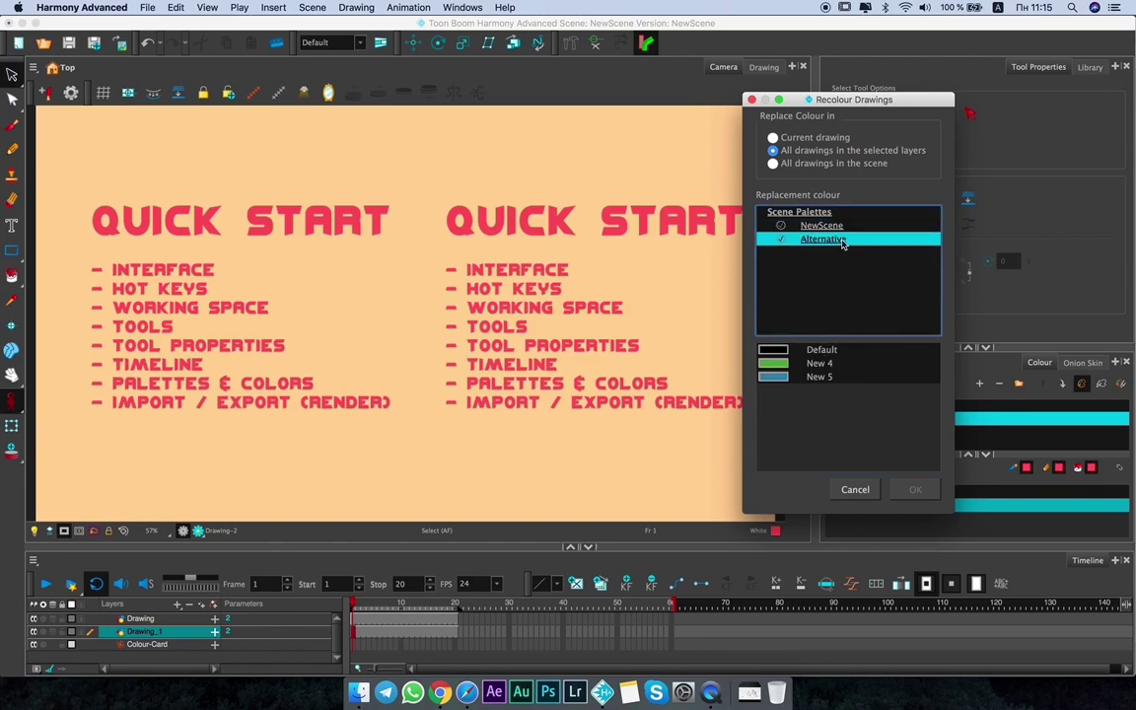
{"action": "left_click", "coordinate": [781, 379]}
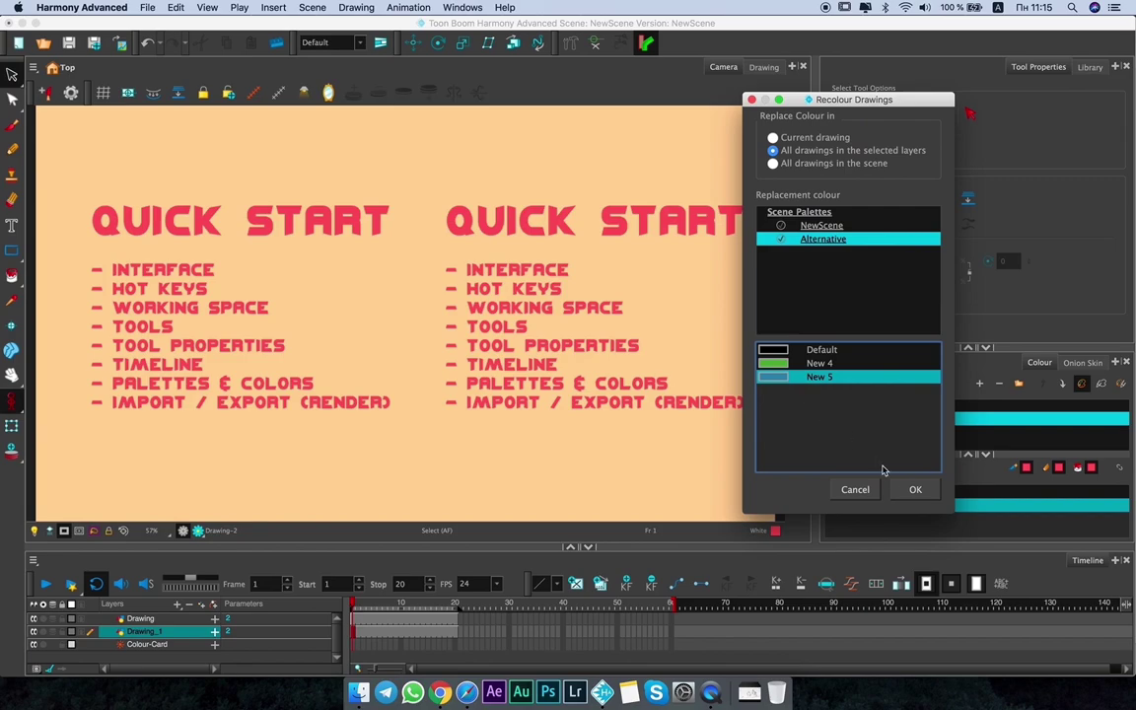
{"action": "left_click", "coordinate": [913, 490]}
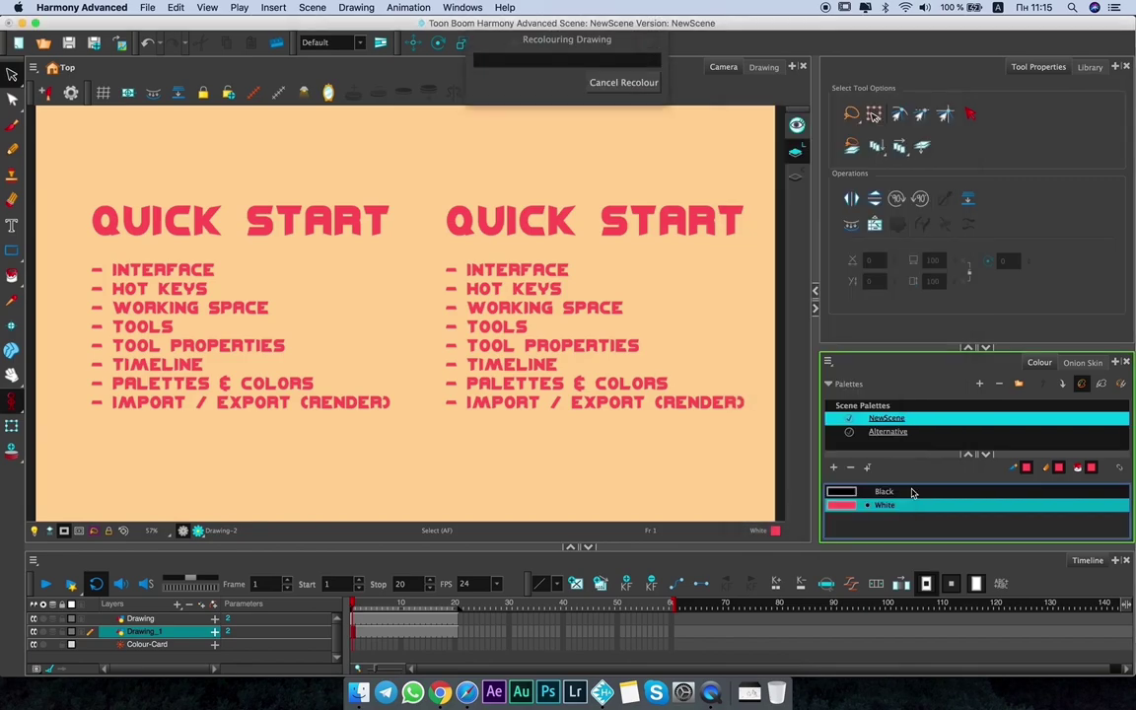
{"action": "left_click", "coordinate": [693, 331]}
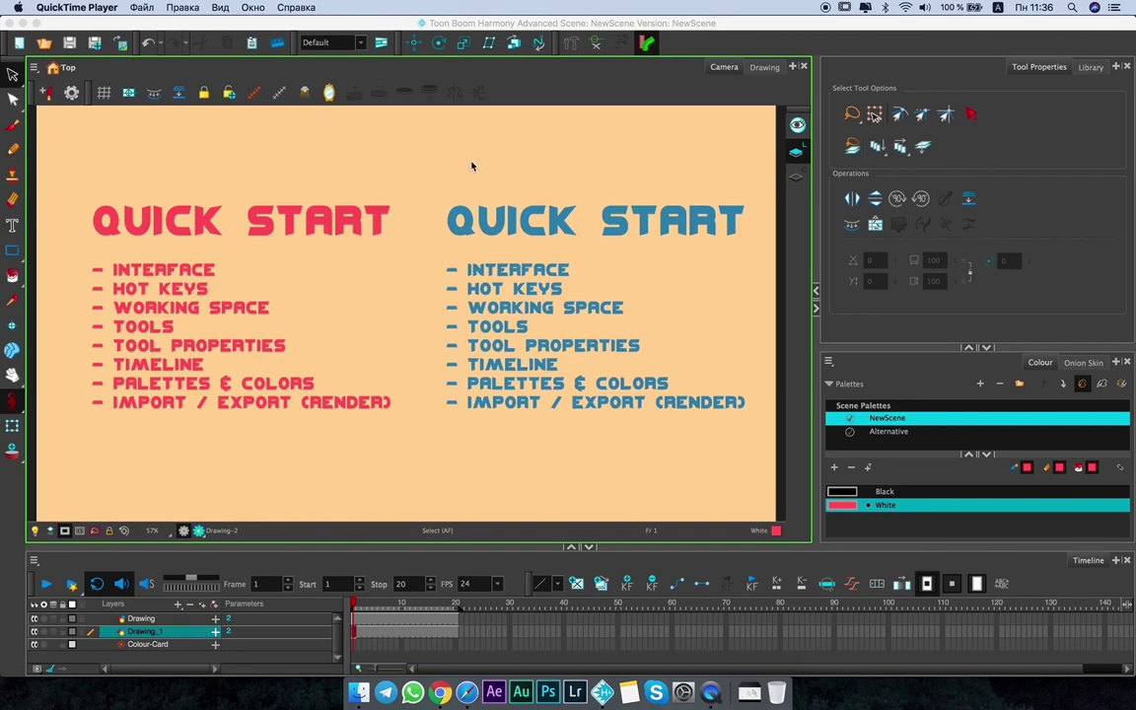
{"action": "left_click", "coordinate": [514, 567]}
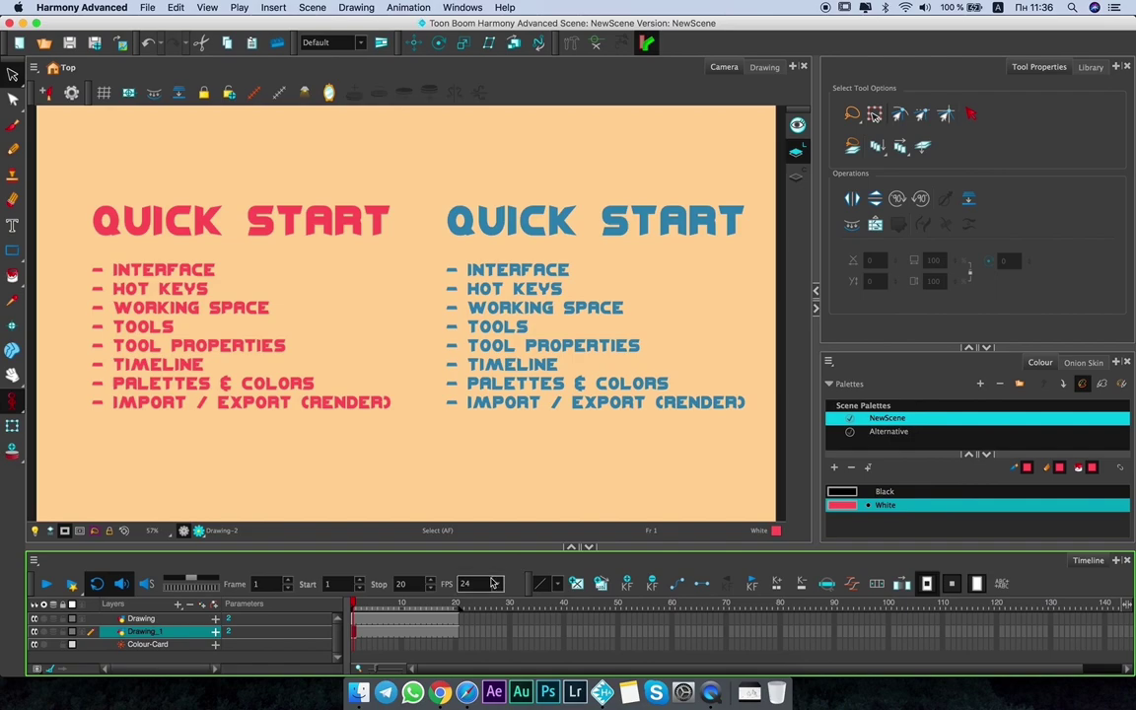
{"action": "left_click", "coordinate": [914, 365]}
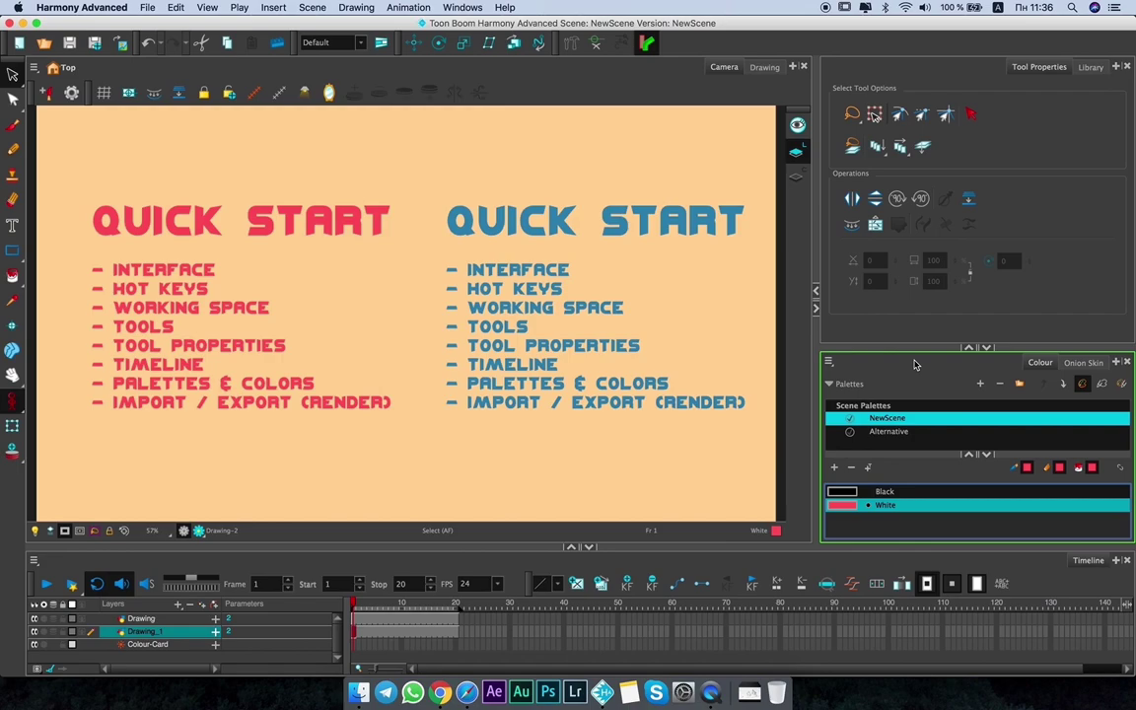
{"action": "left_click", "coordinate": [624, 83]}
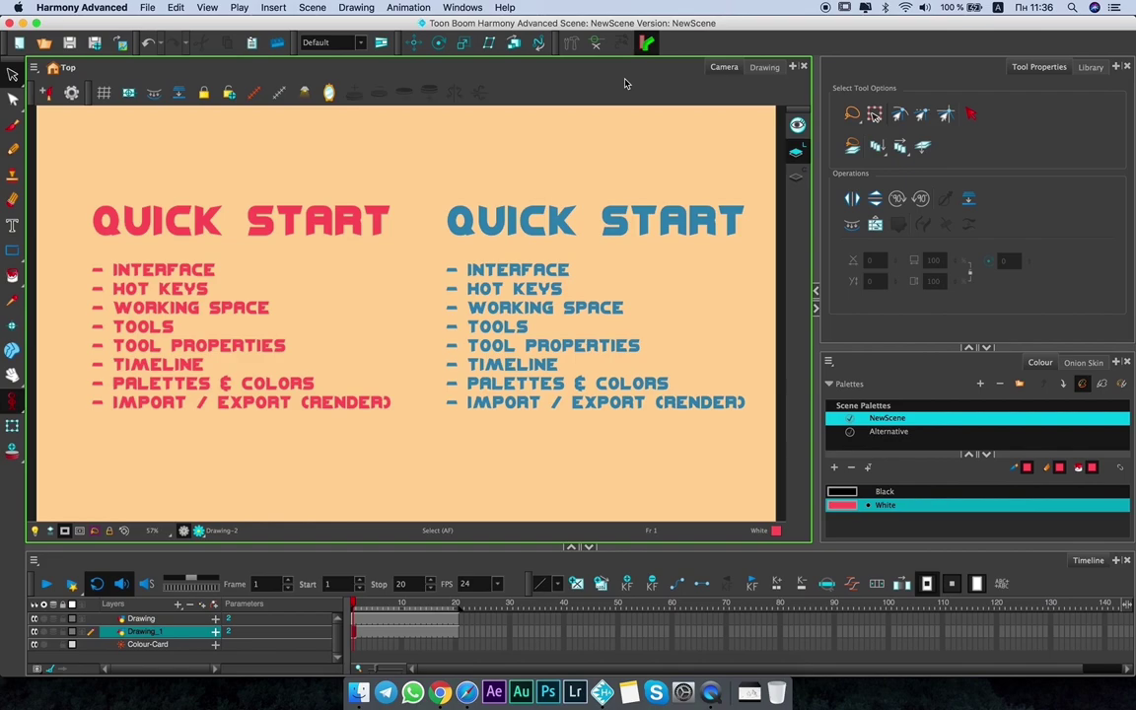
{"action": "left_click", "coordinate": [148, 8]}
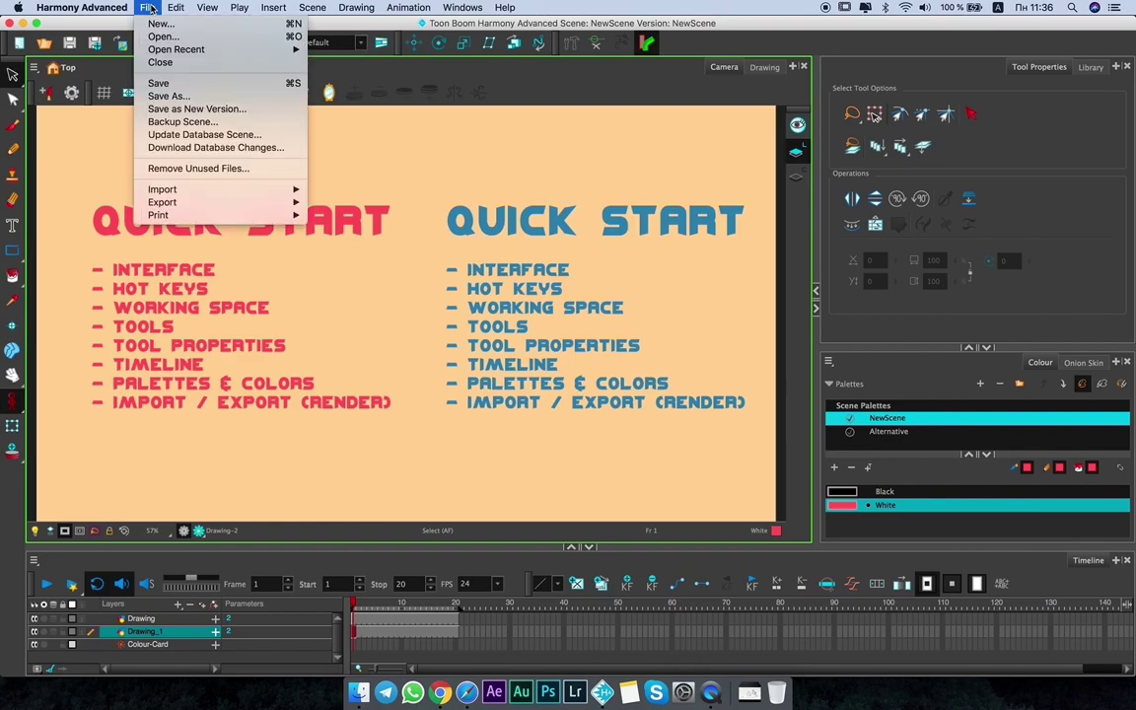
{"action": "left_click", "coordinate": [151, 7]}
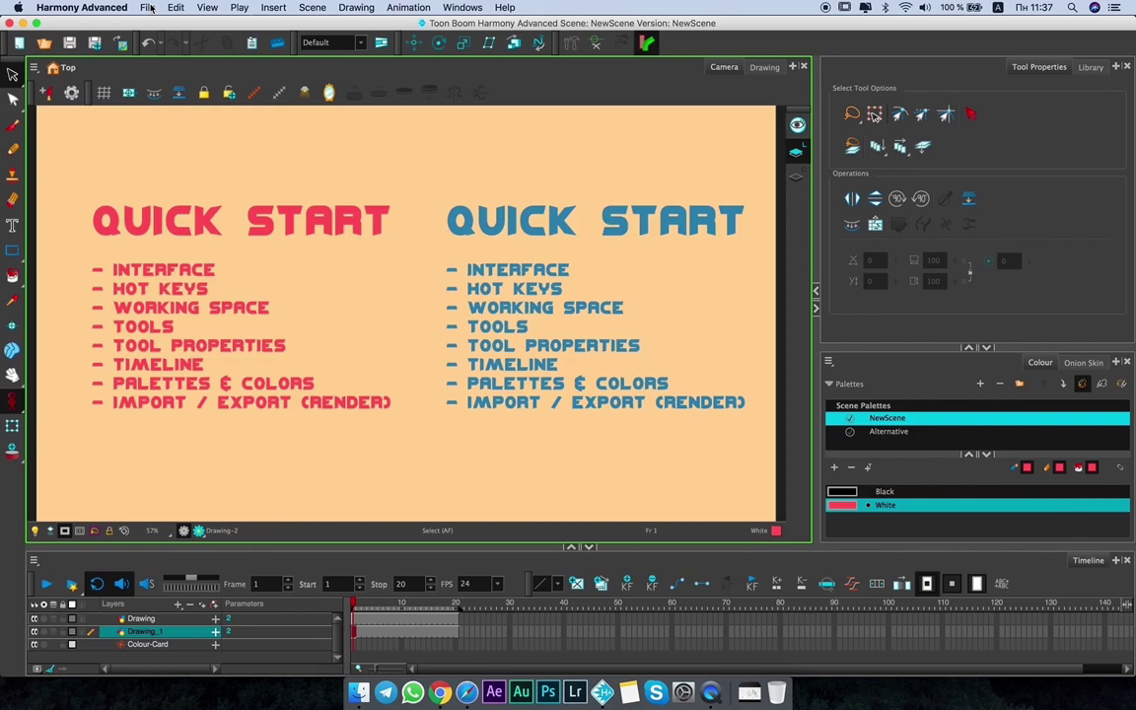
Open the image import settings and look through the Sketches folder, keeping abdullah.jpg as the file to import.
{"action": "left_click", "coordinate": [149, 8]}
{"action": "mouse_move", "coordinate": [197, 189]}
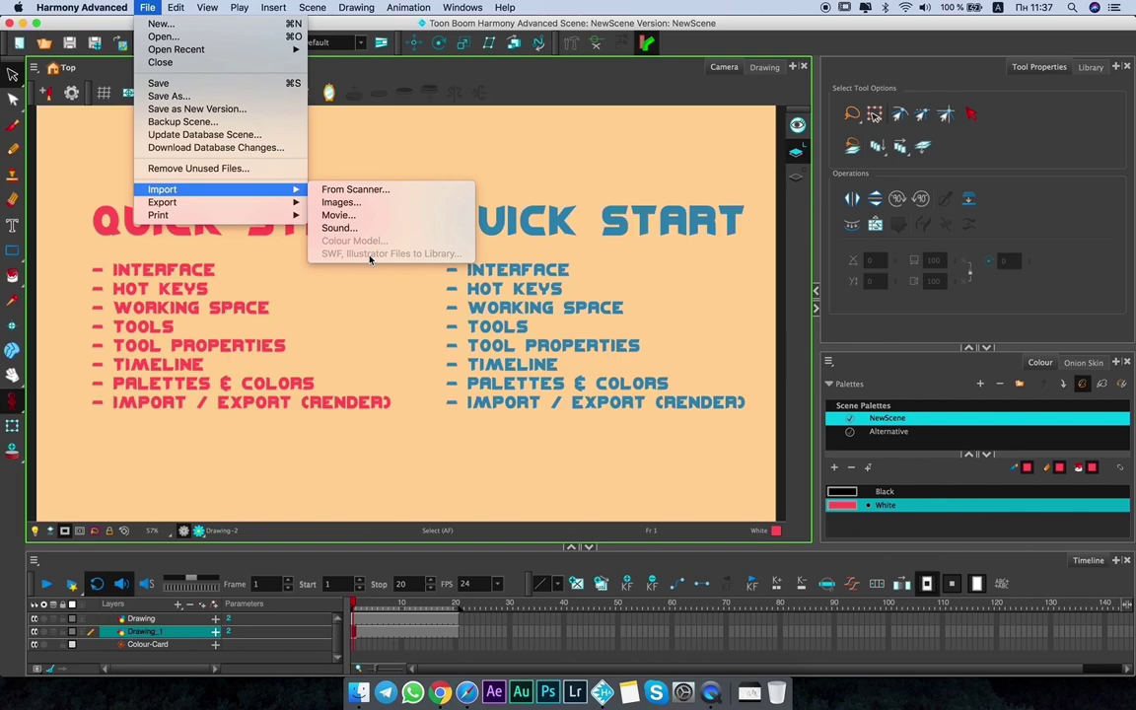
{"action": "left_click", "coordinate": [387, 206]}
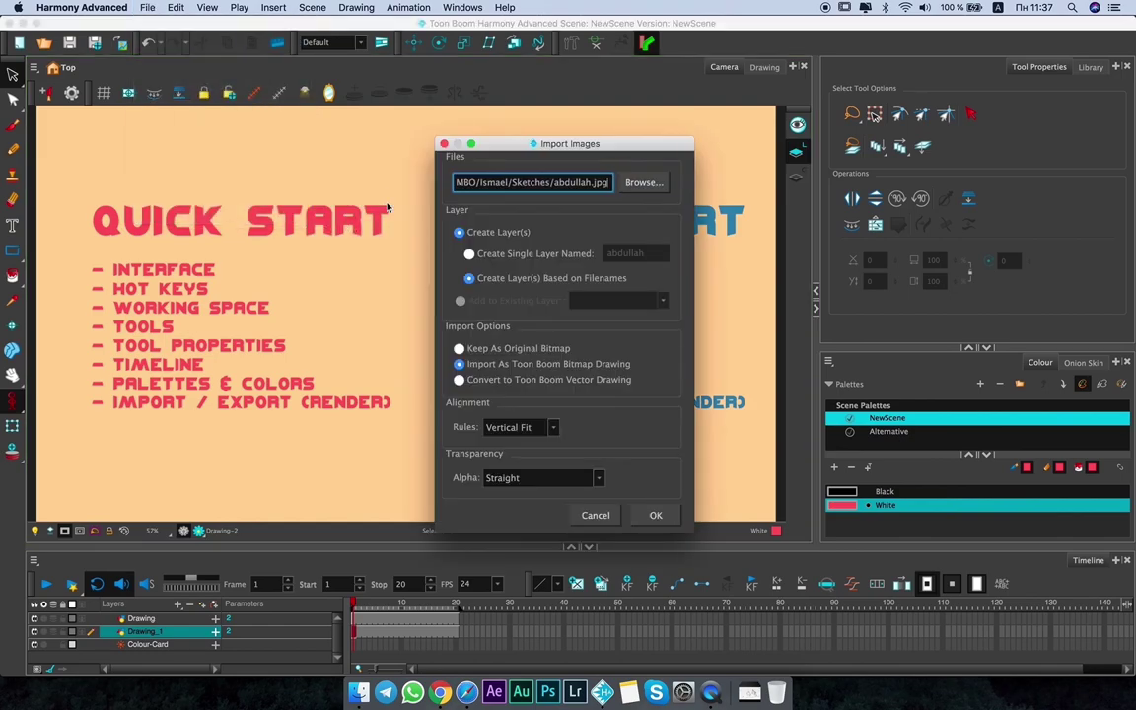
{"action": "left_click_drag", "start_coordinate": [525, 150], "coordinate": [563, 106]}
{"action": "left_click", "coordinate": [682, 139]}
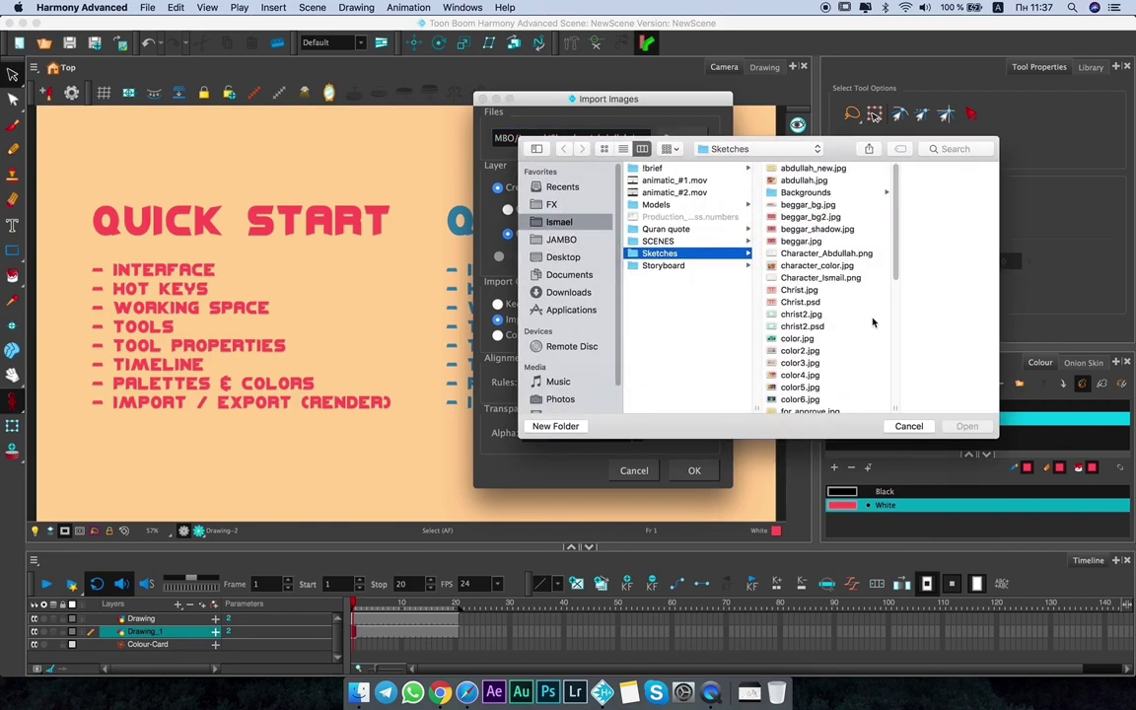
{"action": "left_click", "coordinate": [908, 426]}
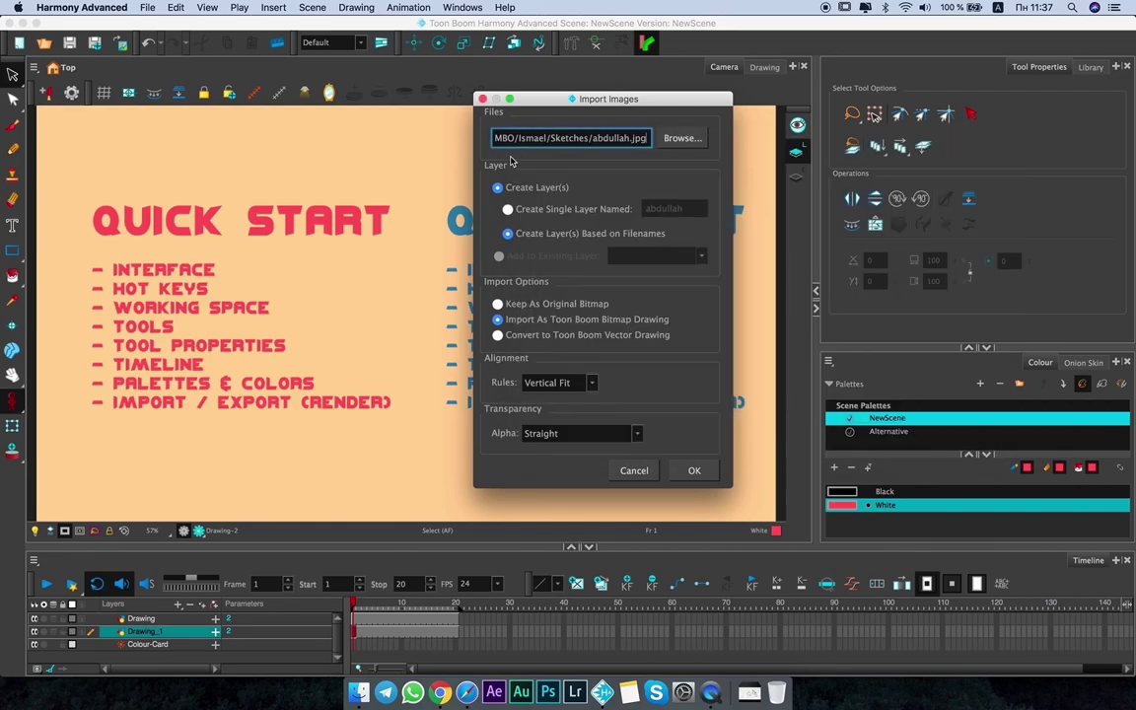
Compare the layer creation options and choose to create a single layer named abdullah for the image.
{"action": "left_click", "coordinate": [592, 210]}
{"action": "double_click", "coordinate": [670, 208]}
{"action": "left_click", "coordinate": [691, 207]}
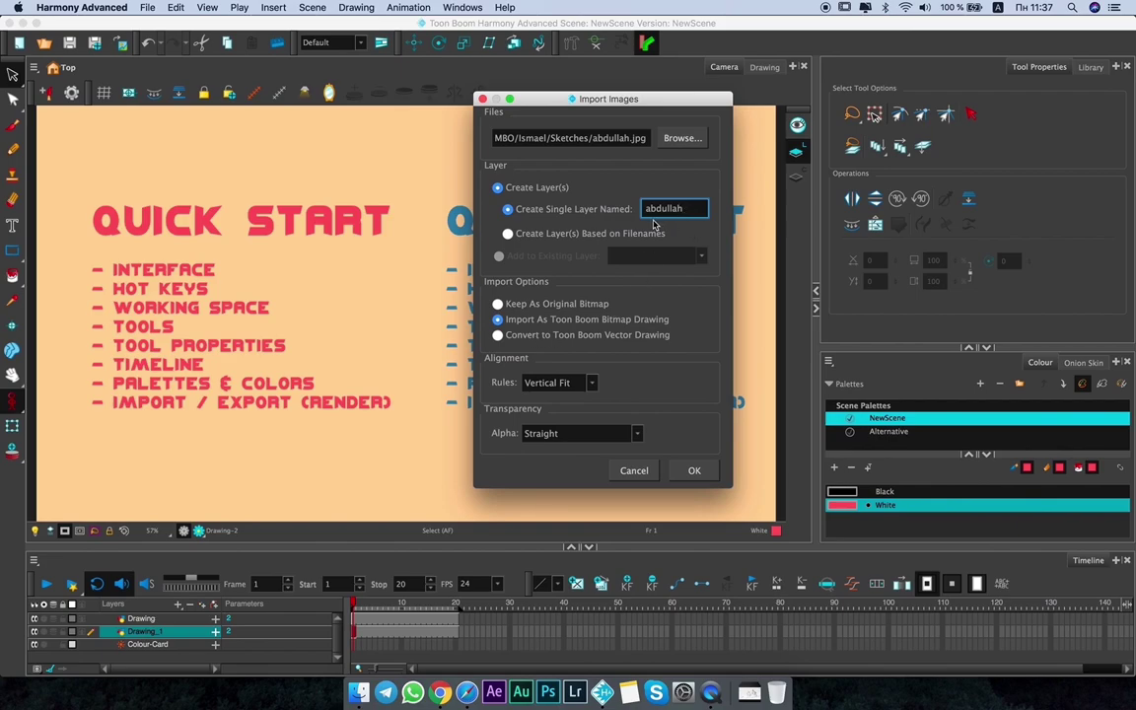
{"action": "left_click", "coordinate": [575, 235]}
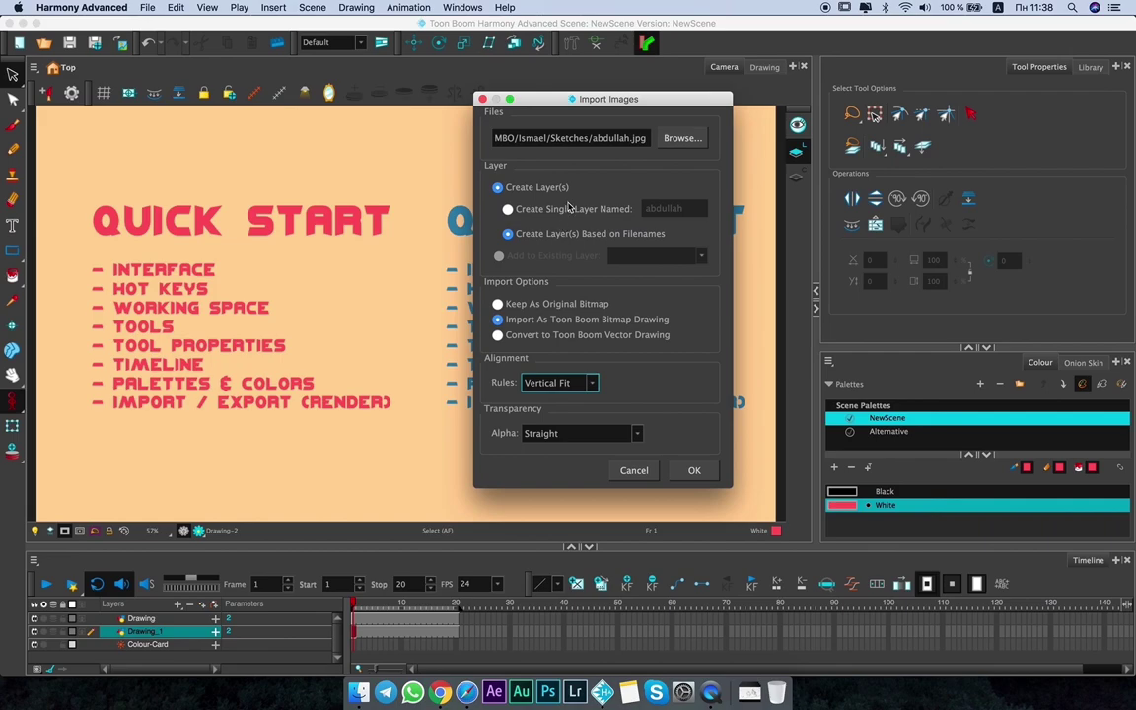
{"action": "left_click", "coordinate": [569, 210]}
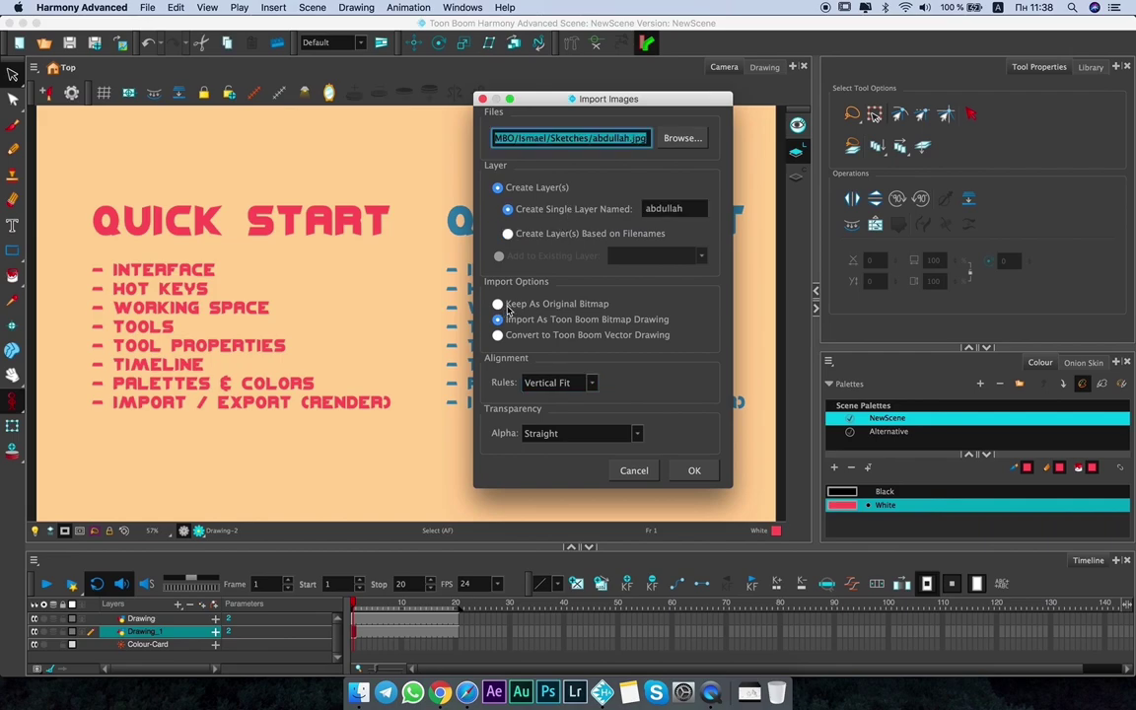
Try the original bitmap and vector conversion import options, and return to Import As Toon Boom Bitmap Drawing.
{"action": "left_click", "coordinate": [504, 308]}
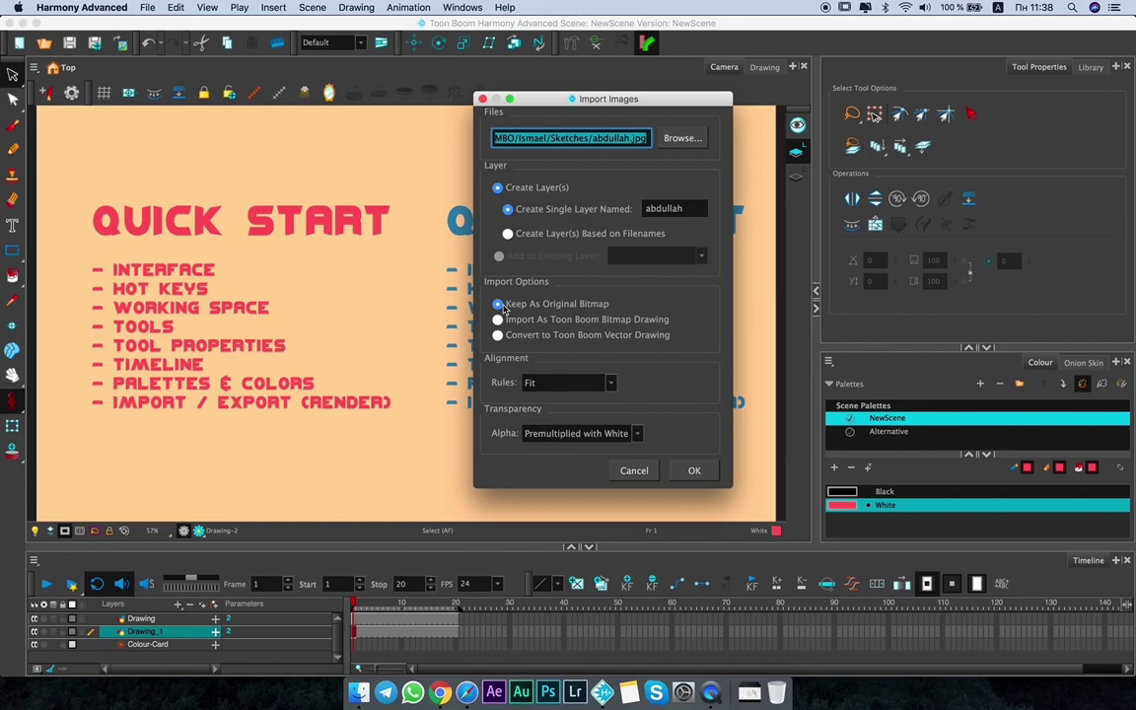
{"action": "left_click", "coordinate": [500, 320]}
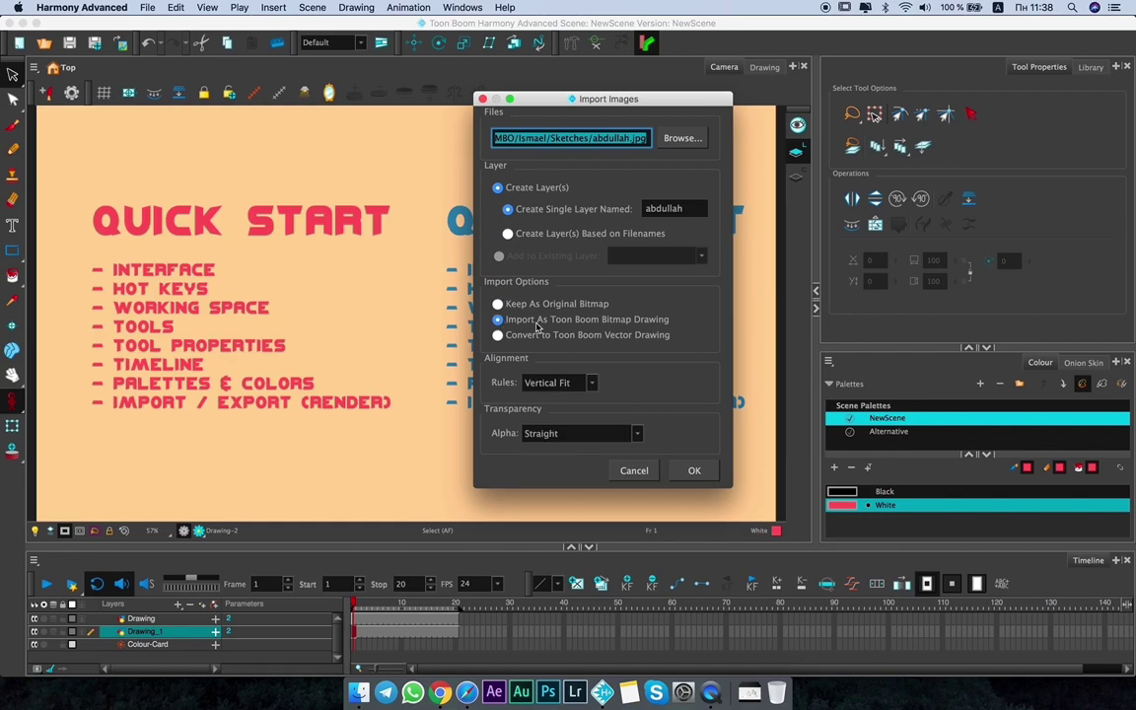
{"action": "left_click", "coordinate": [498, 335]}
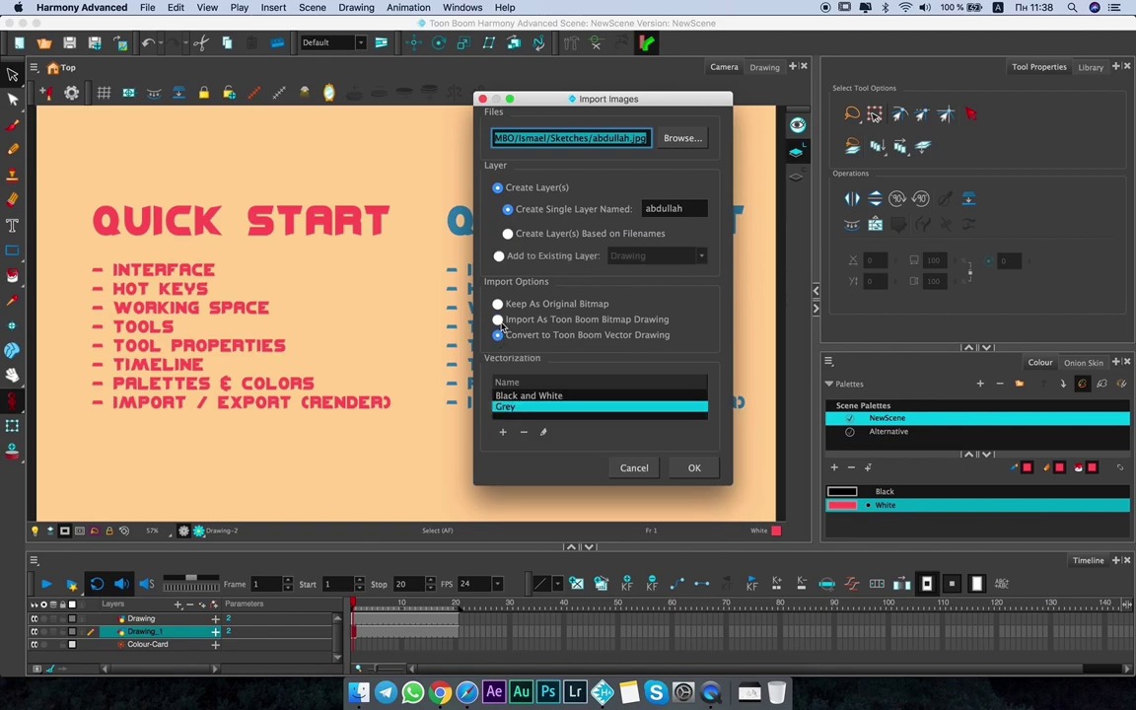
{"action": "left_click", "coordinate": [500, 321]}
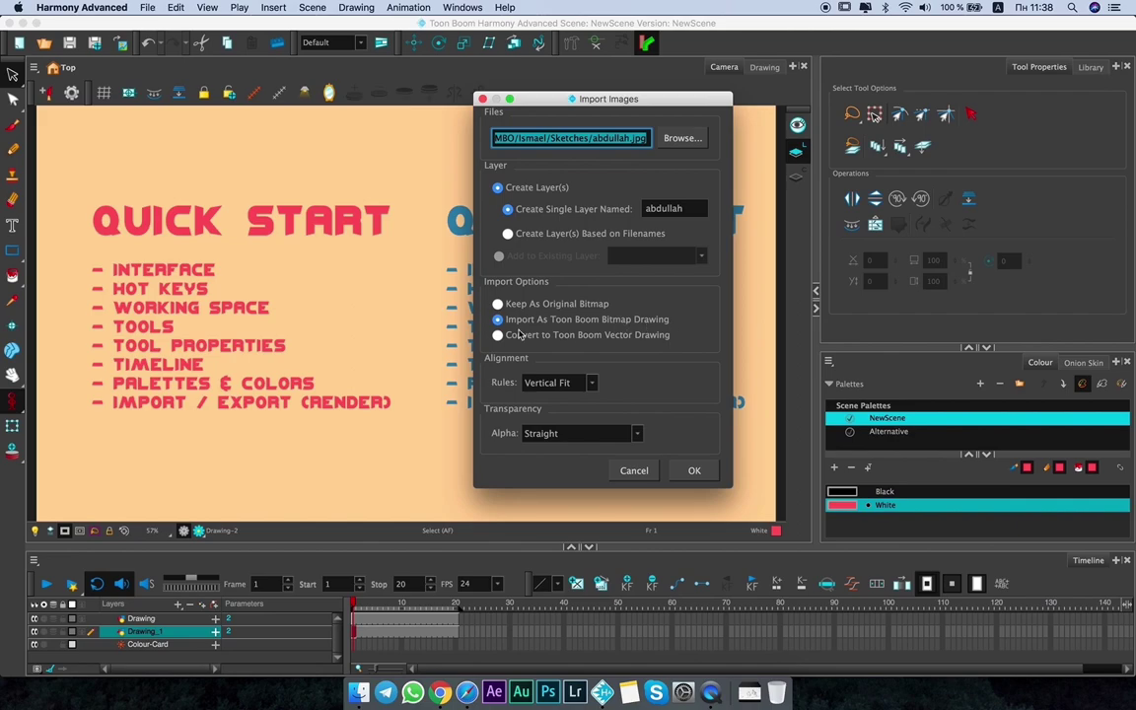
Set the alignment rule to Actual Size with Straight alpha, and import the image into the scene.
{"action": "left_click", "coordinate": [592, 385]}
{"action": "left_click", "coordinate": [590, 382]}
{"action": "left_click", "coordinate": [591, 385]}
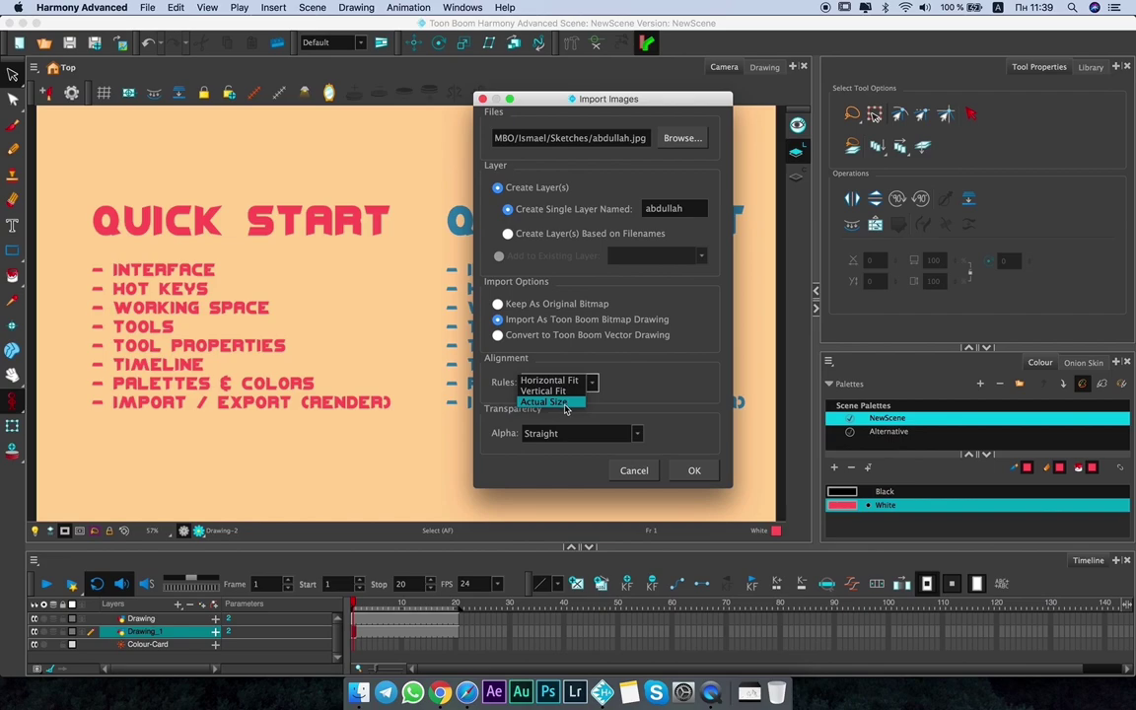
{"action": "left_click", "coordinate": [566, 403]}
{"action": "left_click", "coordinate": [580, 434]}
{"action": "left_click", "coordinate": [591, 452]}
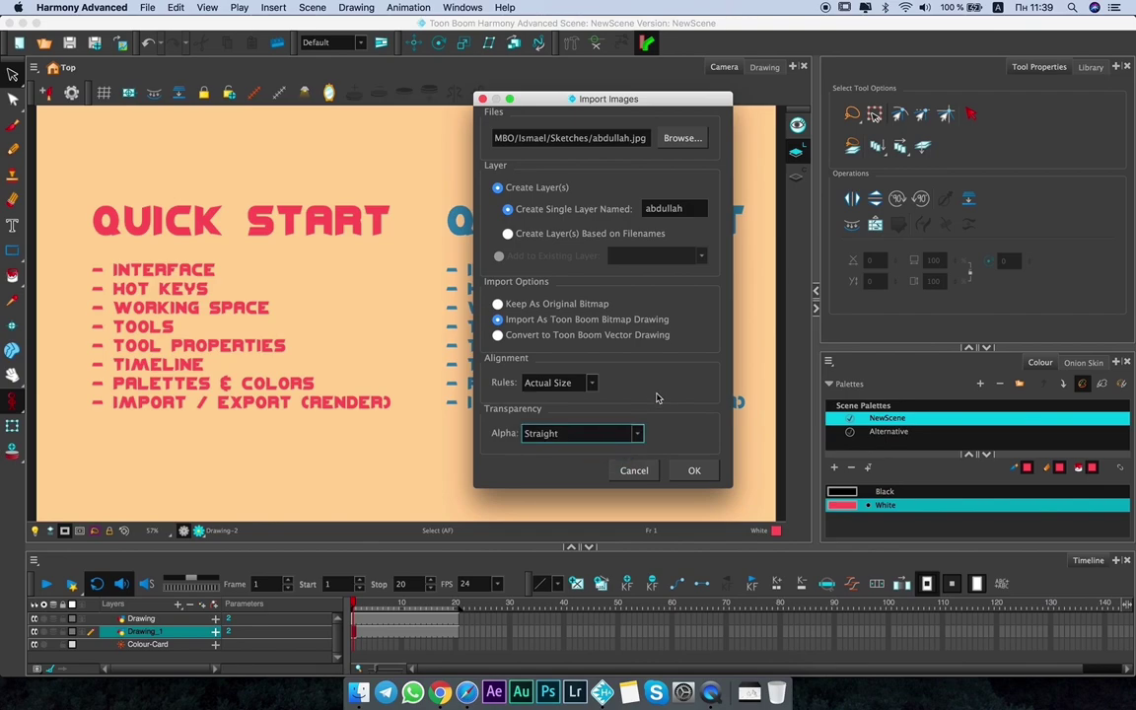
{"action": "left_click", "coordinate": [694, 470]}
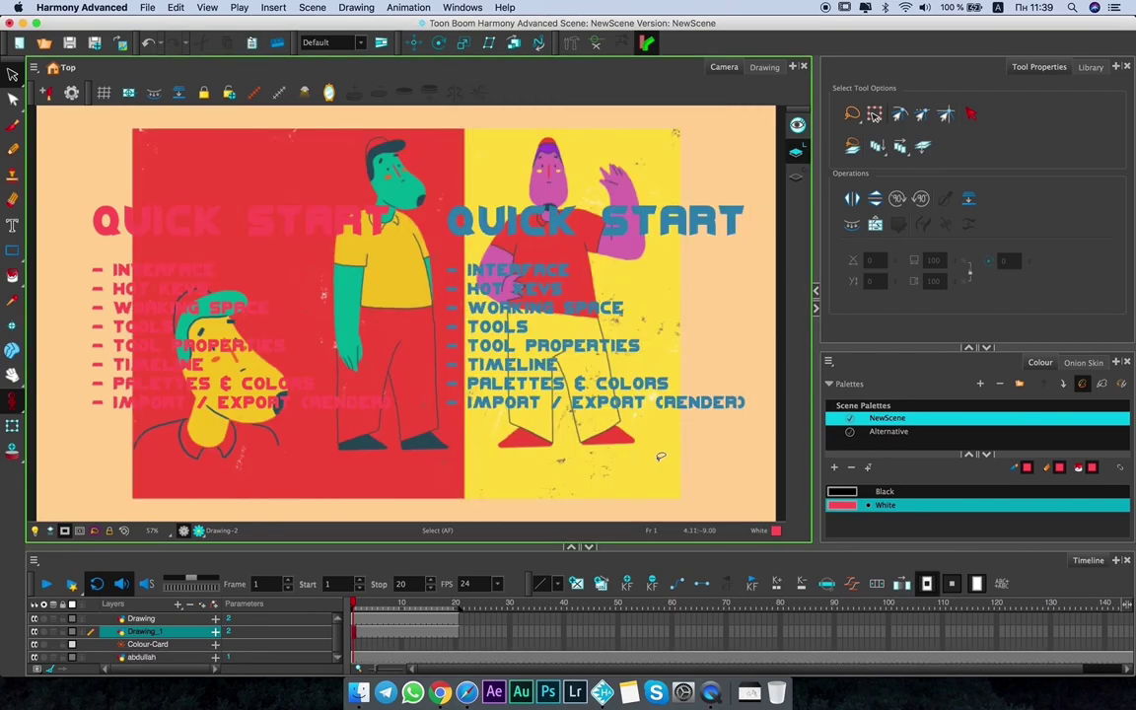
Move the abdullah layer above the Drawing layer, and delete it from the timeline.
{"action": "left_click", "coordinate": [148, 657]}
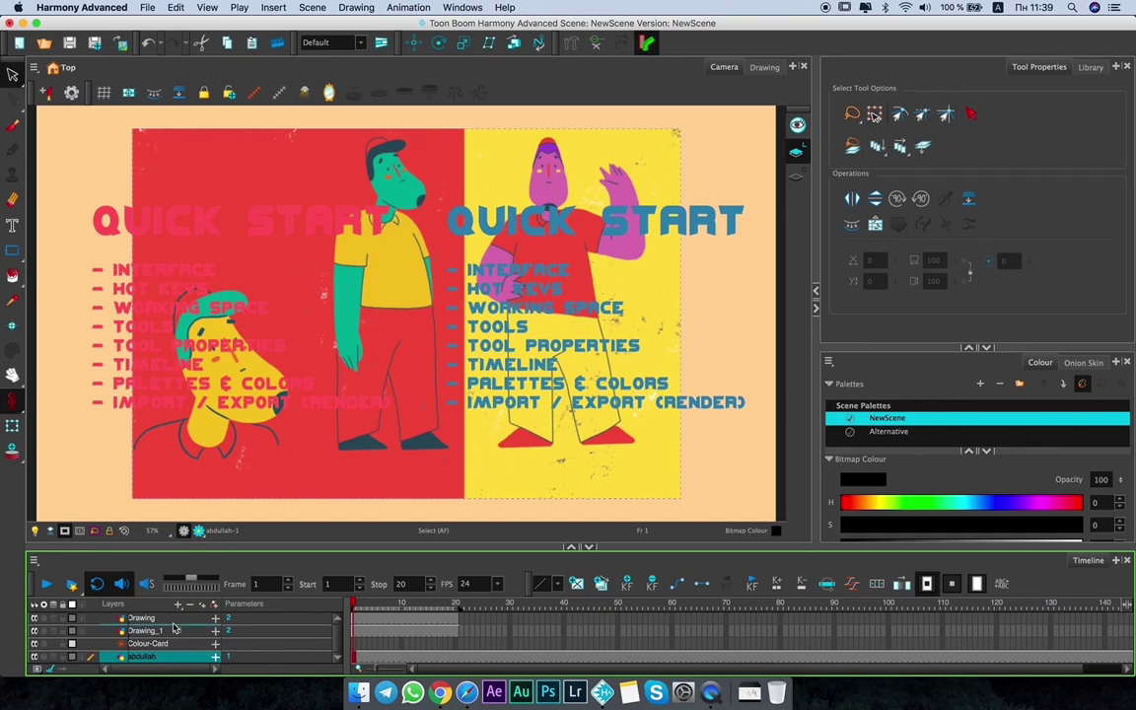
{"action": "left_click_drag", "start_coordinate": [175, 619], "coordinate": [173, 614]}
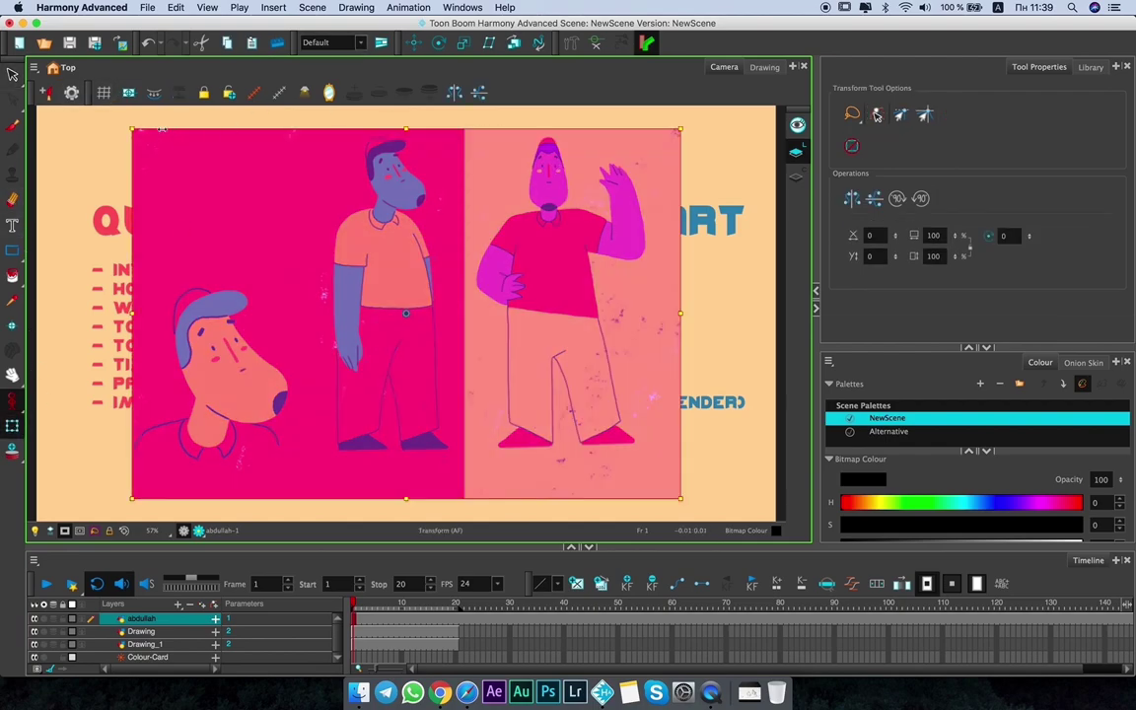
{"action": "left_click", "coordinate": [12, 74]}
{"action": "left_click", "coordinate": [197, 605]}
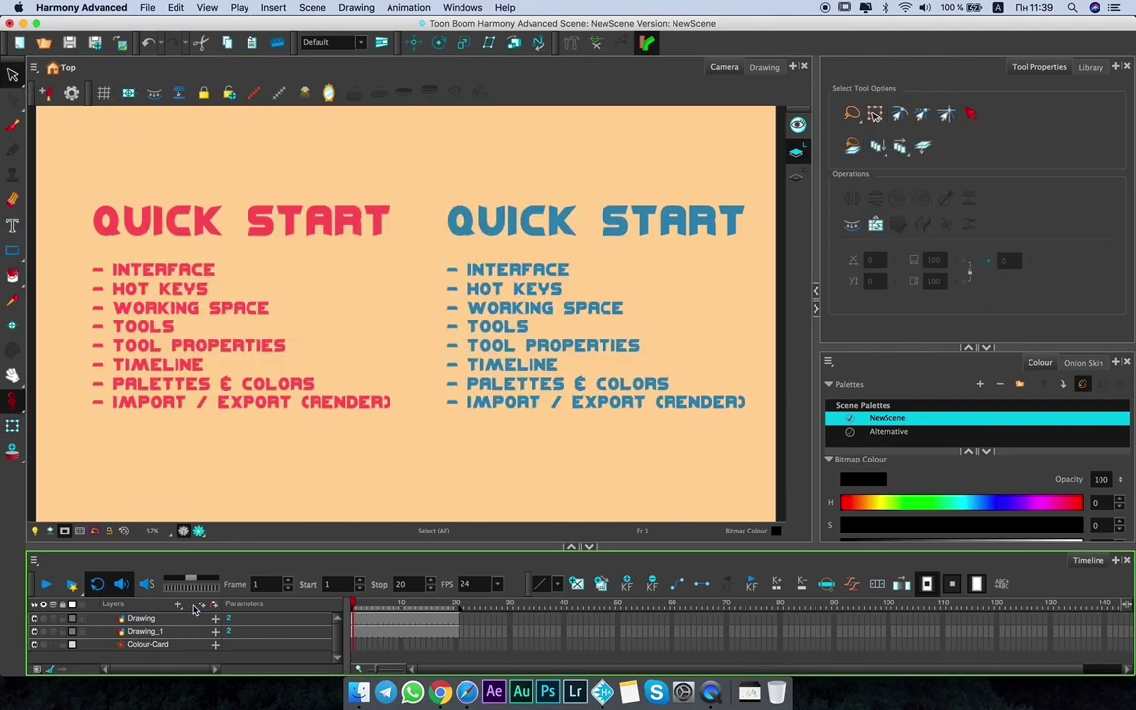
Start a movie import and choose Untitled5.mov from the Downloads folder.
{"action": "left_click", "coordinate": [143, 7]}
{"action": "mouse_move", "coordinate": [227, 190]}
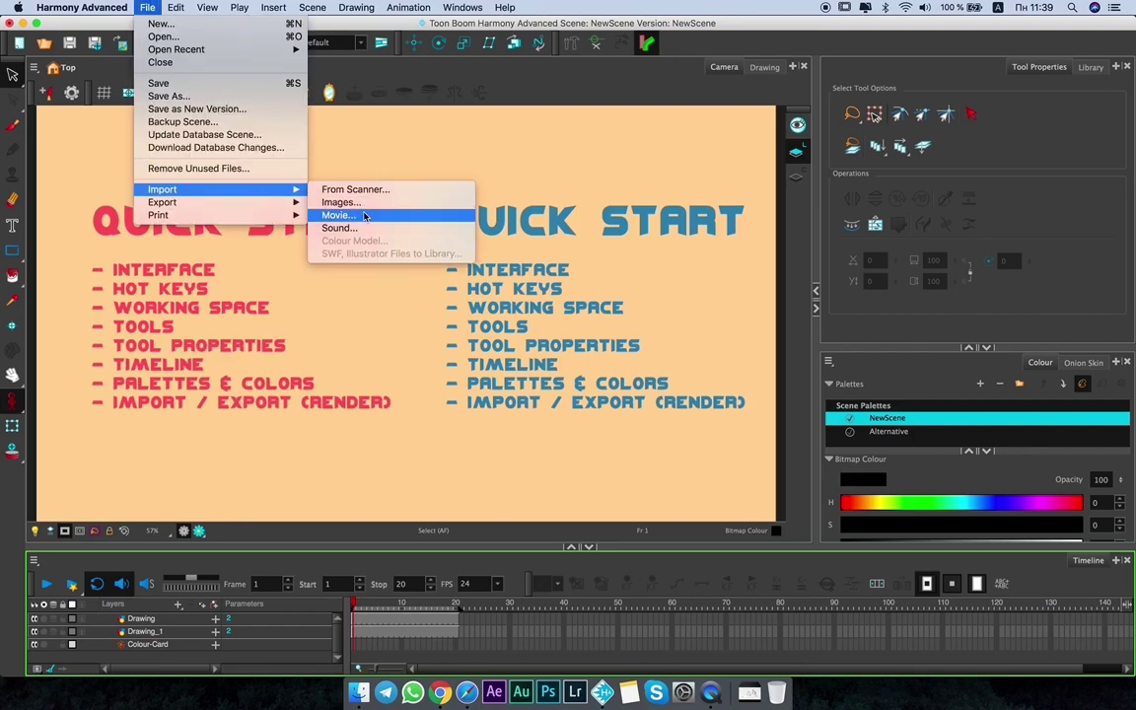
{"action": "left_click", "coordinate": [365, 215]}
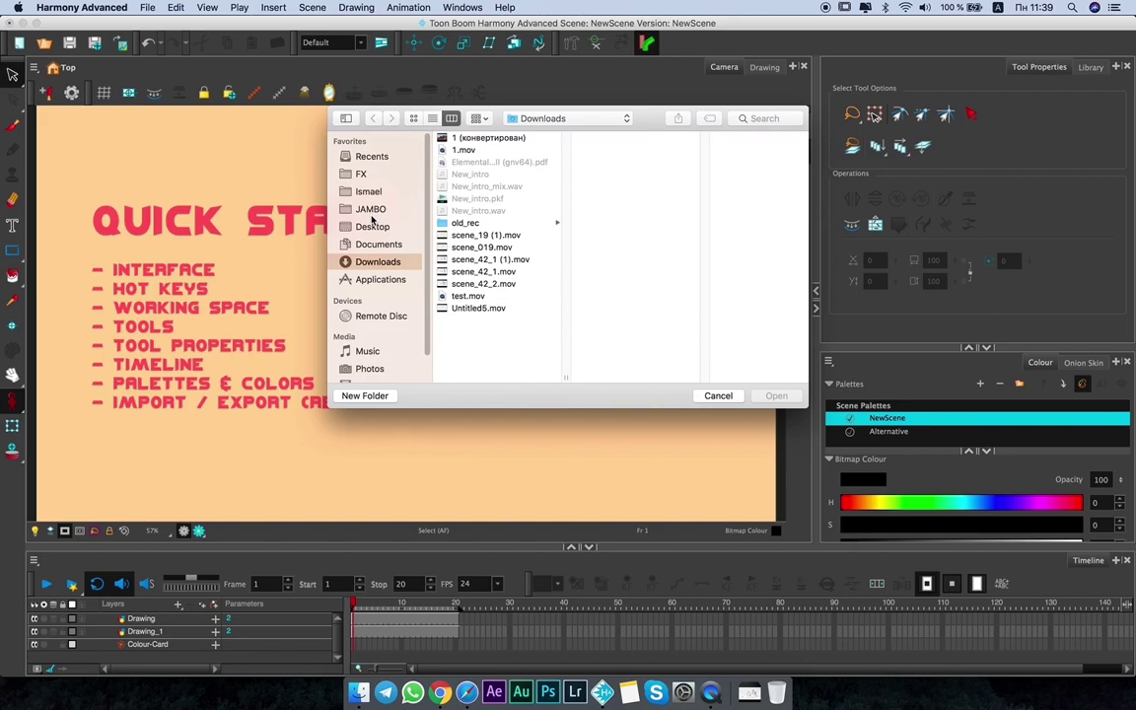
{"action": "double_click", "coordinate": [485, 310]}
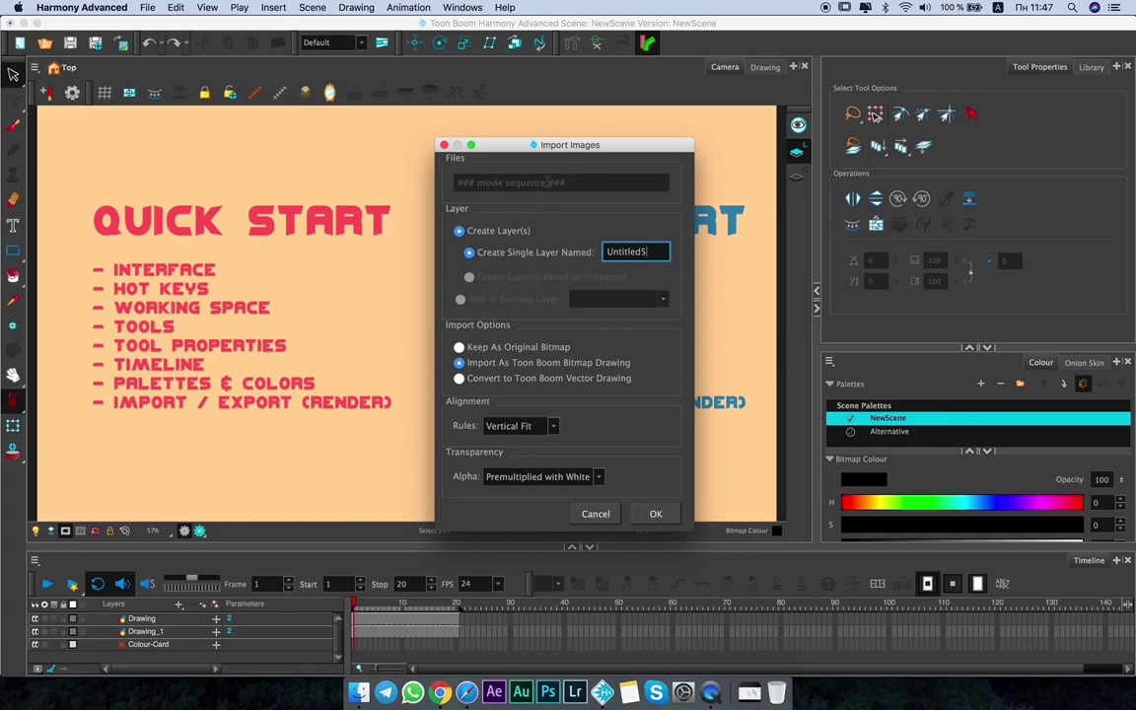
Set the alignment rule to Horizontal Fit, keep the single layer name Untitled5, and import the movie as a Toon Boom bitmap drawing.
{"action": "left_click_drag", "start_coordinate": [654, 251], "coordinate": [604, 251]}
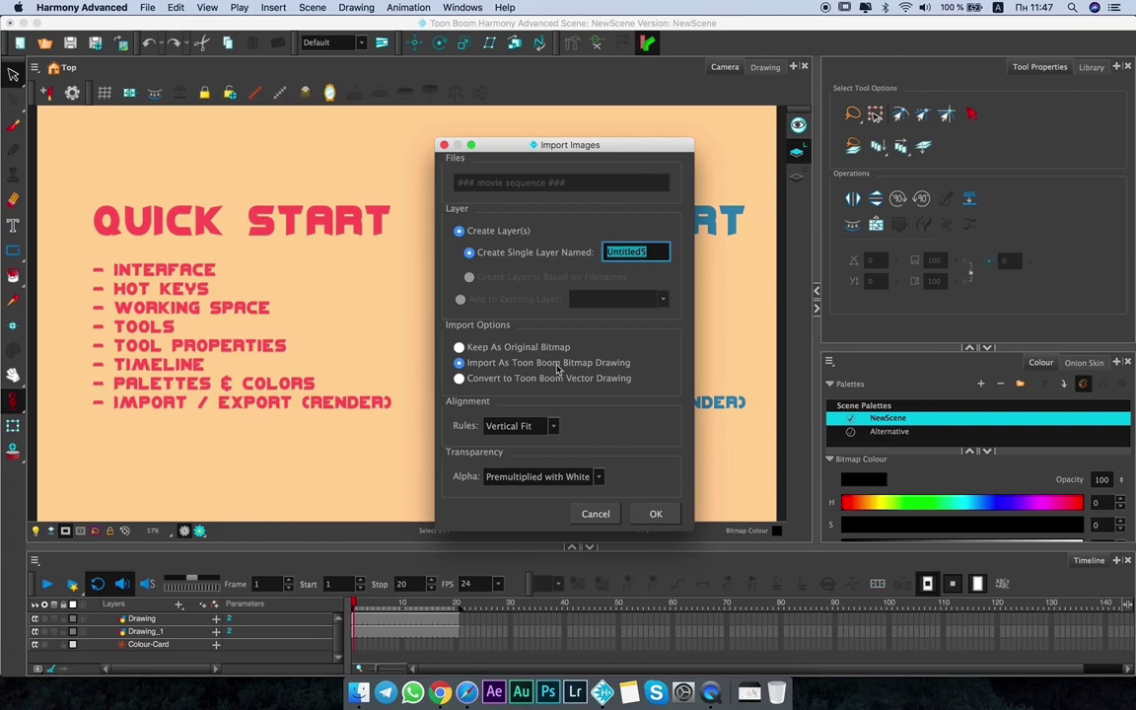
{"action": "left_click", "coordinate": [546, 425]}
{"action": "left_click", "coordinate": [551, 423]}
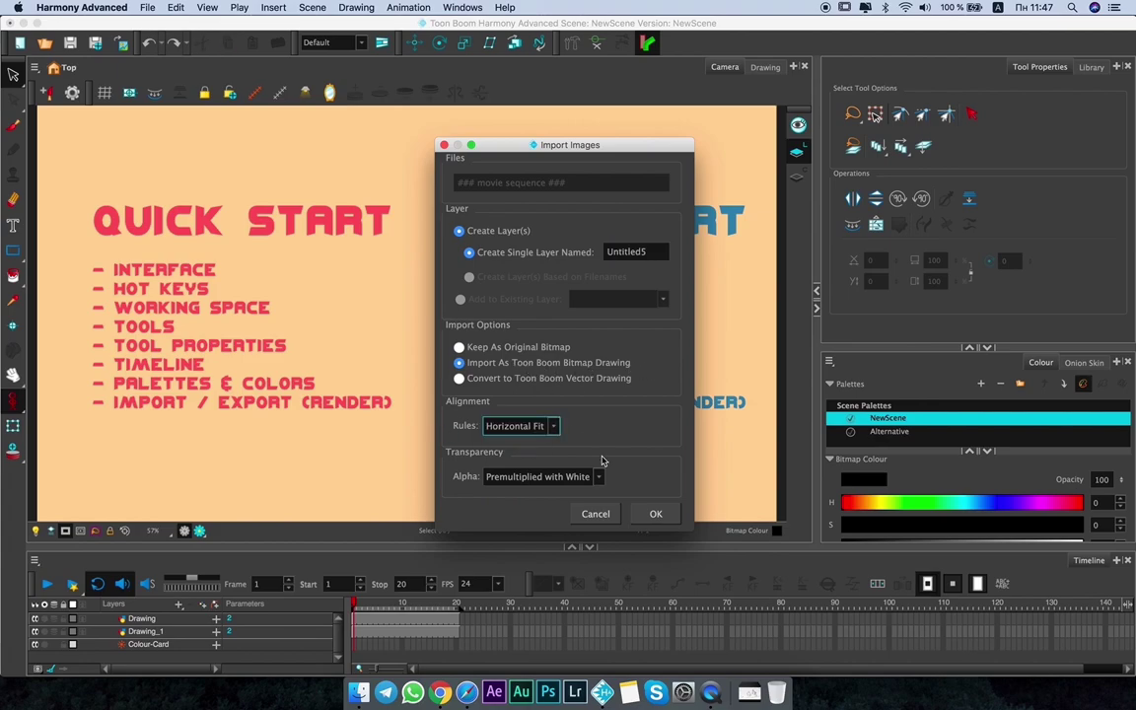
{"action": "left_click", "coordinate": [657, 515]}
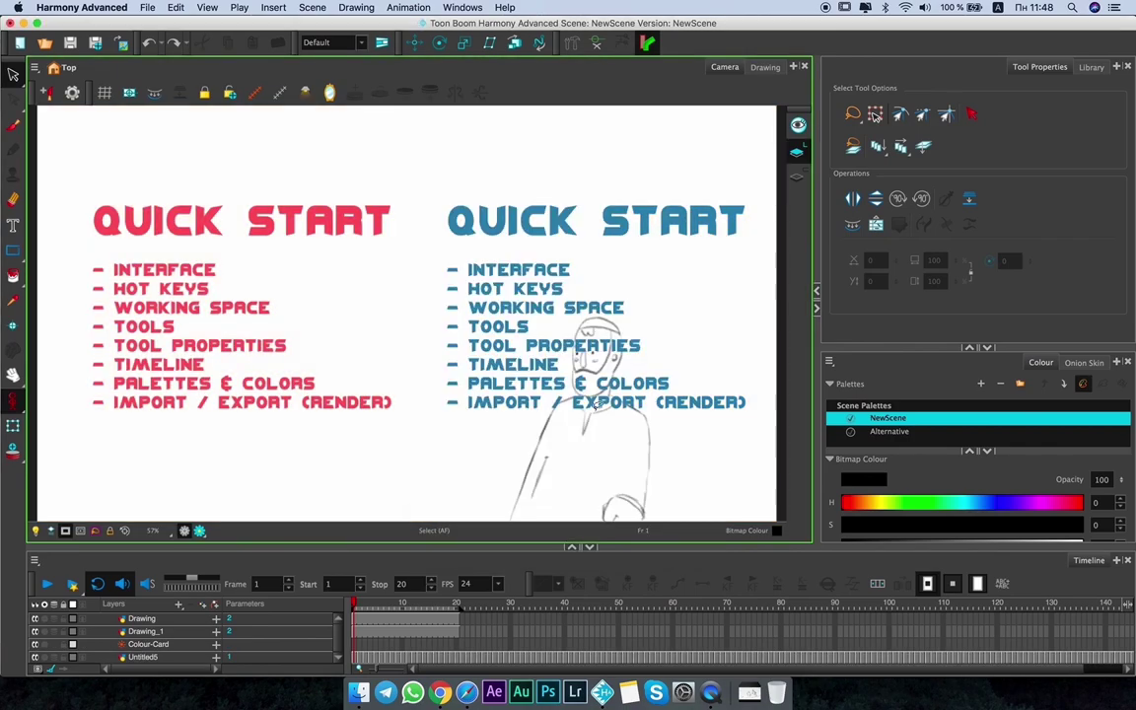
Move the Untitled5 layer above the Drawing layer and play back the imported movie.
{"action": "left_click", "coordinate": [153, 658]}
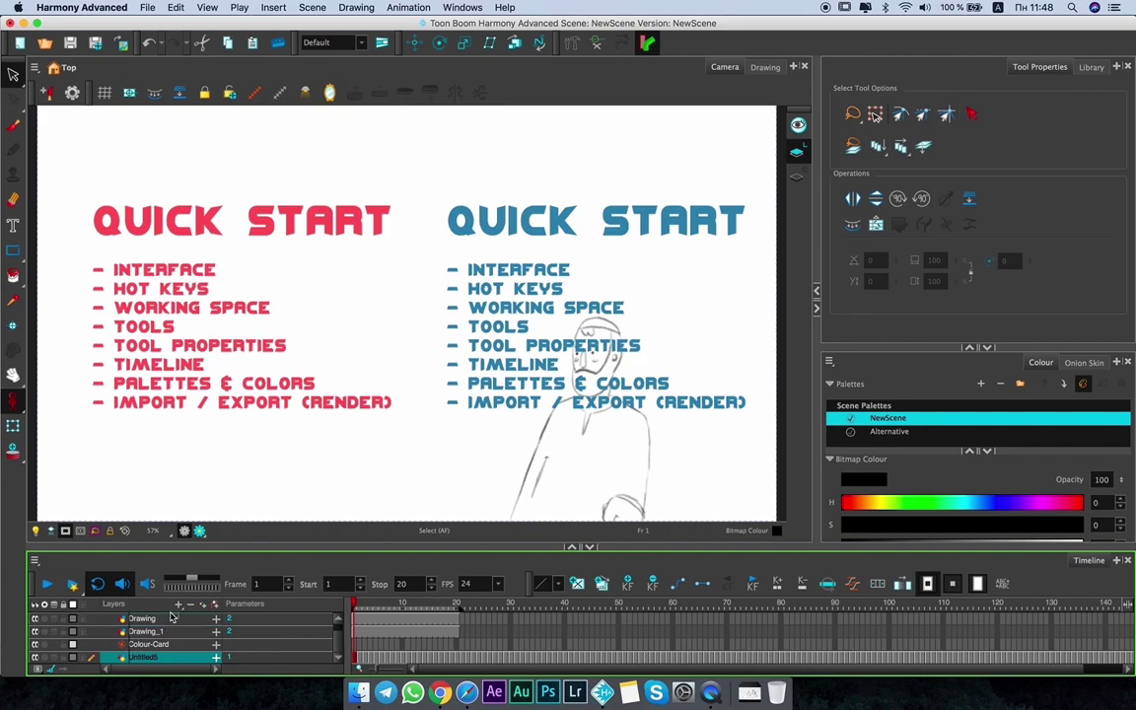
{"action": "scroll", "coordinate": [168, 621], "scroll_direction": "up", "scroll_amount": 1}
{"action": "scroll", "coordinate": [171, 621], "scroll_direction": "down", "scroll_amount": 1}
{"action": "scroll", "coordinate": [177, 619], "scroll_direction": "up", "scroll_amount": 1}
{"action": "left_click", "coordinate": [177, 619]}
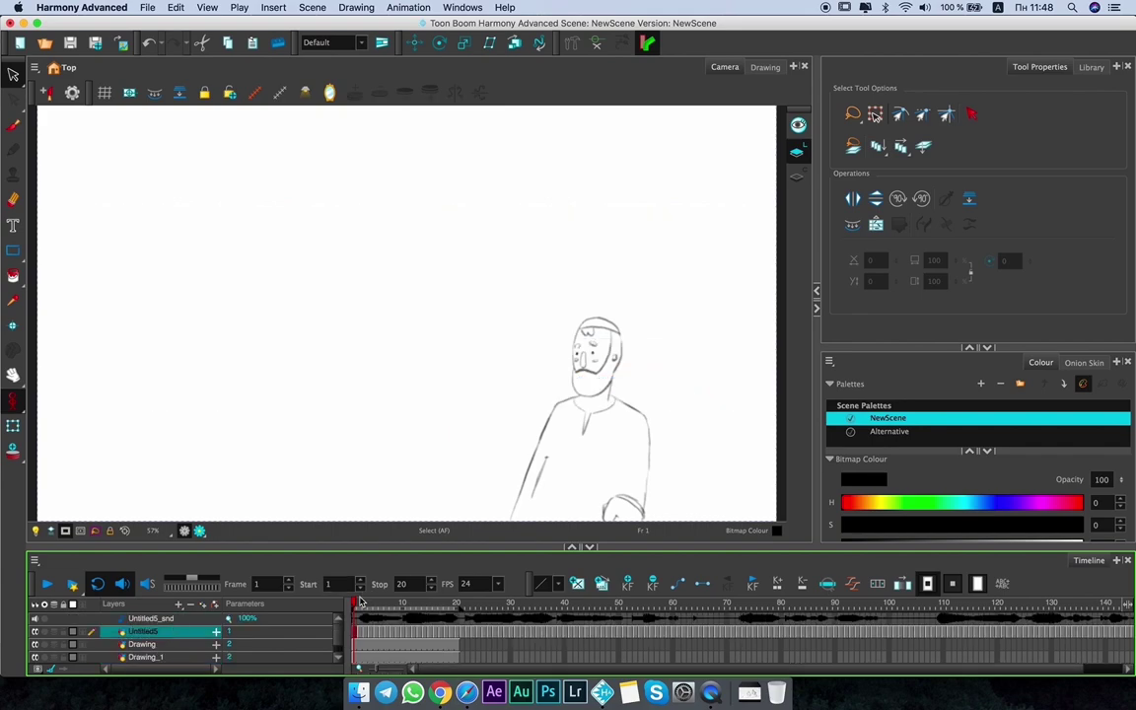
{"action": "left_click", "coordinate": [461, 603]}
{"action": "key", "text": "Return"}
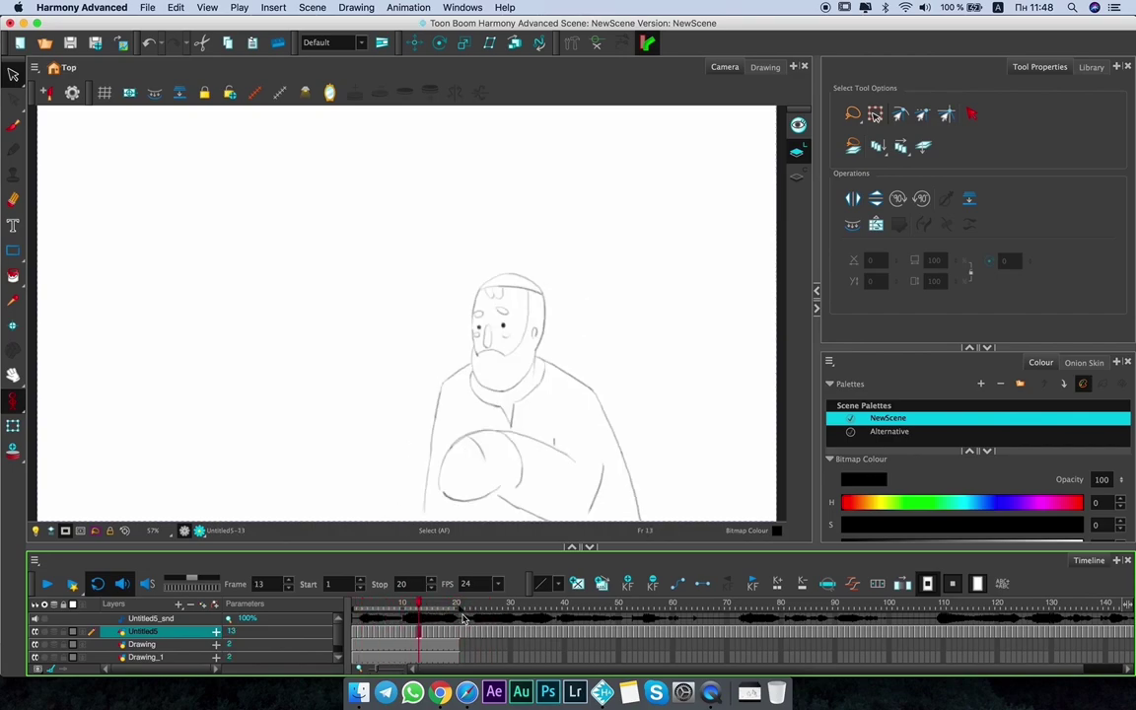
Delete the movie's sound layer and remove the Untitled5 exposures from frame 21 onward.
{"action": "left_click", "coordinate": [198, 619]}
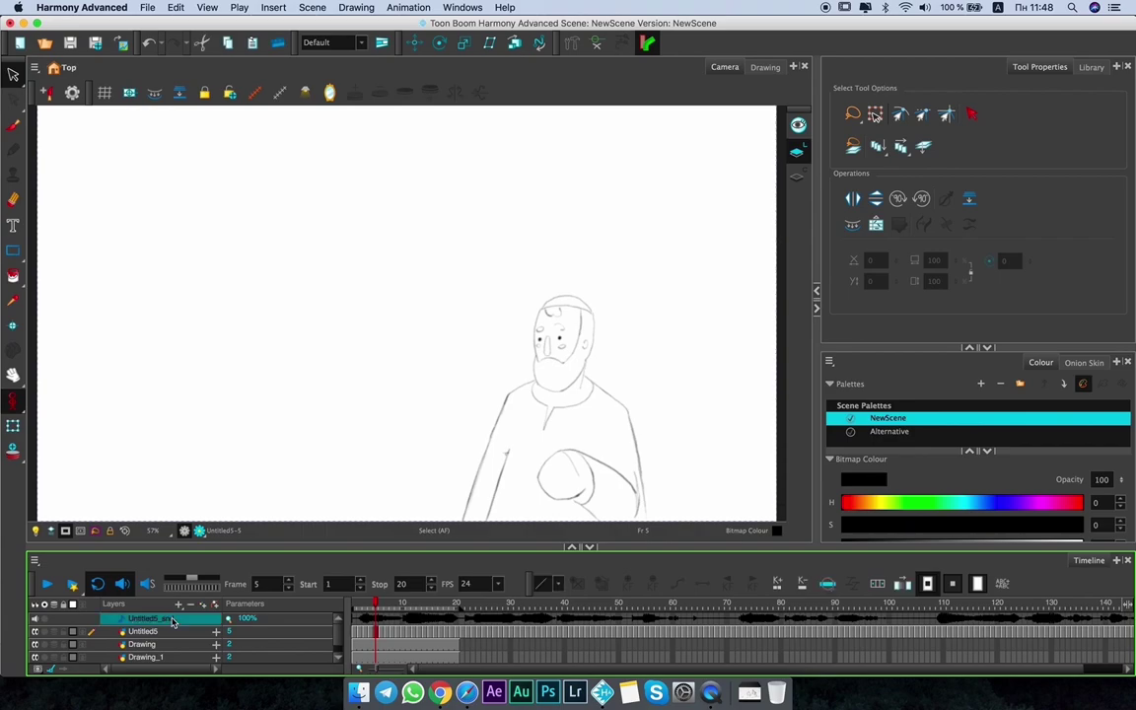
{"action": "left_click", "coordinate": [192, 603]}
{"action": "left_click_drag", "start_coordinate": [460, 619], "coordinate": [1130, 560]}
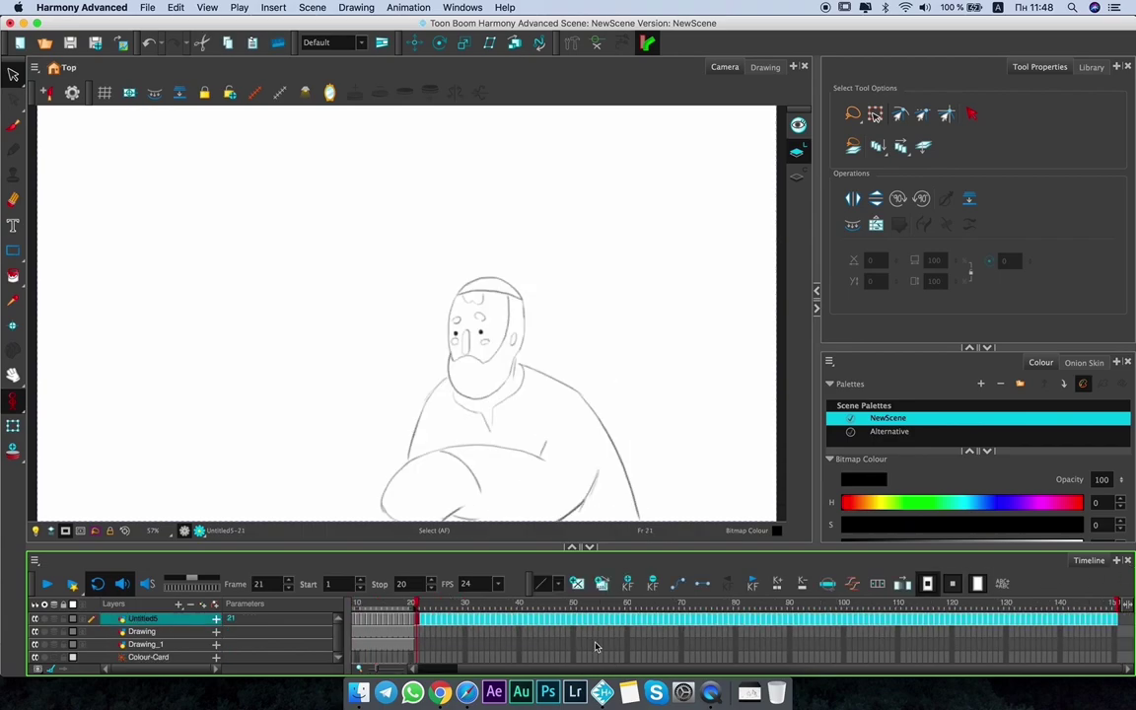
{"action": "key", "text": "Delete"}
Step back and forth through the first frames of the Untitled5 layer to examine how its drawings change.
{"action": "left_click", "coordinate": [356, 620]}
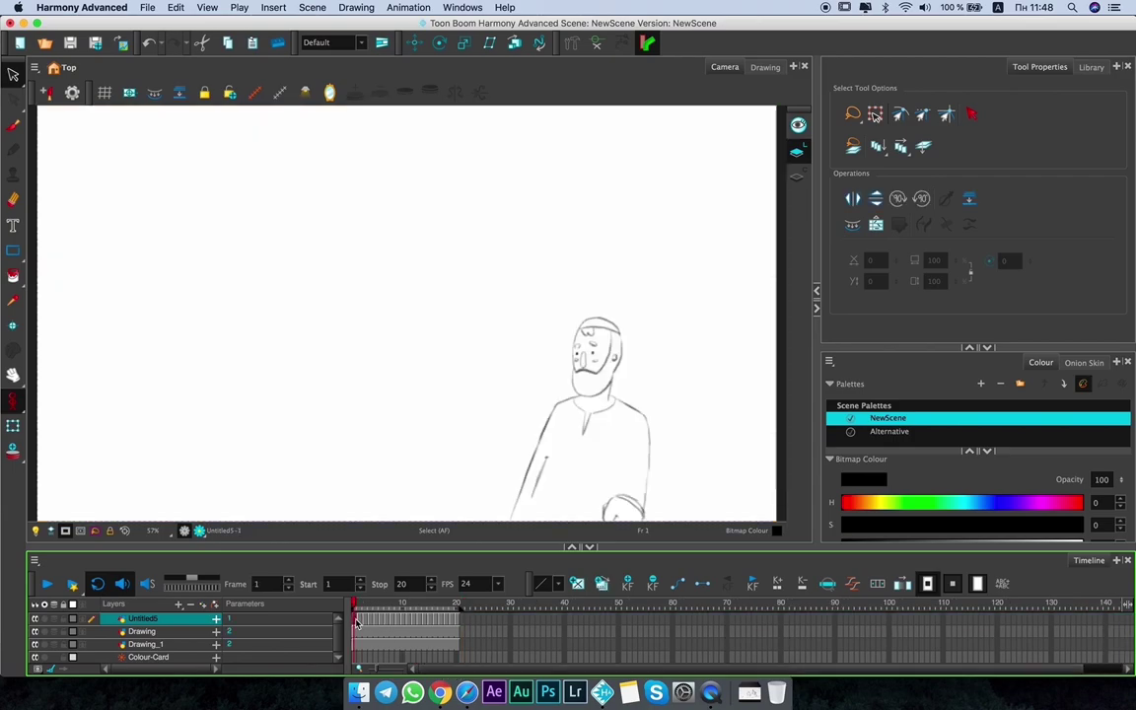
{"action": "left_click", "coordinate": [361, 620]}
{"action": "key", "text": "period"}
{"action": "key", "text": "period"}
{"action": "key", "text": "period"}
{"action": "key", "text": "period"}
{"action": "key", "text": "period"}
{"action": "key", "text": "comma"}
{"action": "key", "text": "comma"}
{"action": "key", "text": "comma"}
{"action": "left_click", "coordinate": [355, 621]}
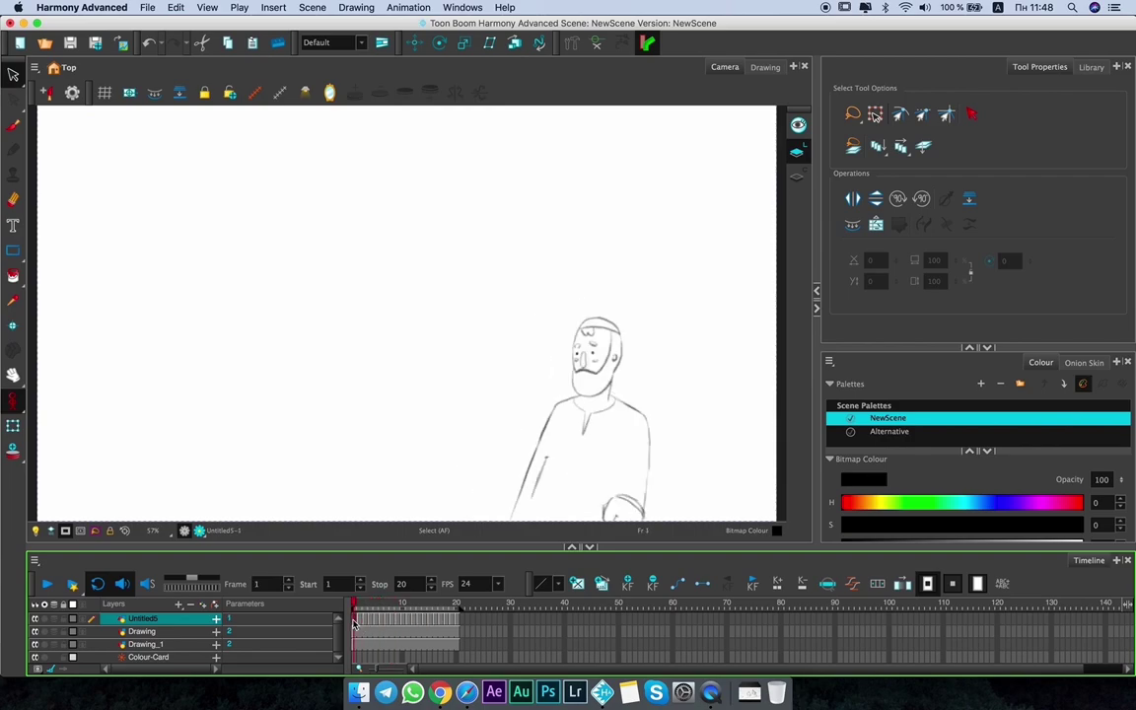
{"action": "key", "text": "period"}
{"action": "key", "text": "period"}
{"action": "key", "text": "period"}
Set the exposure of all 20 Untitled5 drawings to 2 frames each.
{"action": "left_click_drag", "start_coordinate": [458, 619], "coordinate": [332, 615]}
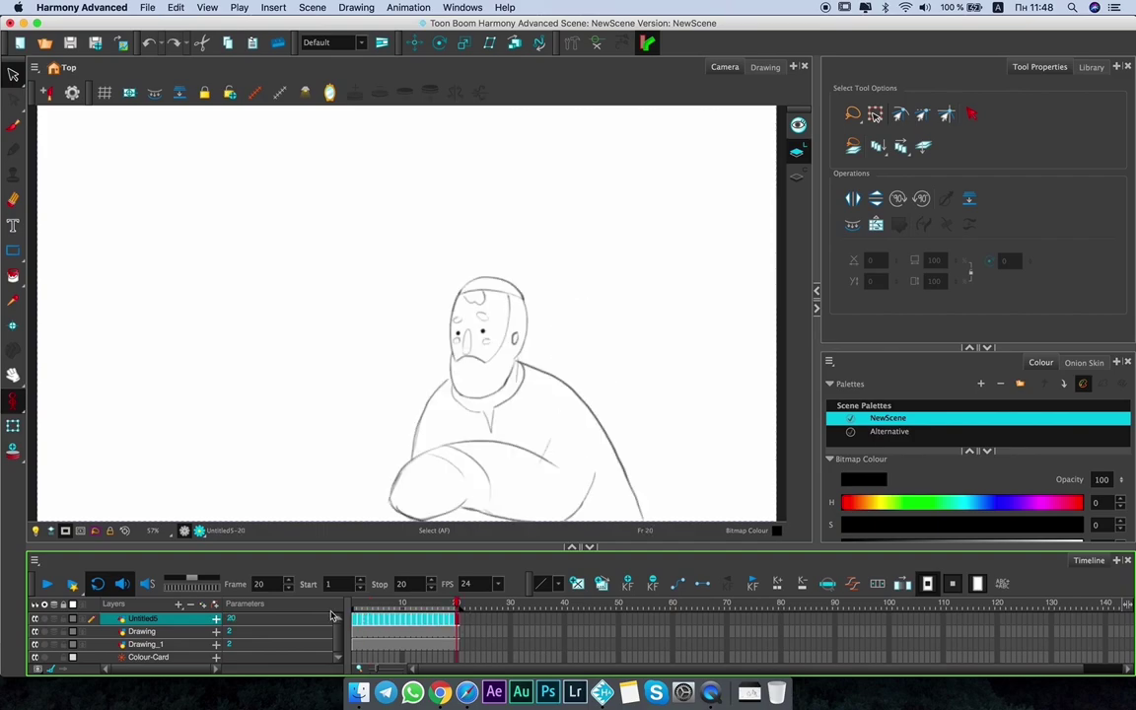
{"action": "right_click", "coordinate": [391, 624]}
{"action": "mouse_move", "coordinate": [550, 411]}
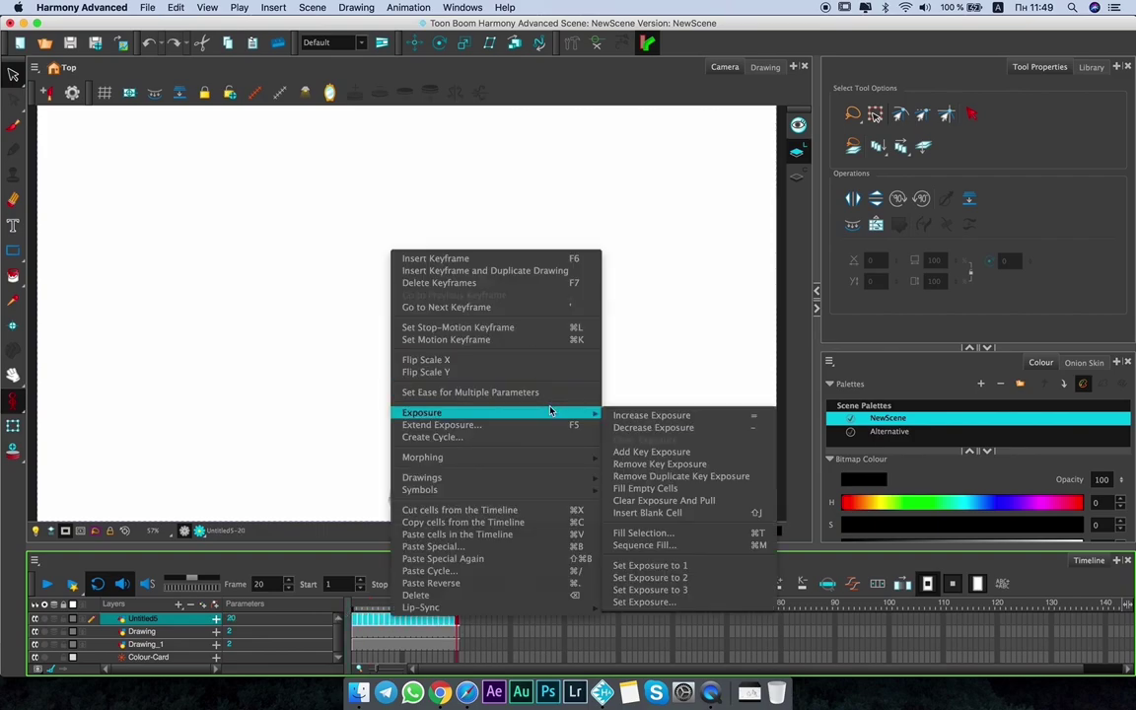
{"action": "left_click", "coordinate": [689, 584]}
{"action": "left_click", "coordinate": [528, 631]}
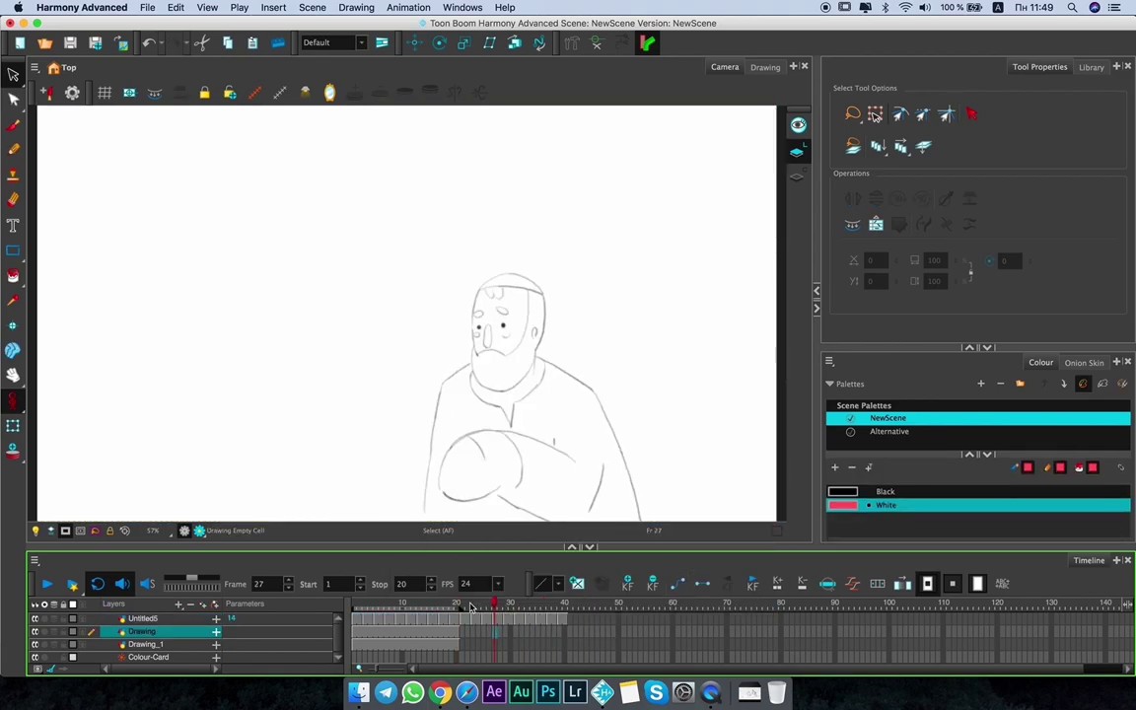
Set the exposure of all Untitled5 drawings back to 1 frame each.
{"action": "left_click", "coordinate": [567, 622]}
{"action": "left_click_drag", "start_coordinate": [567, 622], "coordinate": [357, 619]}
{"action": "right_click", "coordinate": [382, 622]}
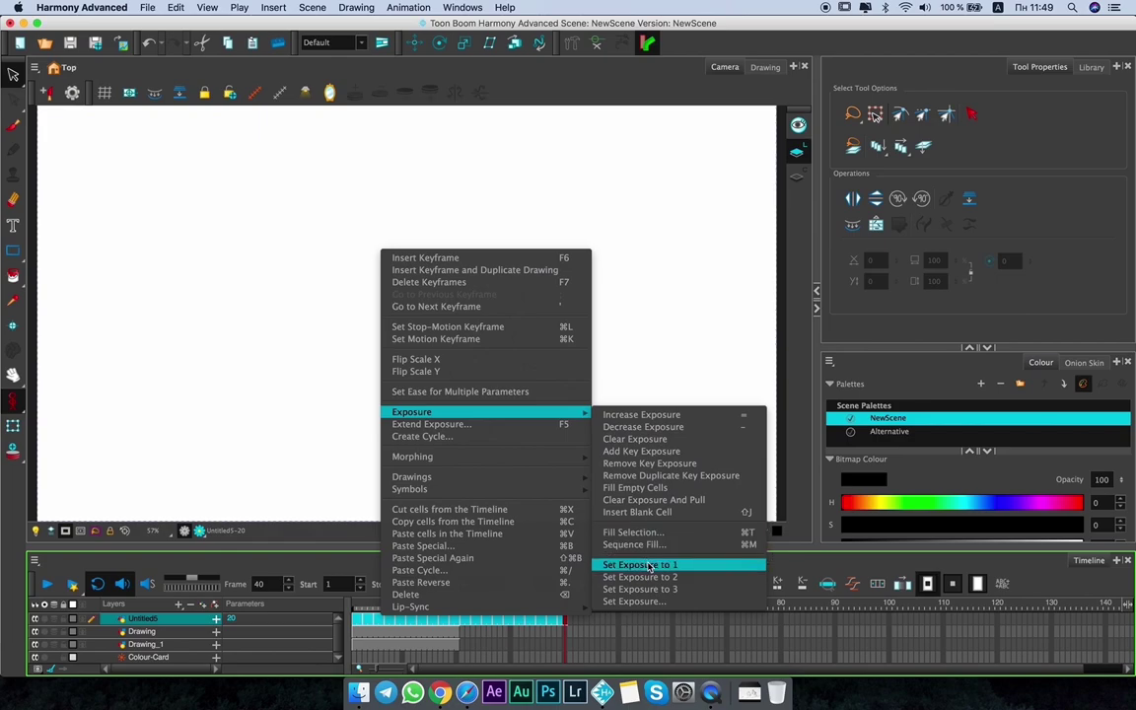
{"action": "left_click", "coordinate": [648, 564]}
{"action": "left_click", "coordinate": [459, 606]}
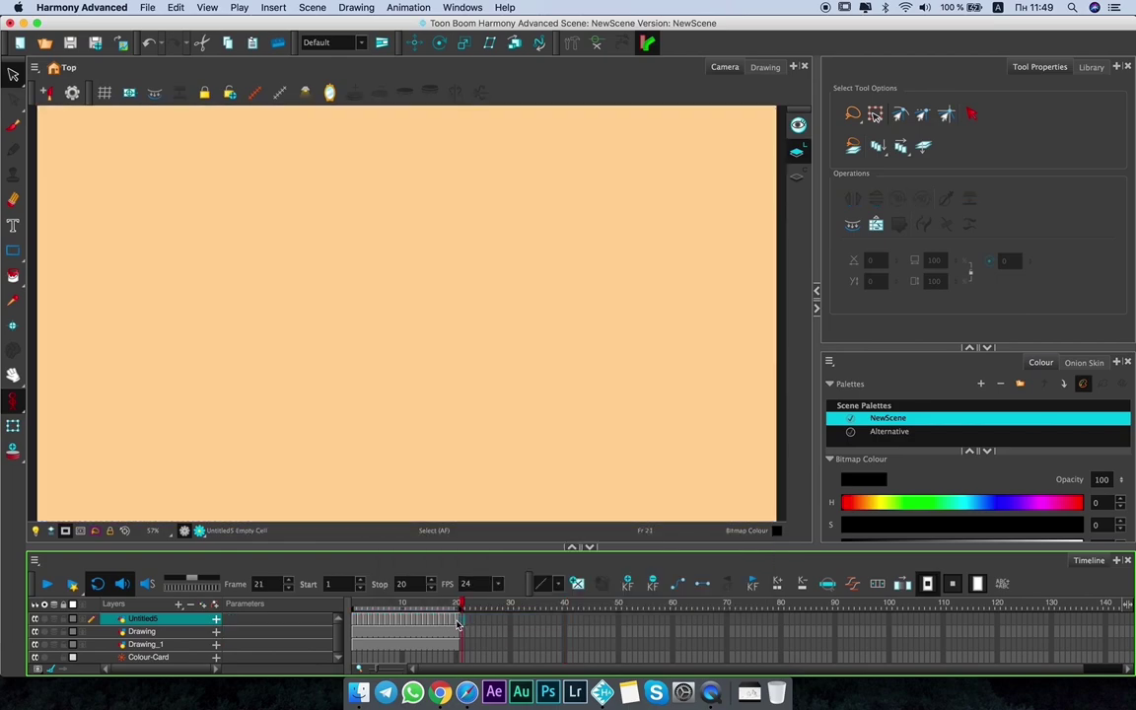
Create a cycle from the 20 Untitled5 frames with 3 as the number of cycles, and scrub through the repeated frames.
{"action": "left_click_drag", "start_coordinate": [455, 620], "coordinate": [361, 620]}
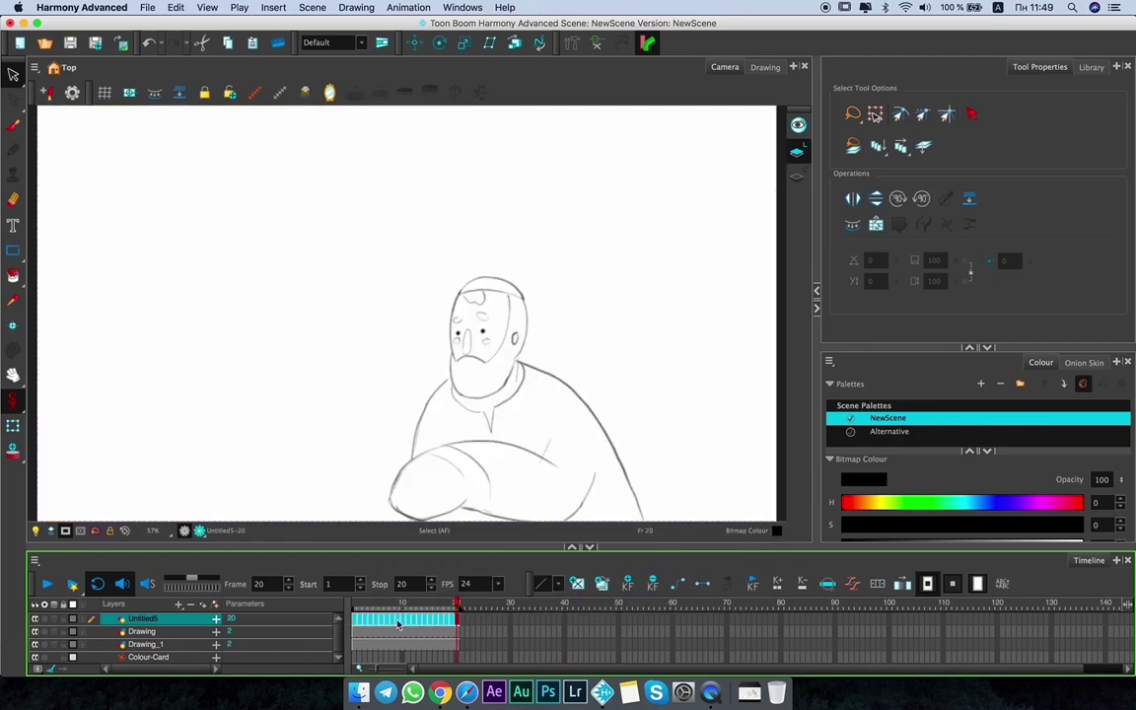
{"action": "left_click", "coordinate": [398, 607]}
{"action": "left_click_drag", "start_coordinate": [457, 619], "coordinate": [355, 620]}
{"action": "right_click", "coordinate": [375, 619]}
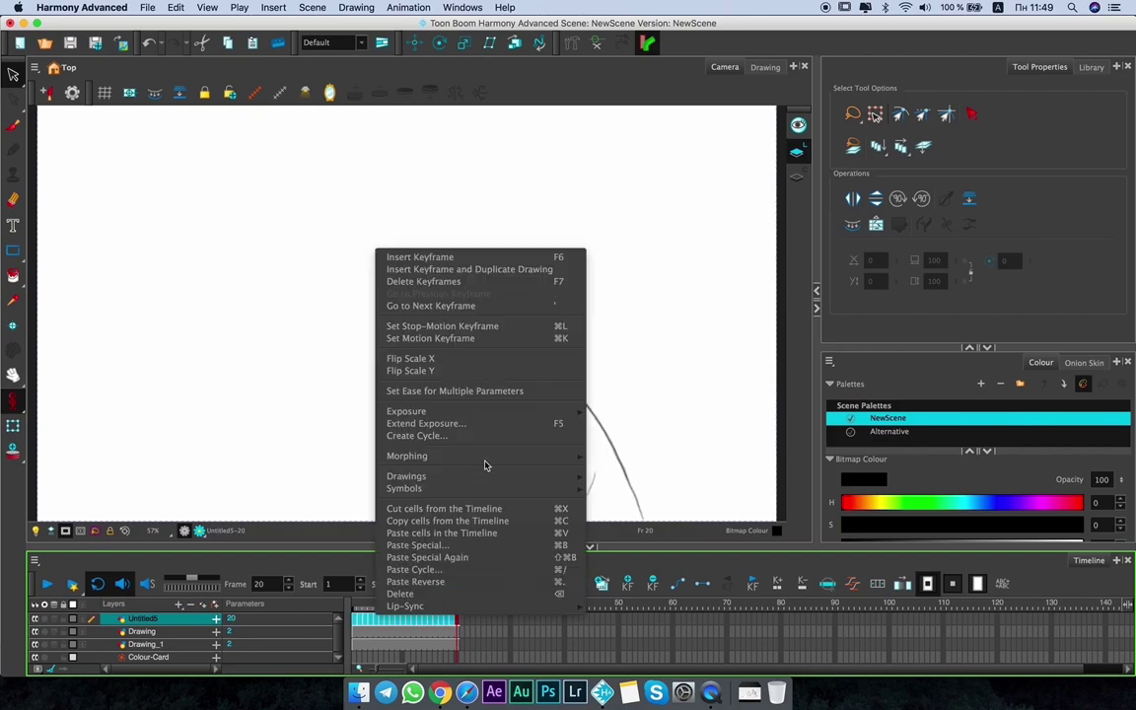
{"action": "left_click", "coordinate": [516, 435]}
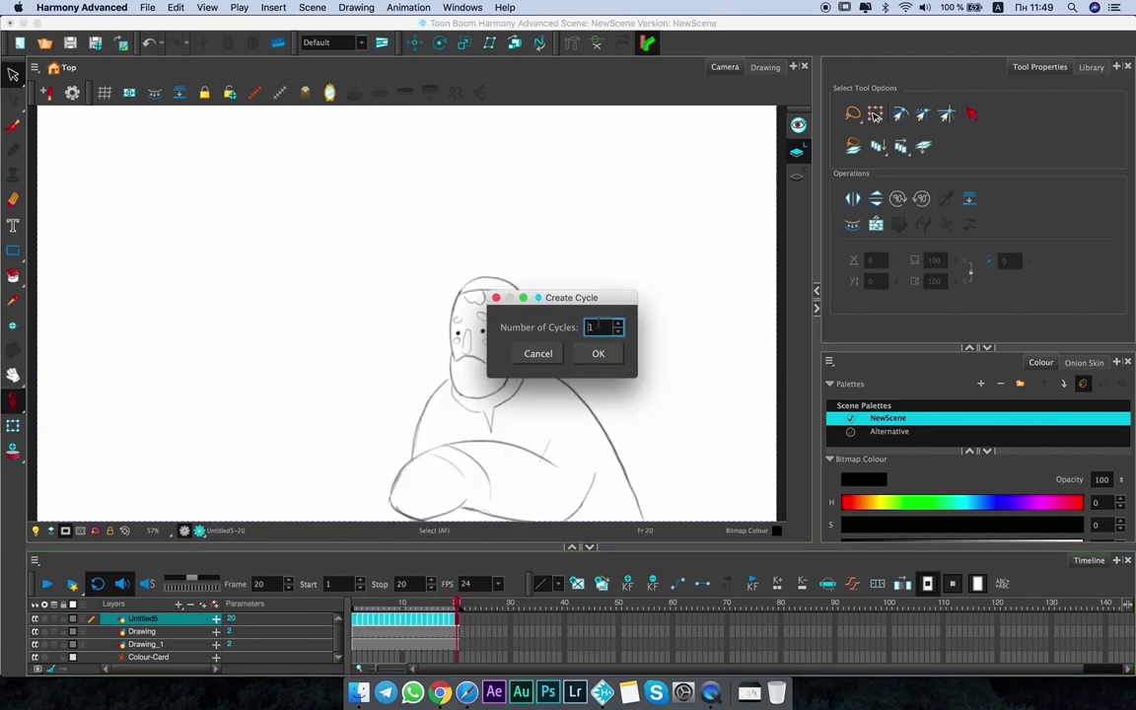
{"action": "type", "text": "3"}
{"action": "left_click", "coordinate": [602, 355]}
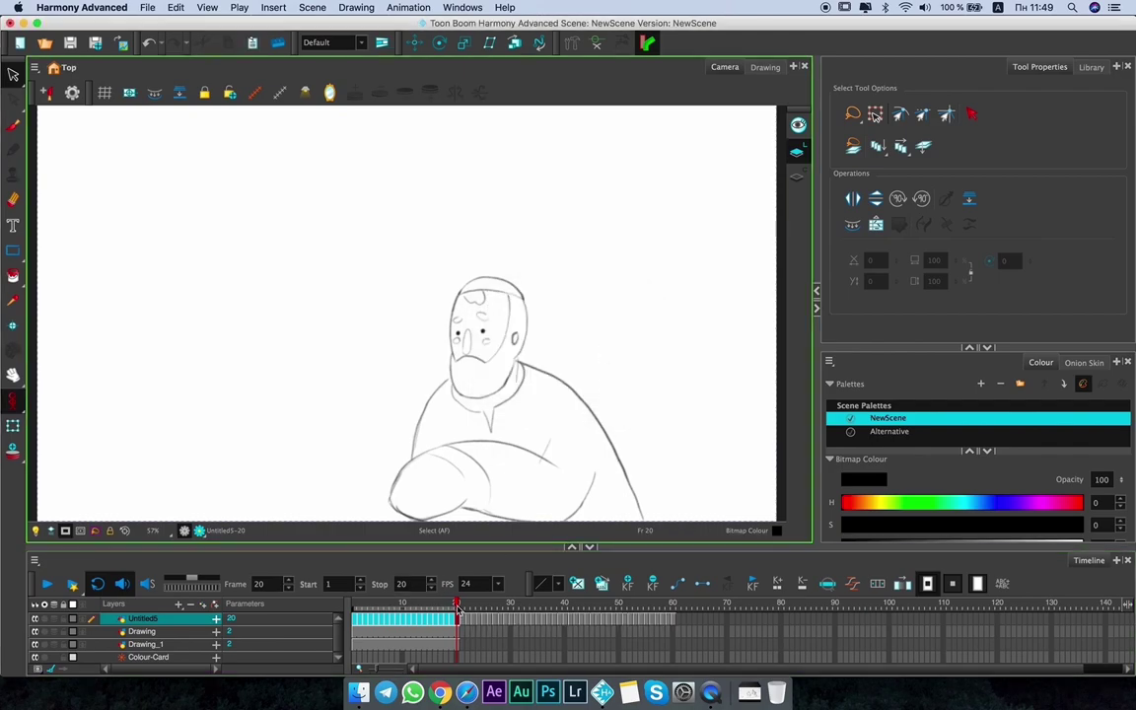
{"action": "left_click", "coordinate": [471, 606]}
{"action": "left_click_drag", "start_coordinate": [471, 605], "coordinate": [653, 605]}
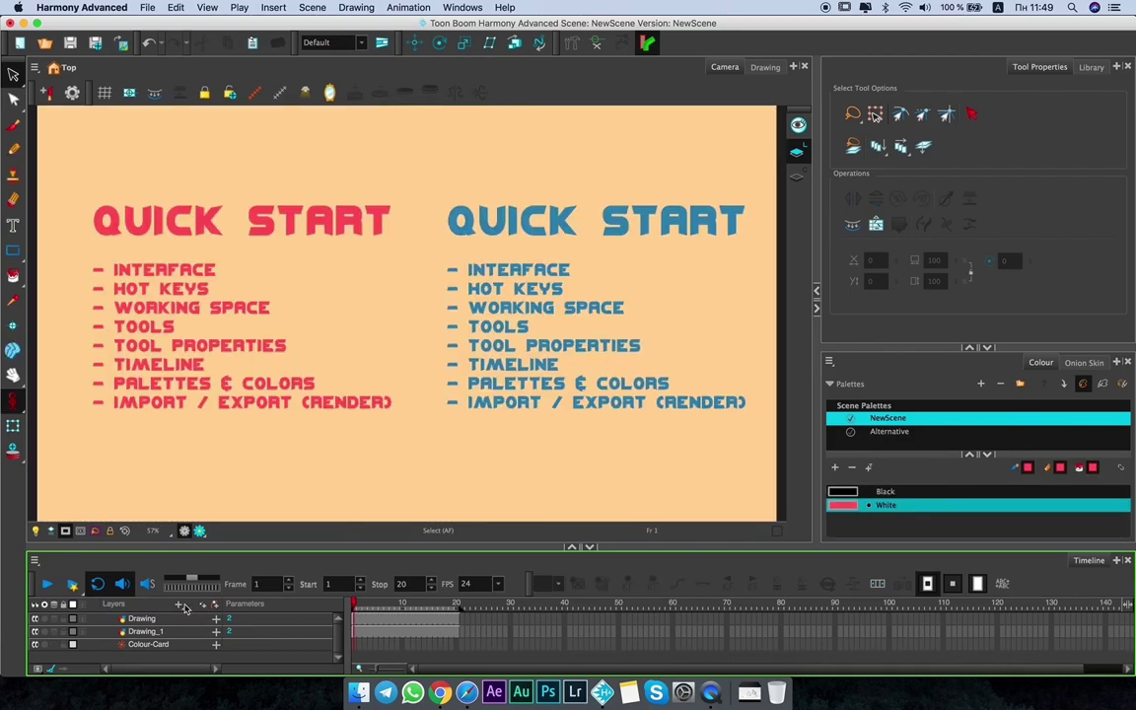
Open the sound import file browser to examine the available WAV files, and close it without importing.
{"action": "left_click", "coordinate": [150, 7]}
{"action": "mouse_move", "coordinate": [197, 189]}
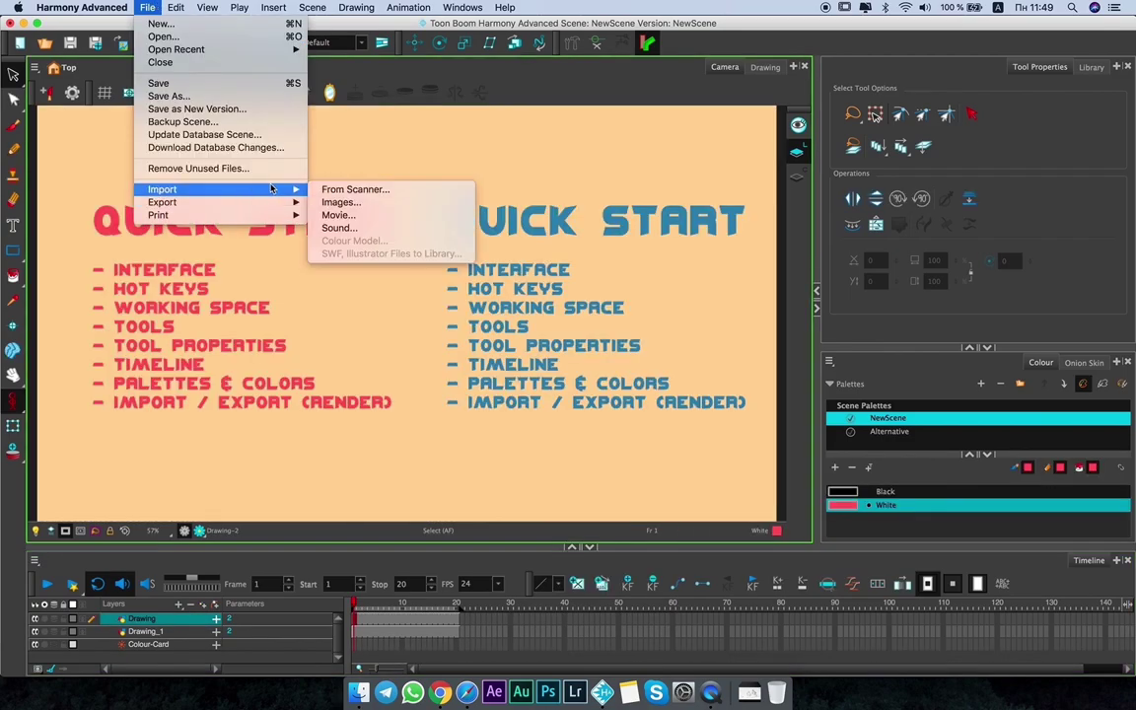
{"action": "left_click", "coordinate": [353, 228]}
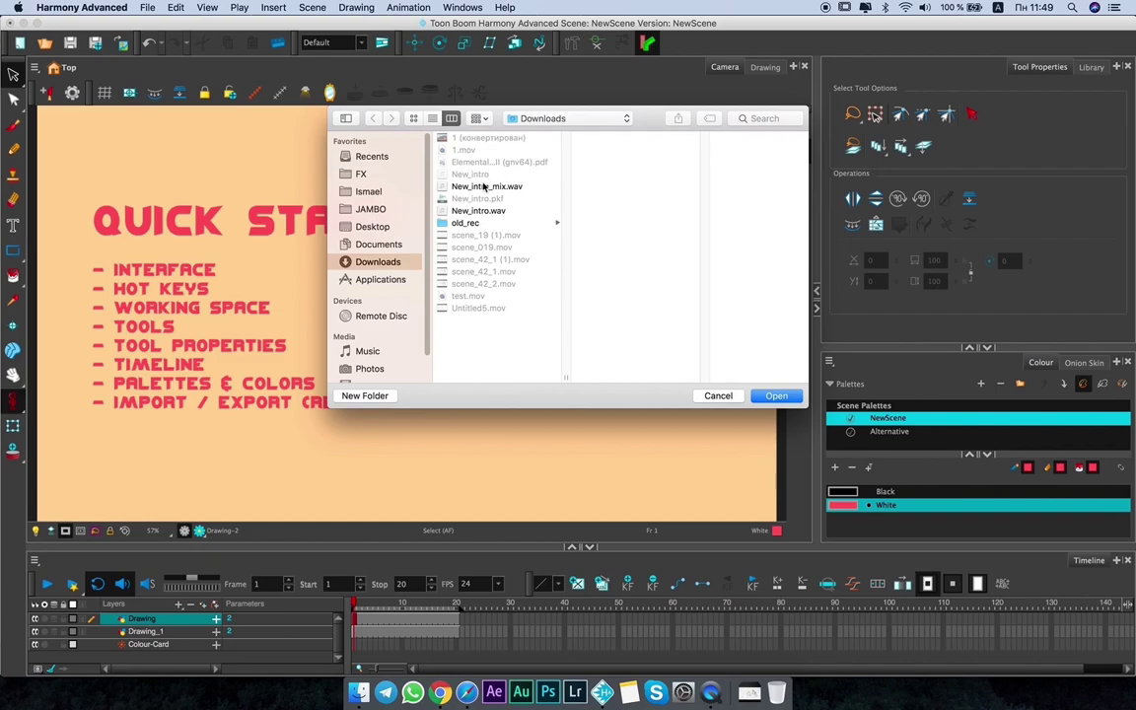
{"action": "left_click", "coordinate": [718, 395]}
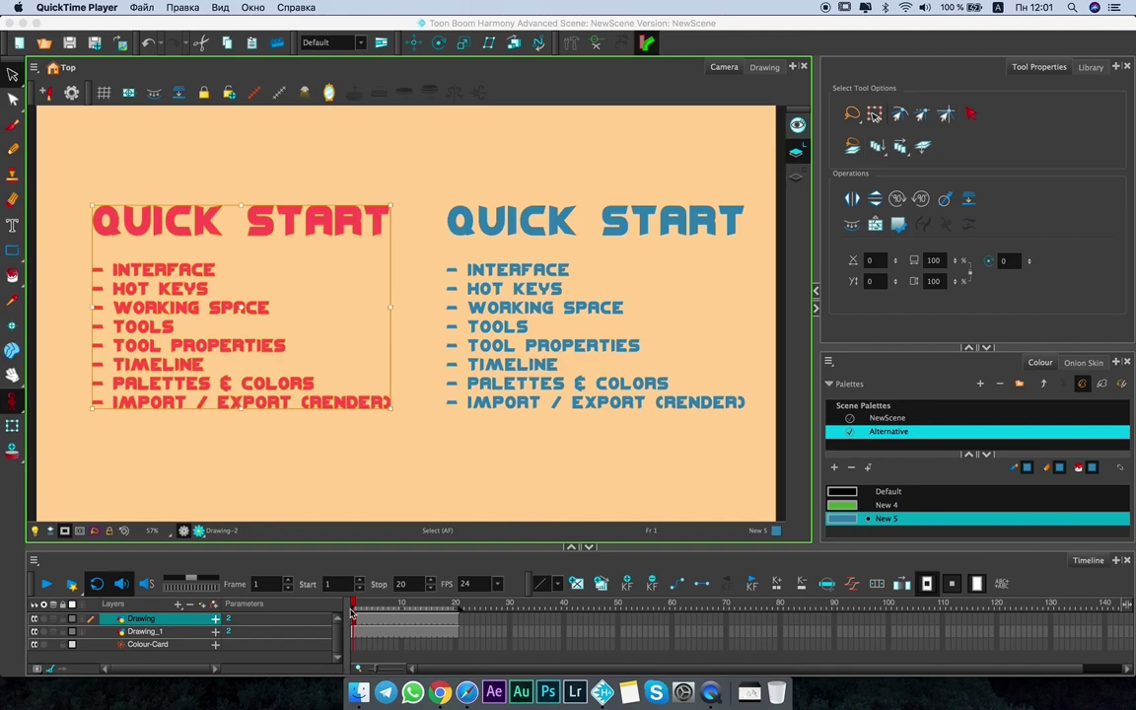
Switch to Finder and open the Scene_014 scene in Harmony.
{"action": "left_click", "coordinate": [358, 691]}
{"action": "double_click", "coordinate": [706, 412]}
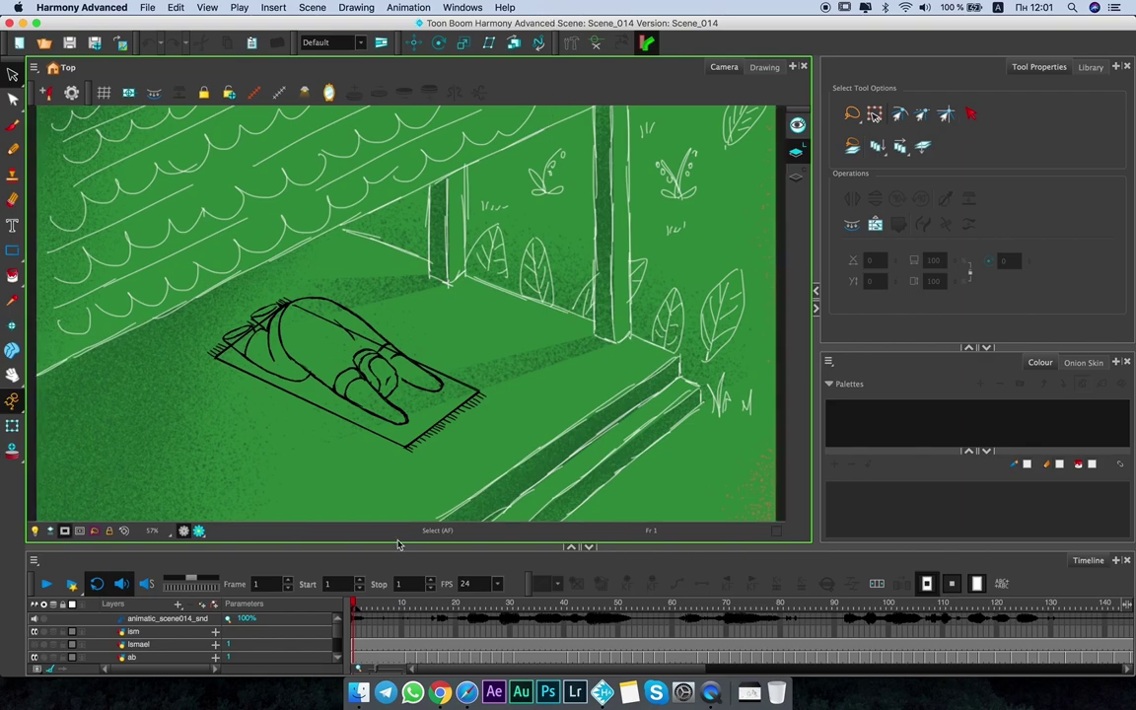
Set the playback stop frame to 40, play the scene, and return to frame 1.
{"action": "mouse_move", "coordinate": [355, 603]}
{"action": "left_mouse_down"}
{"action": "mouse_move", "coordinate": [615, 604]}
{"action": "mouse_move", "coordinate": [572, 597]}
{"action": "mouse_move", "coordinate": [567, 611]}
{"action": "left_mouse_up"}
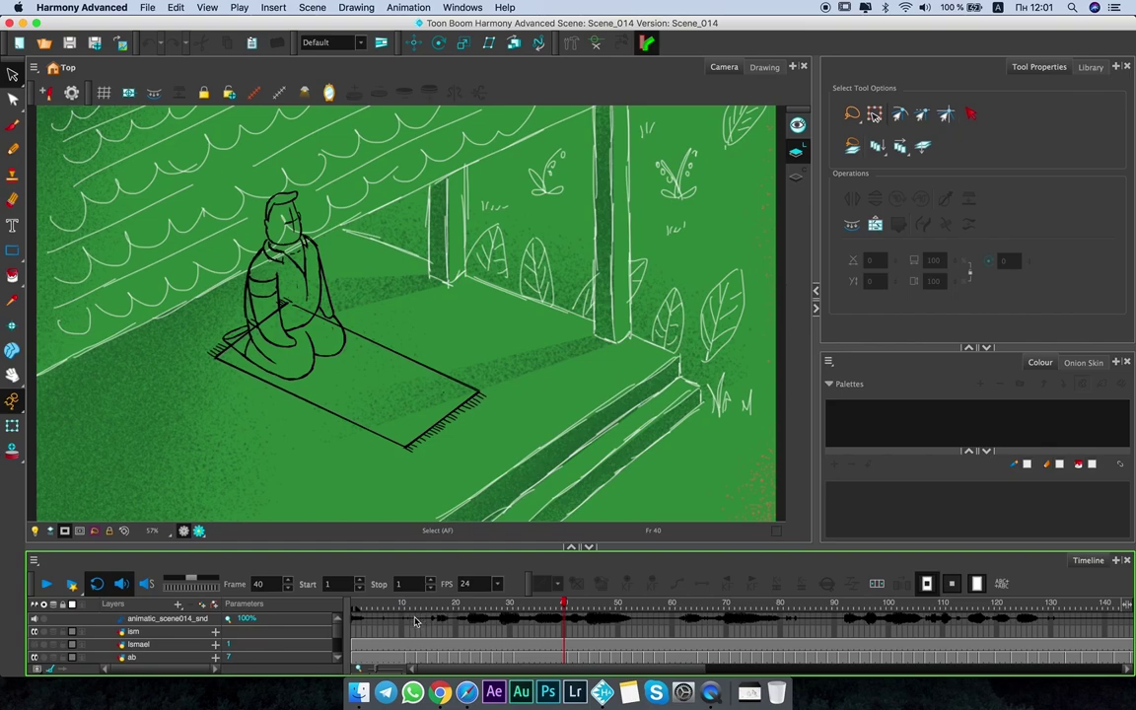
{"action": "key", "text": "Return"}
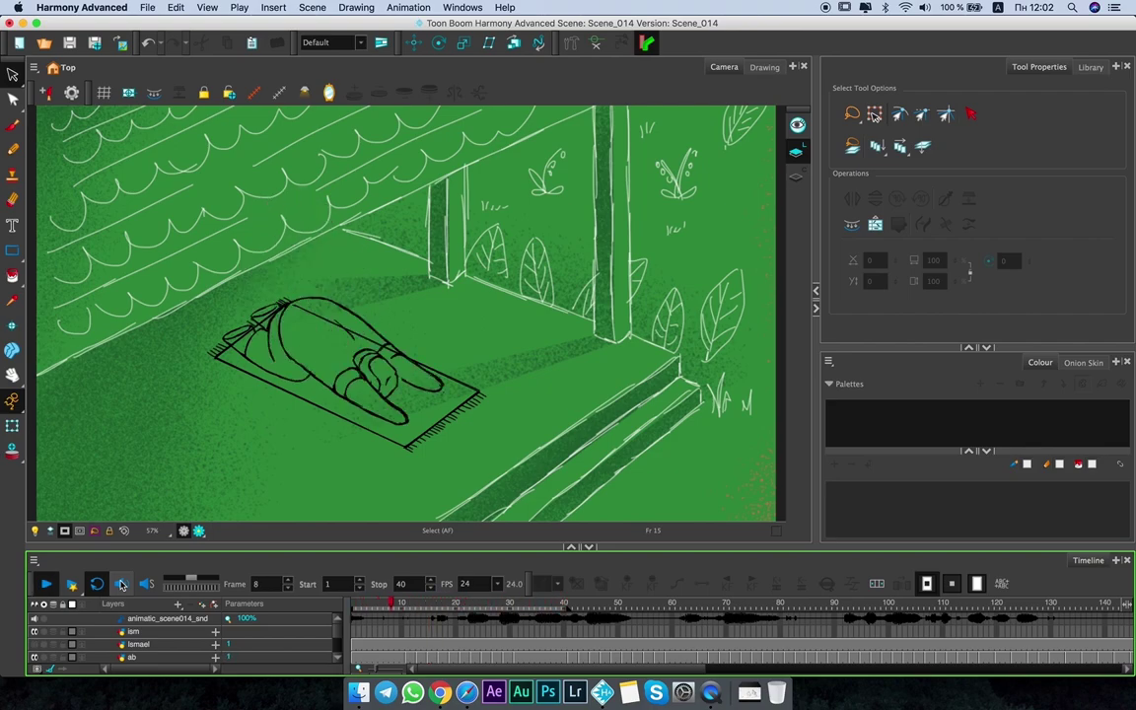
{"action": "key", "text": "Return"}
{"action": "key", "text": "shift+comma"}
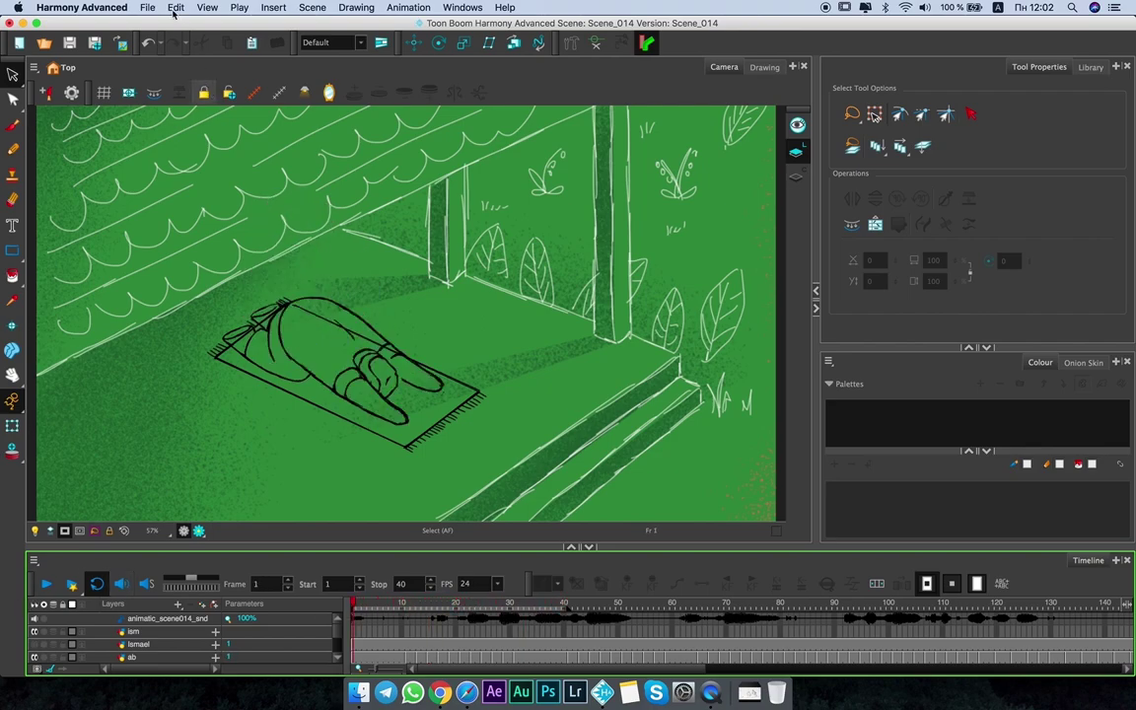
Start an image export of the scene with PNG as file type and Colour with Transparency as colour mode.
{"action": "left_click", "coordinate": [147, 7]}
{"action": "mouse_move", "coordinate": [235, 202]}
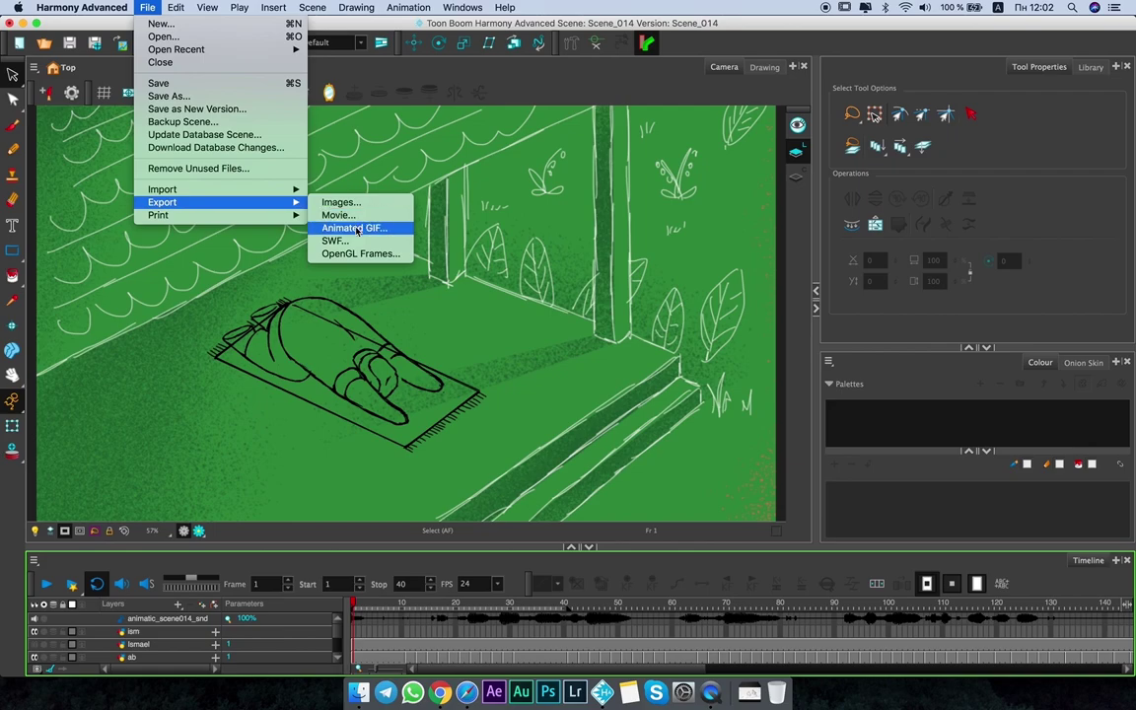
{"action": "left_click", "coordinate": [362, 203]}
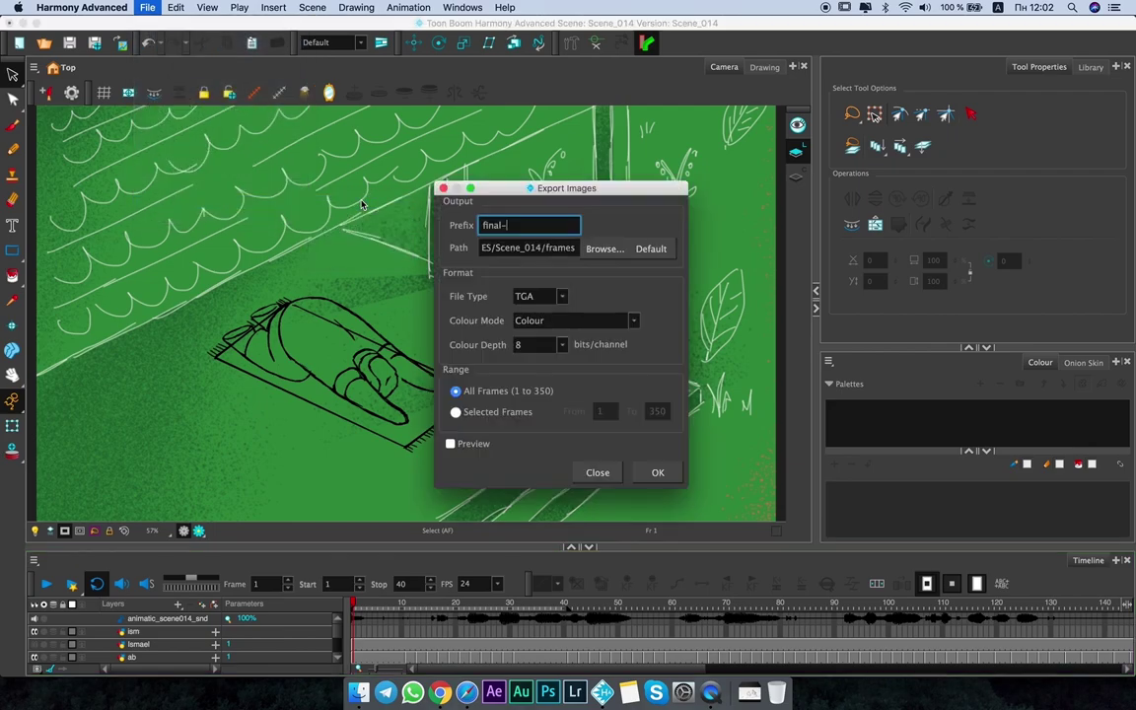
{"action": "left_click", "coordinate": [538, 296]}
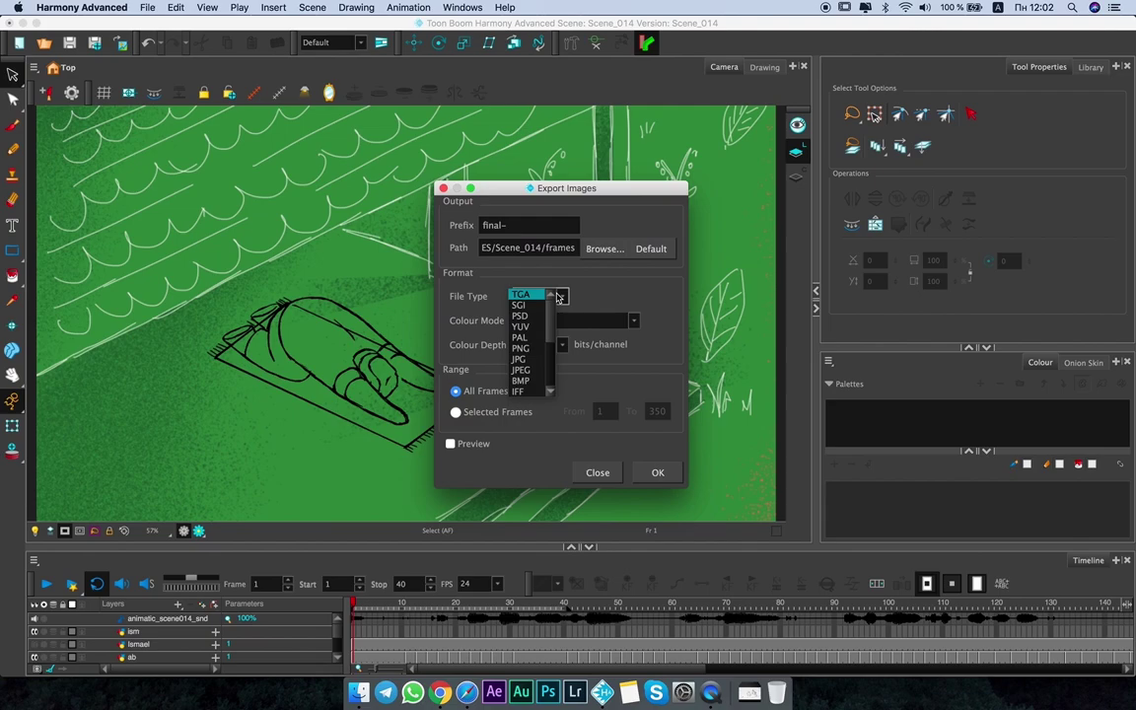
{"action": "left_click", "coordinate": [532, 350]}
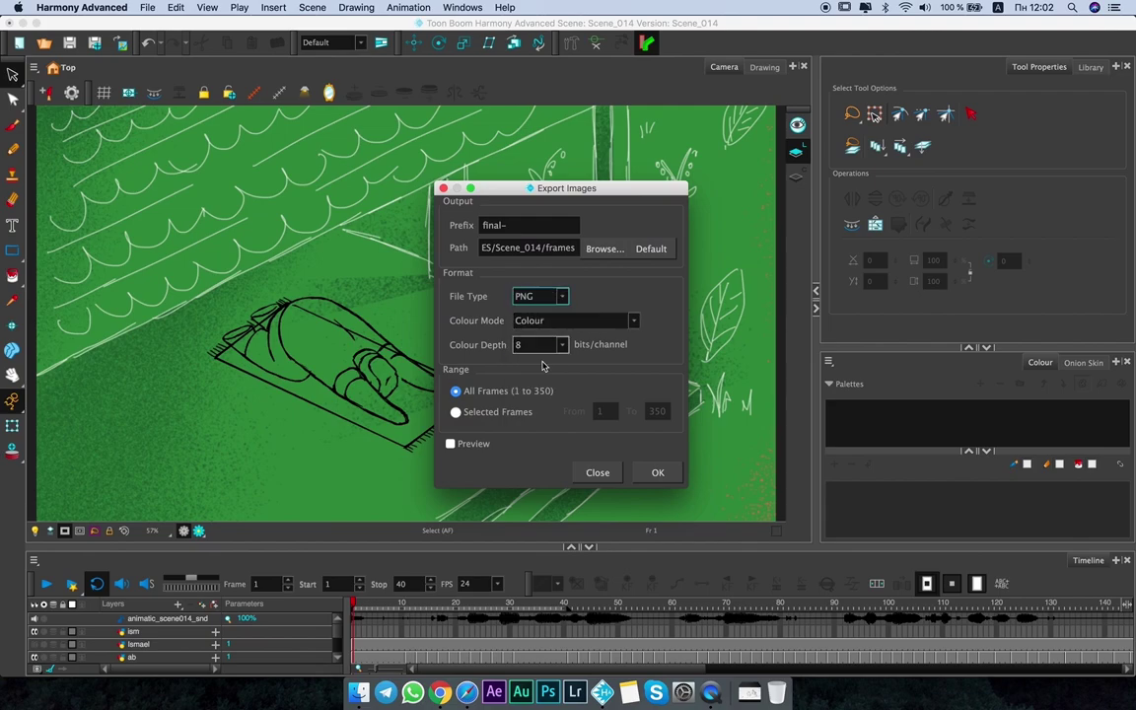
{"action": "left_click", "coordinate": [607, 321]}
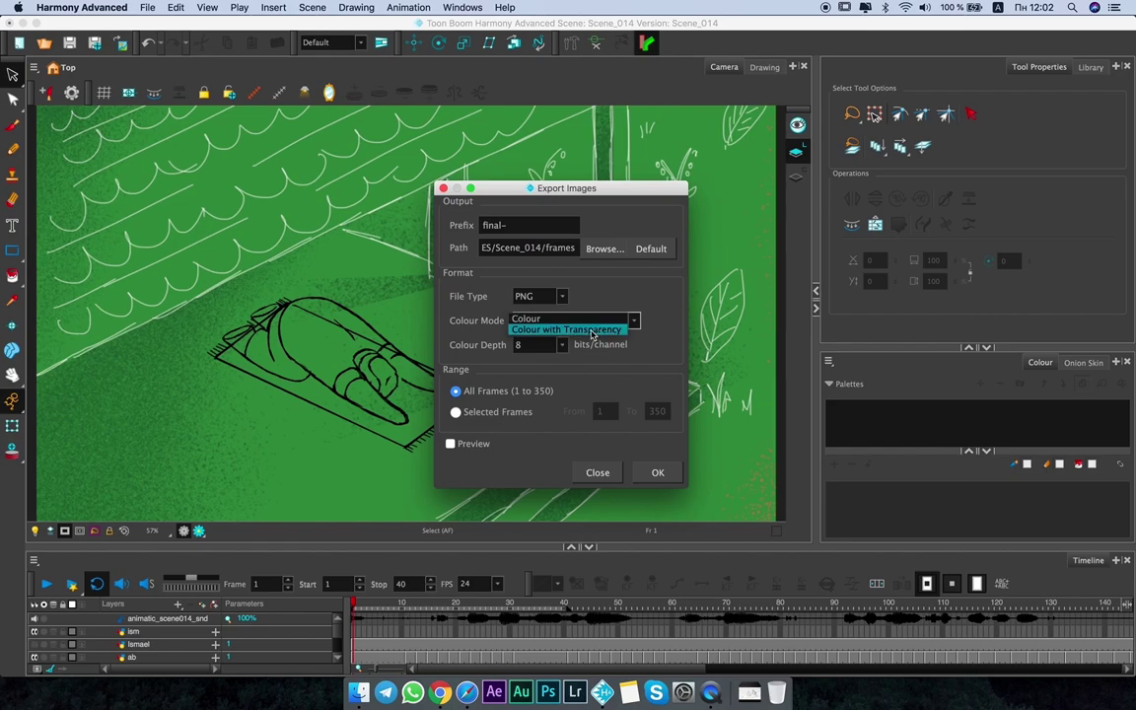
{"action": "left_click", "coordinate": [582, 330]}
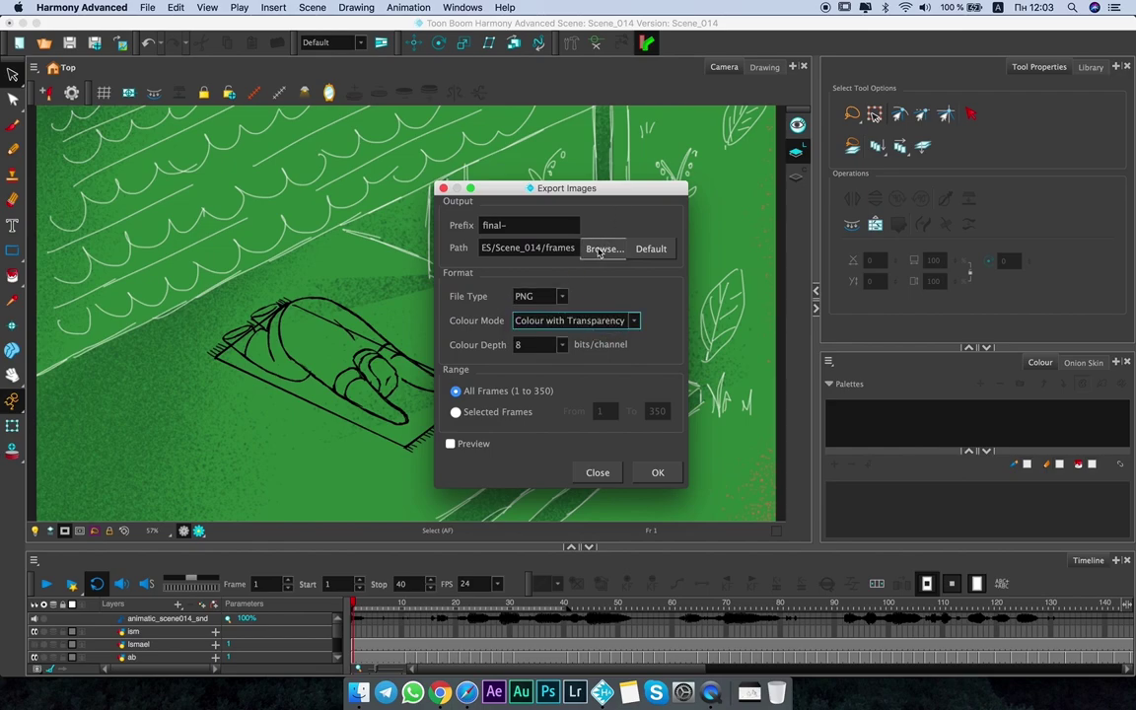
Limit the image export range to frames 1 to 40, and close the export settings without exporting.
{"action": "left_click", "coordinate": [484, 414]}
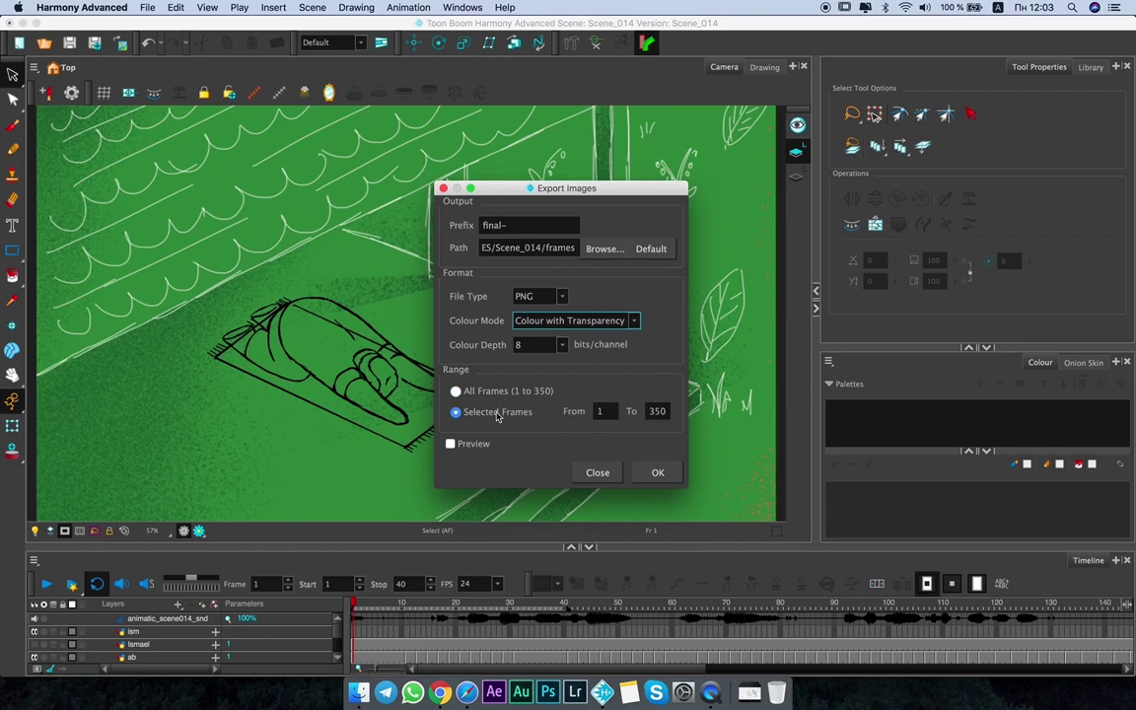
{"action": "left_click", "coordinate": [512, 393]}
{"action": "left_click", "coordinate": [488, 412]}
{"action": "left_click", "coordinate": [662, 411]}
{"action": "key", "text": "shift+Tab"}
{"action": "type", "text": "40"}
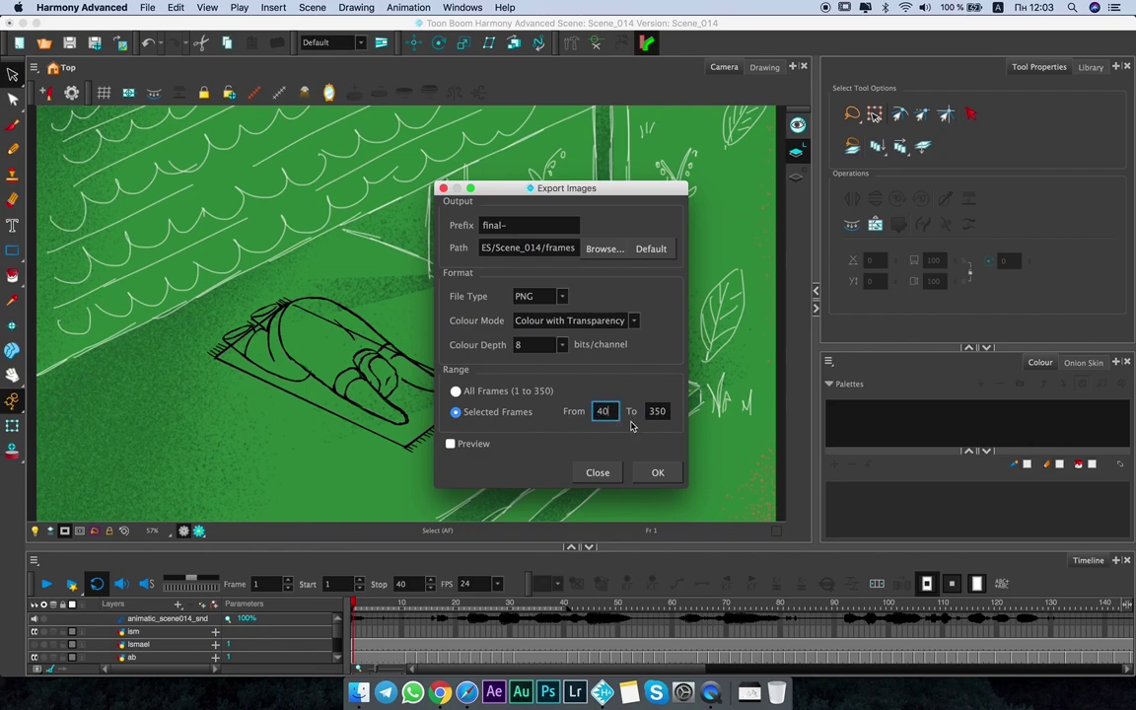
{"action": "key", "text": "Tab"}
{"action": "type", "text": "40"}
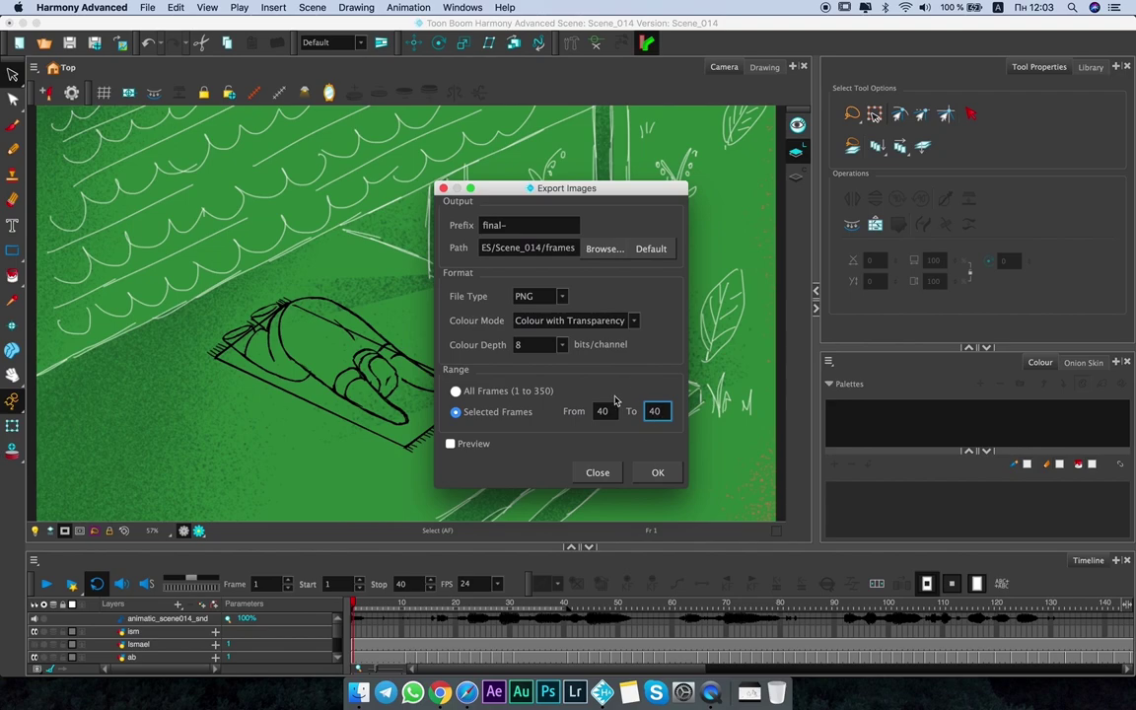
{"action": "double_click", "coordinate": [602, 412]}
{"action": "type", "text": "1"}
{"action": "key", "text": "Tab"}
{"action": "key", "text": "Tab"}
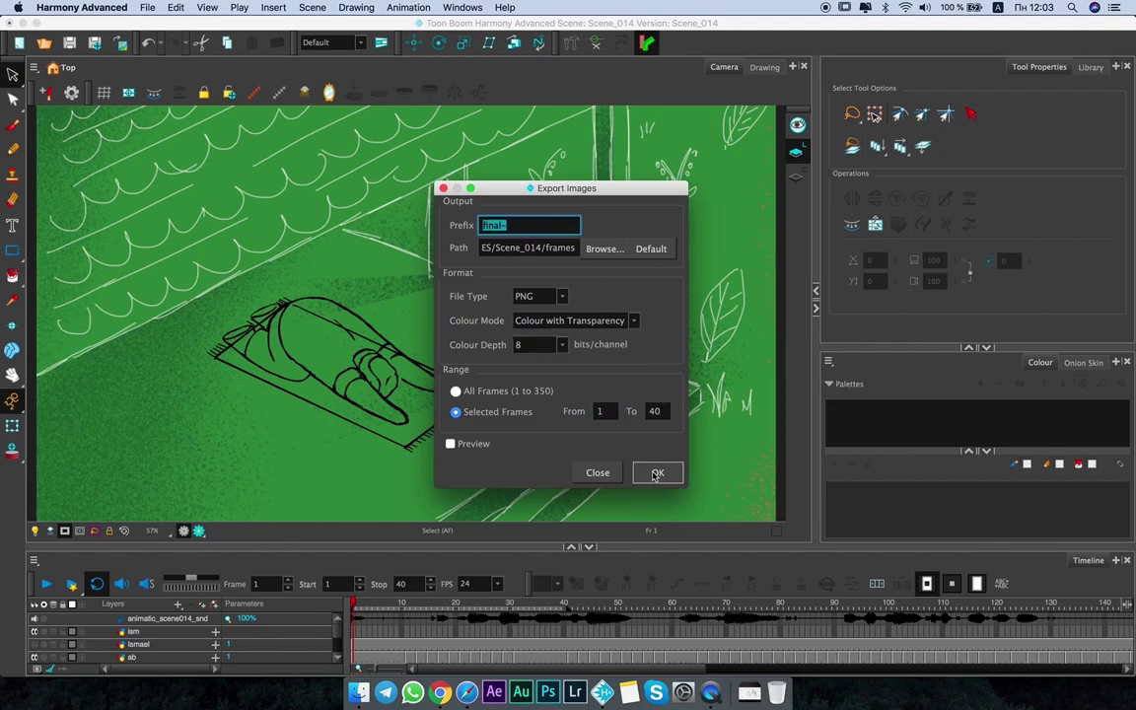
{"action": "left_click", "coordinate": [597, 473]}
Start a movie export of the scene with shot.mov as output file and frames 1 to 40 as range.
{"action": "left_click", "coordinate": [147, 7]}
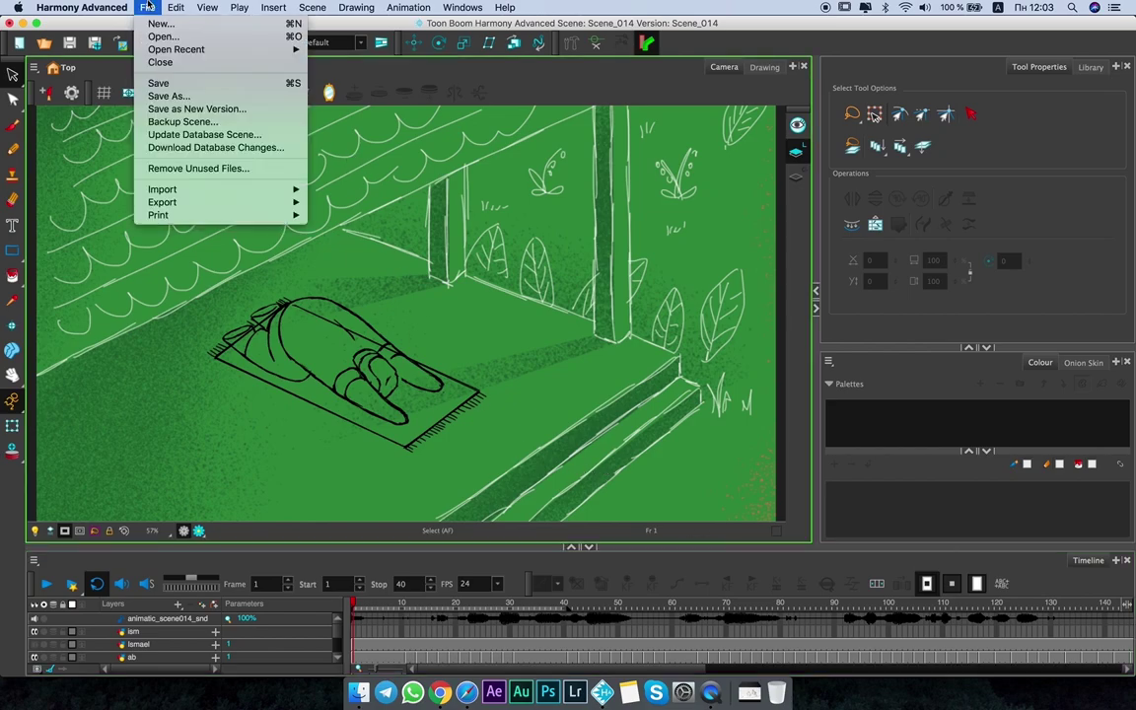
{"action": "mouse_move", "coordinate": [267, 202]}
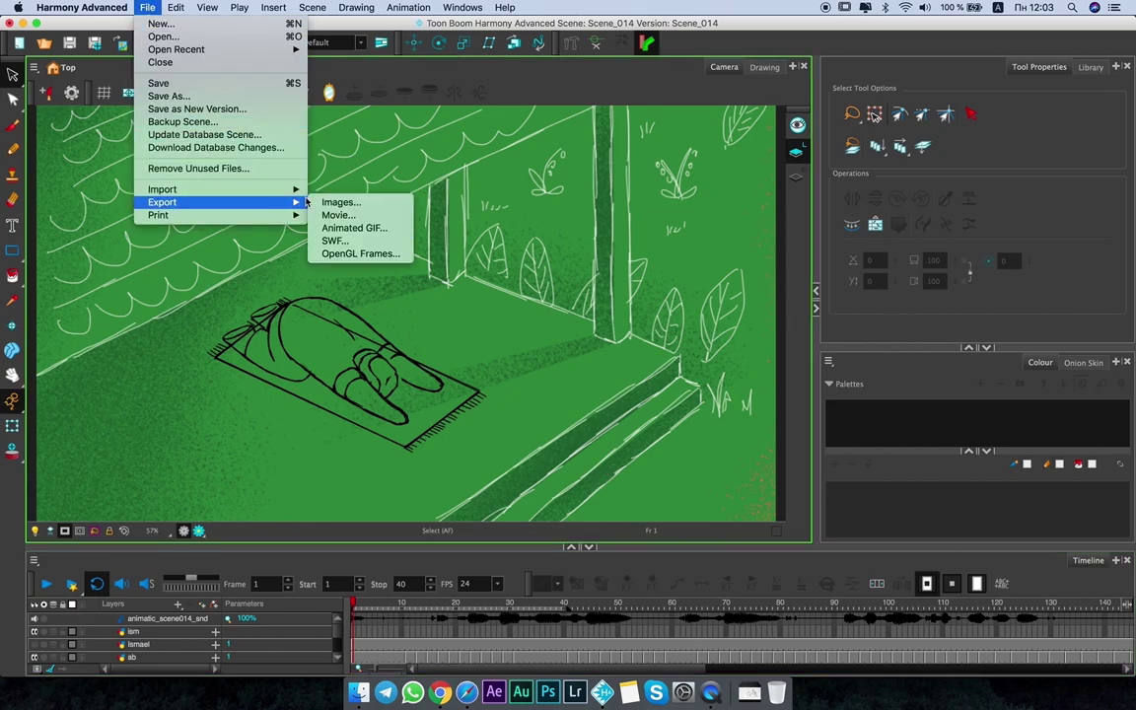
{"action": "left_click", "coordinate": [362, 216]}
{"action": "left_click_drag", "start_coordinate": [525, 30], "coordinate": [683, 105]}
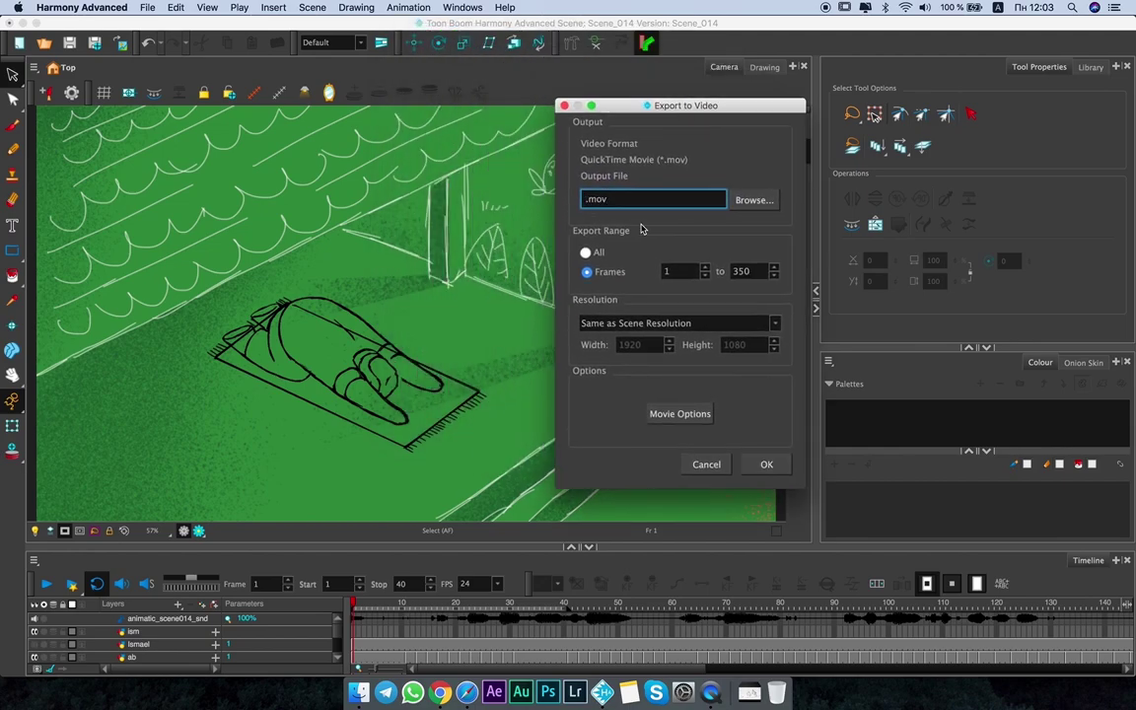
{"action": "type", "text": "shot"}
{"action": "left_click", "coordinate": [706, 273]}
{"action": "key", "text": "Tab"}
{"action": "type", "text": "40"}
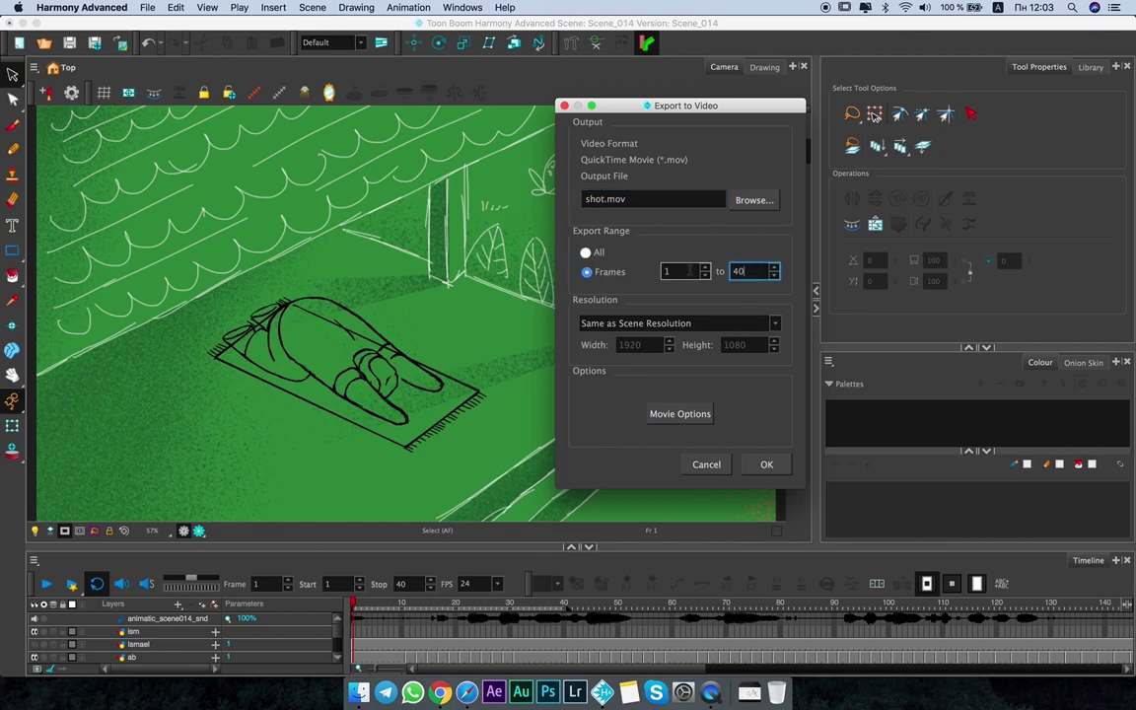
Try 1/2 of Scene Resolution for the movie, and restore Same as Scene Resolution.
{"action": "left_click", "coordinate": [641, 323]}
{"action": "left_click", "coordinate": [691, 321]}
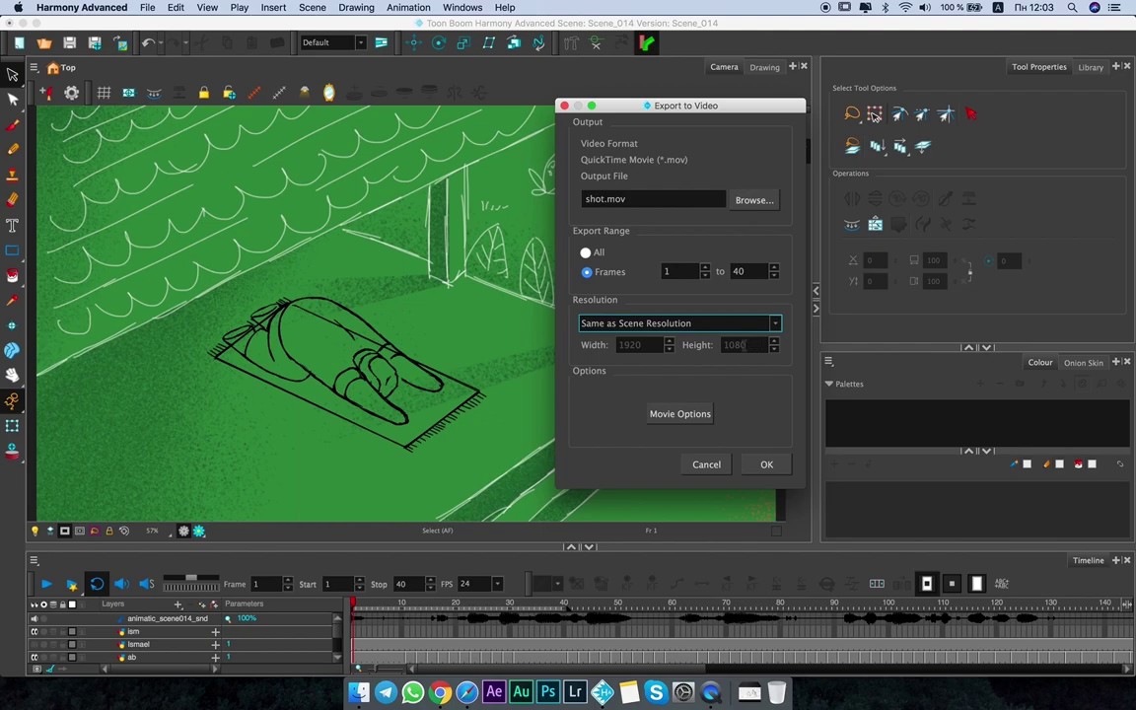
{"action": "left_click", "coordinate": [646, 324]}
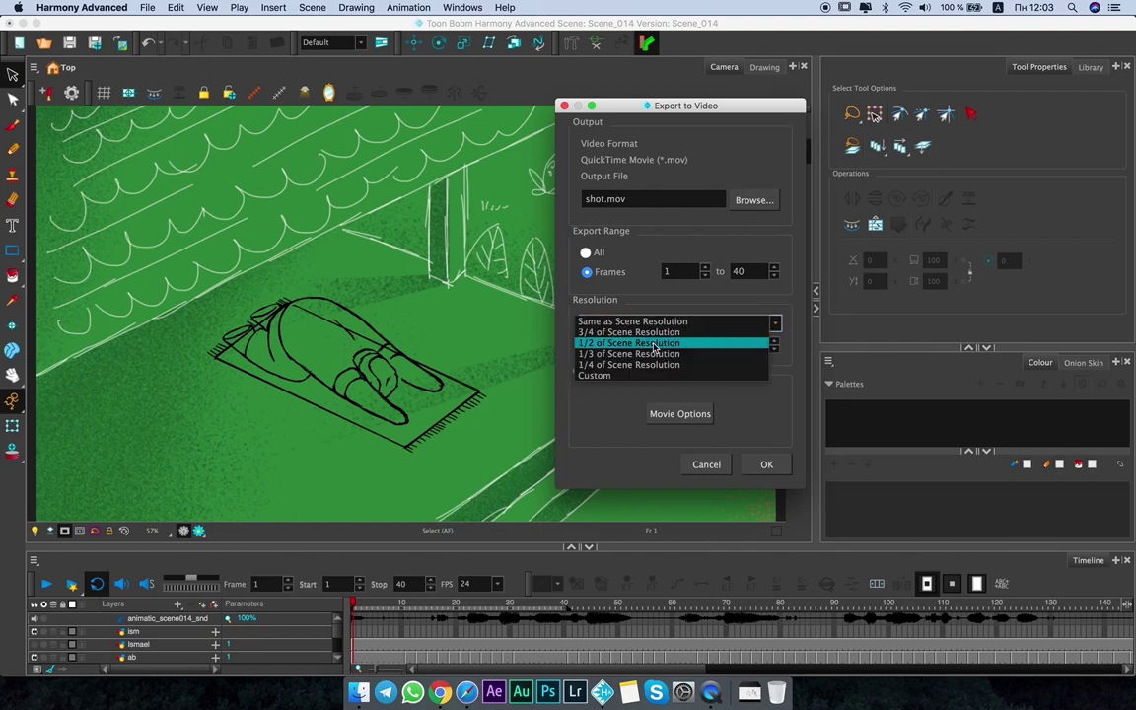
{"action": "left_click", "coordinate": [652, 345]}
{"action": "left_click", "coordinate": [631, 322]}
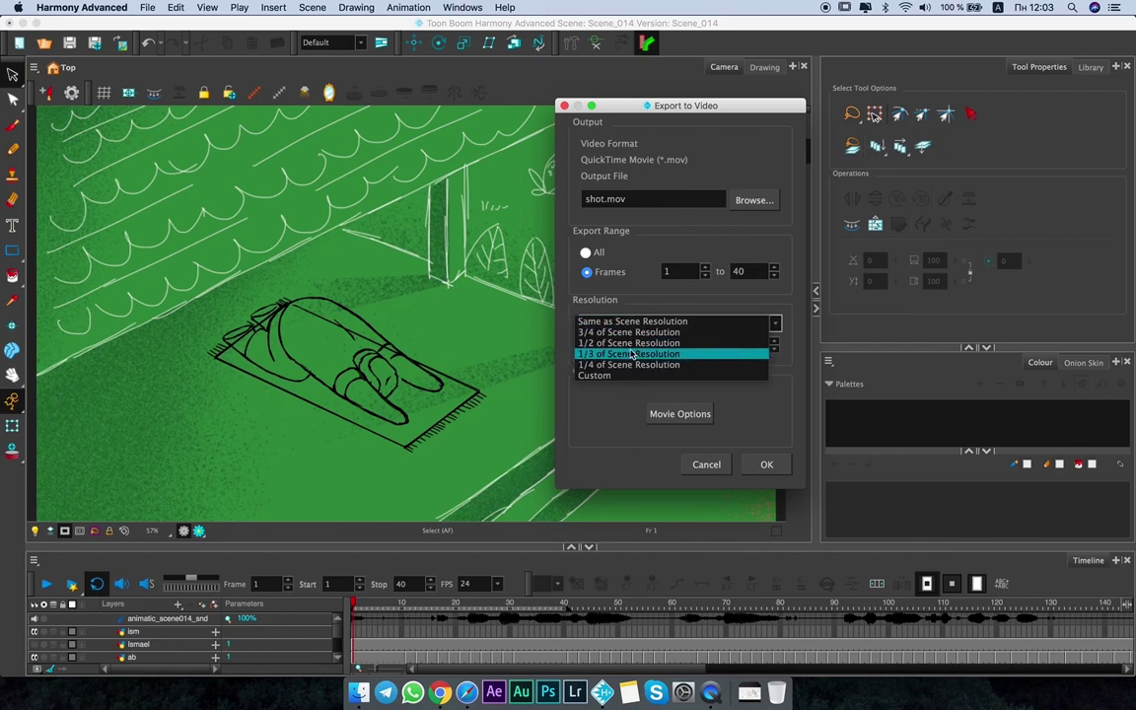
{"action": "left_click", "coordinate": [650, 322]}
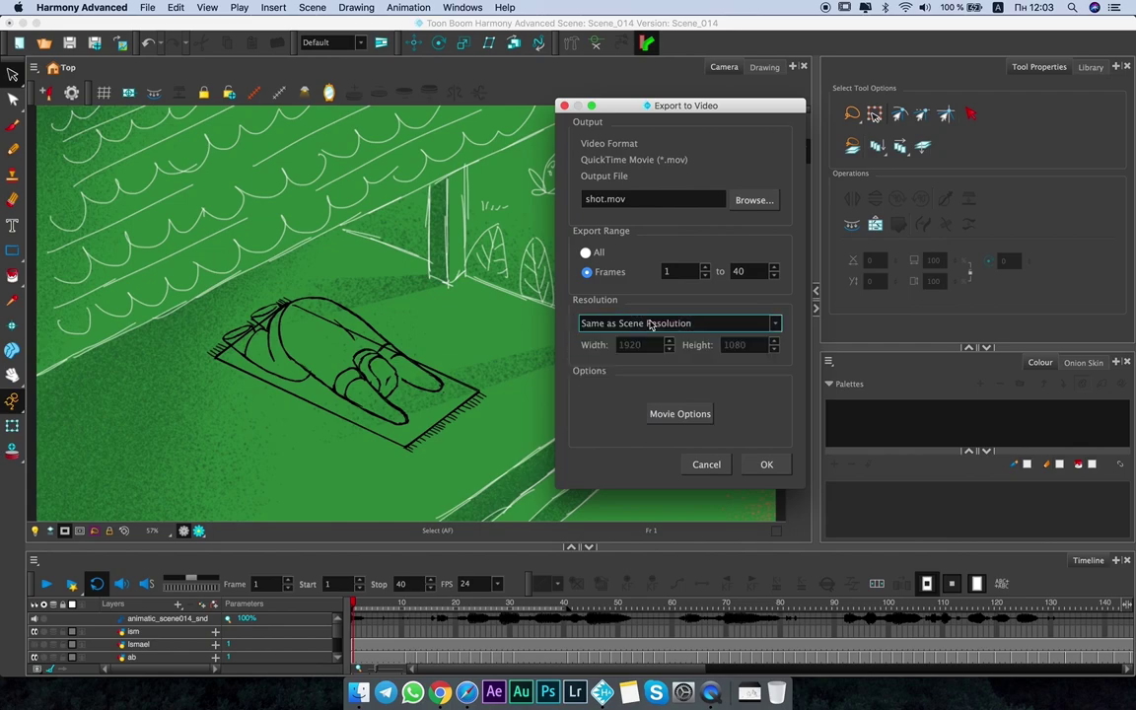
Set the movie's compression to Animation with Millions of Colors+ depth and Best quality, and disable preparation for internet streaming.
{"action": "left_click", "coordinate": [694, 416]}
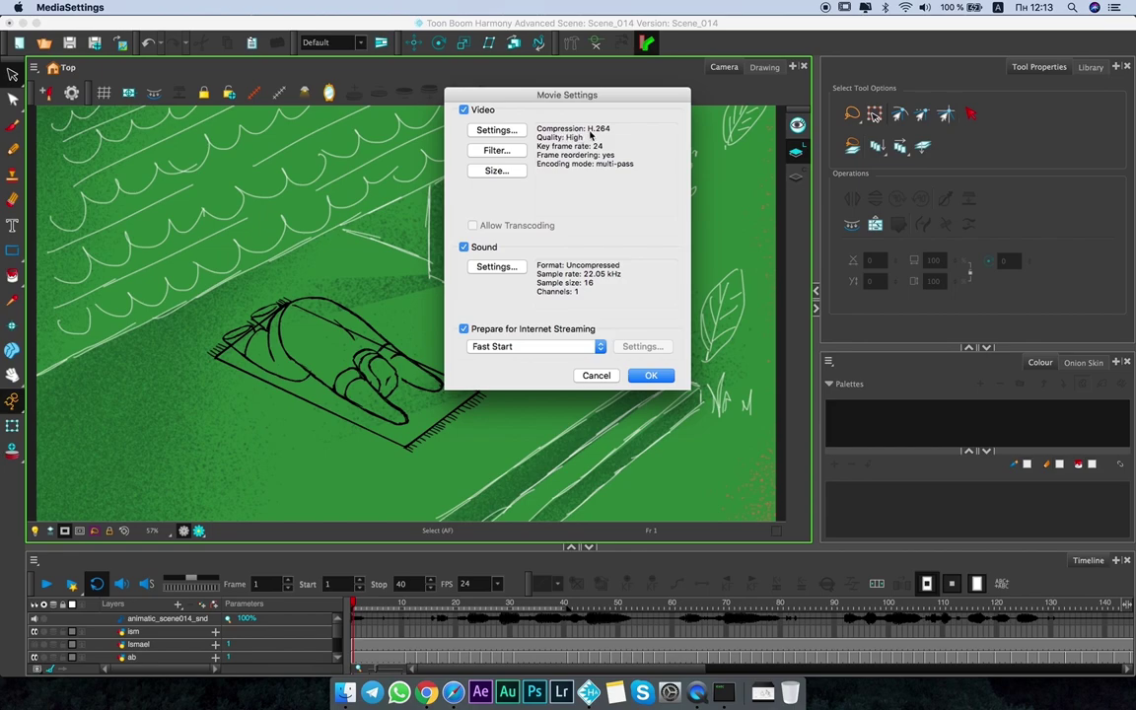
{"action": "left_click", "coordinate": [497, 129]}
{"action": "left_click", "coordinate": [542, 101]}
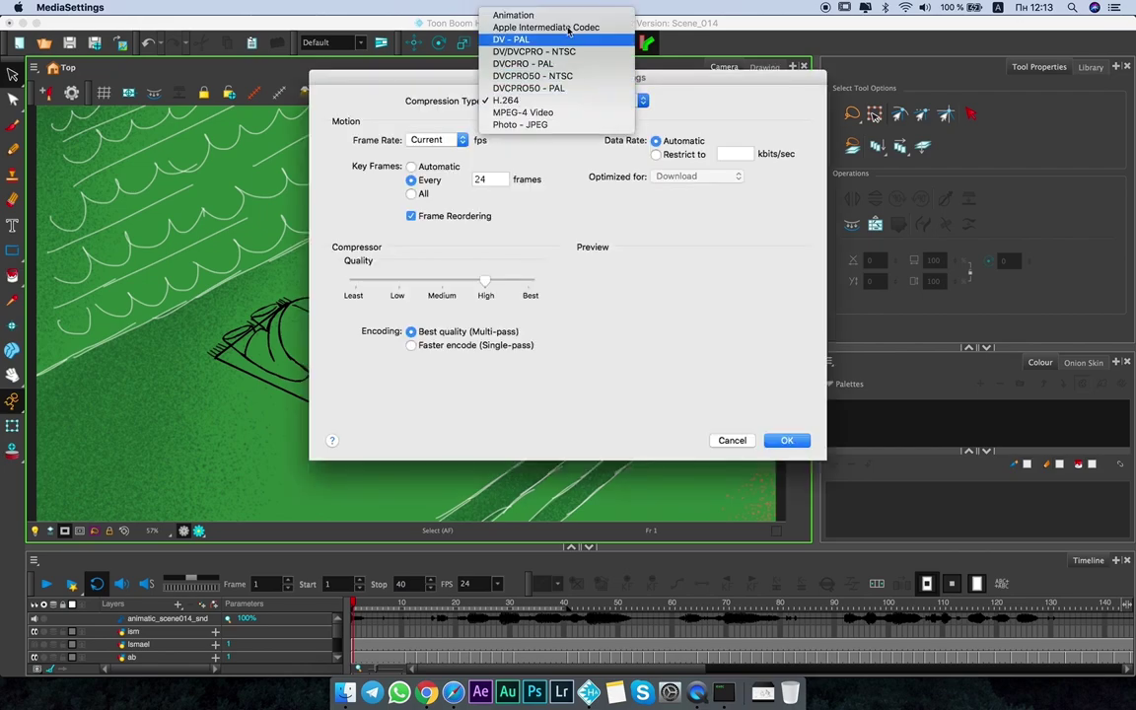
{"action": "left_click", "coordinate": [512, 15]}
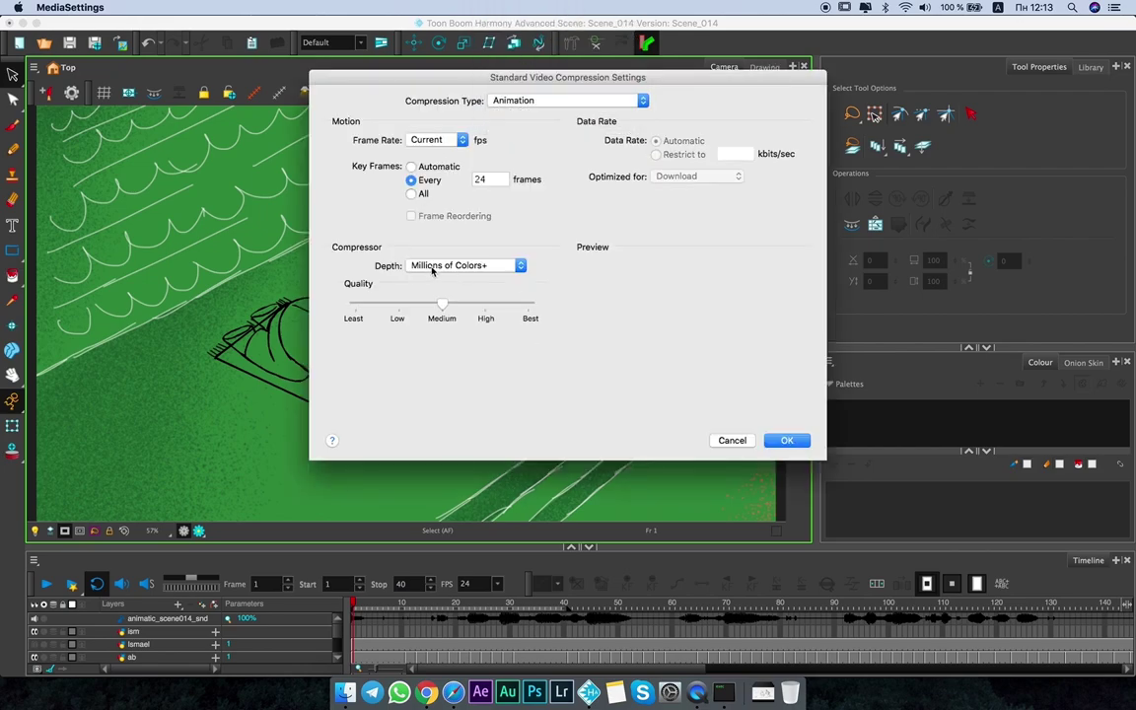
{"action": "left_click", "coordinate": [490, 268]}
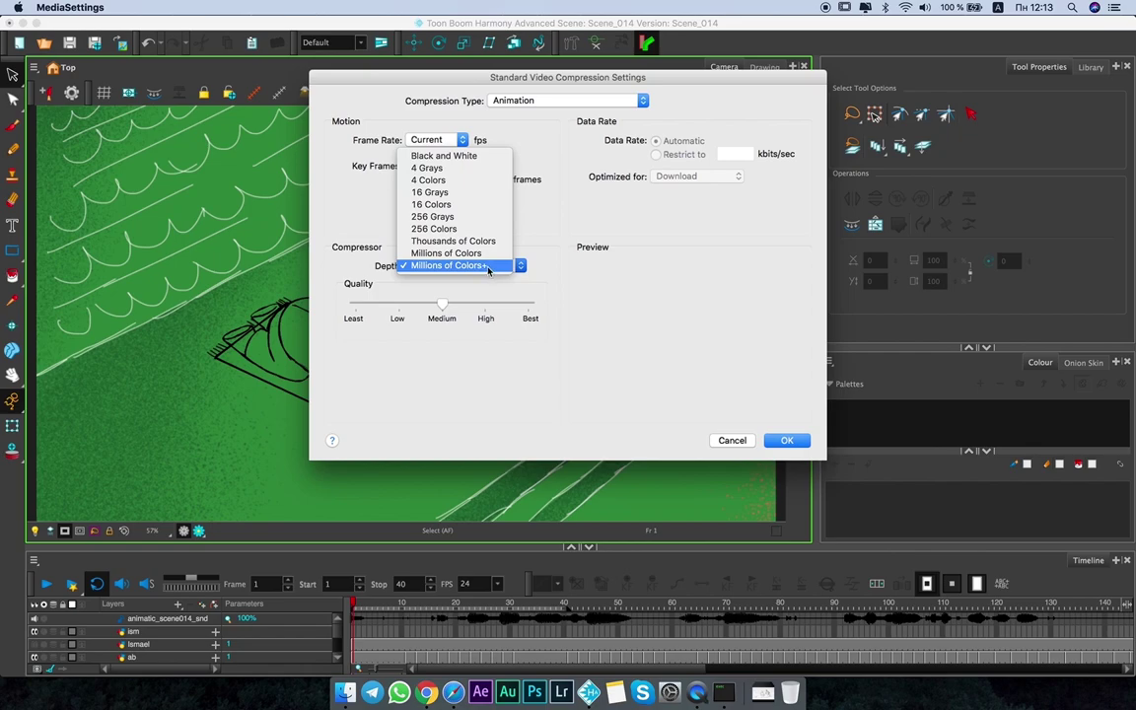
{"action": "left_click", "coordinate": [488, 268]}
{"action": "left_click_drag", "start_coordinate": [442, 303], "coordinate": [541, 312]}
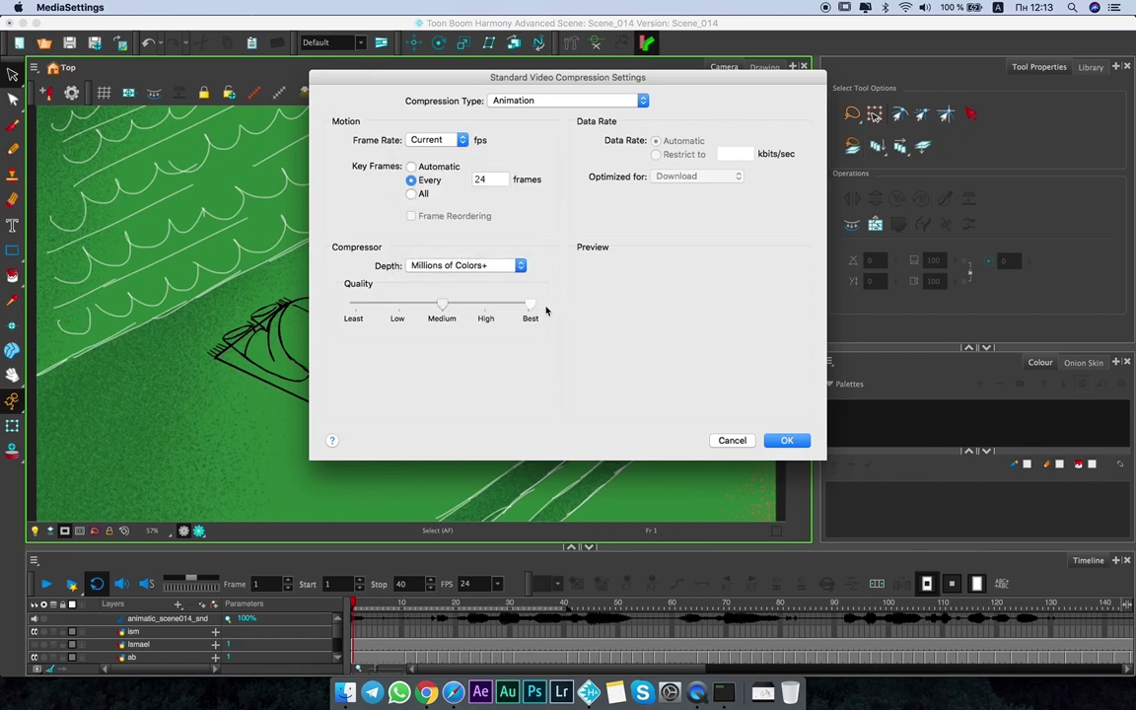
{"action": "left_click", "coordinate": [785, 440]}
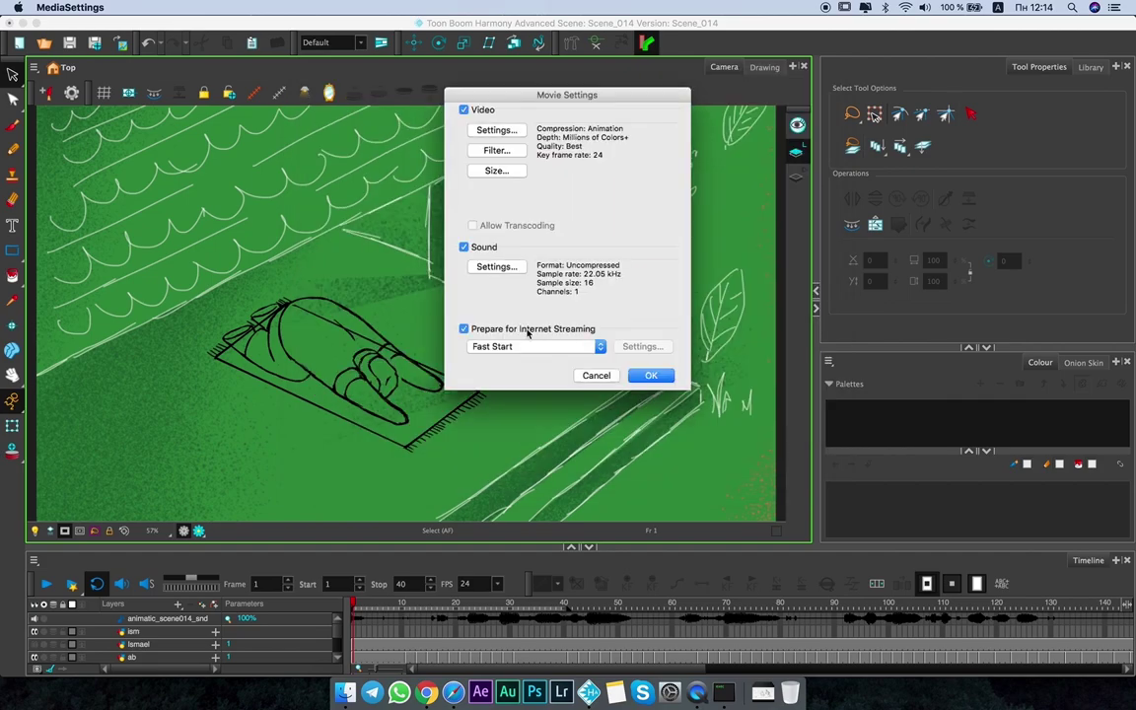
{"action": "left_click", "coordinate": [465, 329]}
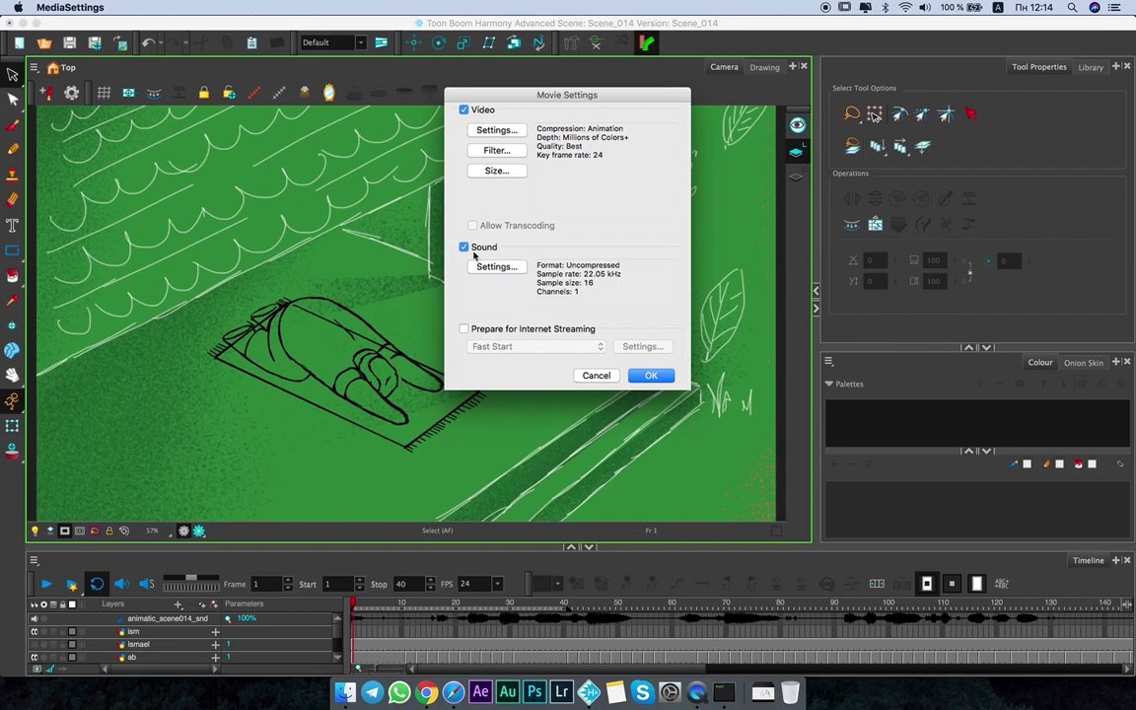
{"action": "left_click", "coordinate": [666, 377]}
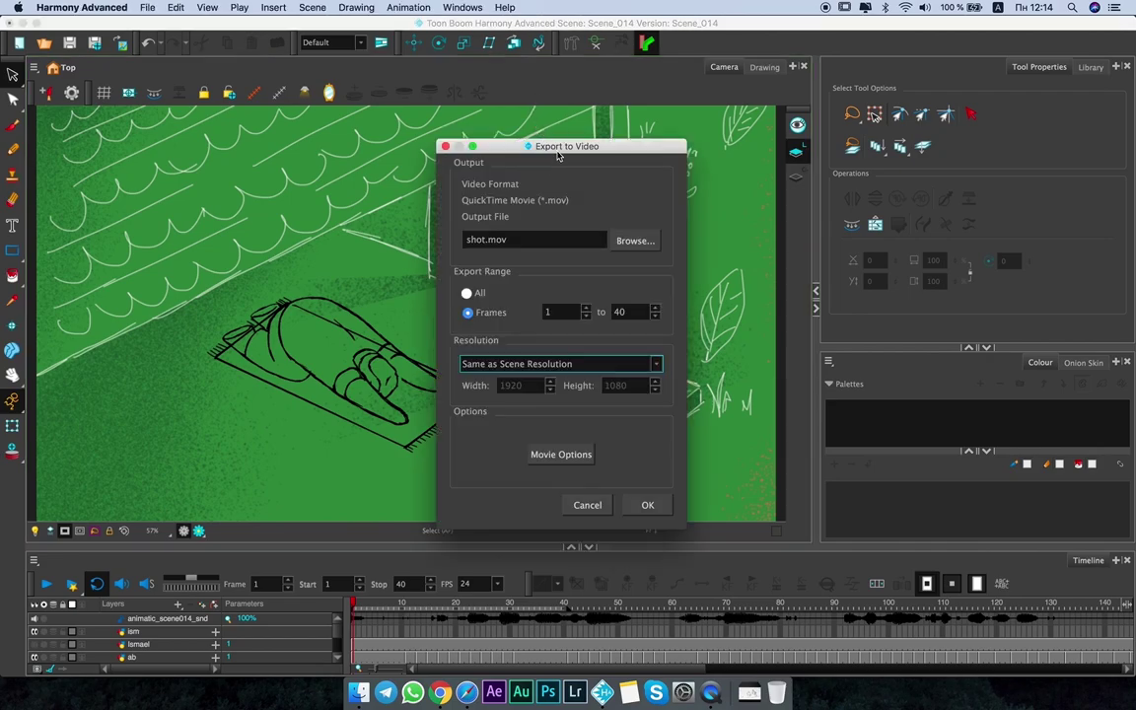
Set the Downloads folder as the destination of shot.mov, and export the movie.
{"action": "left_click_drag", "start_coordinate": [503, 146], "coordinate": [467, 102]}
{"action": "double_click", "coordinate": [437, 195]}
{"action": "left_click", "coordinate": [453, 195]}
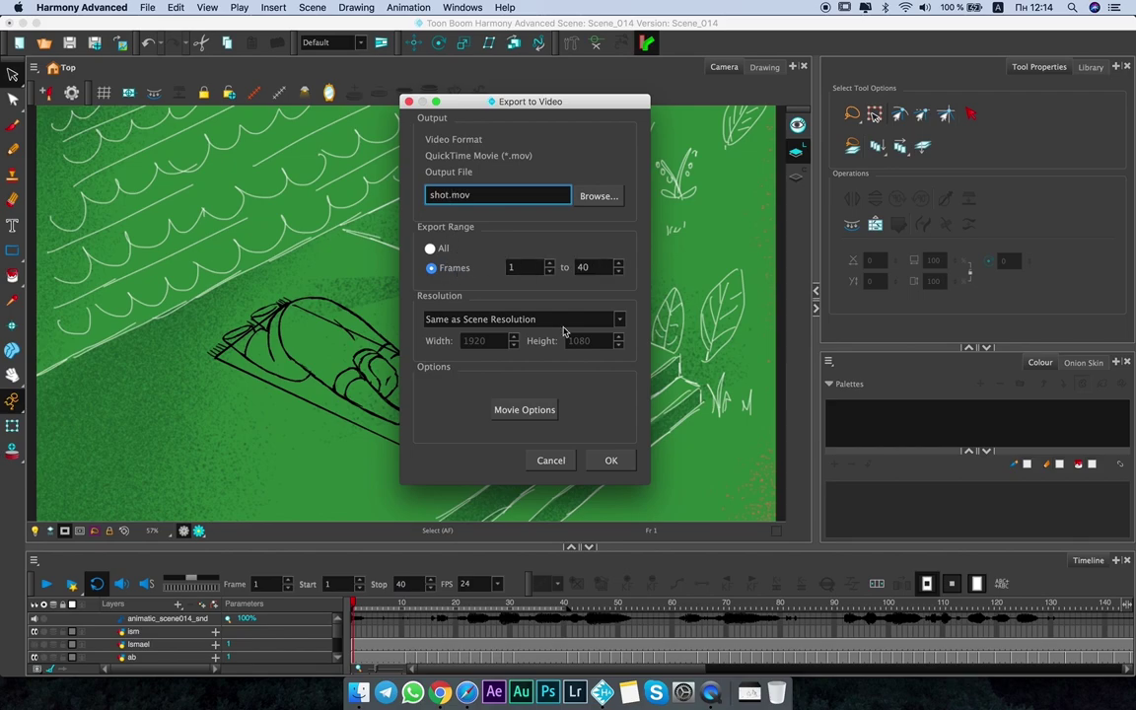
{"action": "left_click", "coordinate": [598, 195]}
{"action": "left_click", "coordinate": [569, 212]}
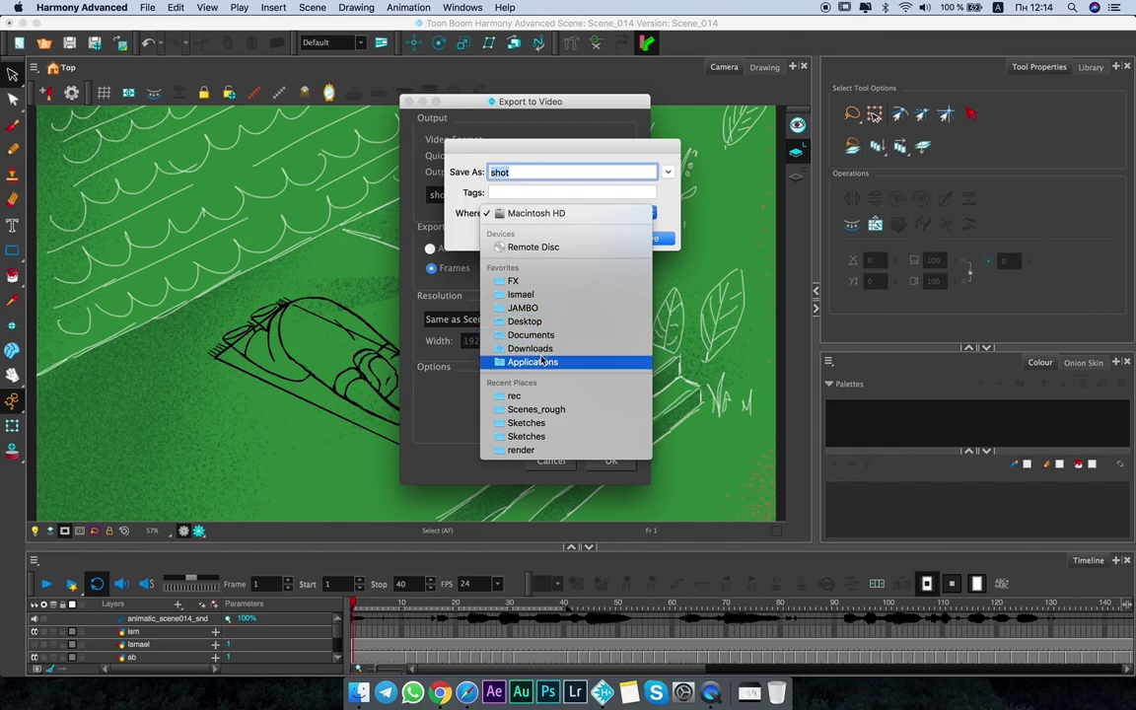
{"action": "left_click", "coordinate": [537, 349]}
{"action": "left_click", "coordinate": [648, 238]}
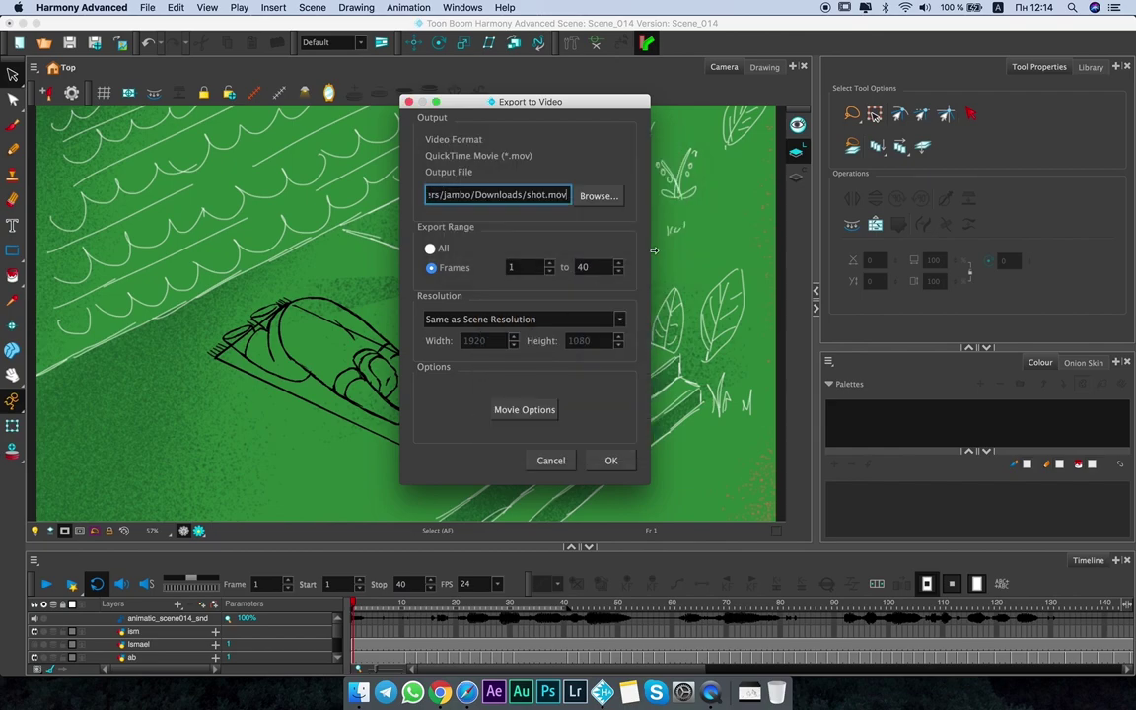
{"action": "left_click", "coordinate": [612, 461]}
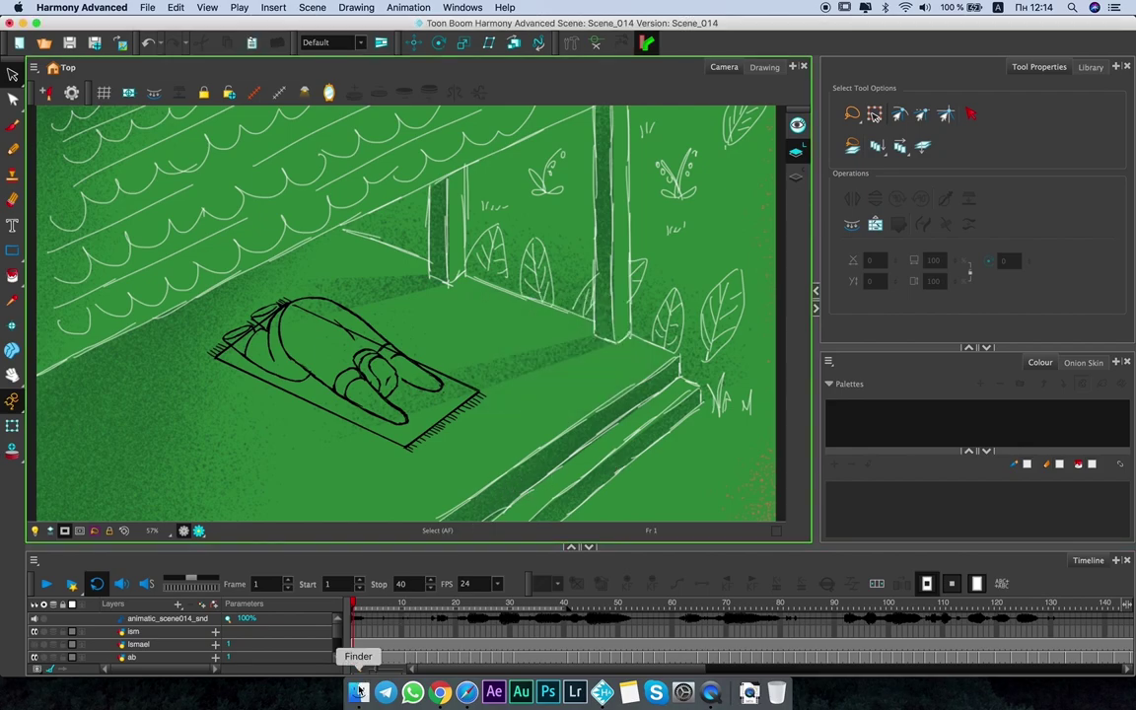
Open the exported shot movie from Finder in QuickTime Player, play it with the volume lowered, and close it.
{"action": "left_click", "coordinate": [358, 692]}
{"action": "key", "text": "super+o"}
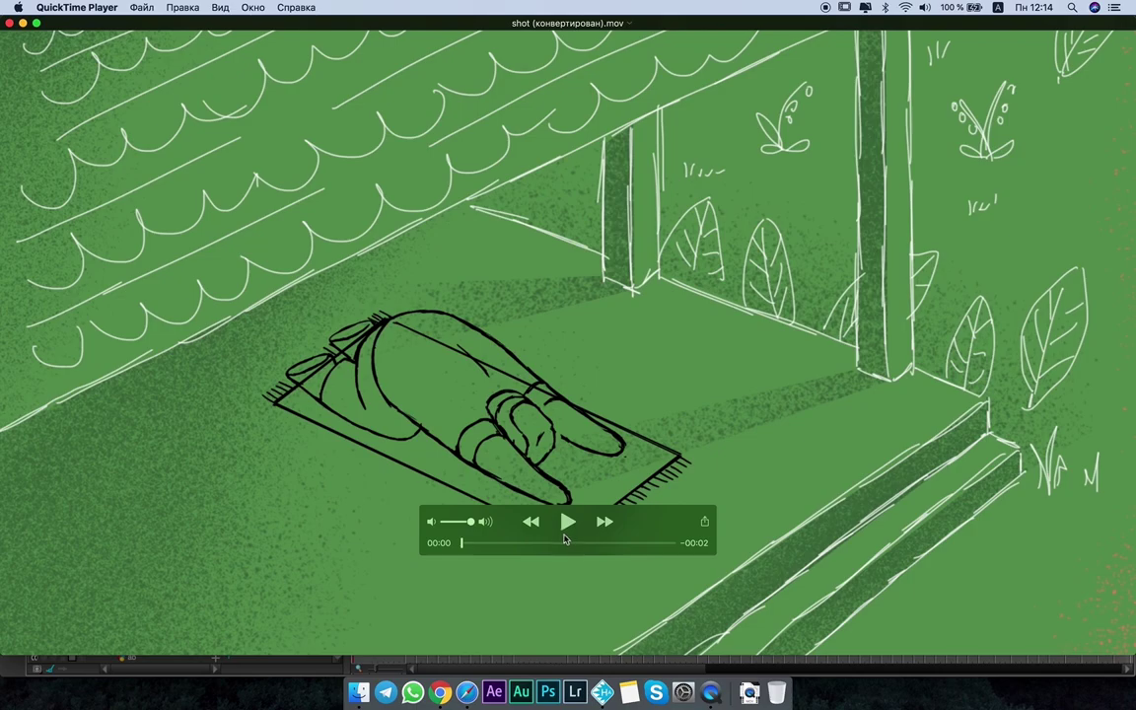
{"action": "left_click", "coordinate": [567, 523]}
{"action": "left_click_drag", "start_coordinate": [471, 521], "coordinate": [444, 521]}
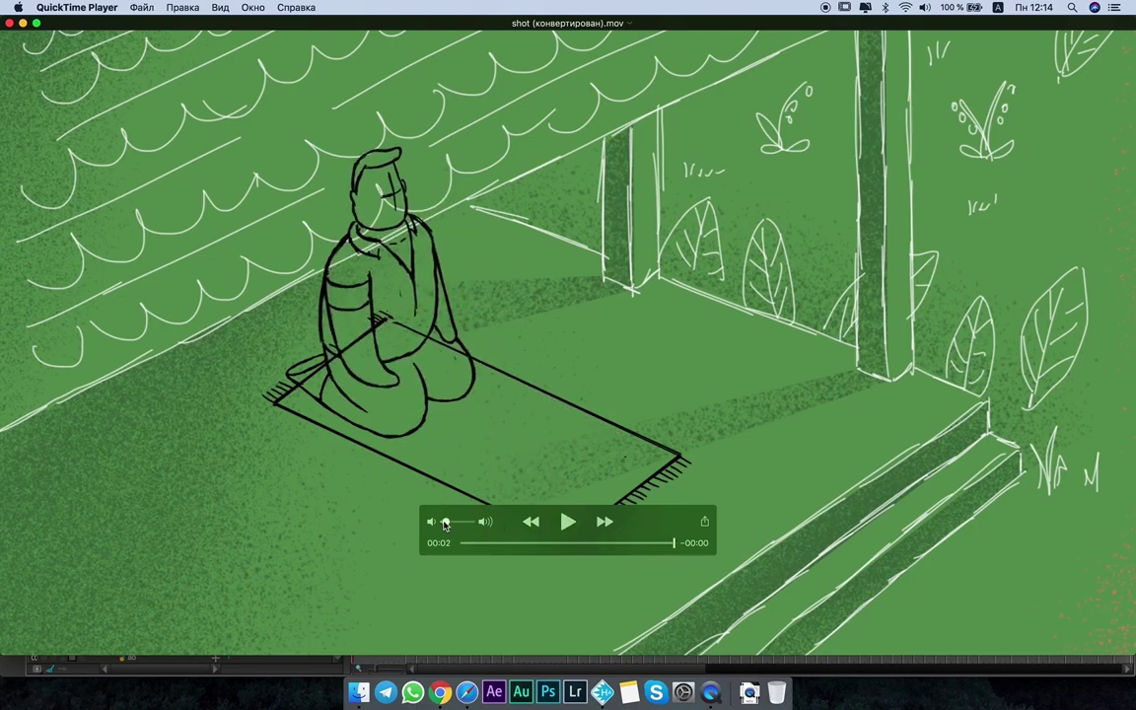
{"action": "left_click", "coordinate": [568, 523]}
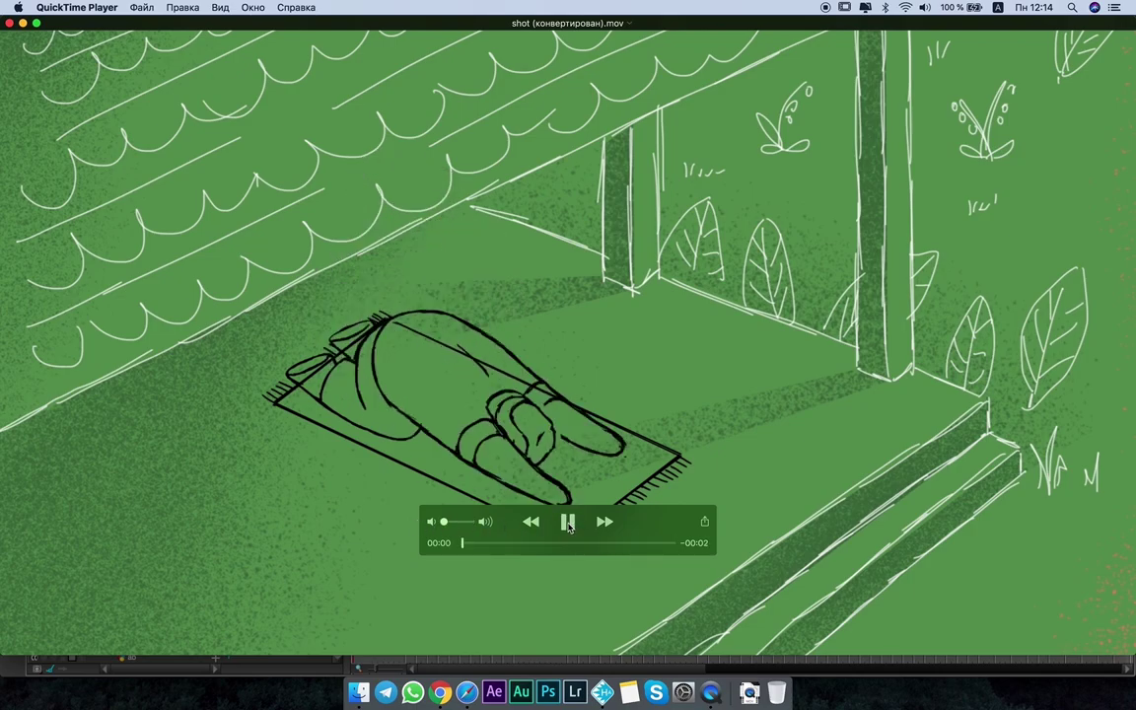
{"action": "left_click", "coordinate": [8, 21]}
{"action": "left_click", "coordinate": [499, 177]}
Switch back to Harmony, start an animated GIF export, and set its output to Untitled in the Downloads folder.
{"action": "left_click", "coordinate": [601, 693]}
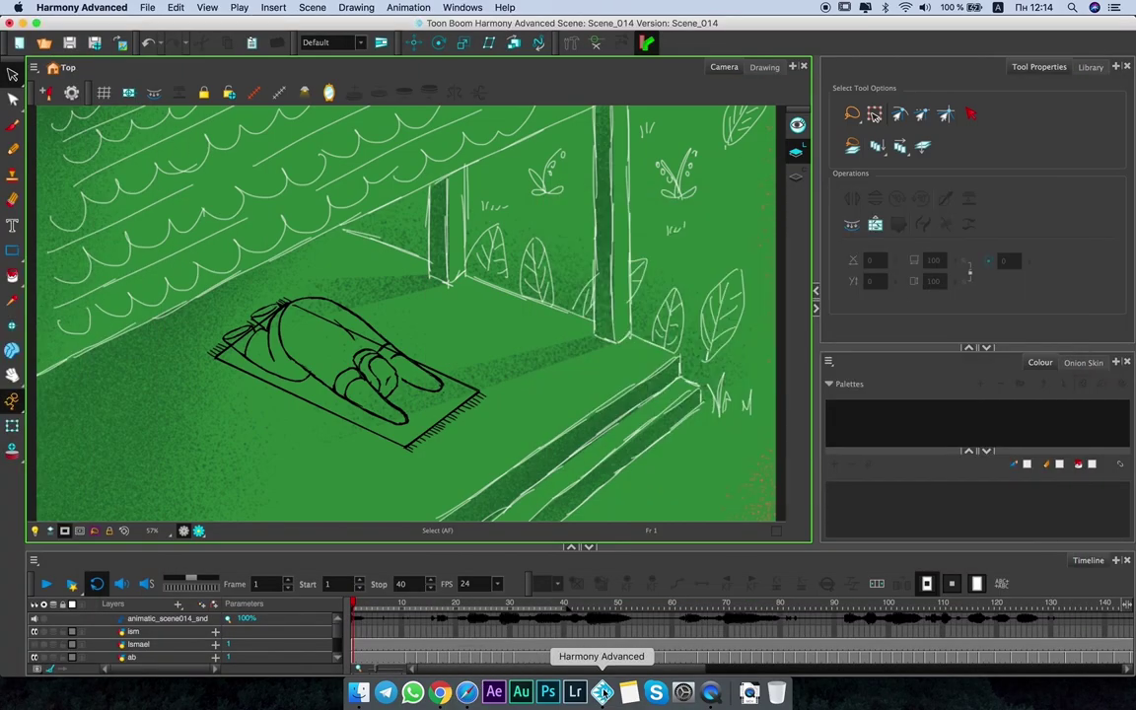
{"action": "left_click", "coordinate": [146, 7]}
{"action": "mouse_move", "coordinate": [278, 203]}
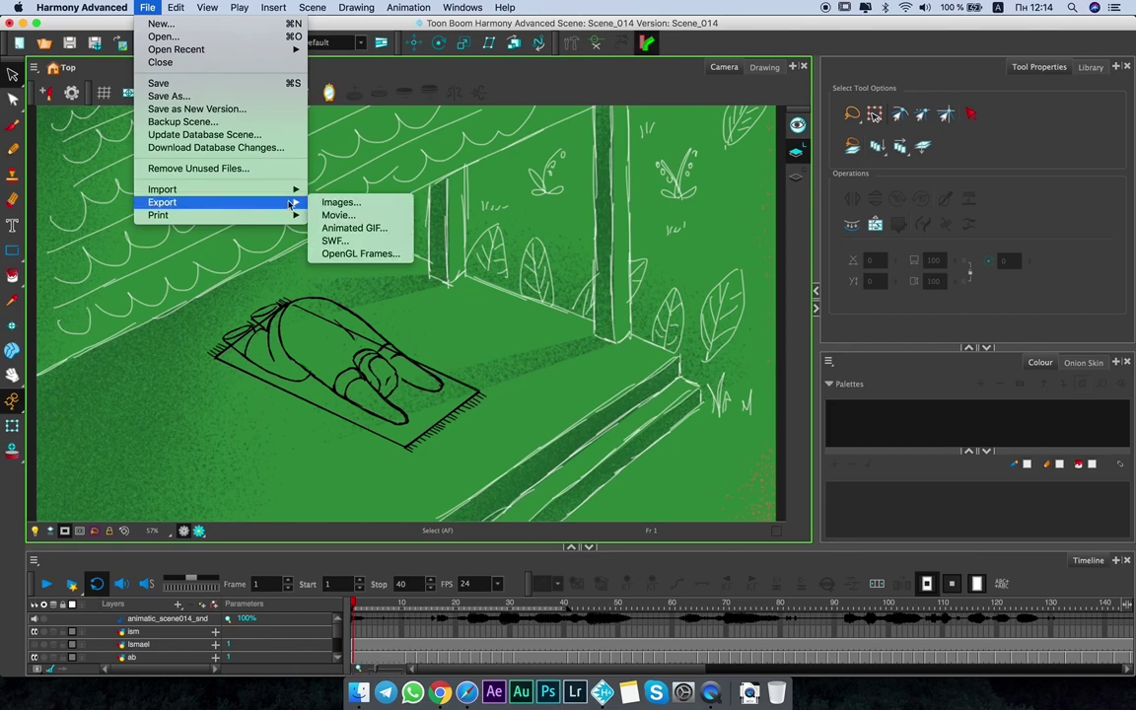
{"action": "left_click", "coordinate": [378, 224]}
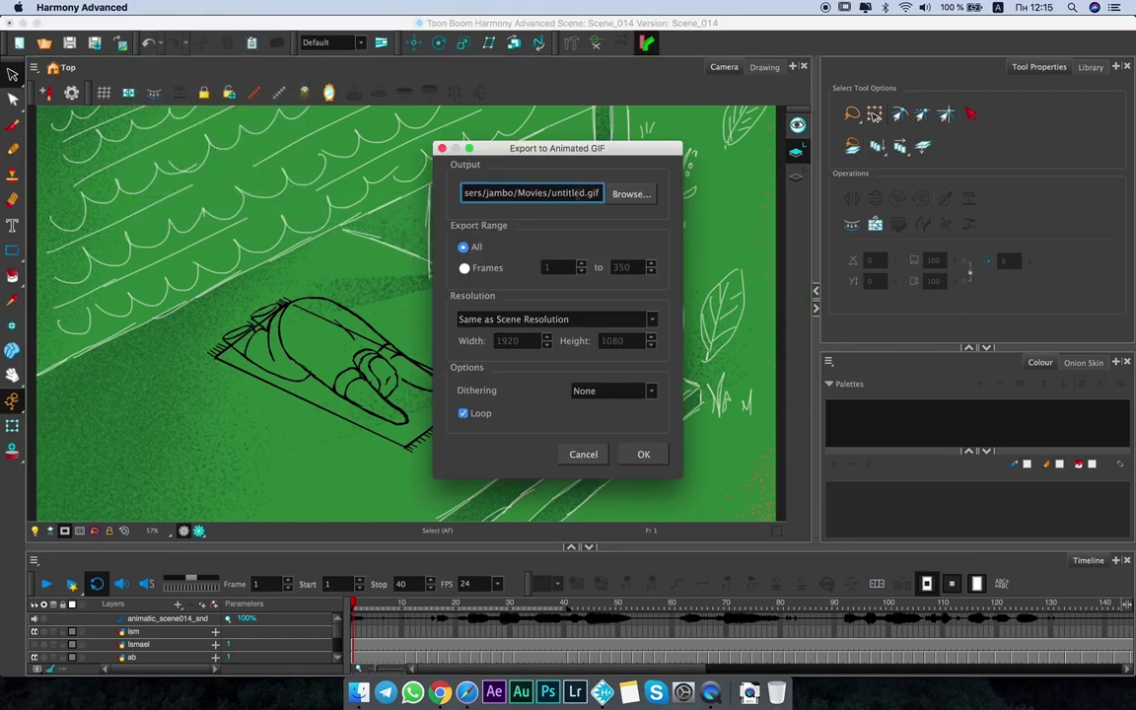
{"action": "left_click", "coordinate": [631, 193]}
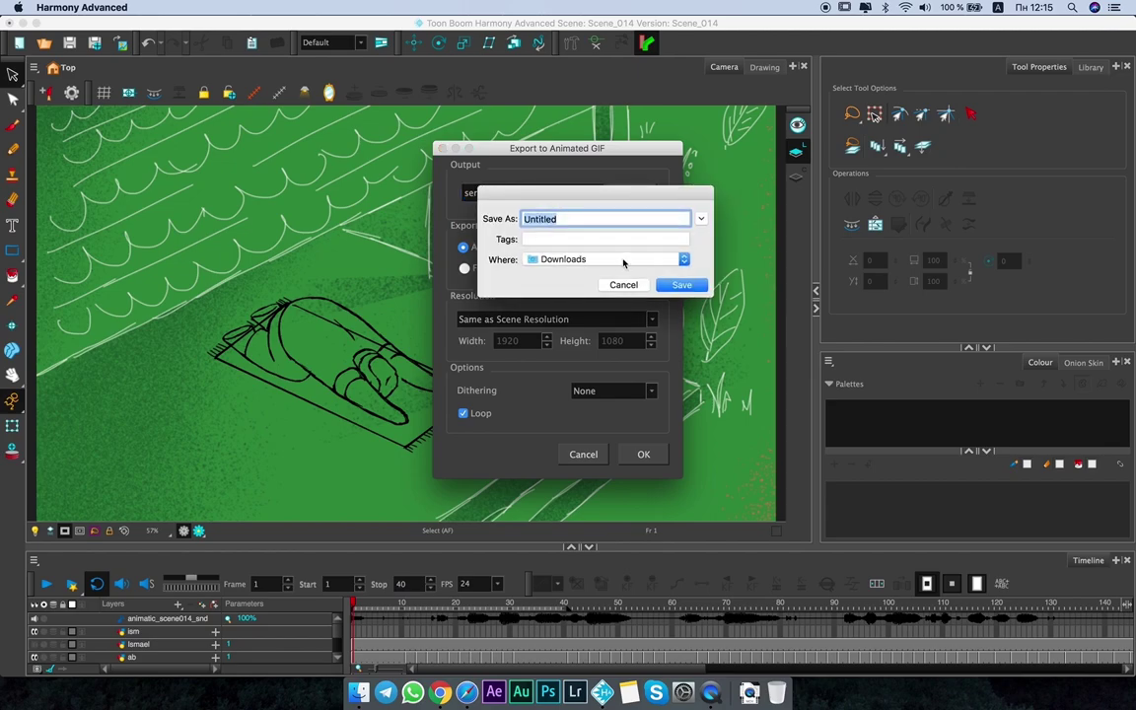
{"action": "left_click", "coordinate": [683, 285]}
Limit the GIF to frames 1 to 40 at 3/4 of Scene Resolution, and export it.
{"action": "left_click", "coordinate": [465, 267]}
{"action": "double_click", "coordinate": [621, 270]}
{"action": "type", "text": "40"}
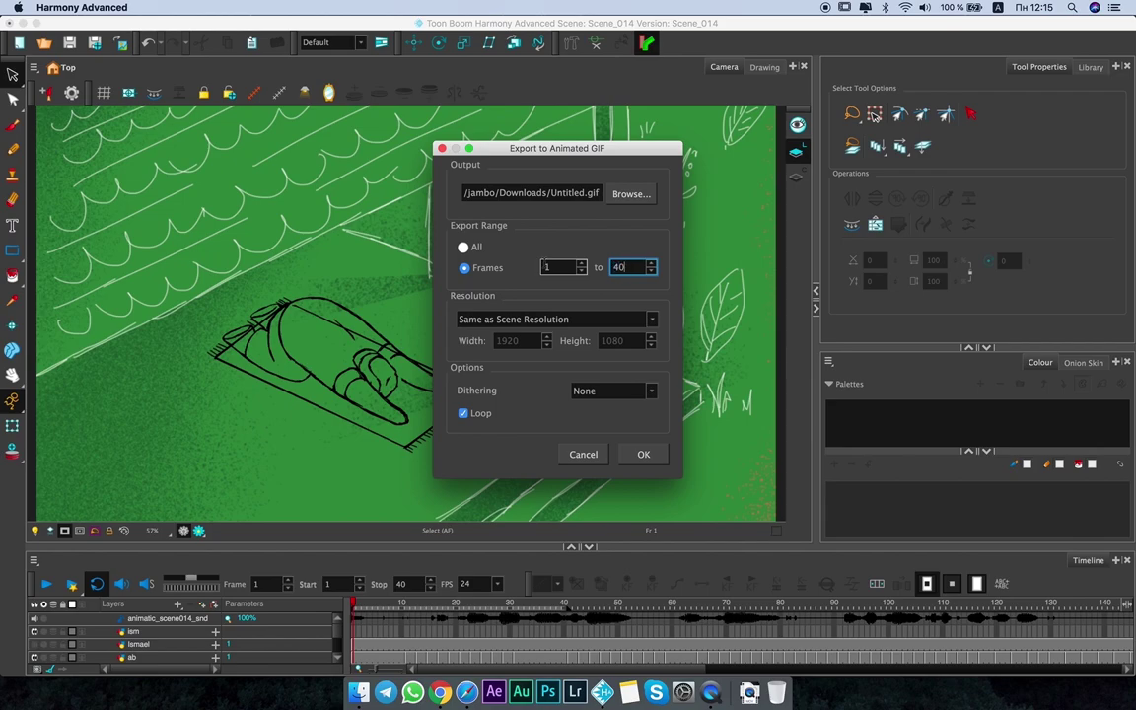
{"action": "left_click", "coordinate": [498, 318]}
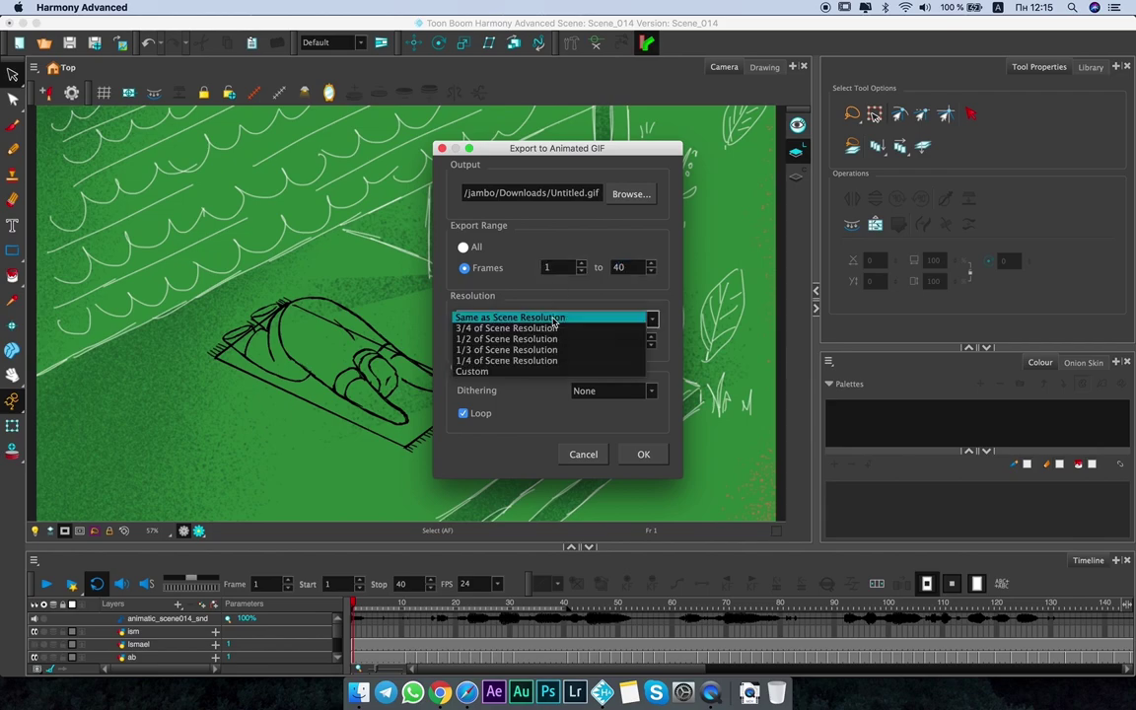
{"action": "left_click", "coordinate": [504, 329]}
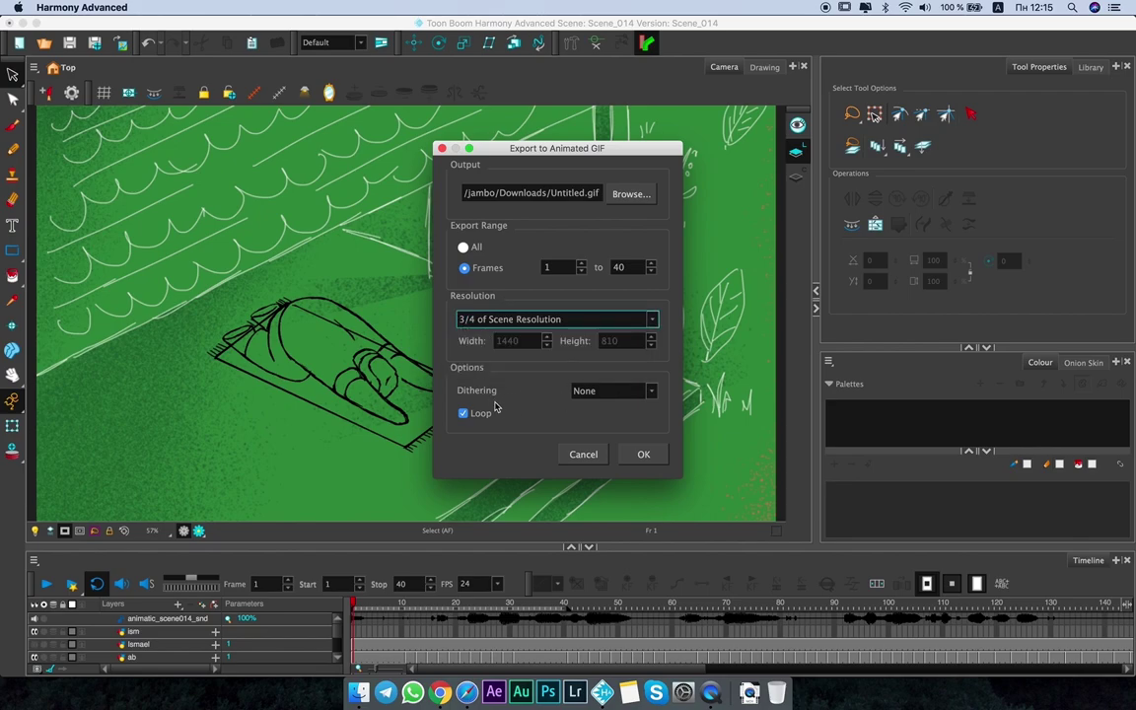
{"action": "left_click", "coordinate": [644, 456]}
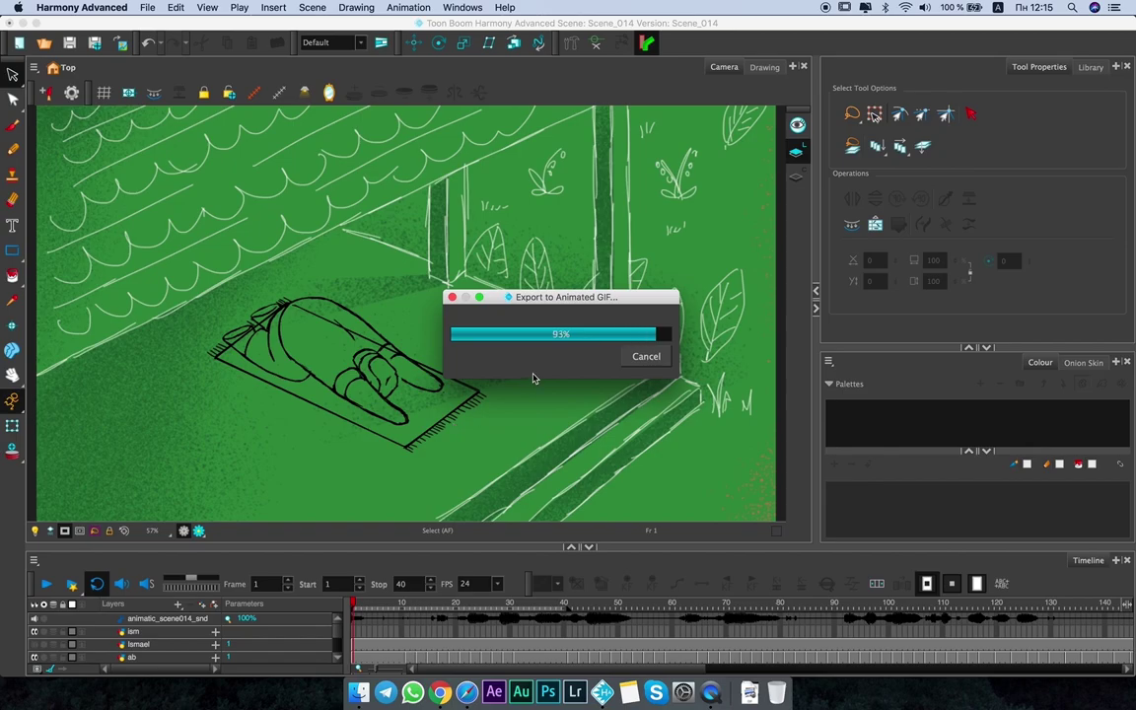
{"action": "key", "text": "Return"}
Preview the exported Untitled.gif in Finder's Downloads folder, close the preview, and return to Harmony.
{"action": "left_click", "coordinate": [358, 693]}
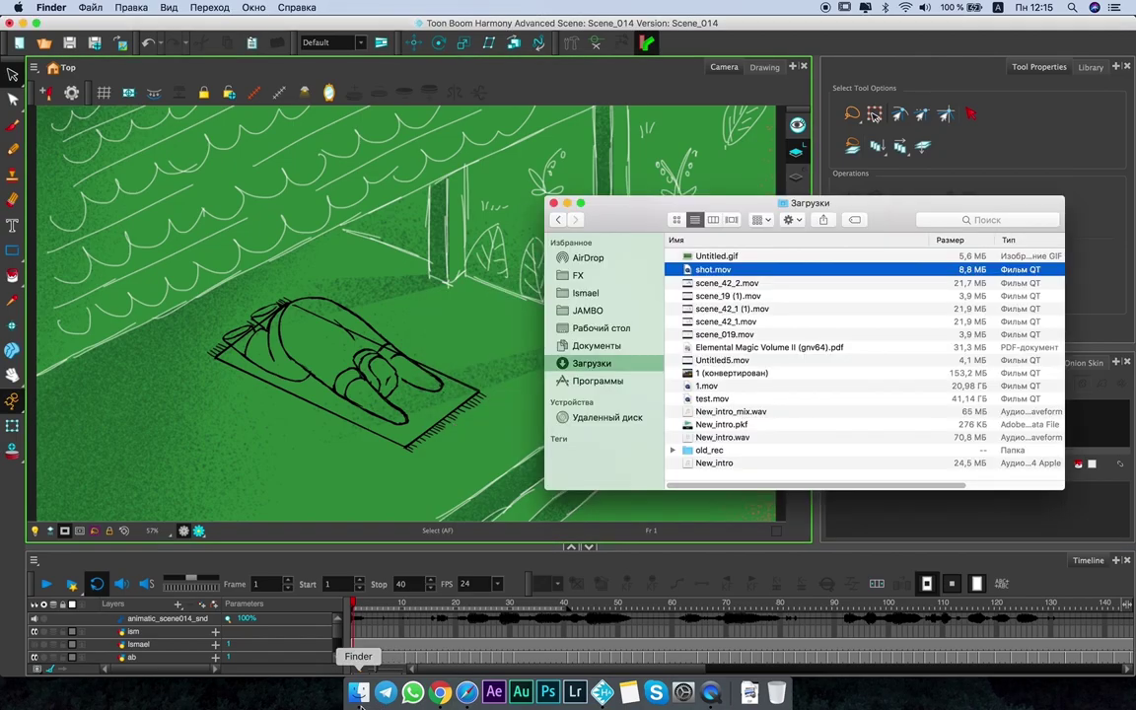
{"action": "left_click", "coordinate": [694, 257]}
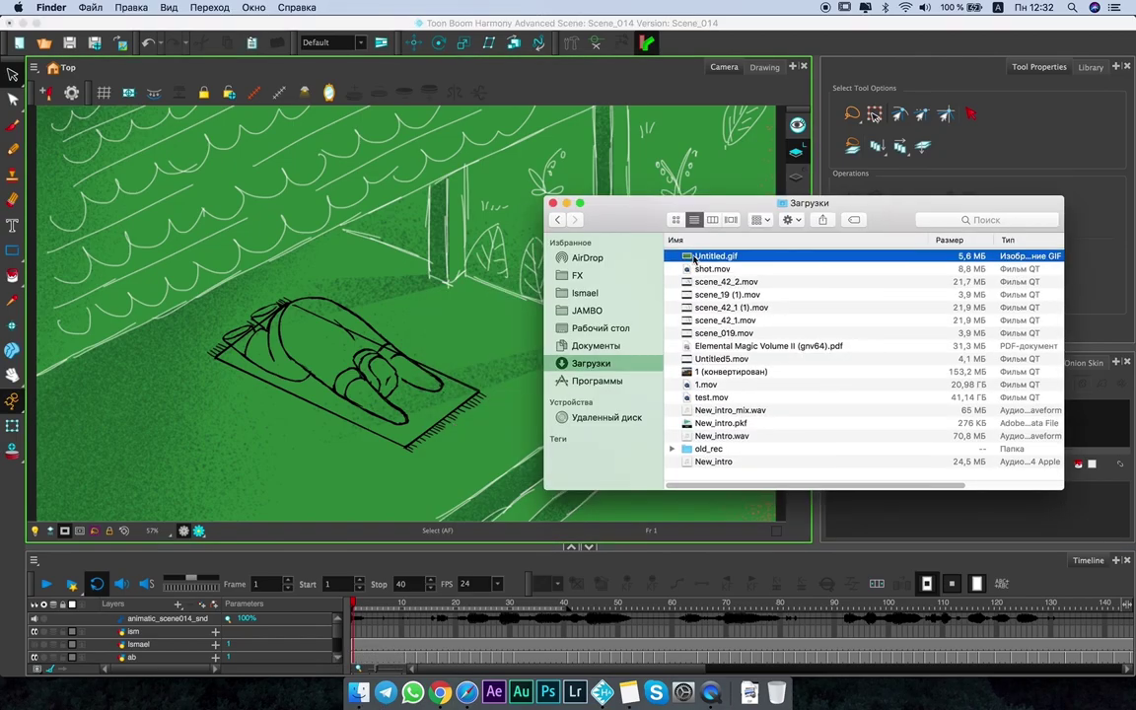
{"action": "key", "text": "space"}
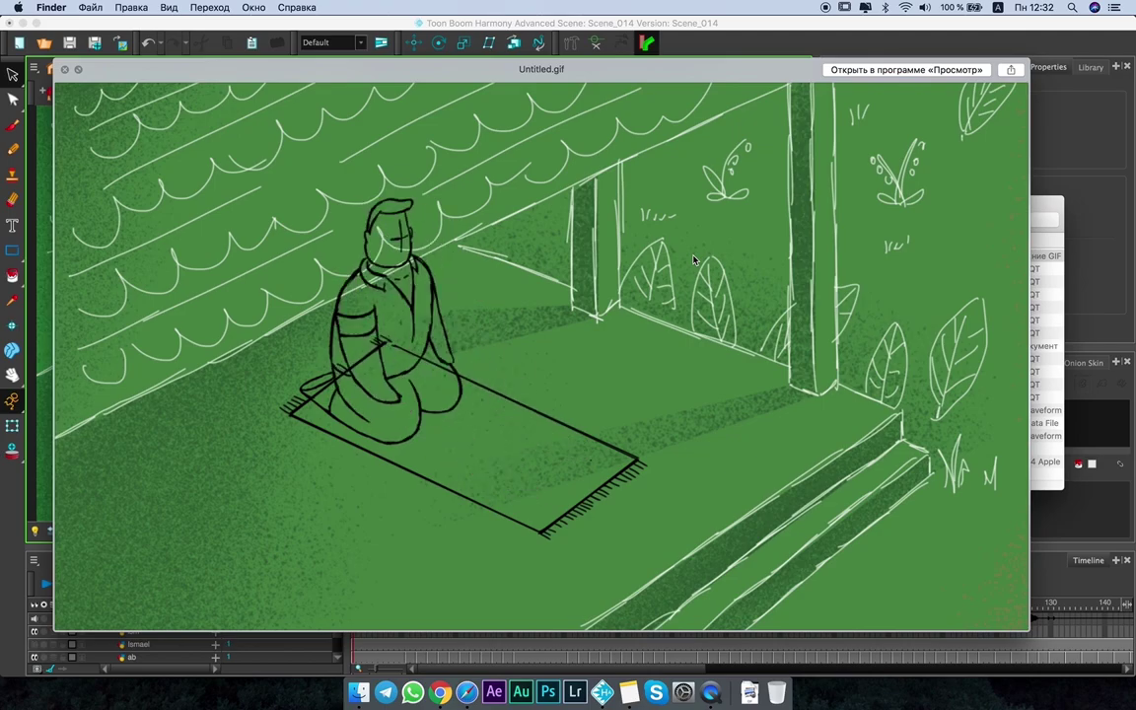
{"action": "key", "text": "space"}
{"action": "left_click", "coordinate": [698, 26]}
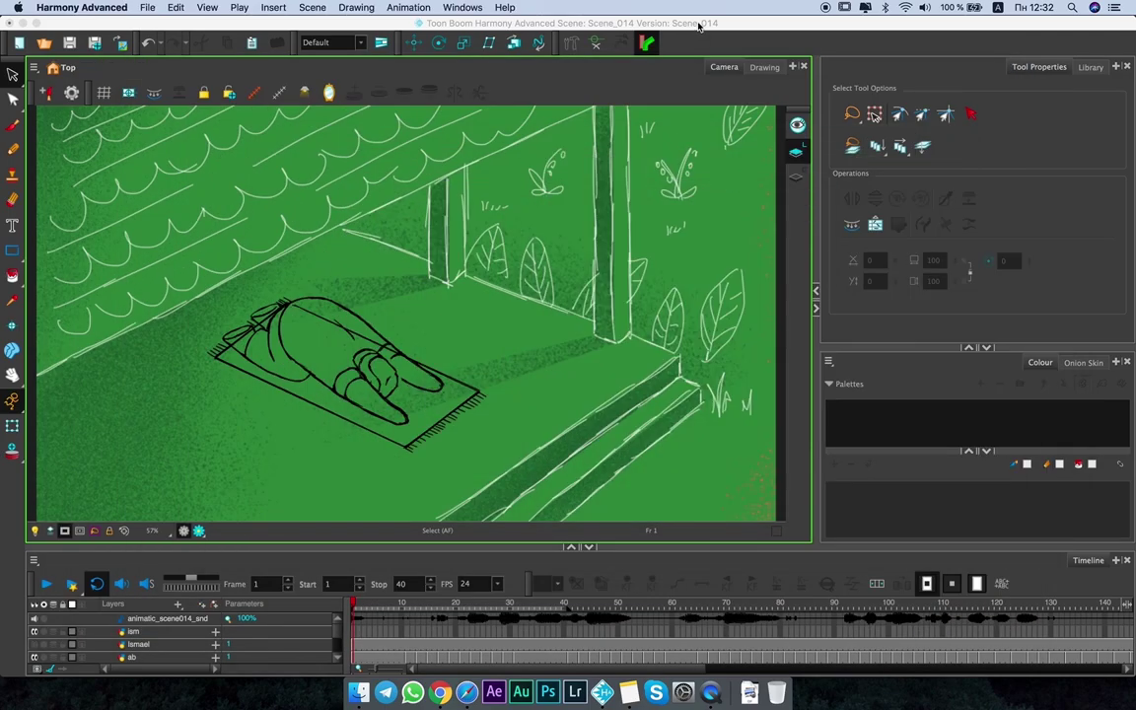